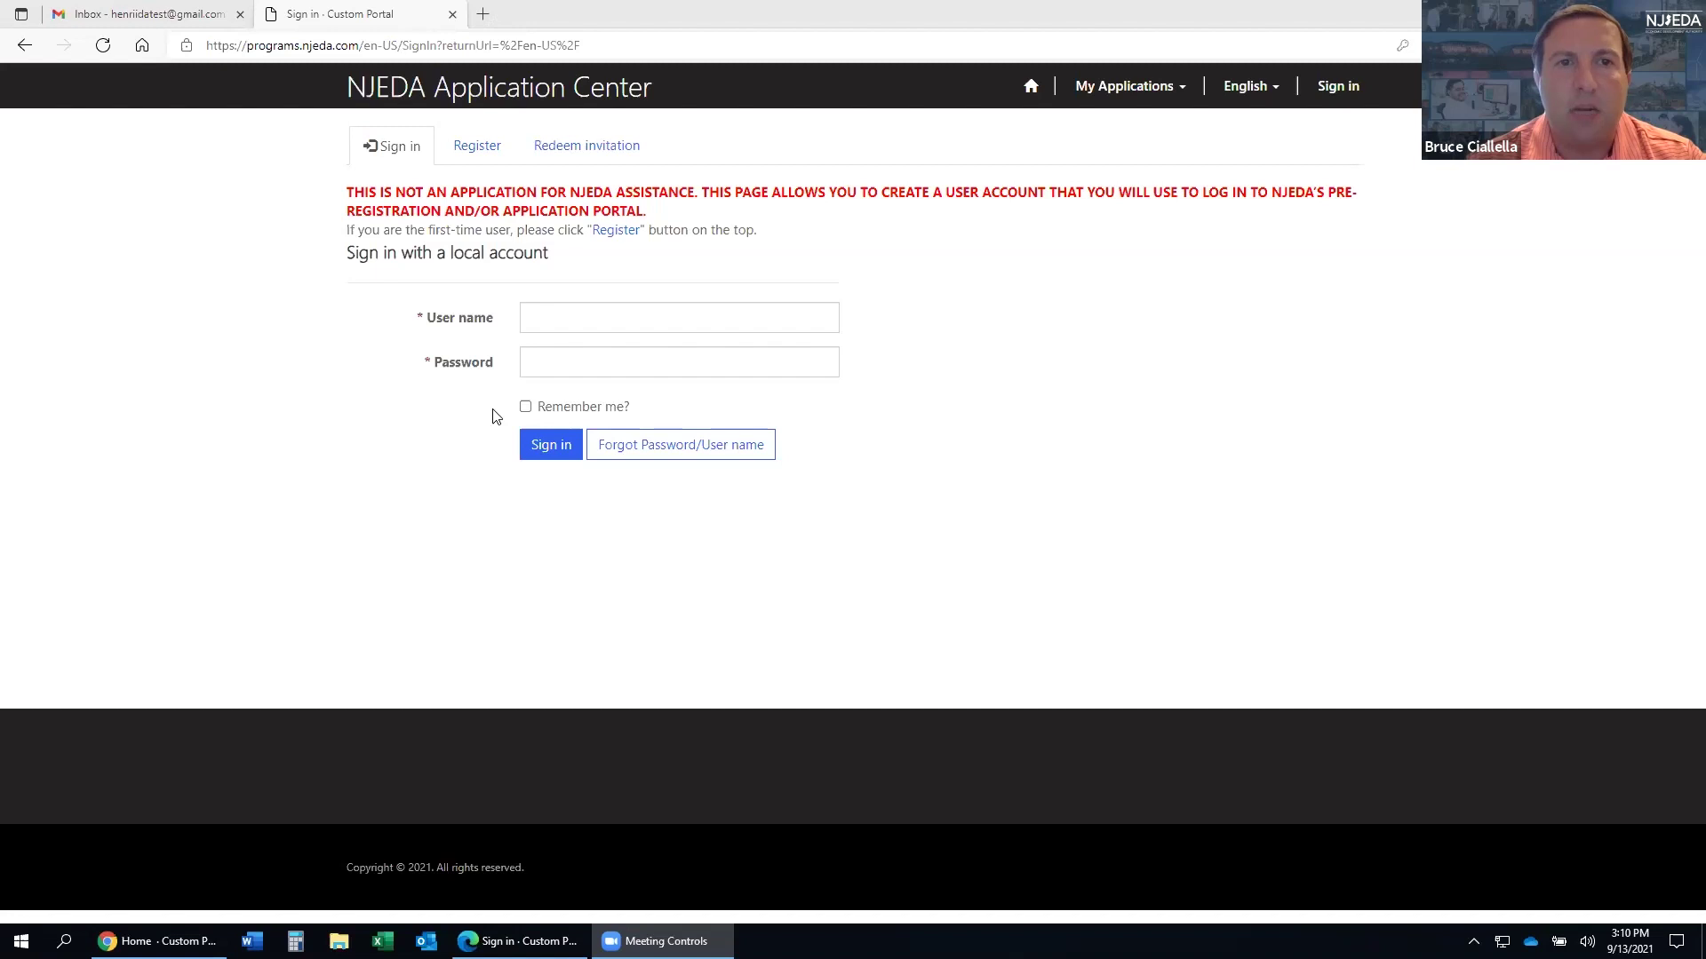
left_click_drag(362, 45, 652, 58)
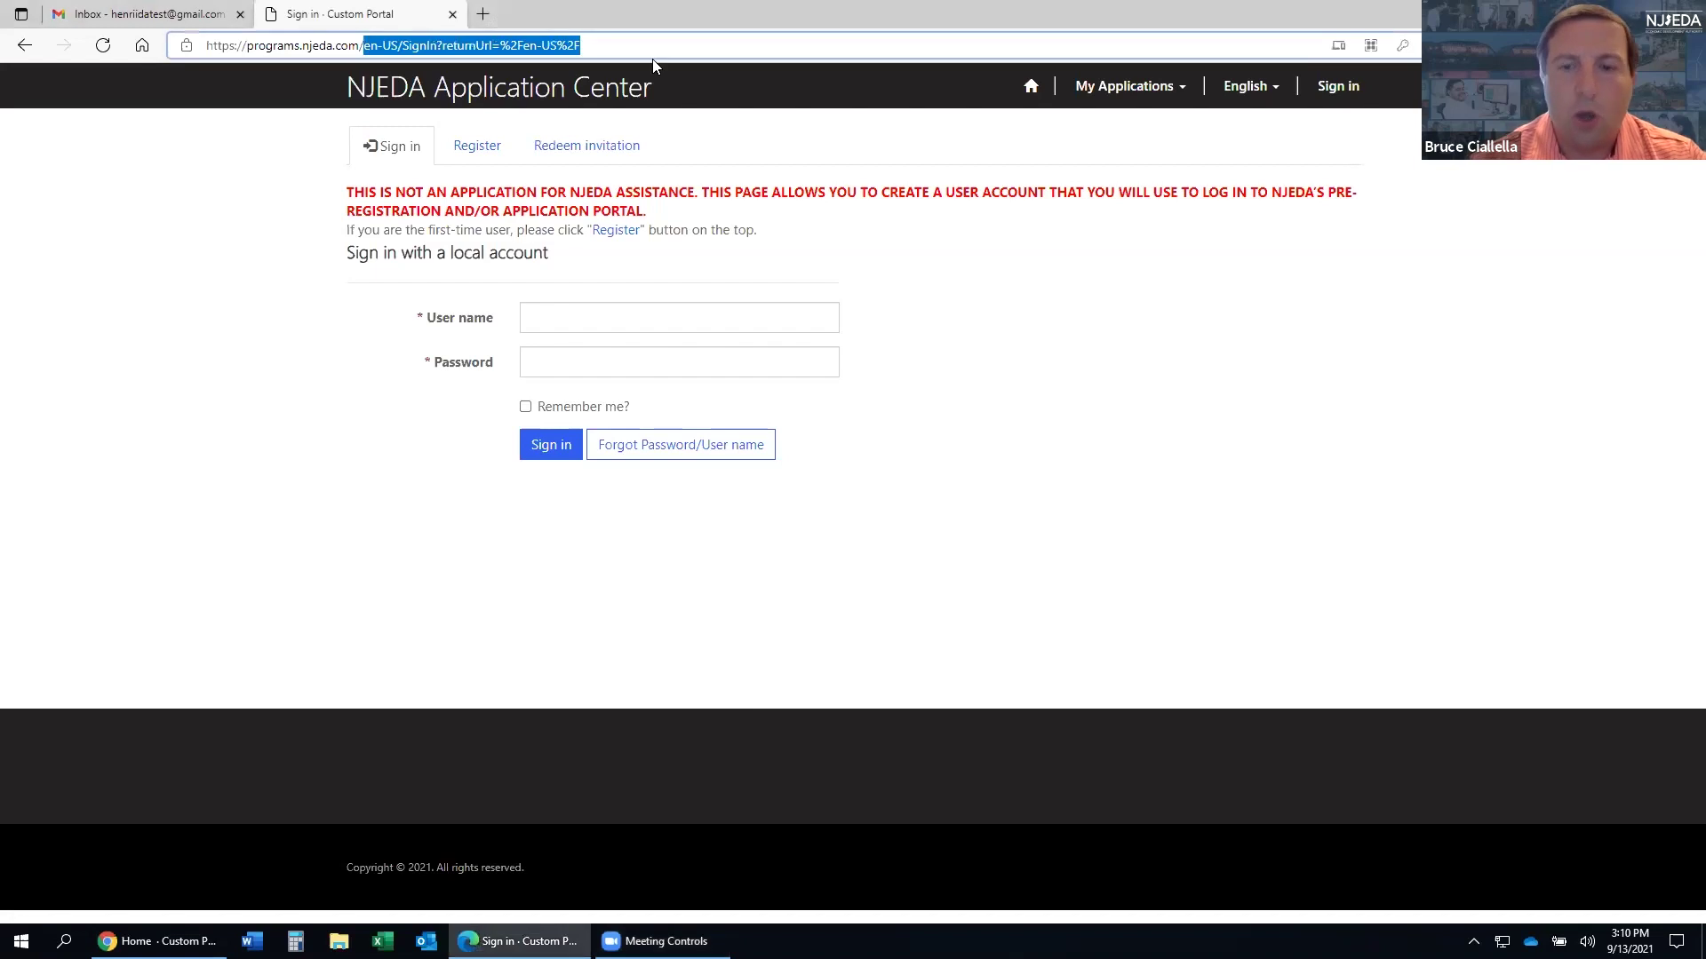
key("BackSpace")
key("Return")
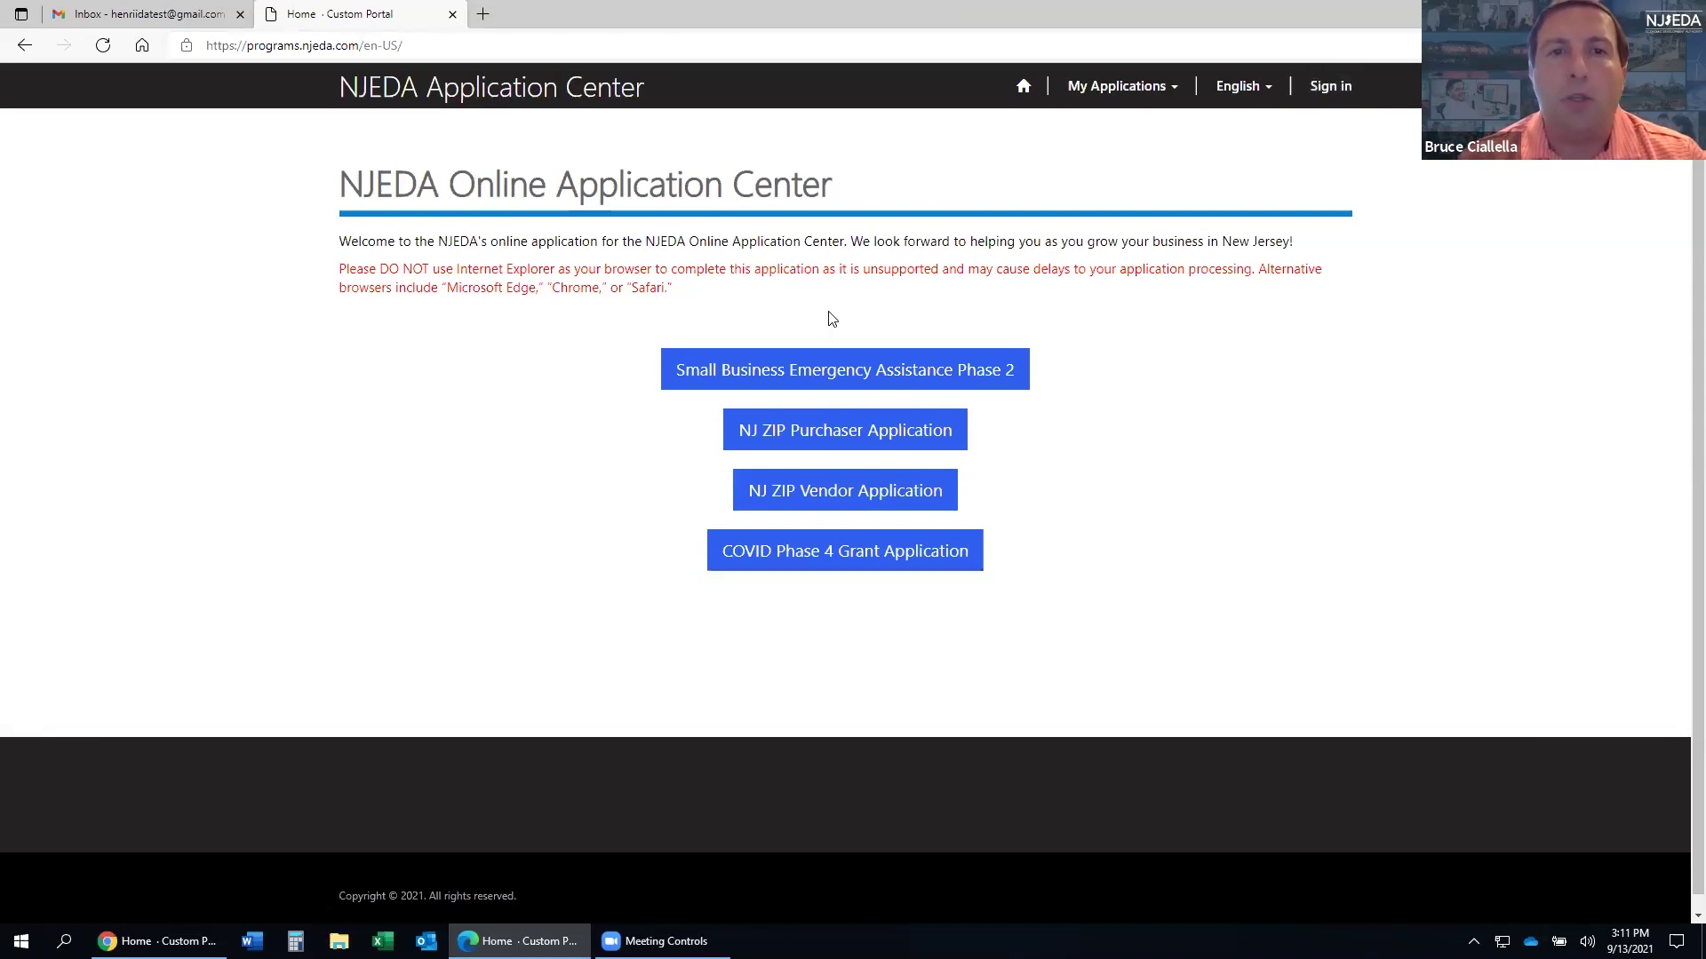
- Open the local-account sign-in form from the Sign in link in the top navigation
left_click(1321, 88)
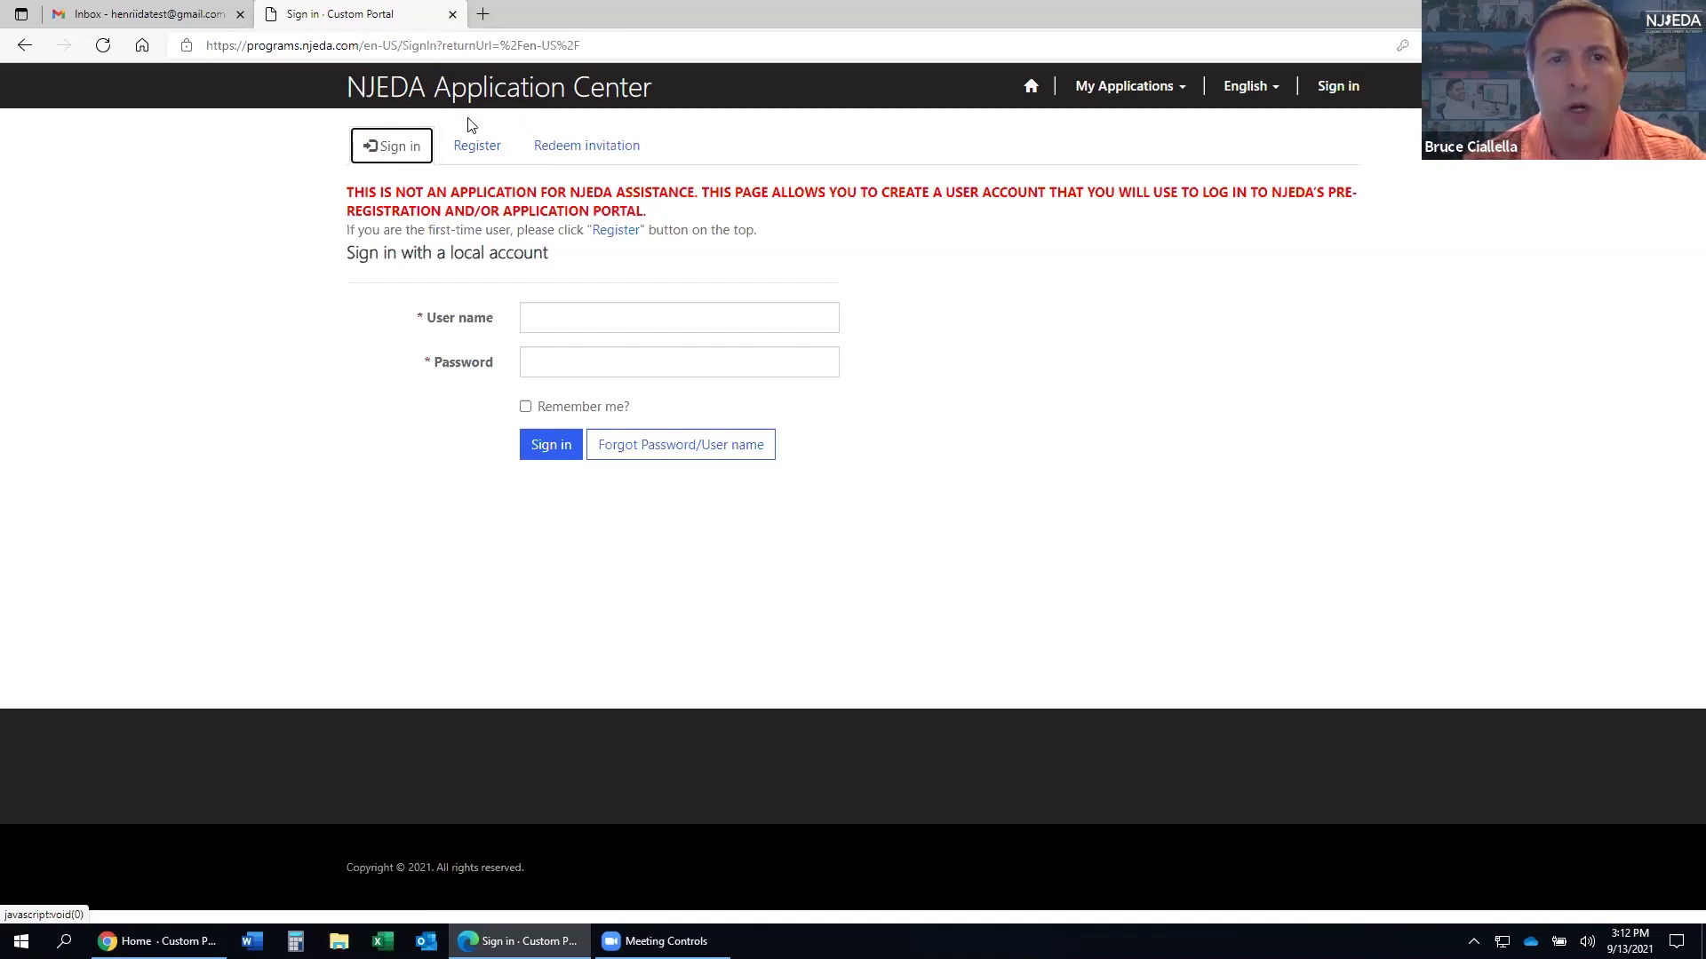
- On the Register tab, enter the test e-mail address as both Email and Username
left_click(473, 148)
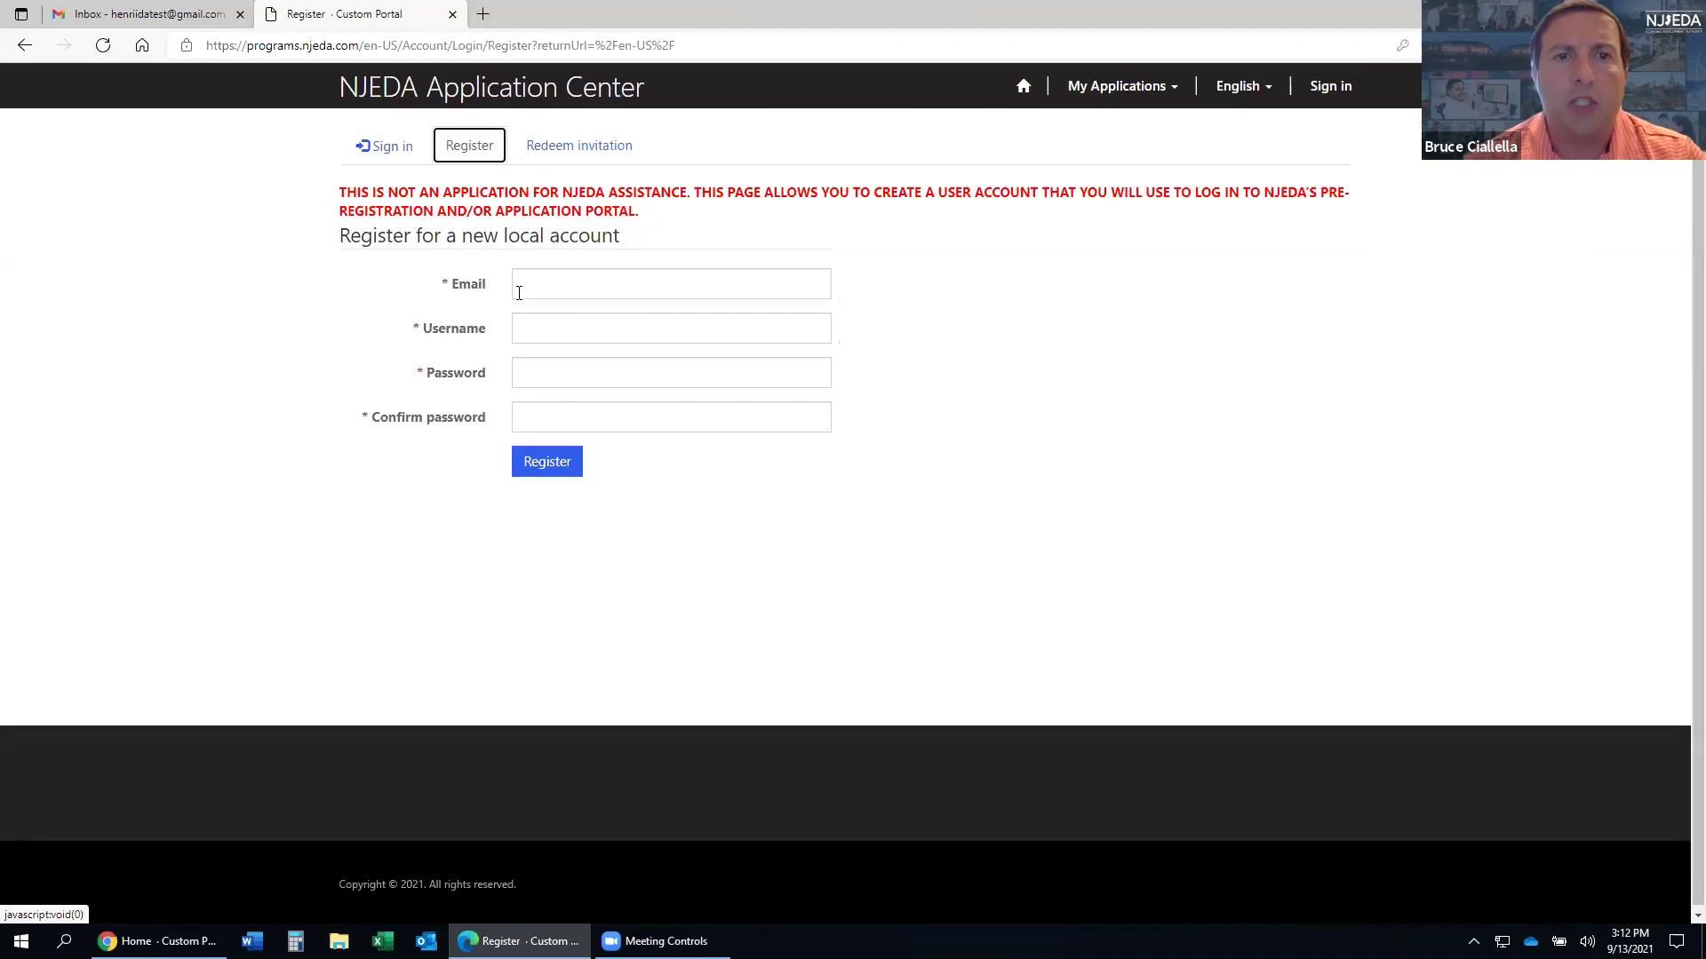
left_click(526, 287)
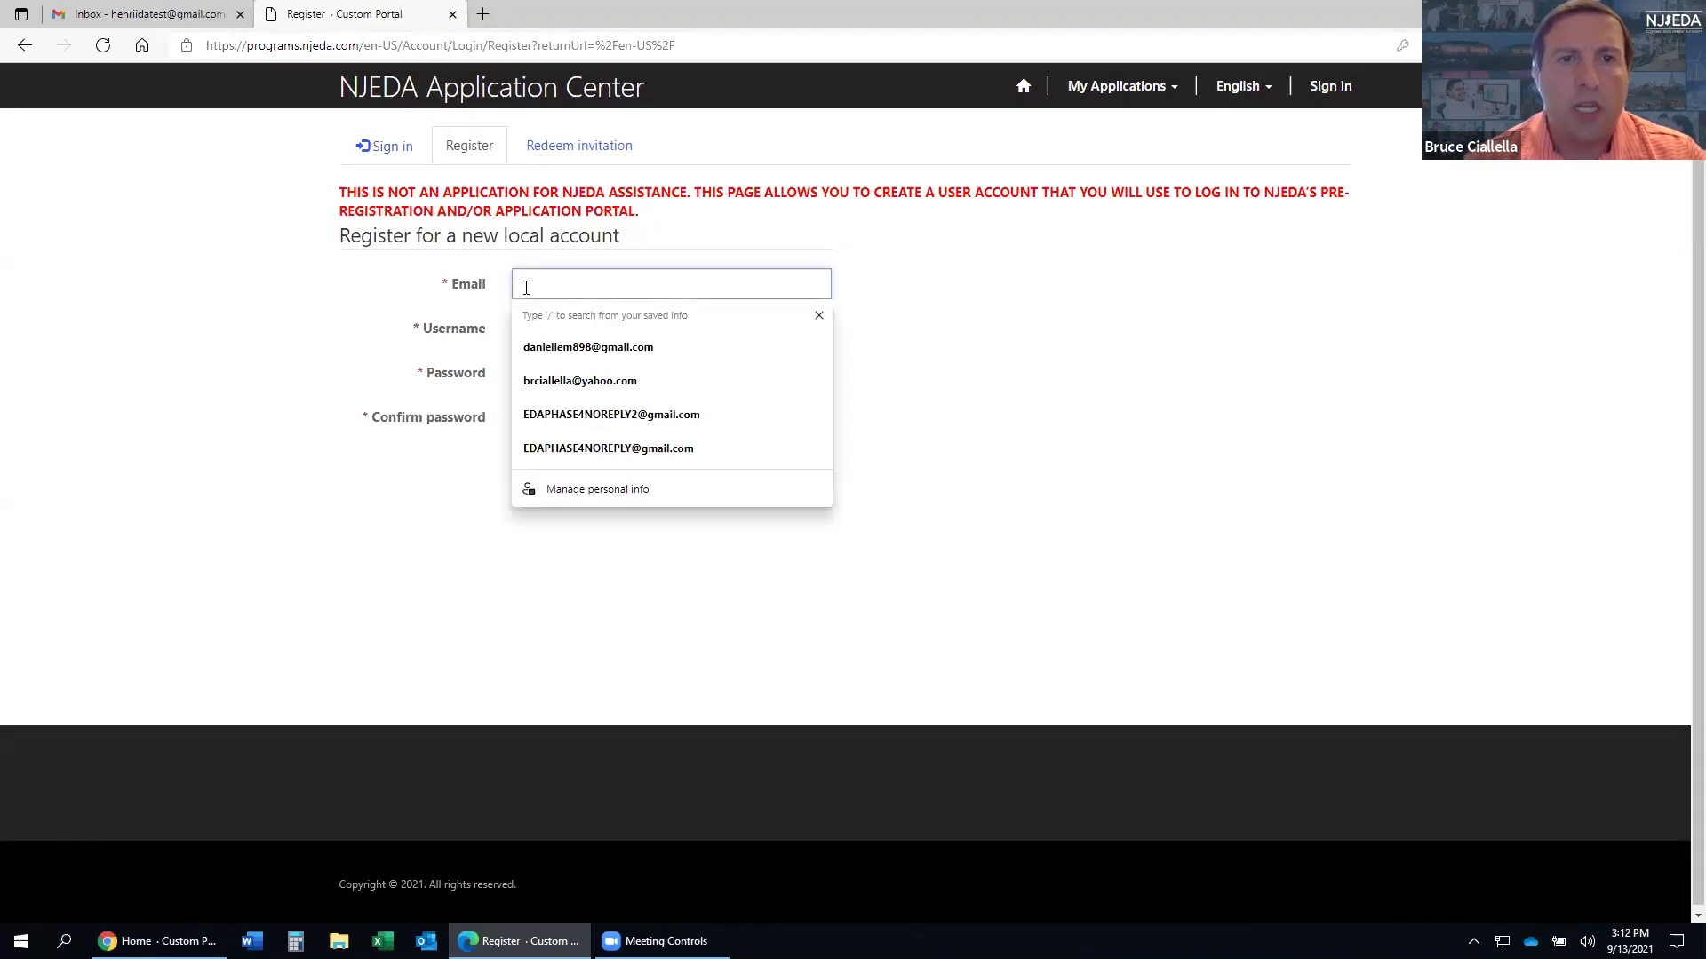
left_click(1124, 357)
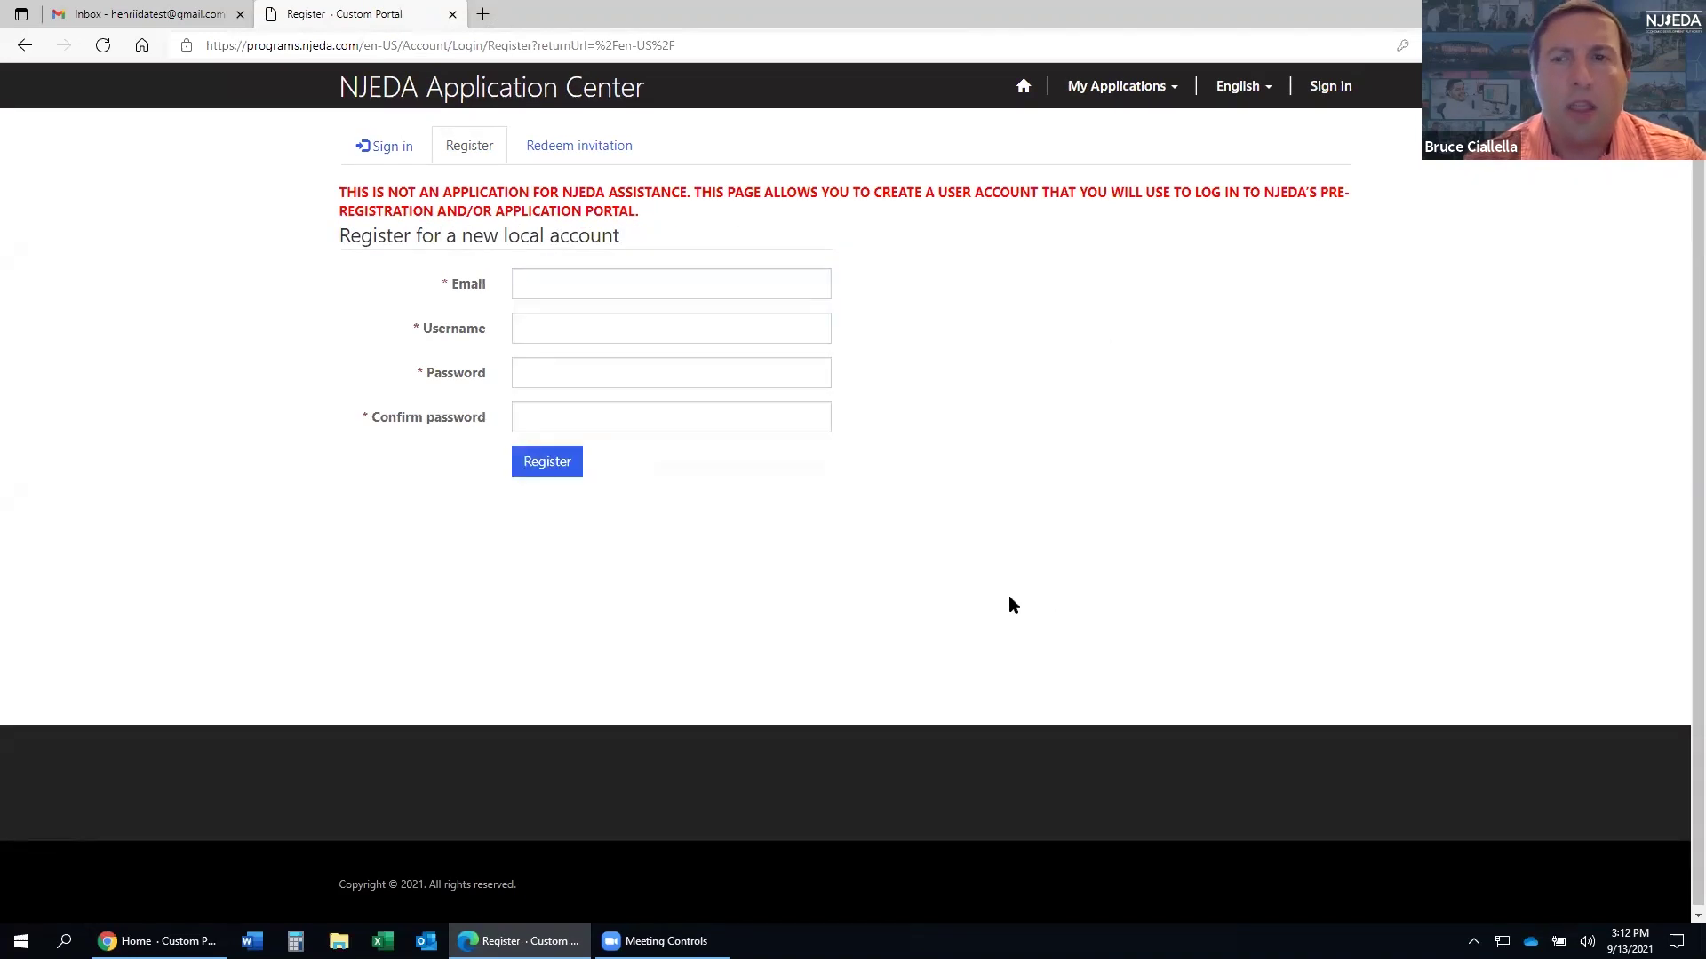
left_click(758, 286)
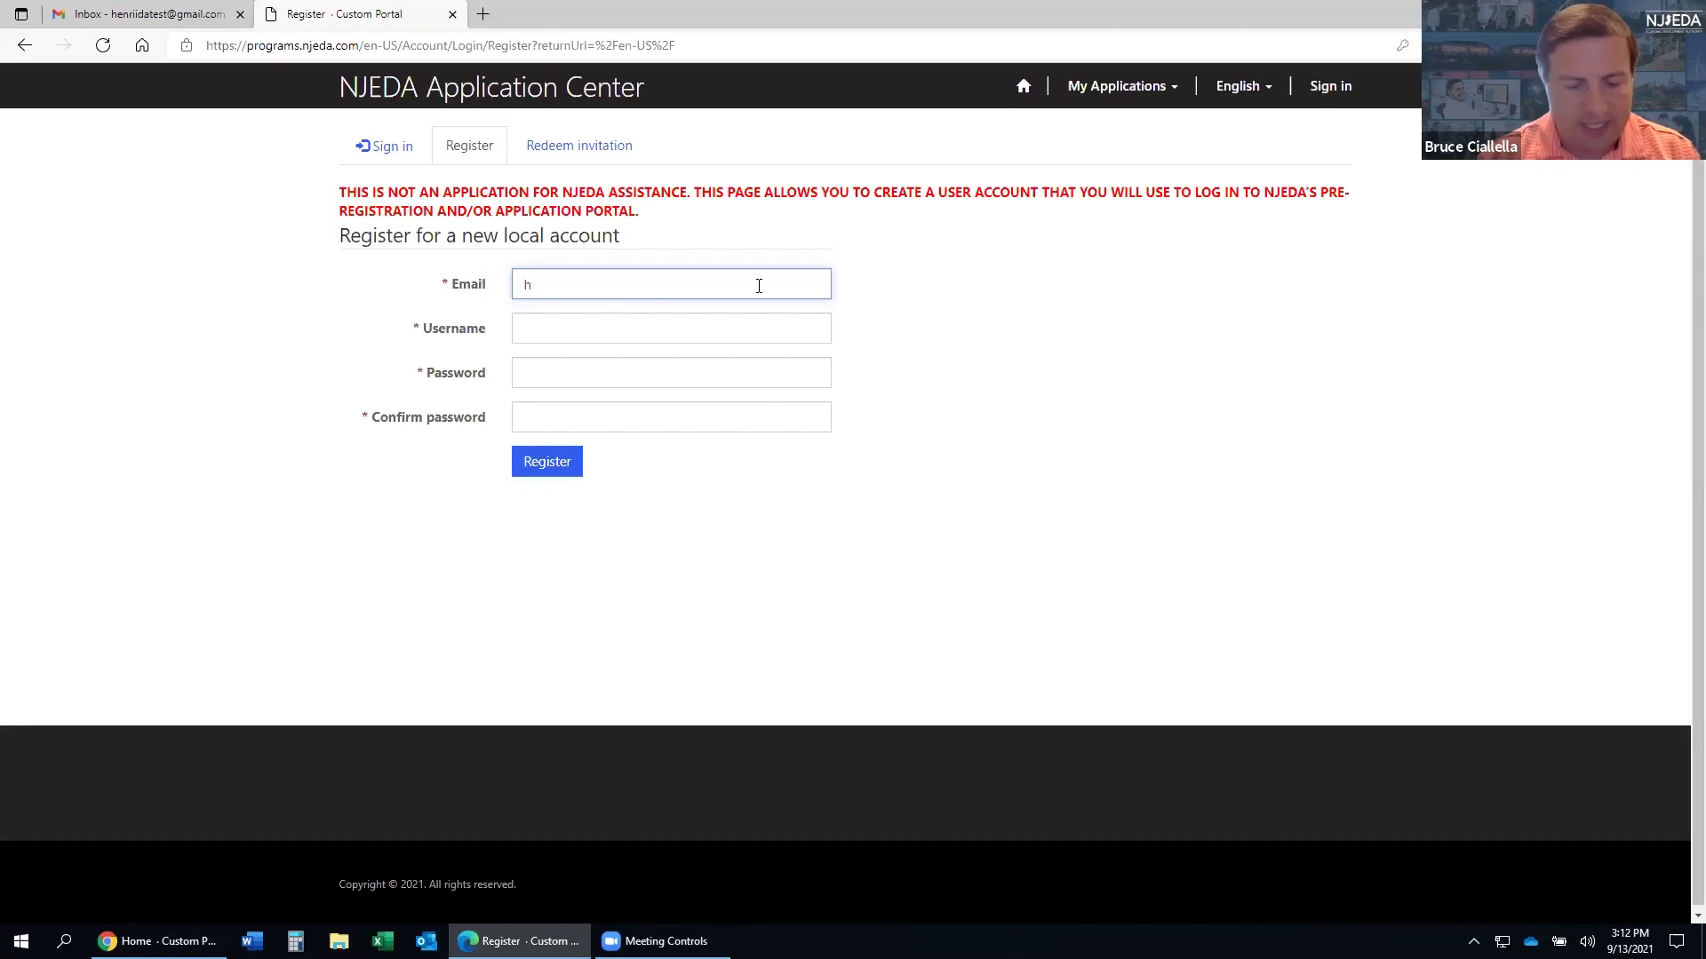
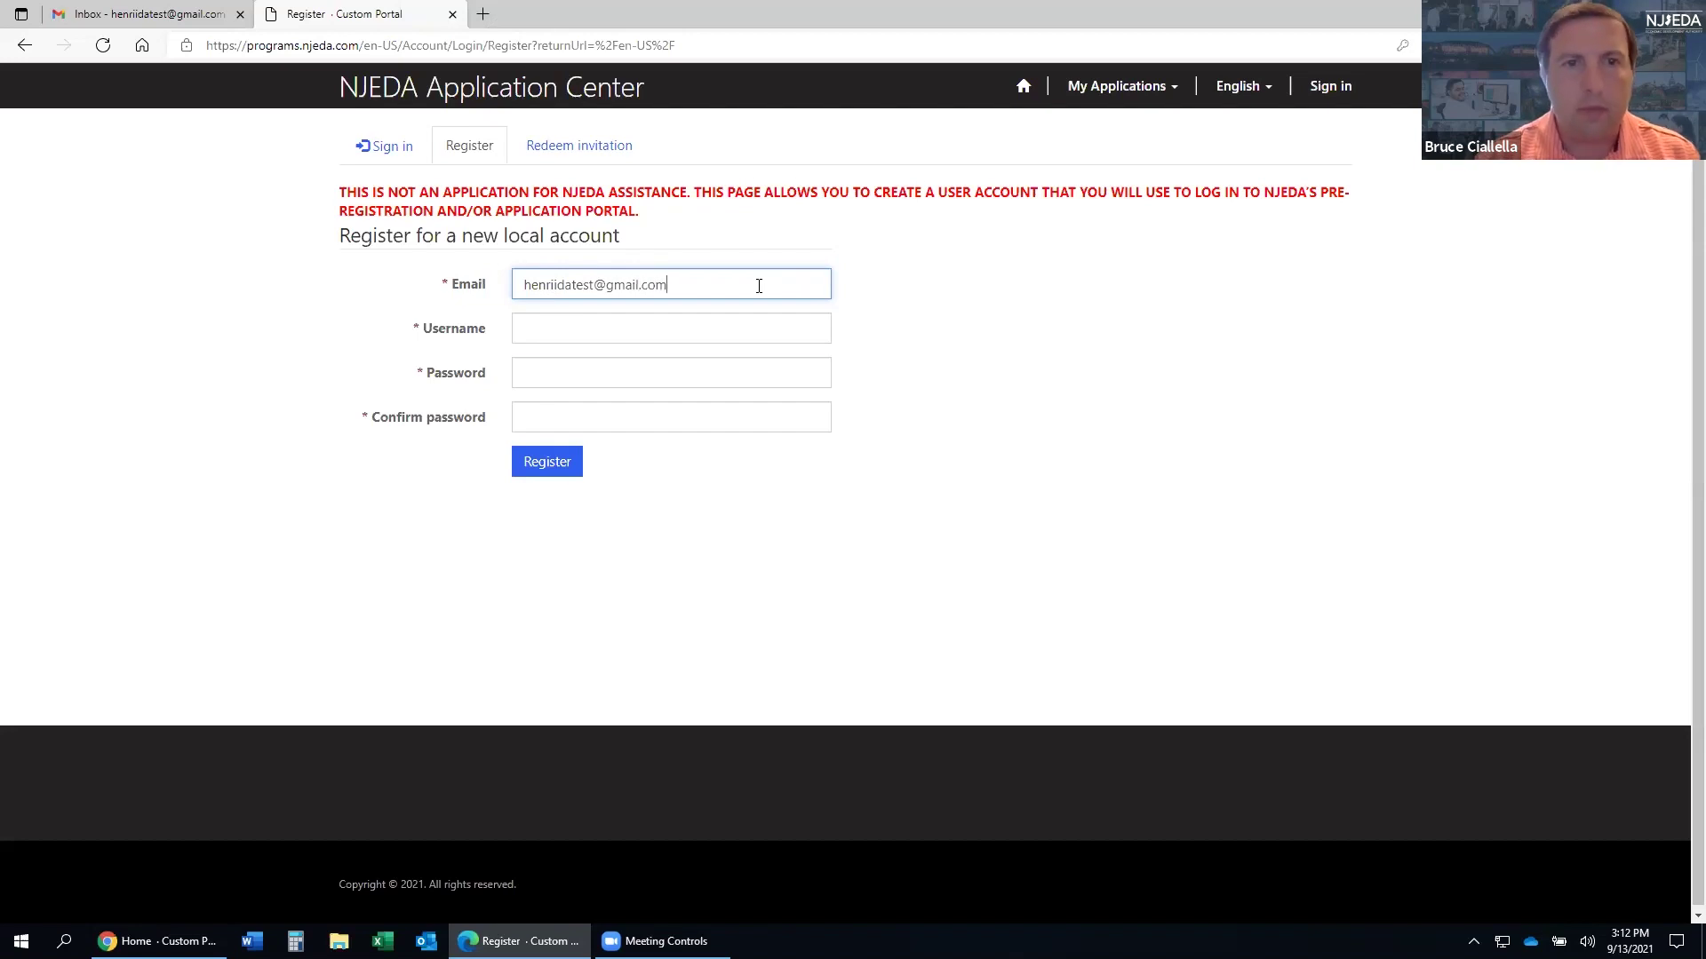
key("Tab")
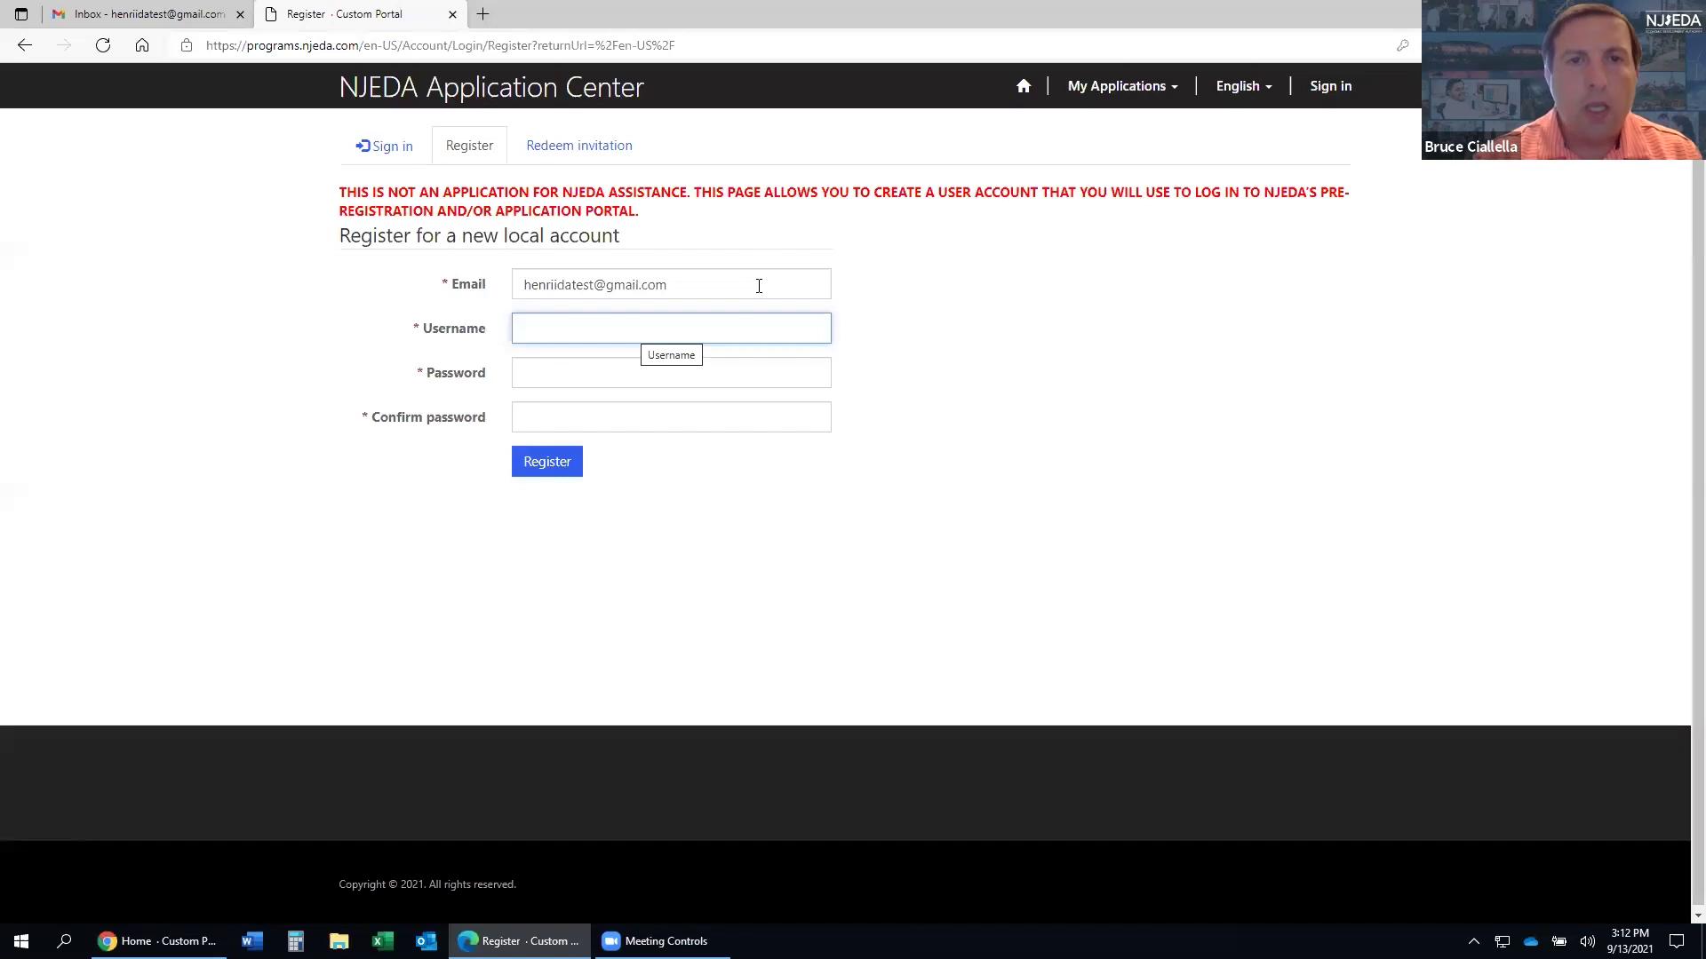
left_click_drag(768, 270, 430, 296)
key("ctrl+c")
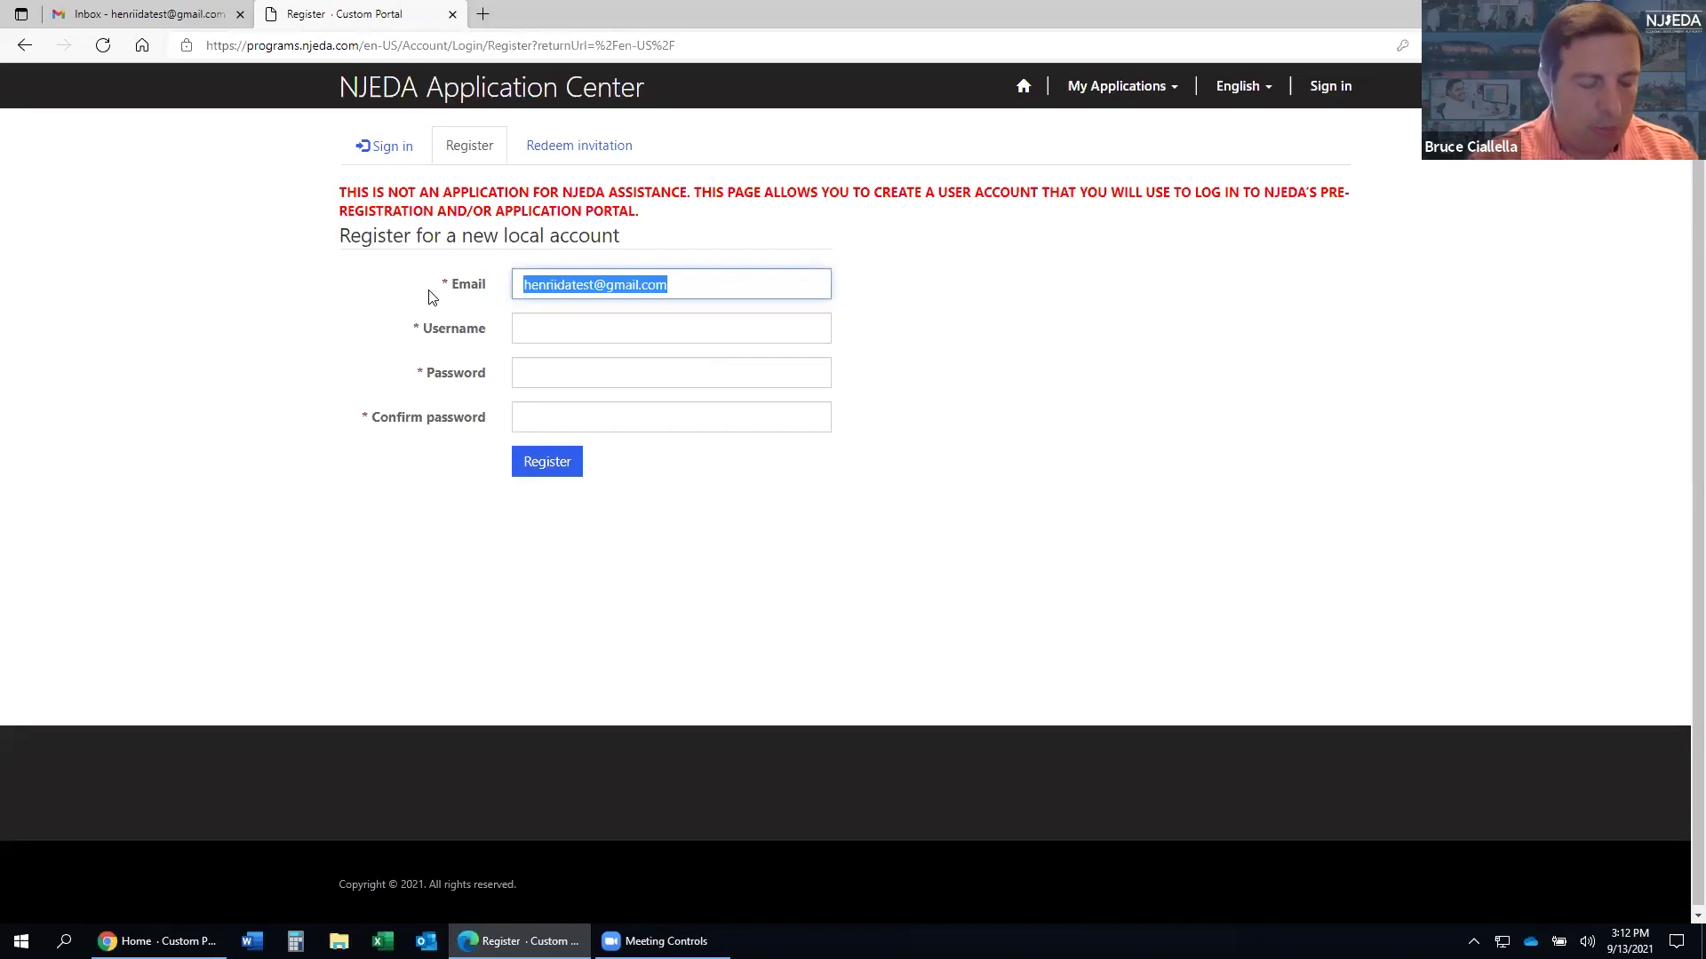
left_click(544, 331)
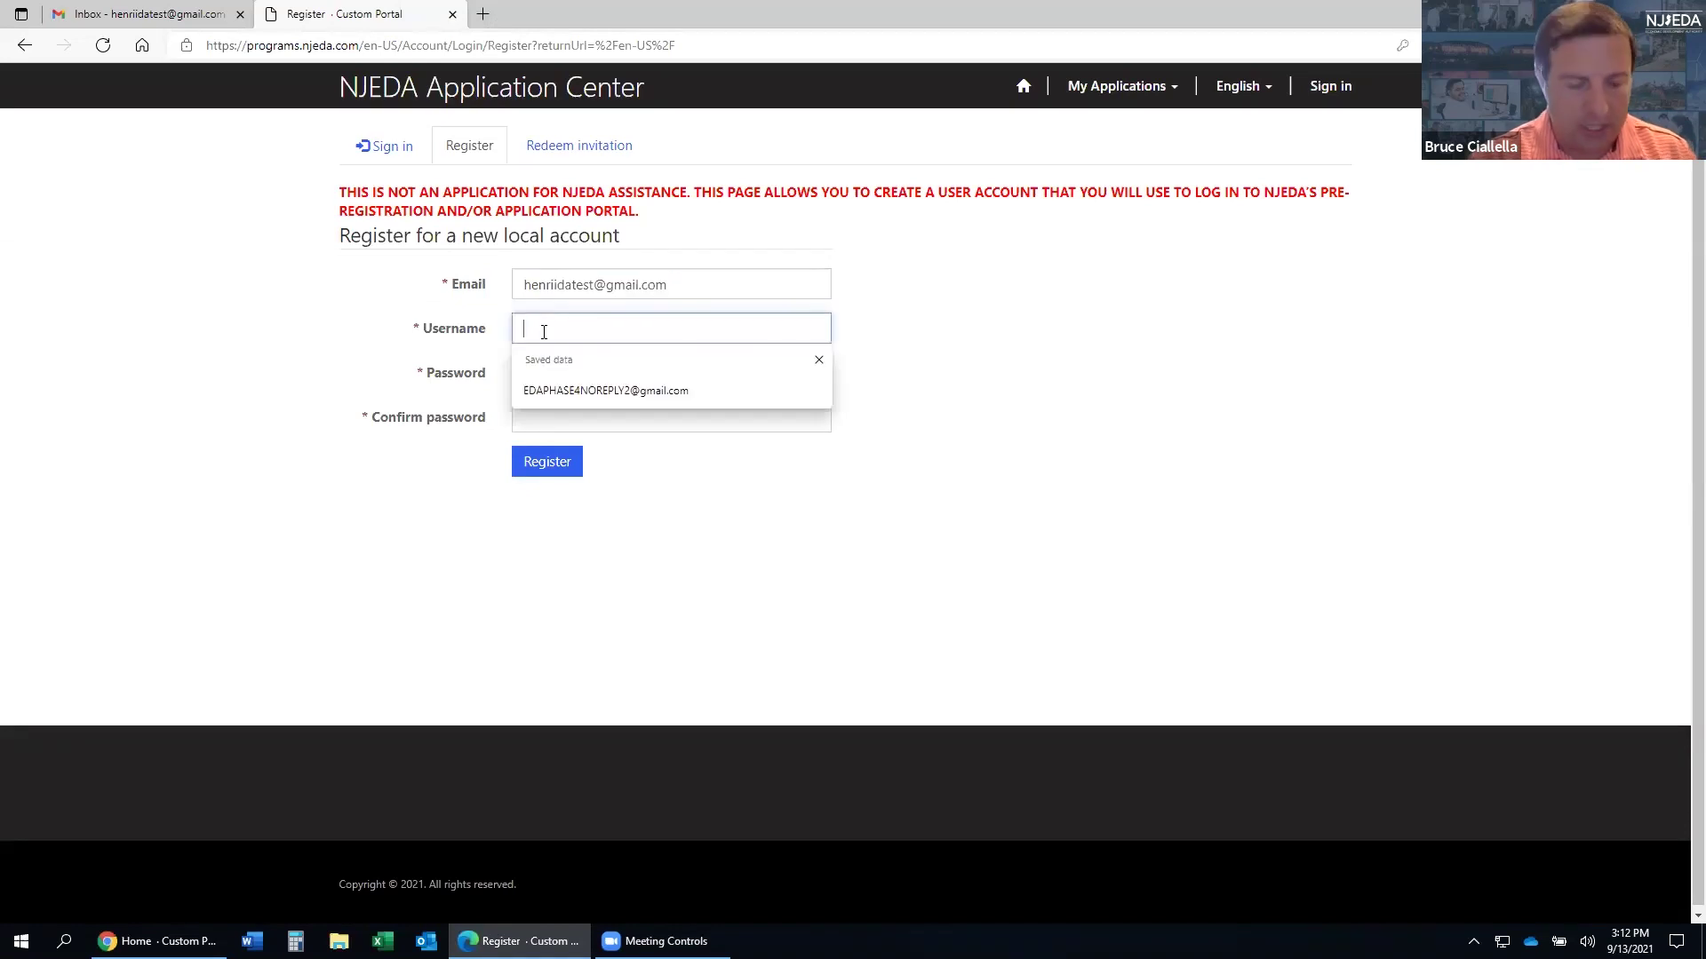
key("ctrl+v")
- Enter and confirm the account password, then submit the registration
left_click(567, 374)
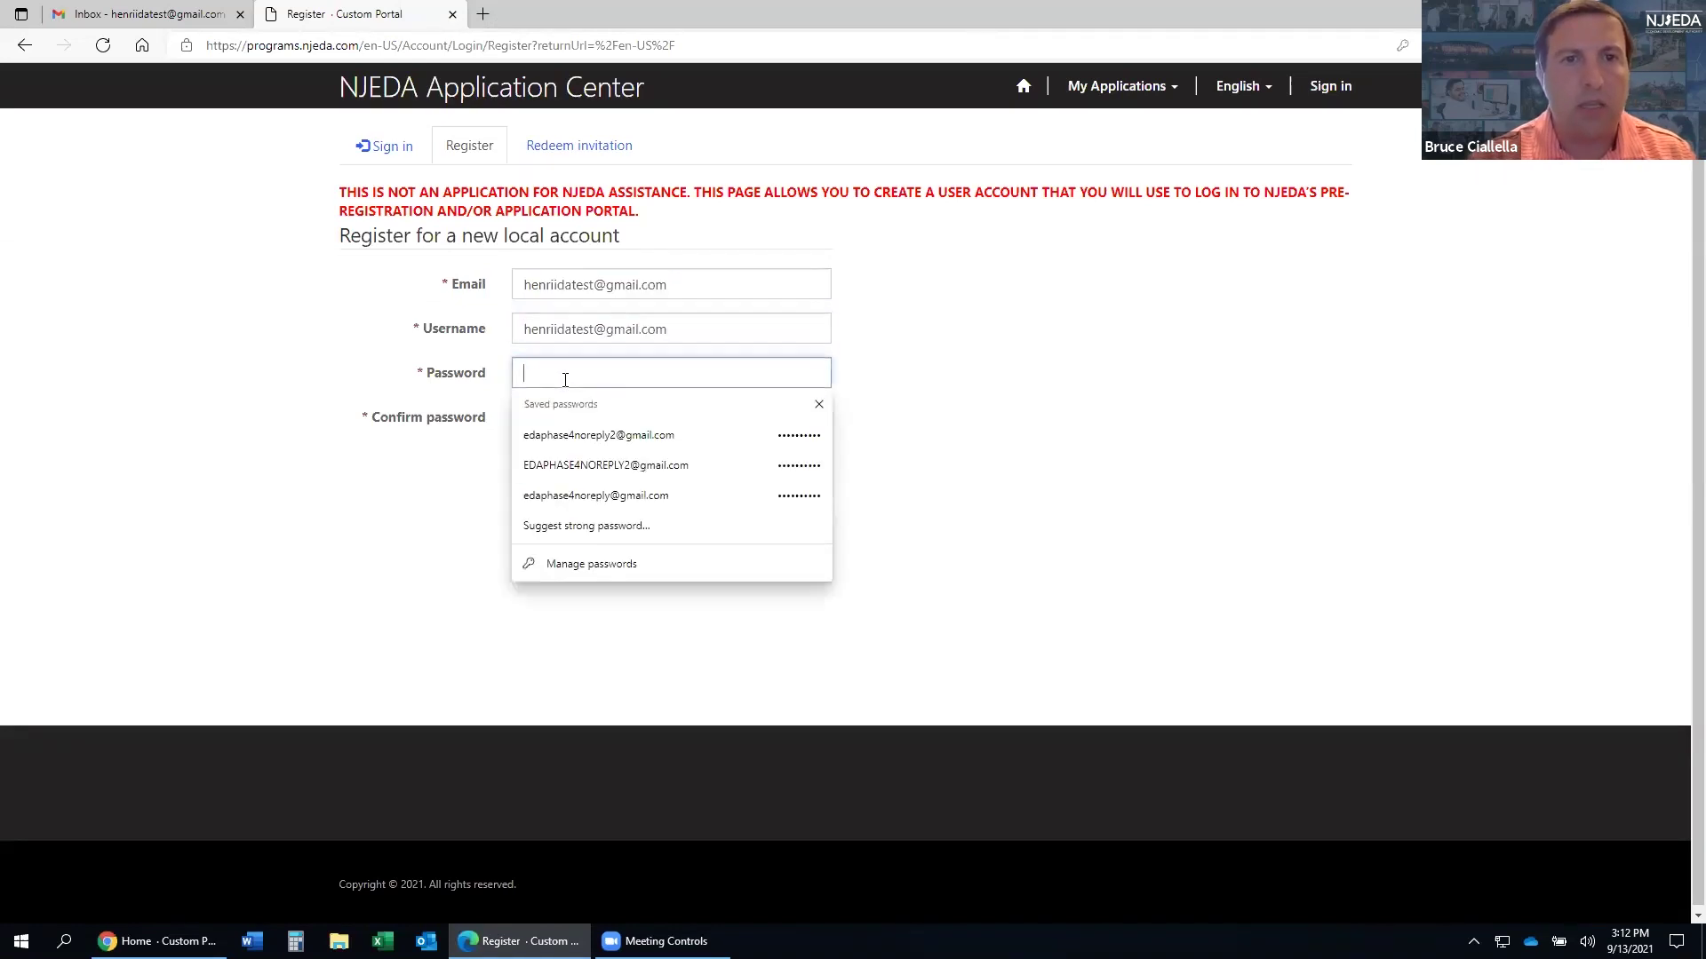
left_click(971, 411)
left_click(676, 380)
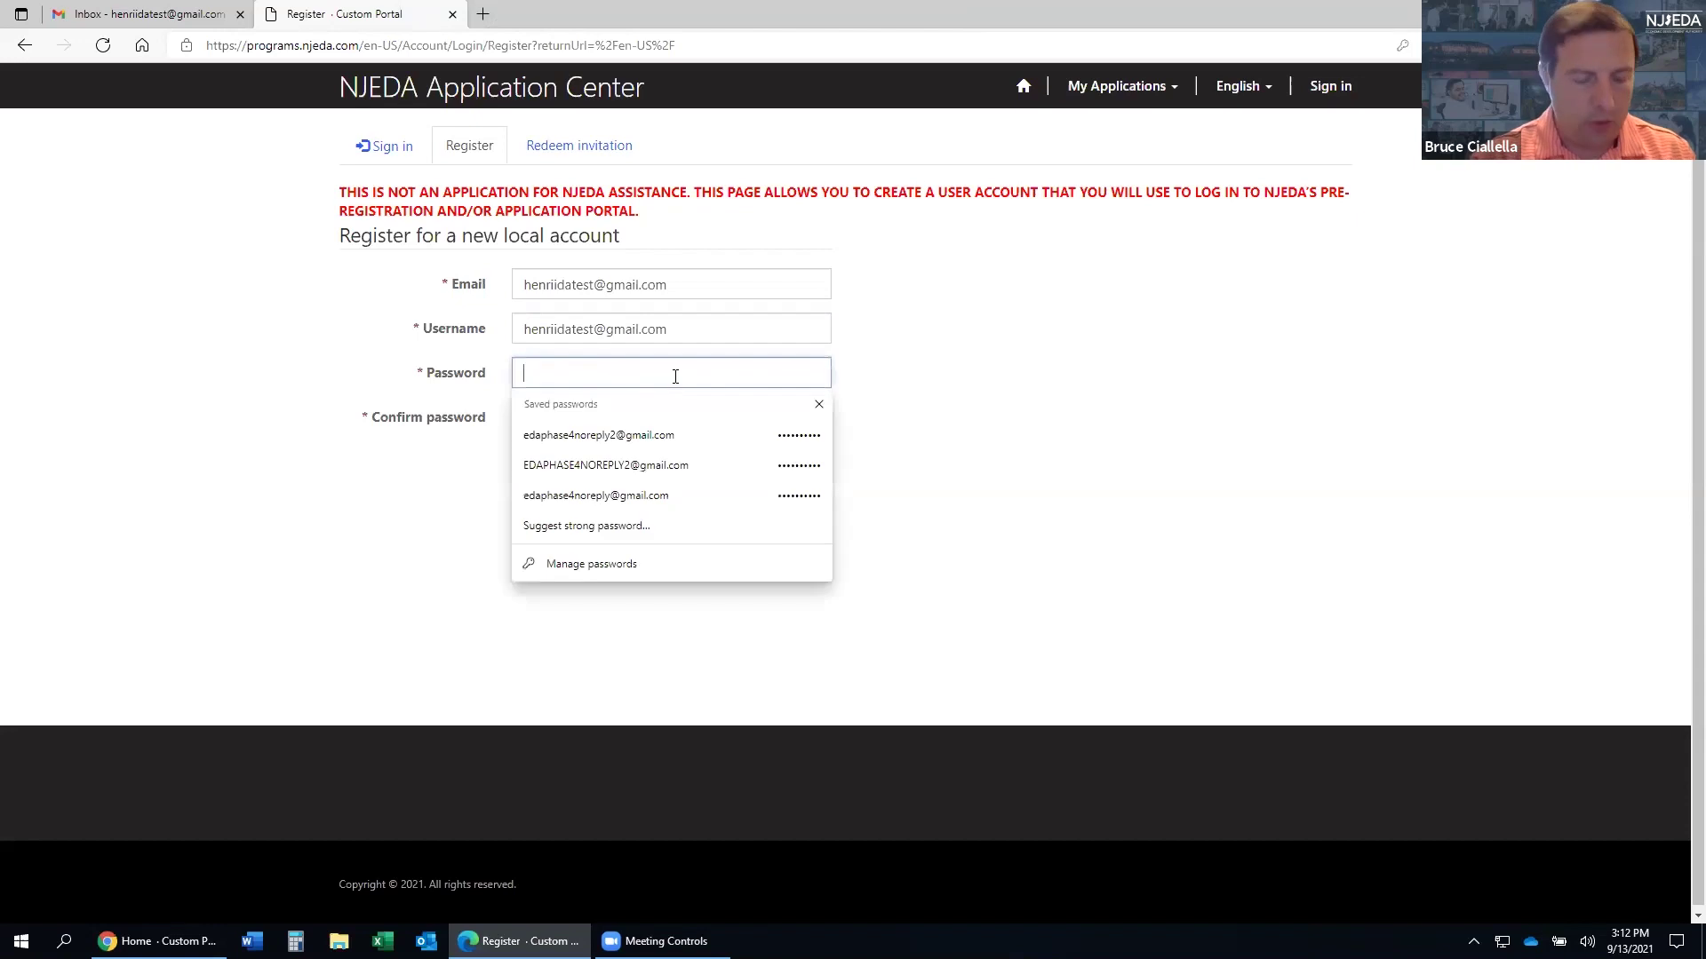
type("N•••••••••")
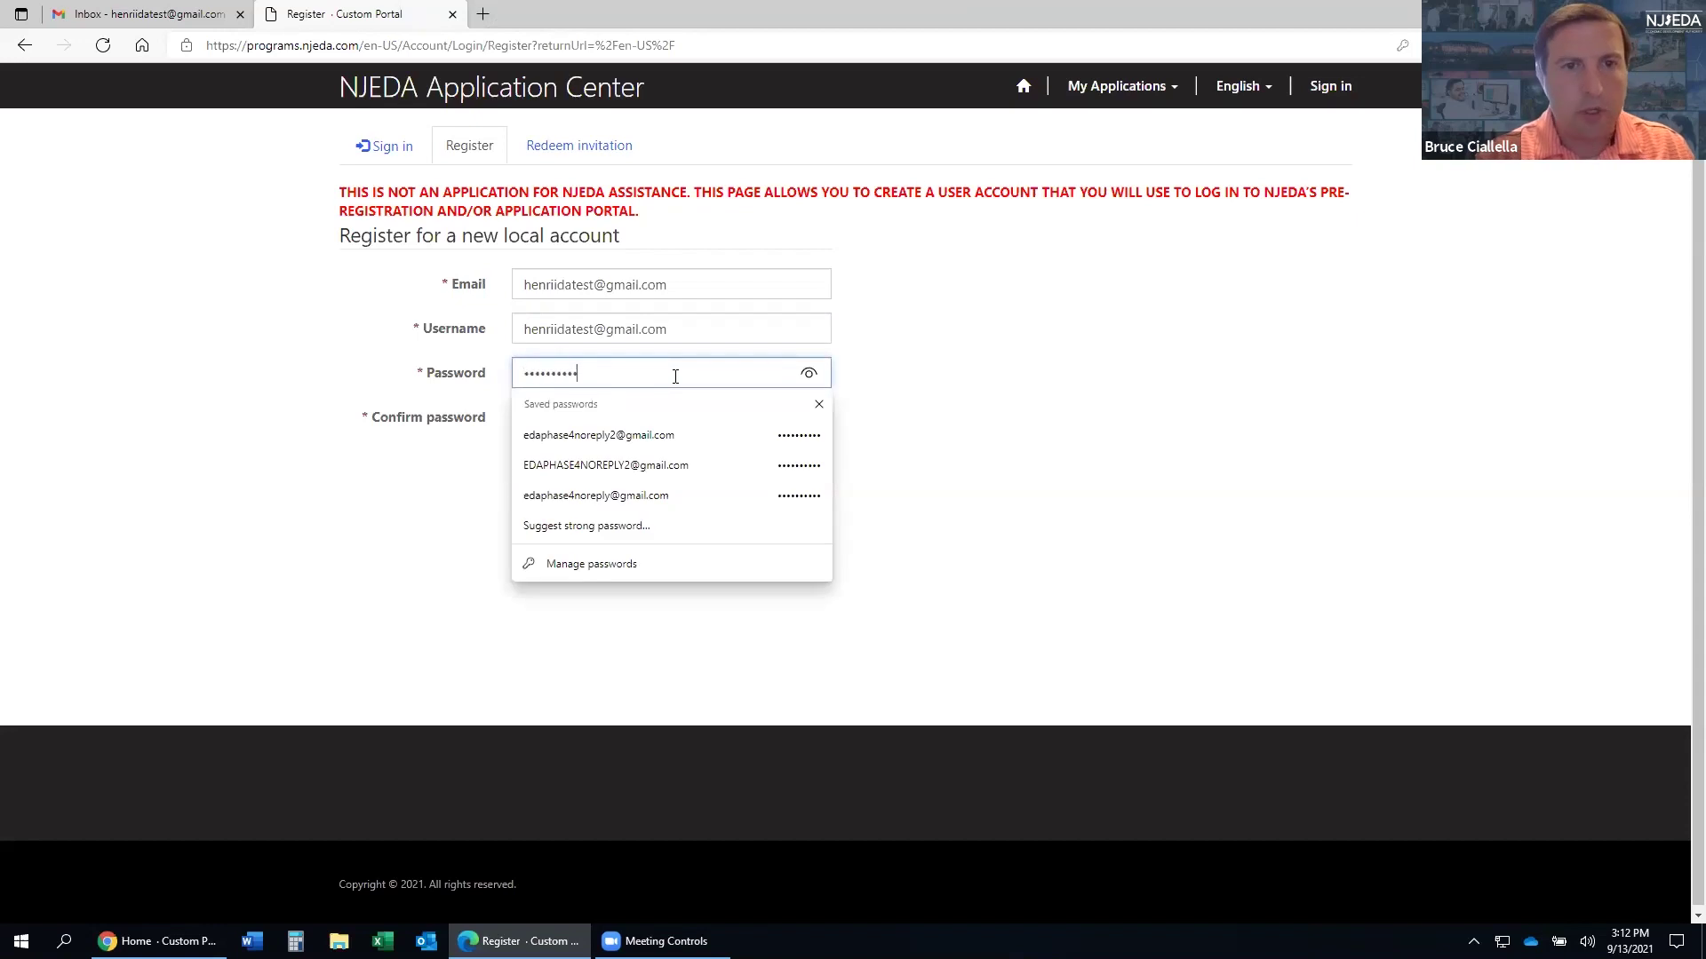
key("Tab")
type("••••••••")
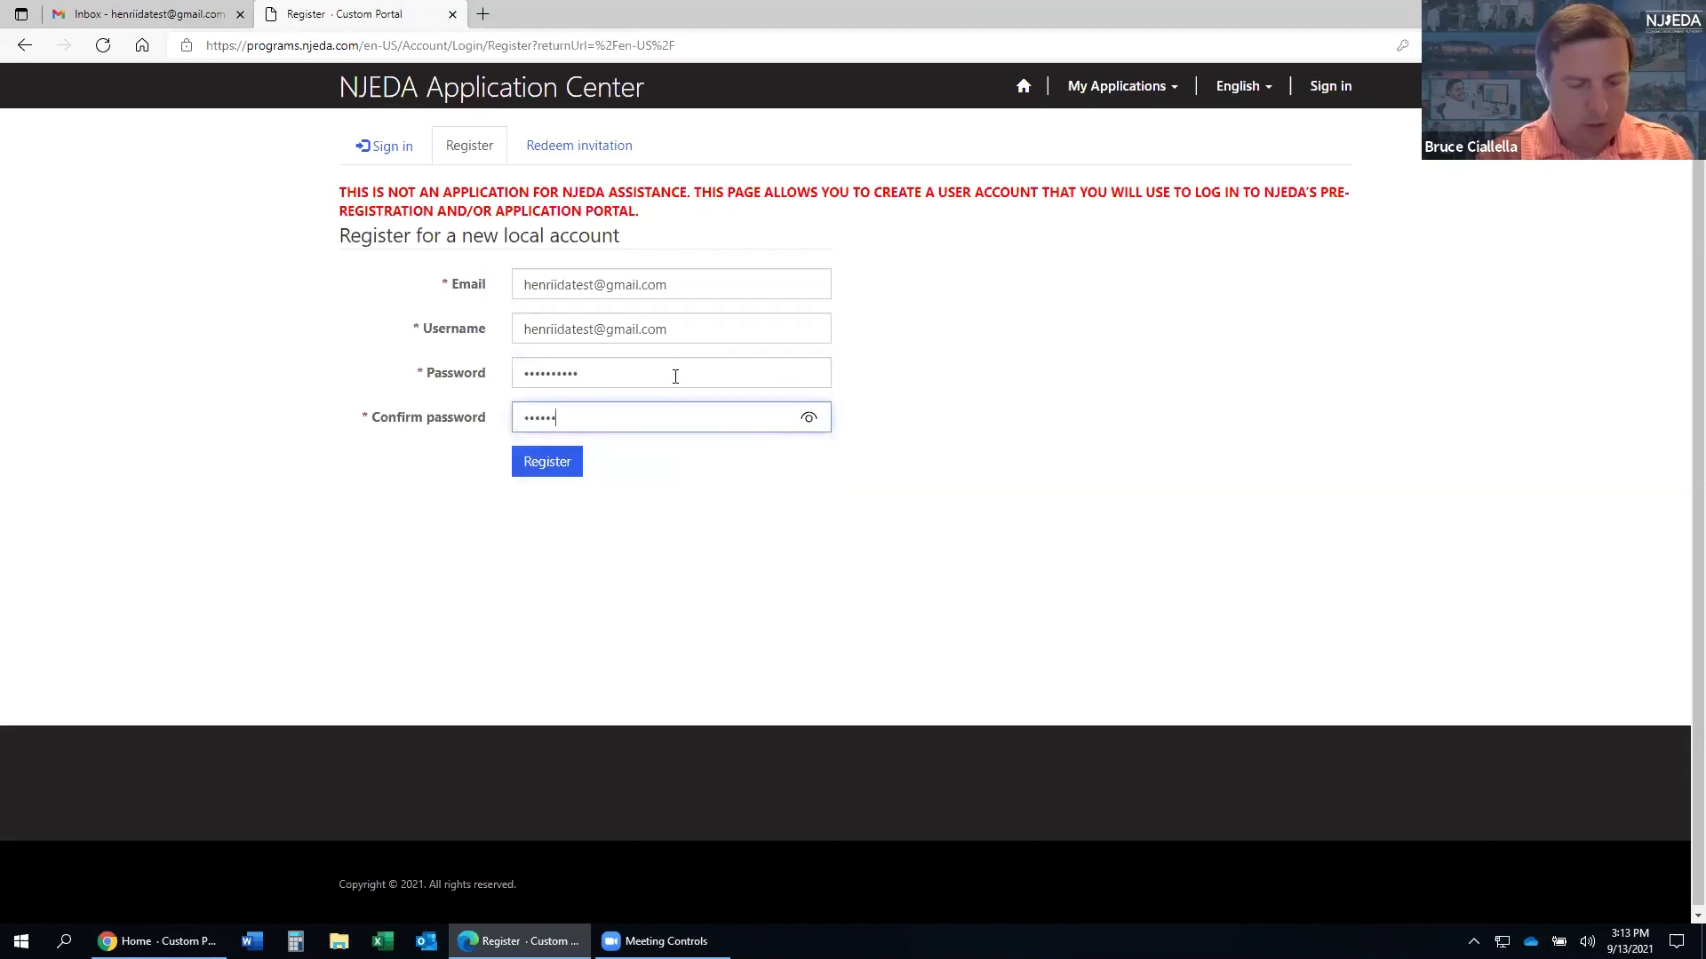
type("••")
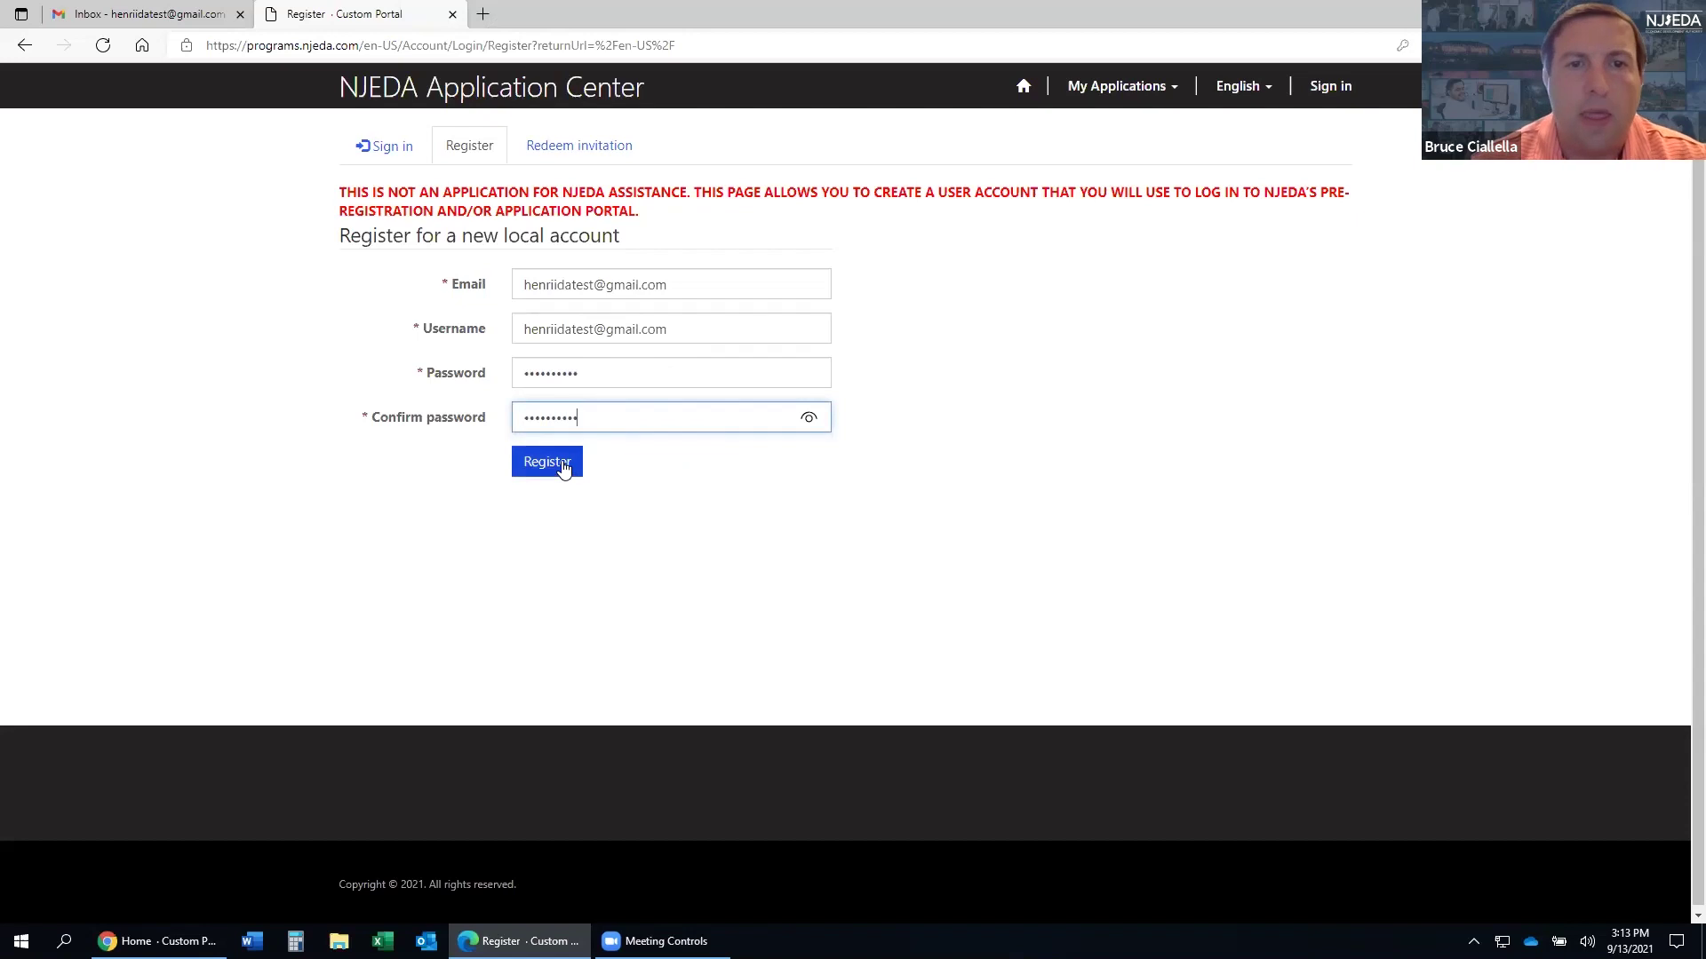
left_click(562, 469)
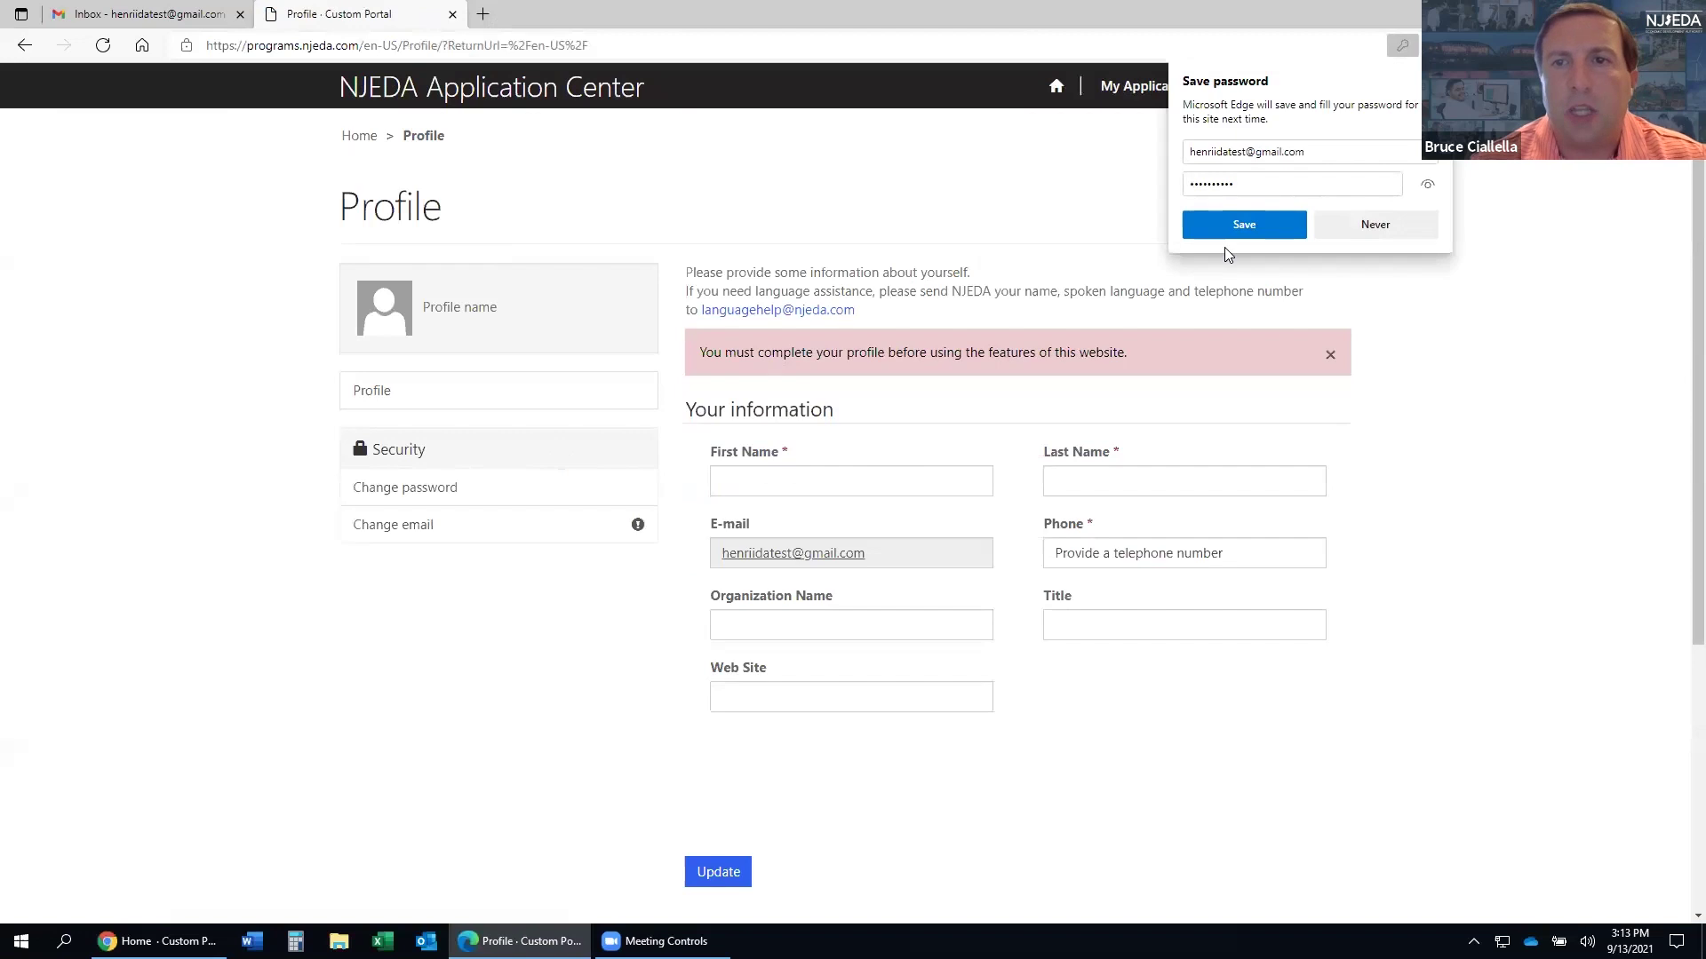
- Fill in the test first and last name and a phone number, then save the profile with Update
left_click(1427, 80)
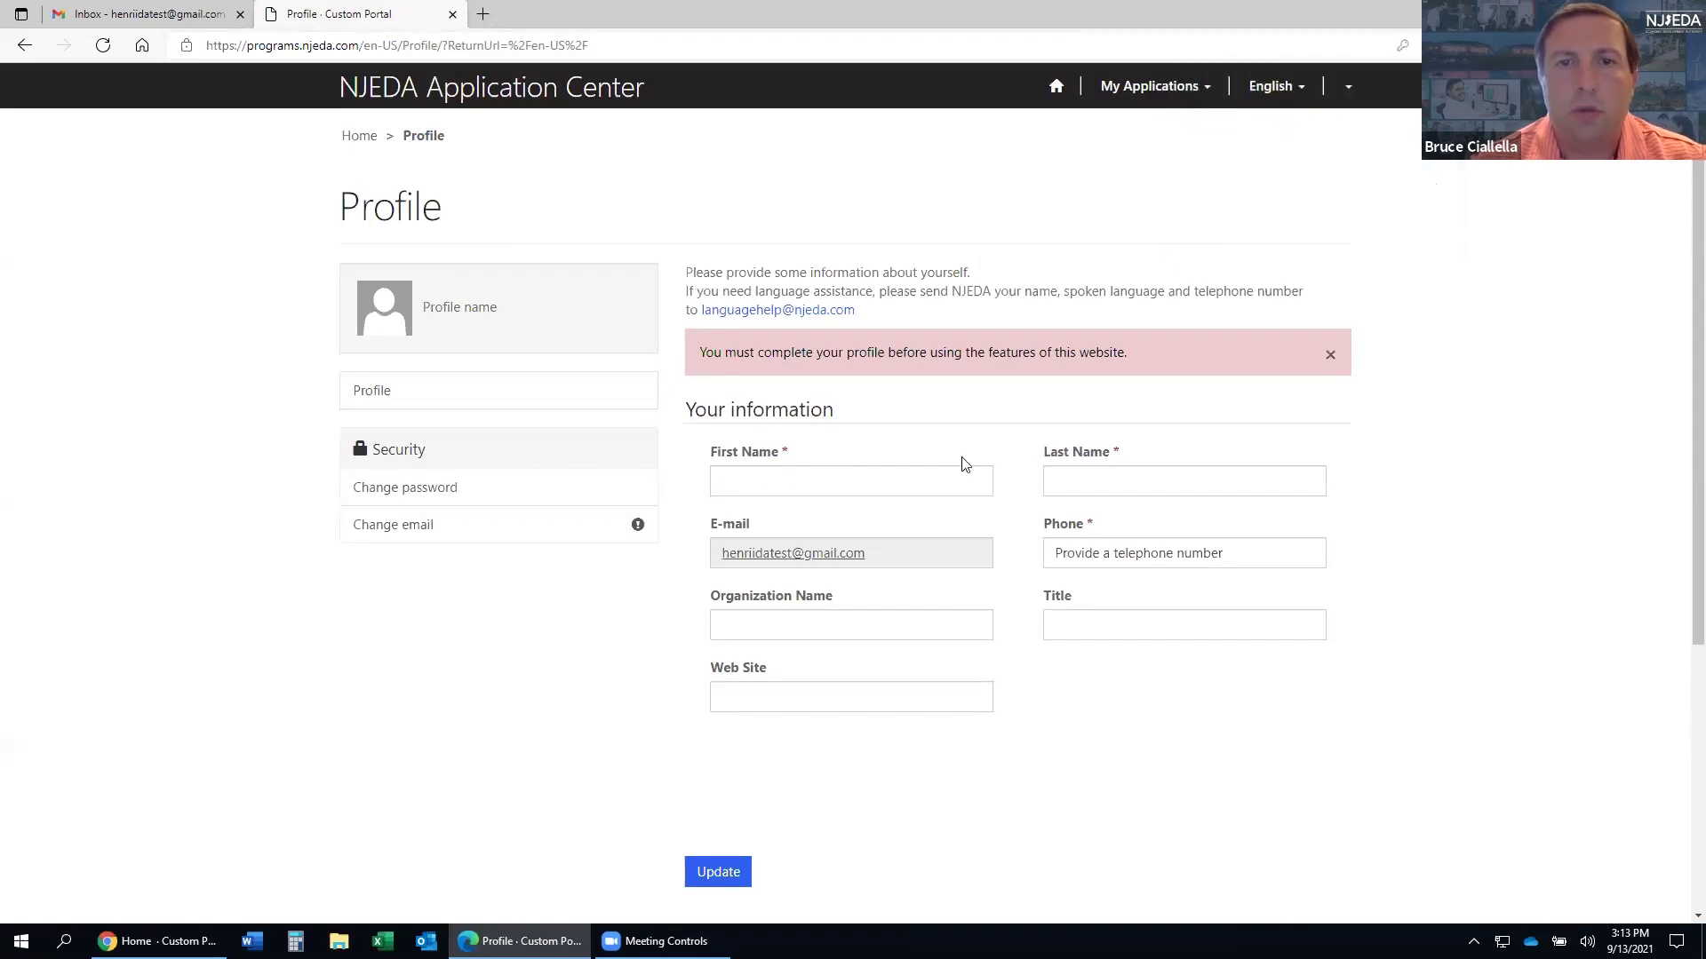
left_click(735, 476)
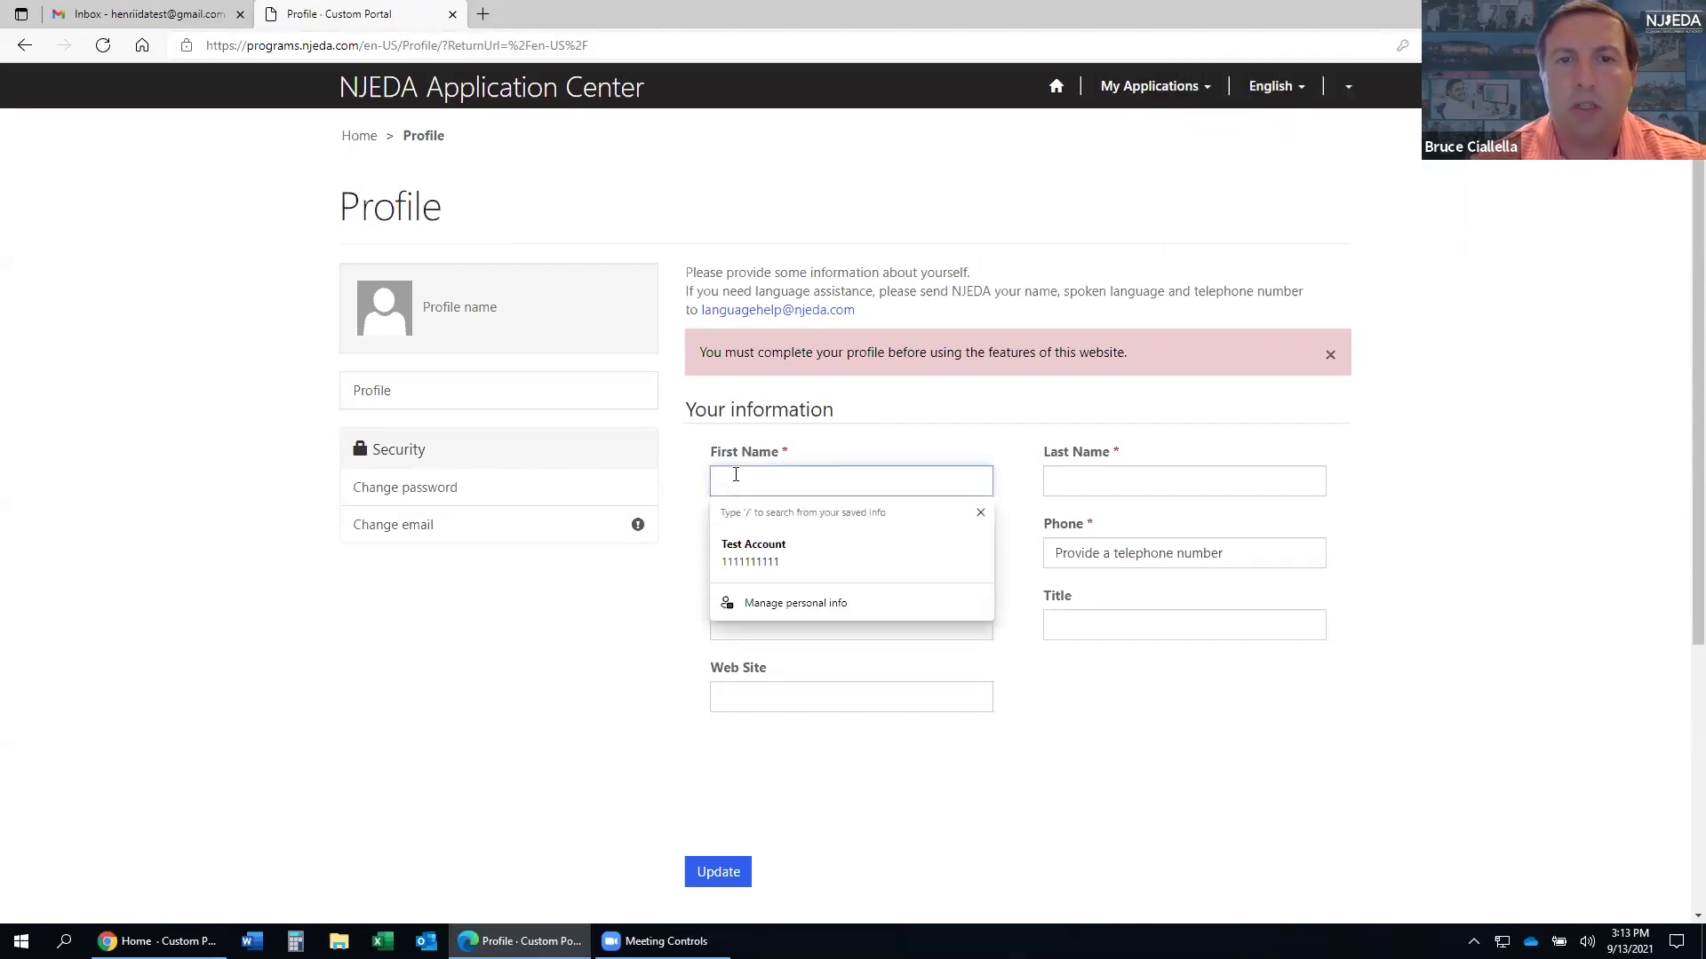
type("Test")
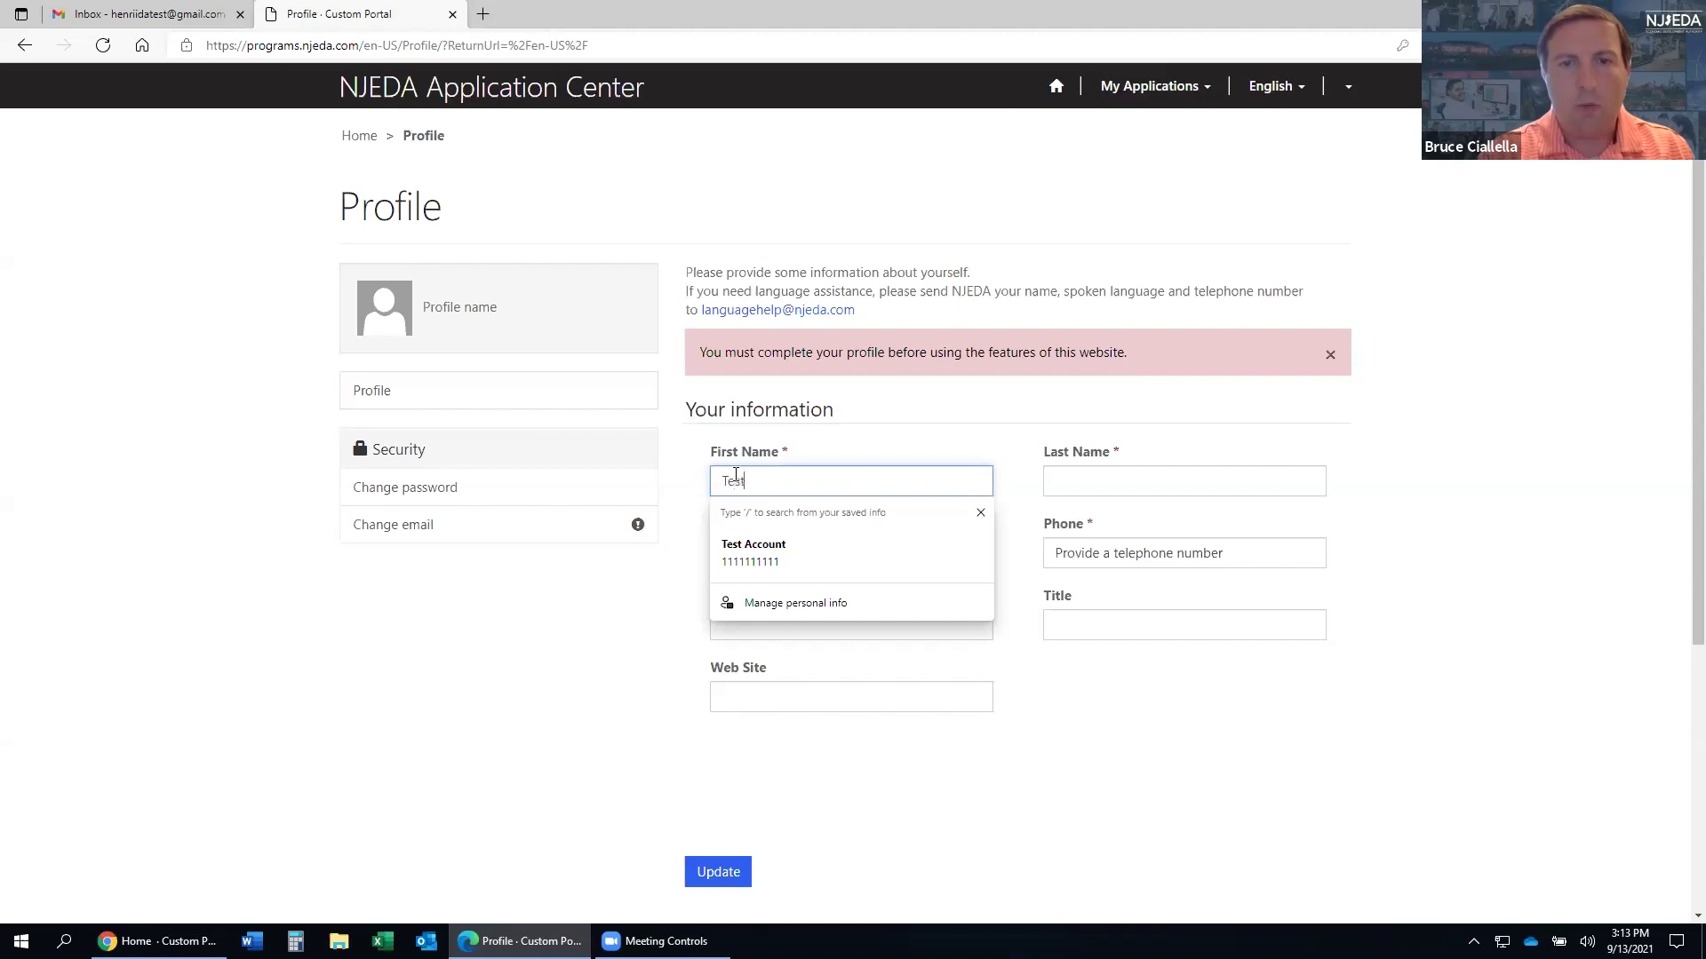
key("Tab")
type("Account")
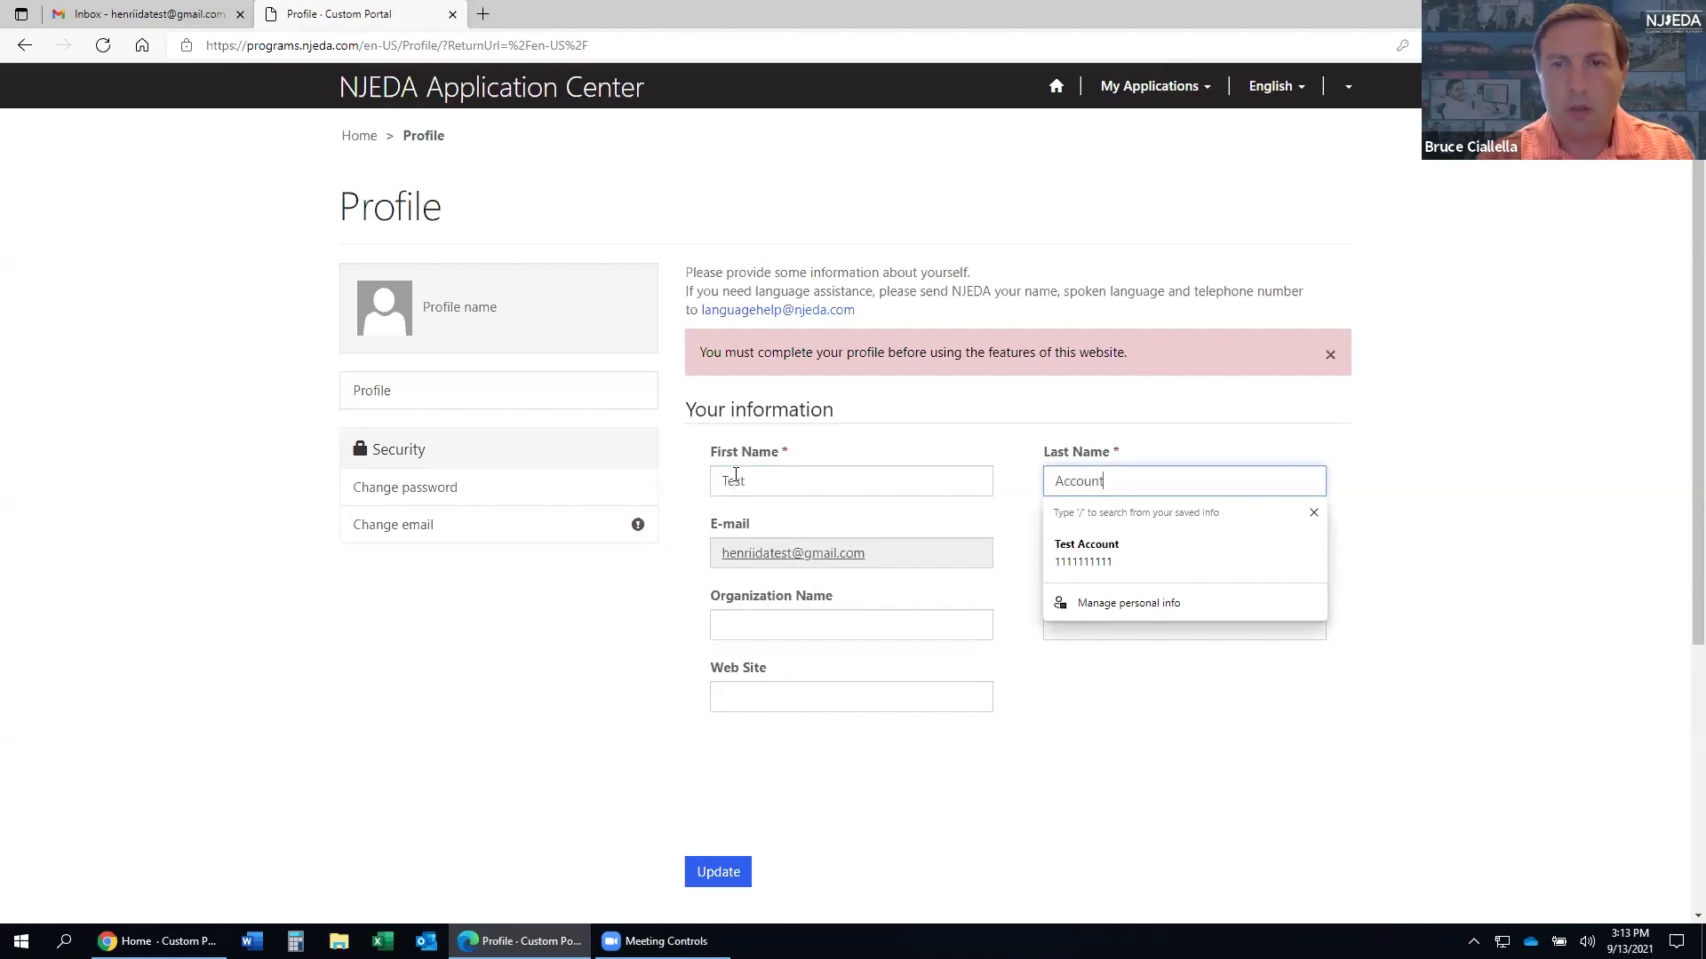
left_click(1112, 554)
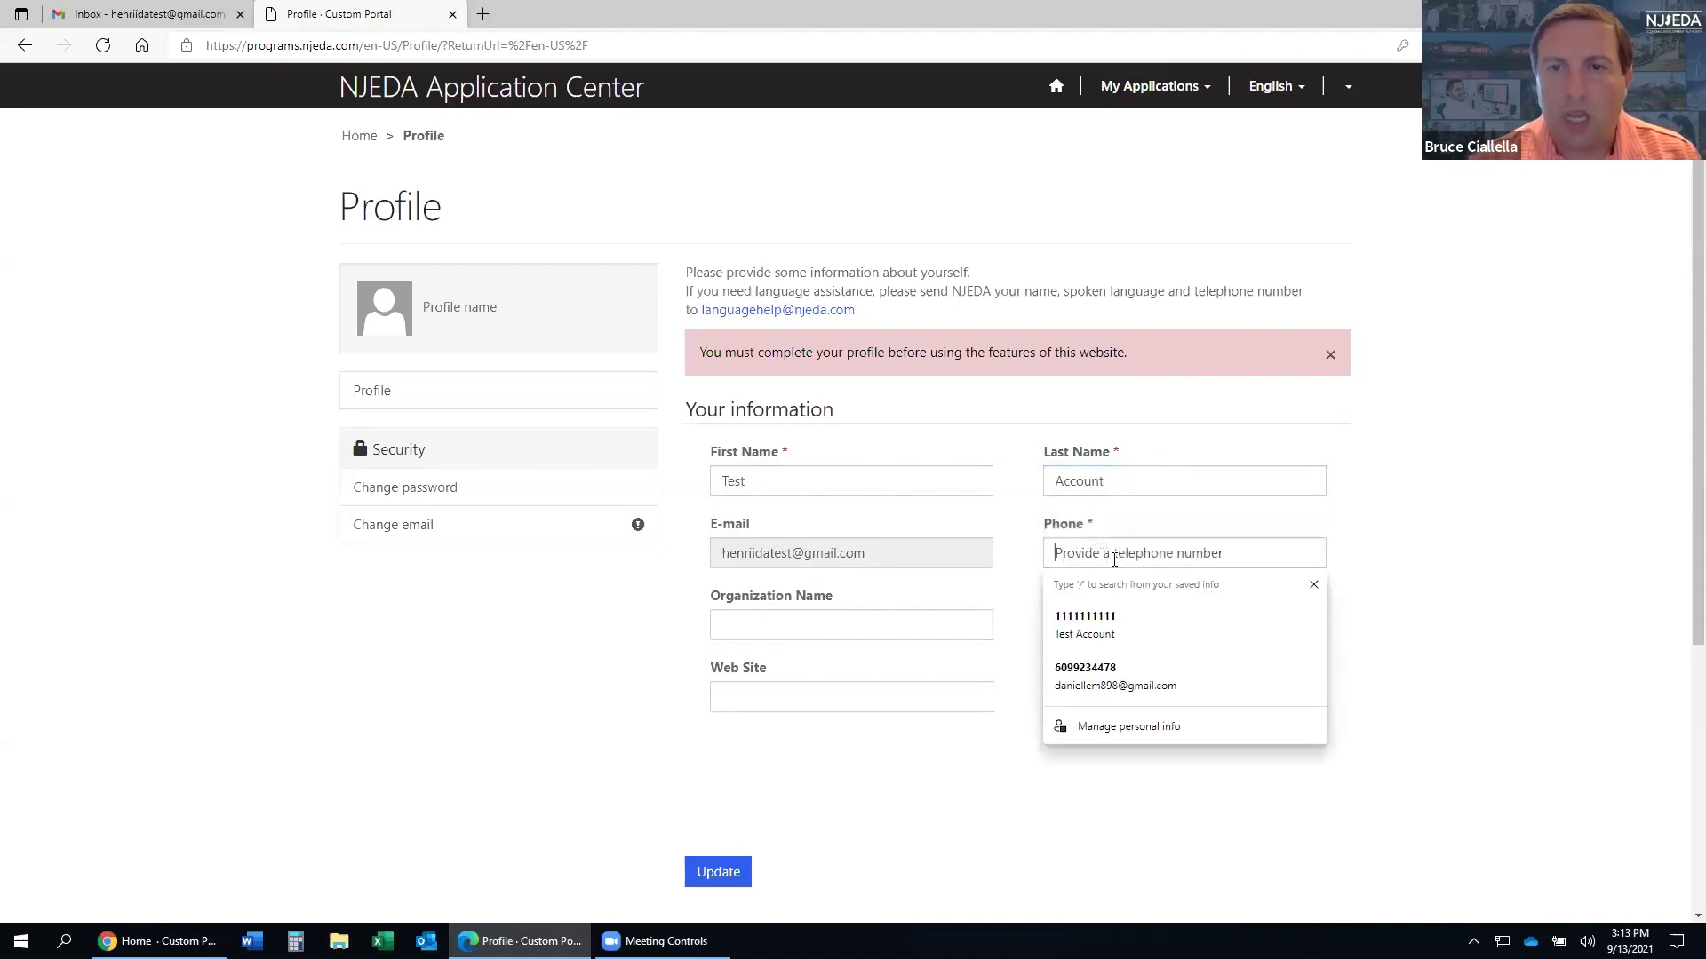
type("1111111111")
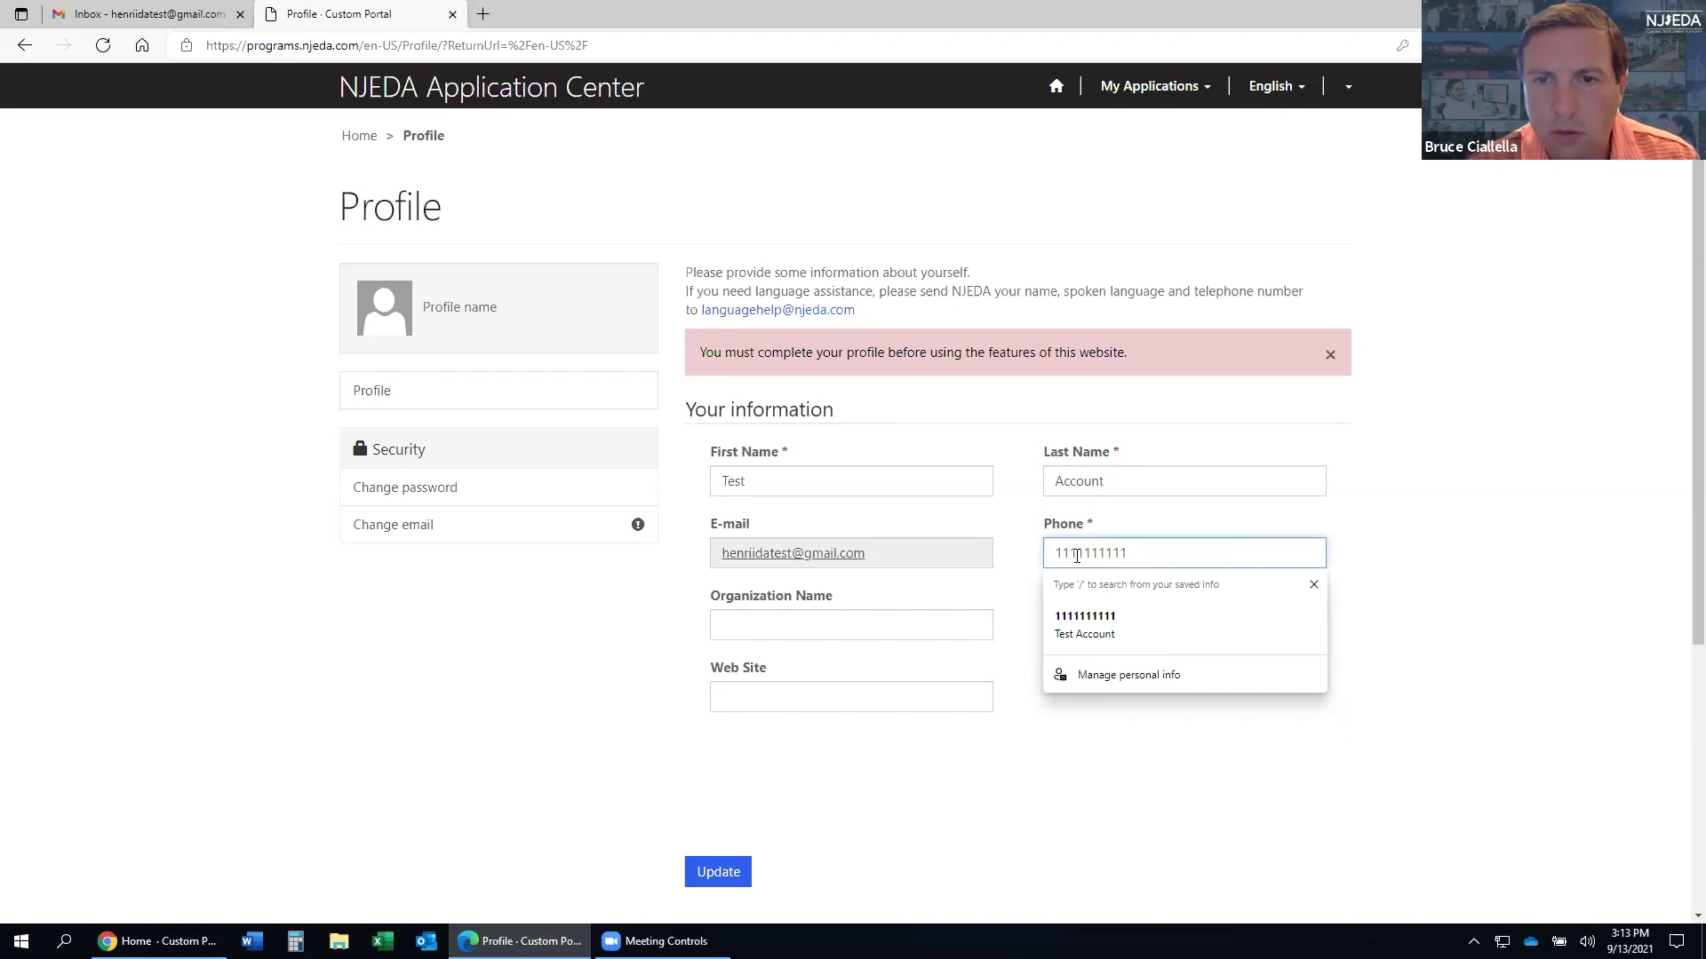
left_click(1391, 720)
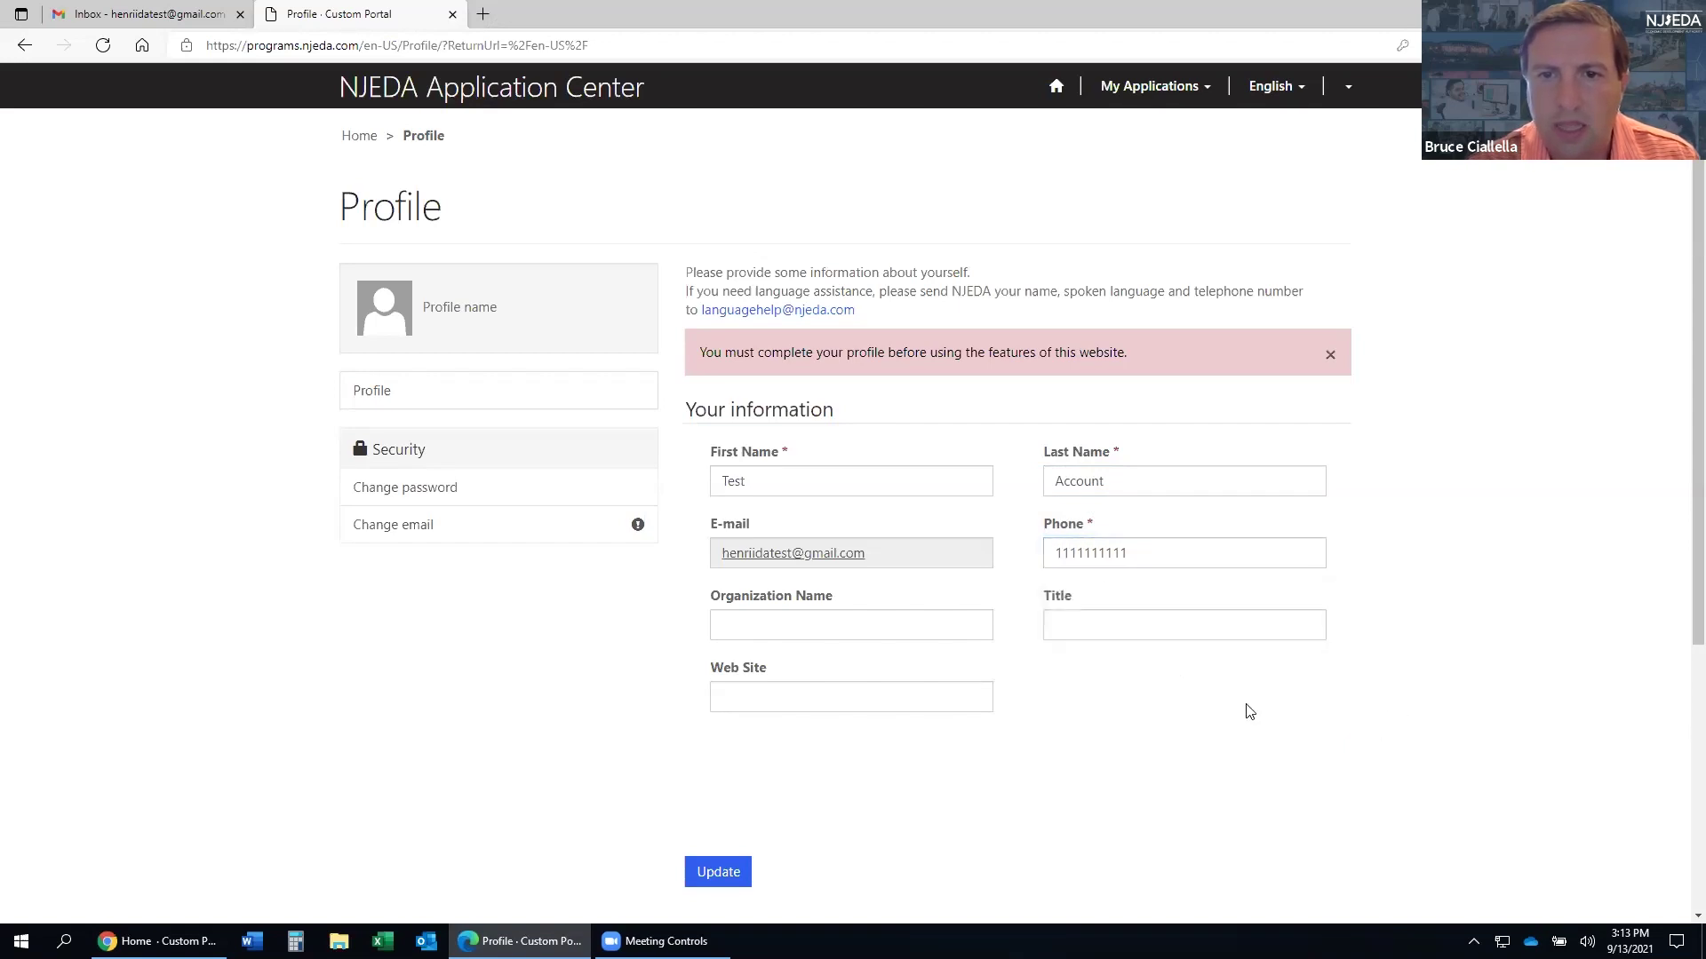
left_click(786, 459)
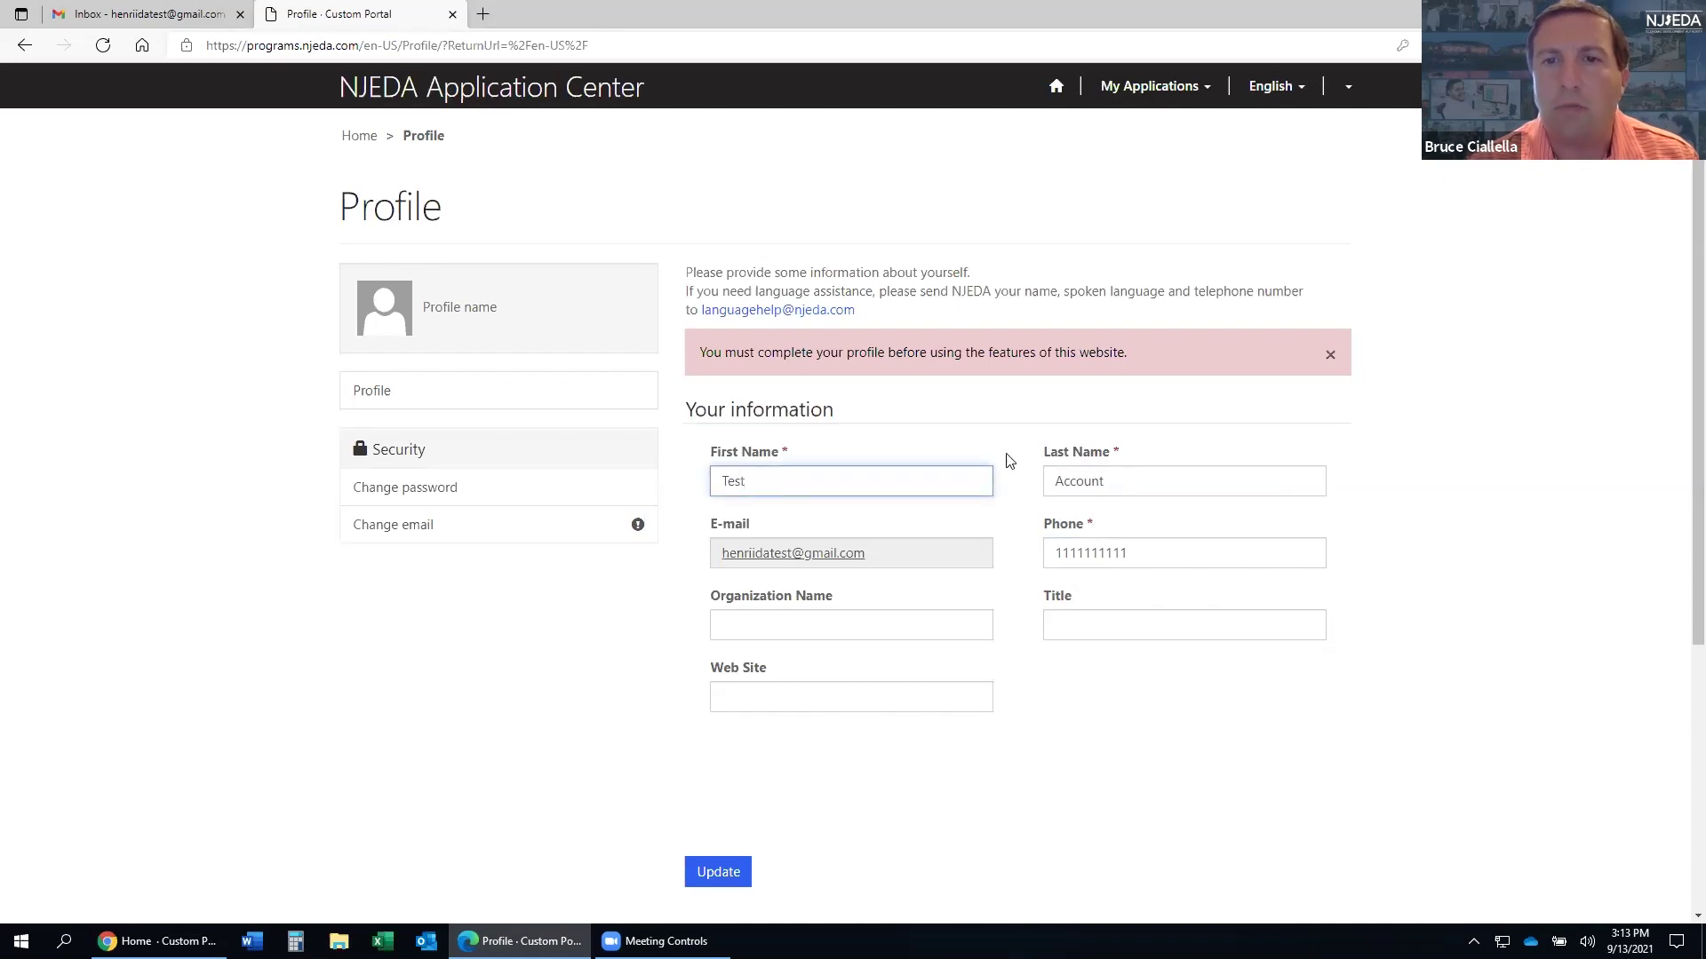
left_click(913, 552)
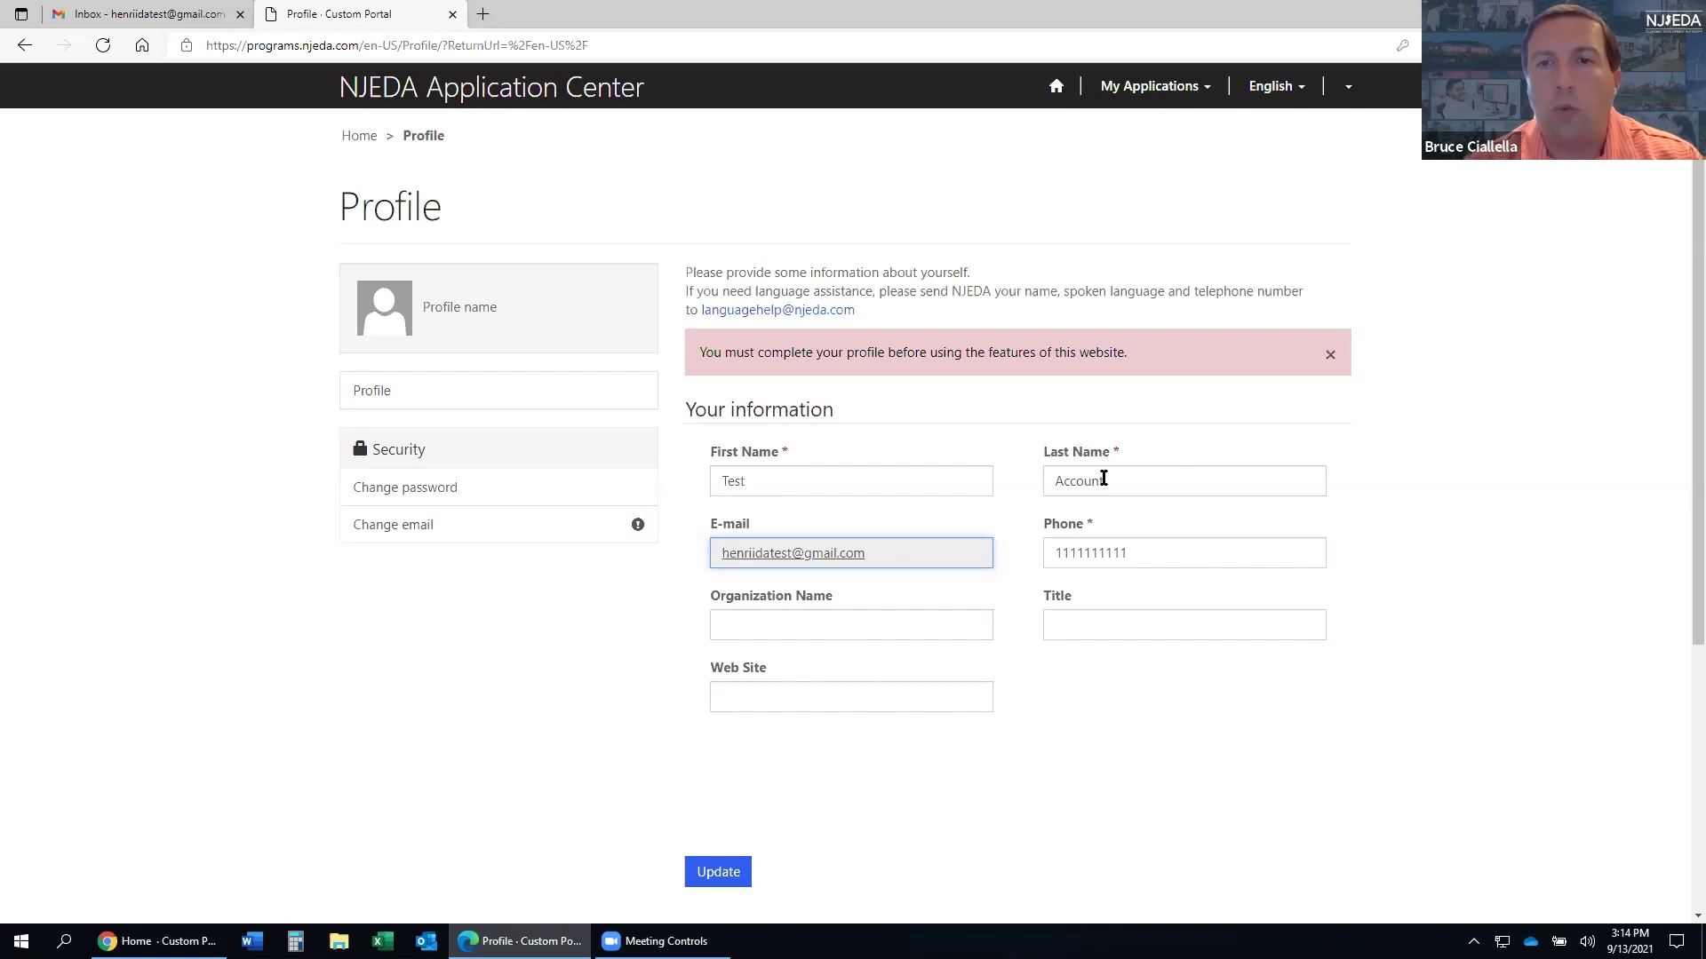
left_click(718, 873)
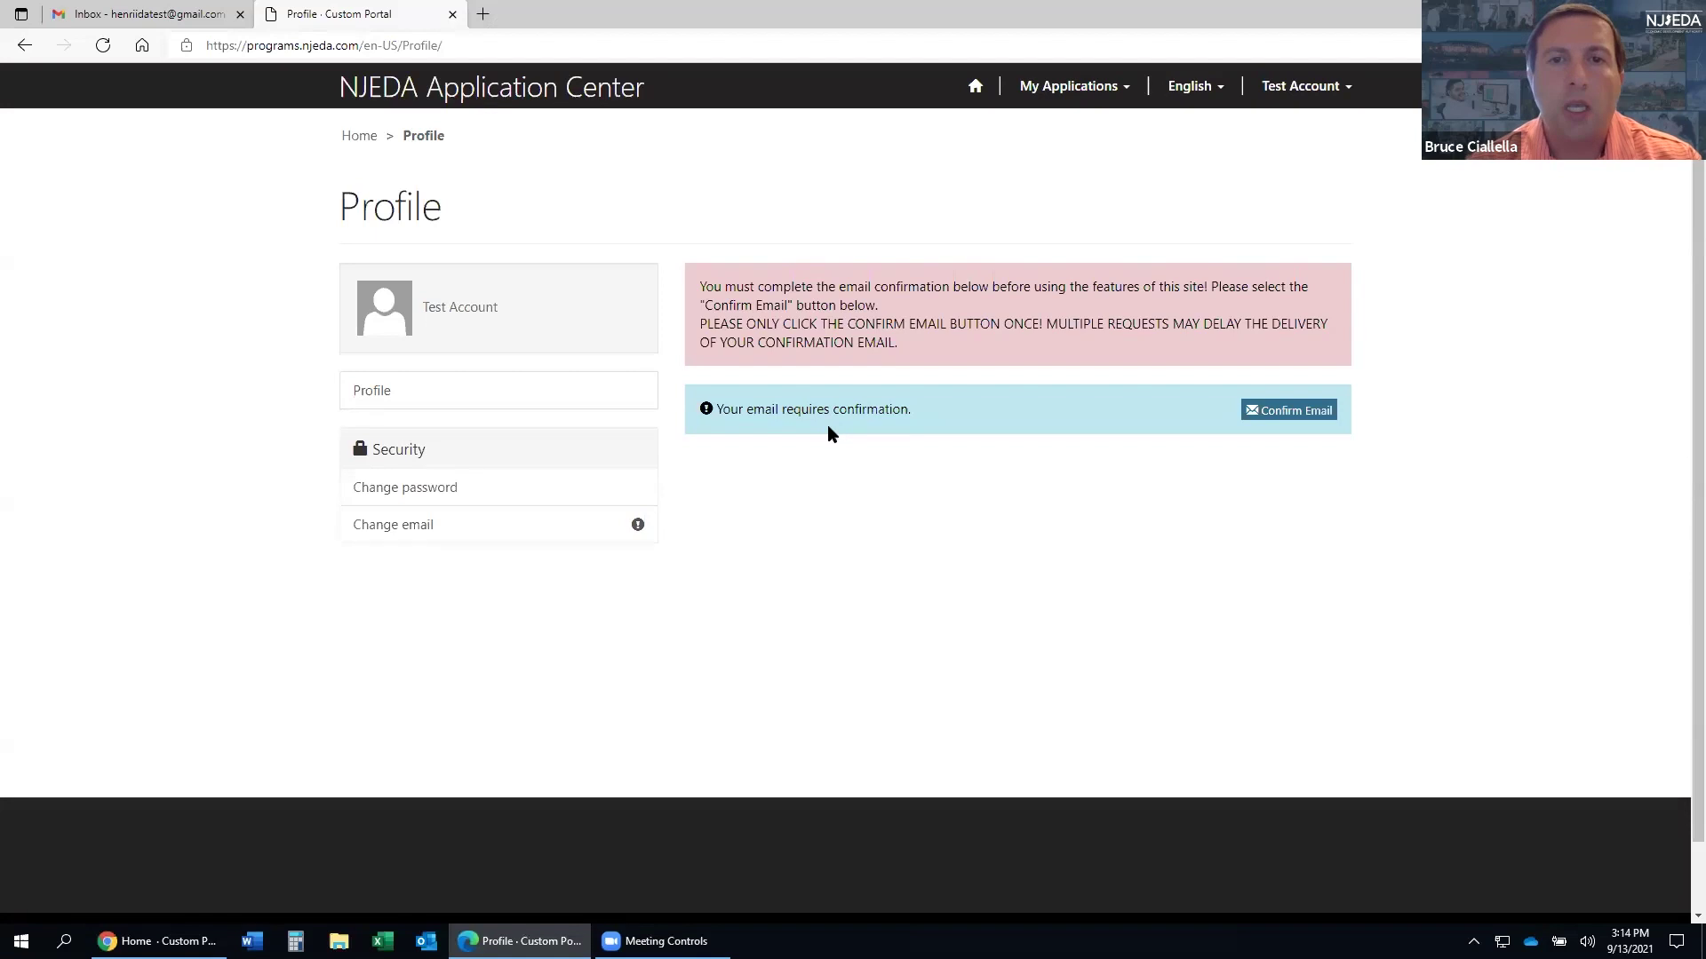
- Send the account confirmation e-mail from the Profile page and switch to the Gmail inbox
left_click(1308, 420)
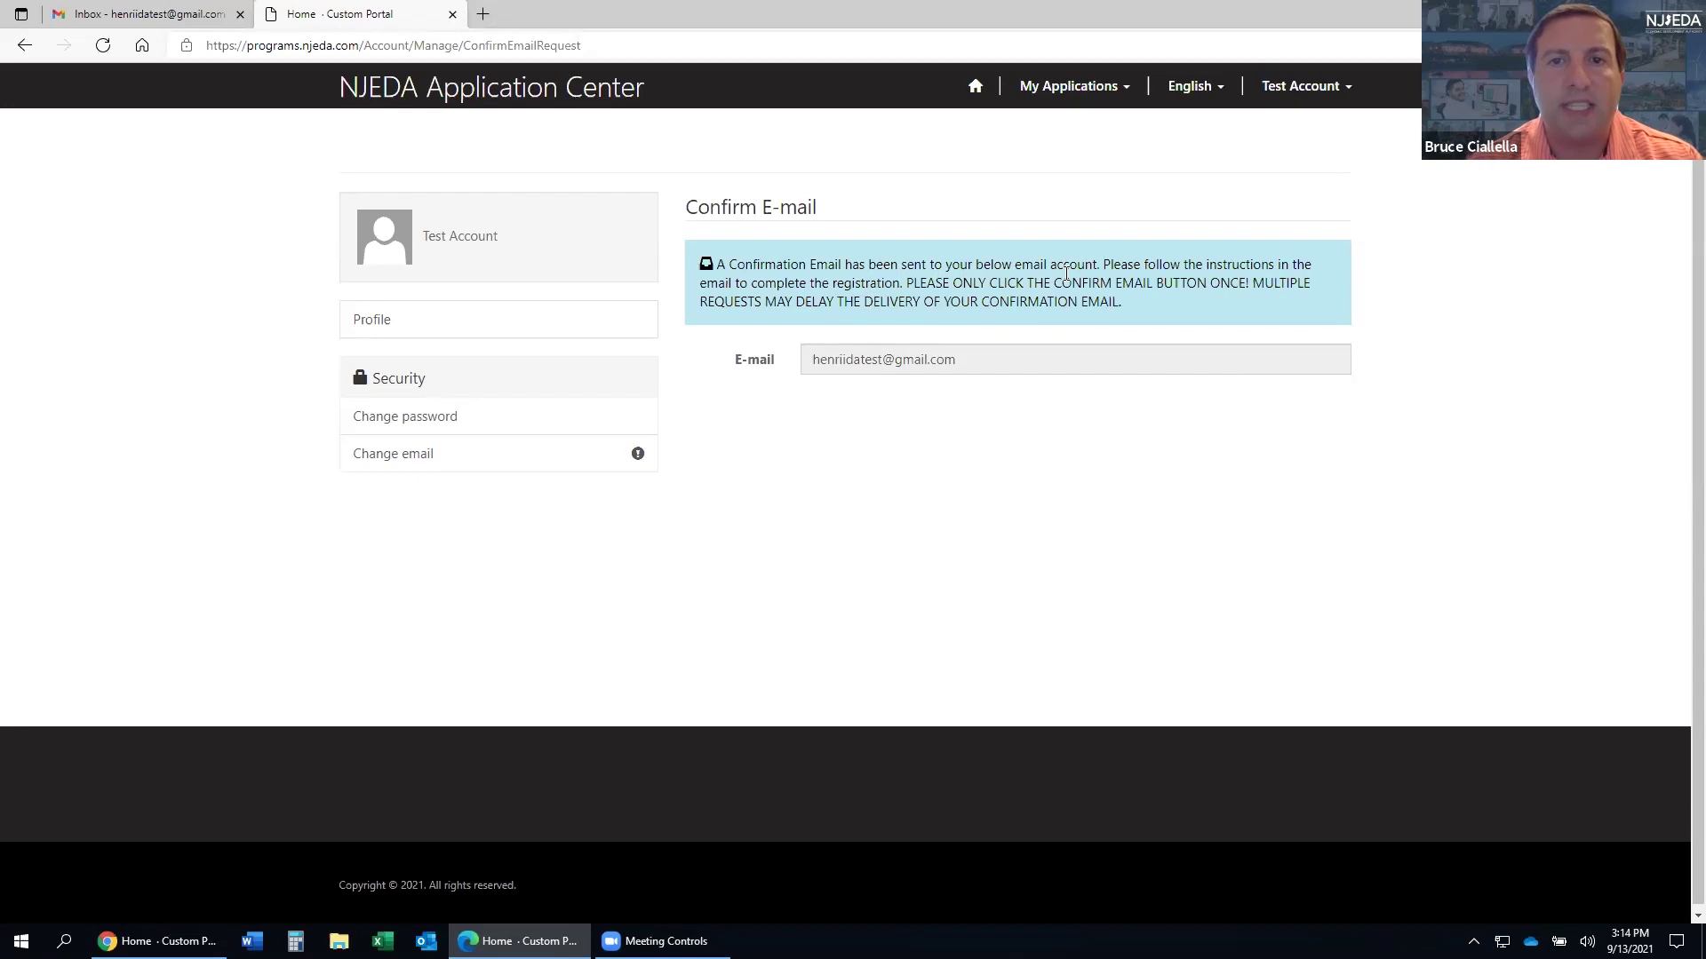
left_click(140, 22)
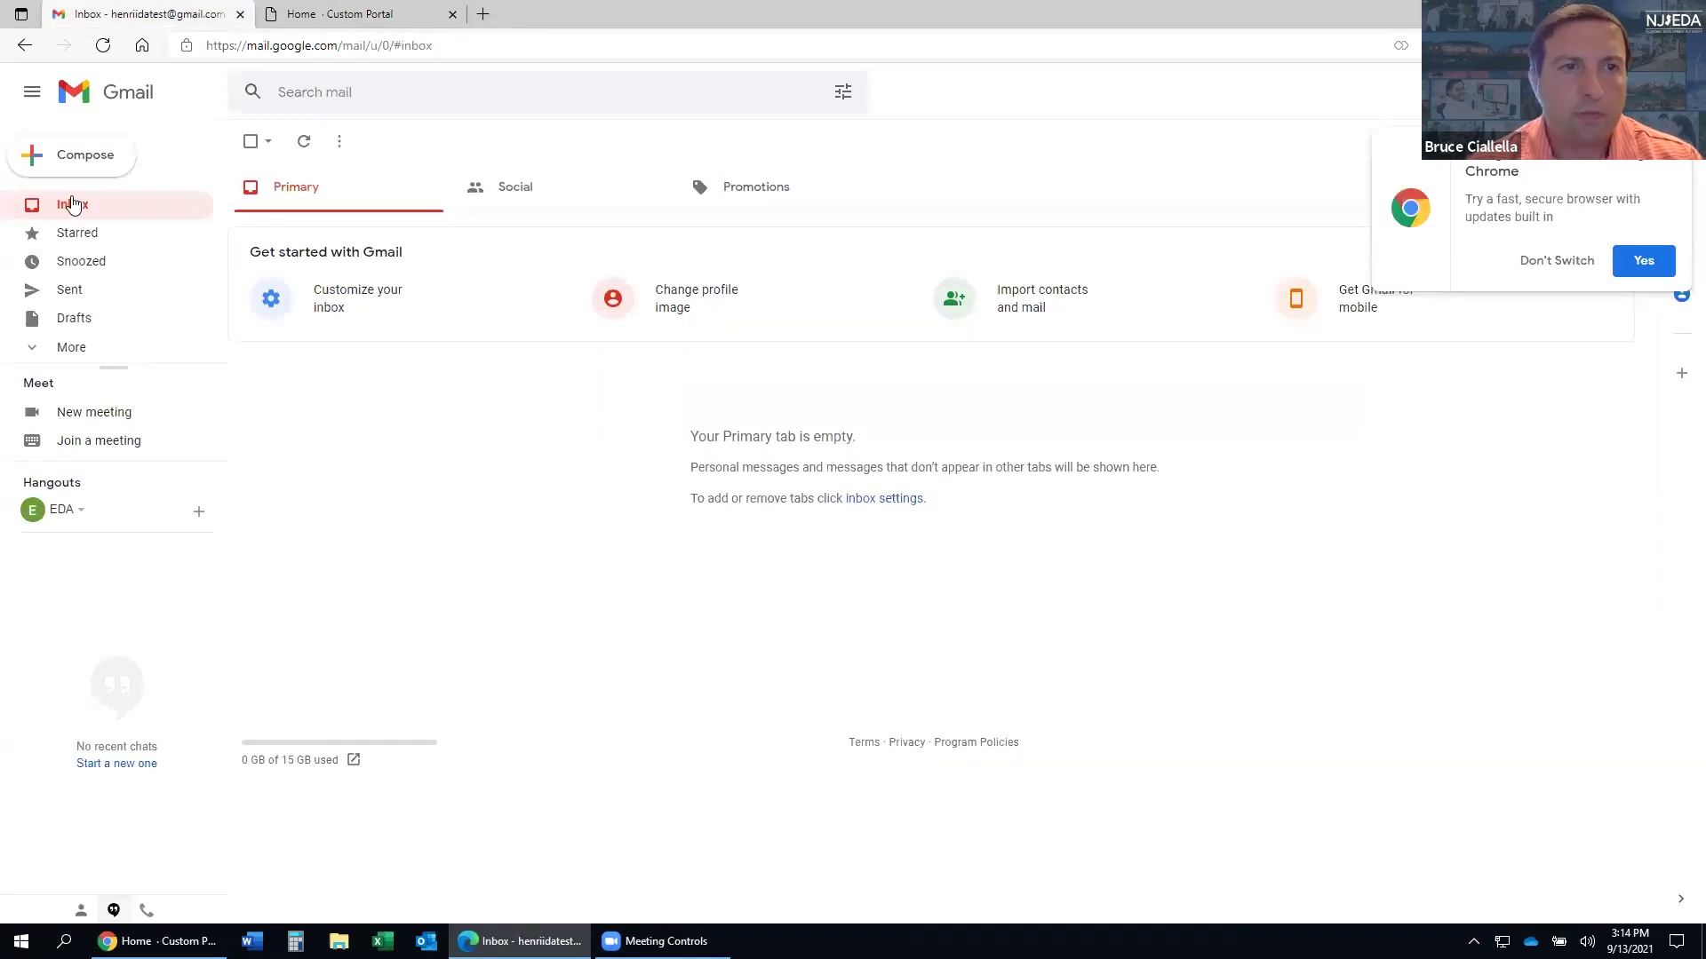
- Open the 'Confirm your account' e-mail from CRM NoReply in the Gmail inbox
left_click(354, 18)
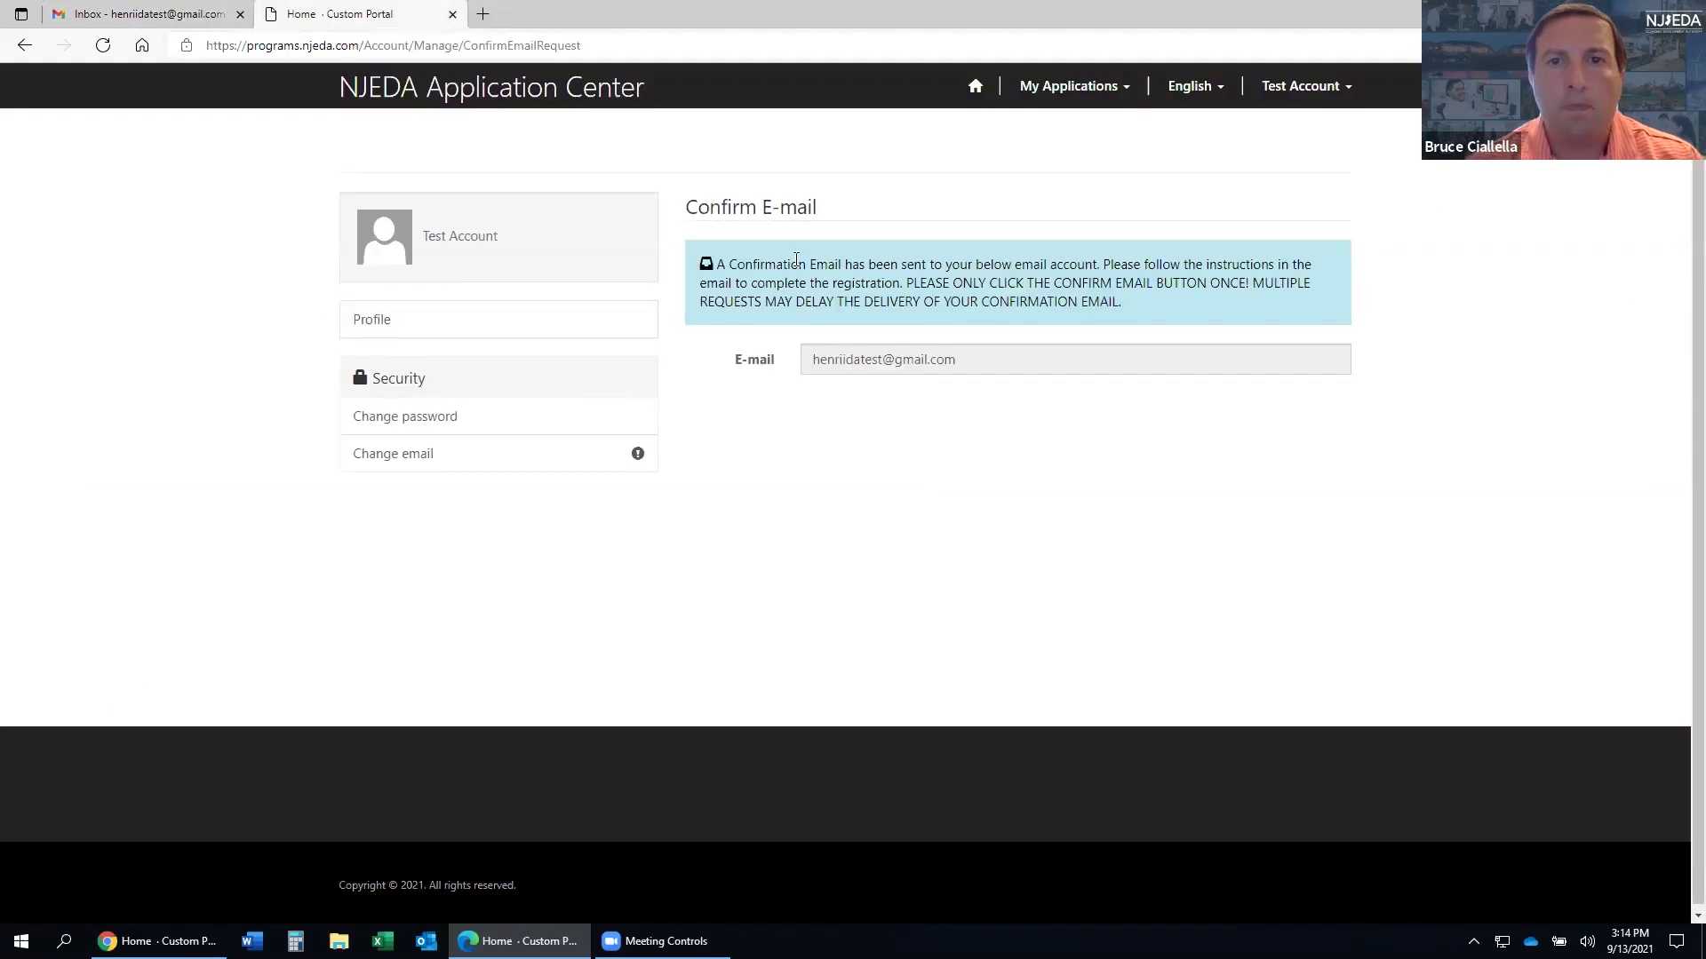
left_click(116, 16)
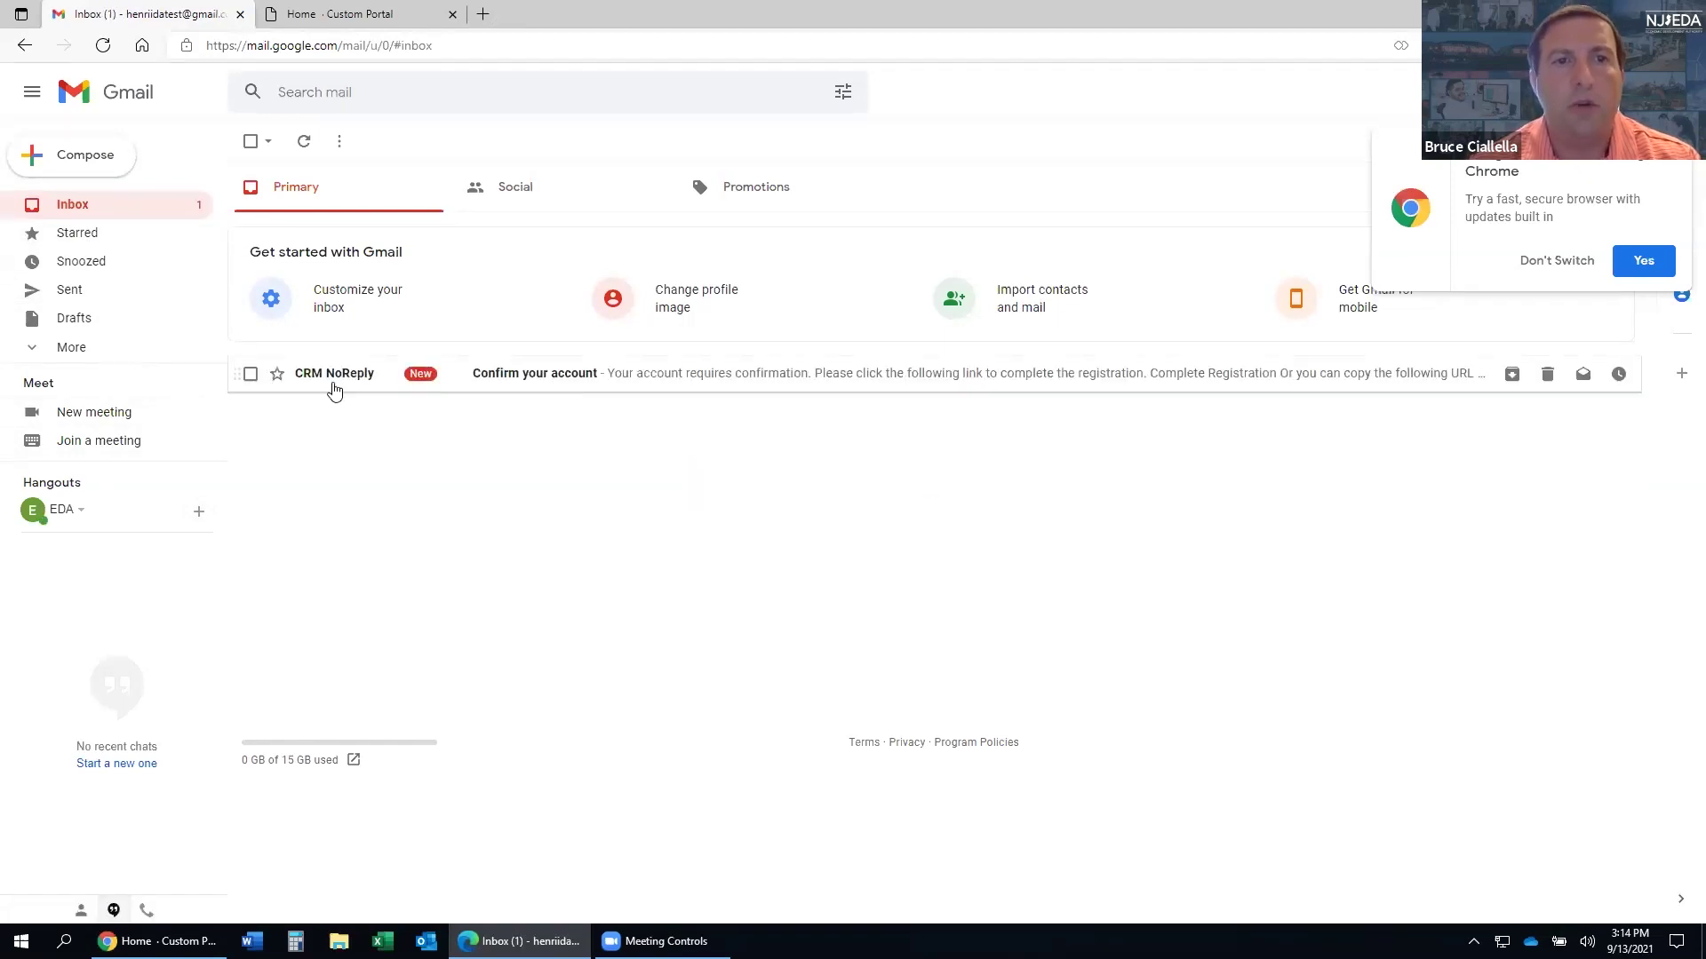
left_click(545, 382)
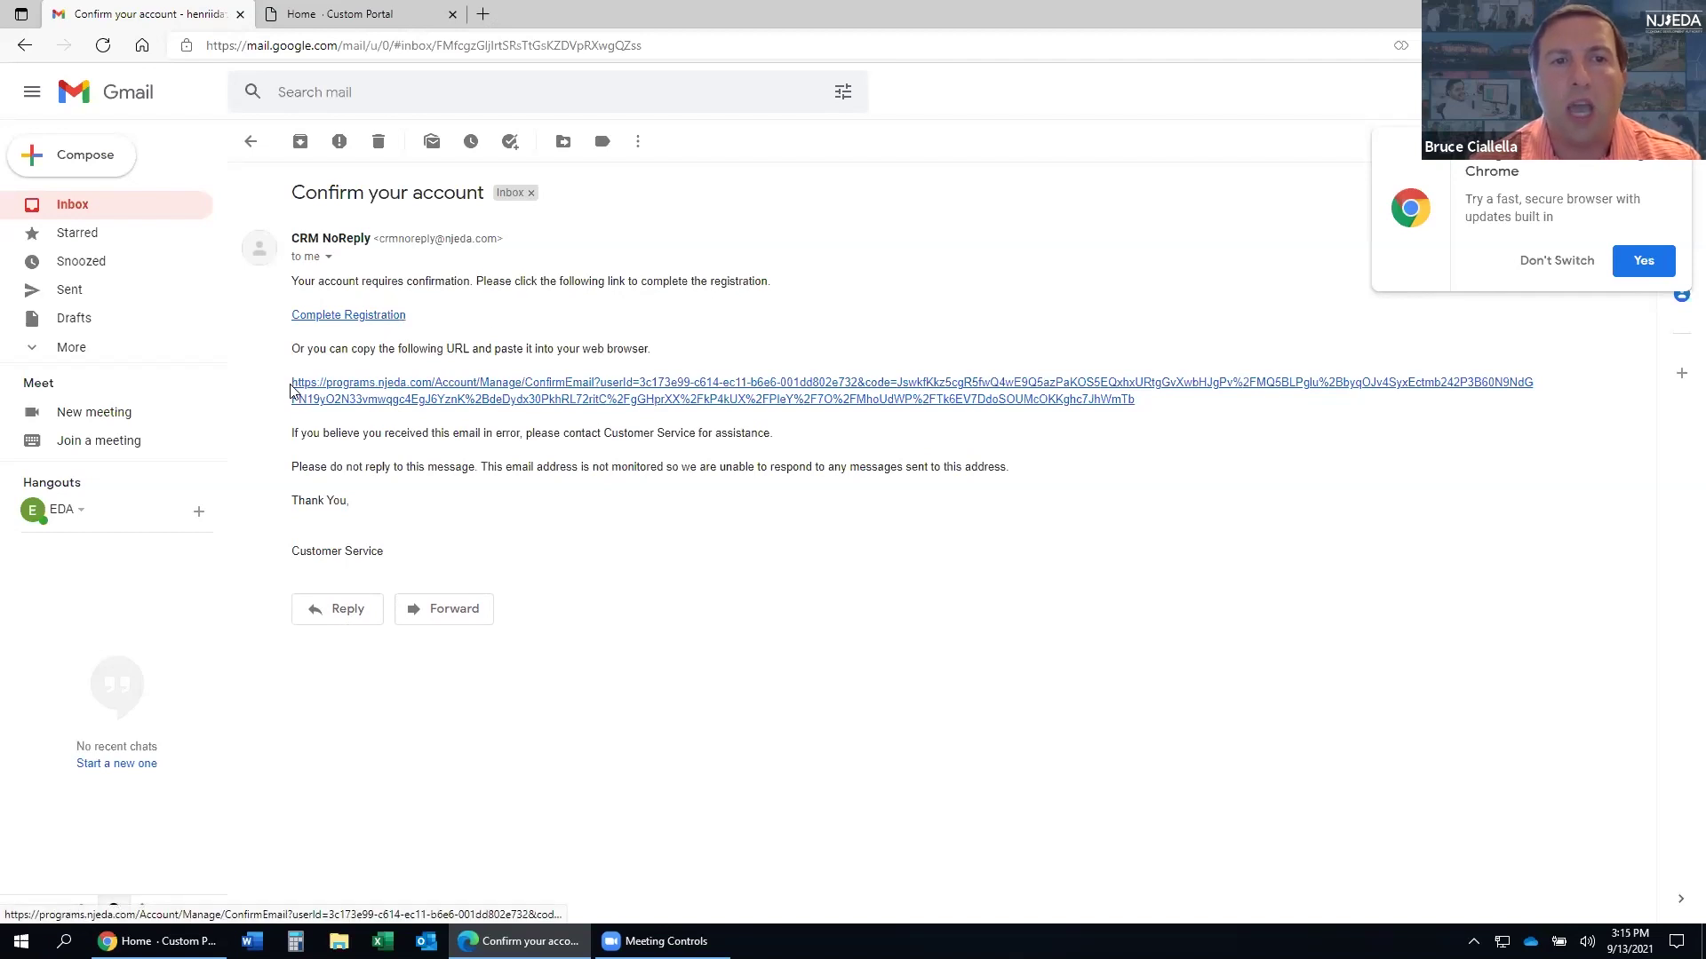
- Complete registration via the e-mail link, then sign out of the test account and reopen Sign in
left_click(346, 317)
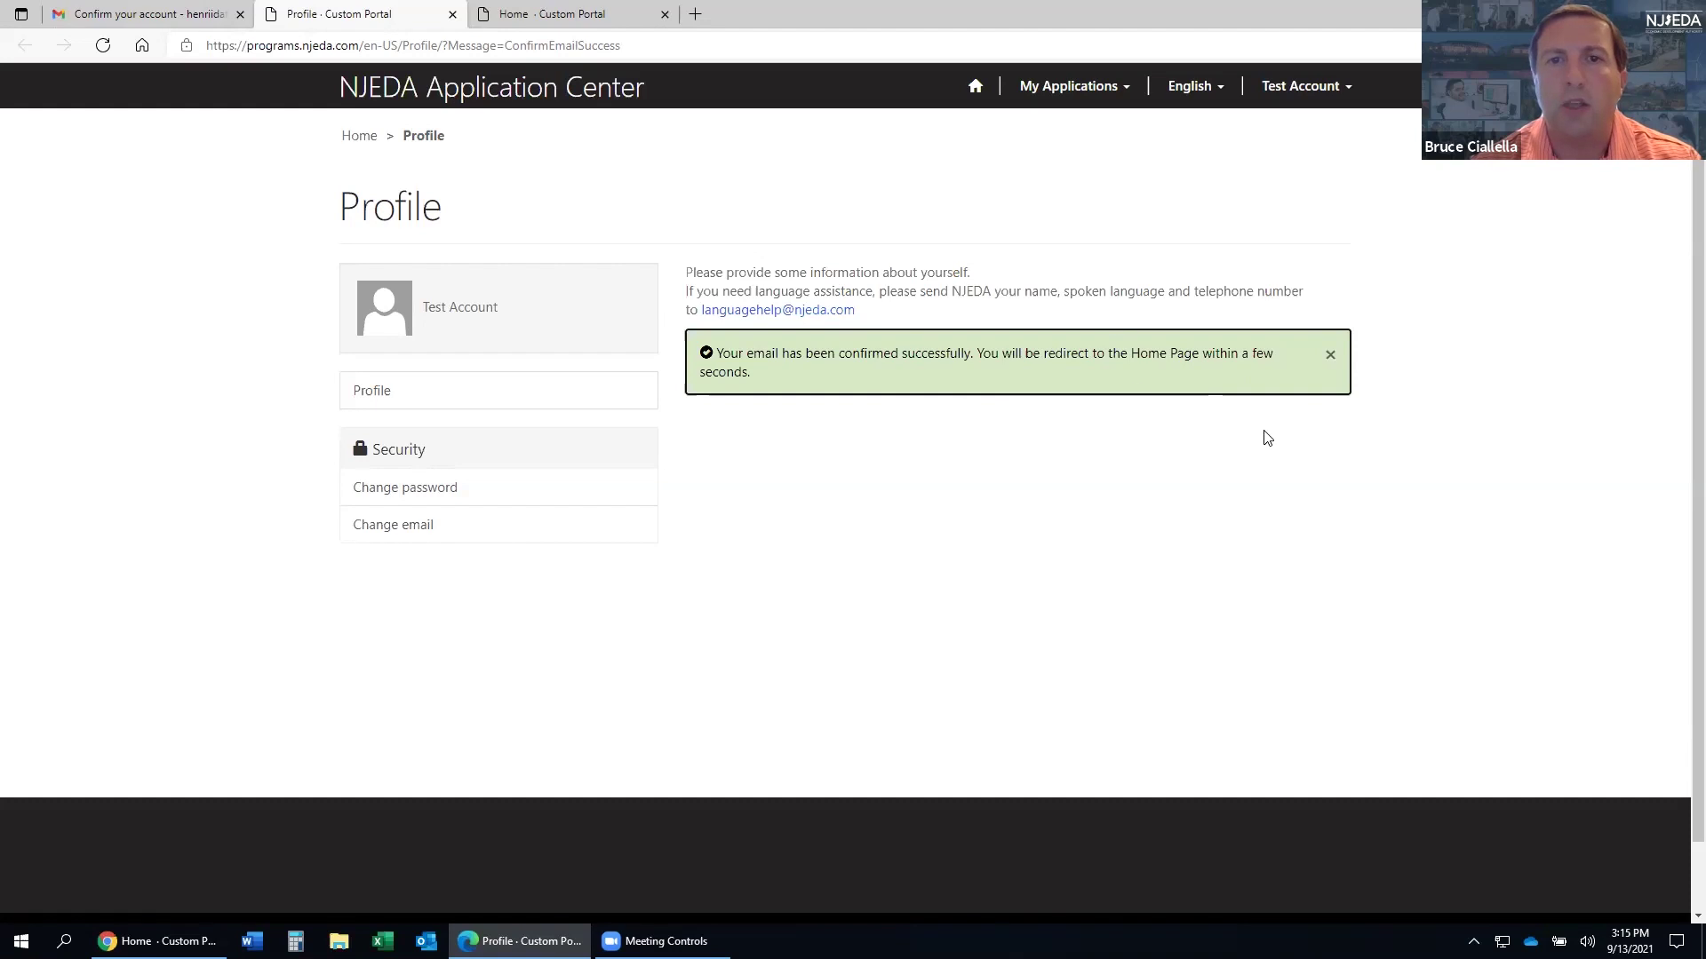
left_click(975, 90)
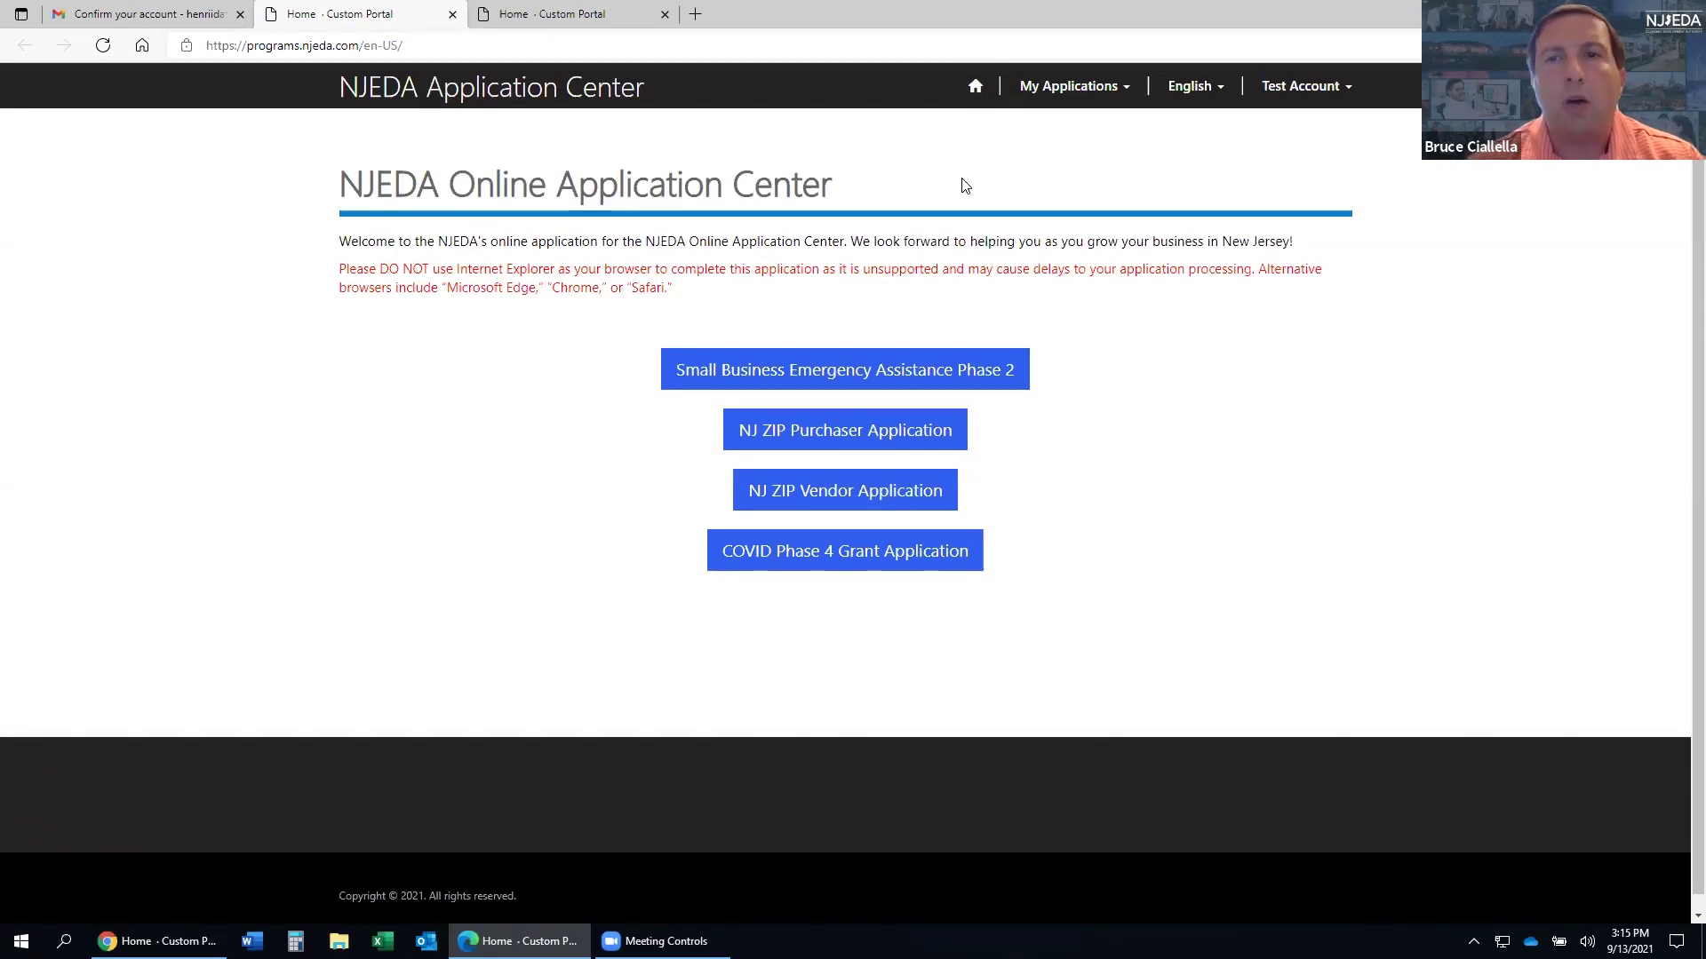
left_click(1298, 102)
left_click(1274, 173)
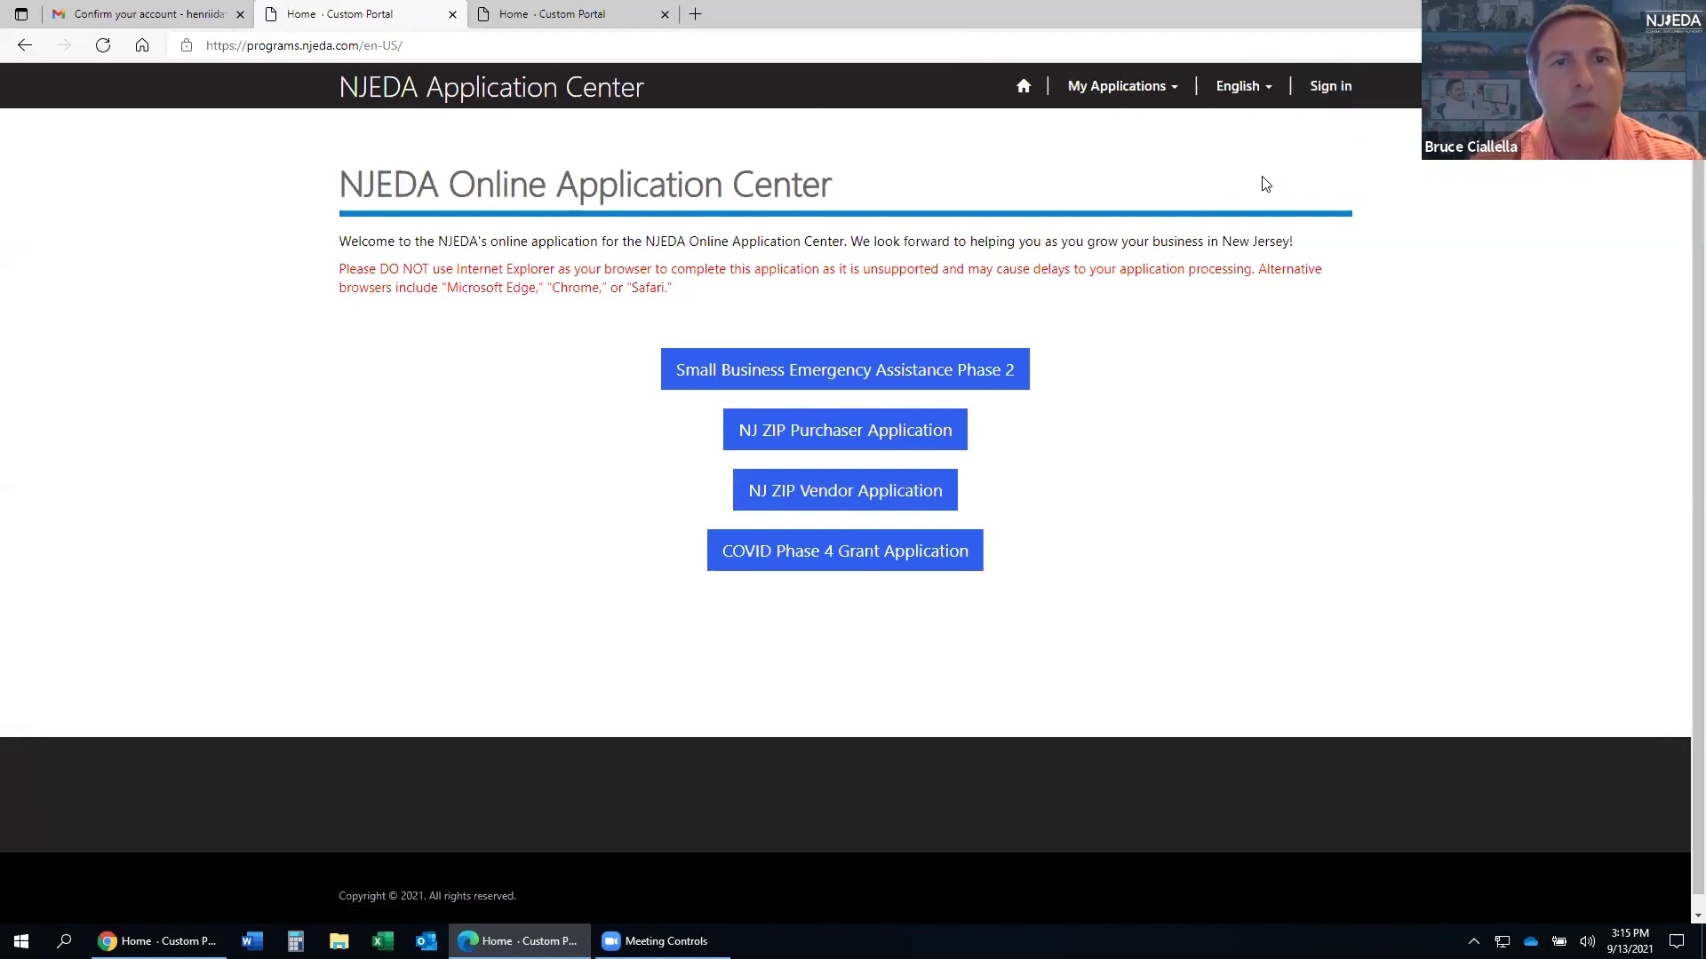
left_click(1327, 86)
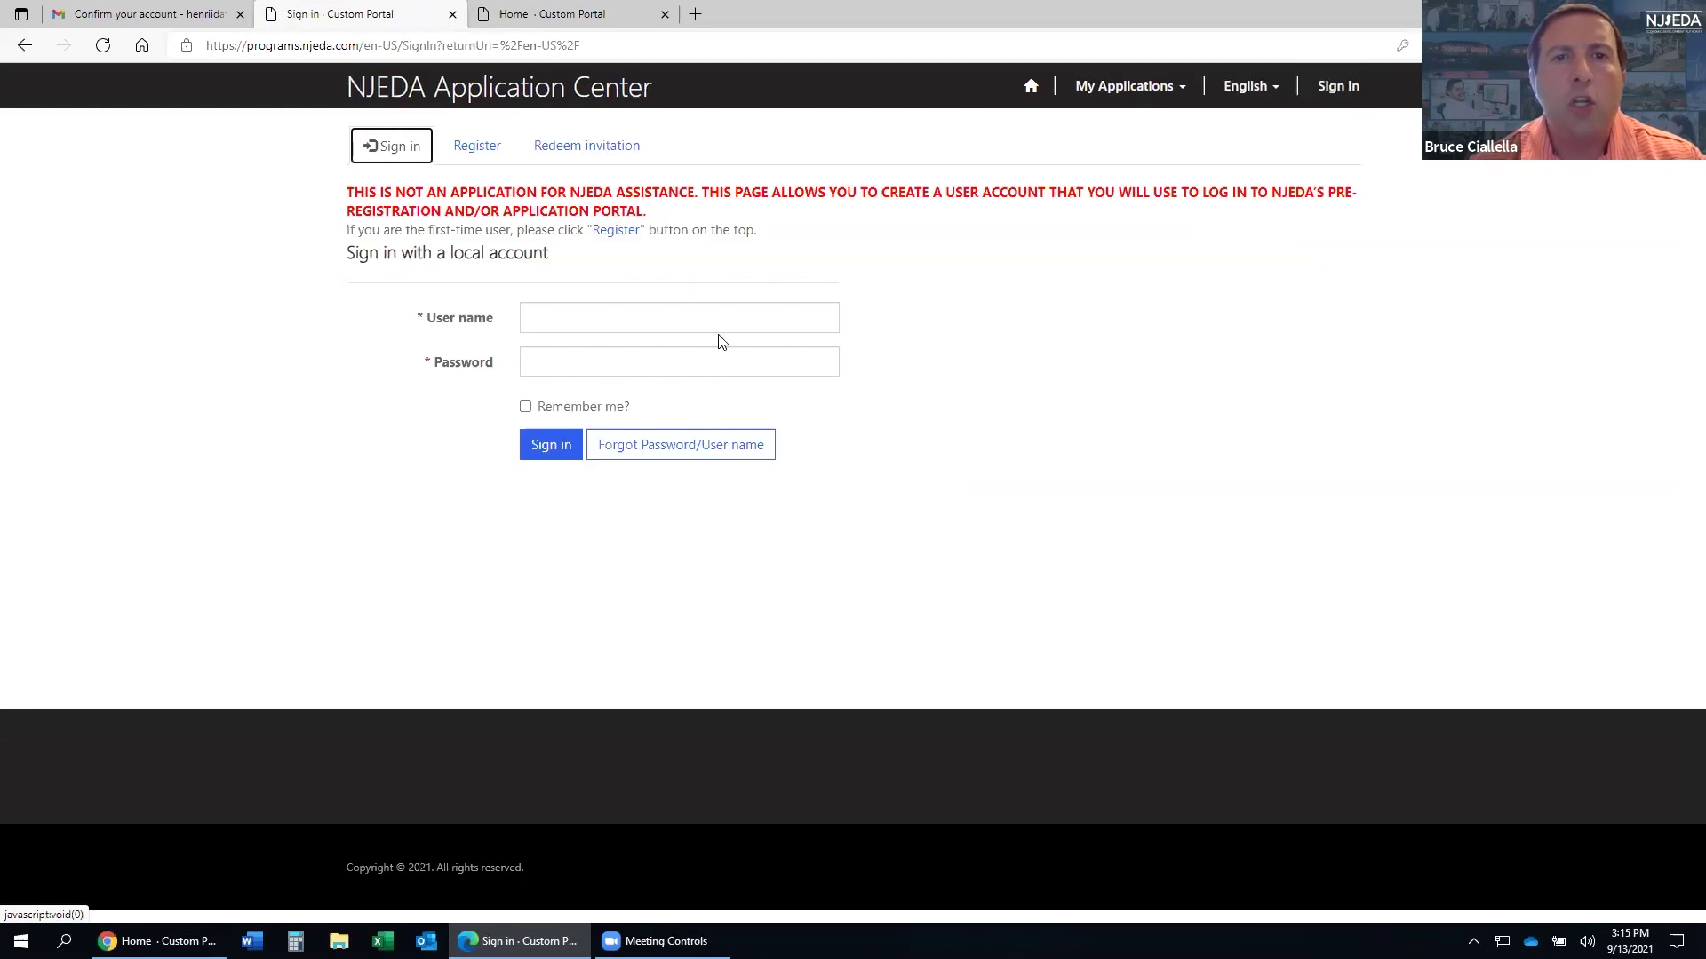
- Pick the saved user name, then send a Forgot Password request for the saved account e-mail
left_click(719, 322)
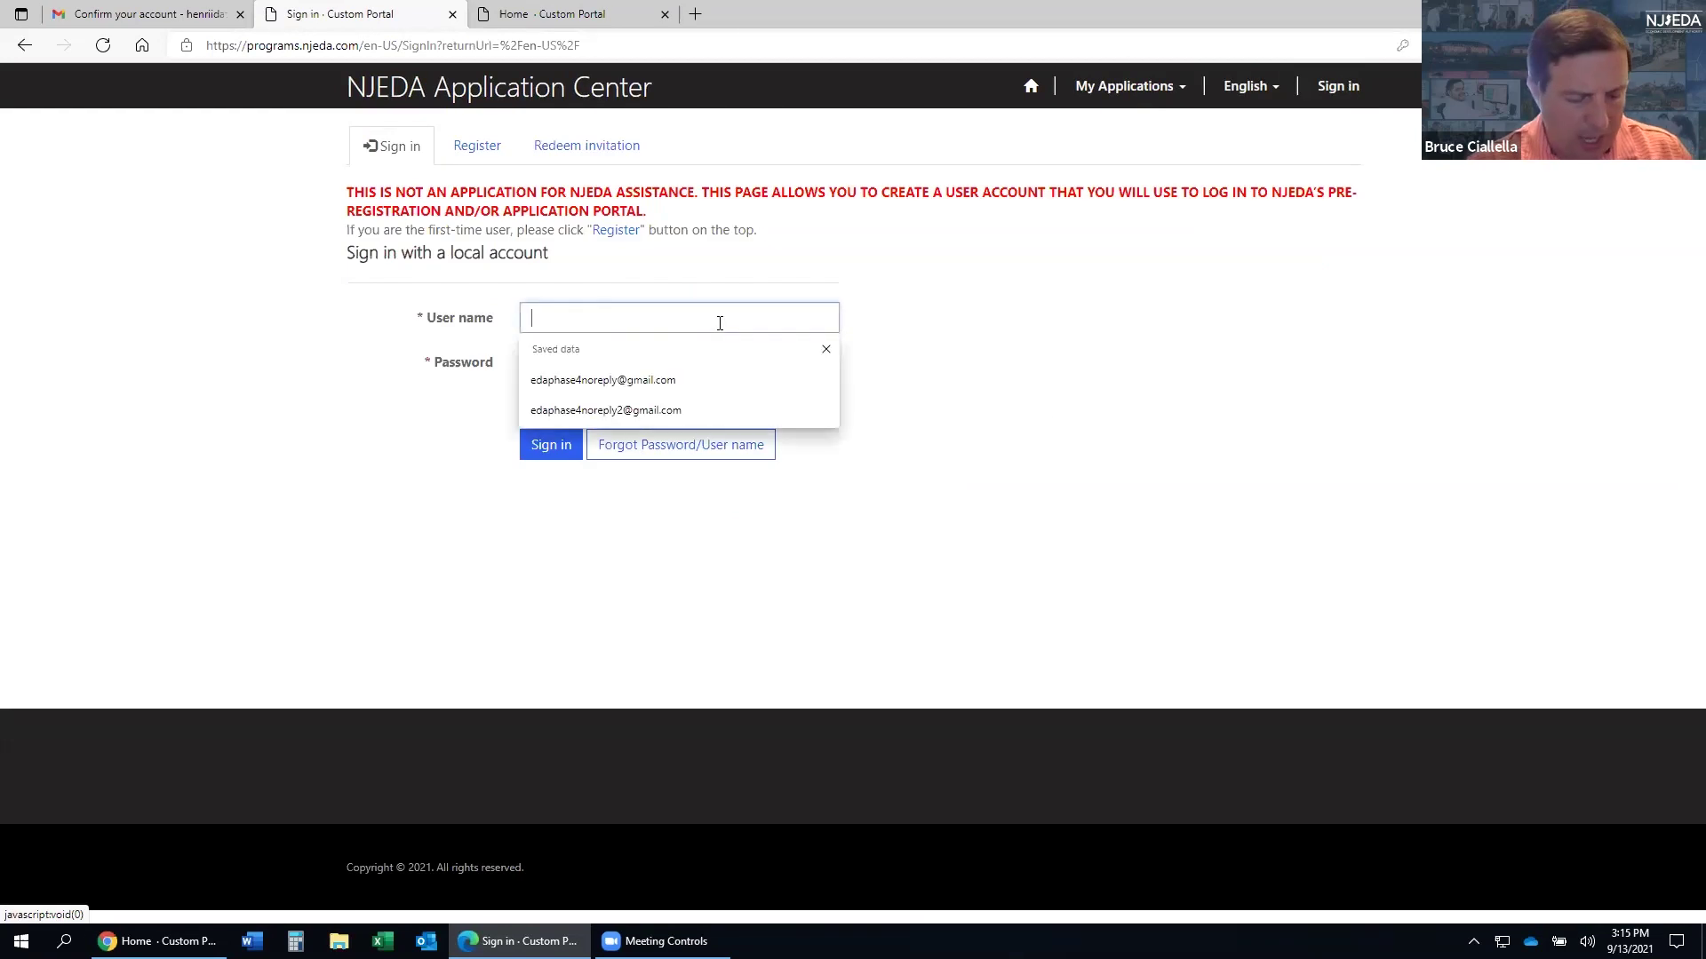
key("Down")
key("Return")
left_click(747, 348)
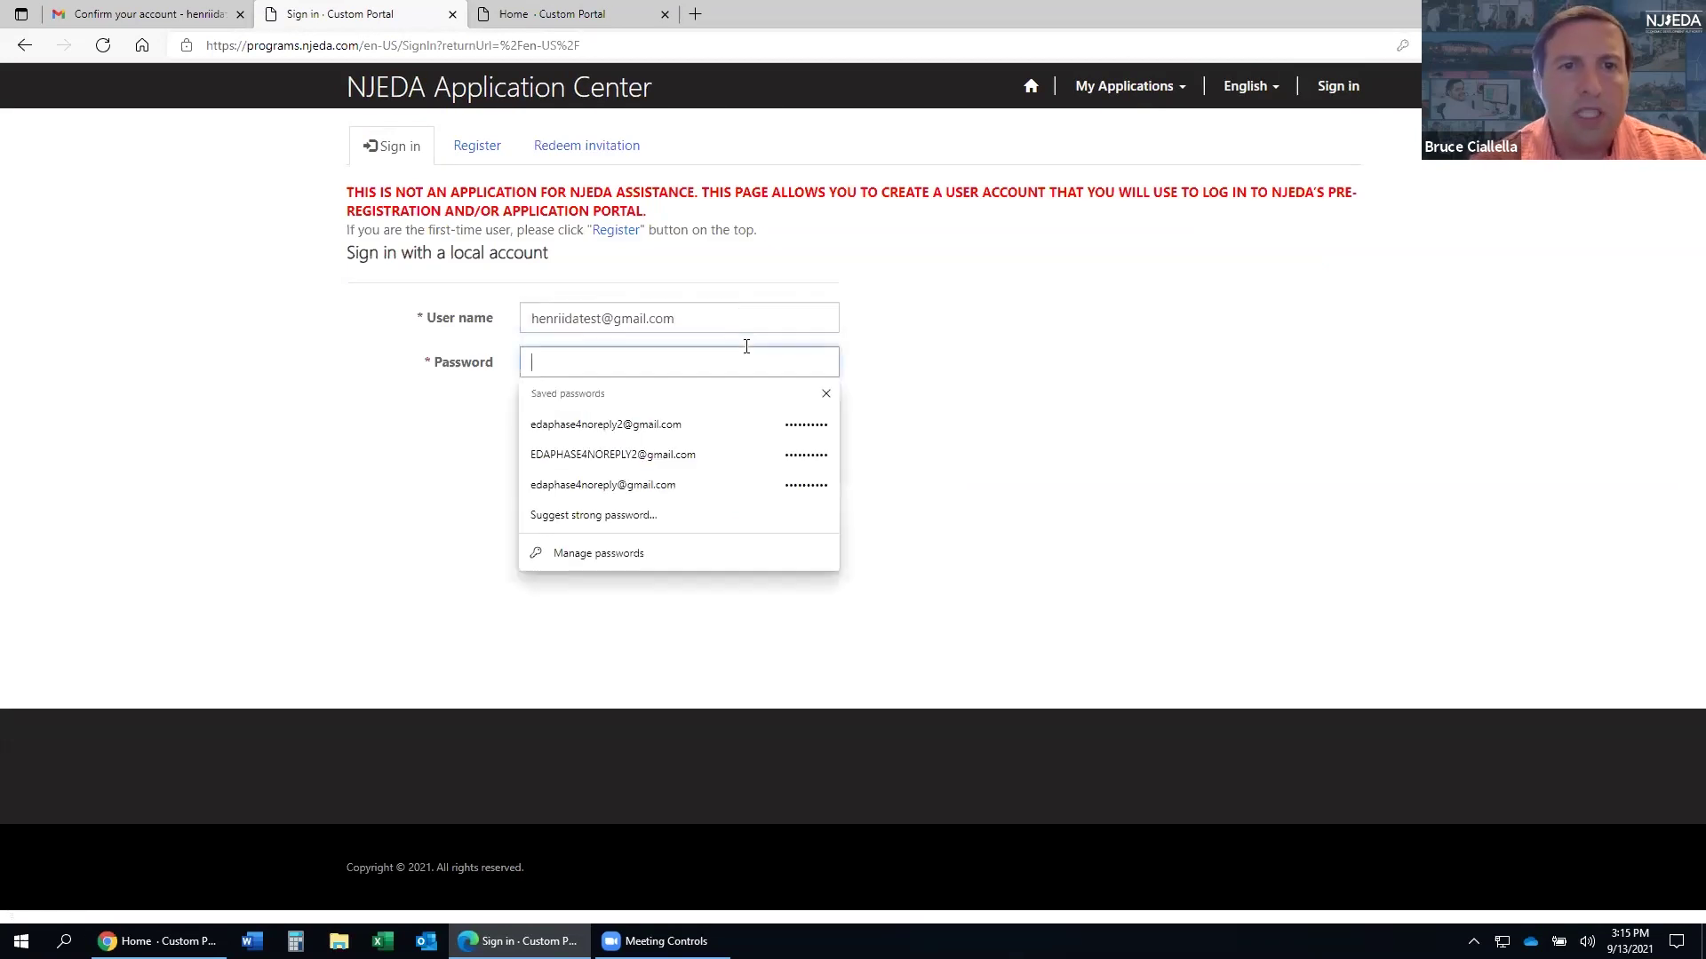
left_click(970, 310)
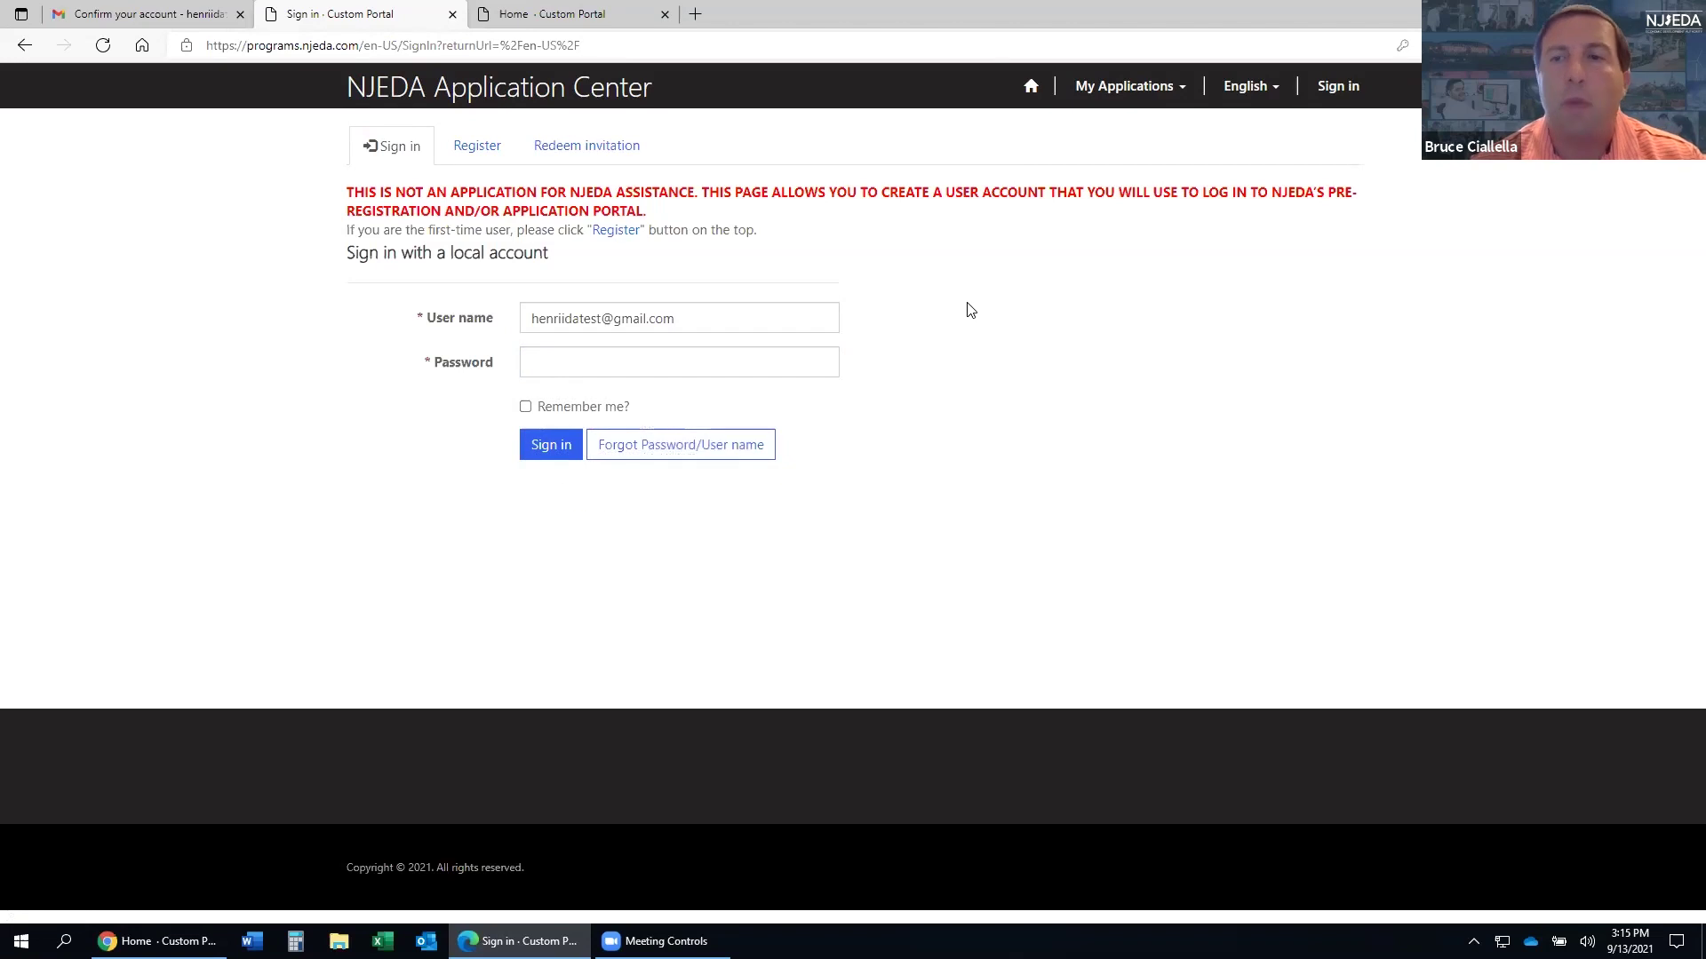
left_click(692, 456)
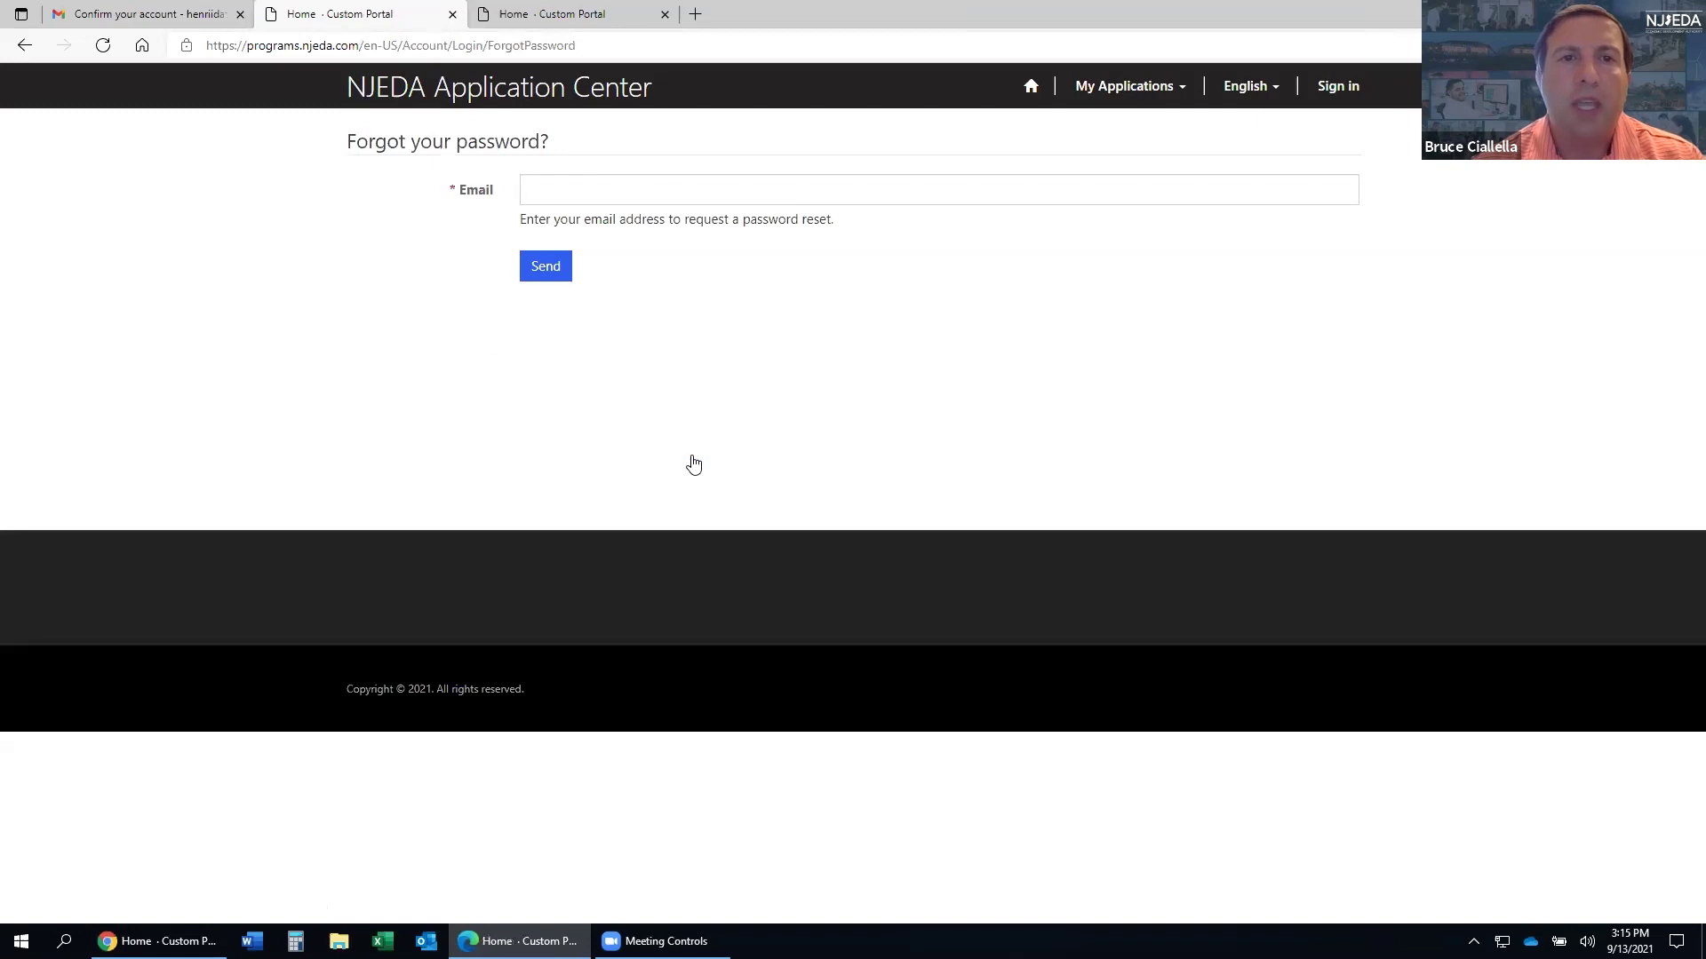
left_click(586, 199)
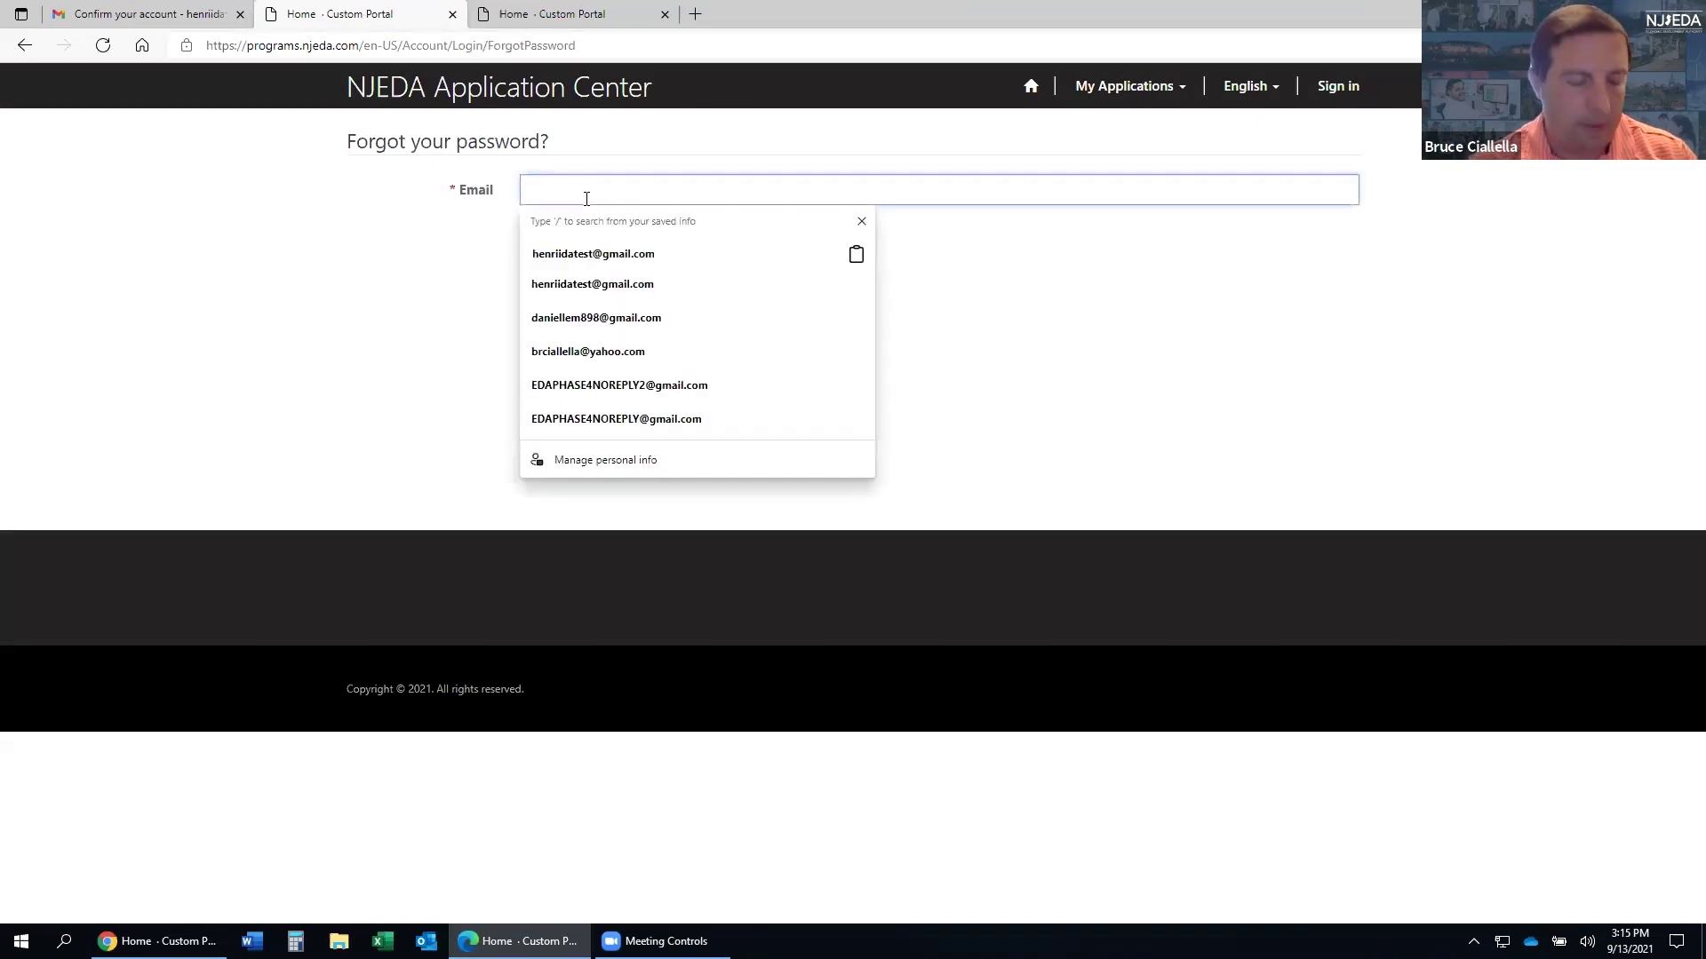
key("Down")
key("Return")
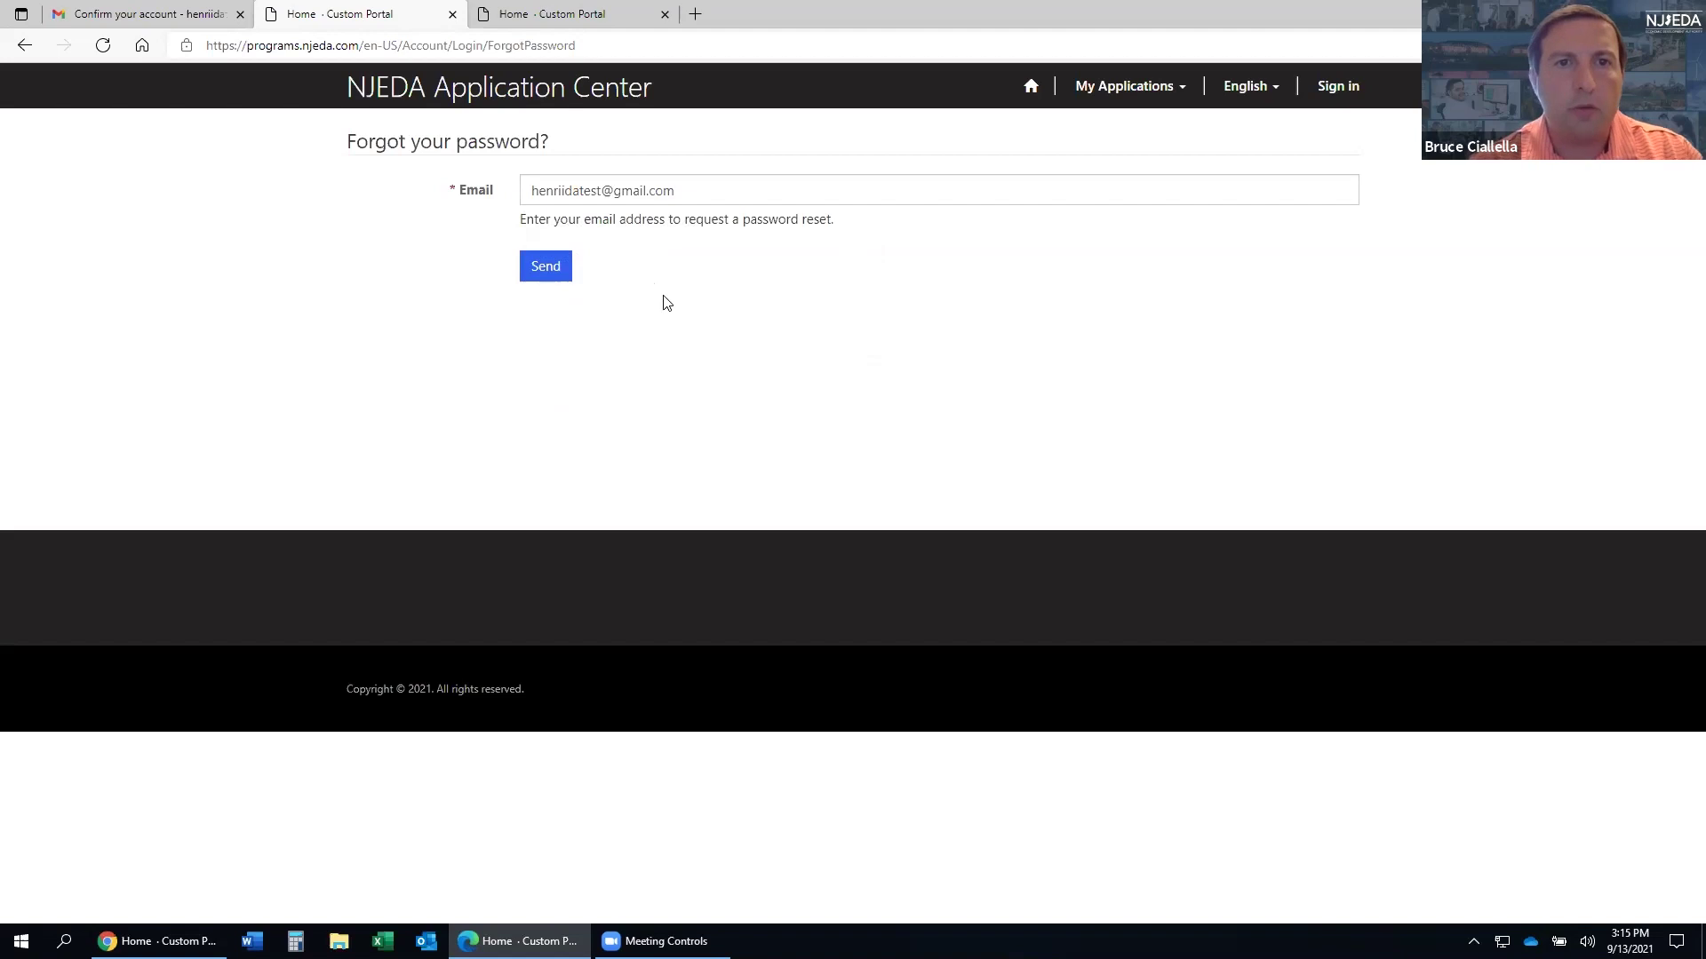
left_click(545, 276)
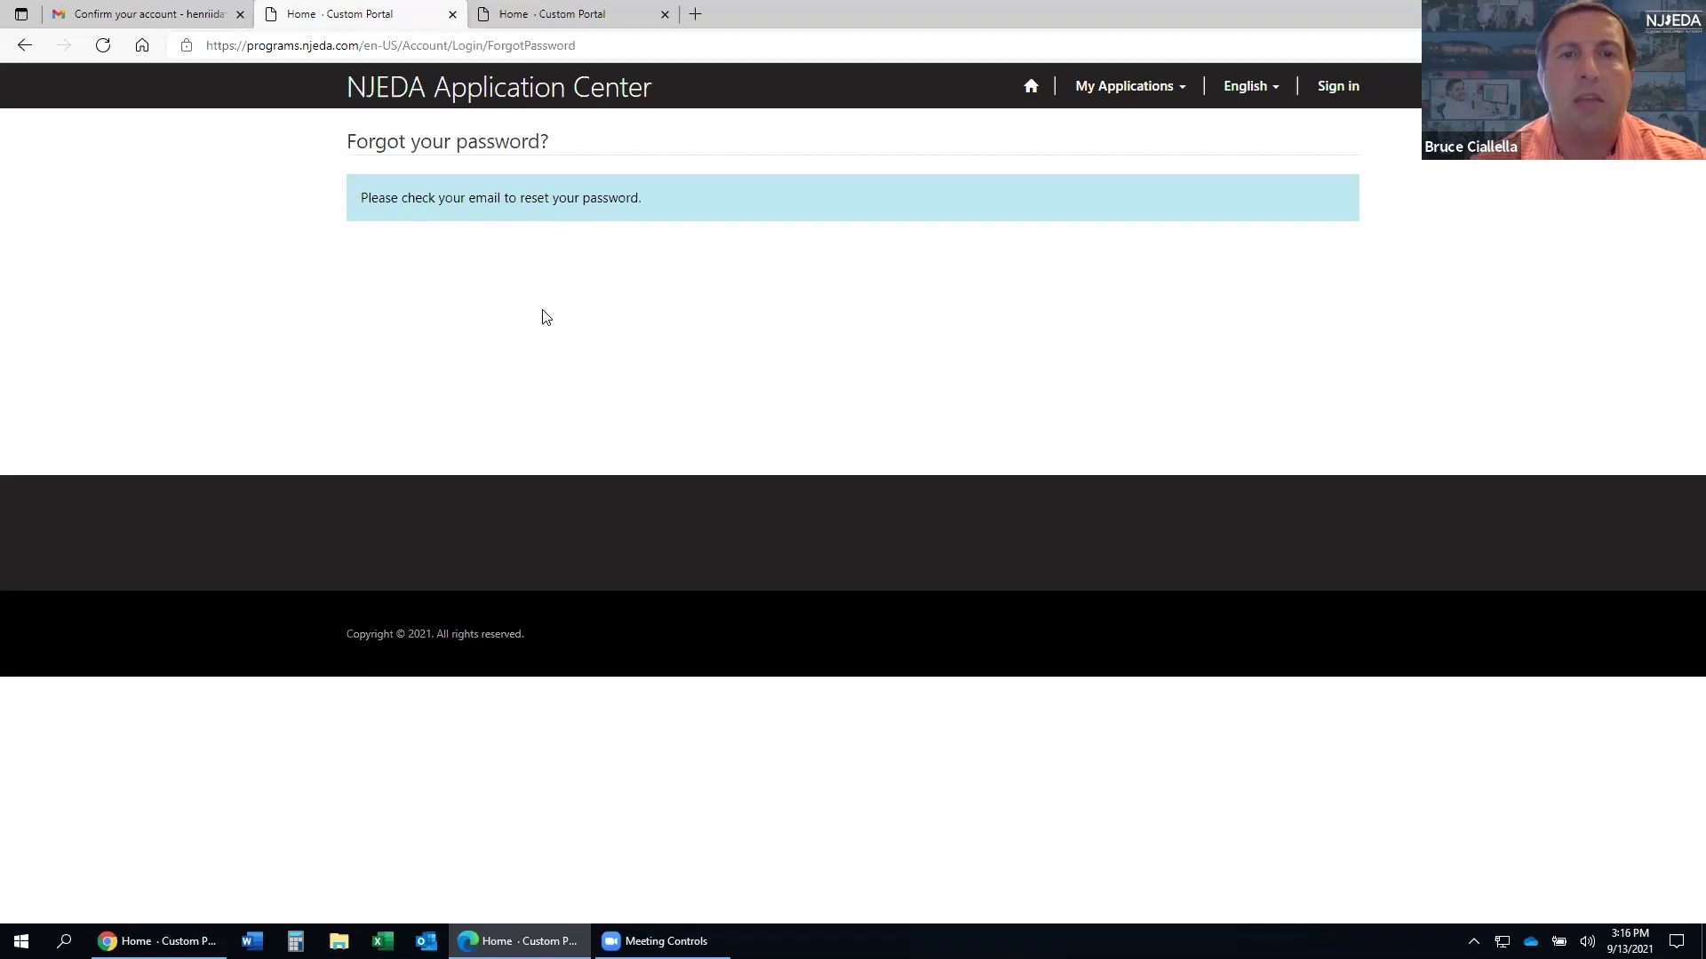
- Refresh the Gmail inbox, close the leftover portal tab, and open the Forgot Username / Password Reset e-mail
left_click(100, 19)
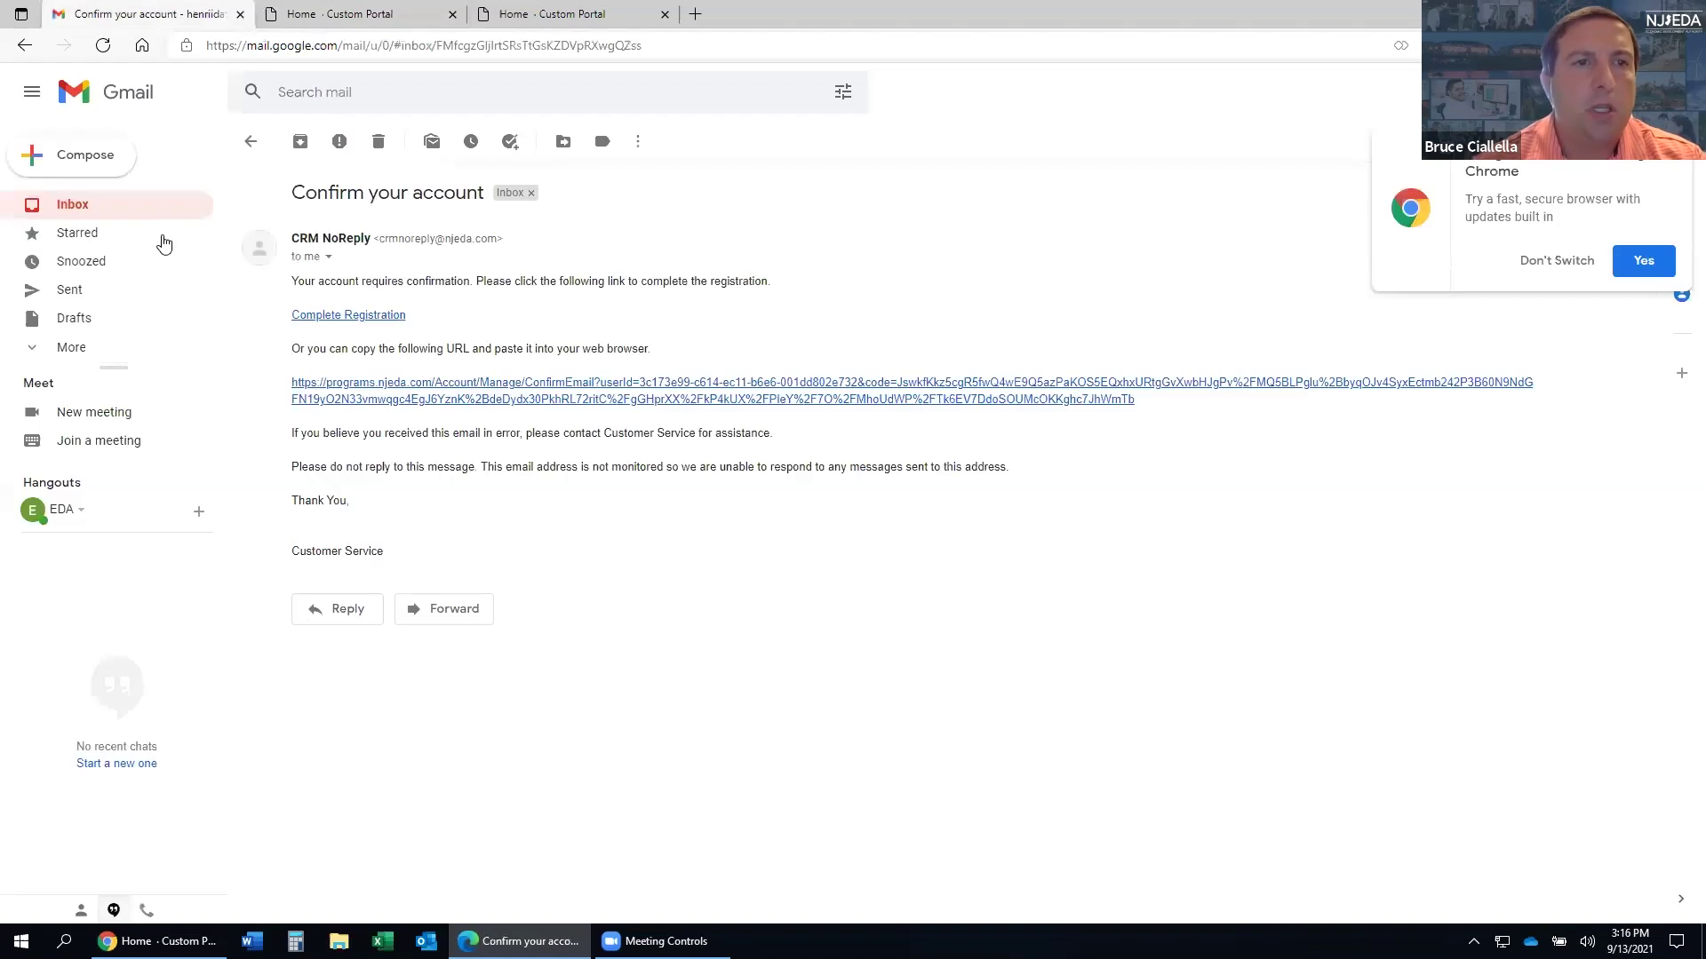
left_click(69, 207)
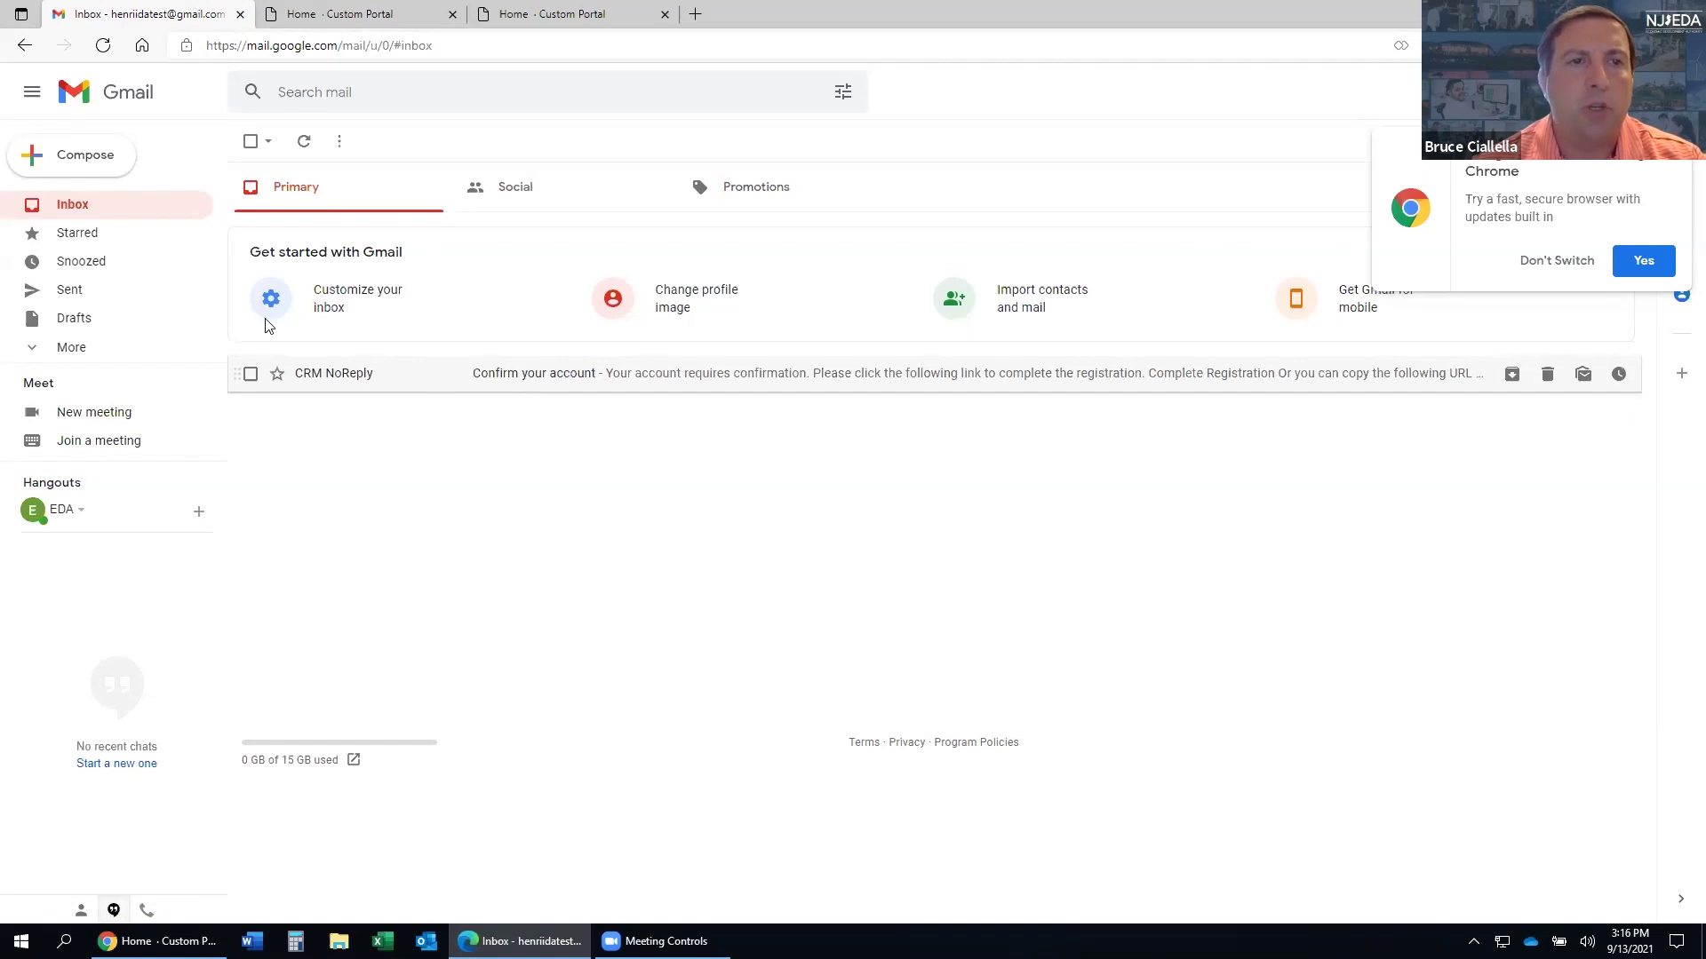
left_click(73, 211)
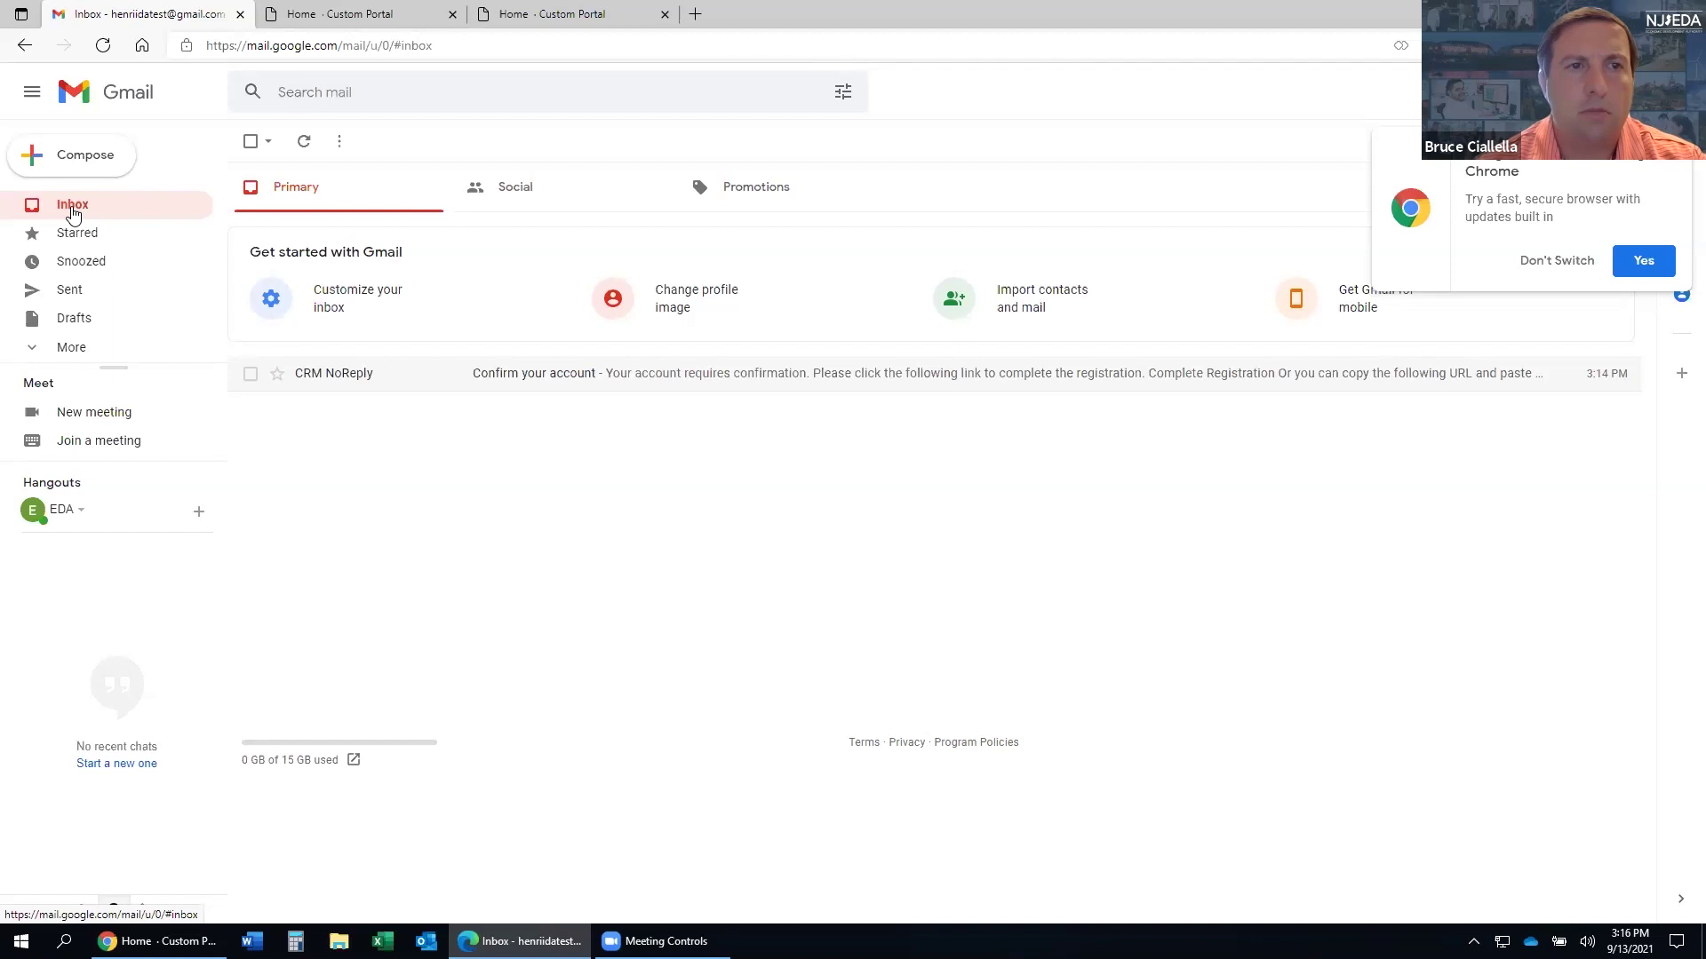
left_click(416, 11)
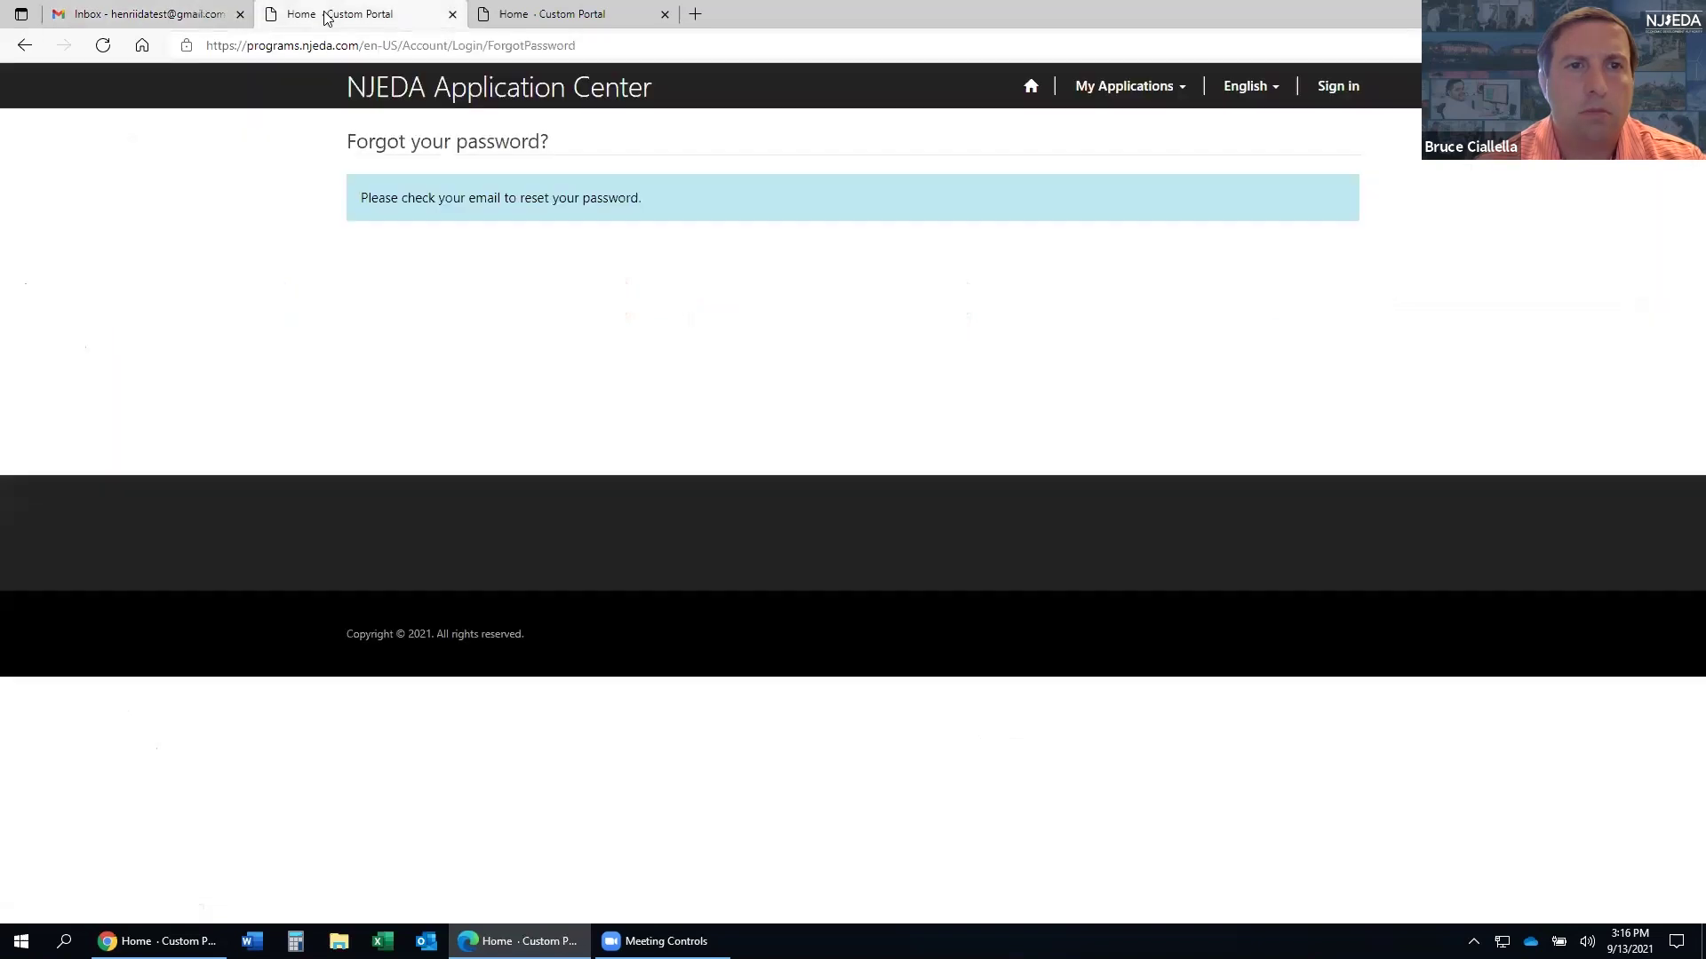
left_click(621, 14)
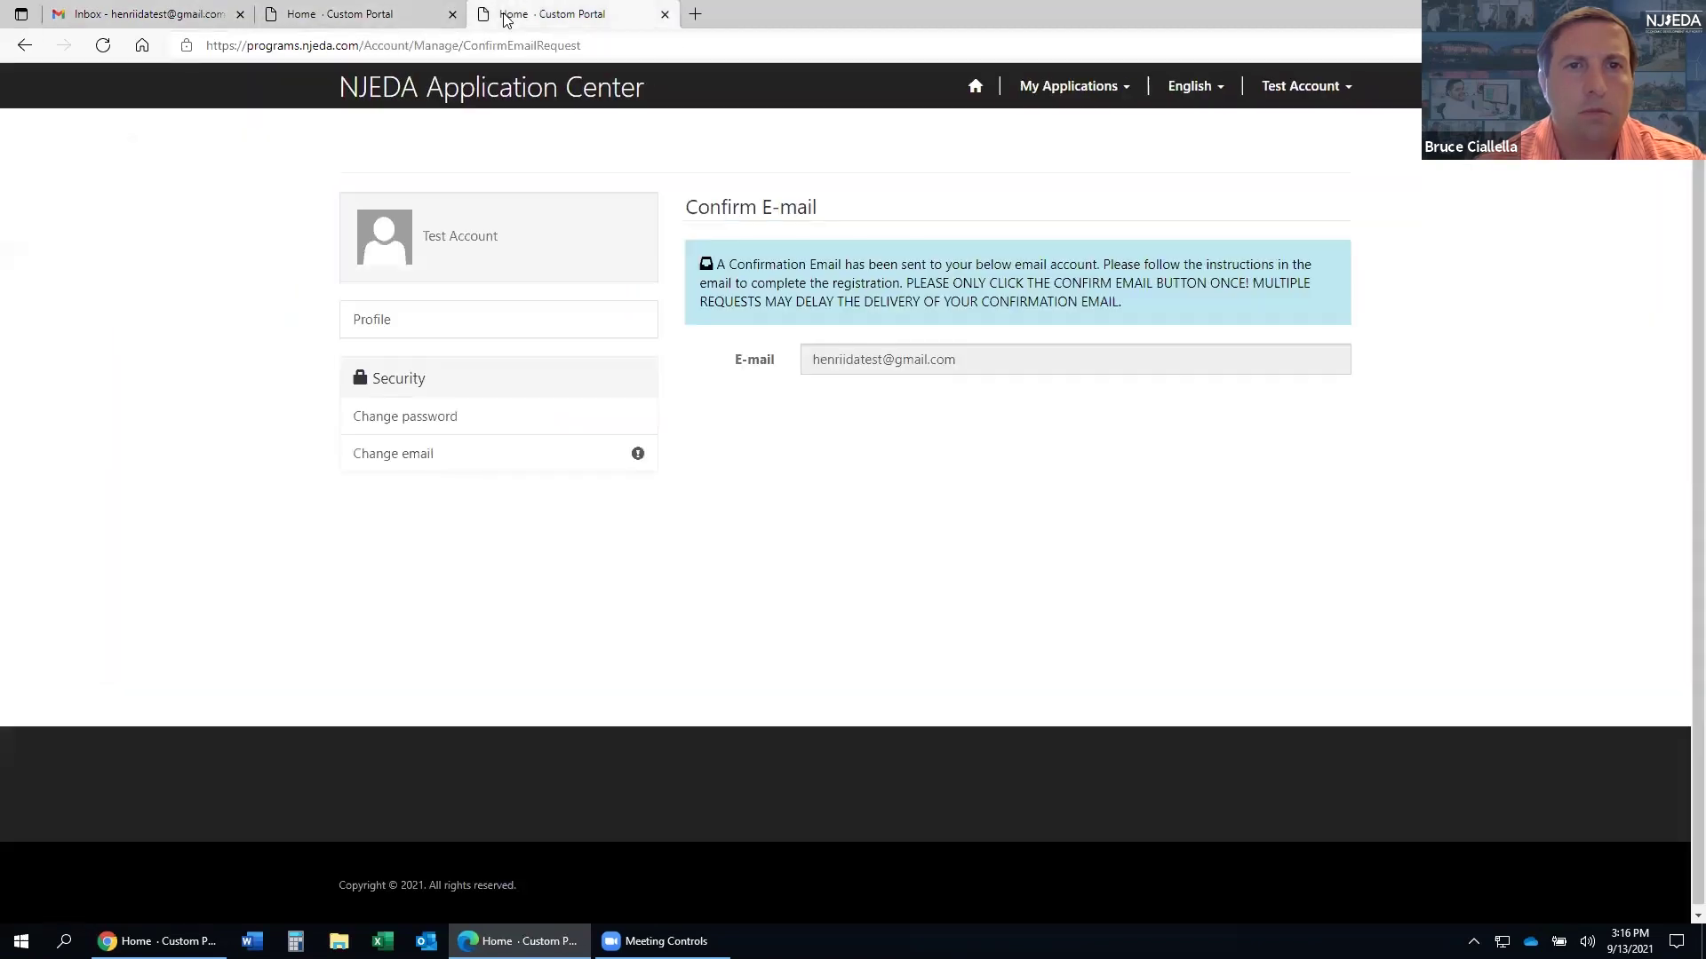
left_click(664, 14)
left_click(97, 12)
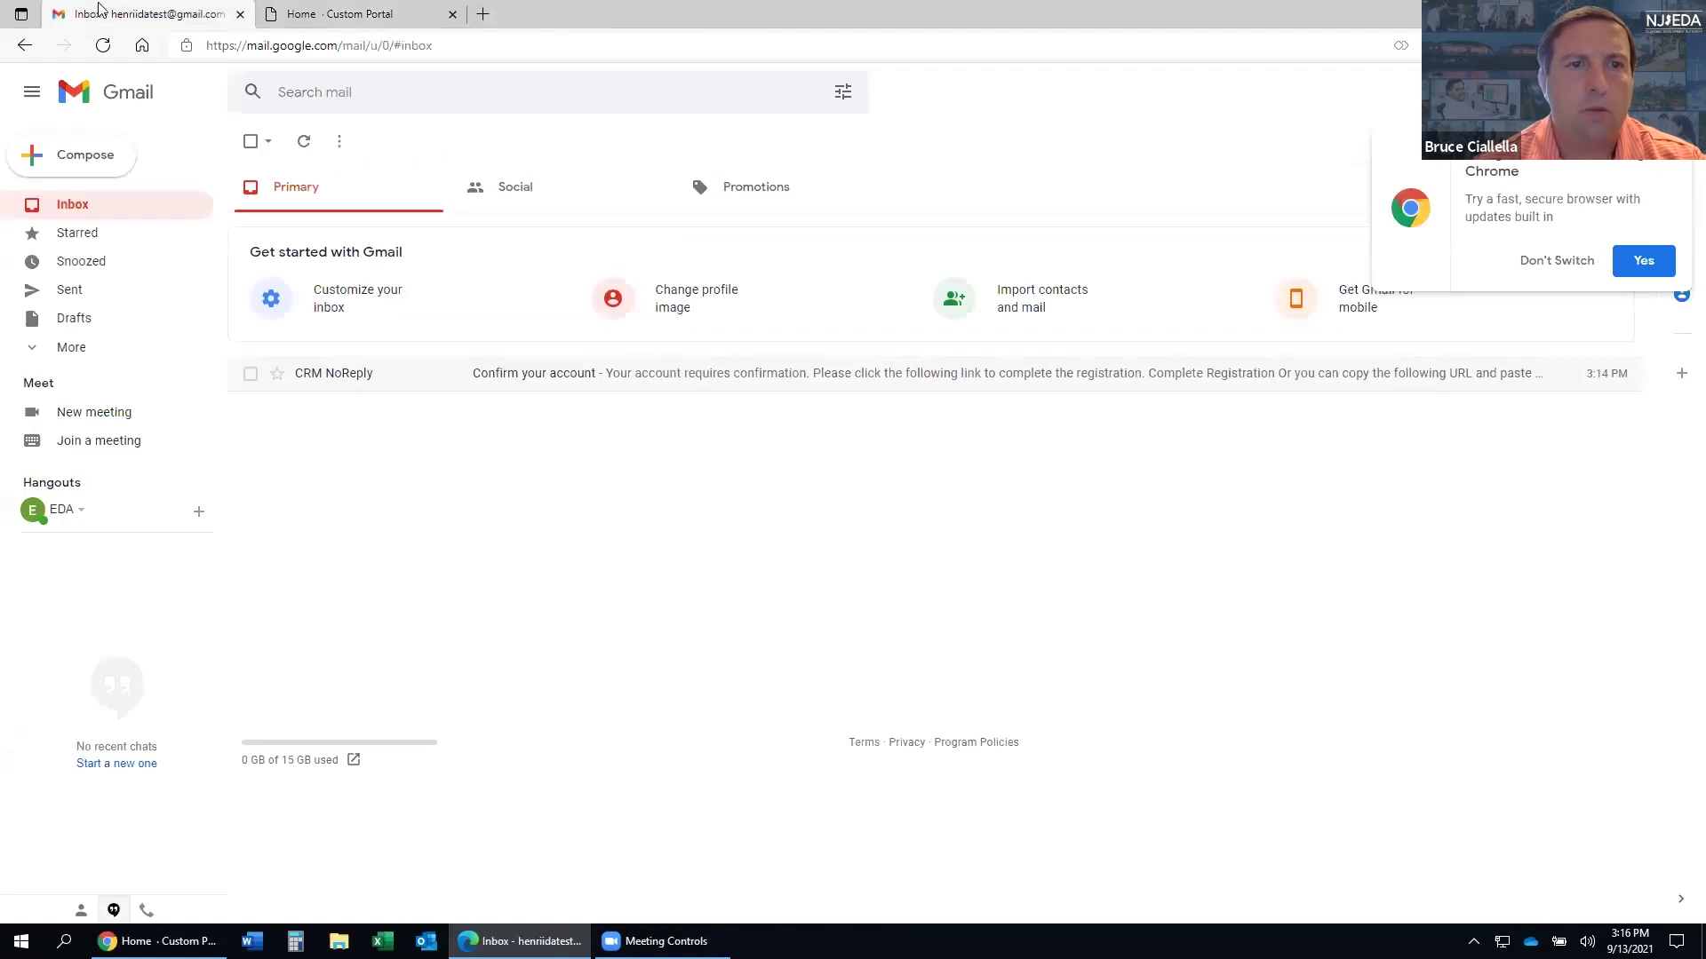
left_click(77, 212)
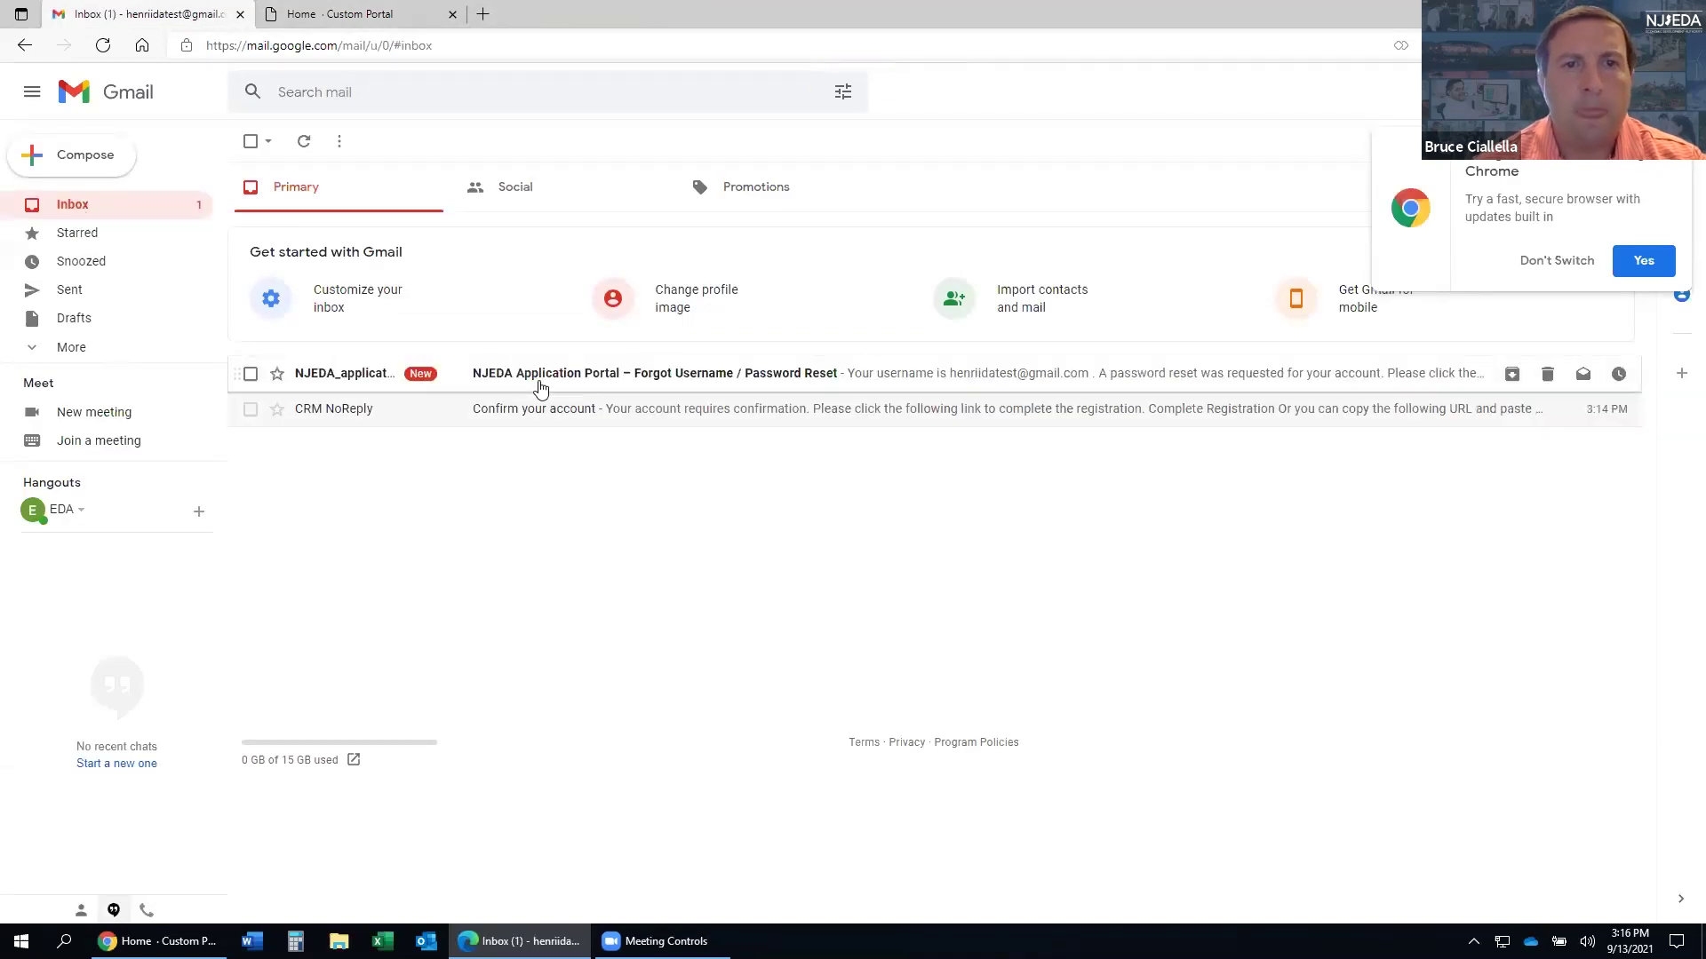
left_click(682, 386)
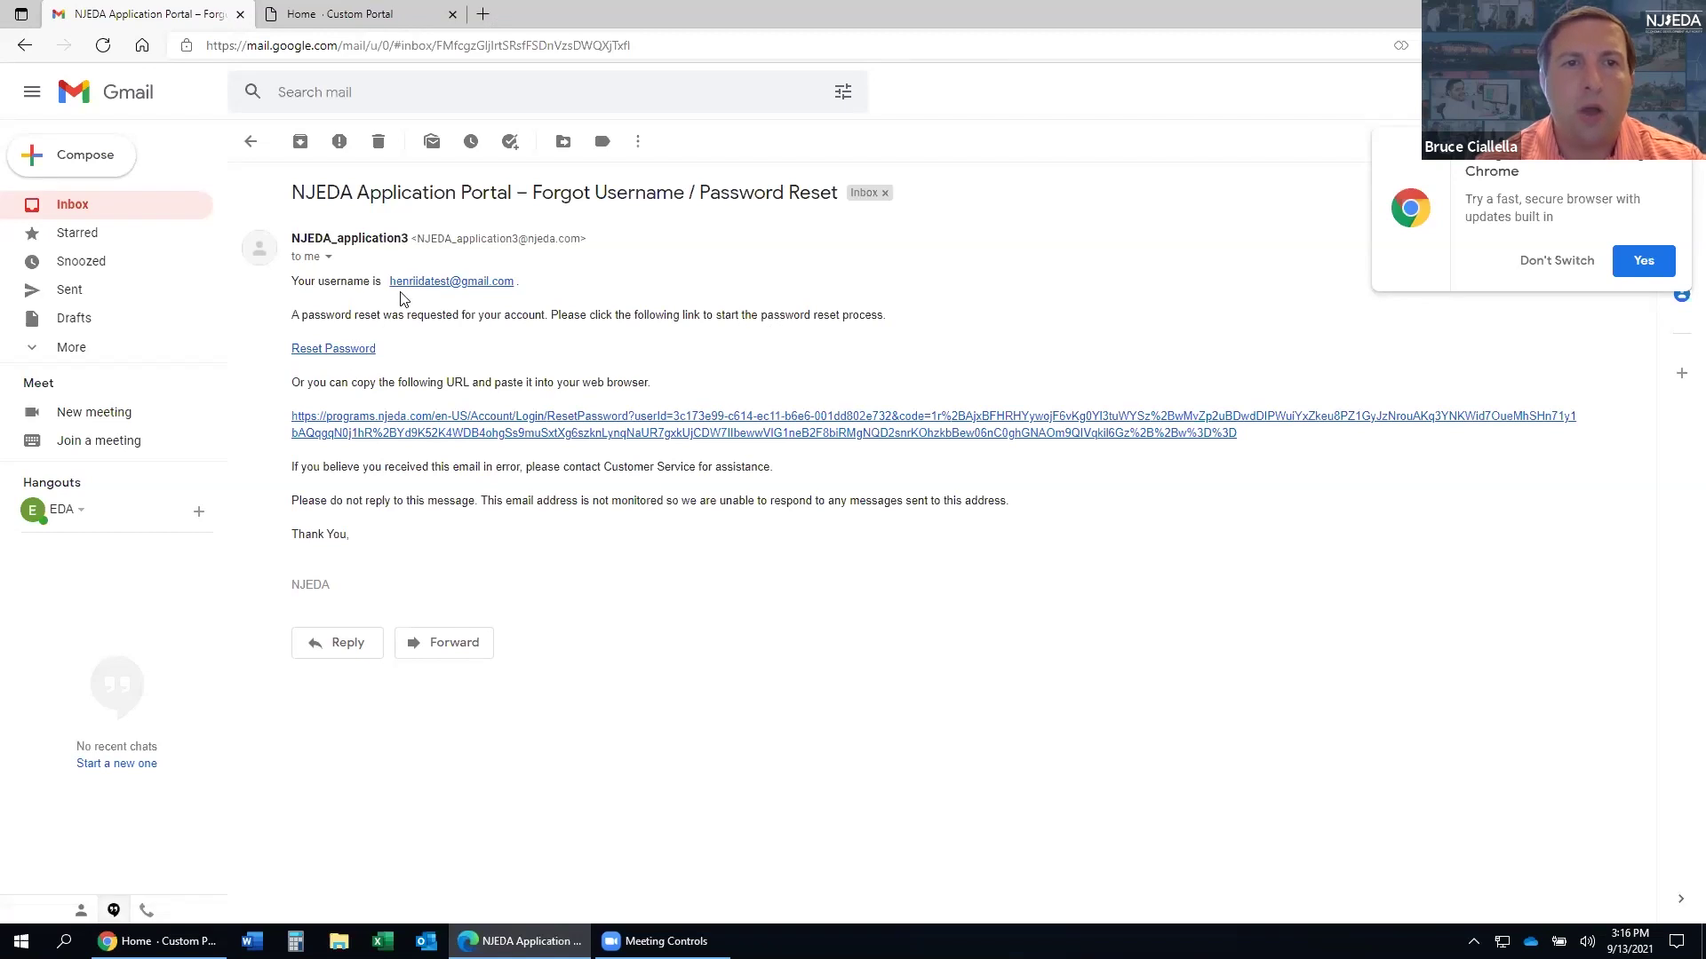
- Follow the Reset Password link, enter and confirm a new password, and submit it
left_click(336, 352)
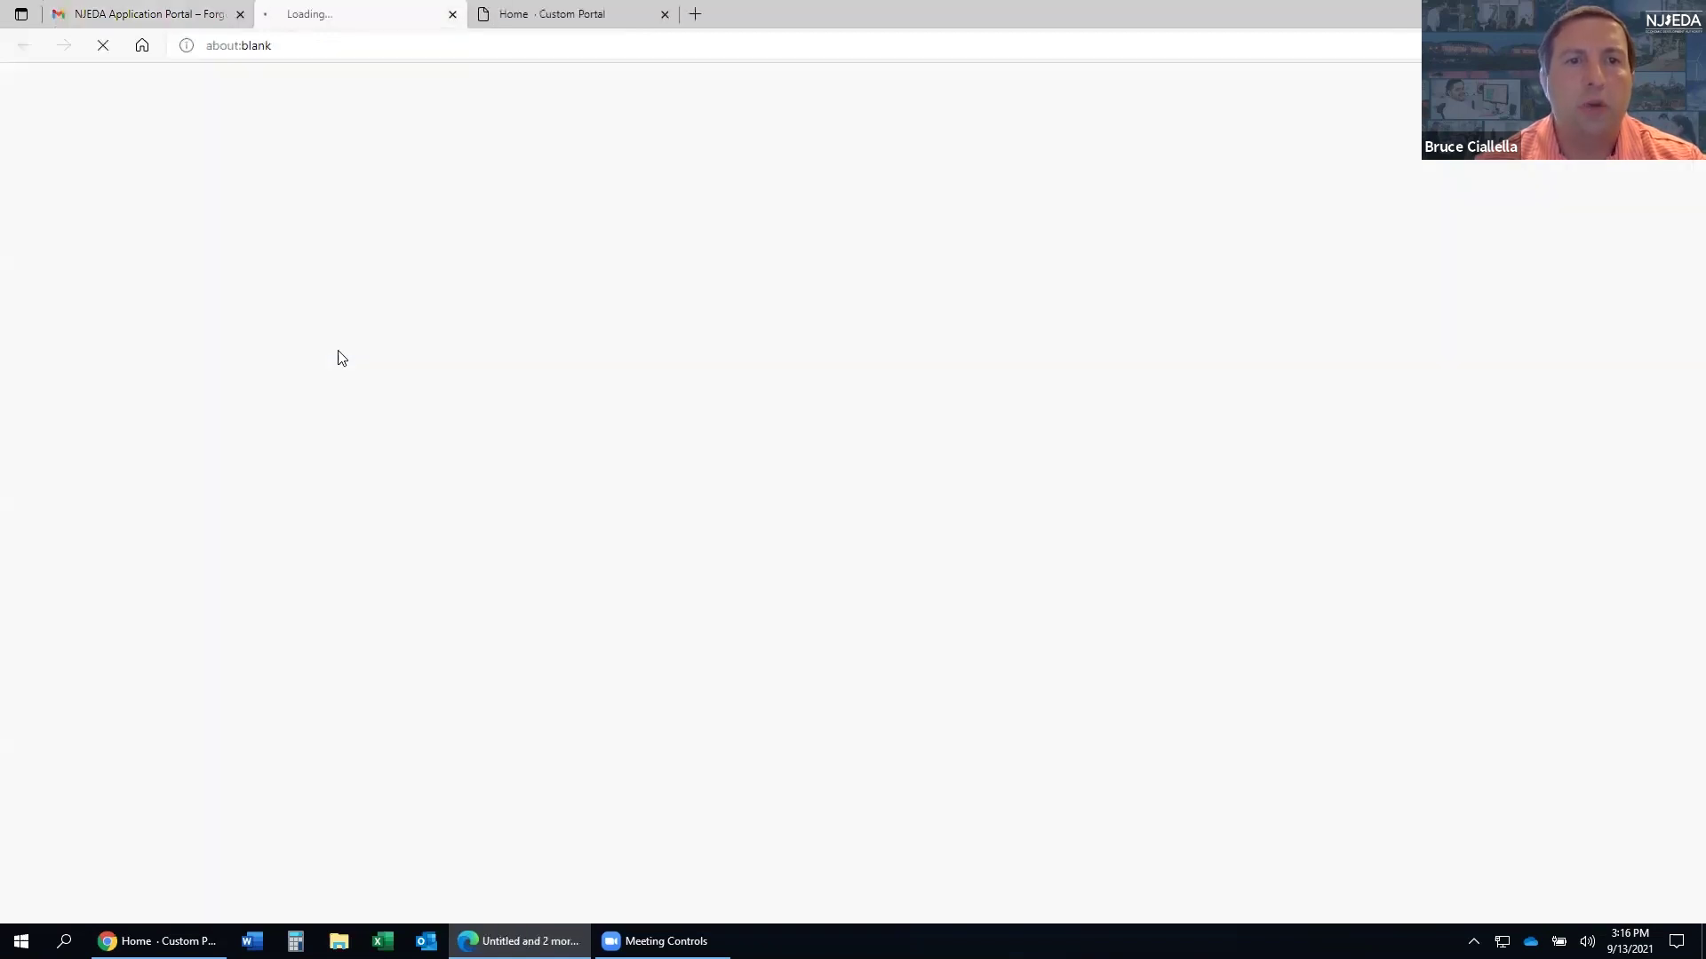
left_click(699, 190)
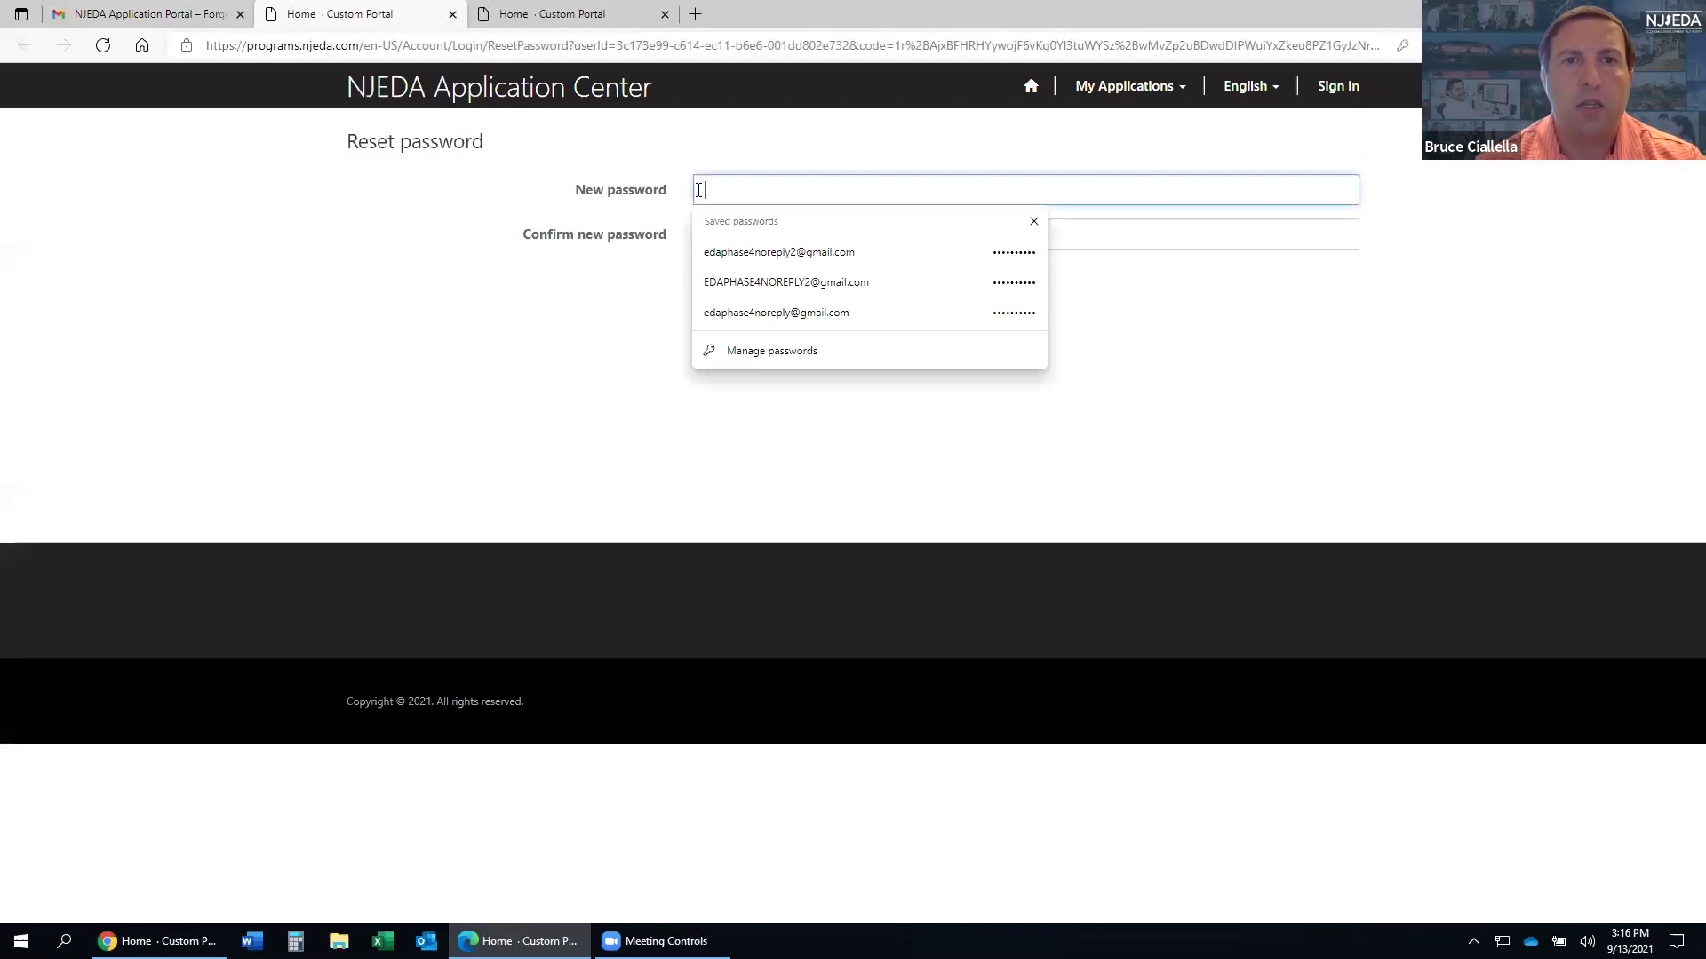
type("••••")
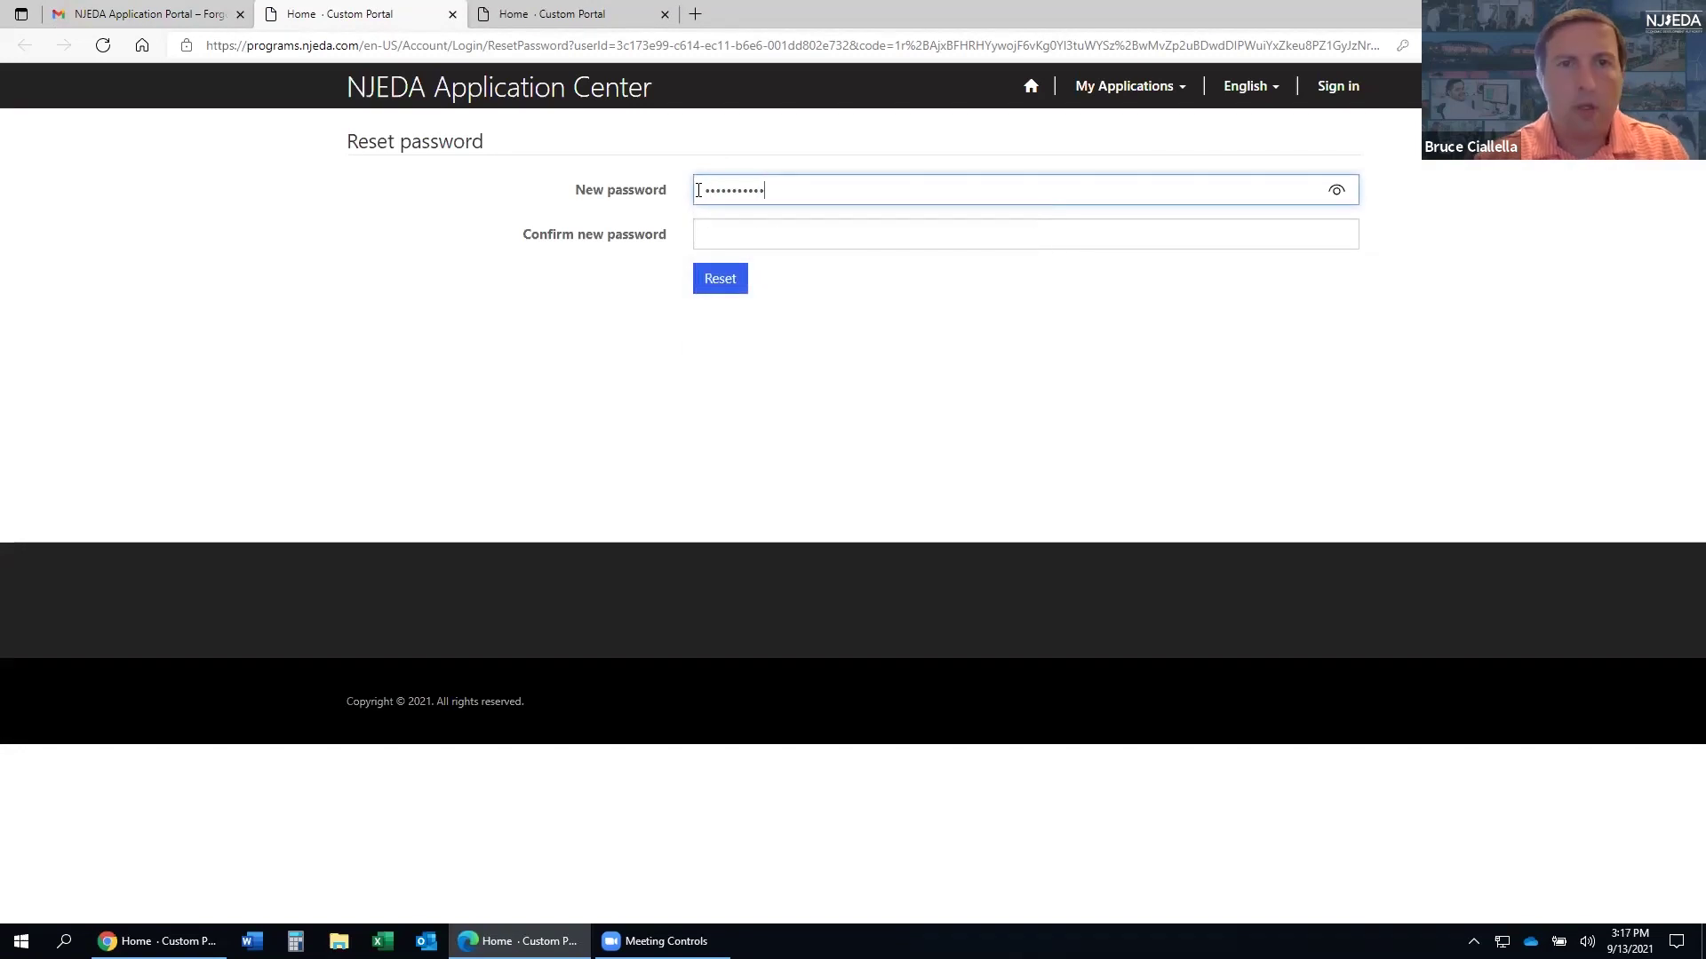
left_click(737, 230)
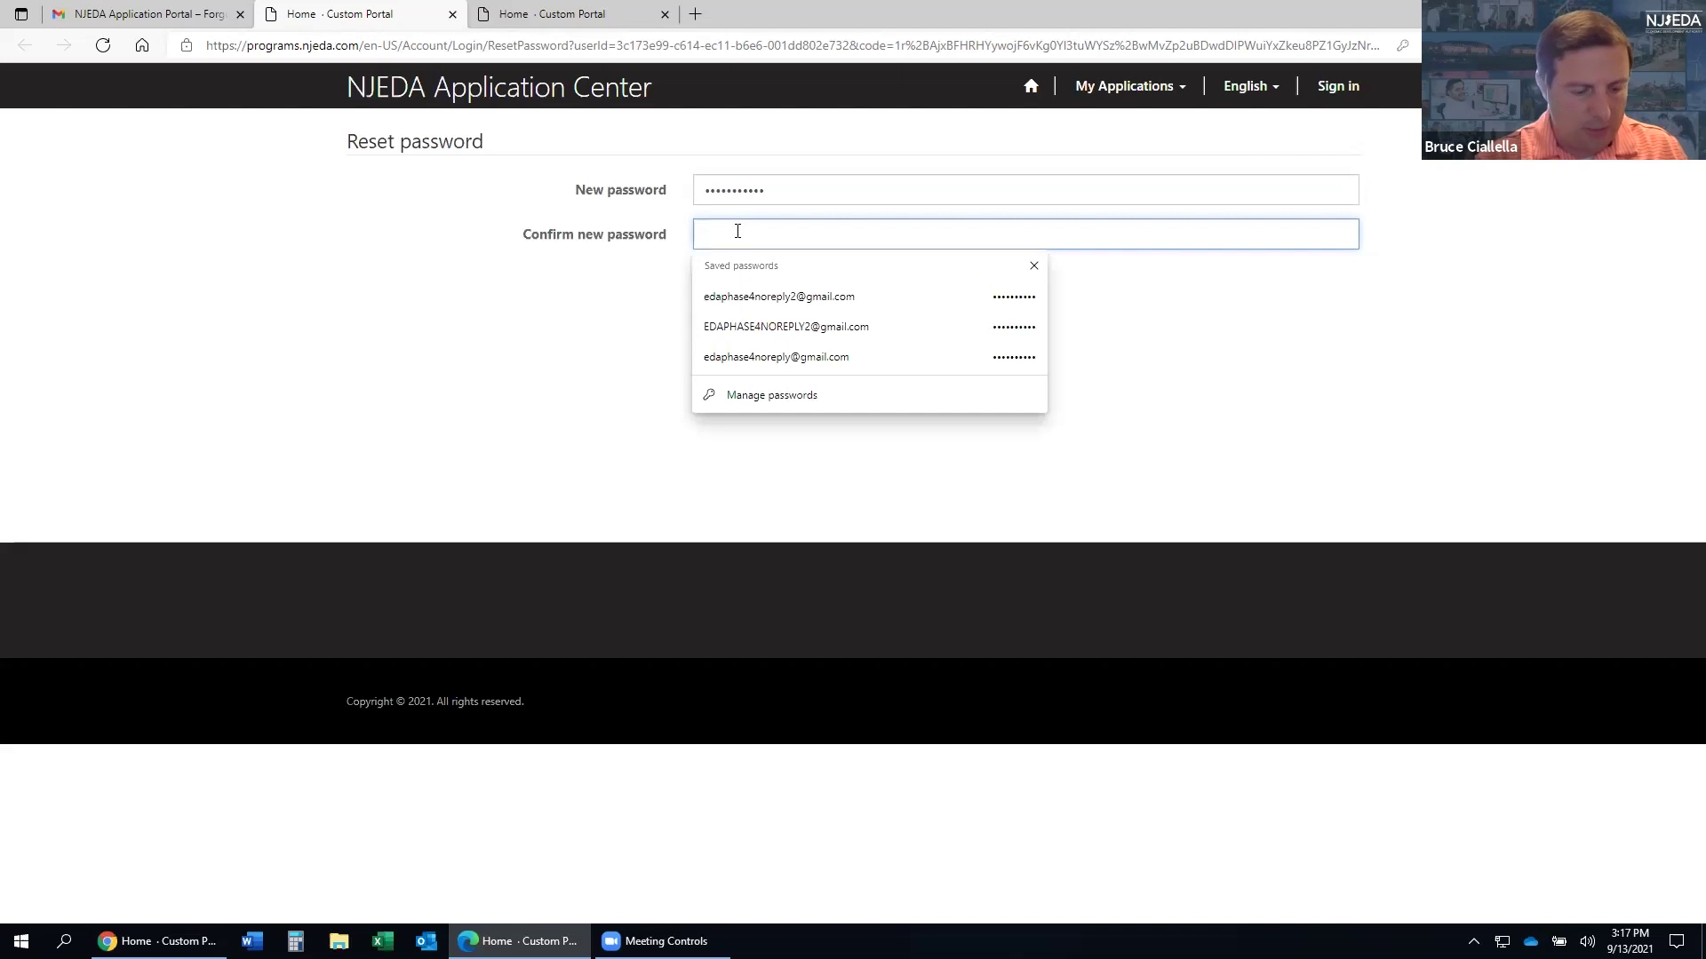
type("••")
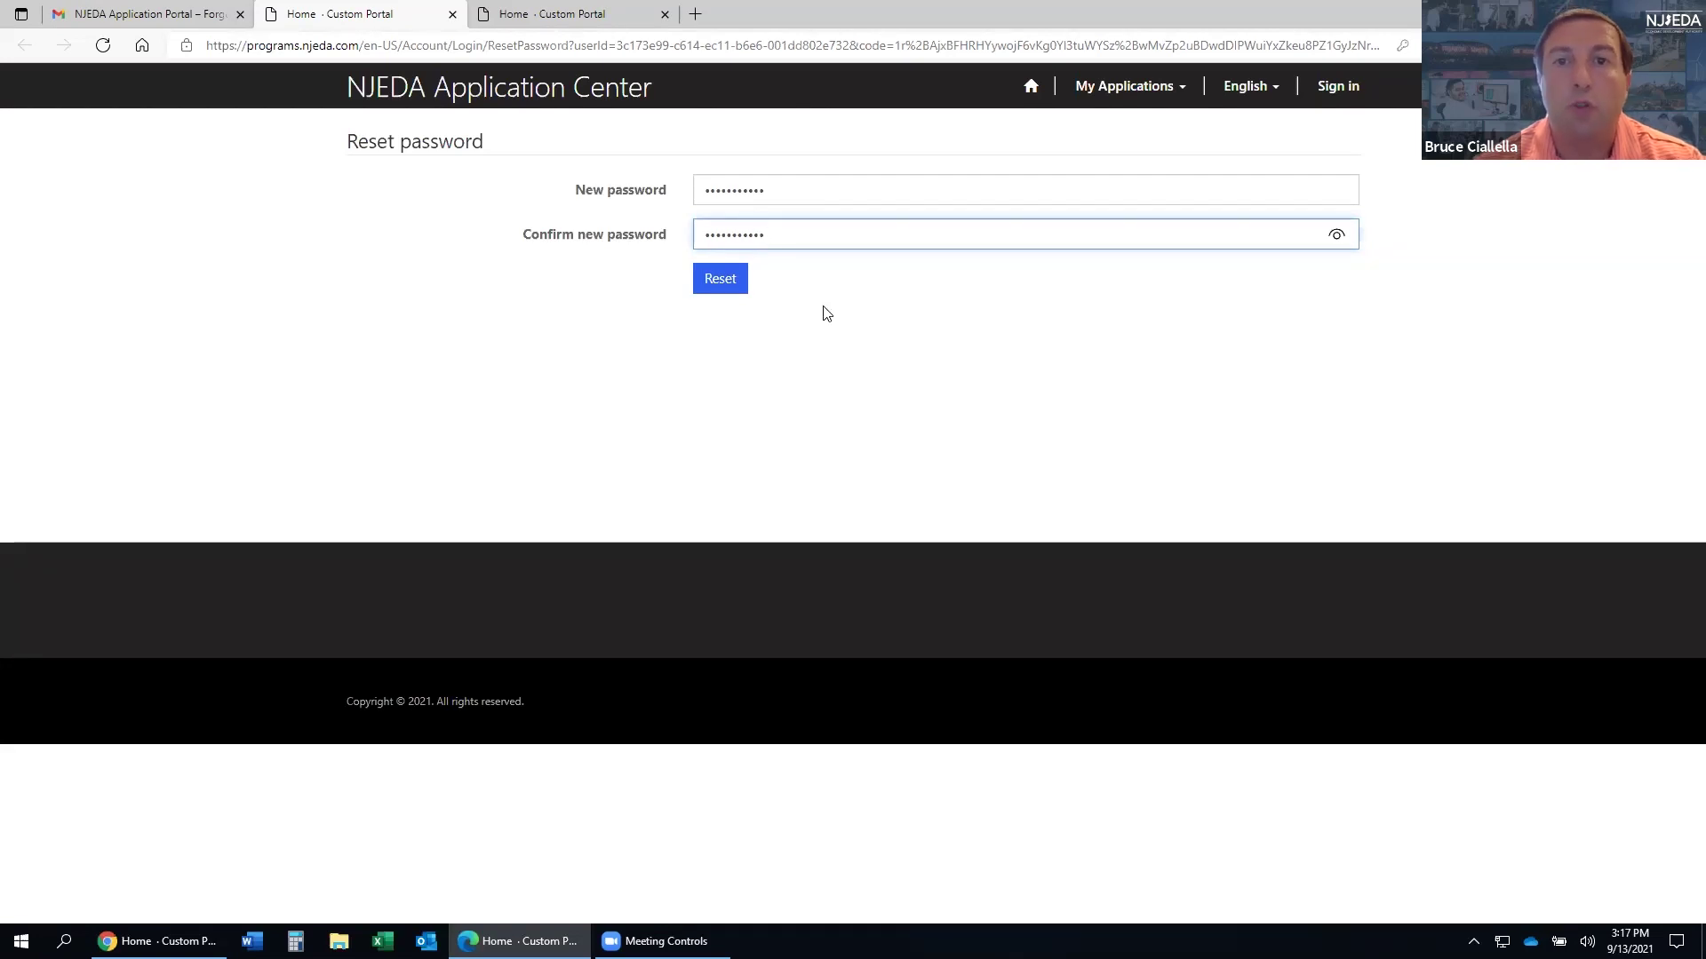
left_click(738, 278)
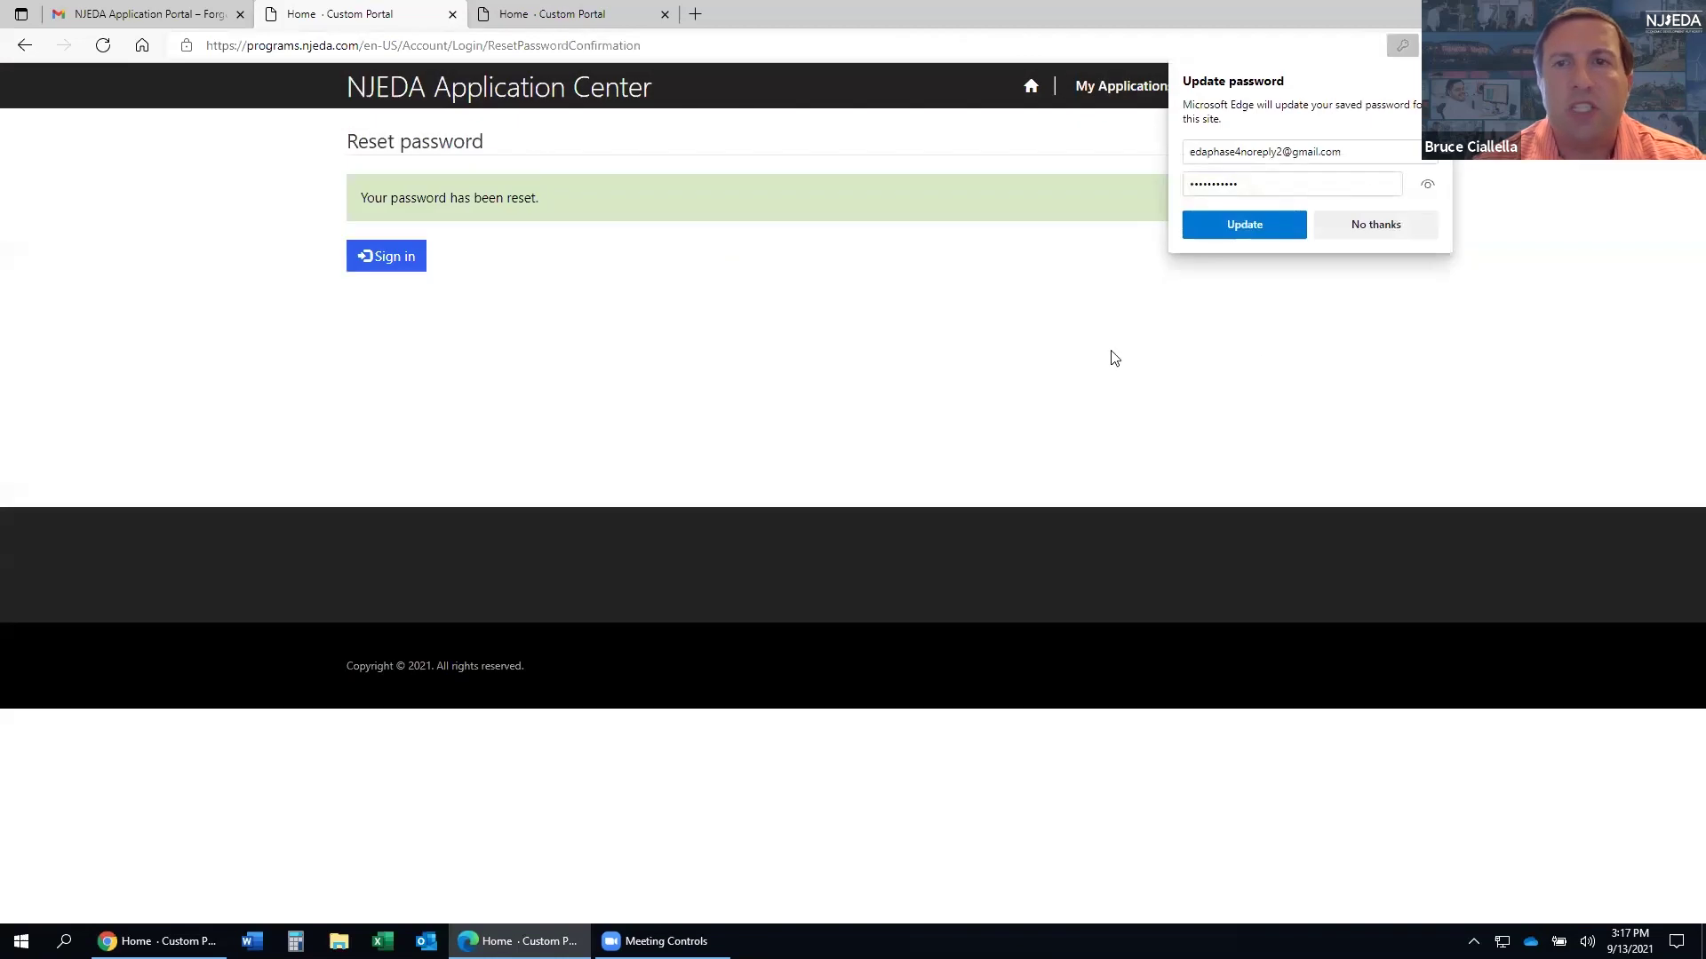
- Sign back in with the saved user name and the new password, declining Edge's password prompts
left_click(1351, 224)
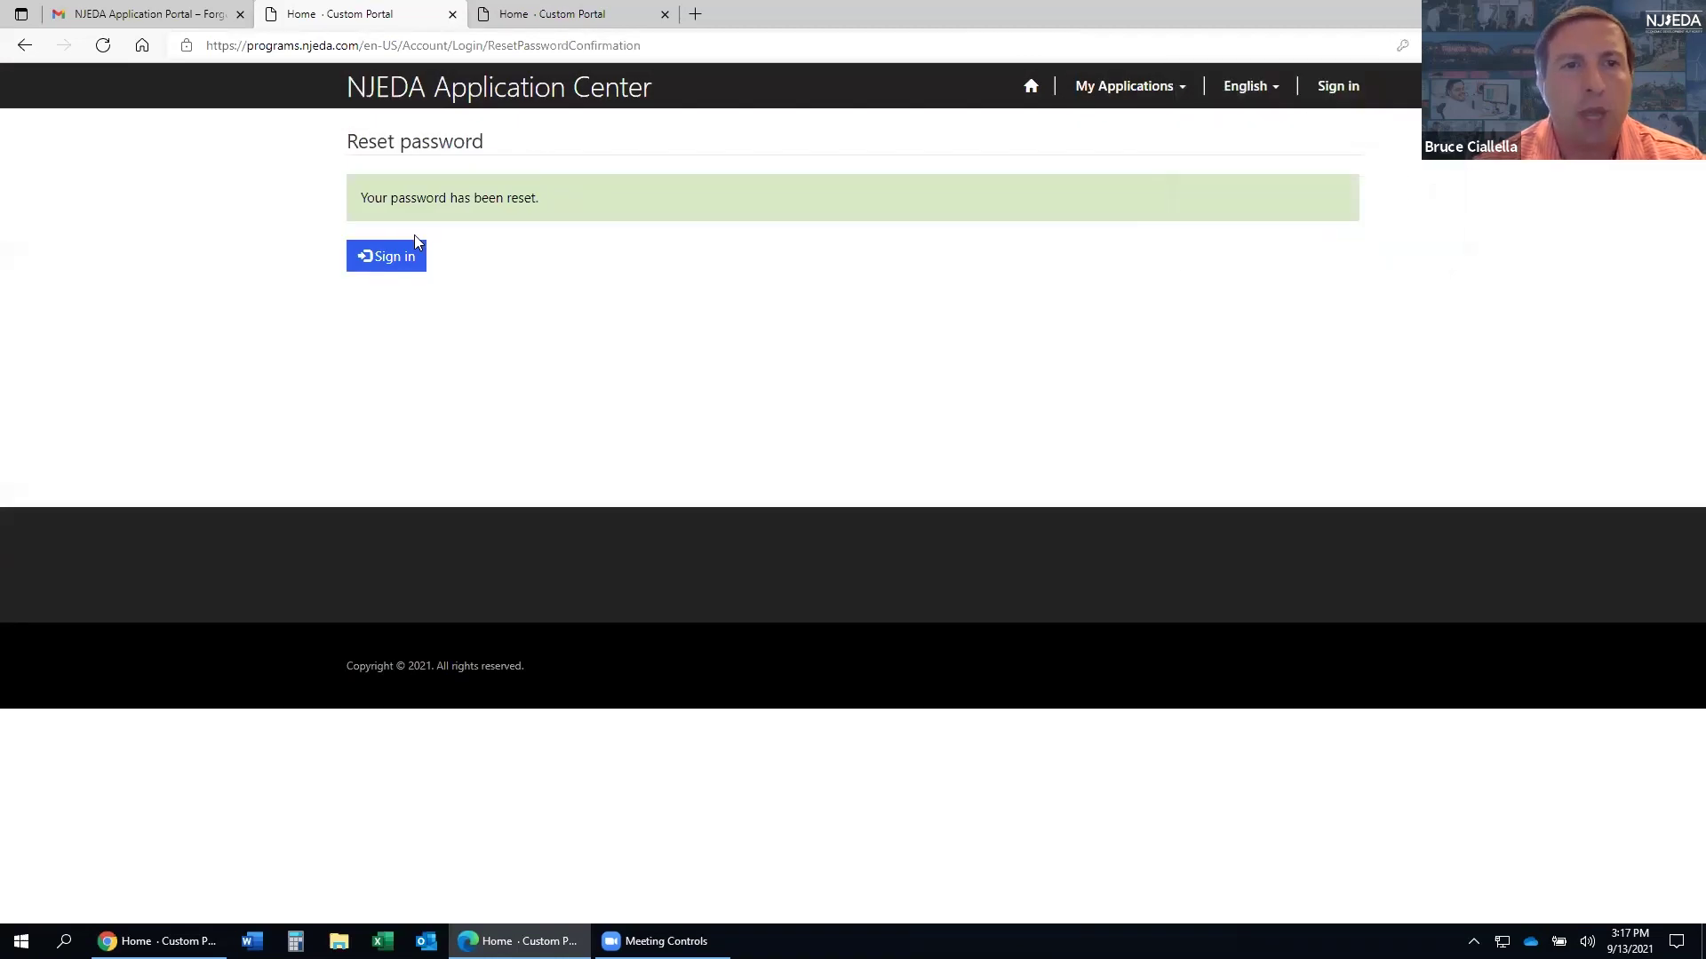
left_click(406, 258)
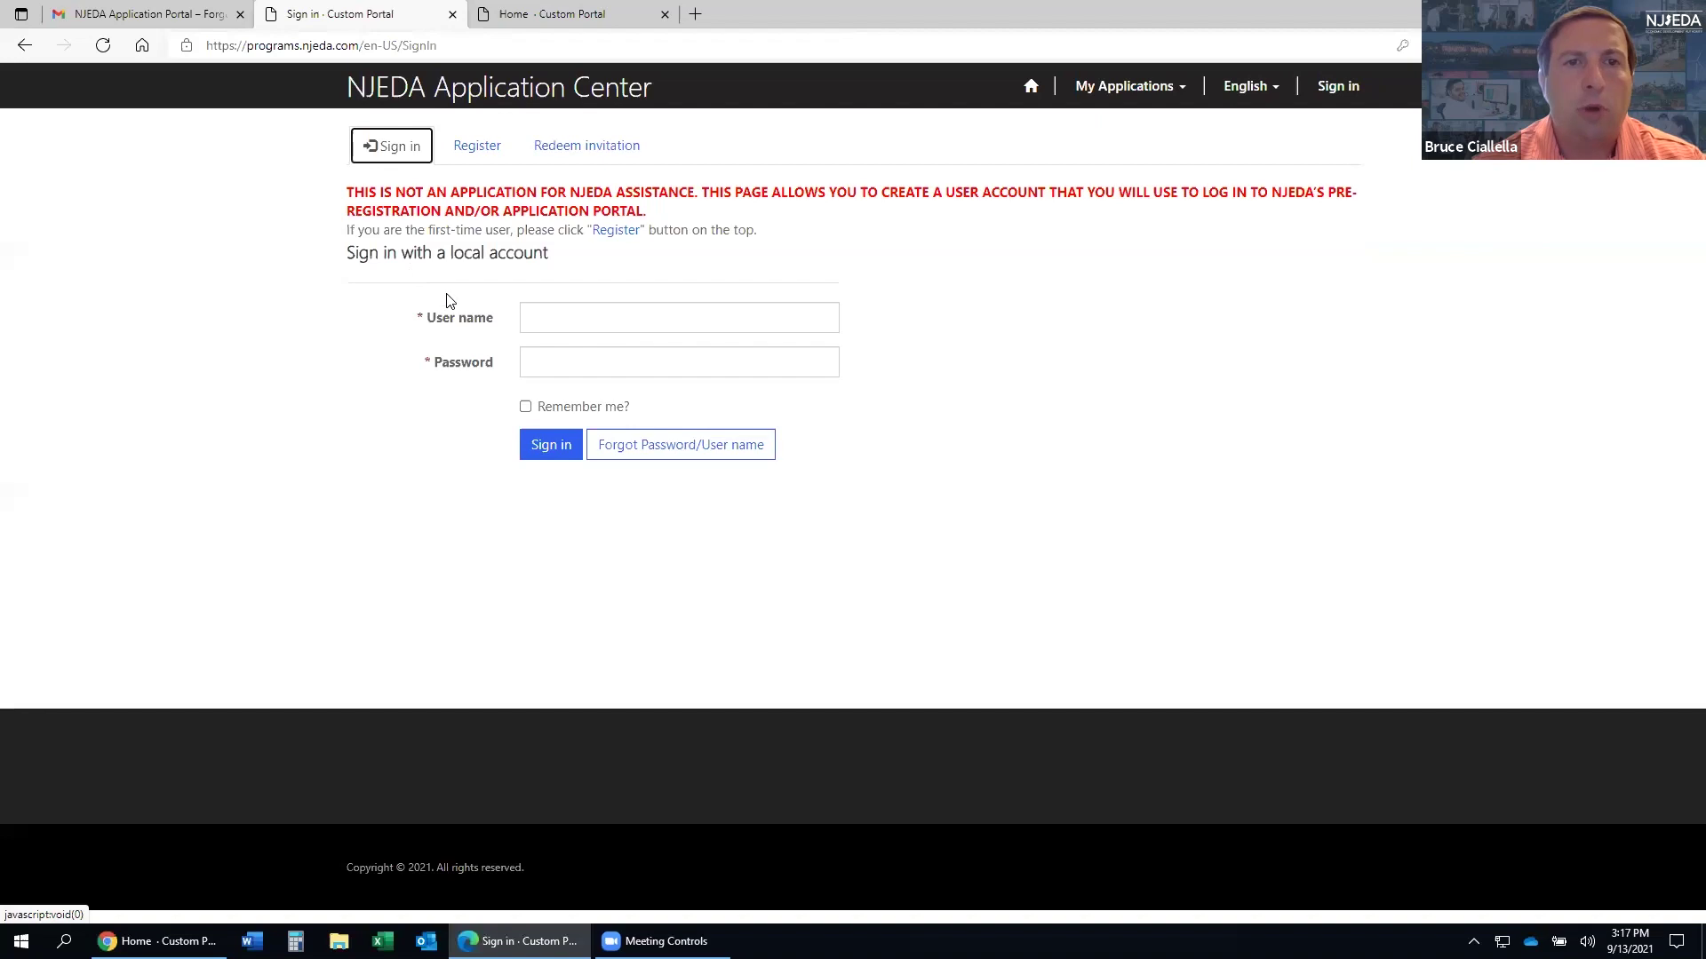
left_click(554, 324)
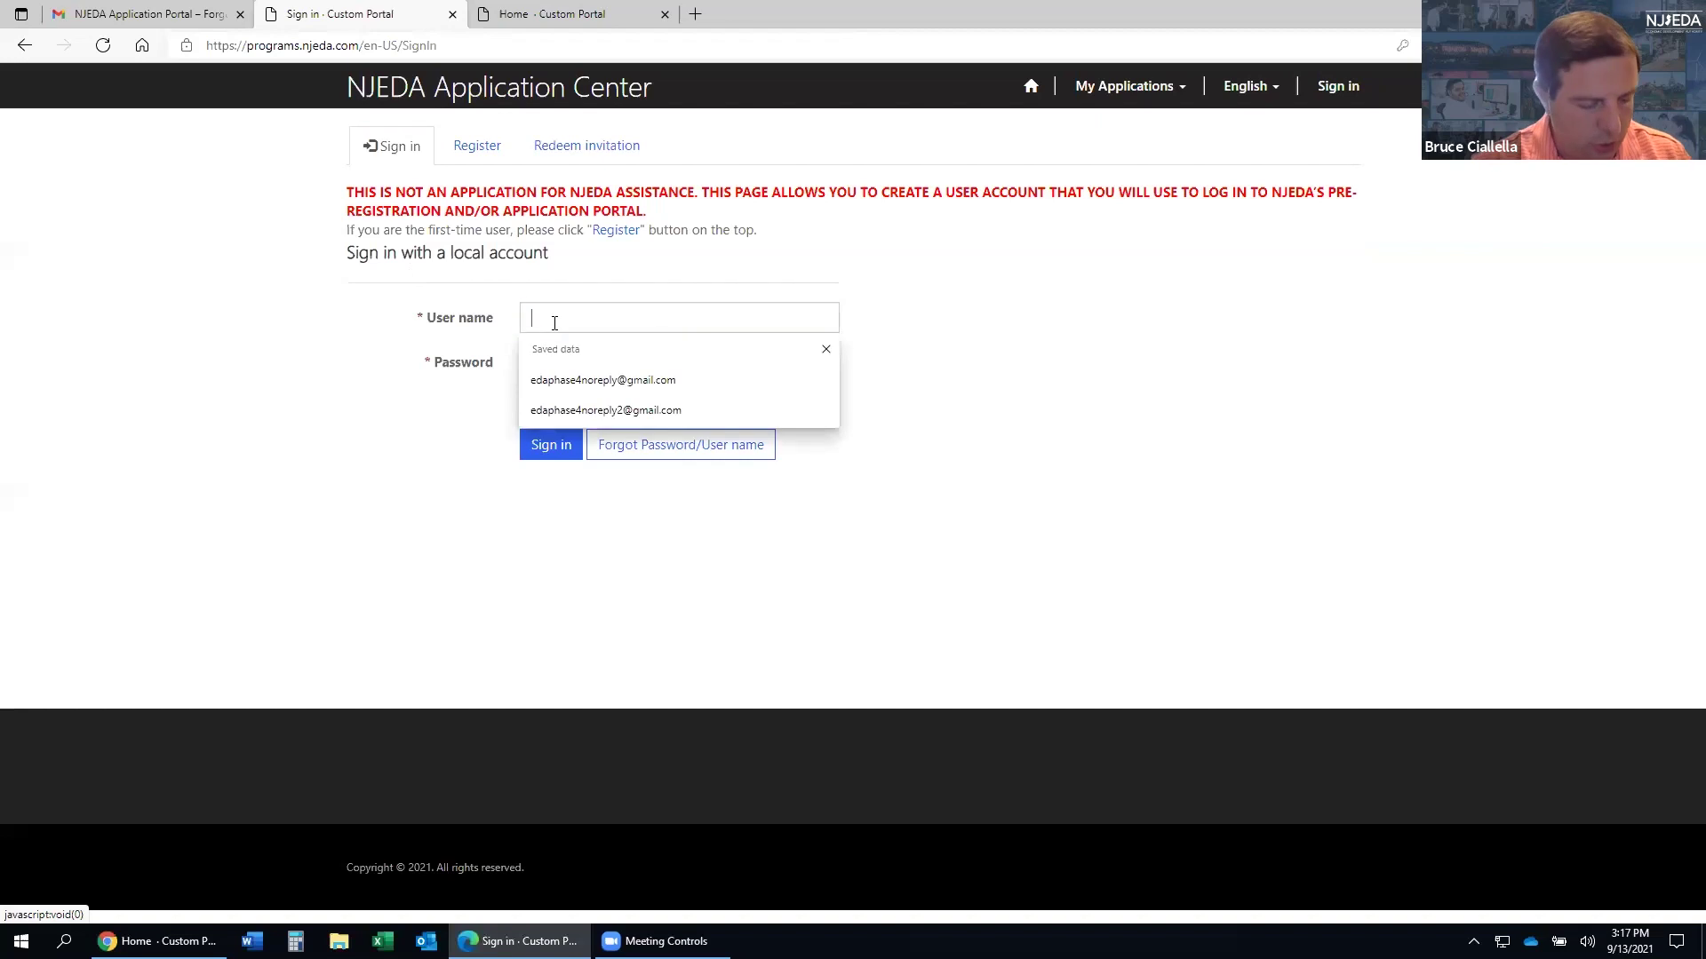
key("Down")
key("Return")
left_click(711, 366)
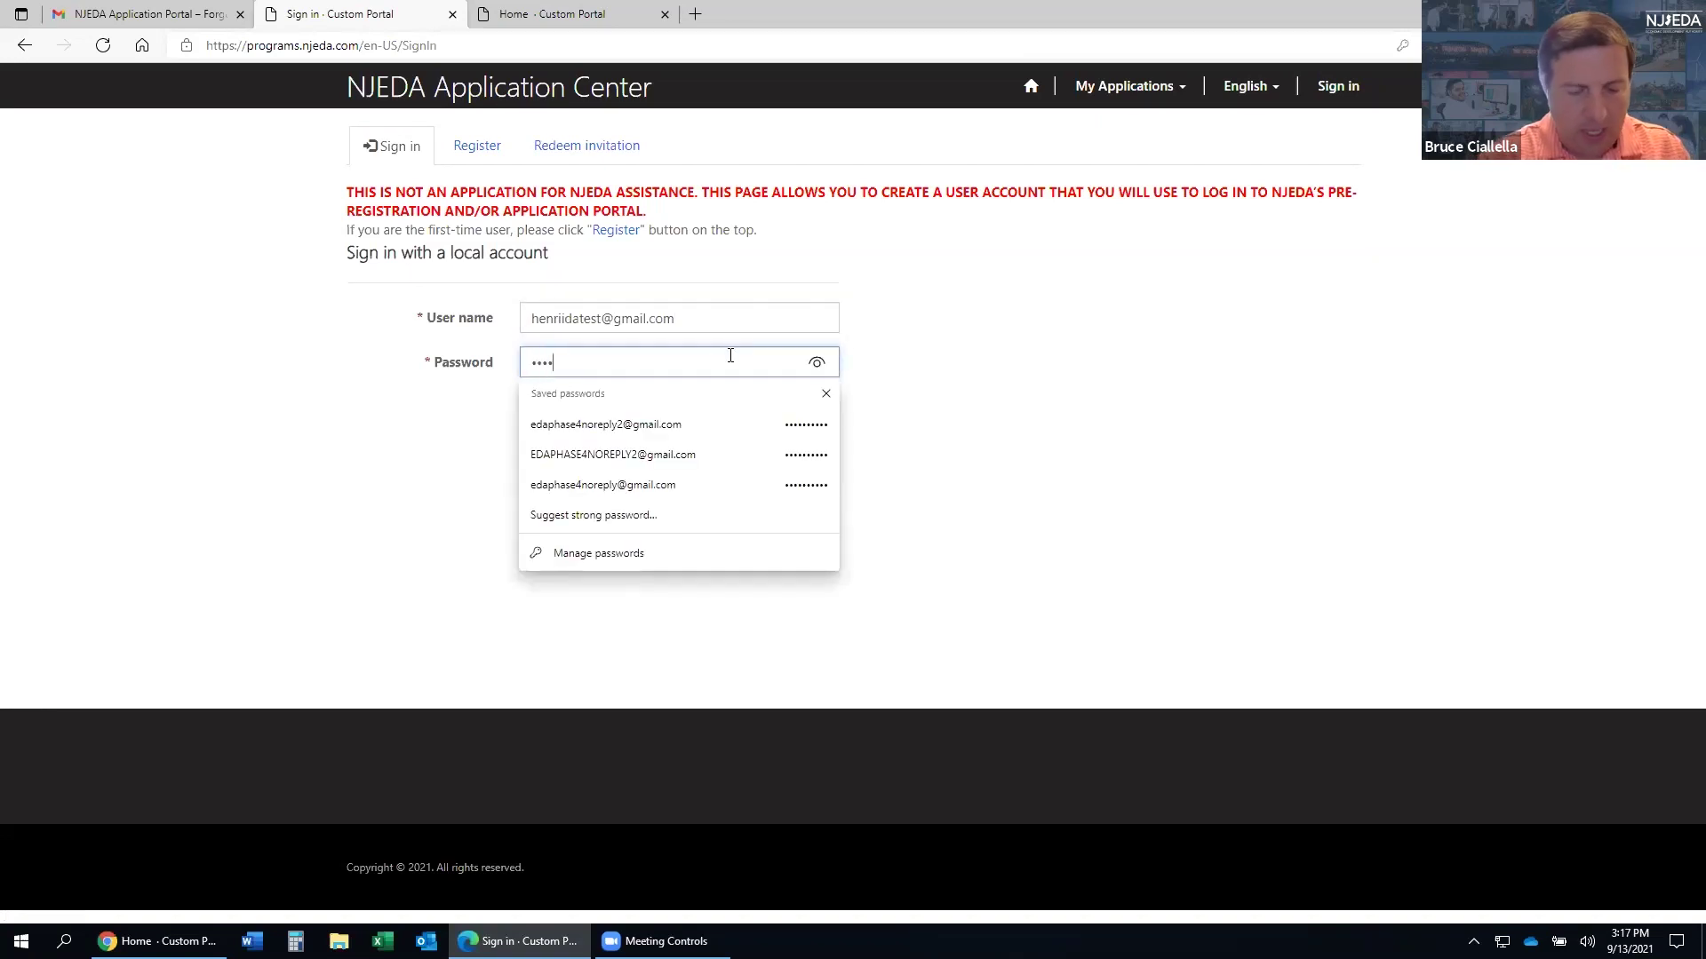
type("••••••••••")
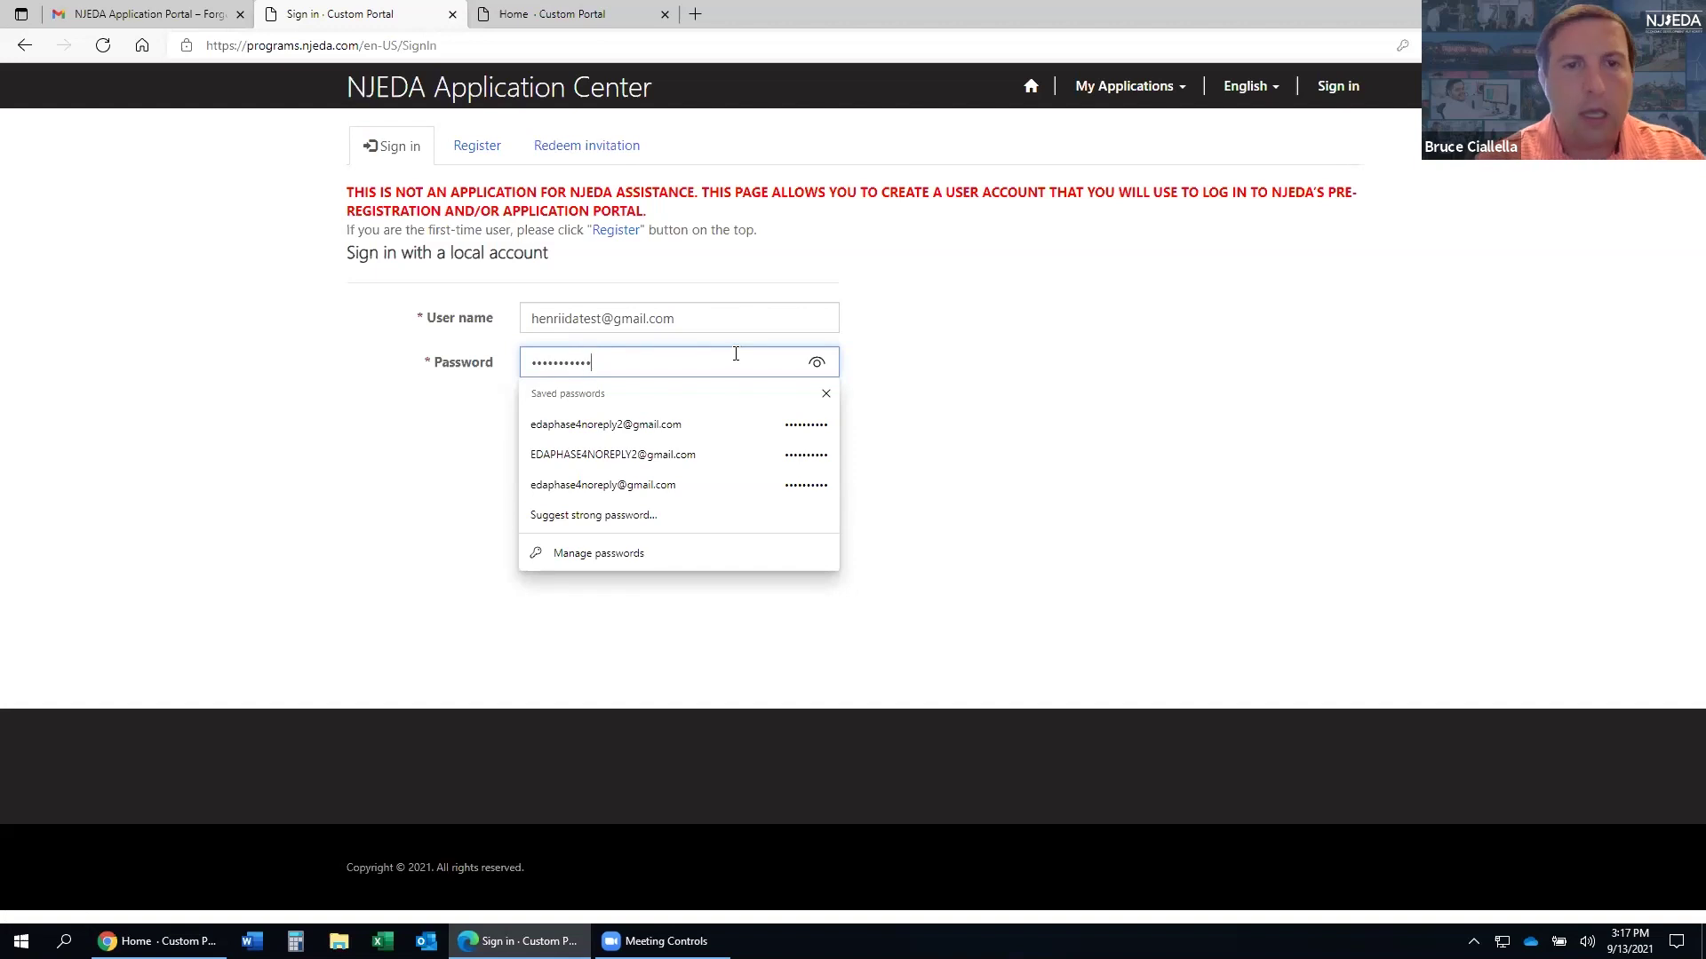
left_click(956, 335)
left_click(545, 442)
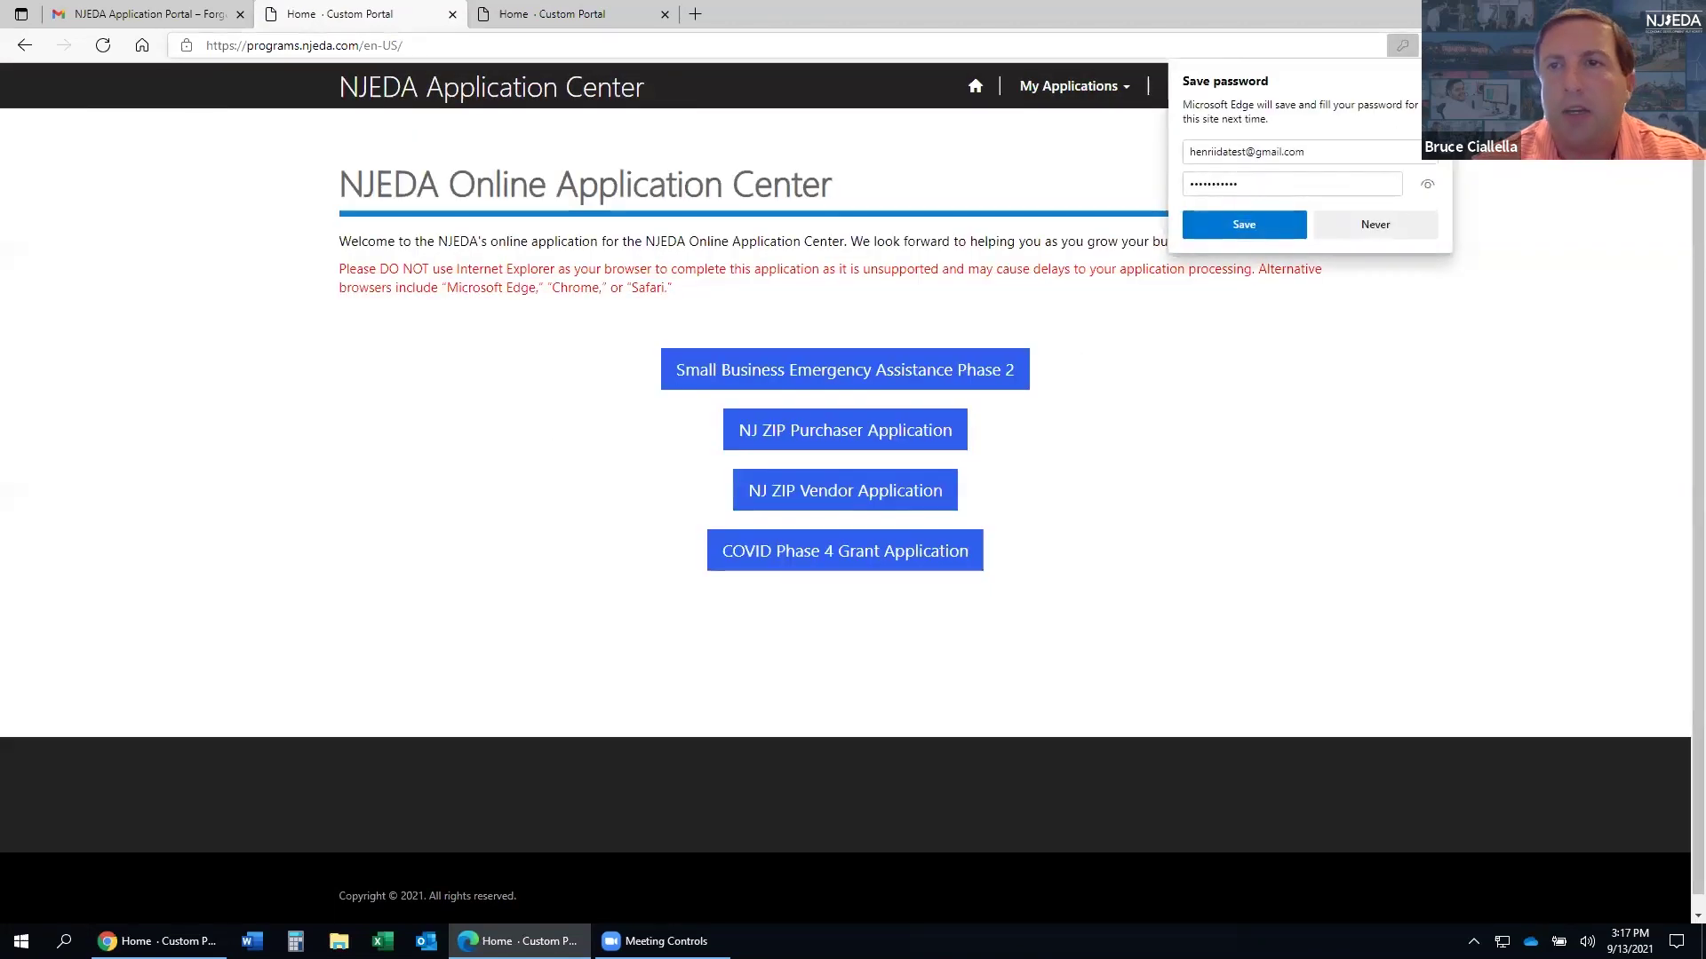
left_click(1432, 81)
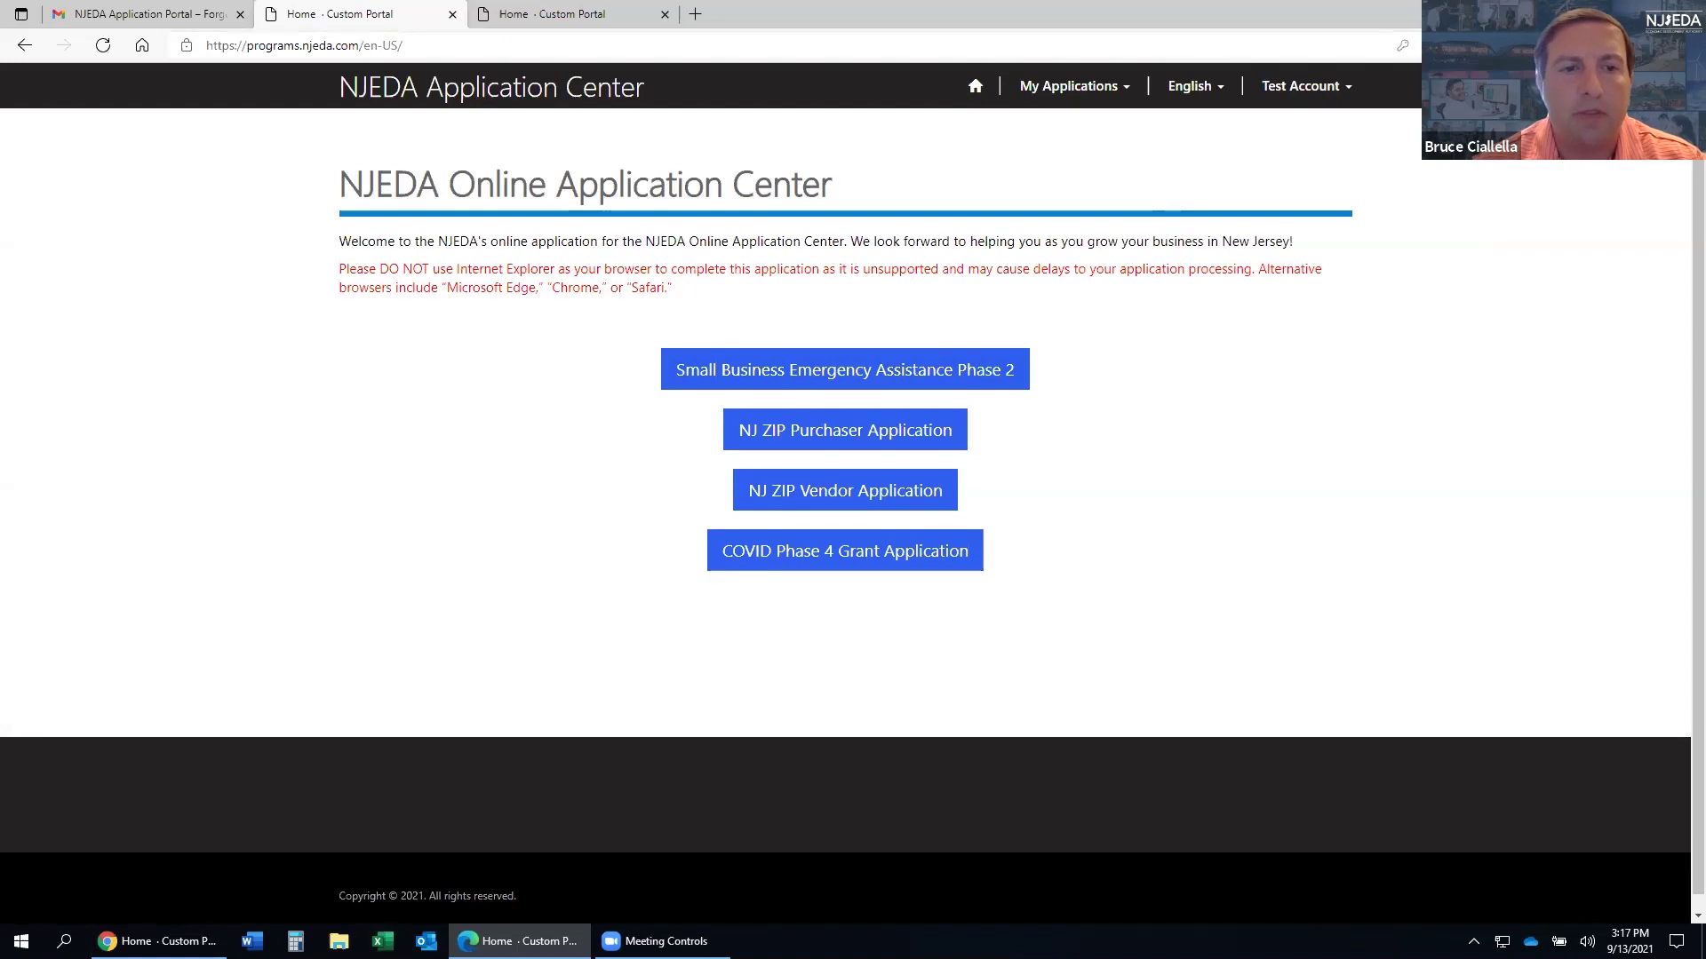
key("alt+Tab")
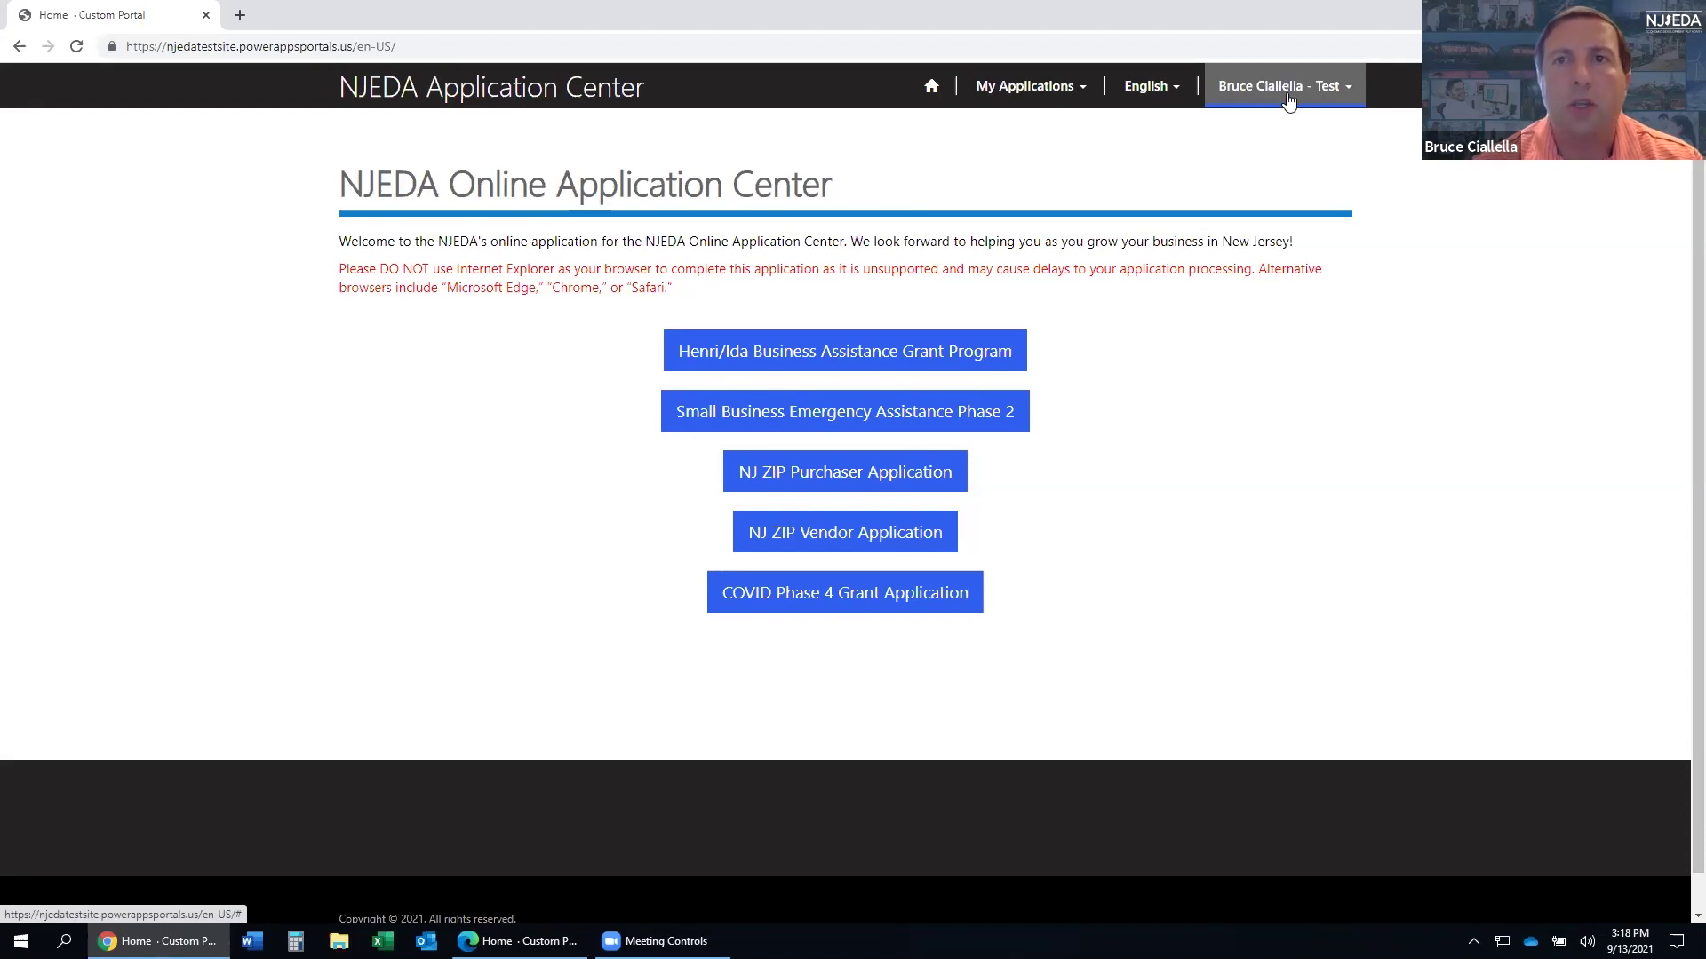
- Open the Henri/Ida Business Assistance Grant Program from the test portal's home page
left_click(880, 360)
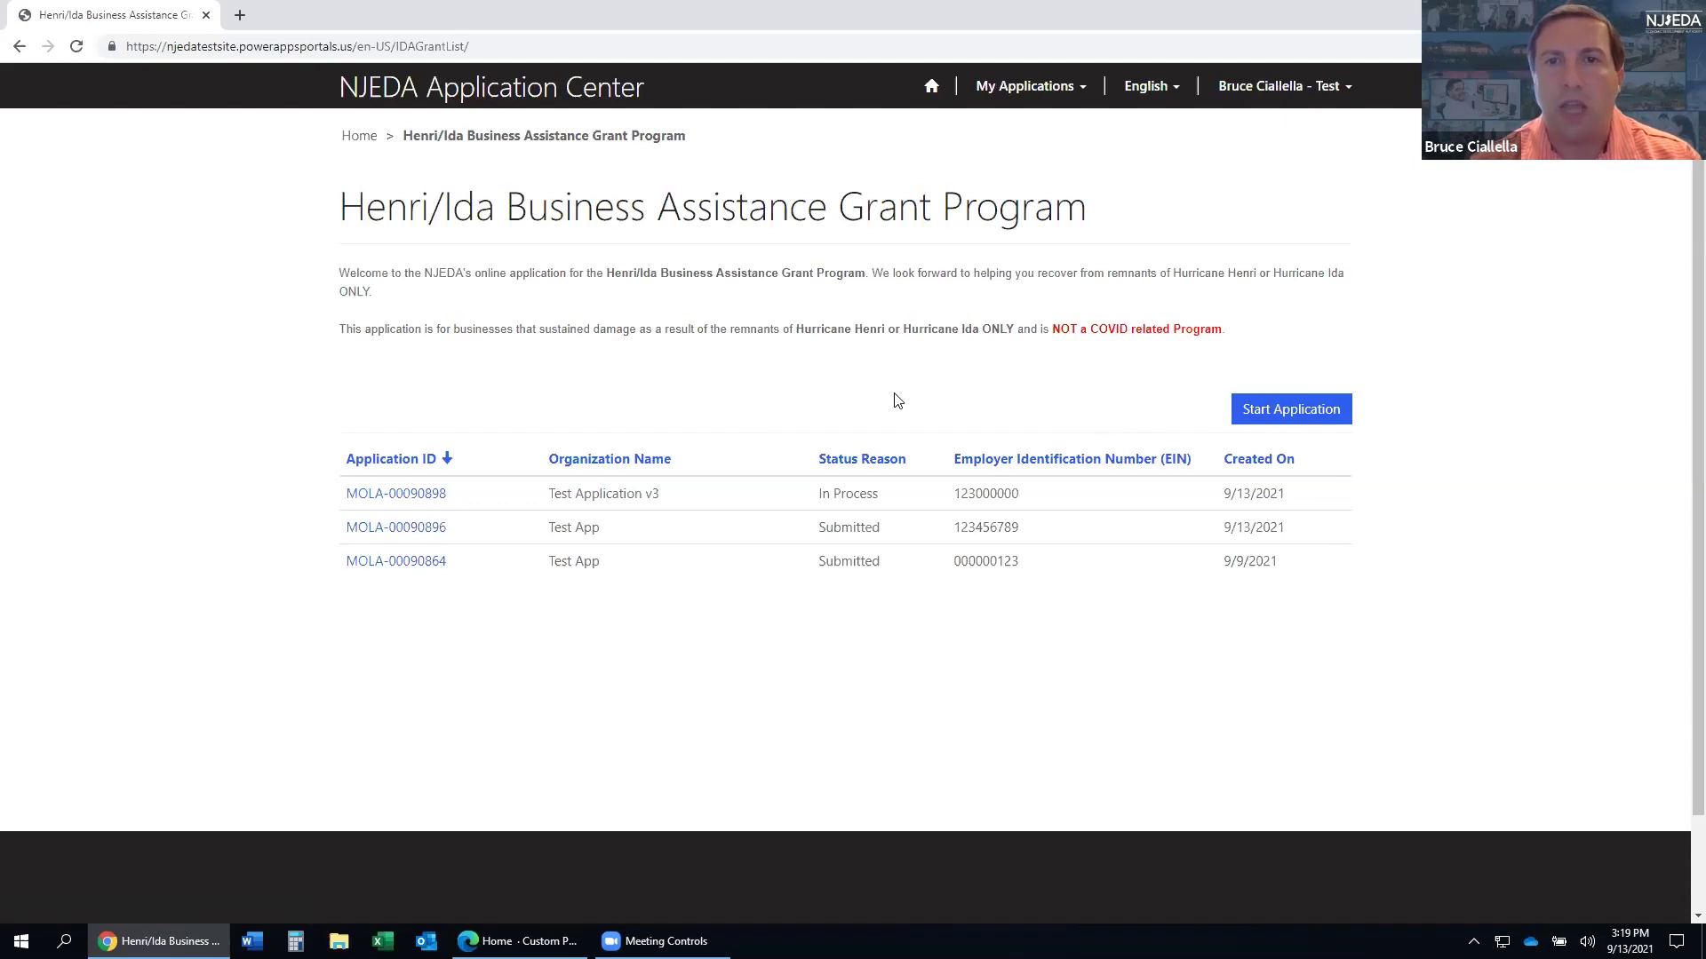
- Start a new Henri/Ida grant application and scroll down to its eligibility questions
left_click(1282, 418)
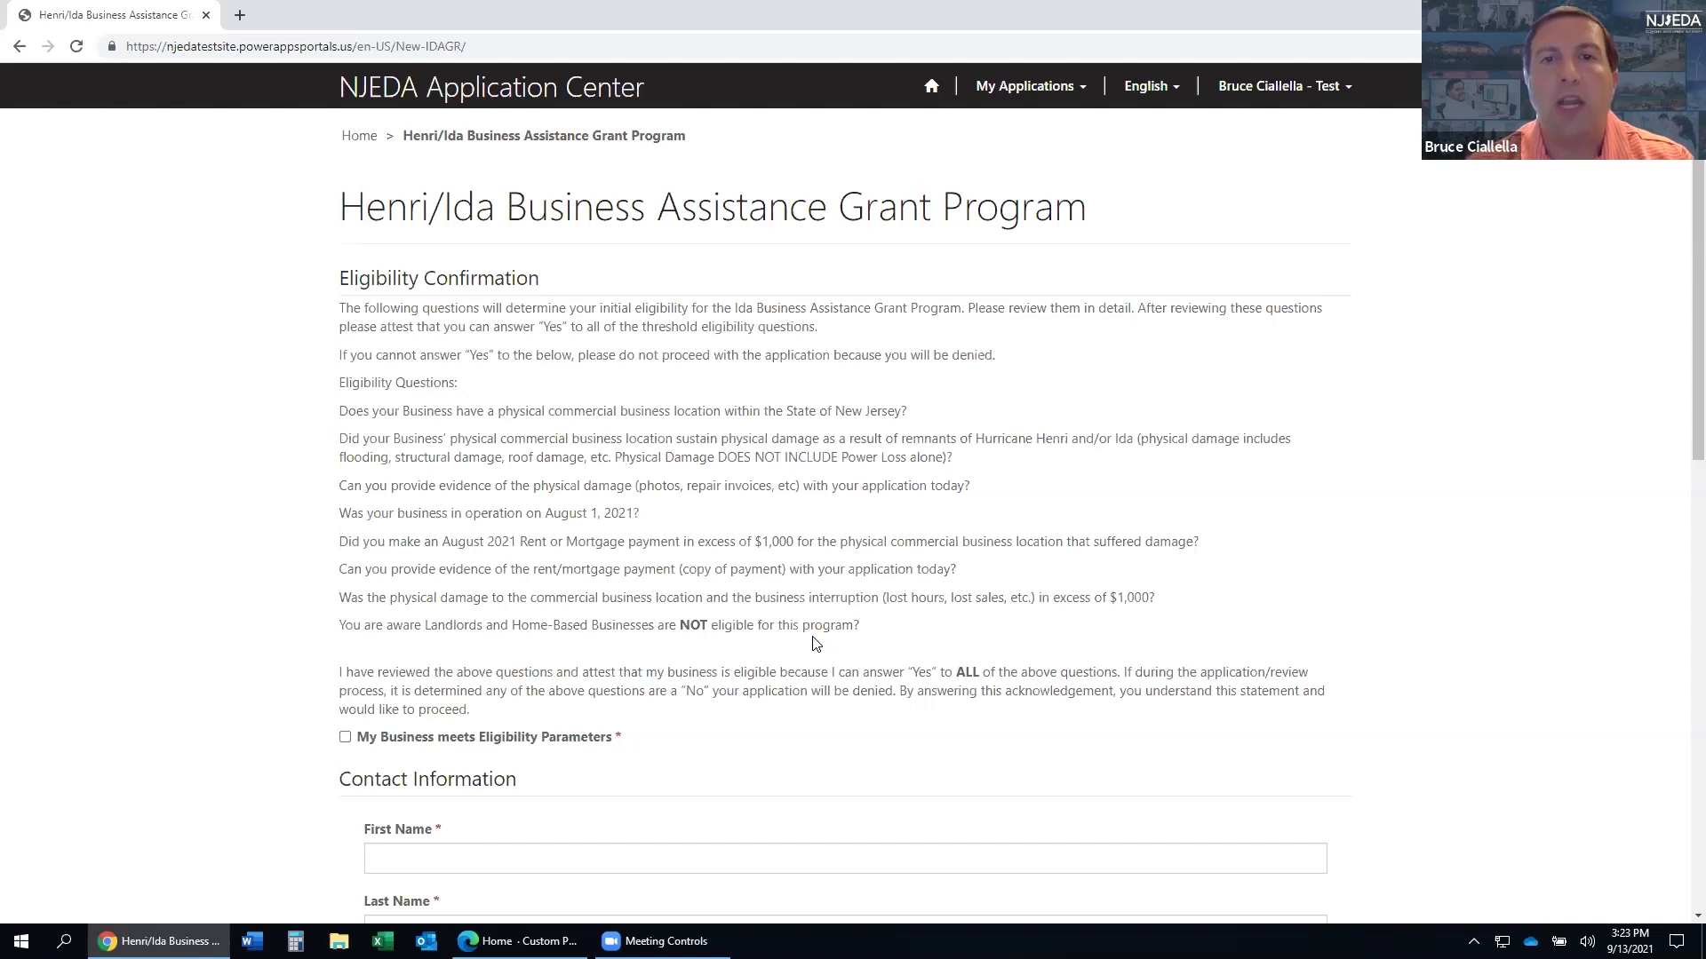
scroll(924, 649, "down", 2)
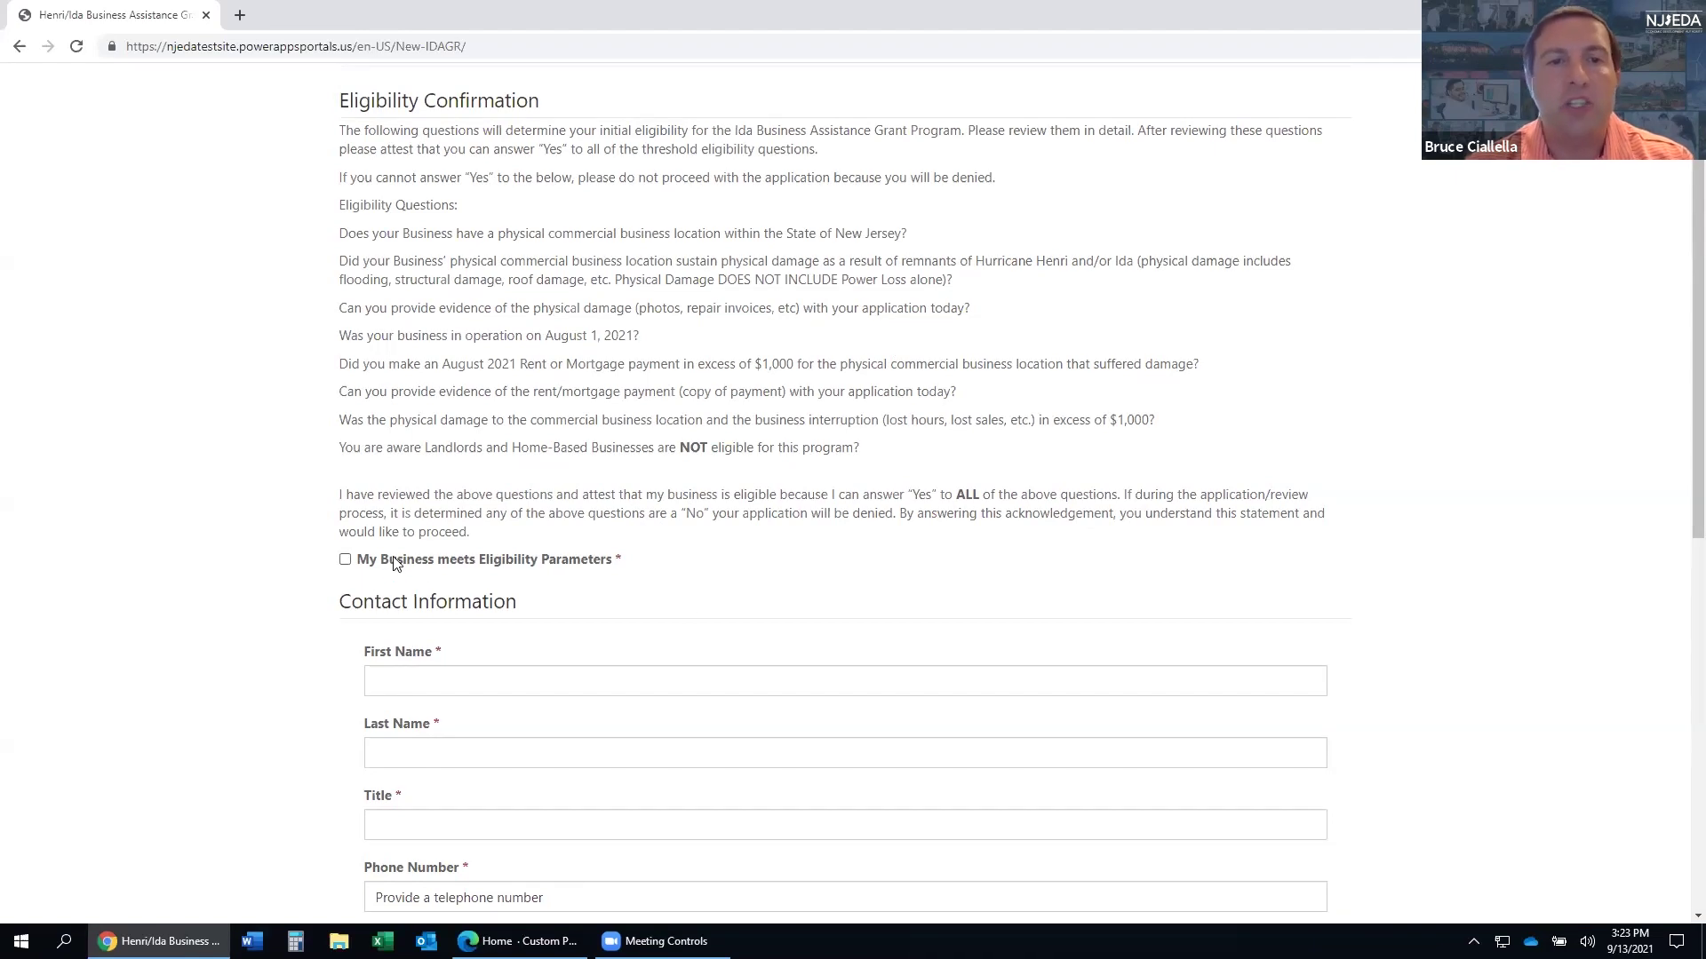
- Tick the attestation that the business meets the eligibility parameters
left_click(345, 560)
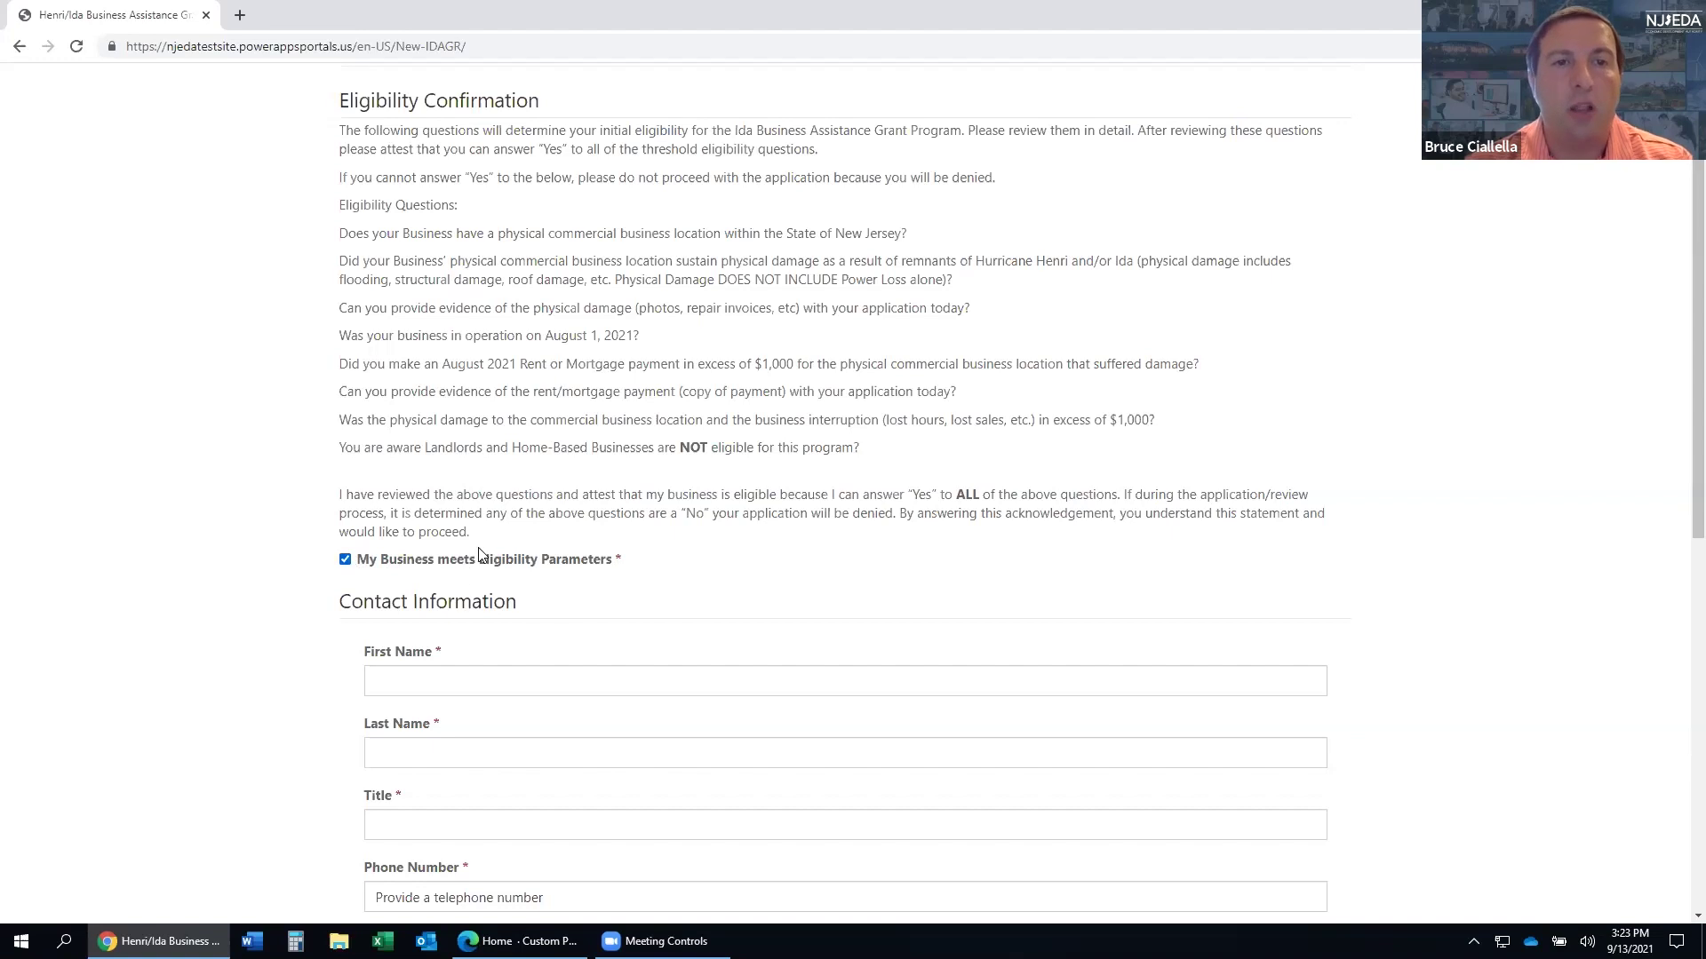
scroll(478, 553, "down", 2)
scroll(478, 554, "down", 2)
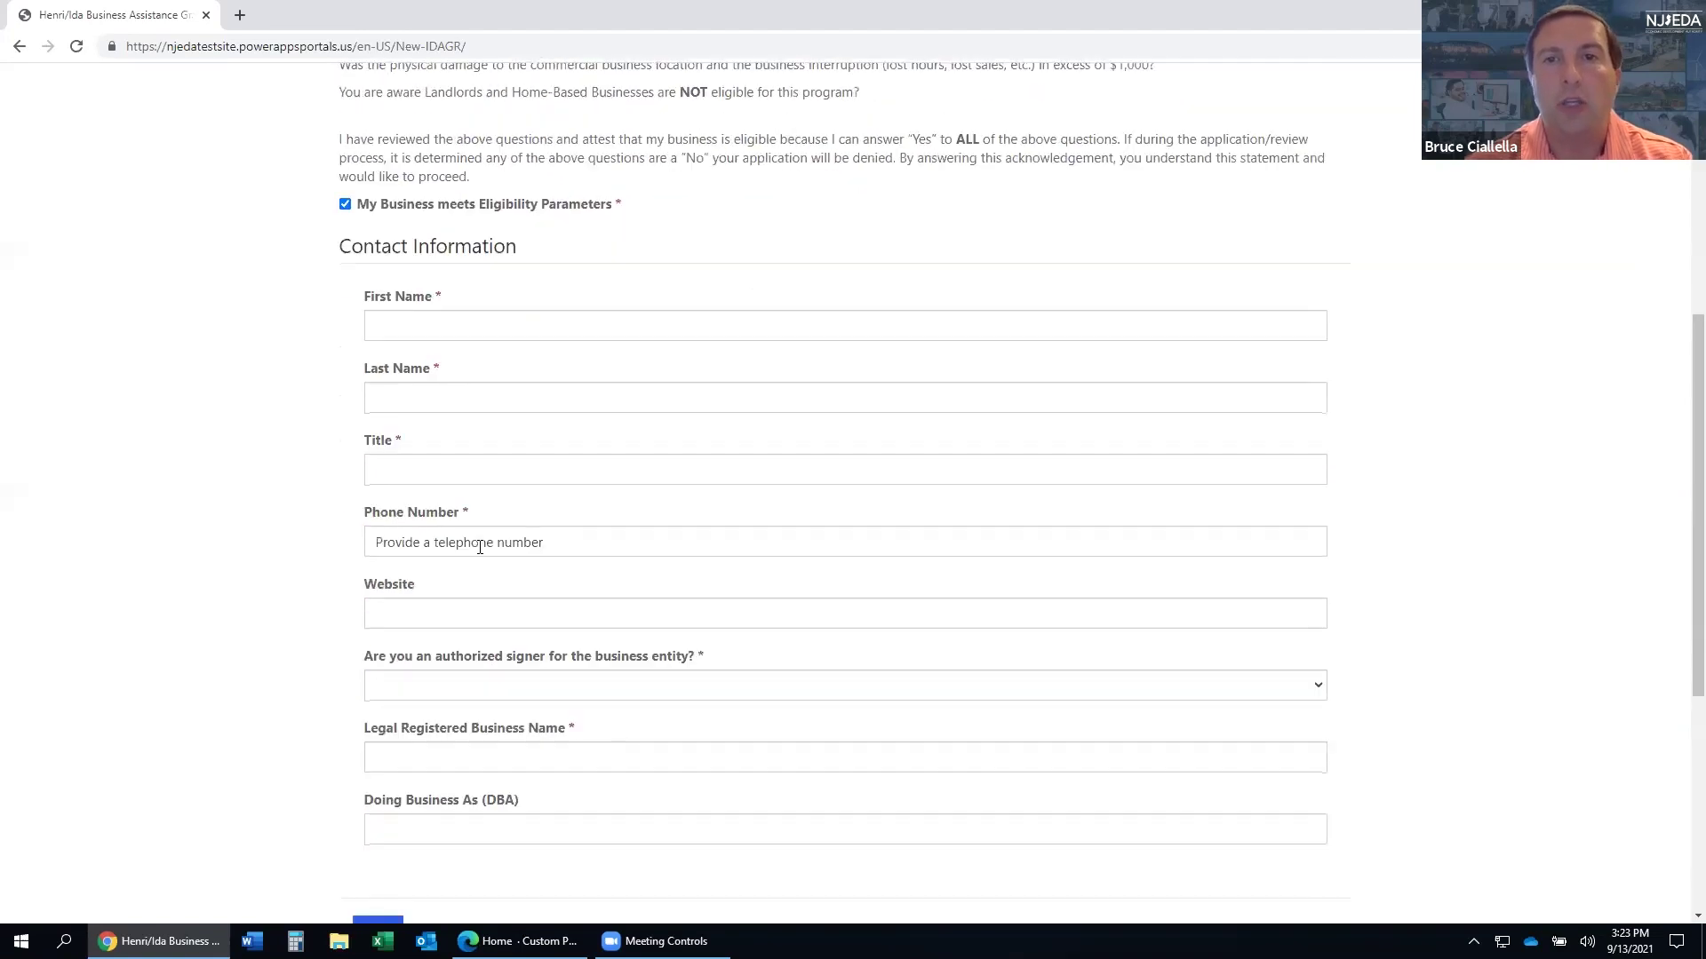
scroll(481, 545, "down", 1)
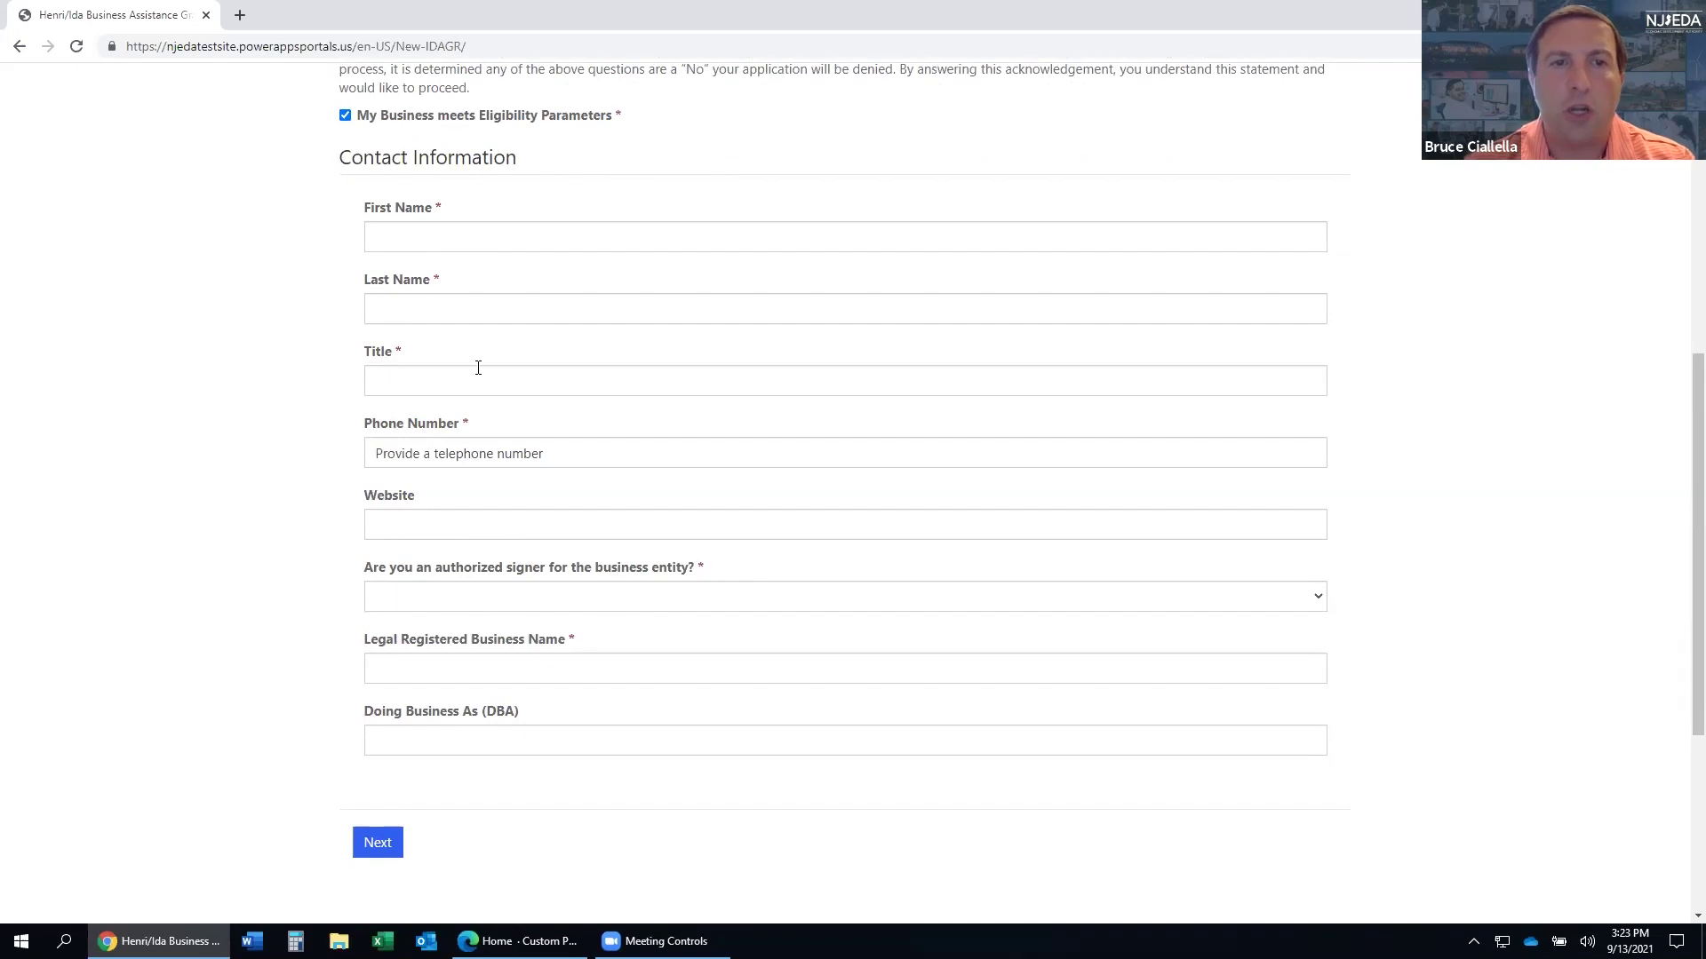
- Enter the contact's first and last name, title Tester and phone, and mark authorized signer Yes
left_click(475, 231)
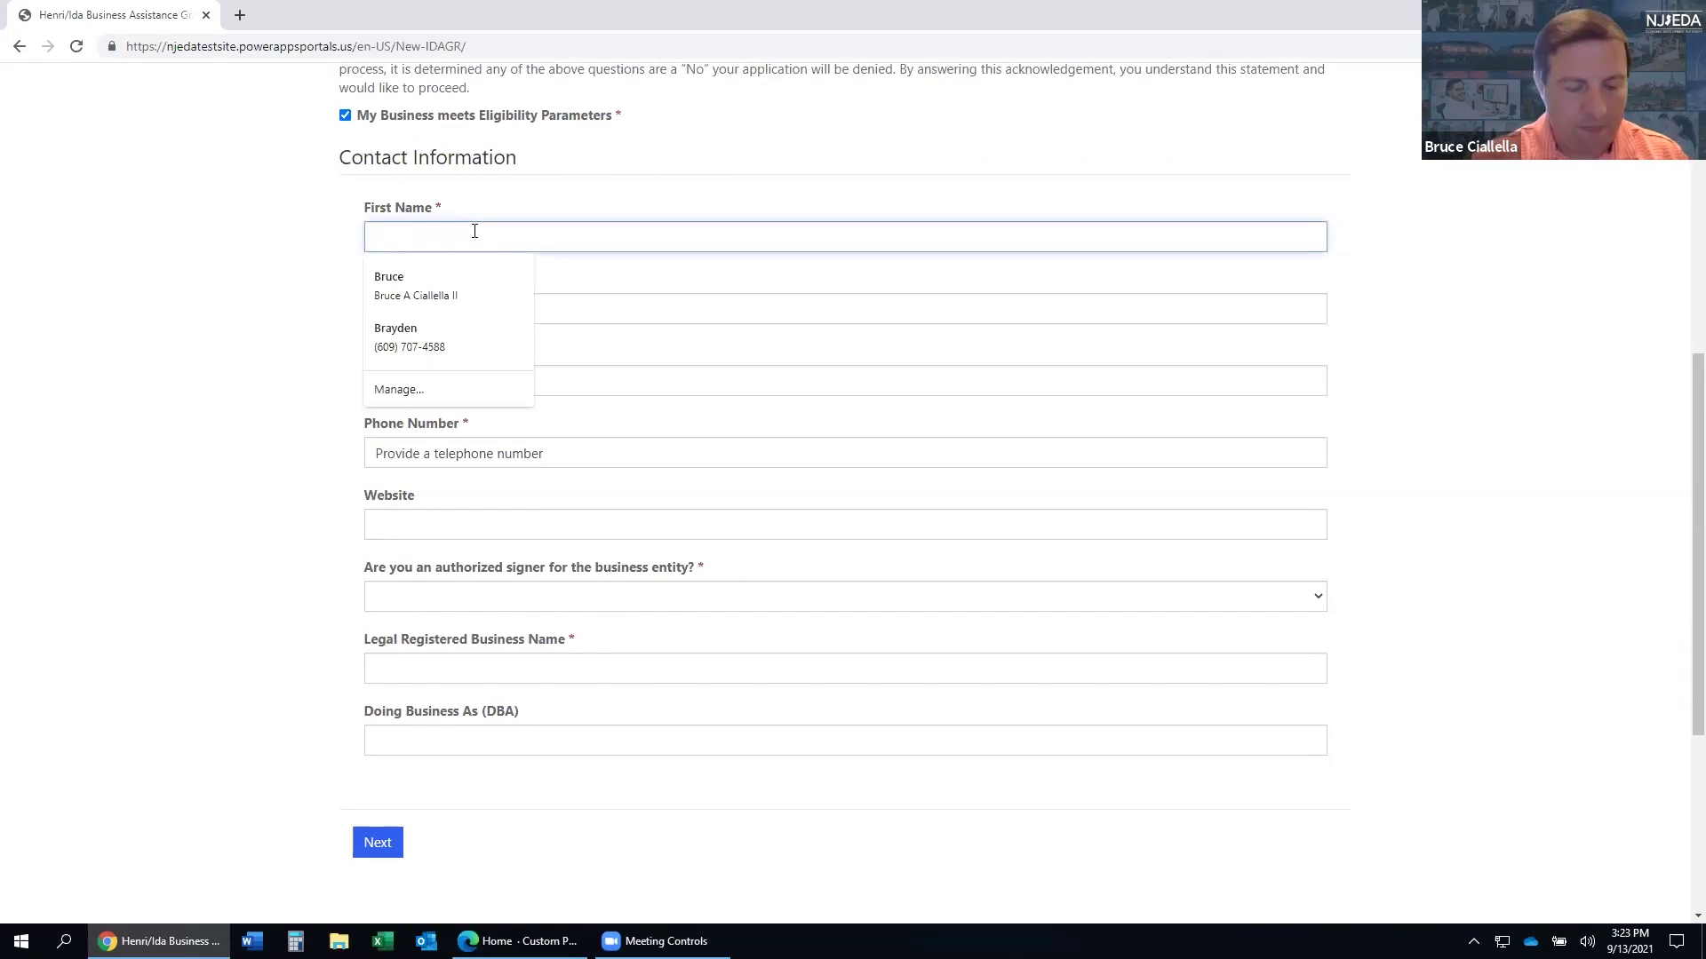
type("Test")
key("Tab")
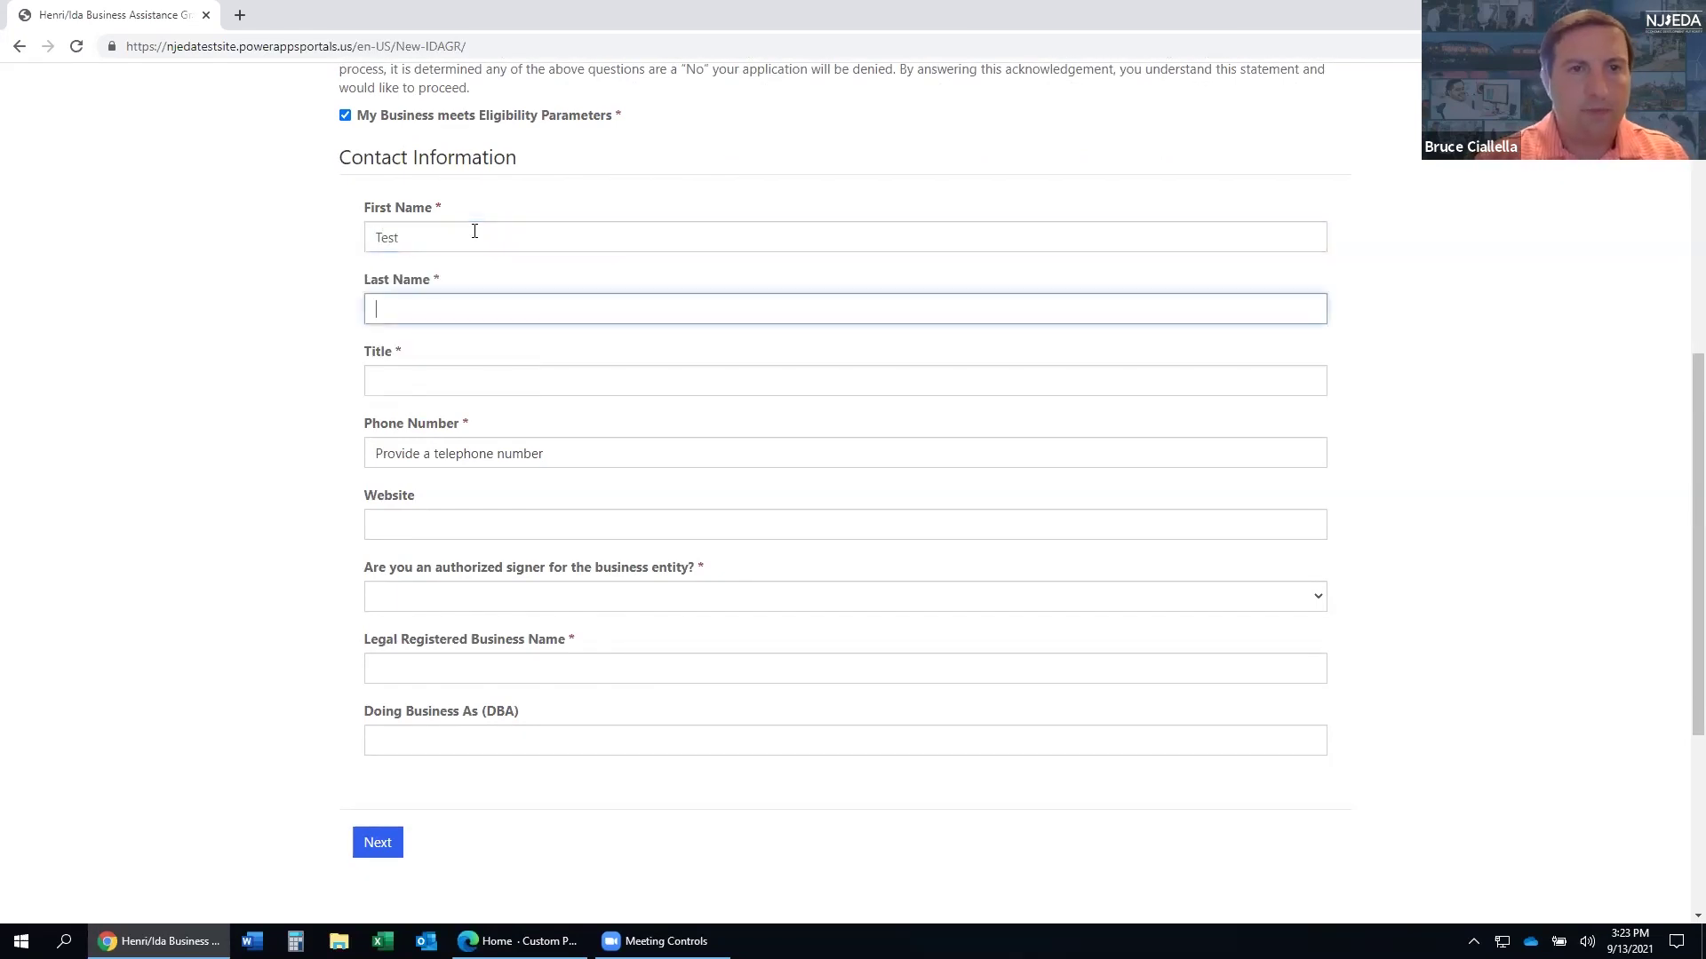
type("Name")
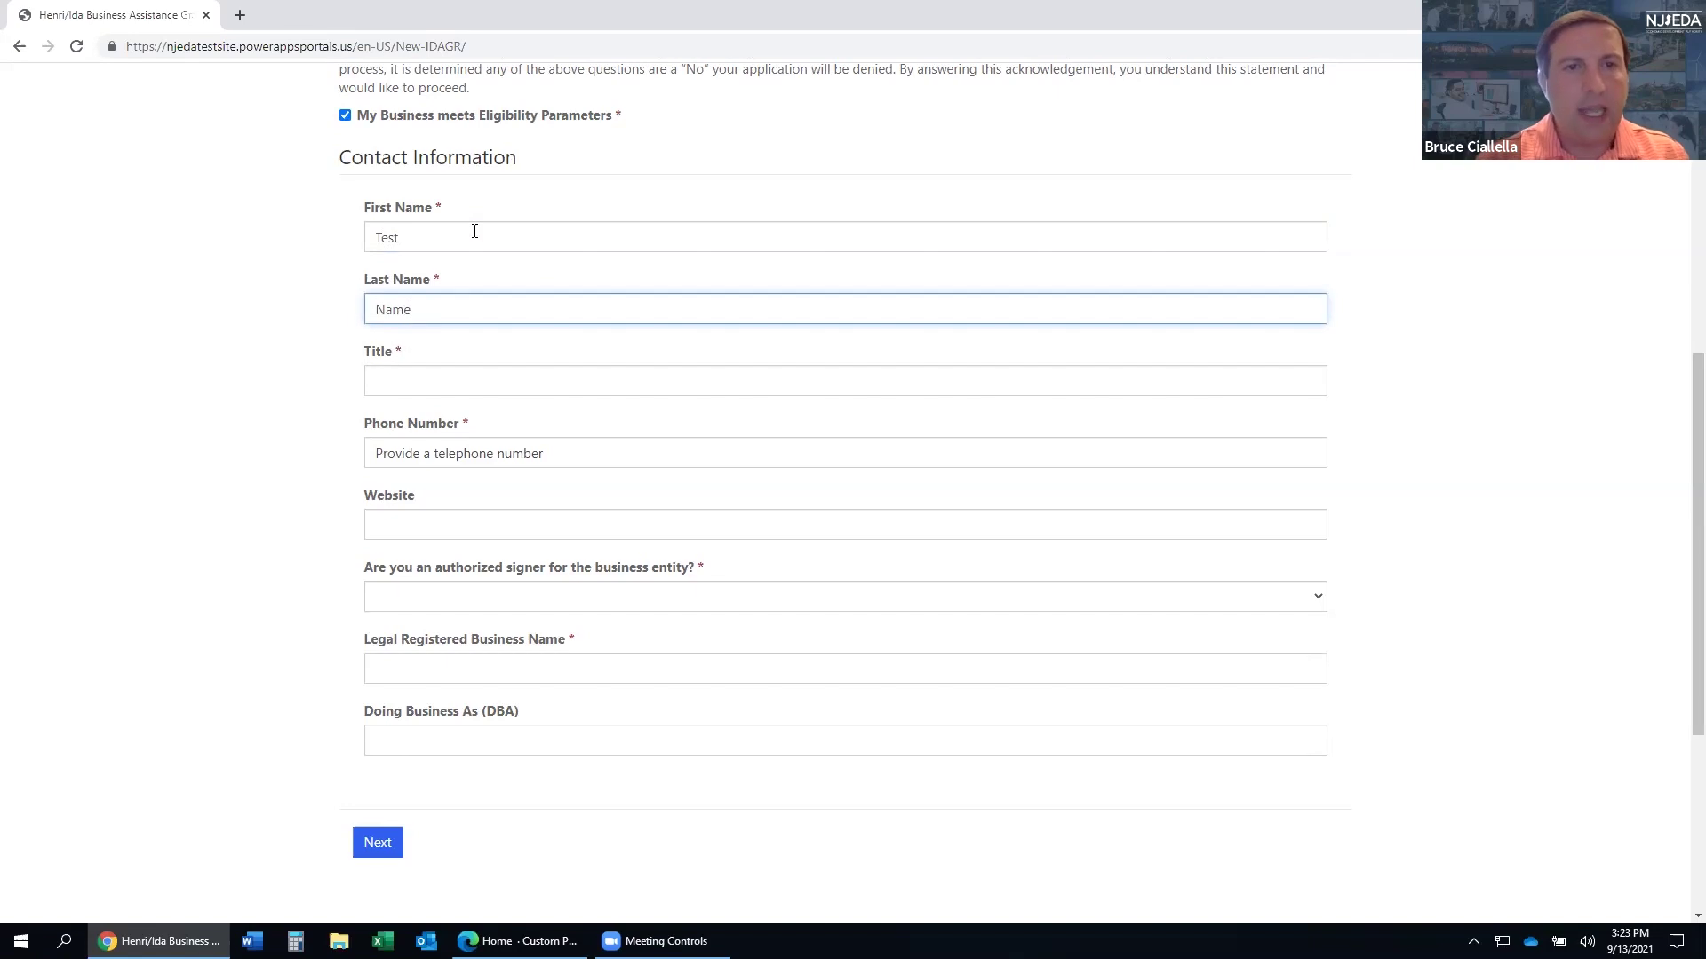
key("Tab")
type("Te")
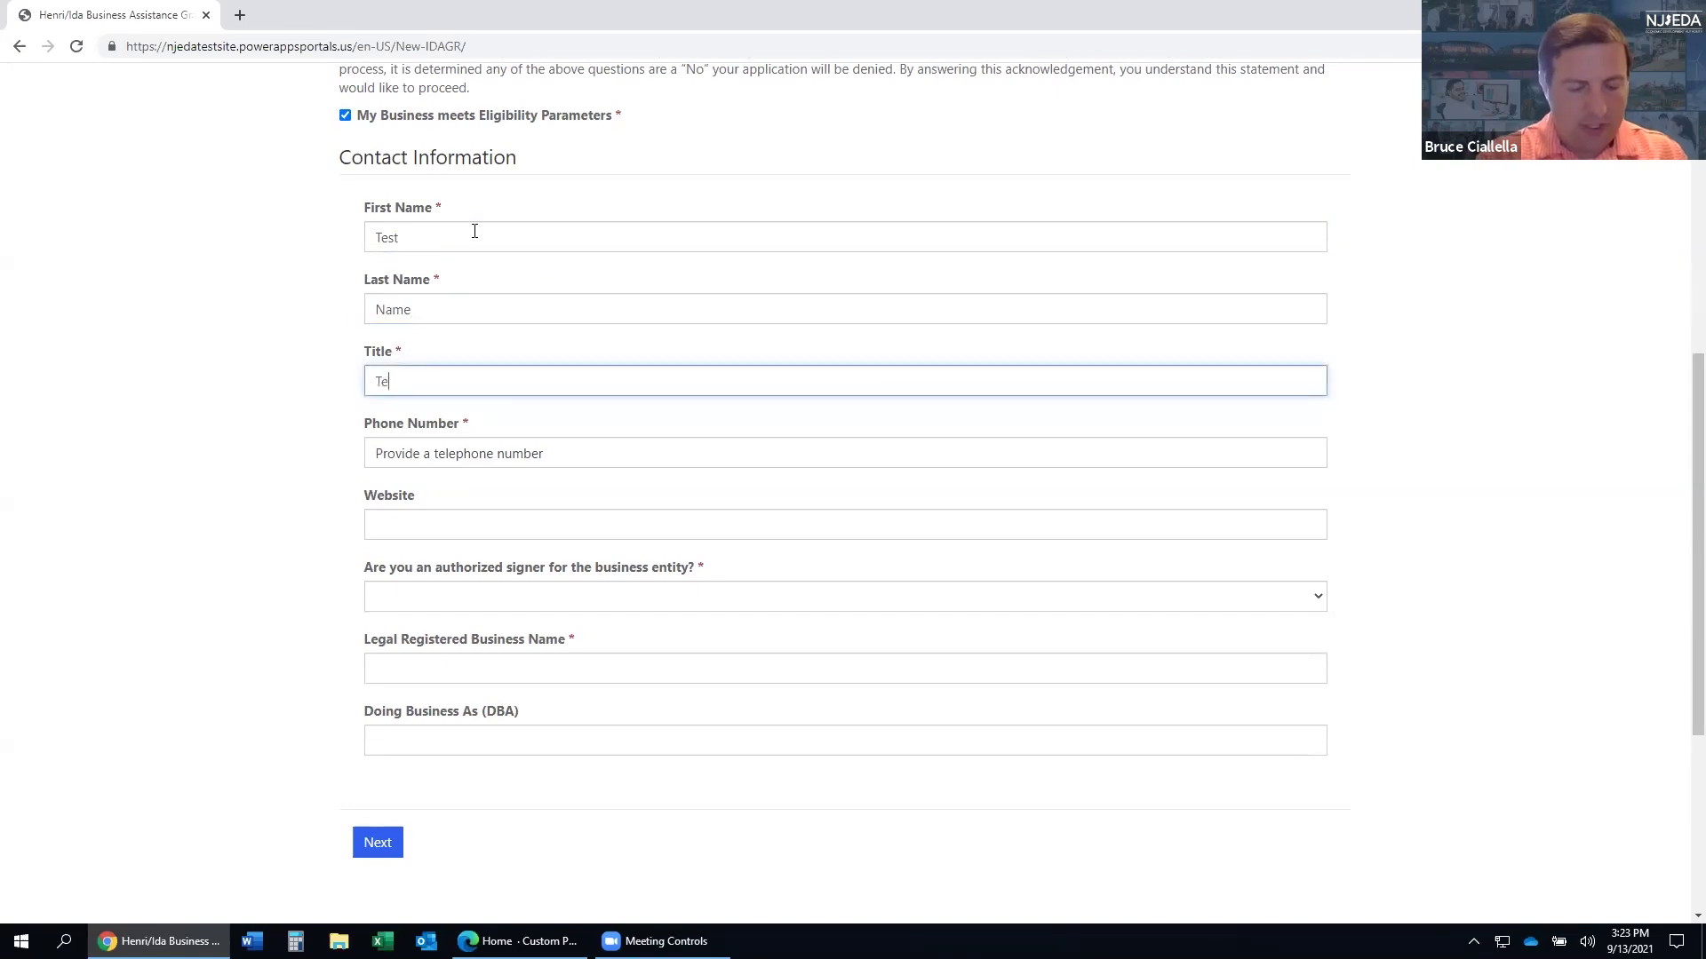
type("ster")
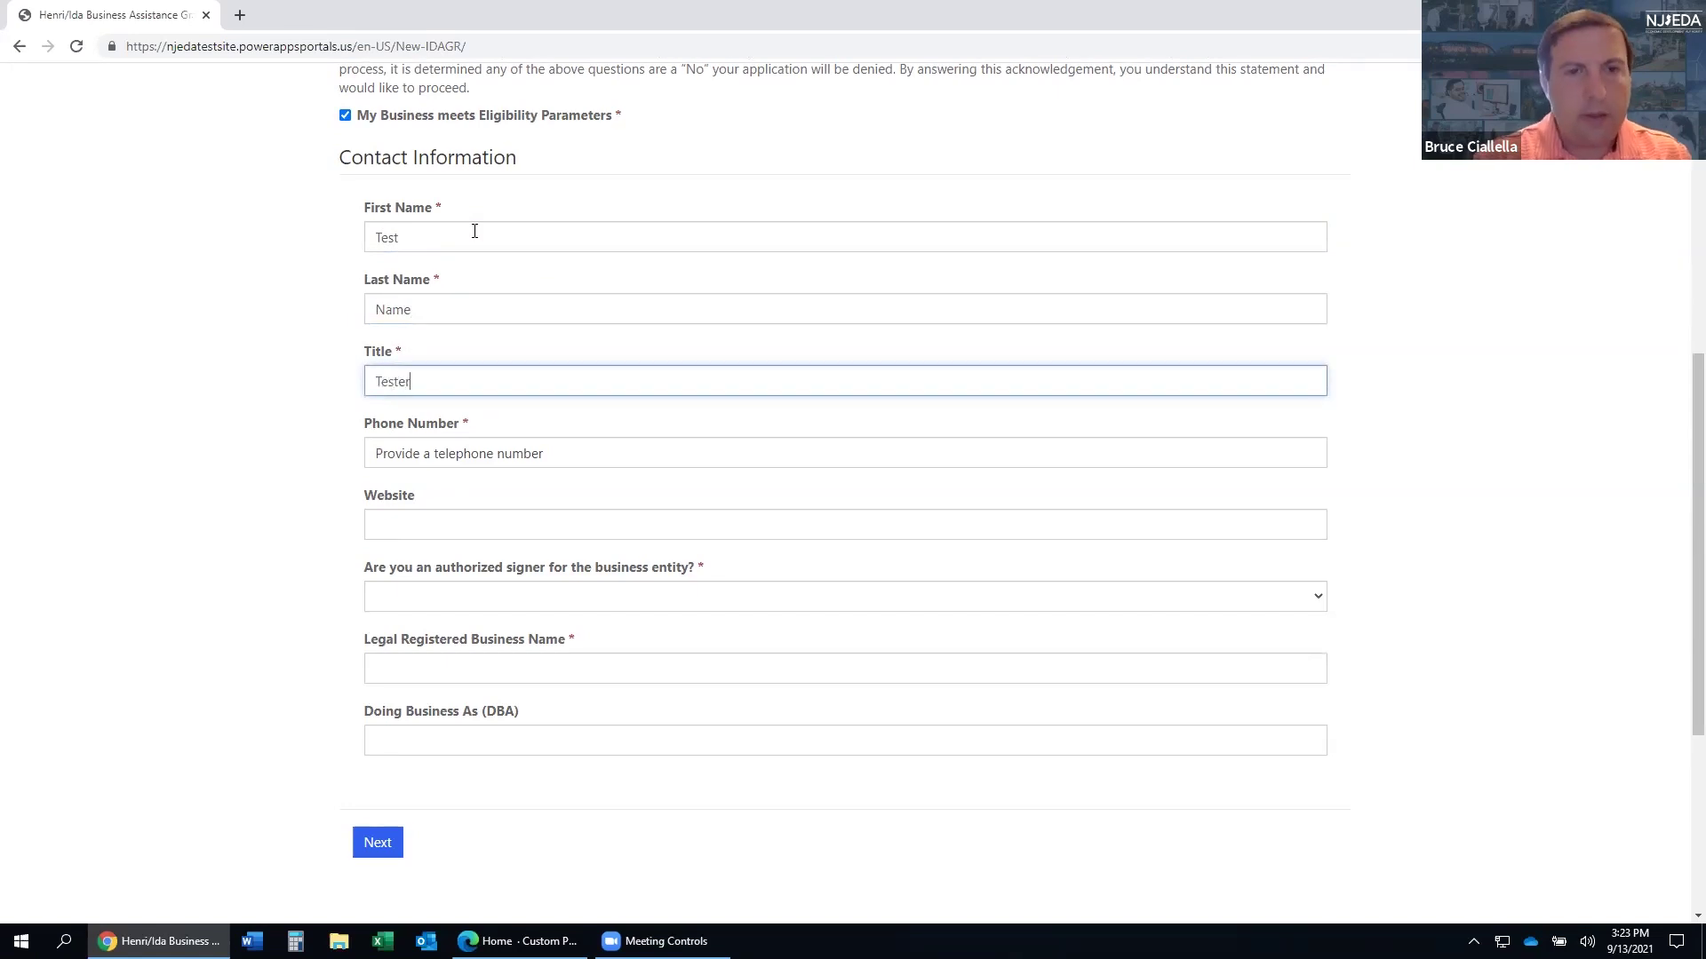
key("Tab")
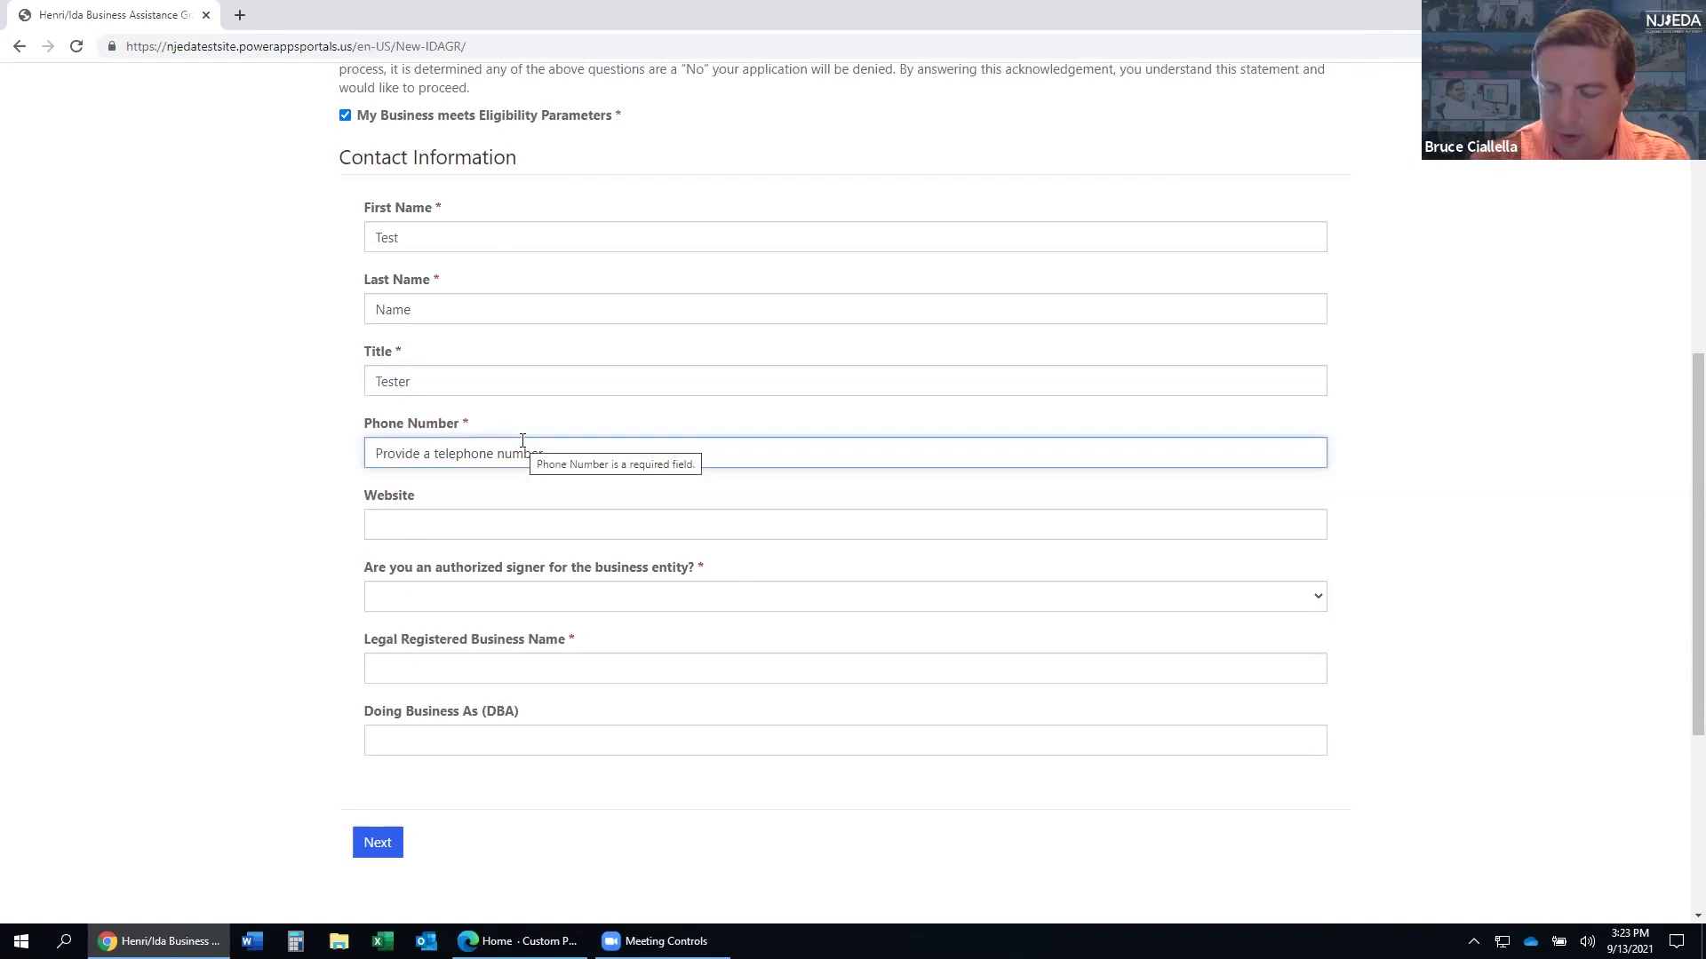
type("(111) 111-1111")
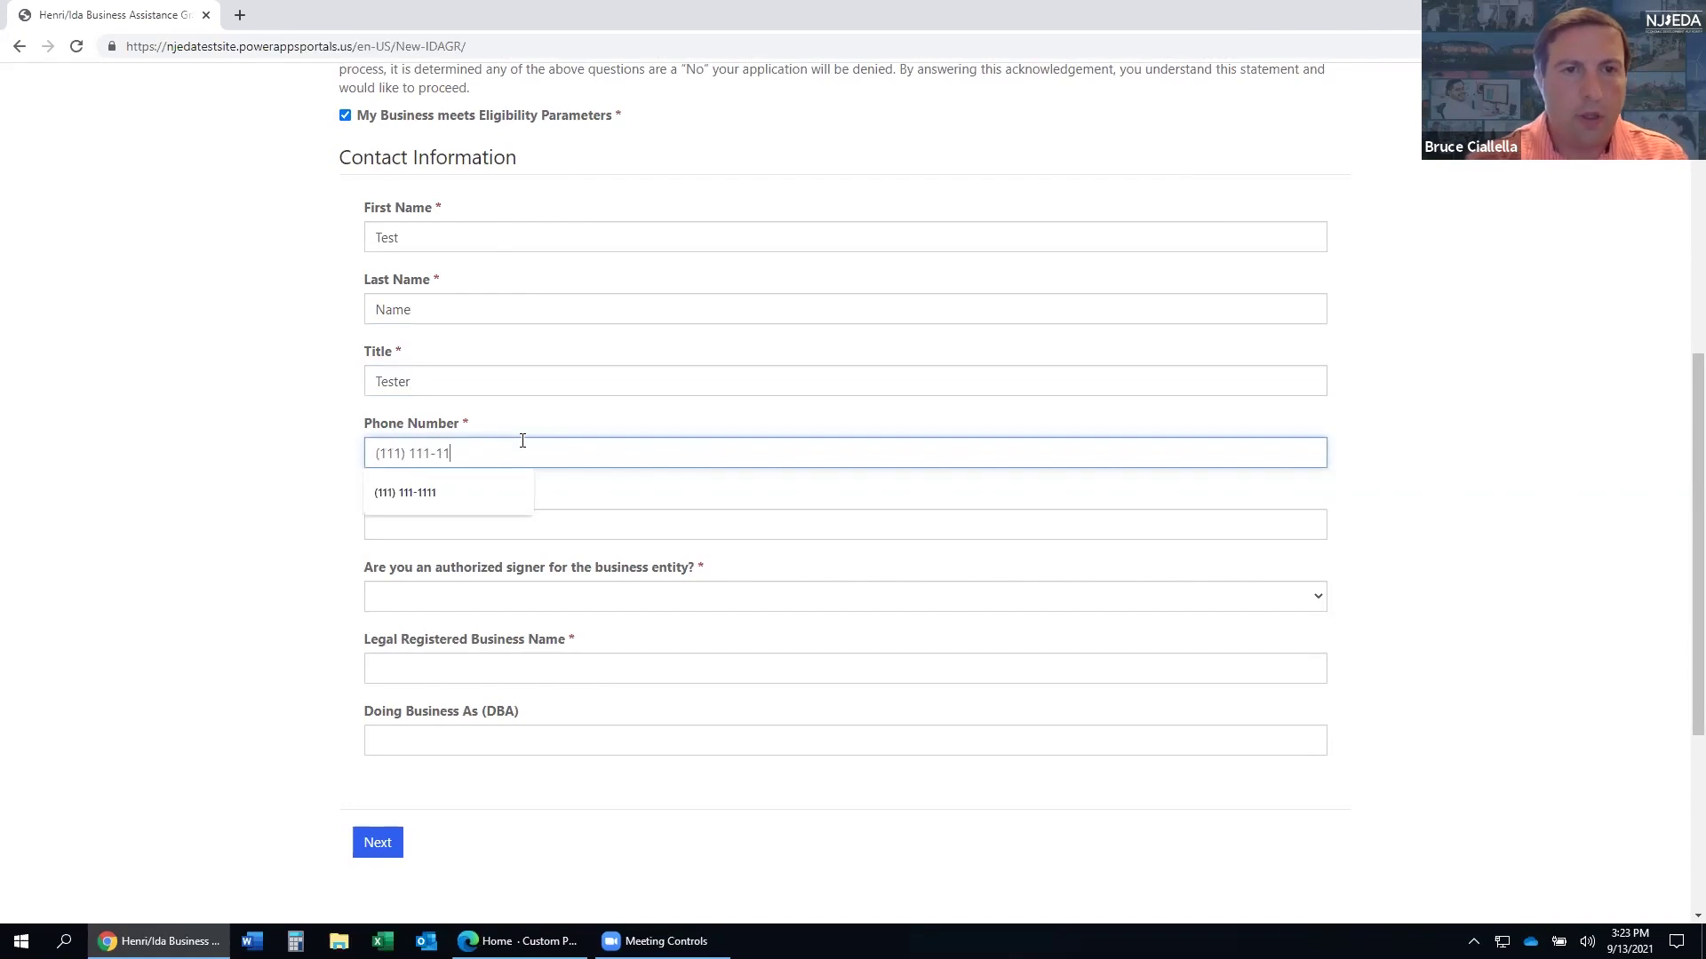
key("Tab")
key("Tab")
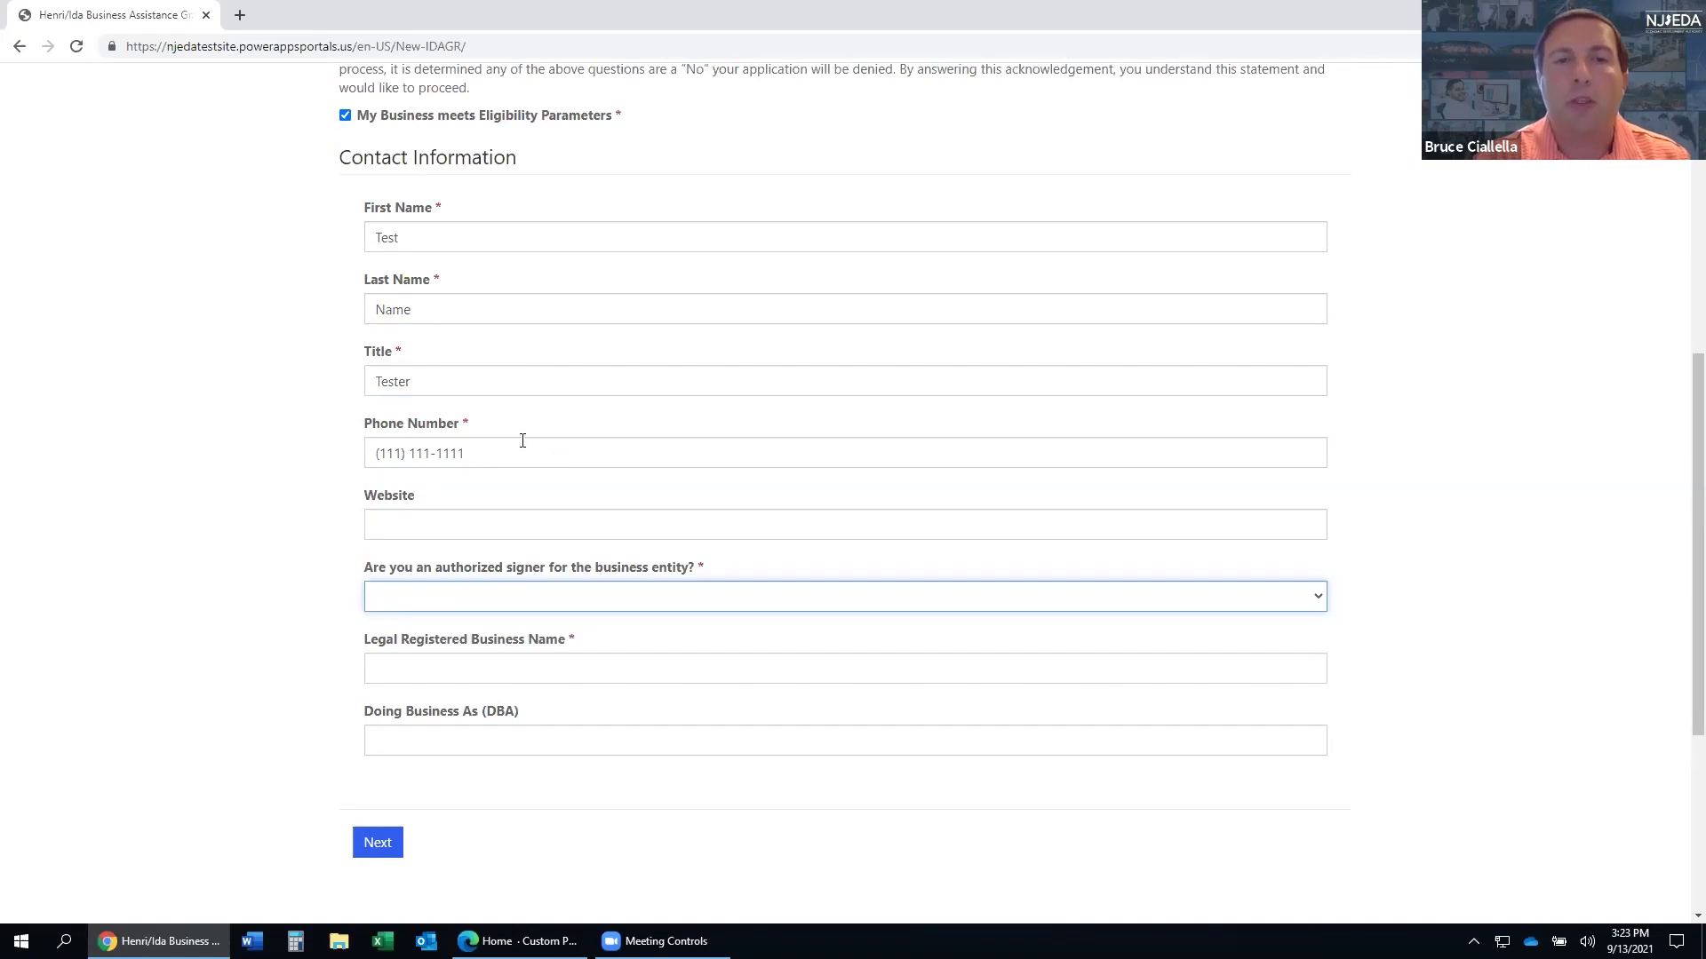
key("y")
key("Tab")
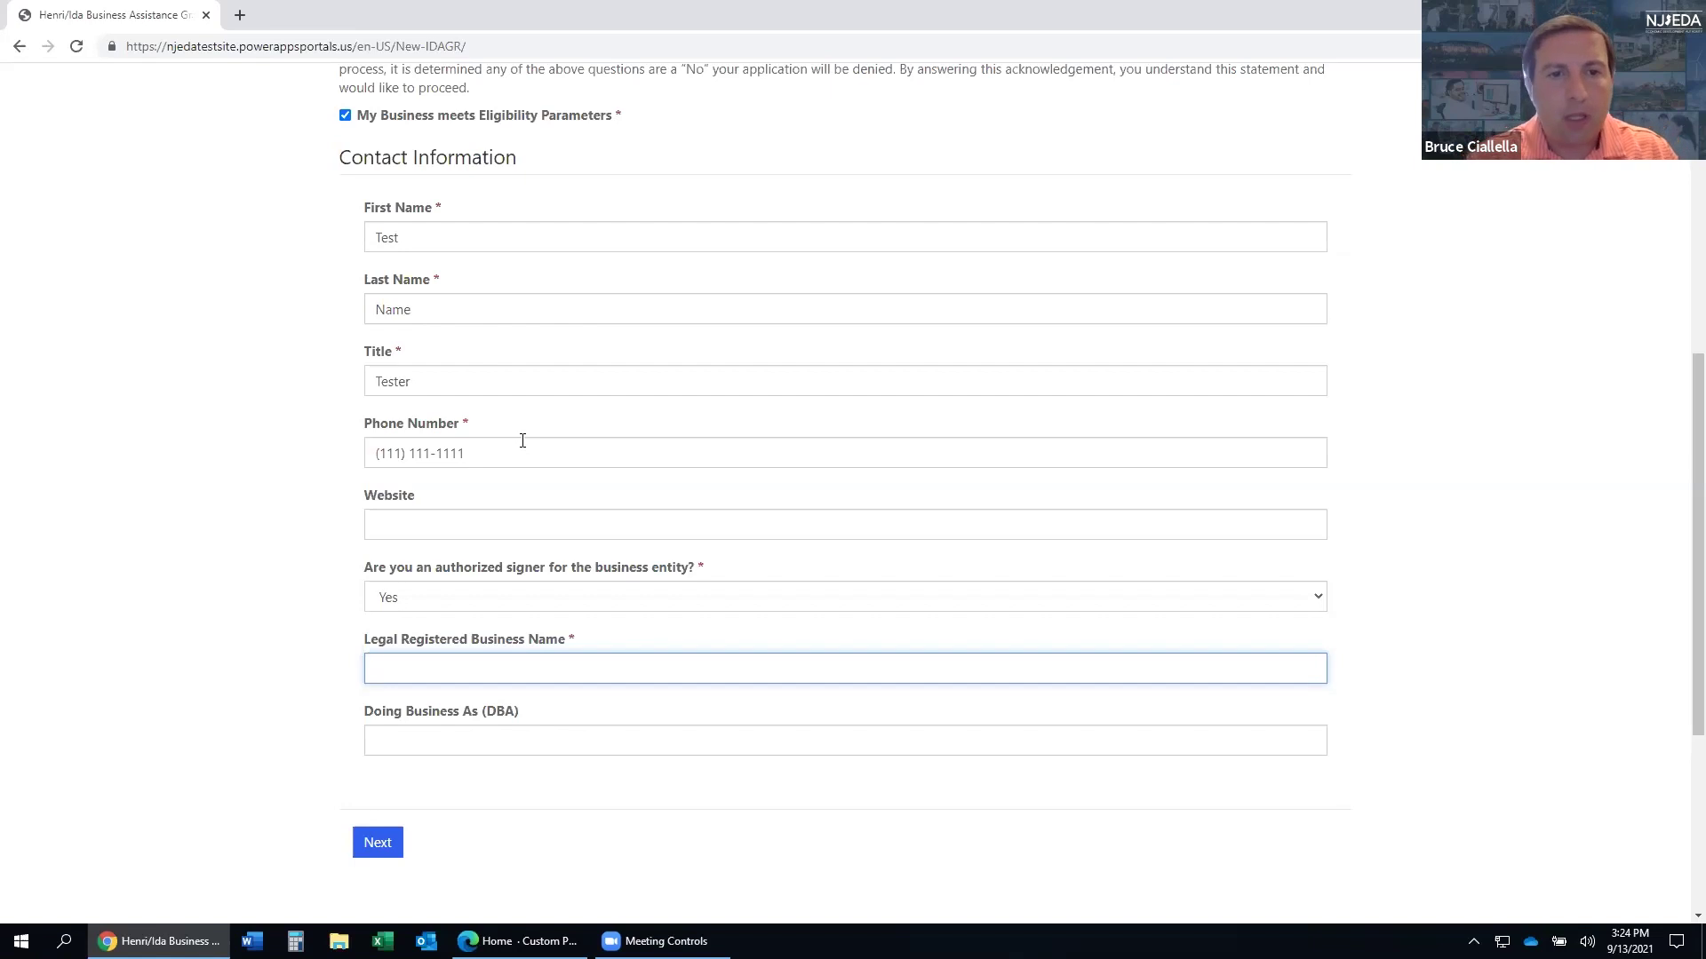
- Enter 'Test Account v3' as the legal registered business name and continue to Business Address
type("Test Accoutn")
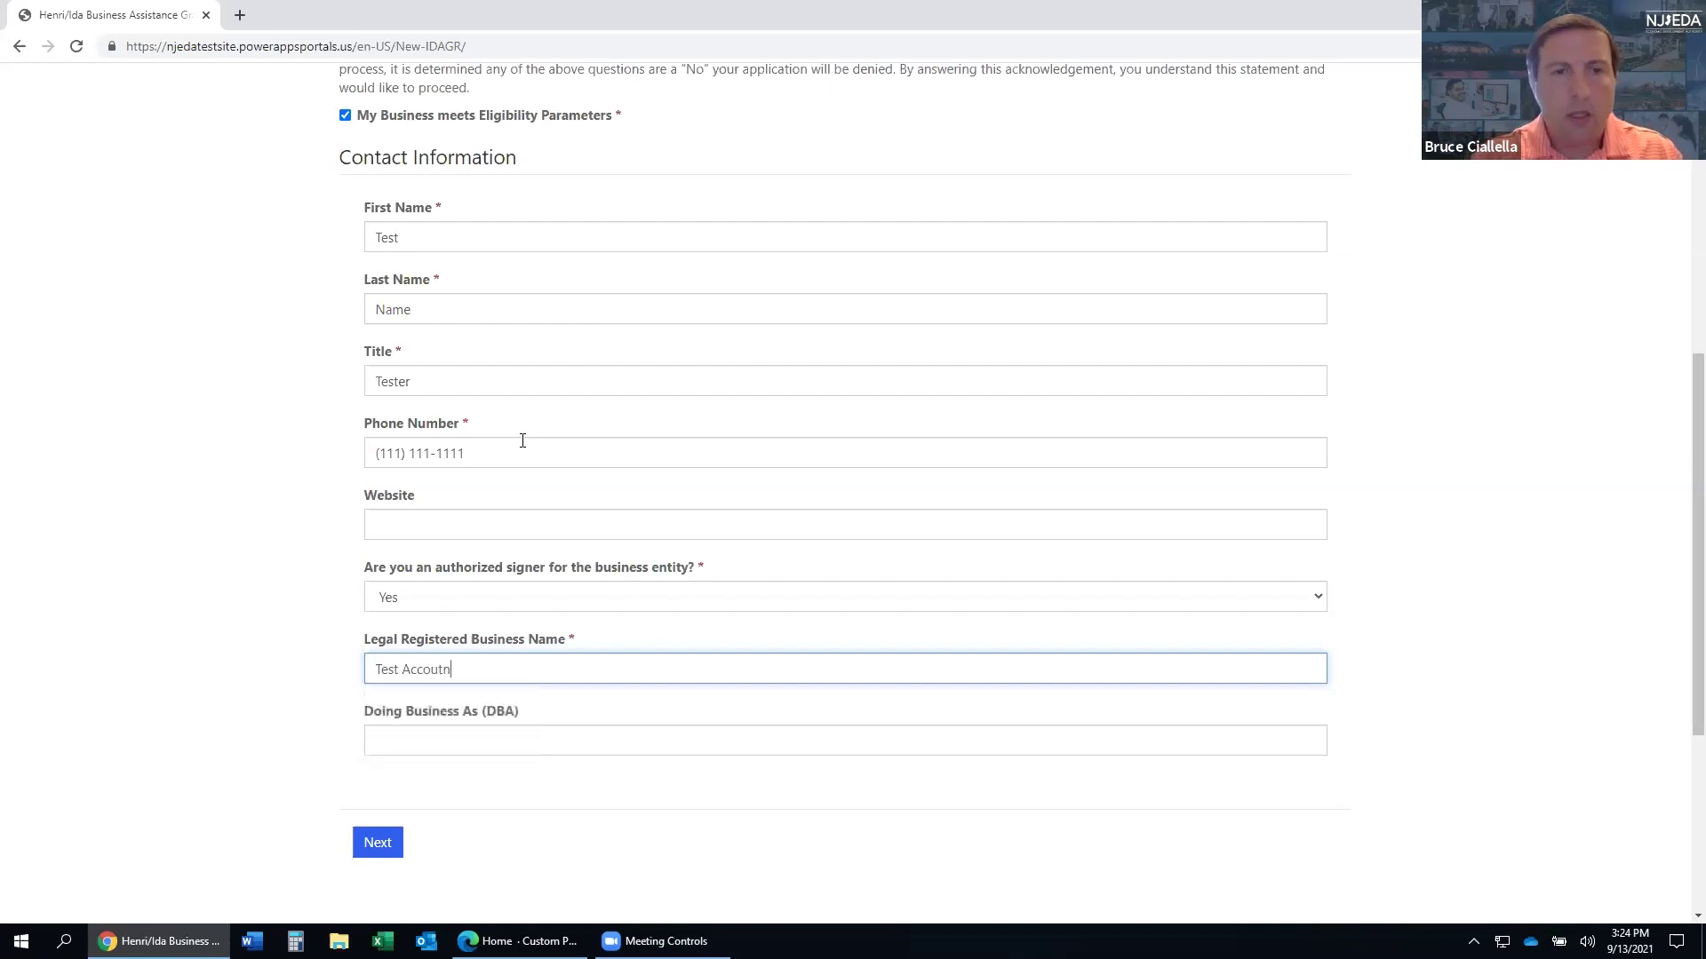
key("BackSpace")
type("nt ")
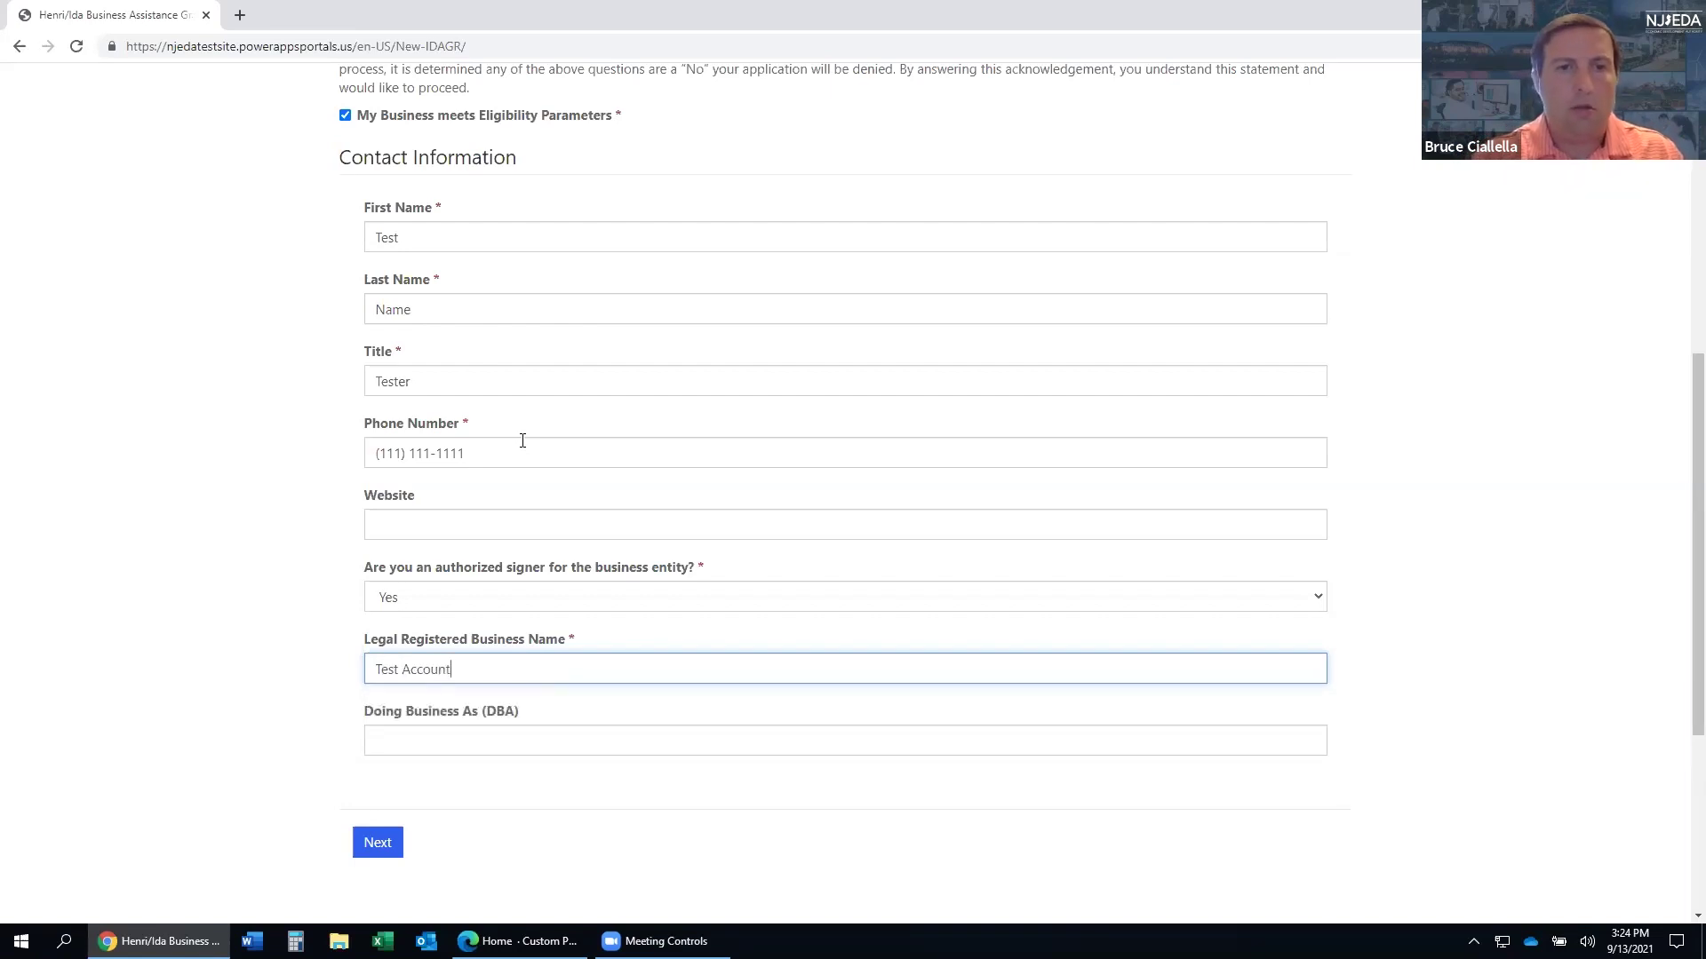
type("v3")
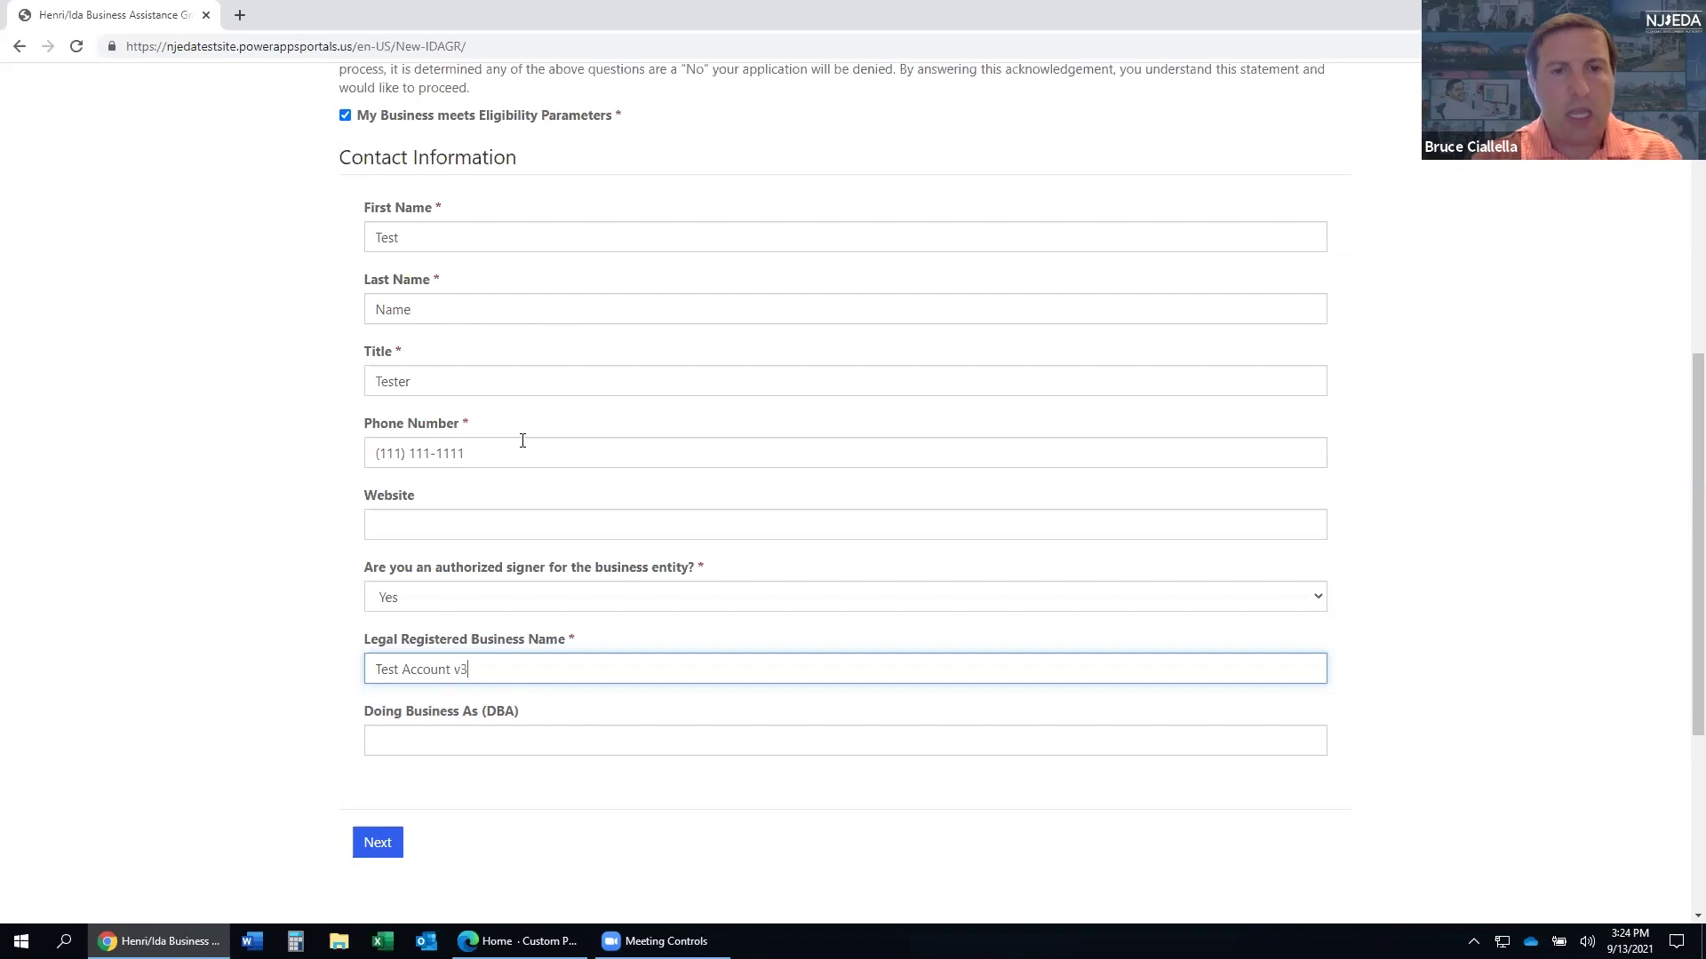
key("Tab")
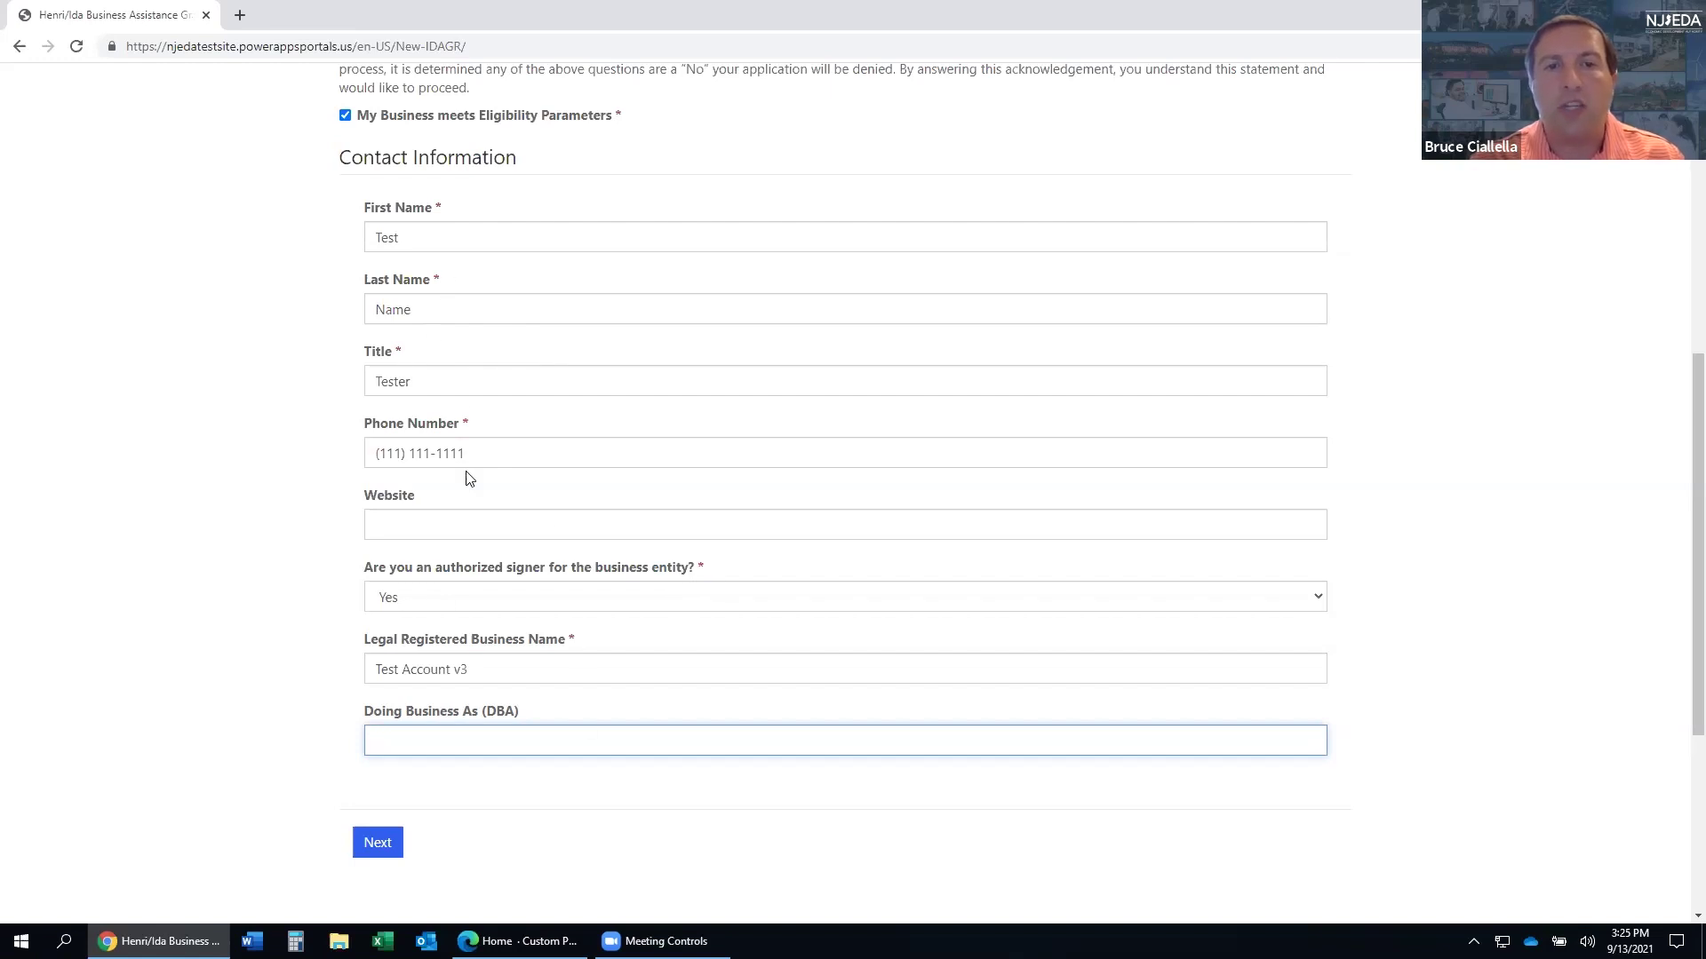
left_click(385, 850)
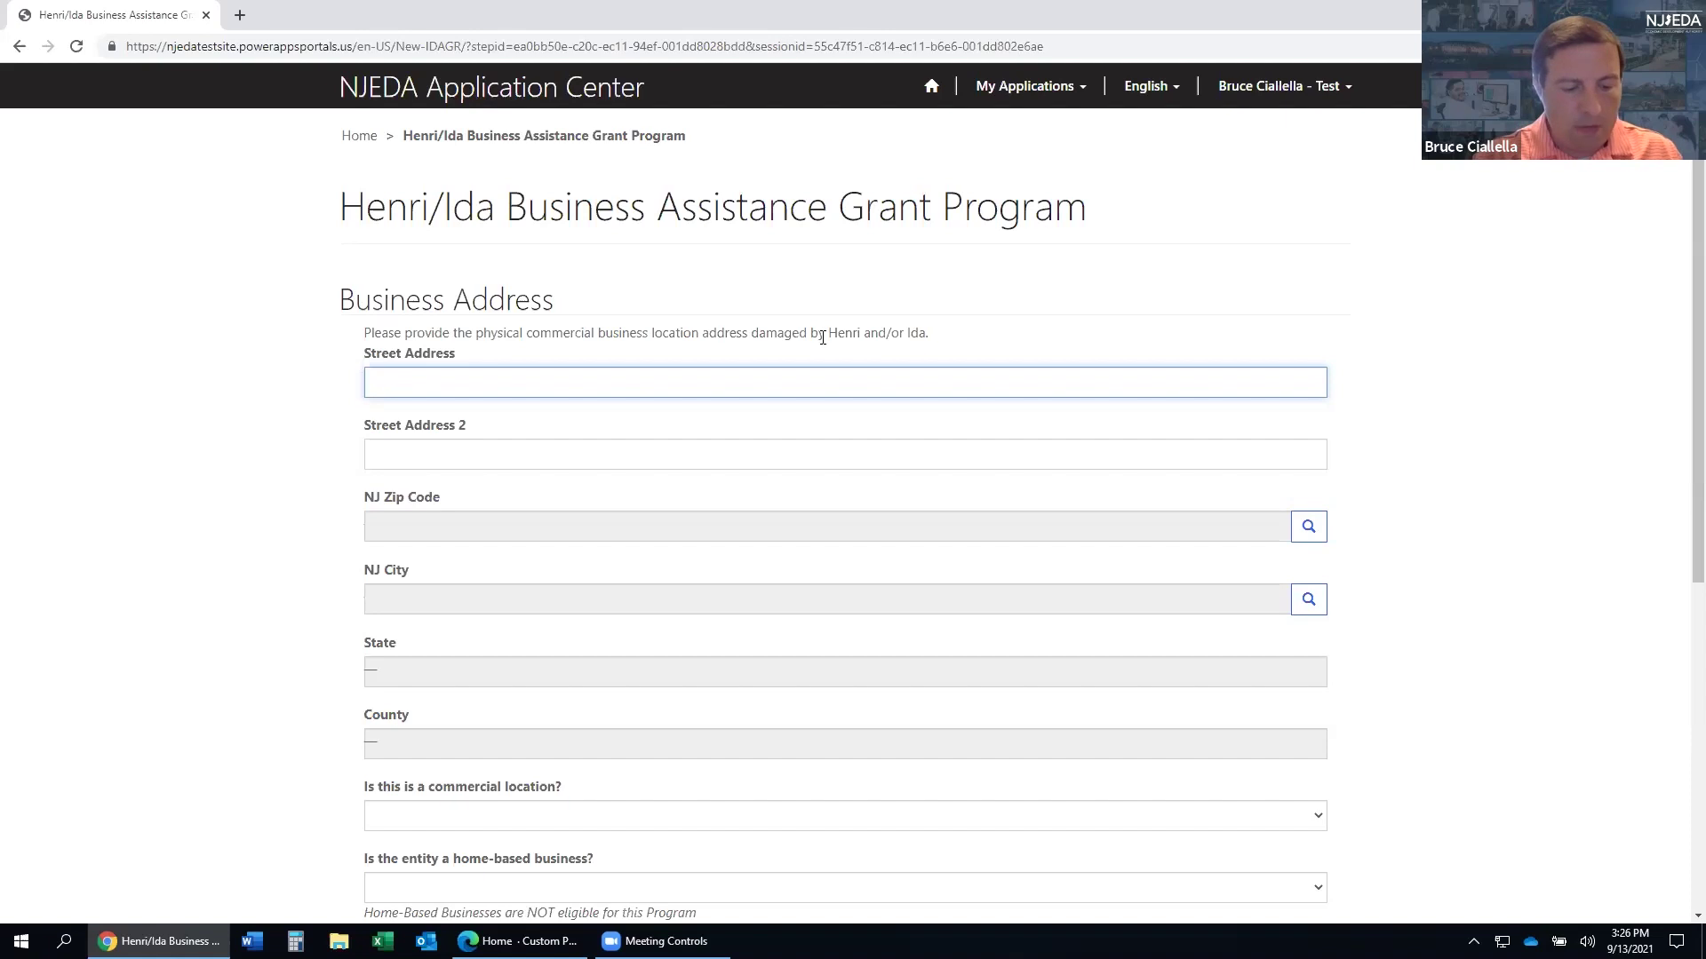
type("36 West ")
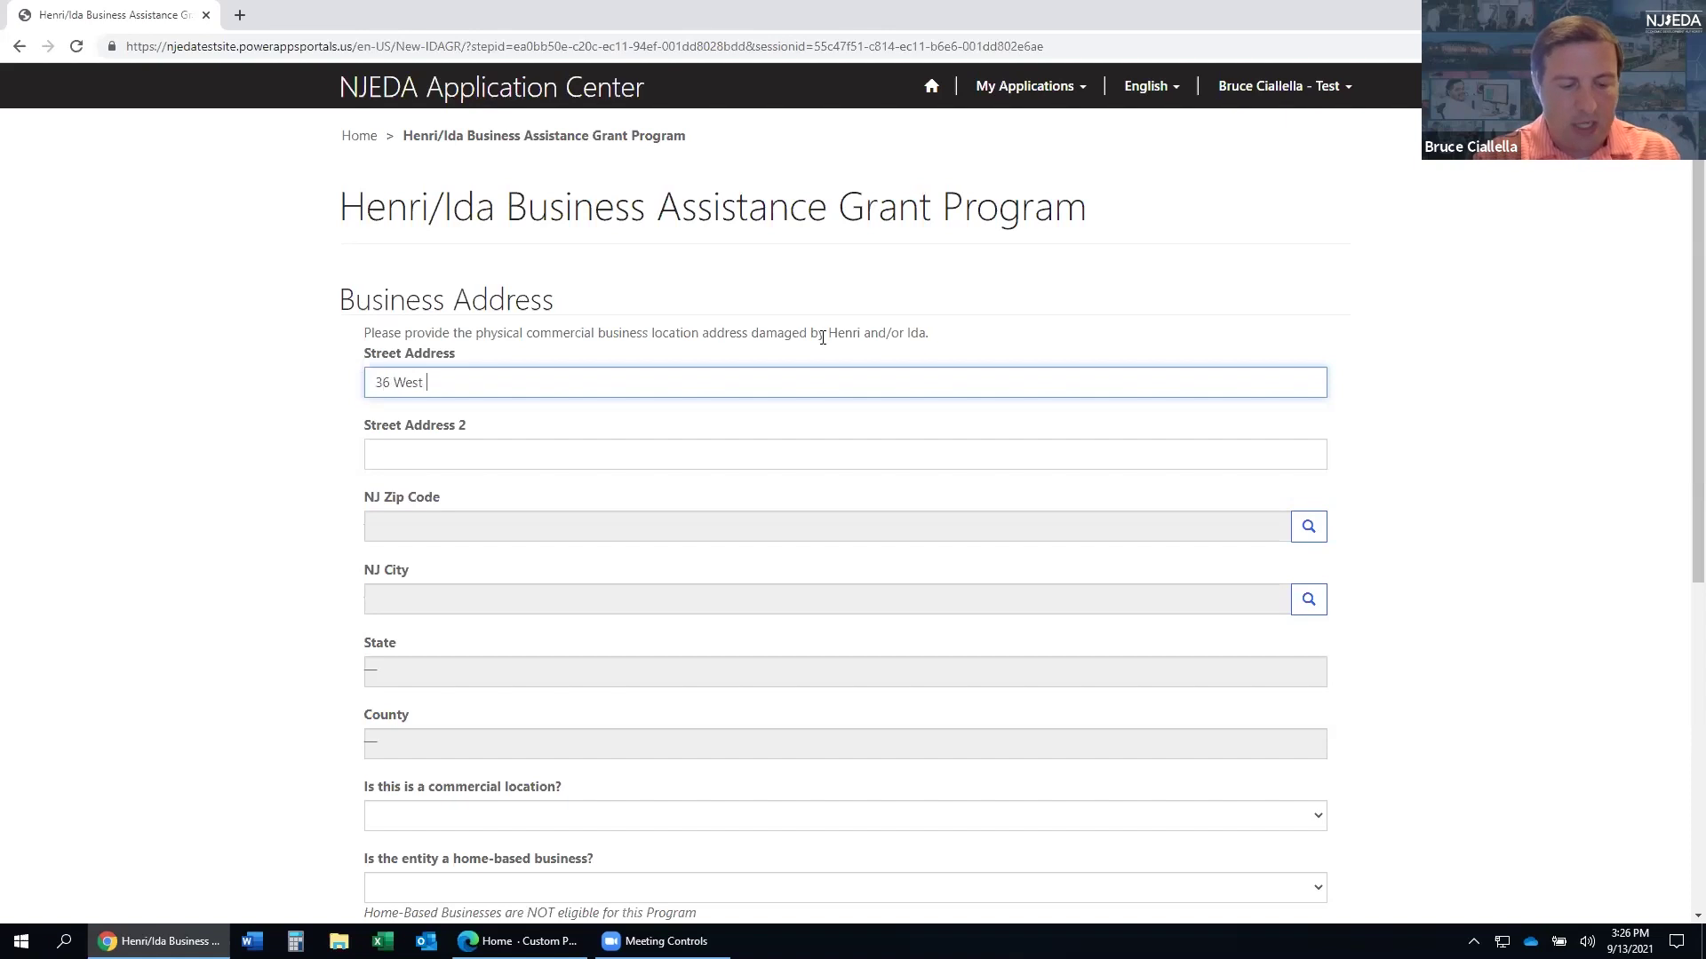
type("State")
key("Tab")
key("Tab")
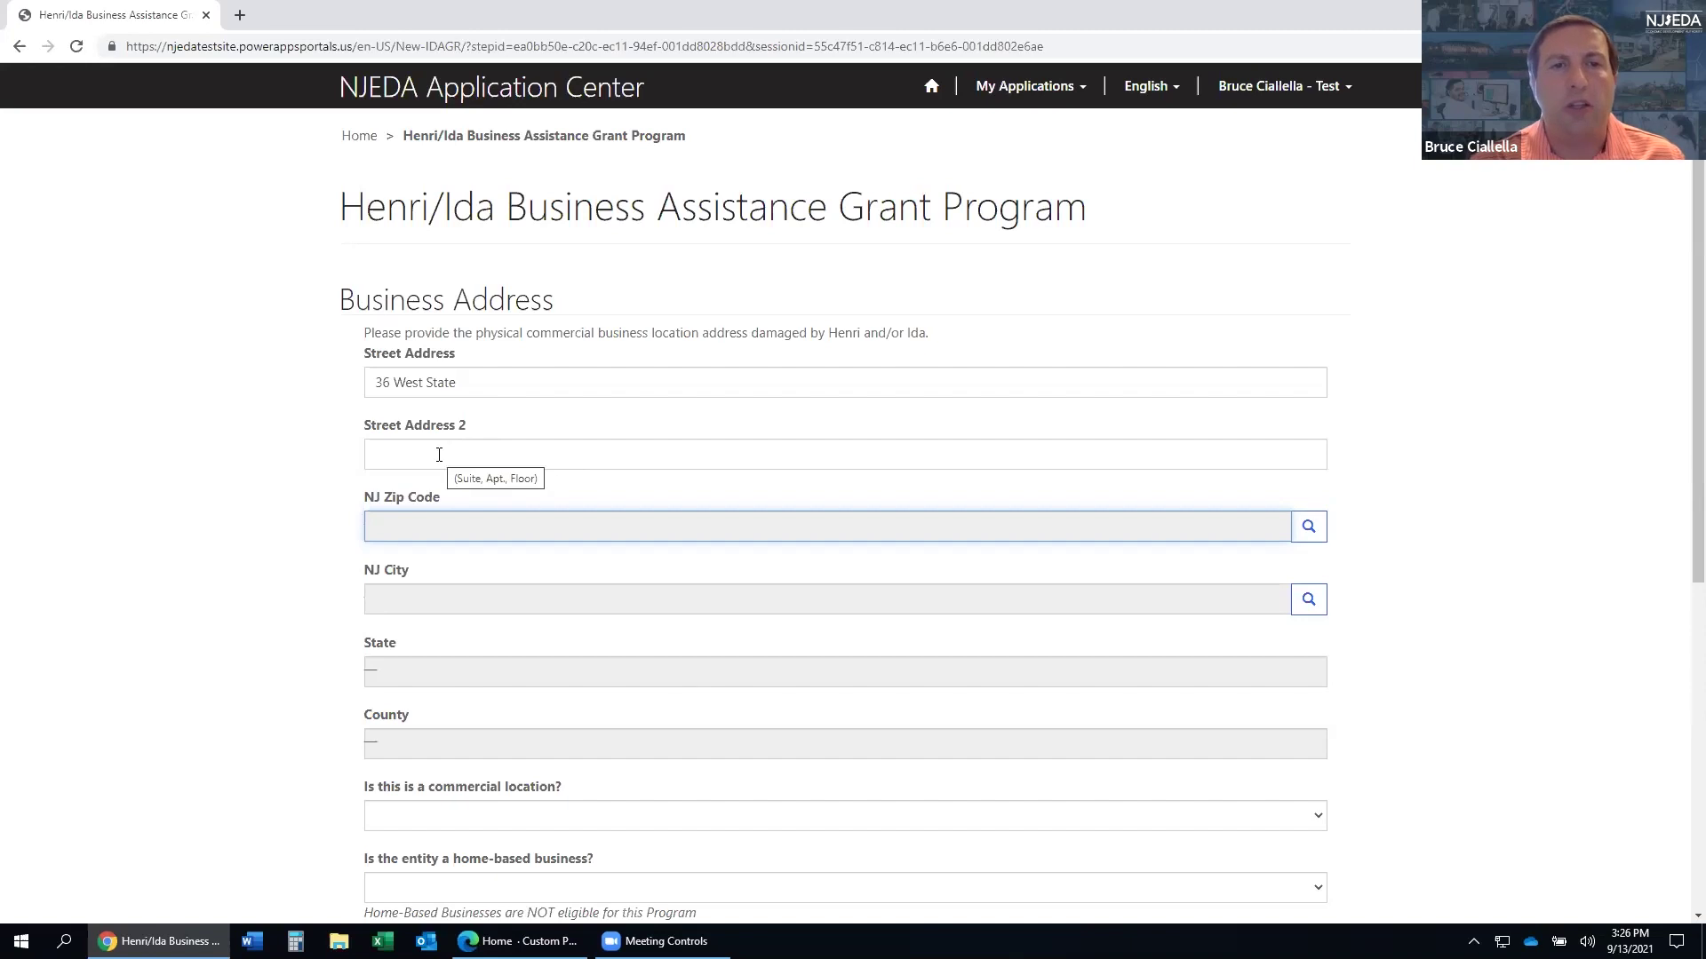
left_click(497, 381)
type("St")
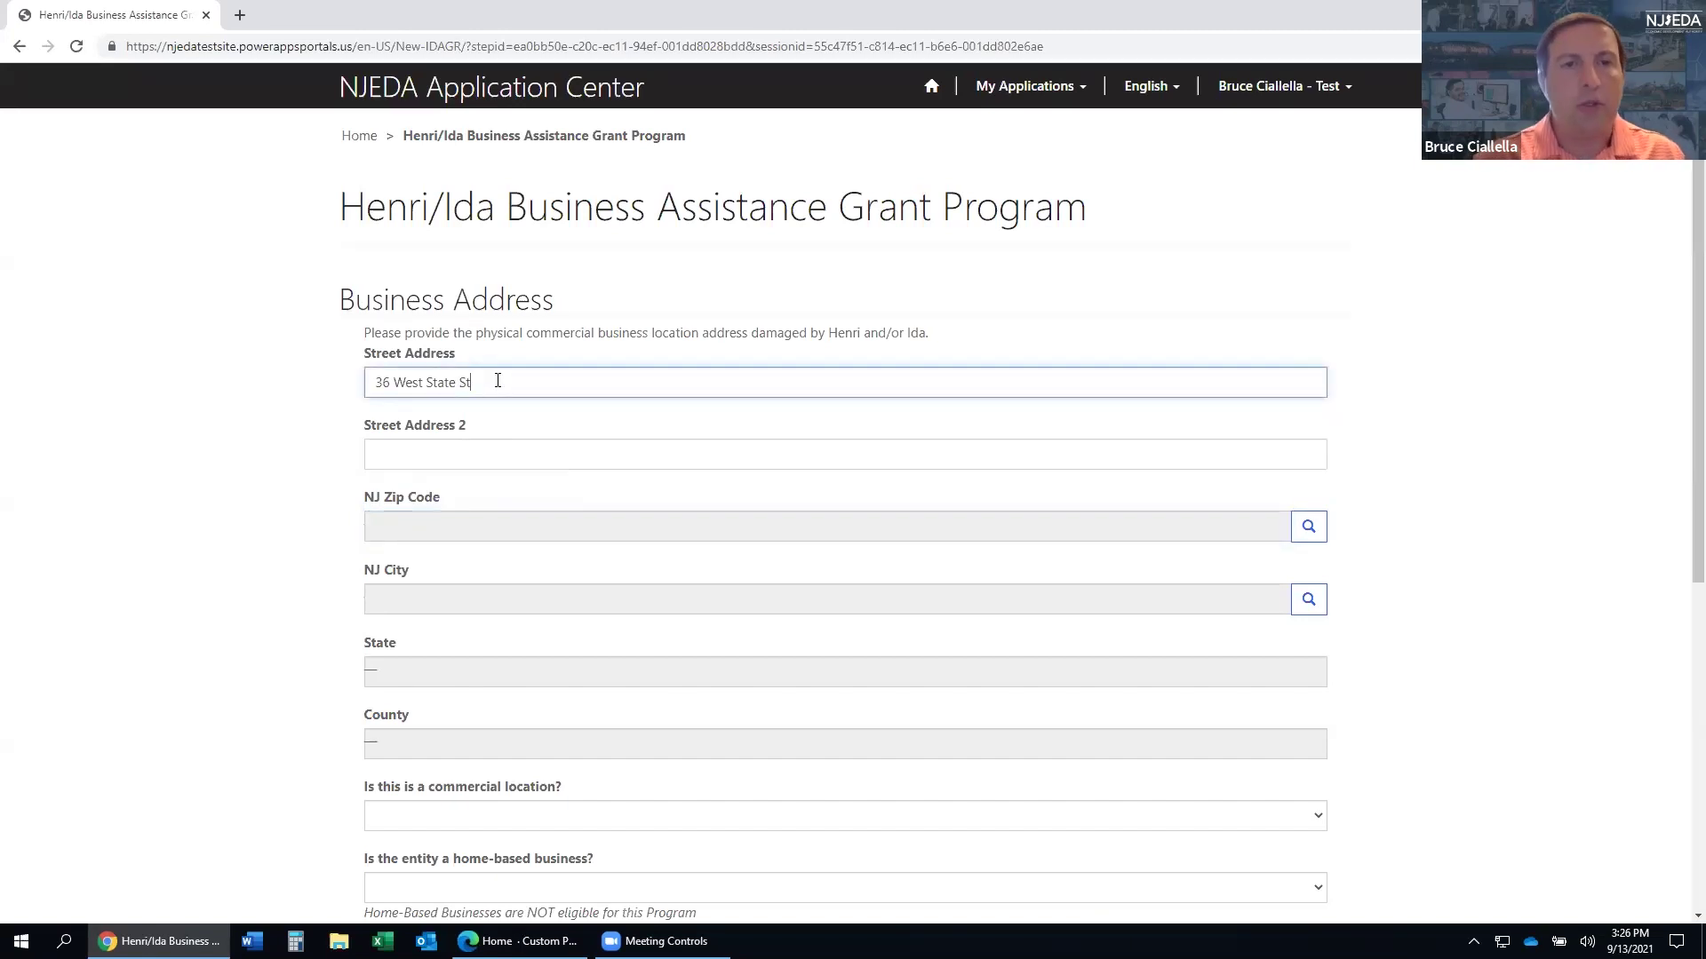
left_click(391, 524)
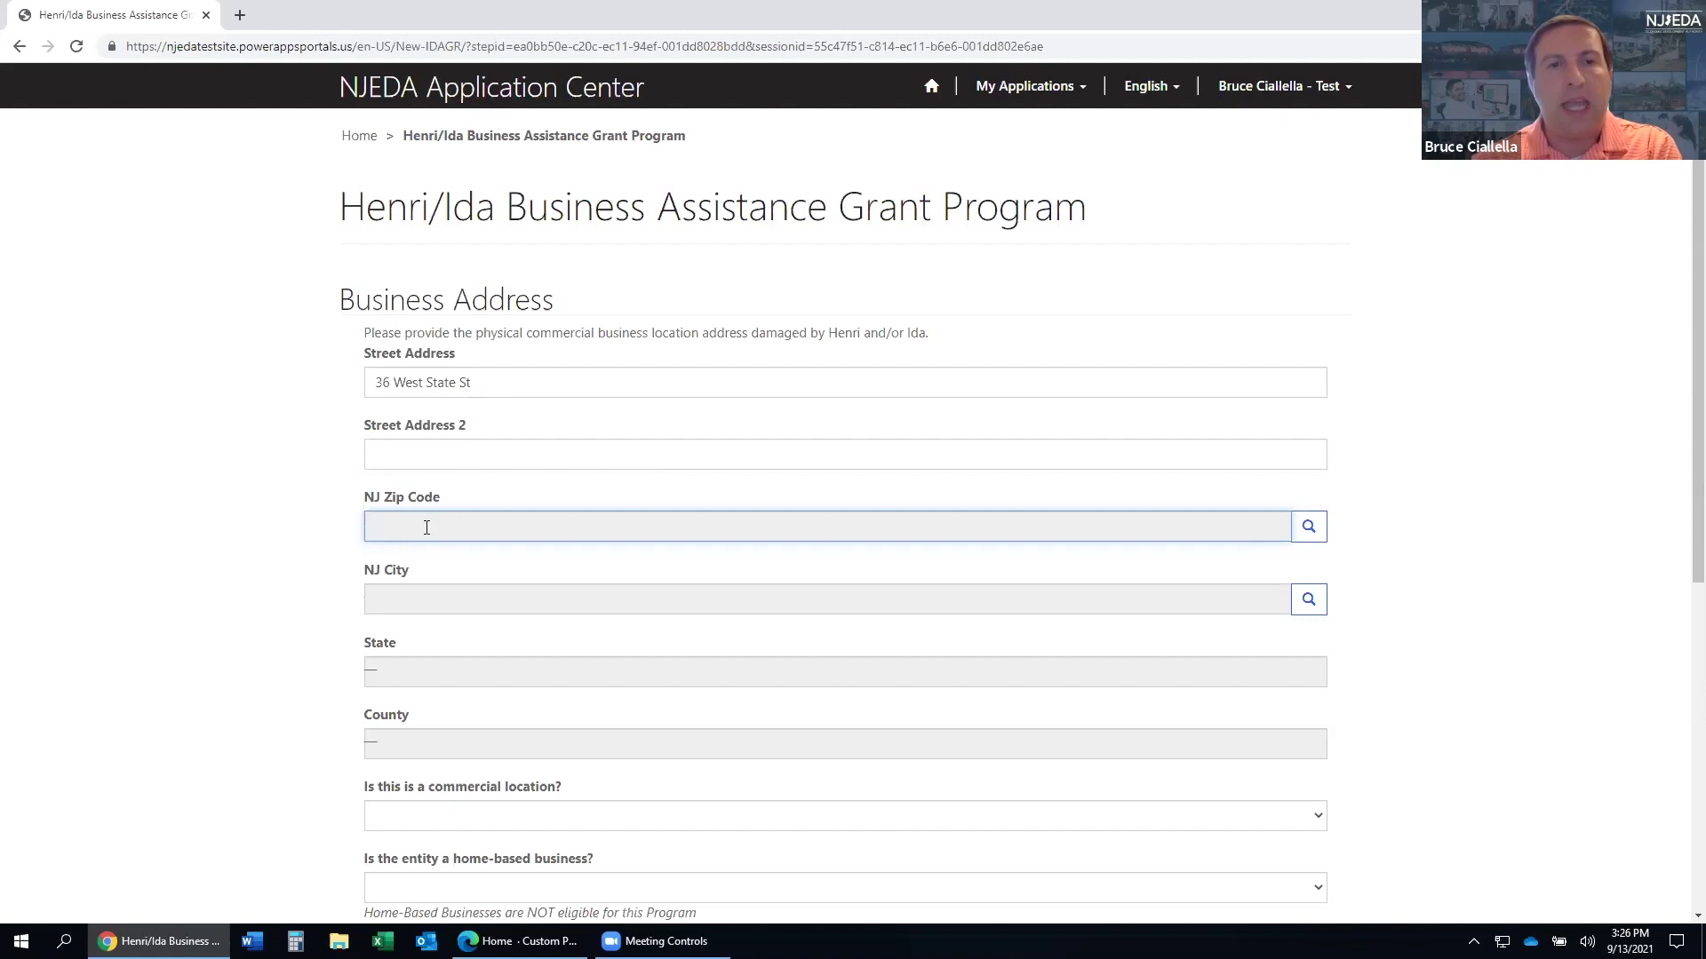
left_click(1307, 529)
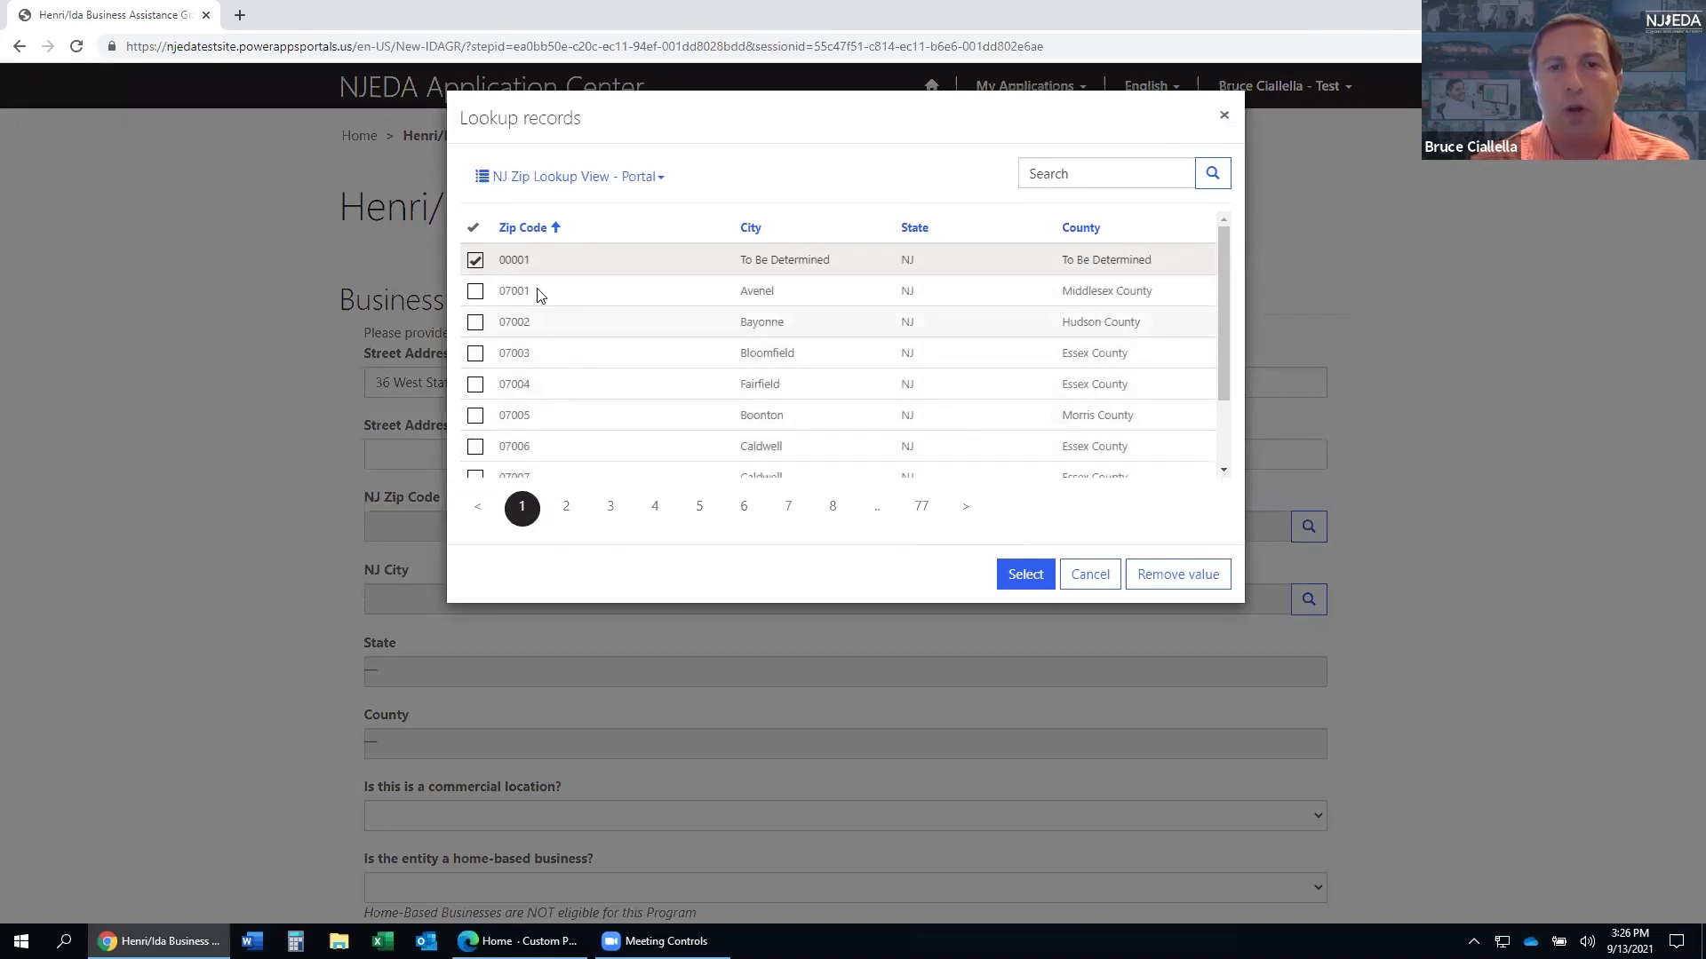
- Search the zip lookup for 08625 and select it as the business zip code
scroll(668, 424, "down", 2)
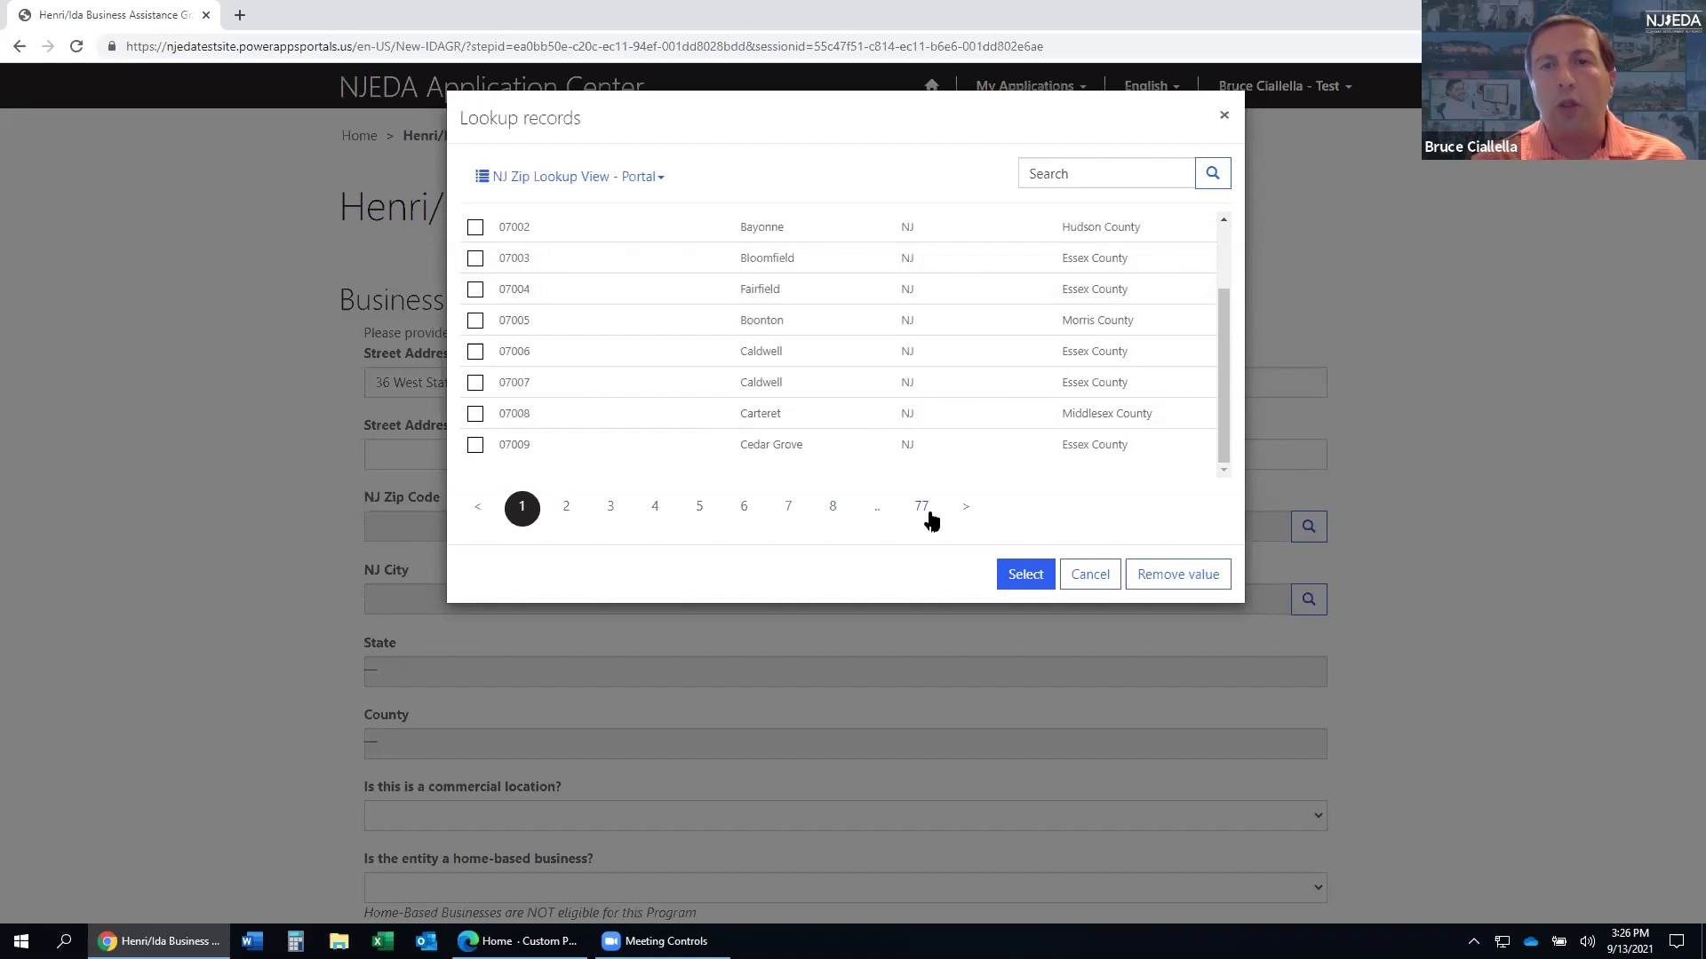
left_click(1065, 173)
type("08625")
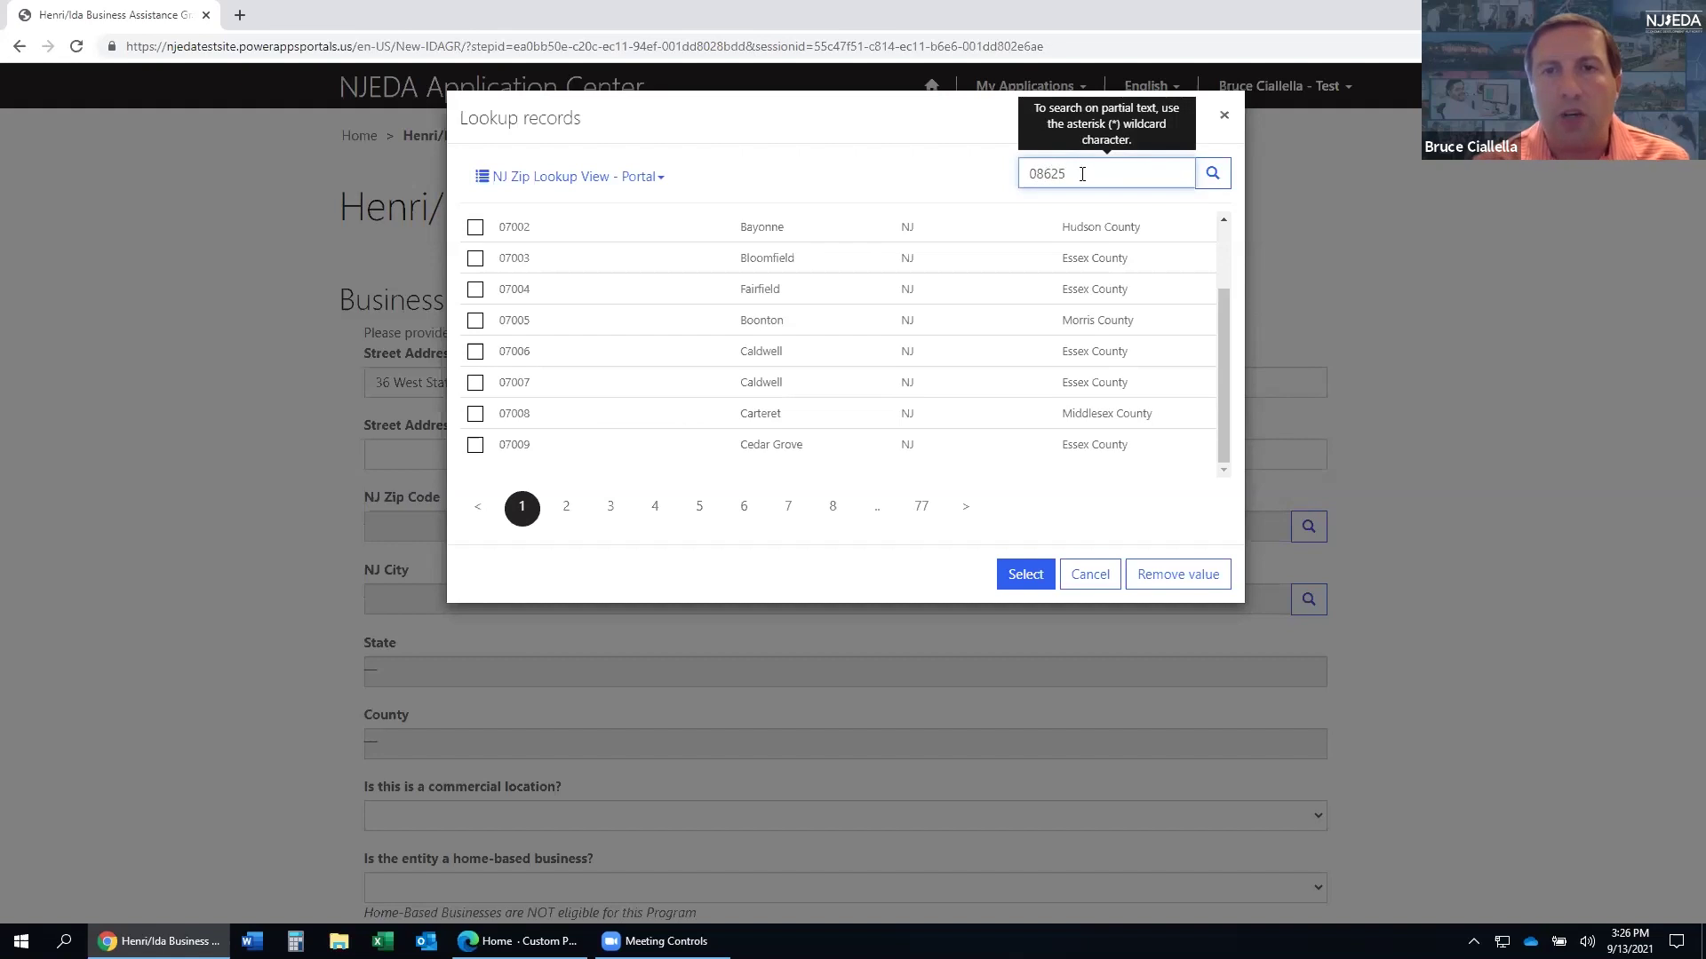
left_click(1213, 180)
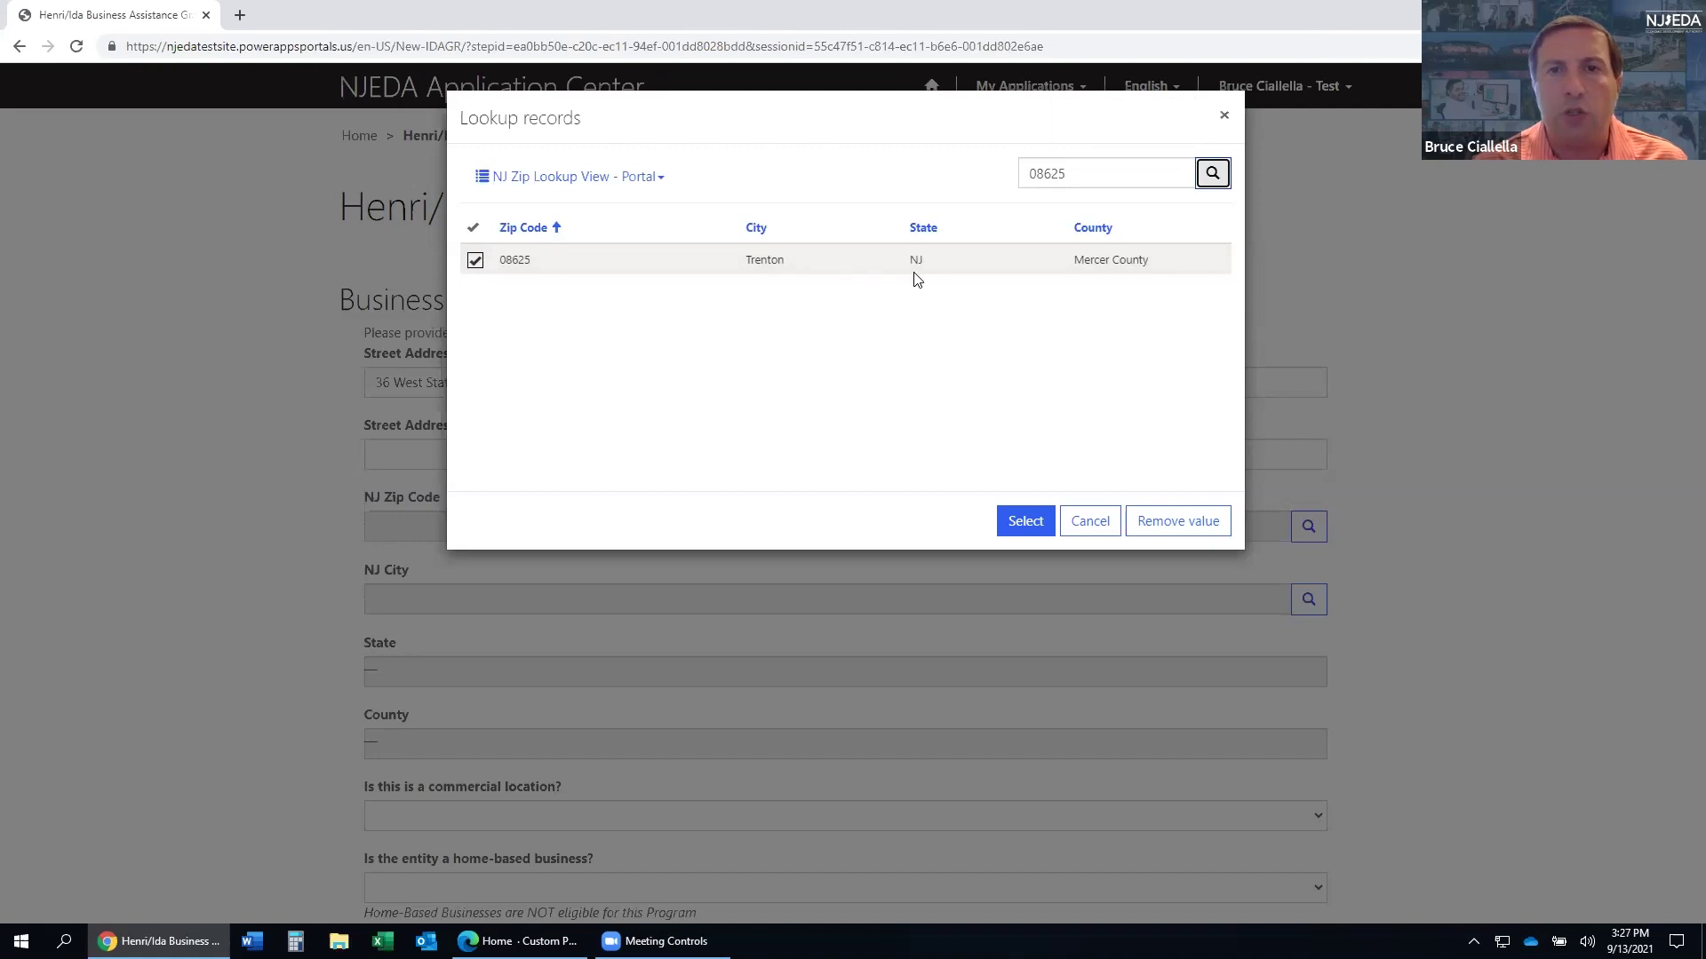
left_click(1030, 522)
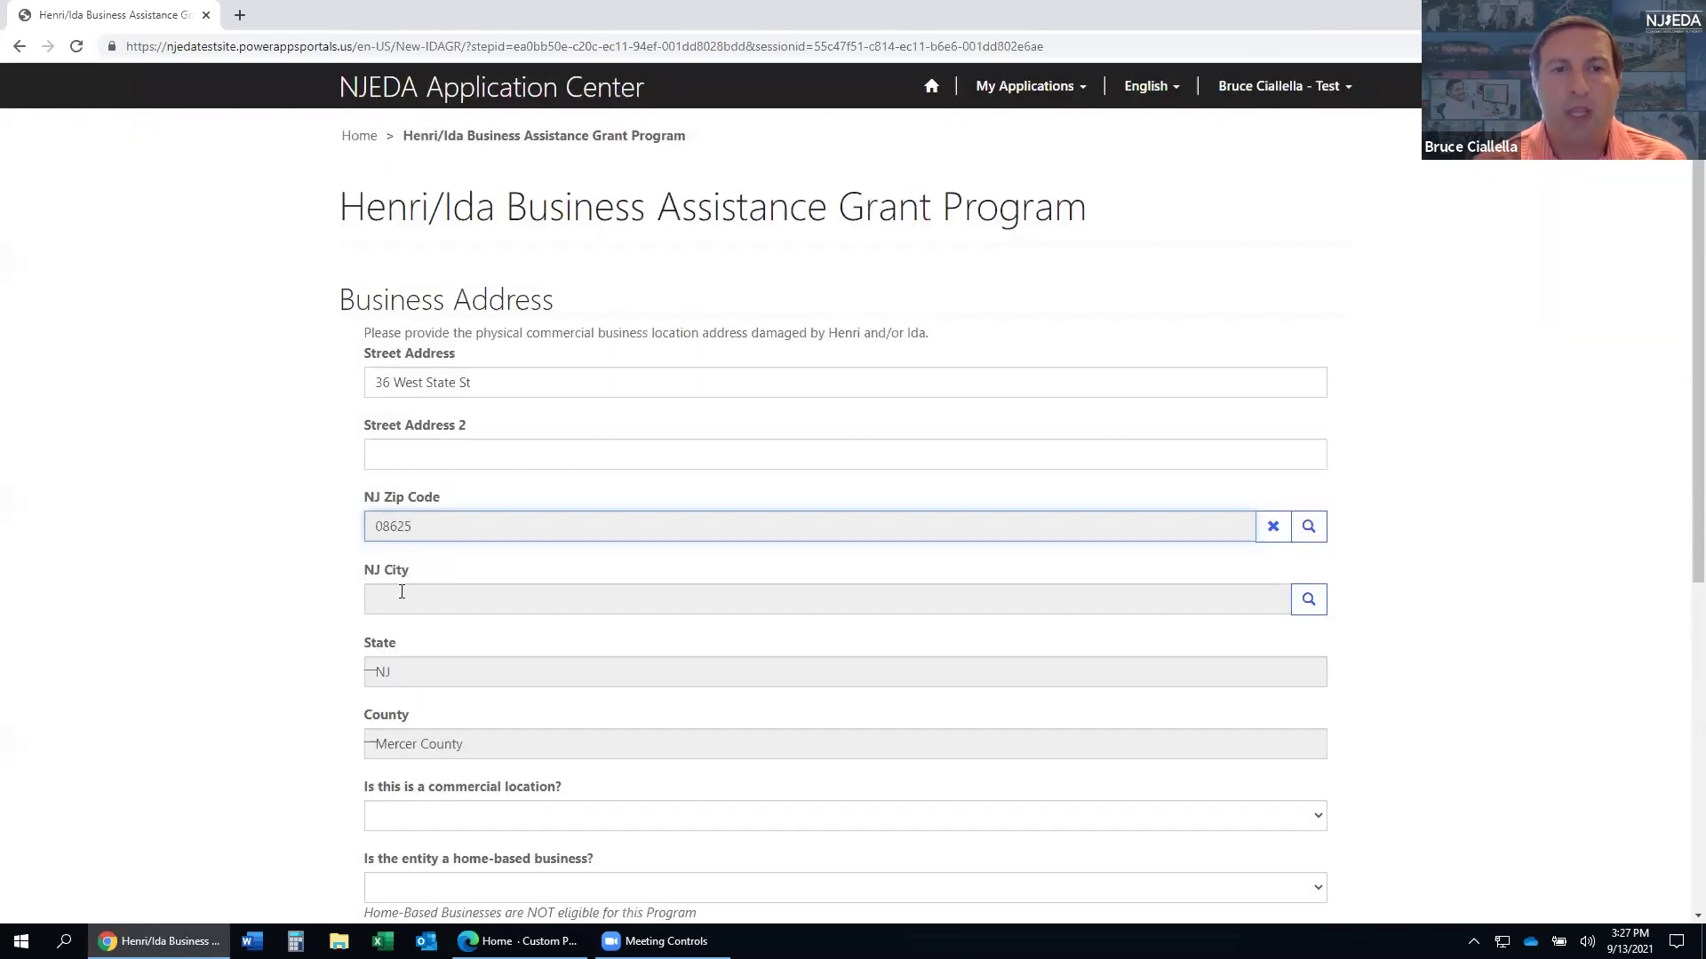
- Select Trenton City from the NJ City lookup, filling state NJ and Mercer County
left_click(400, 592)
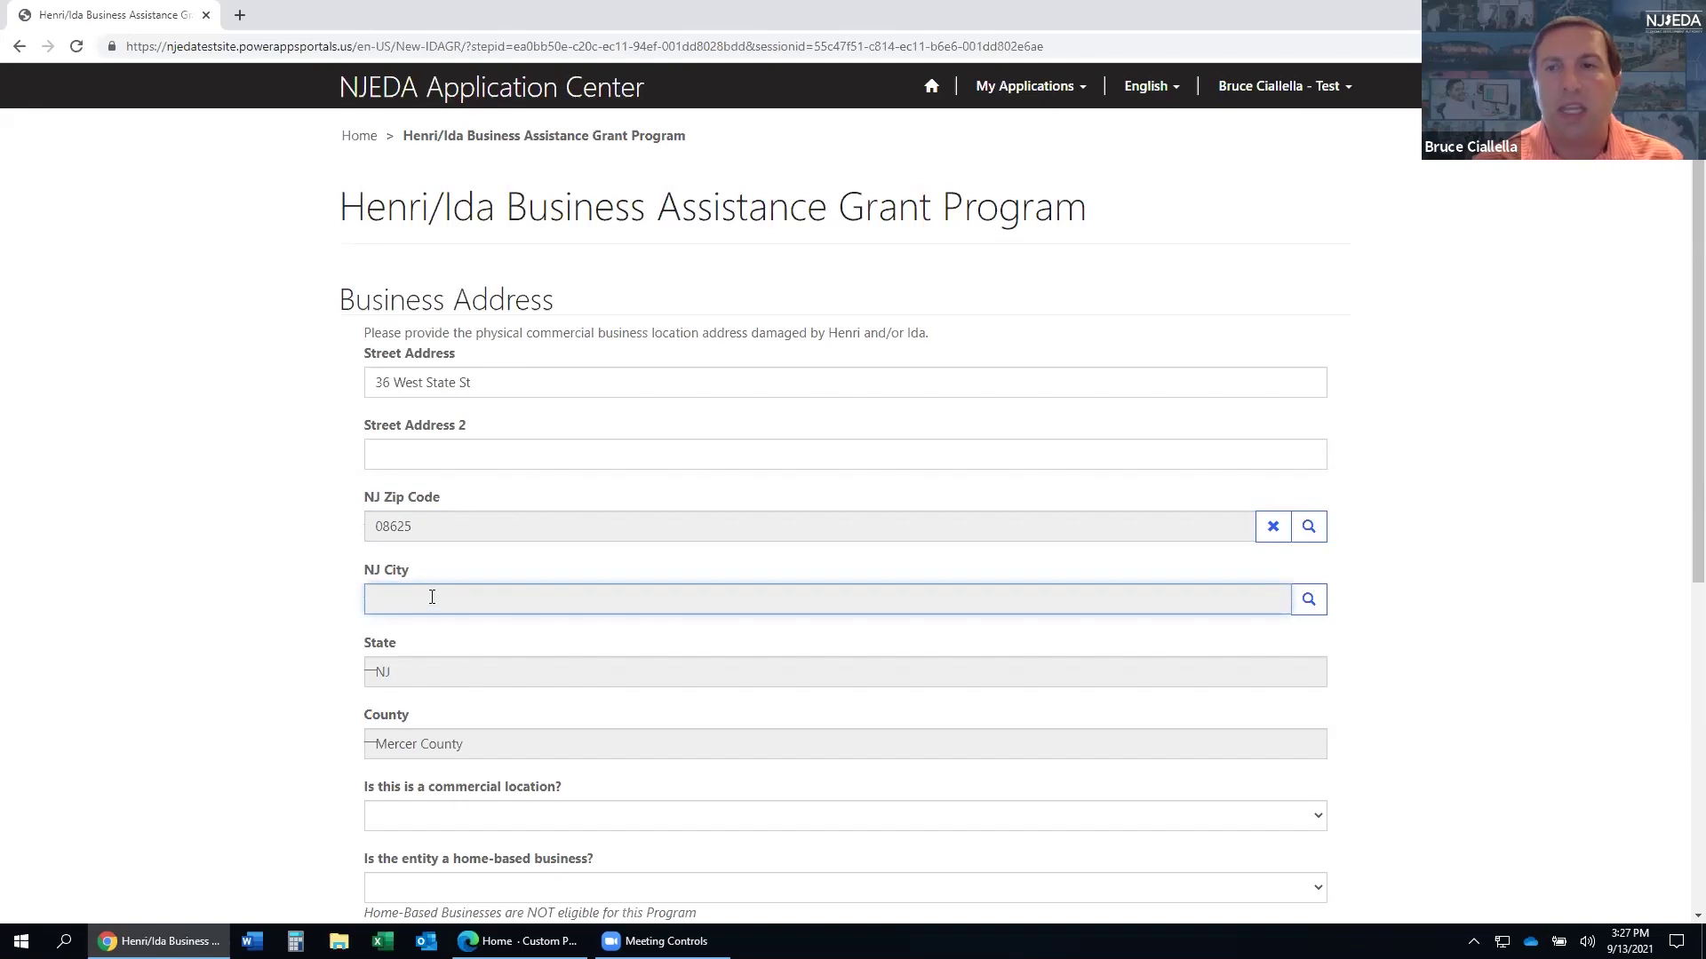
left_click(1313, 604)
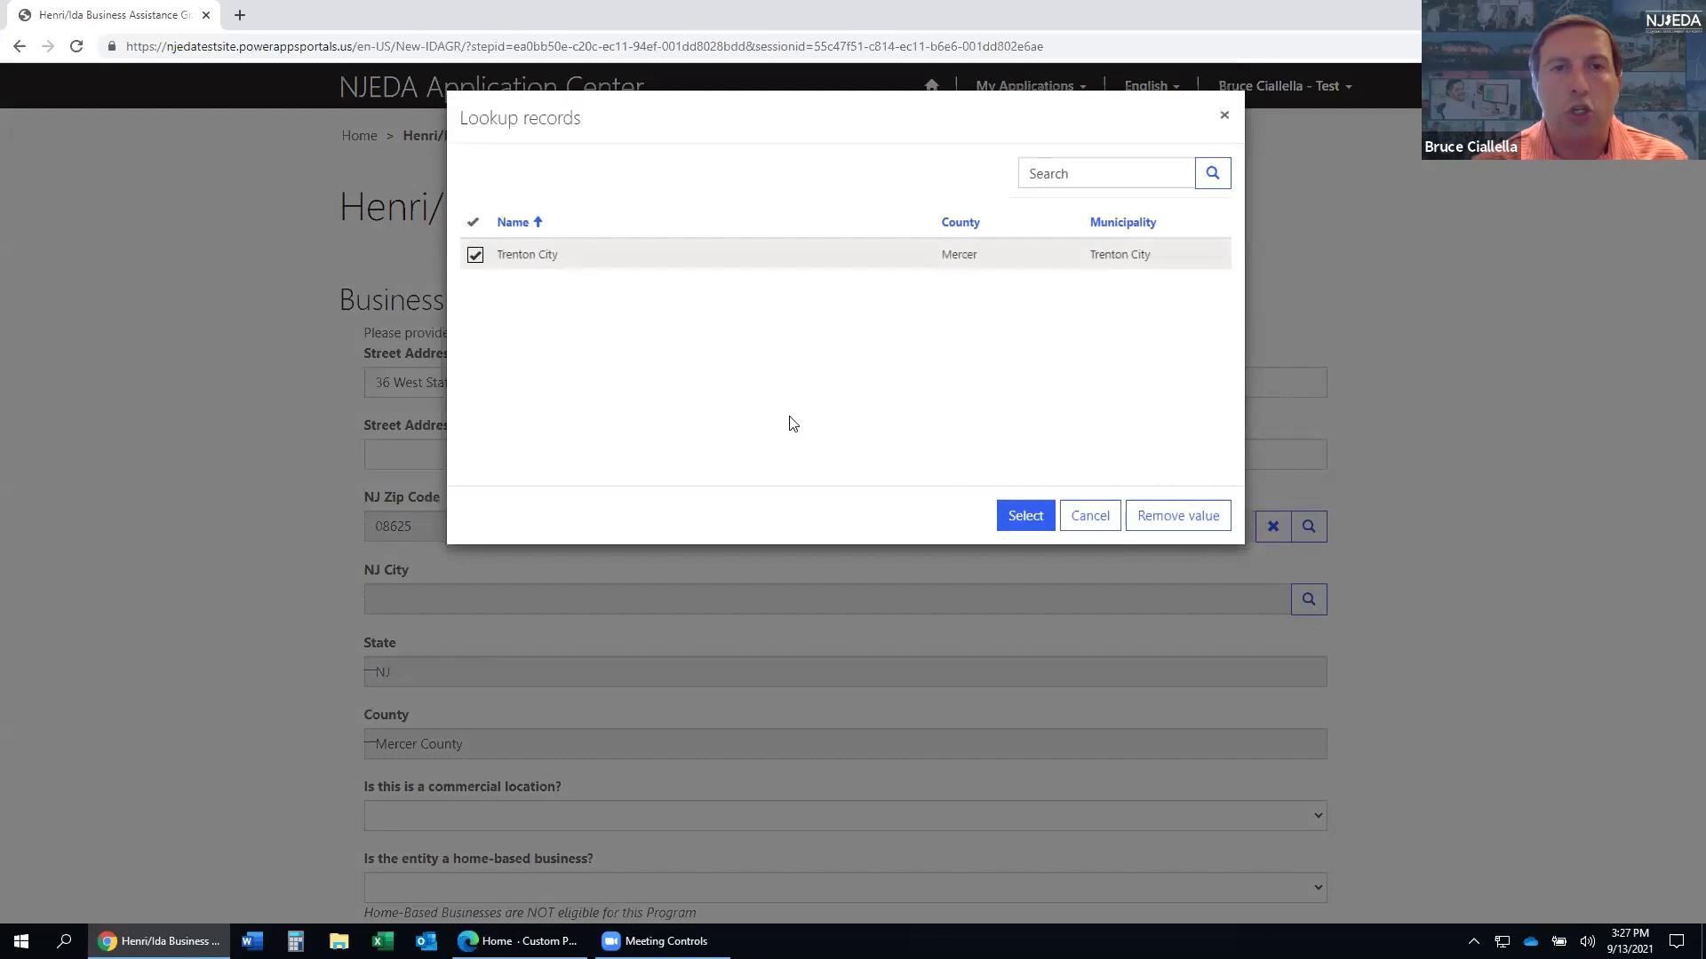
left_click(1031, 518)
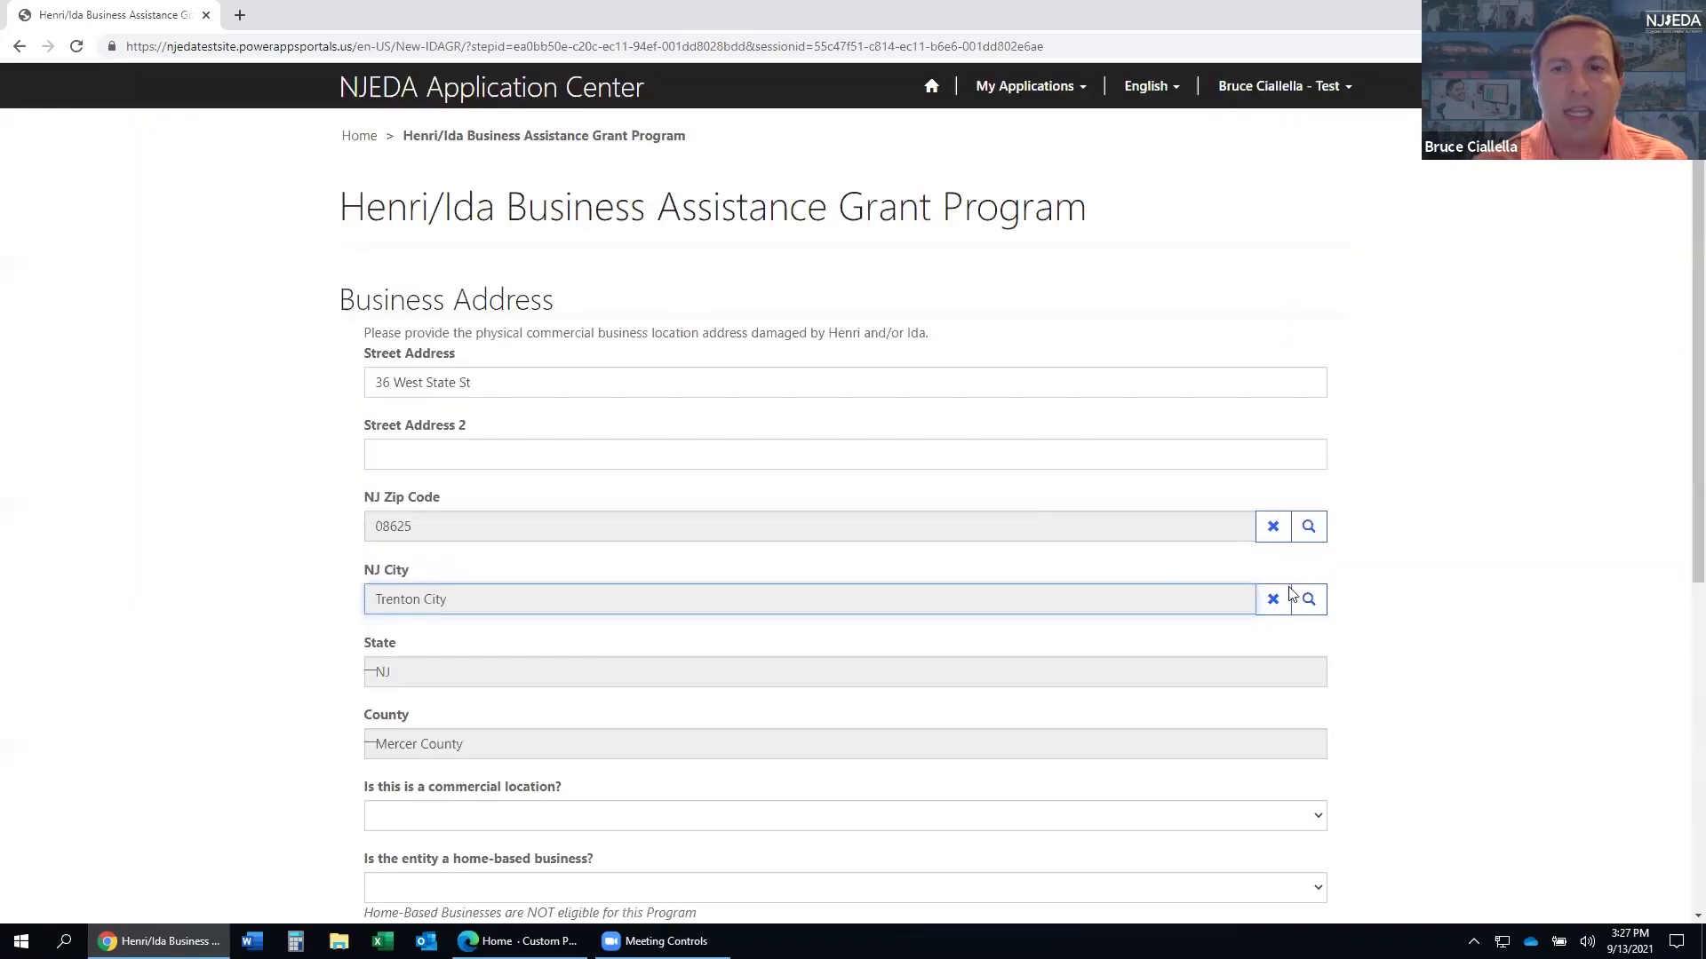
left_click(1308, 600)
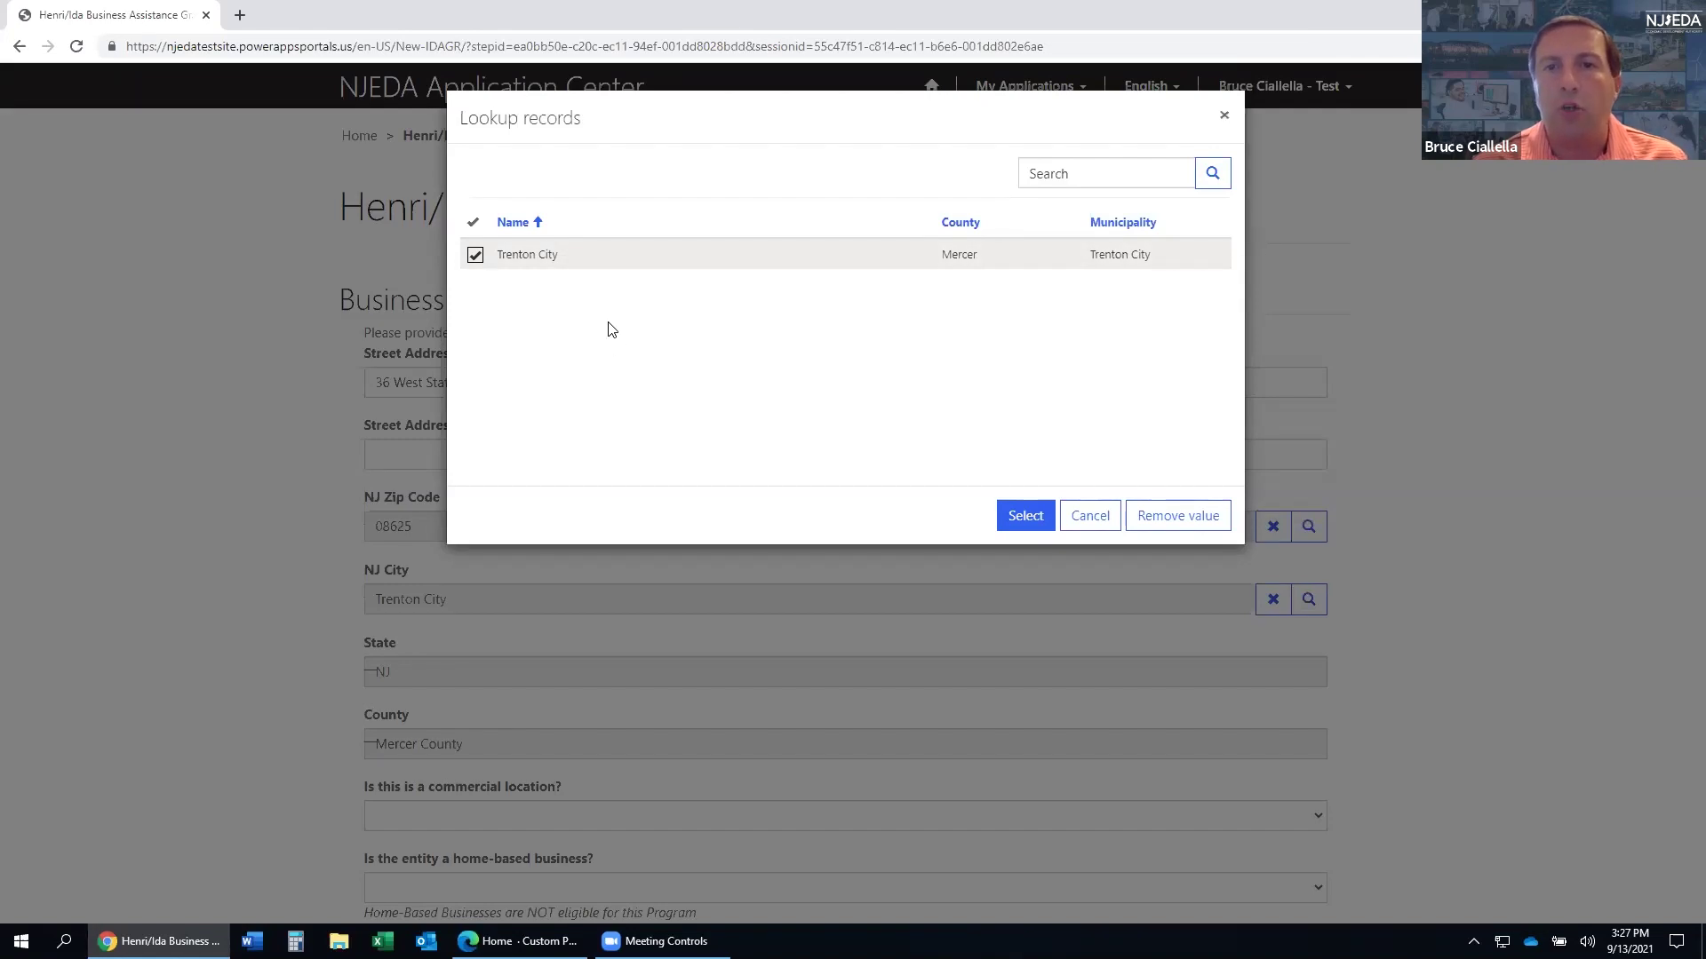
left_click(1023, 520)
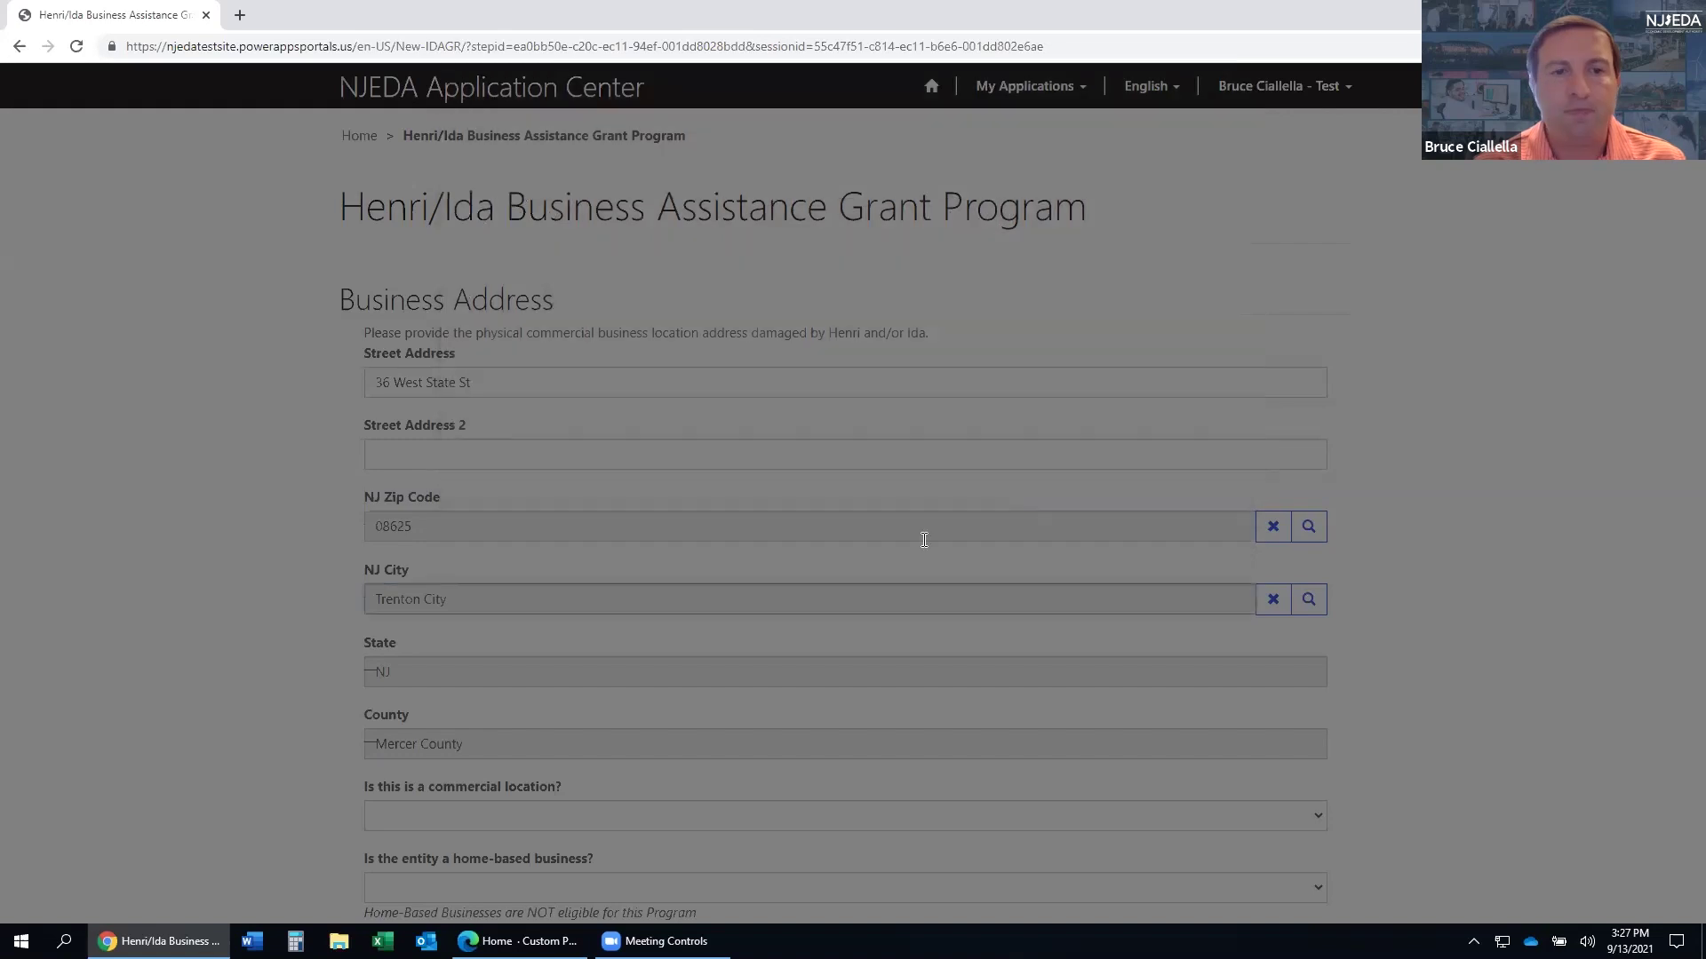
scroll(924, 539, "down", 3)
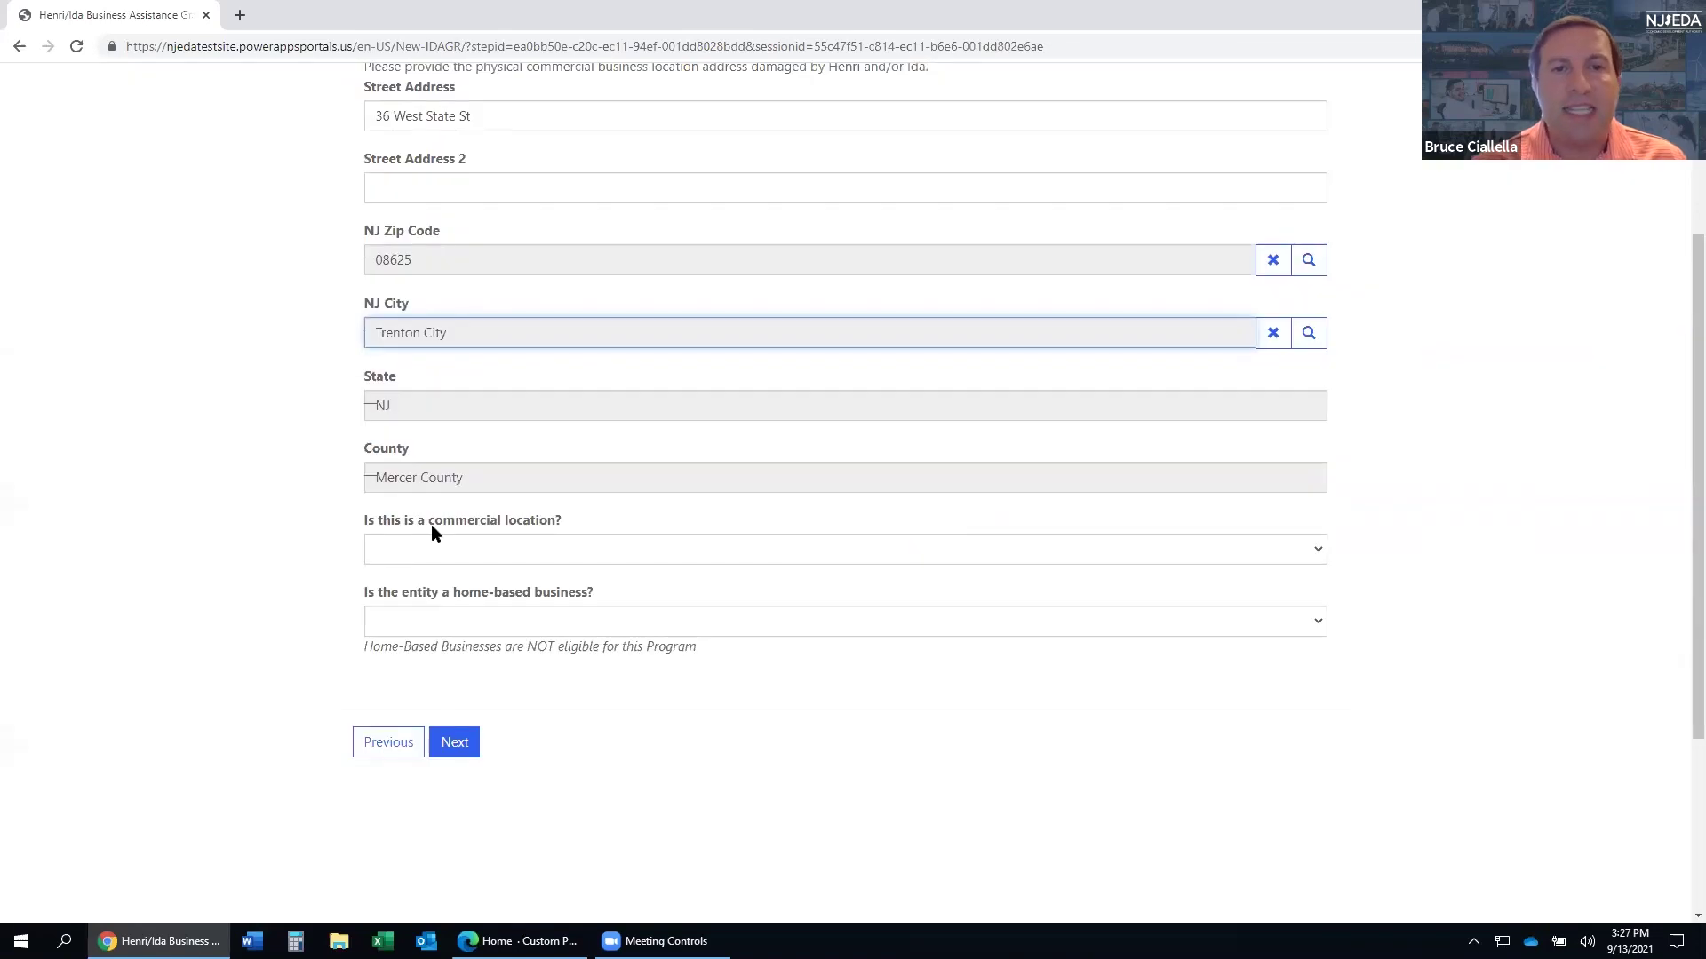
- Answer Yes to commercial location and No to home-based business, then proceed to Organization Details
left_click(435, 550)
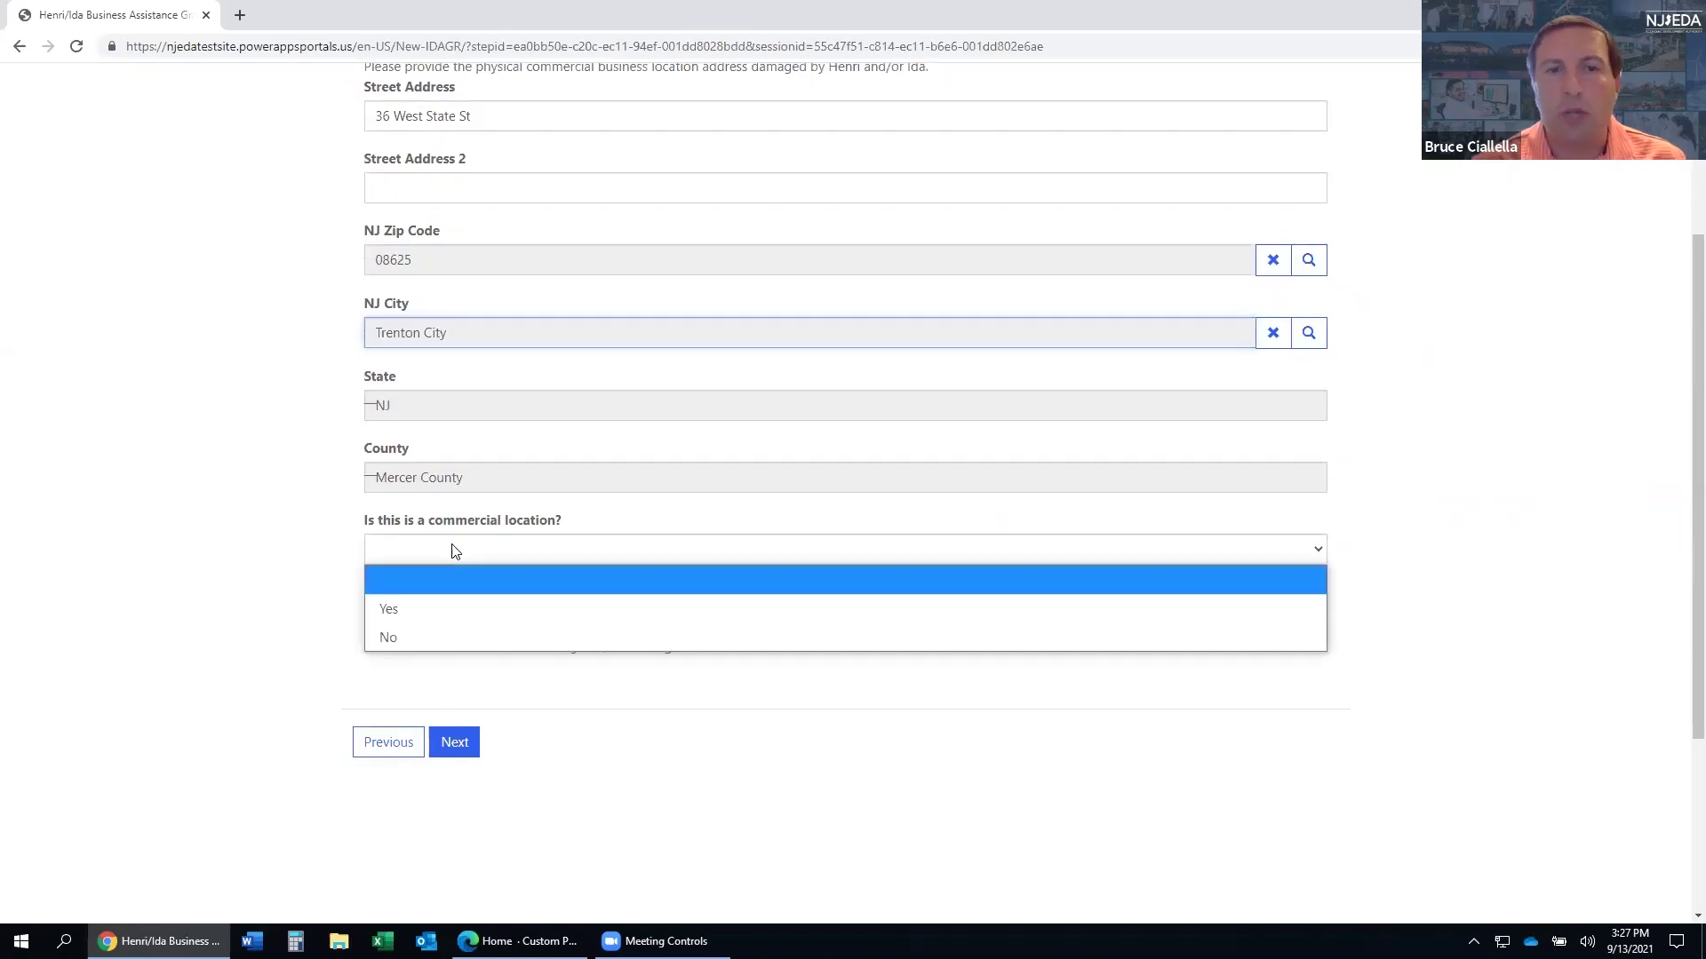
left_click(444, 609)
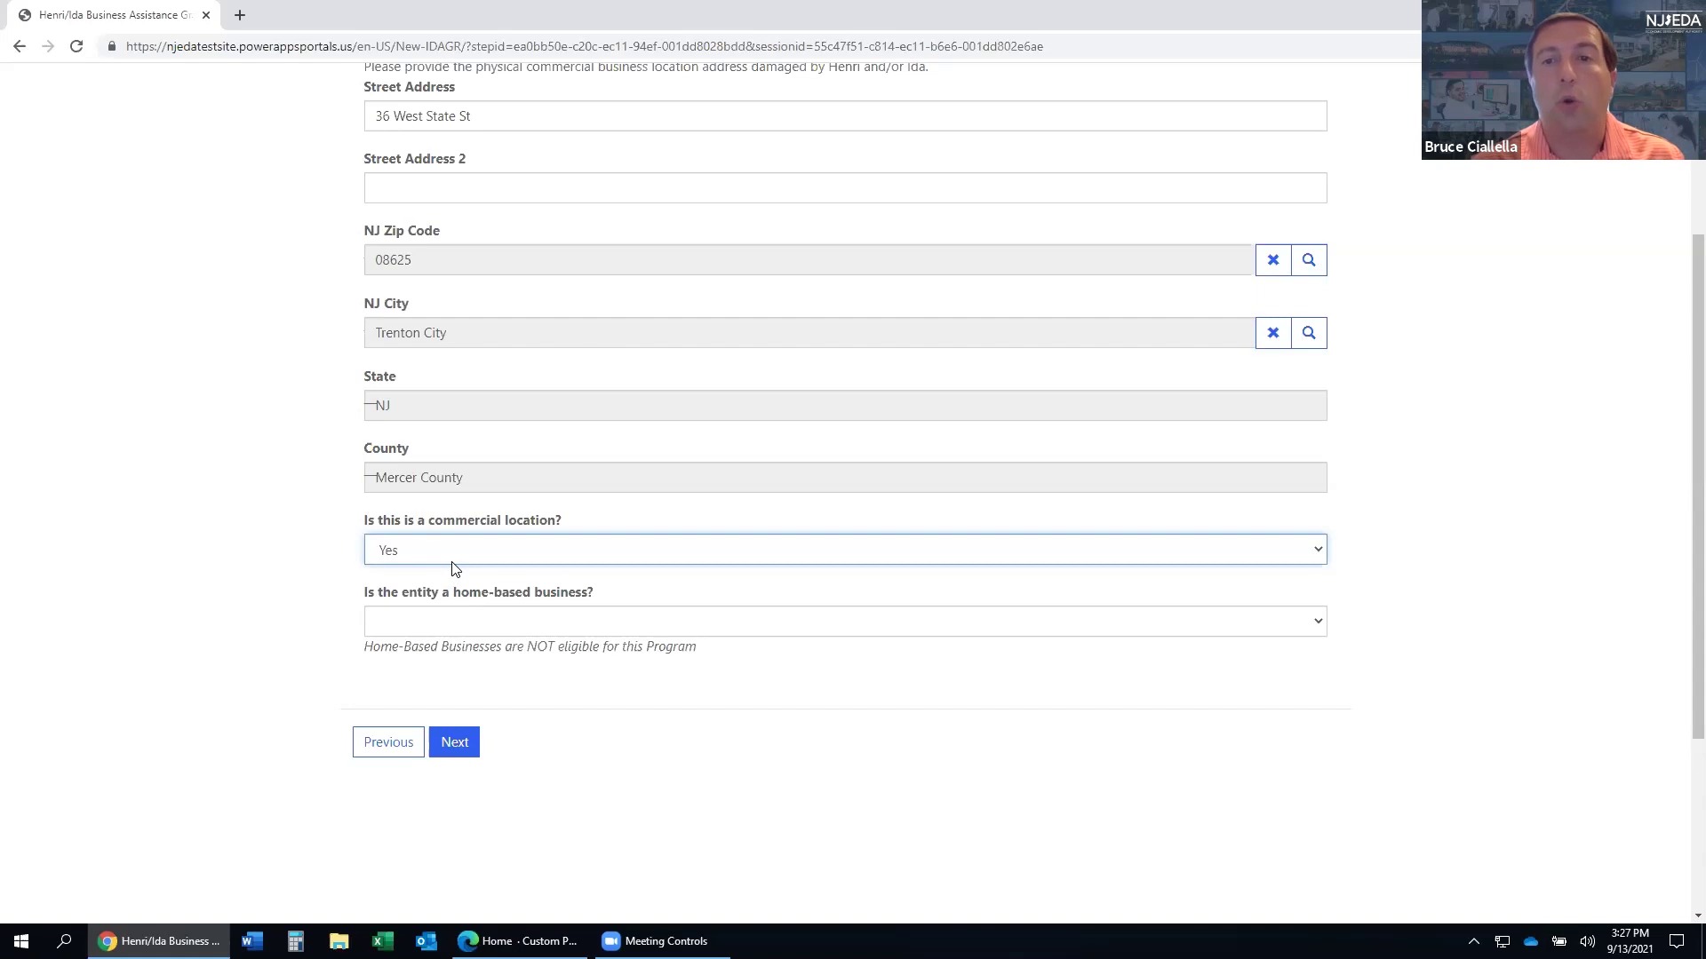
left_click(462, 621)
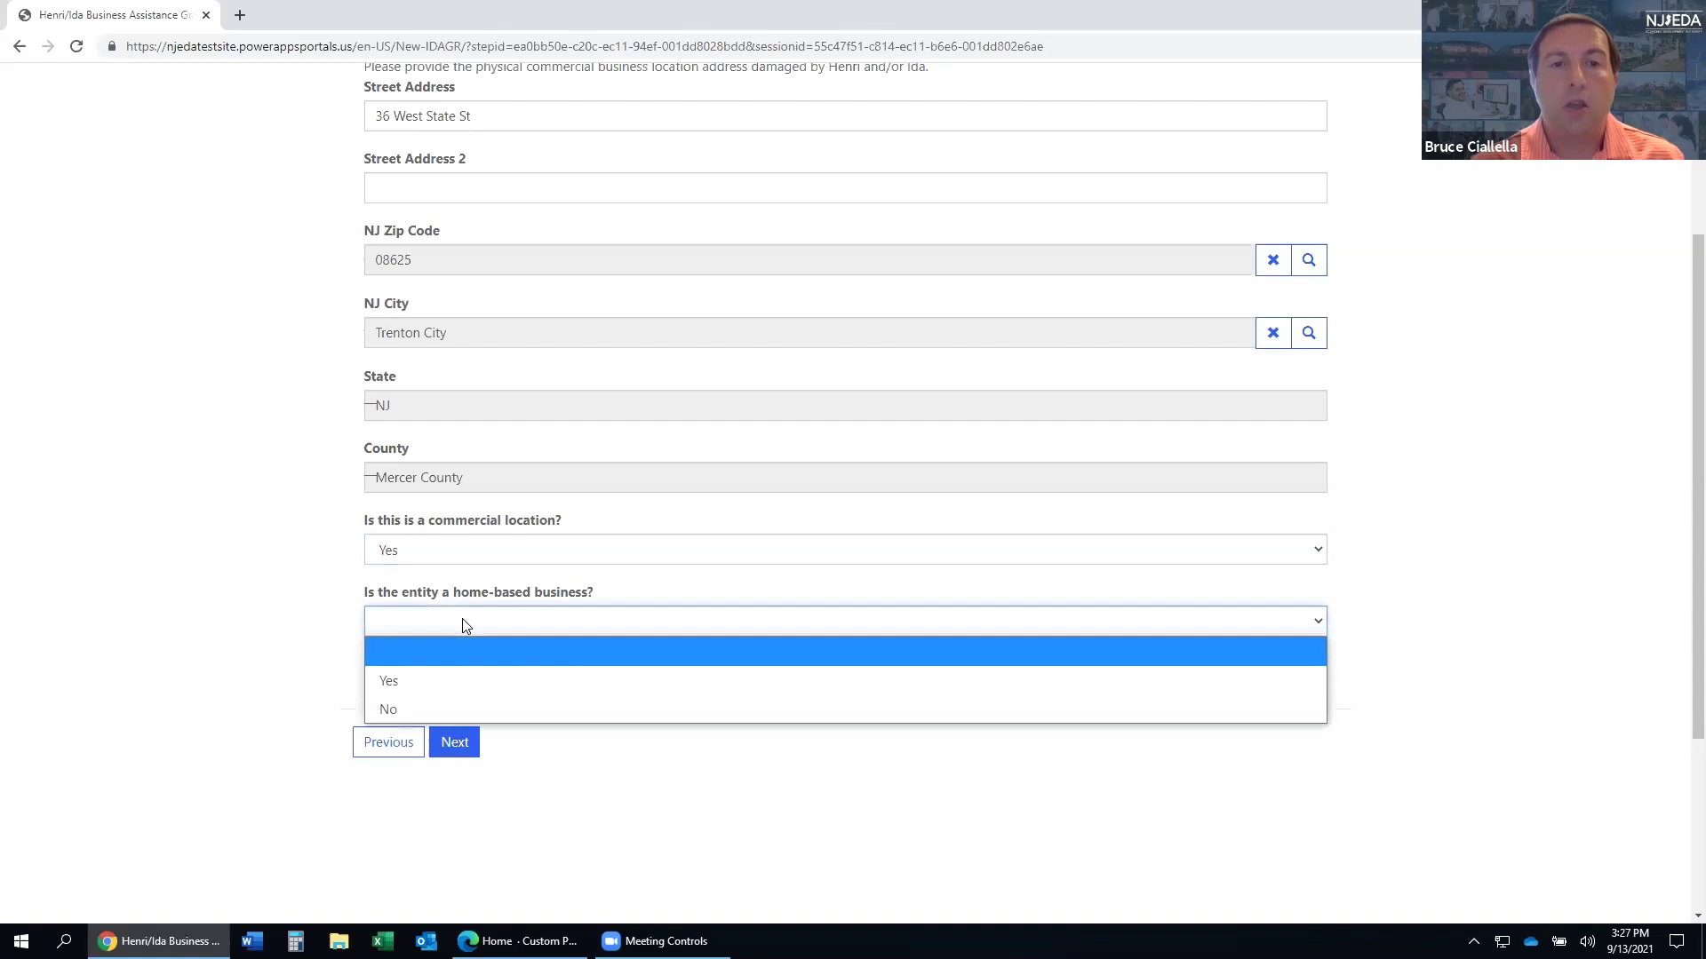
left_click(483, 708)
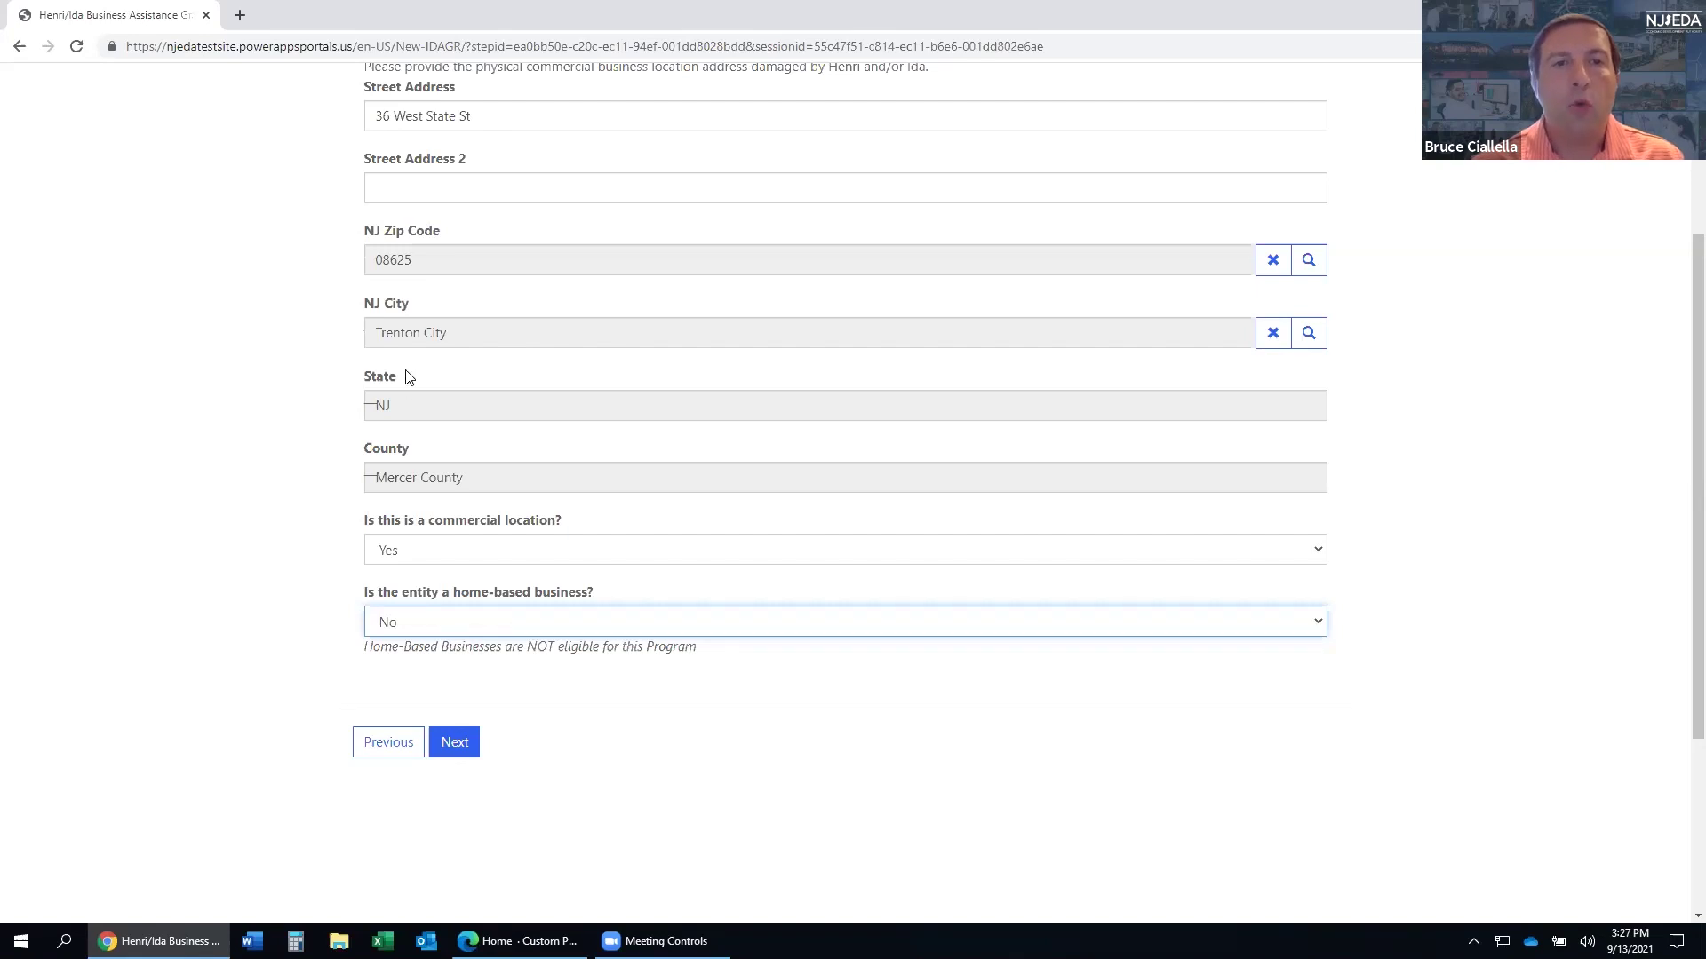
scroll(452, 533, "up", 3)
scroll(451, 533, "down", 4)
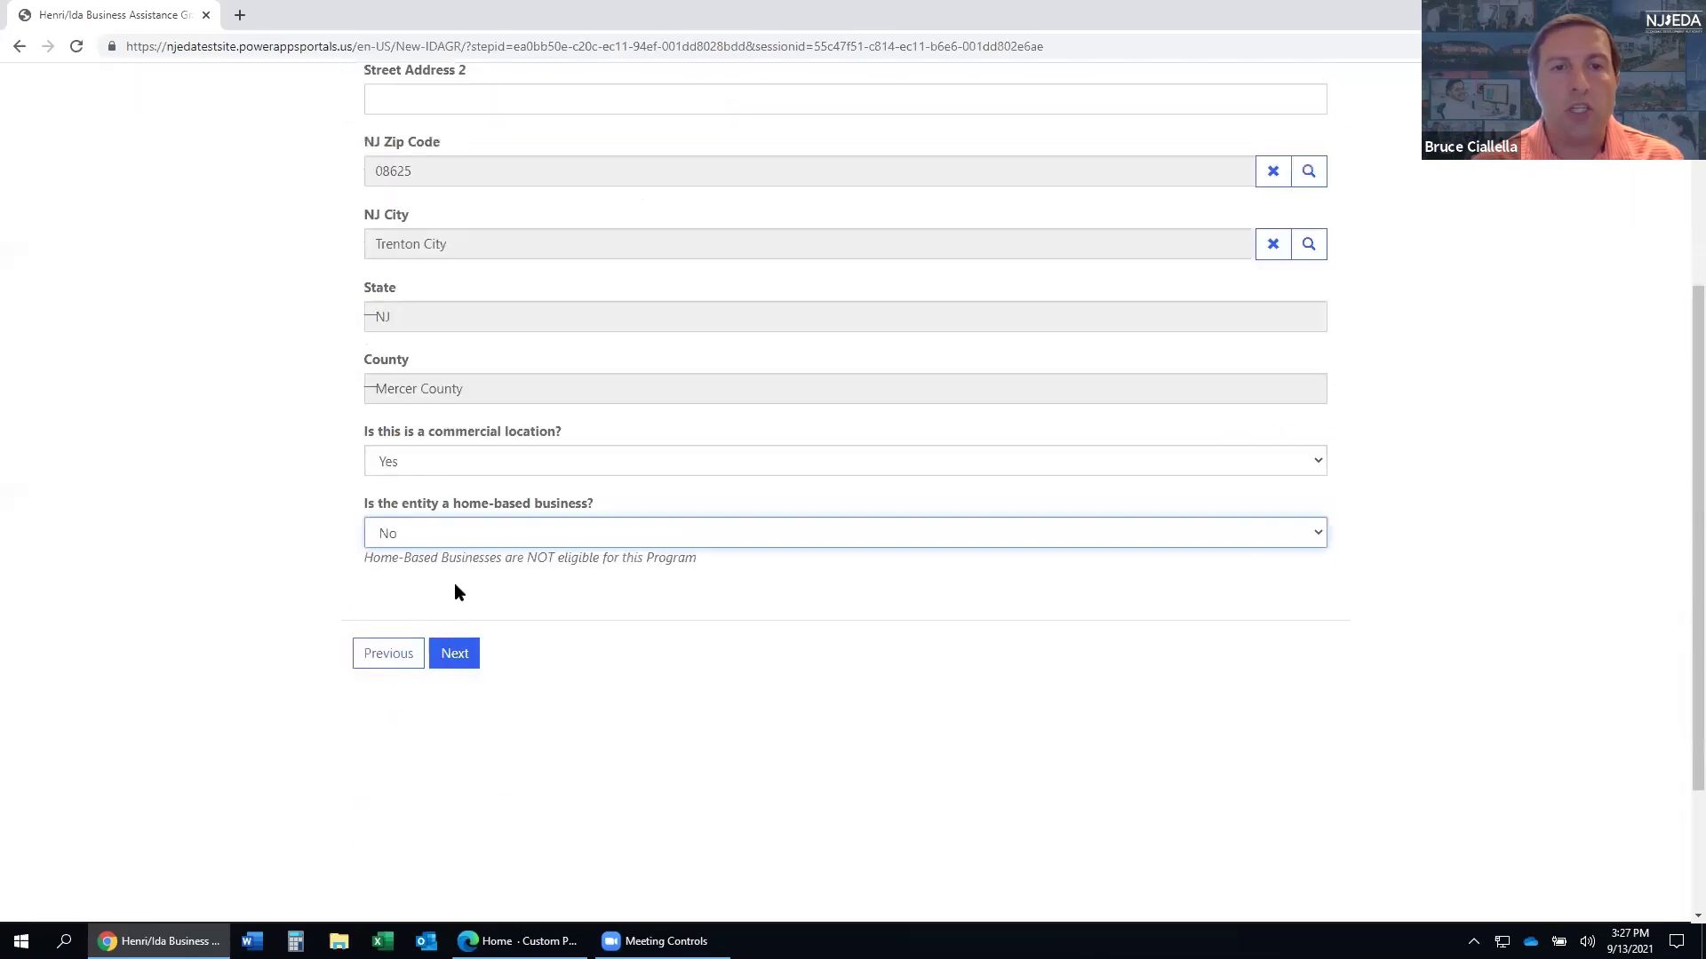
left_click(449, 651)
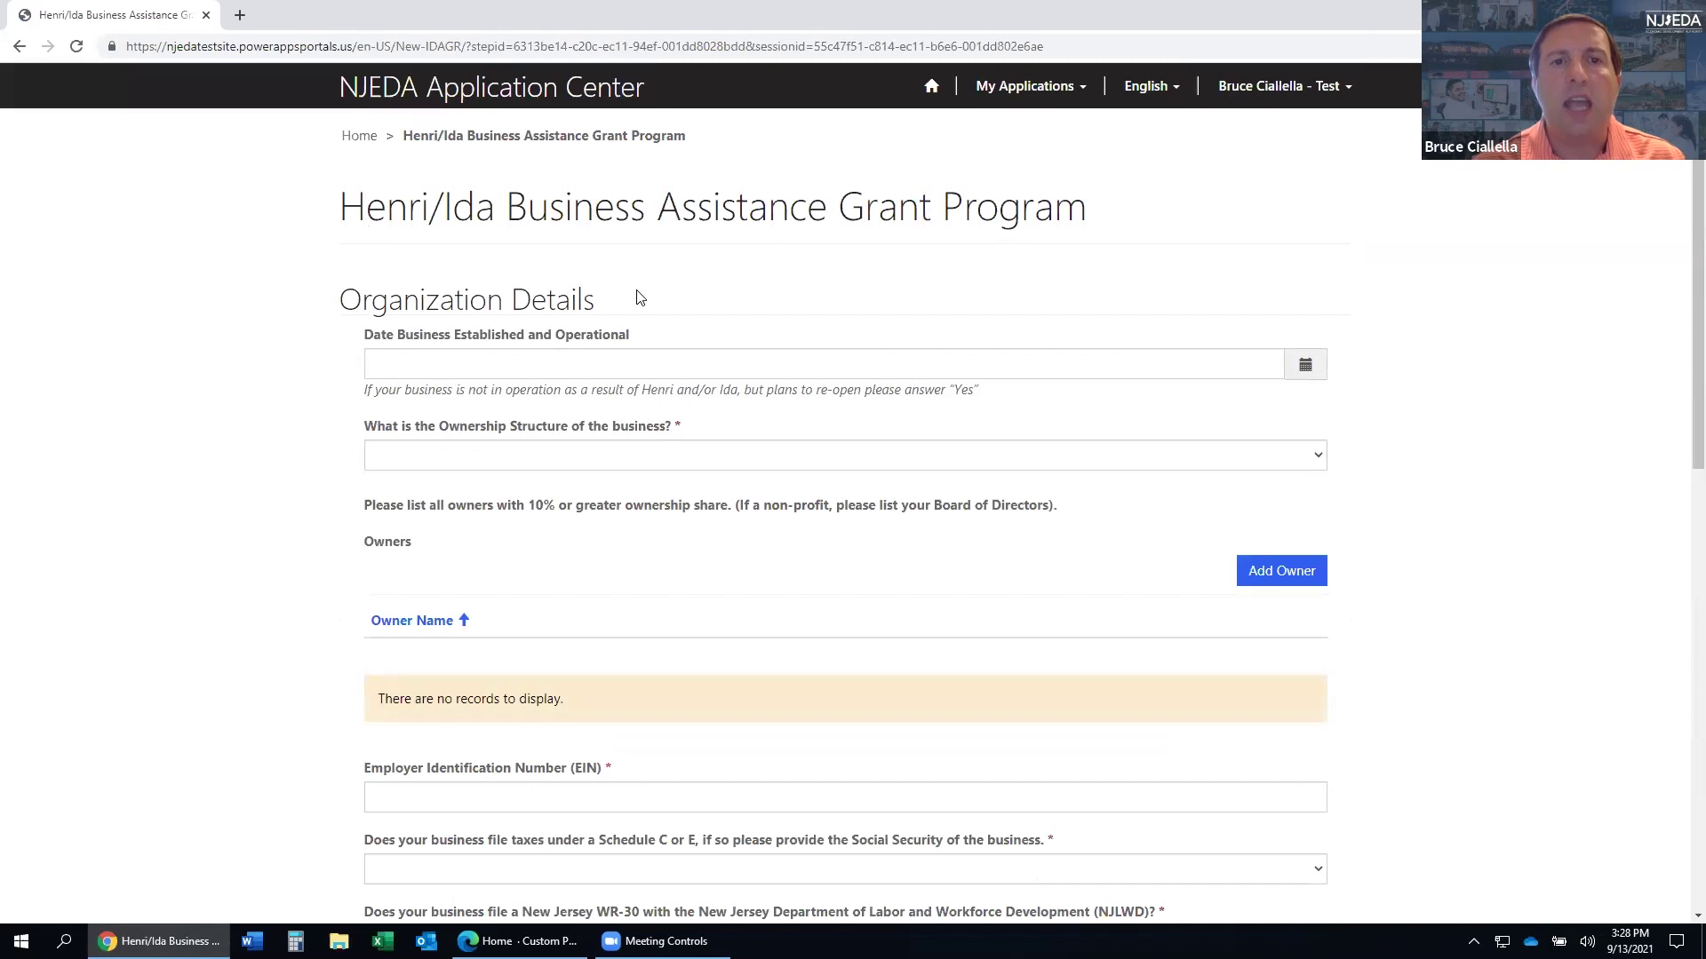
- Set Date Business Established and Operational to 1/1/1991, correcting the suggested 1/1/1990
left_click(586, 363)
left_click(516, 404)
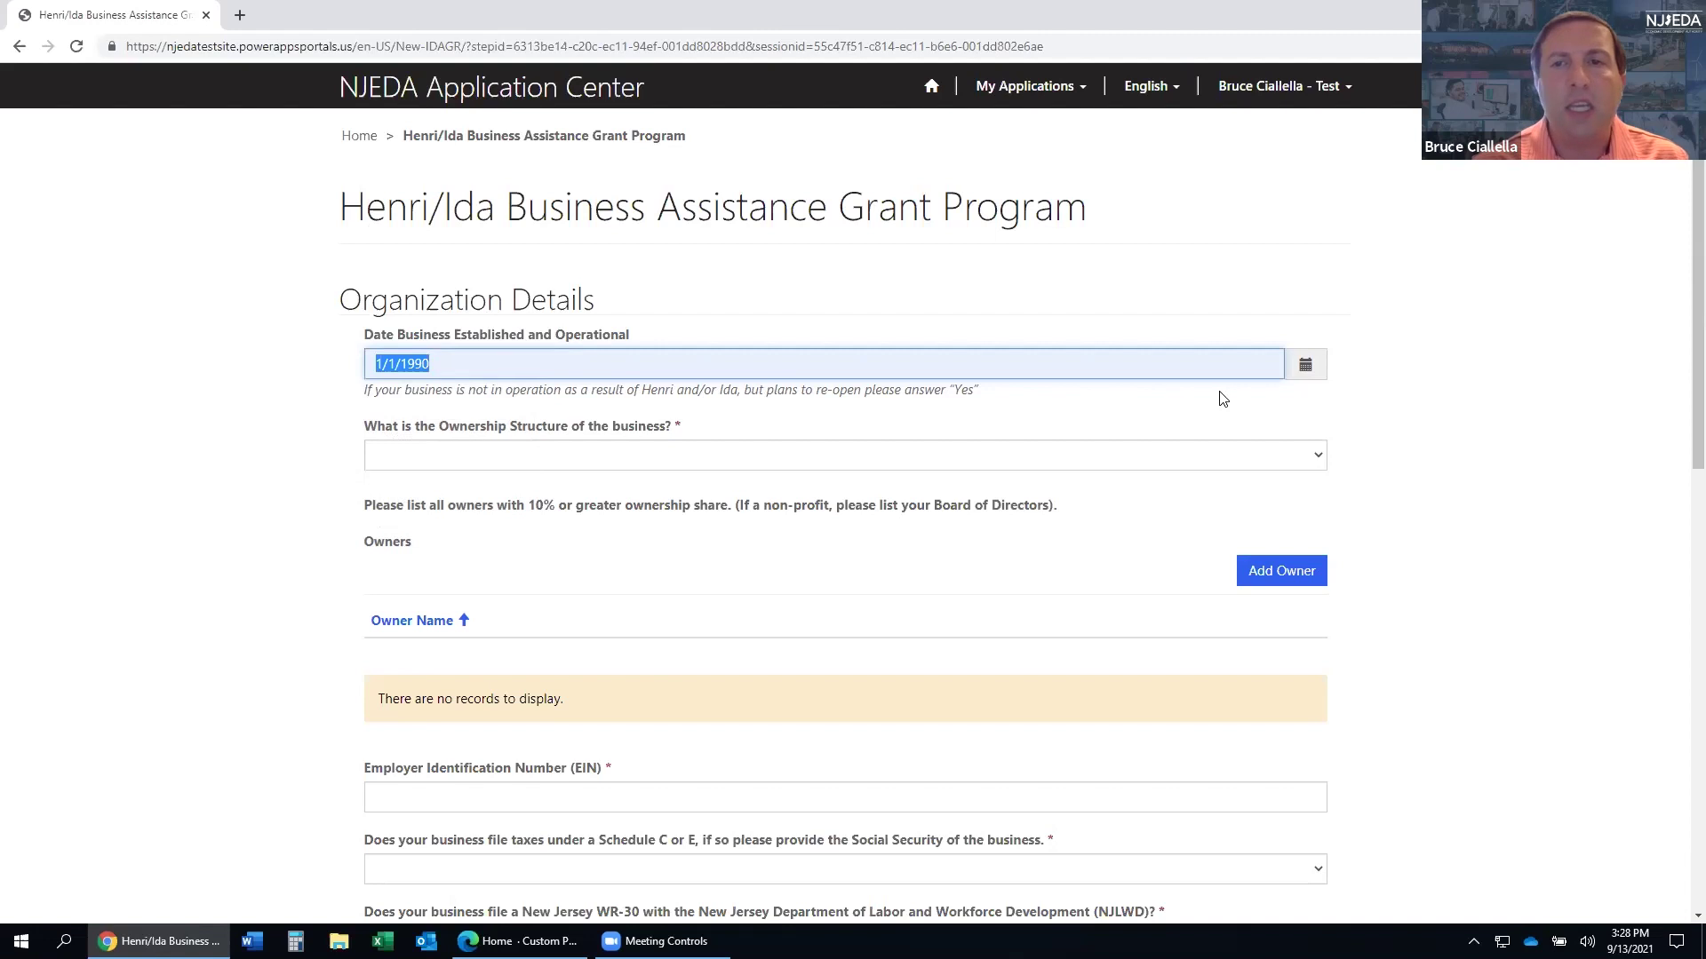
left_click(1304, 366)
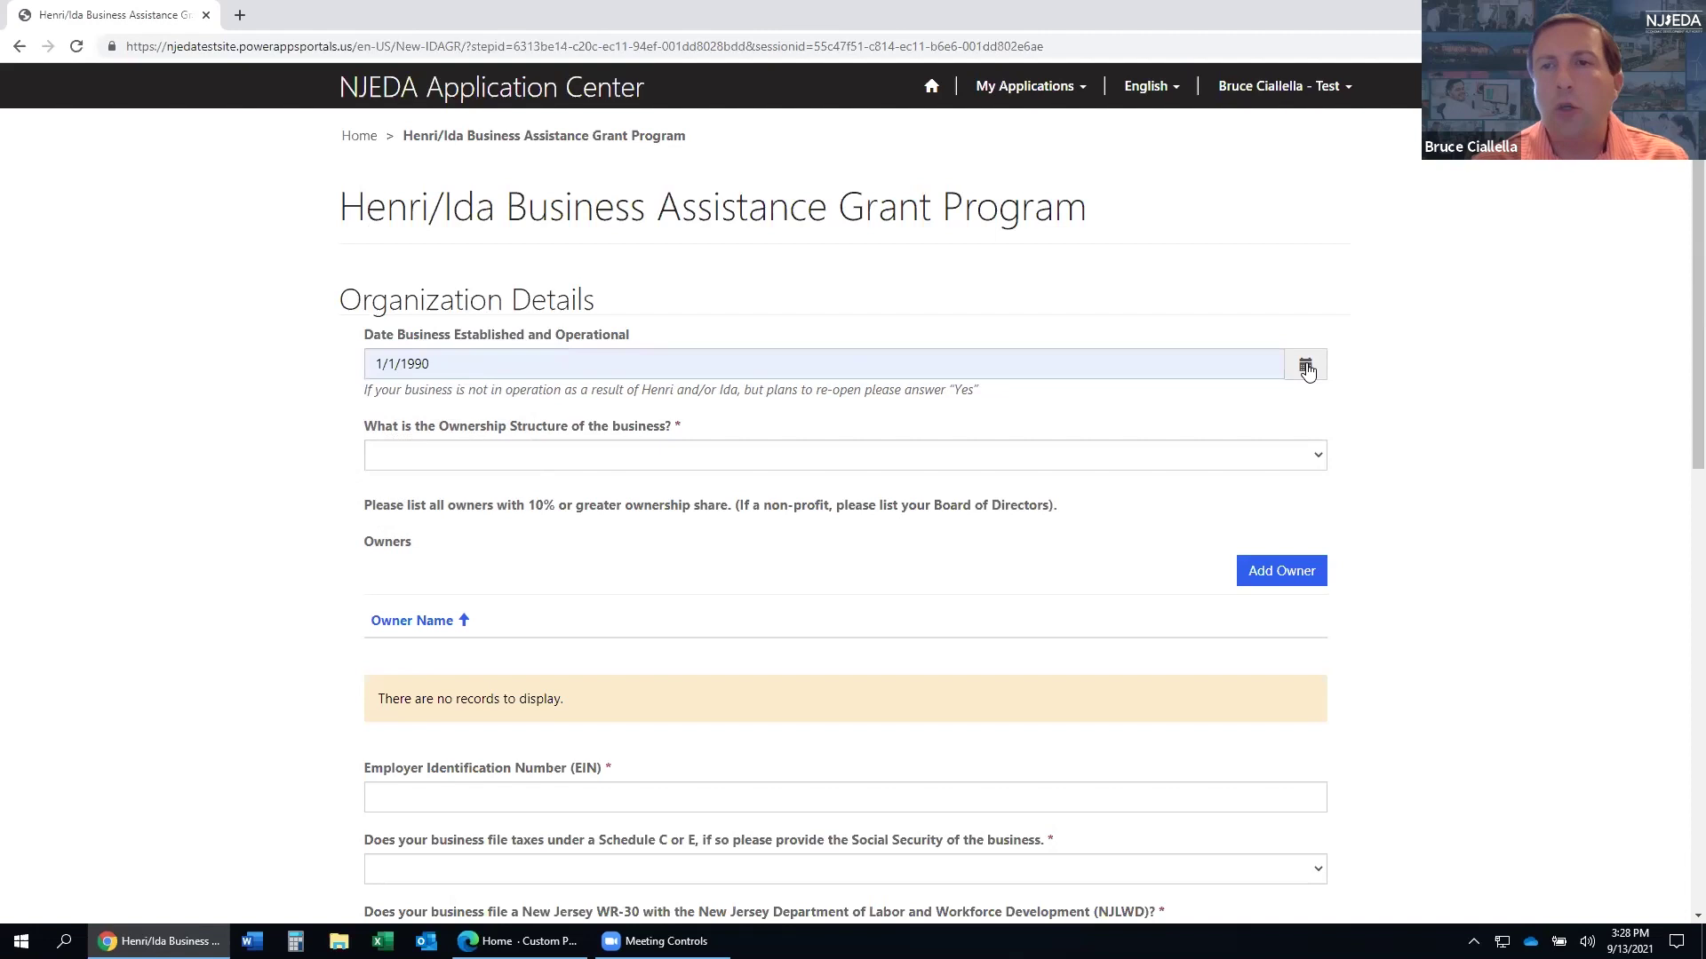
left_click(440, 363)
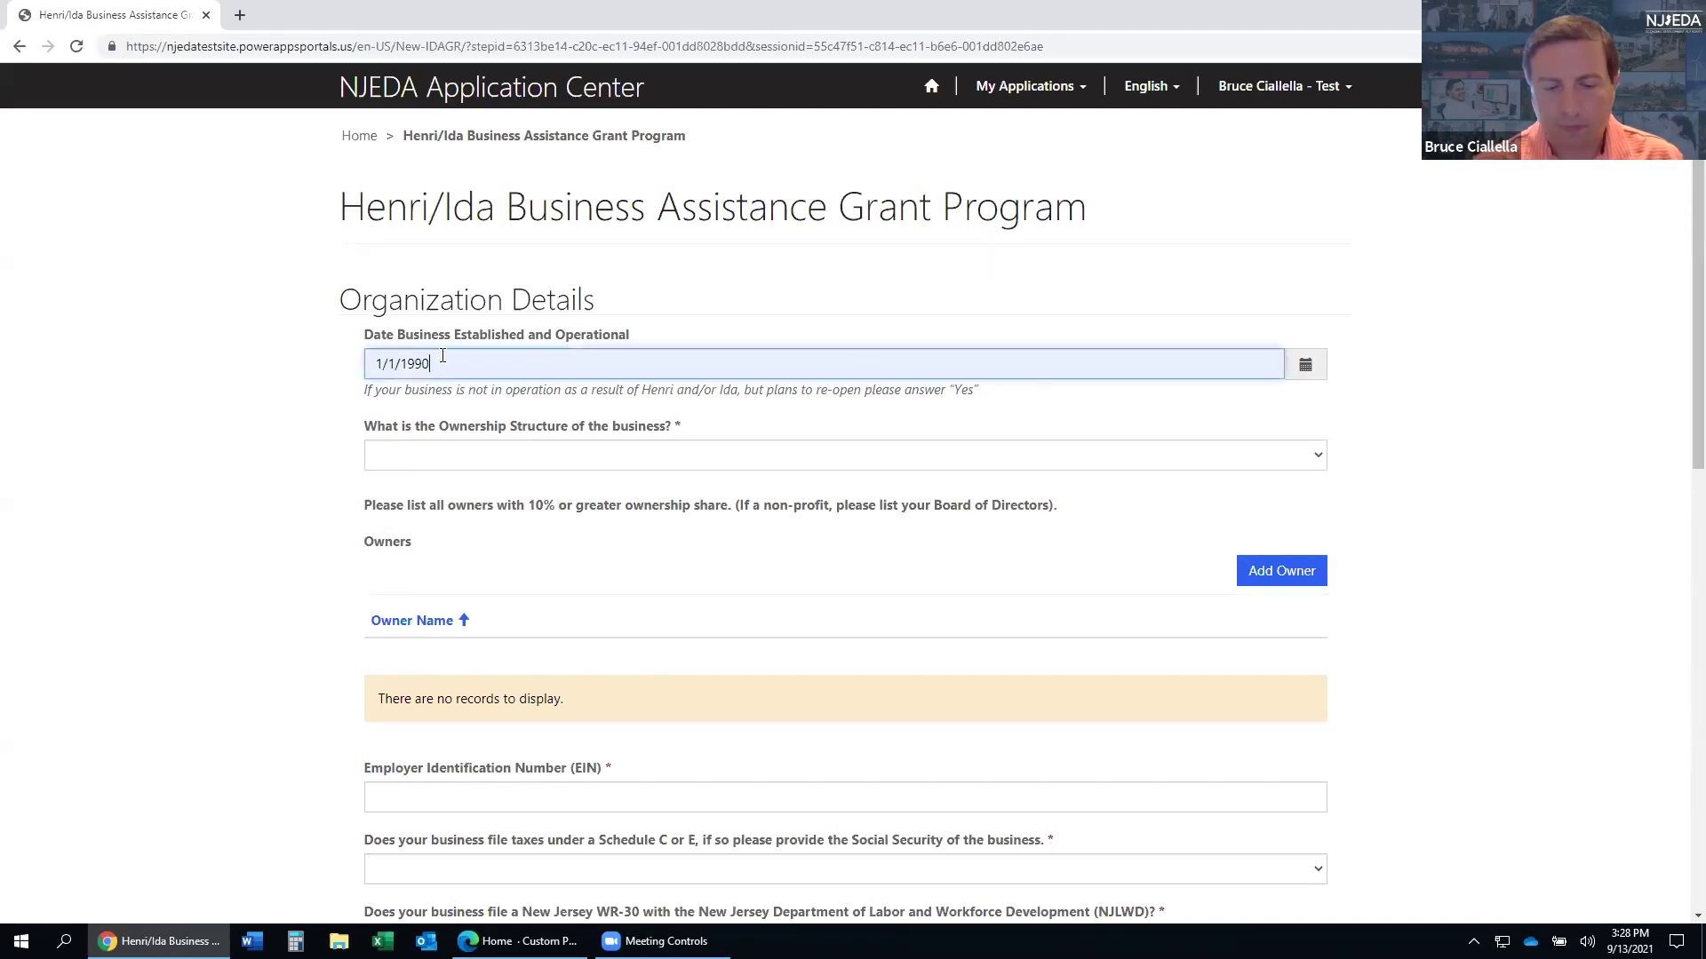
key("BackSpace")
type("1")
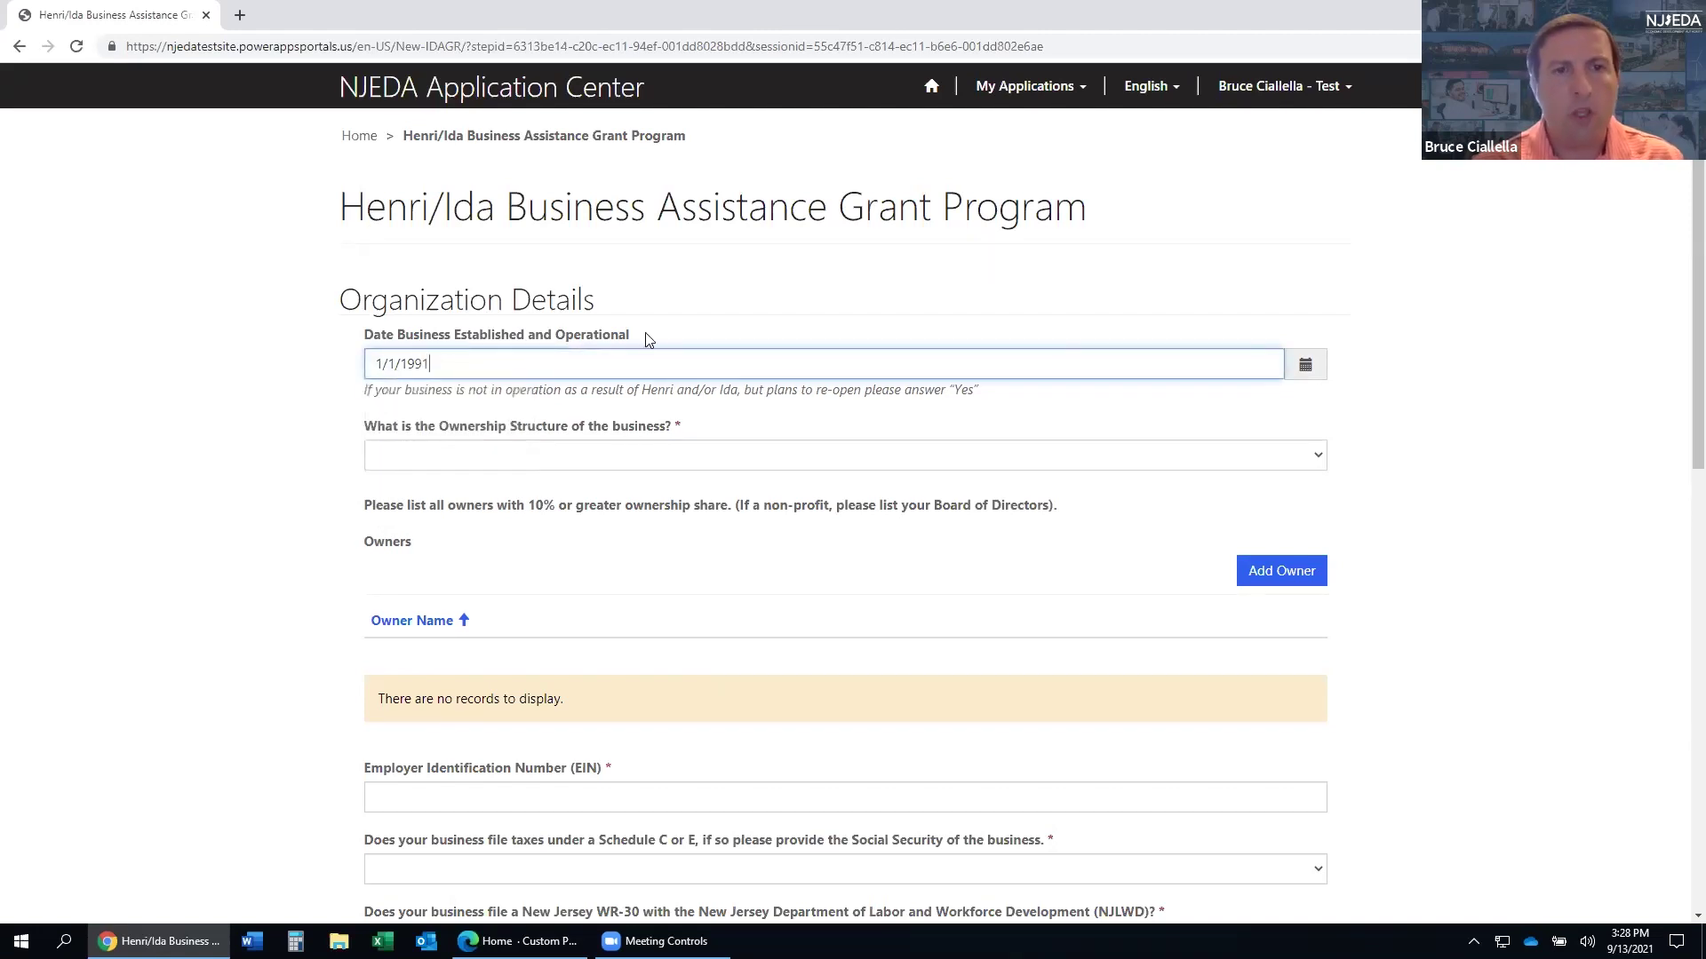
left_click(1305, 369)
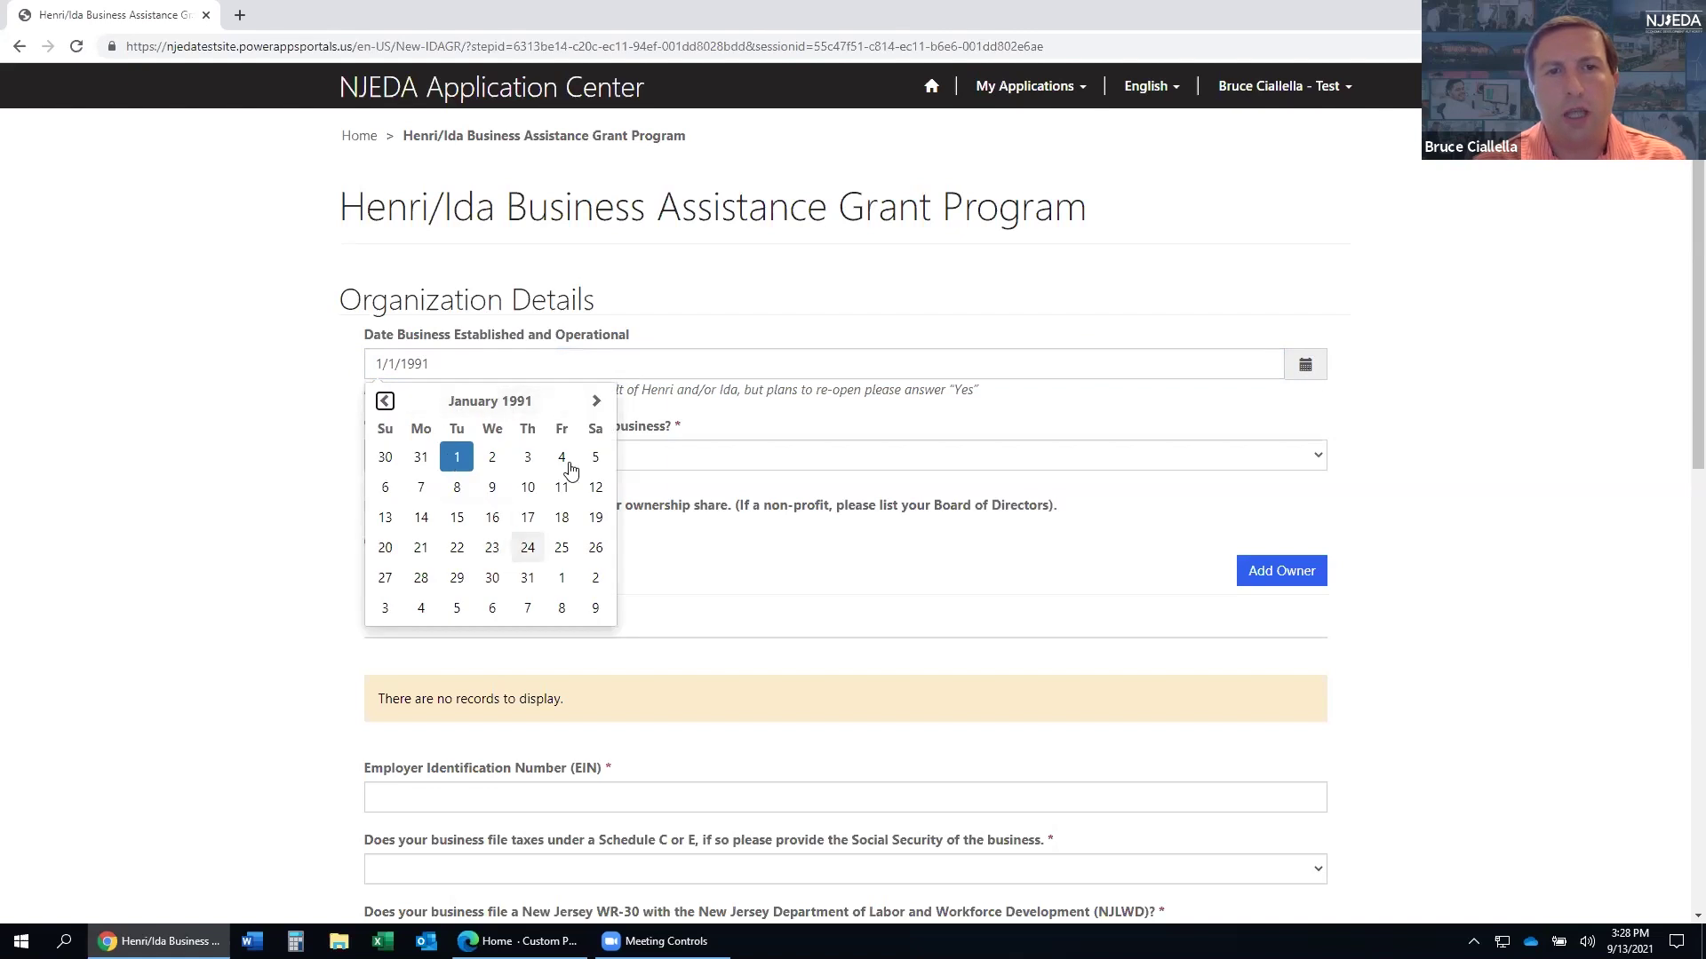
left_click(596, 401)
left_click(596, 401)
left_click(596, 401)
left_click(596, 401)
left_click(596, 401)
left_click(596, 401)
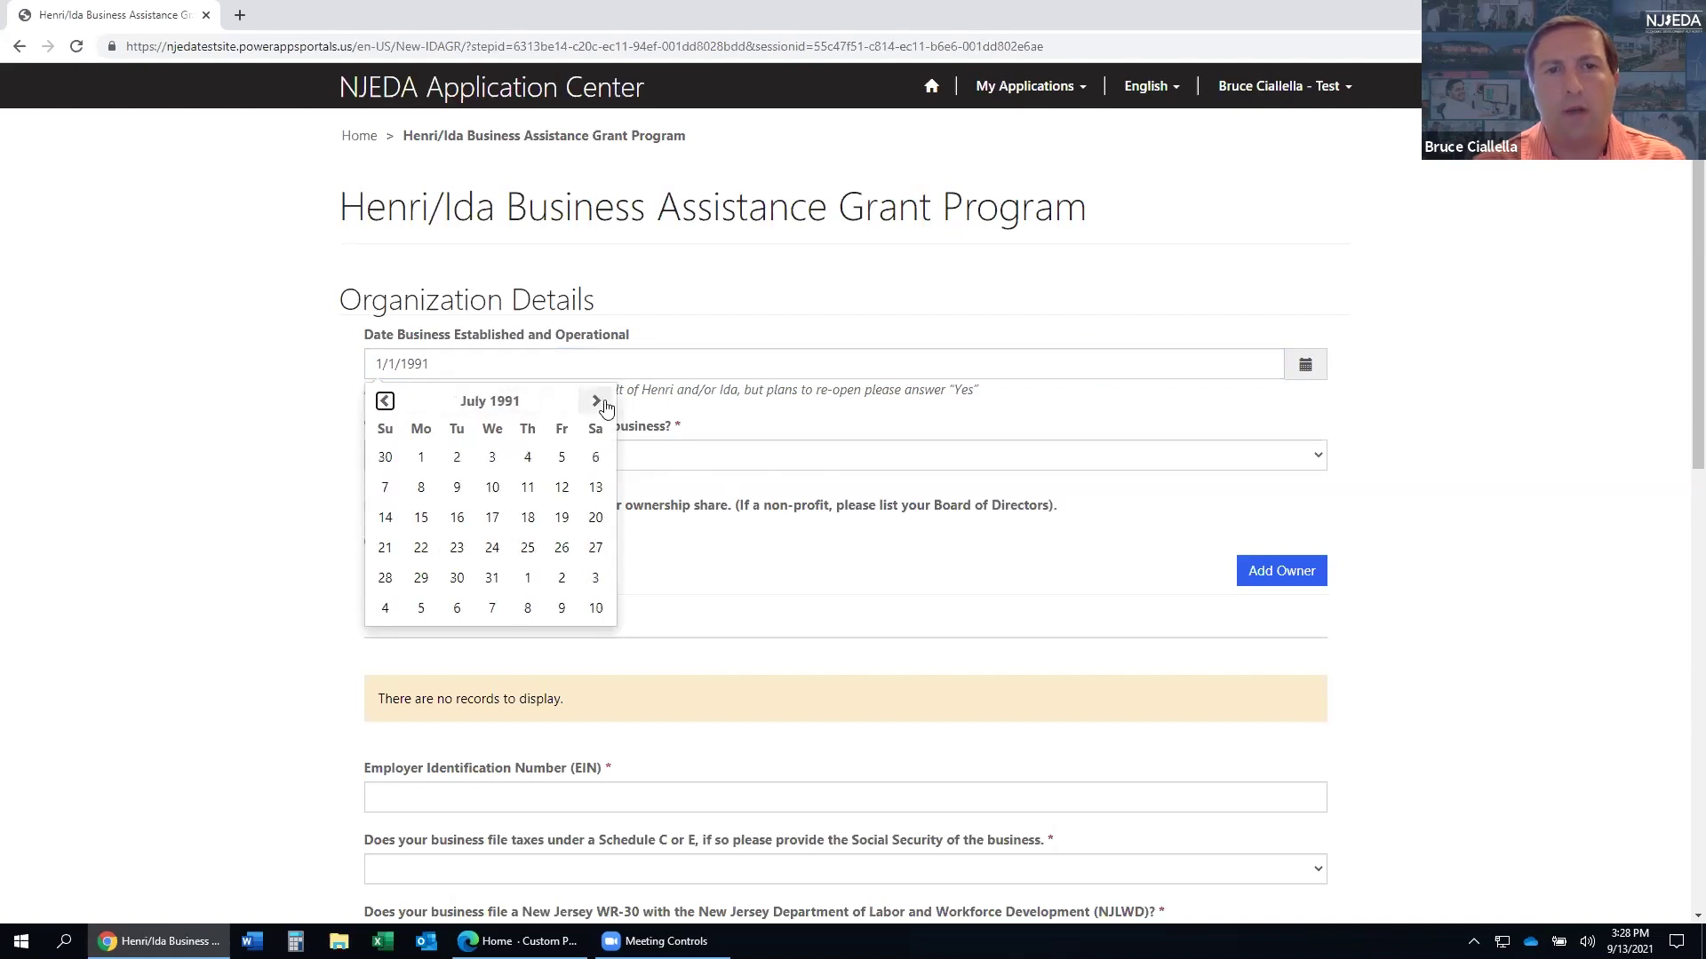
left_click(596, 402)
left_click(694, 302)
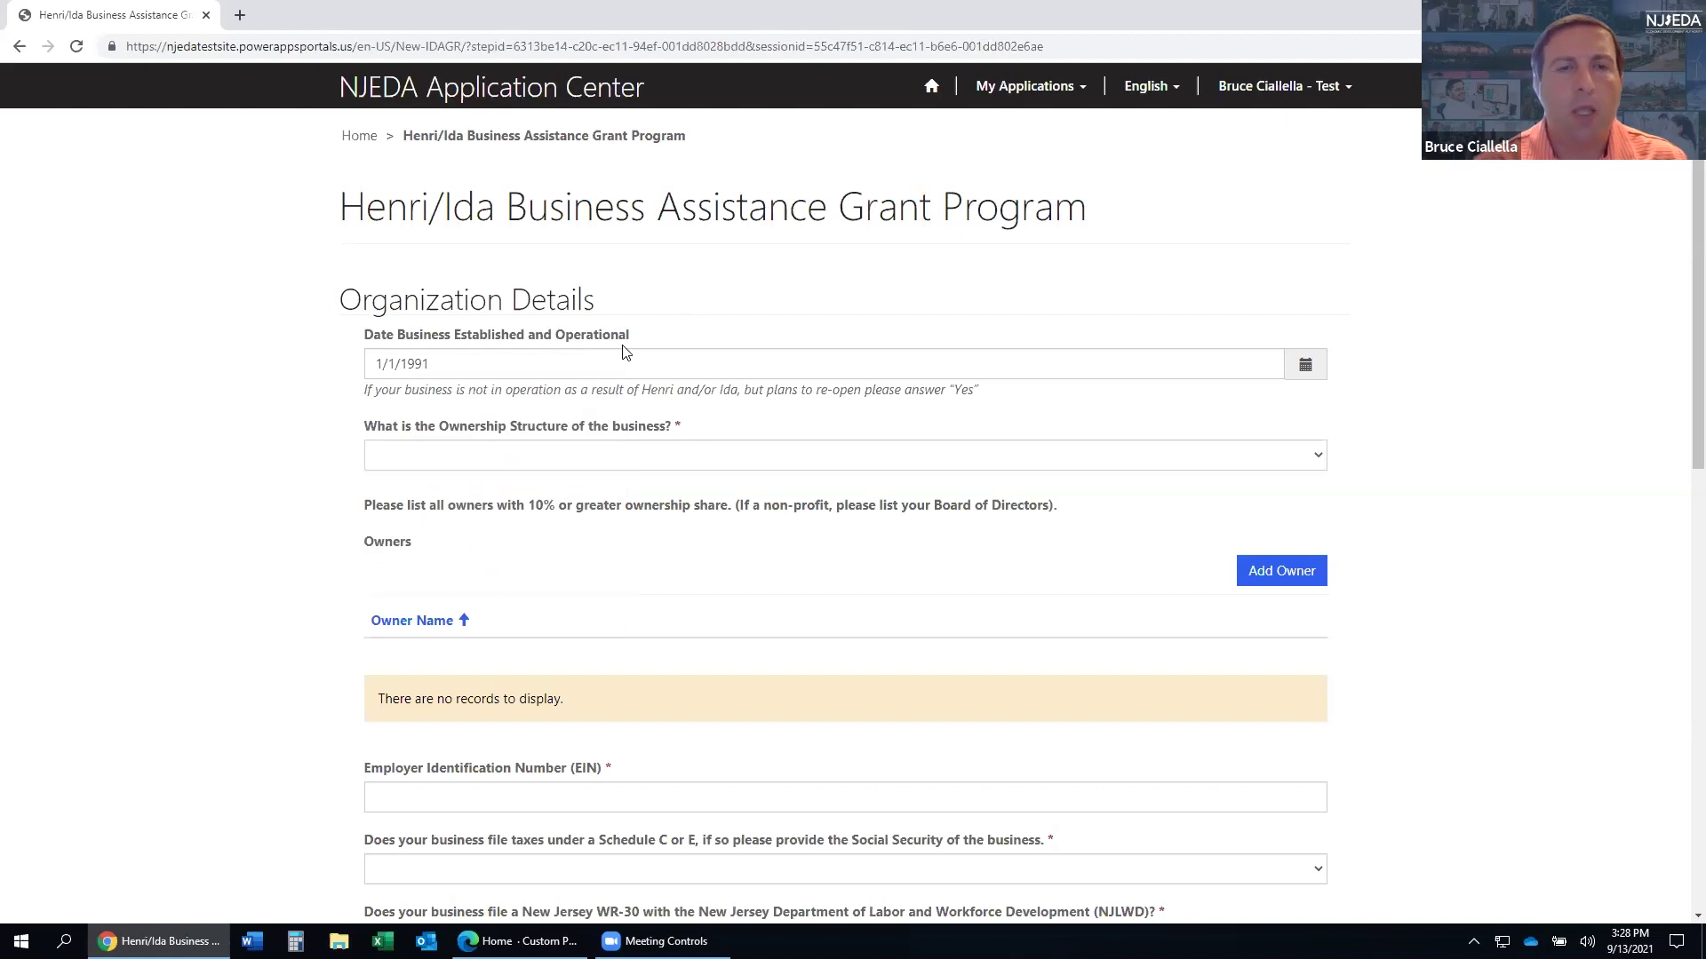
left_click(576, 458)
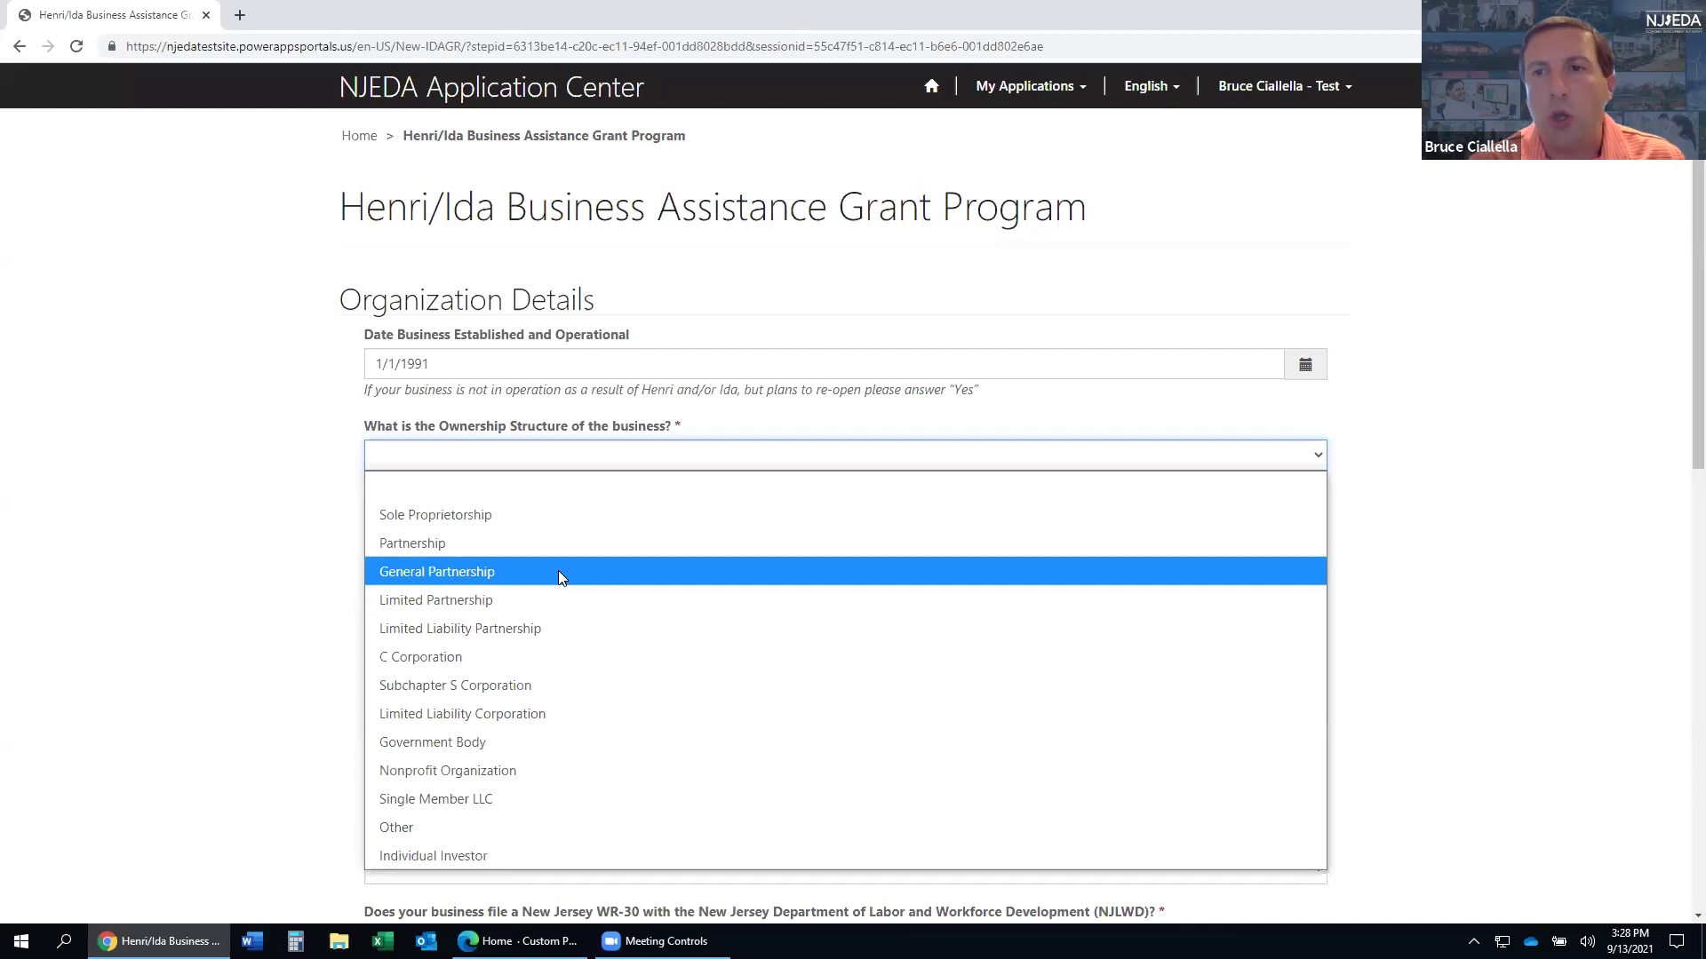
- Choose Sole Proprietorship as the ownership structure and begin adding a business owner
left_click(526, 516)
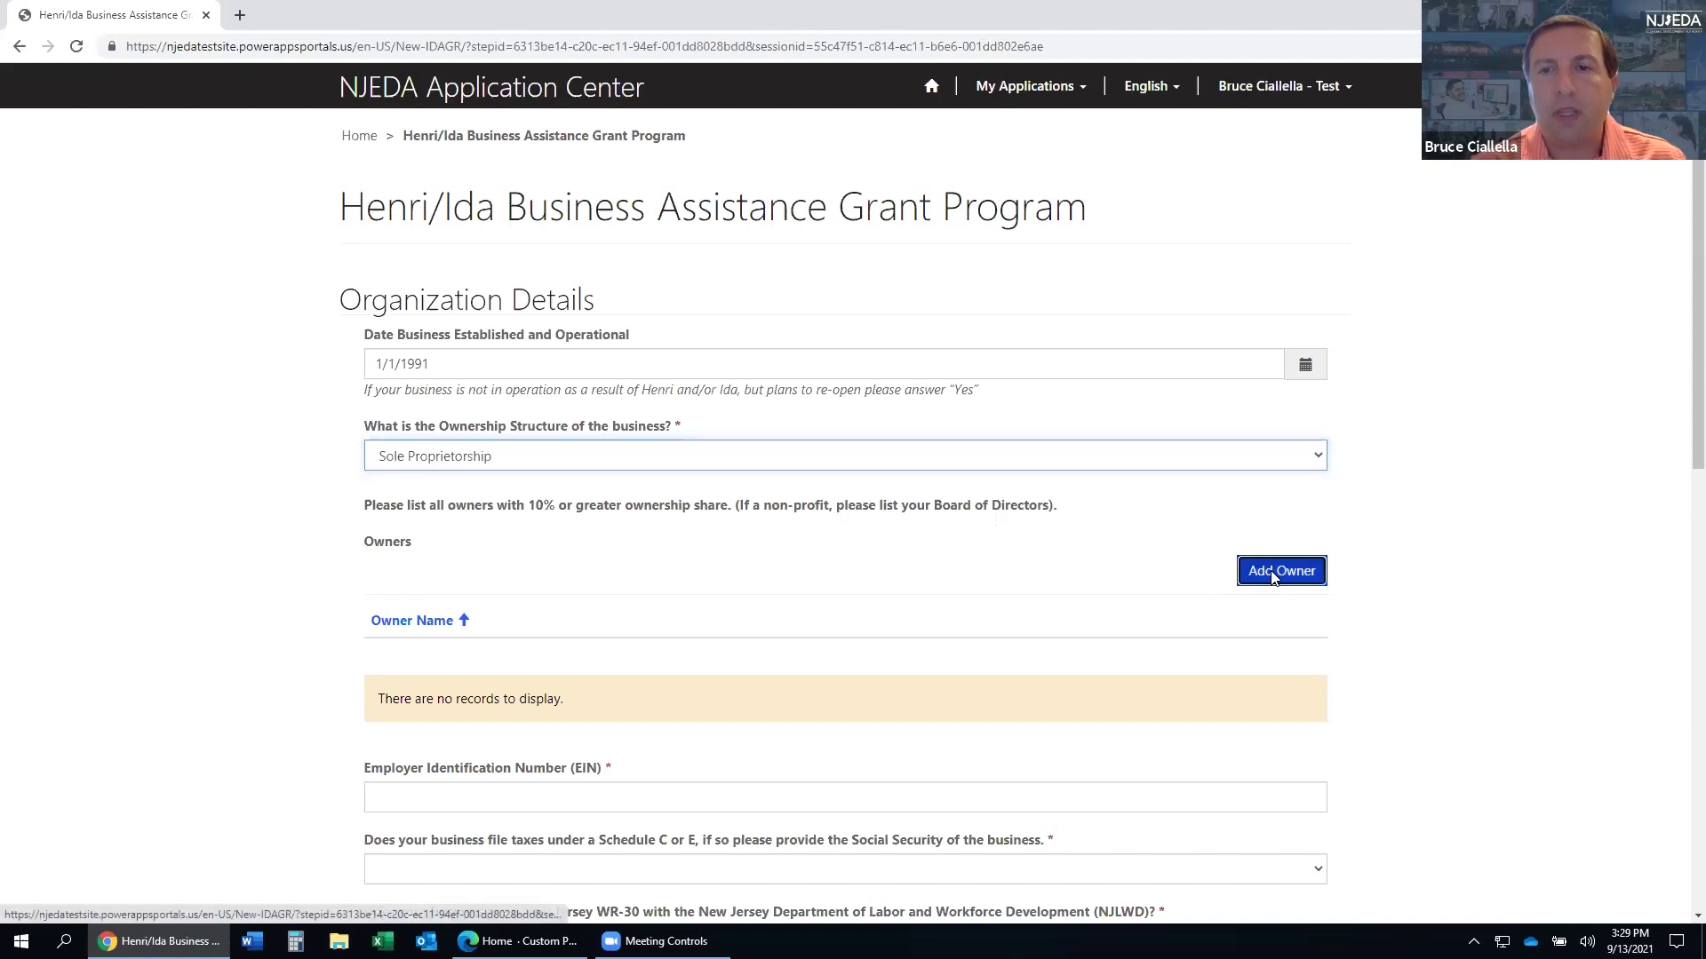
left_click(1244, 586)
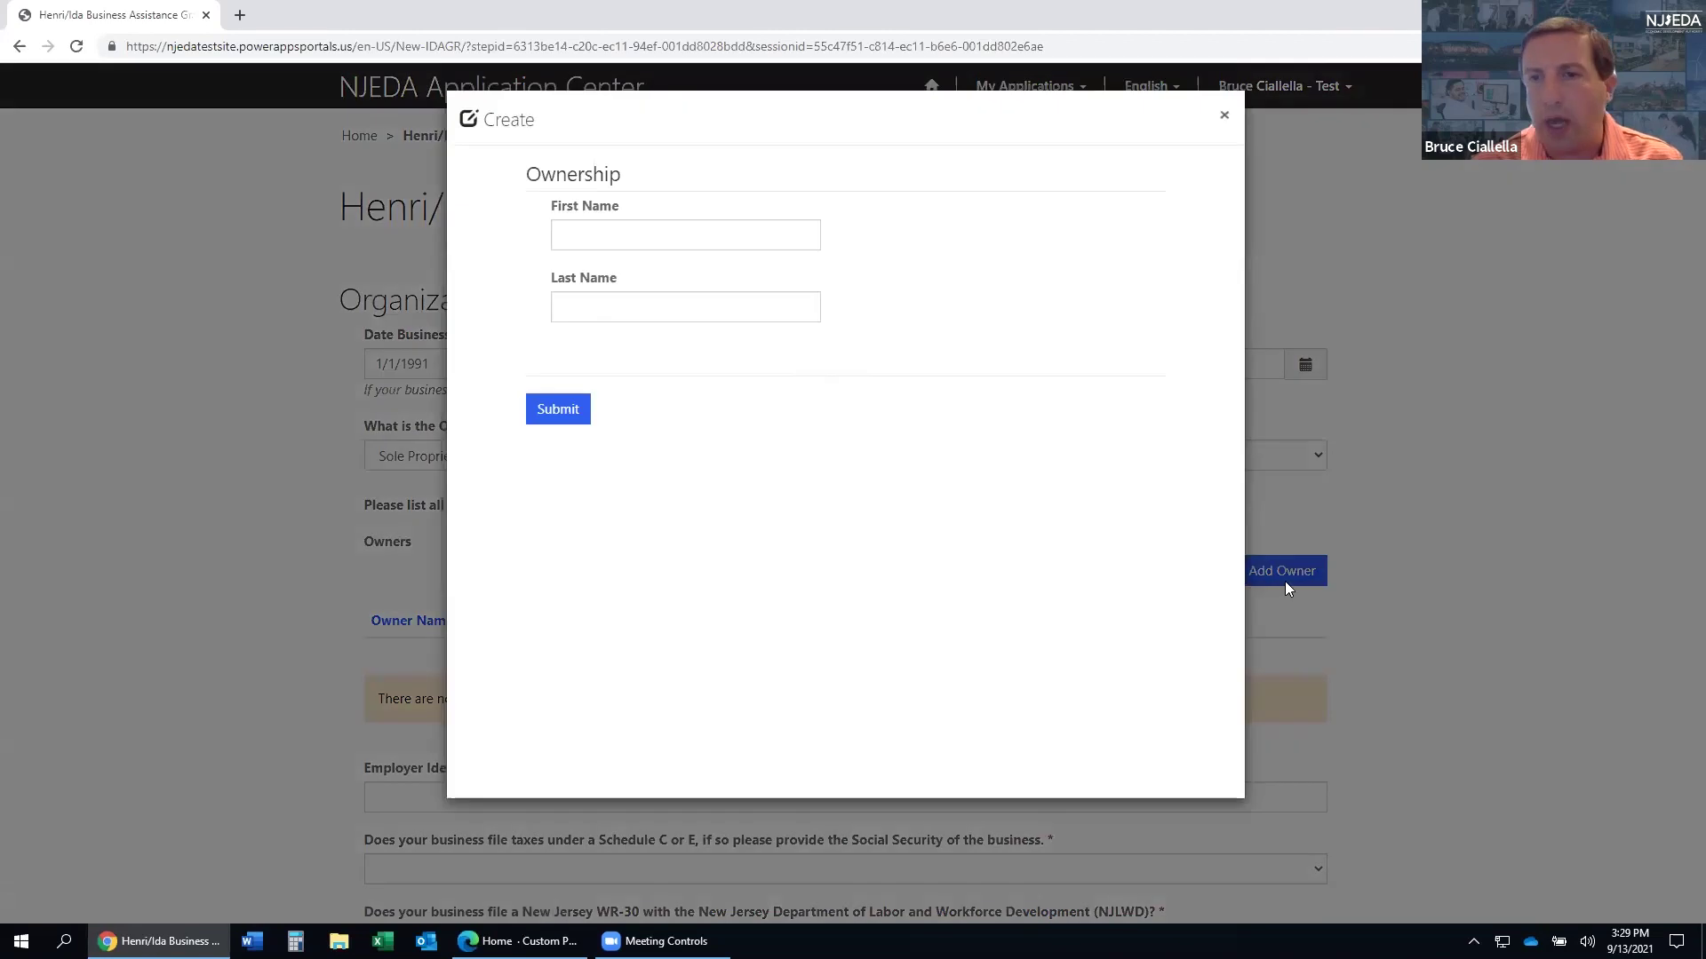
- Add a new owner with first name Test and last name Owner, and submit it
left_click(687, 236)
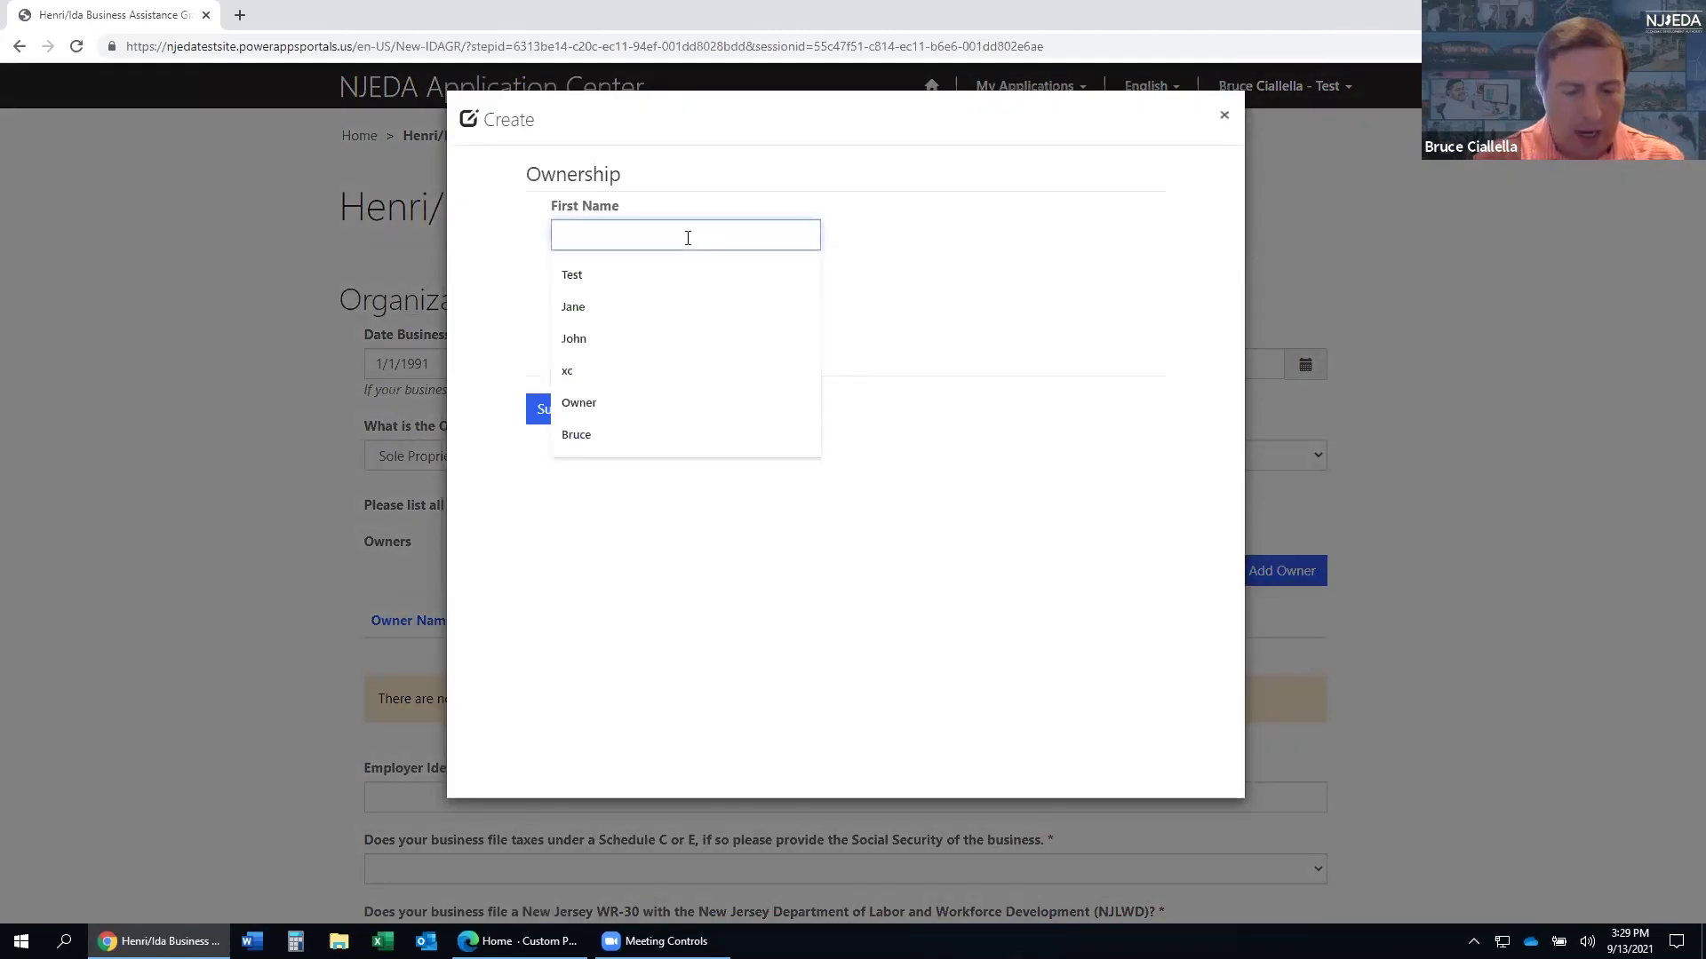
type("Test")
key("Tab")
type("Ow")
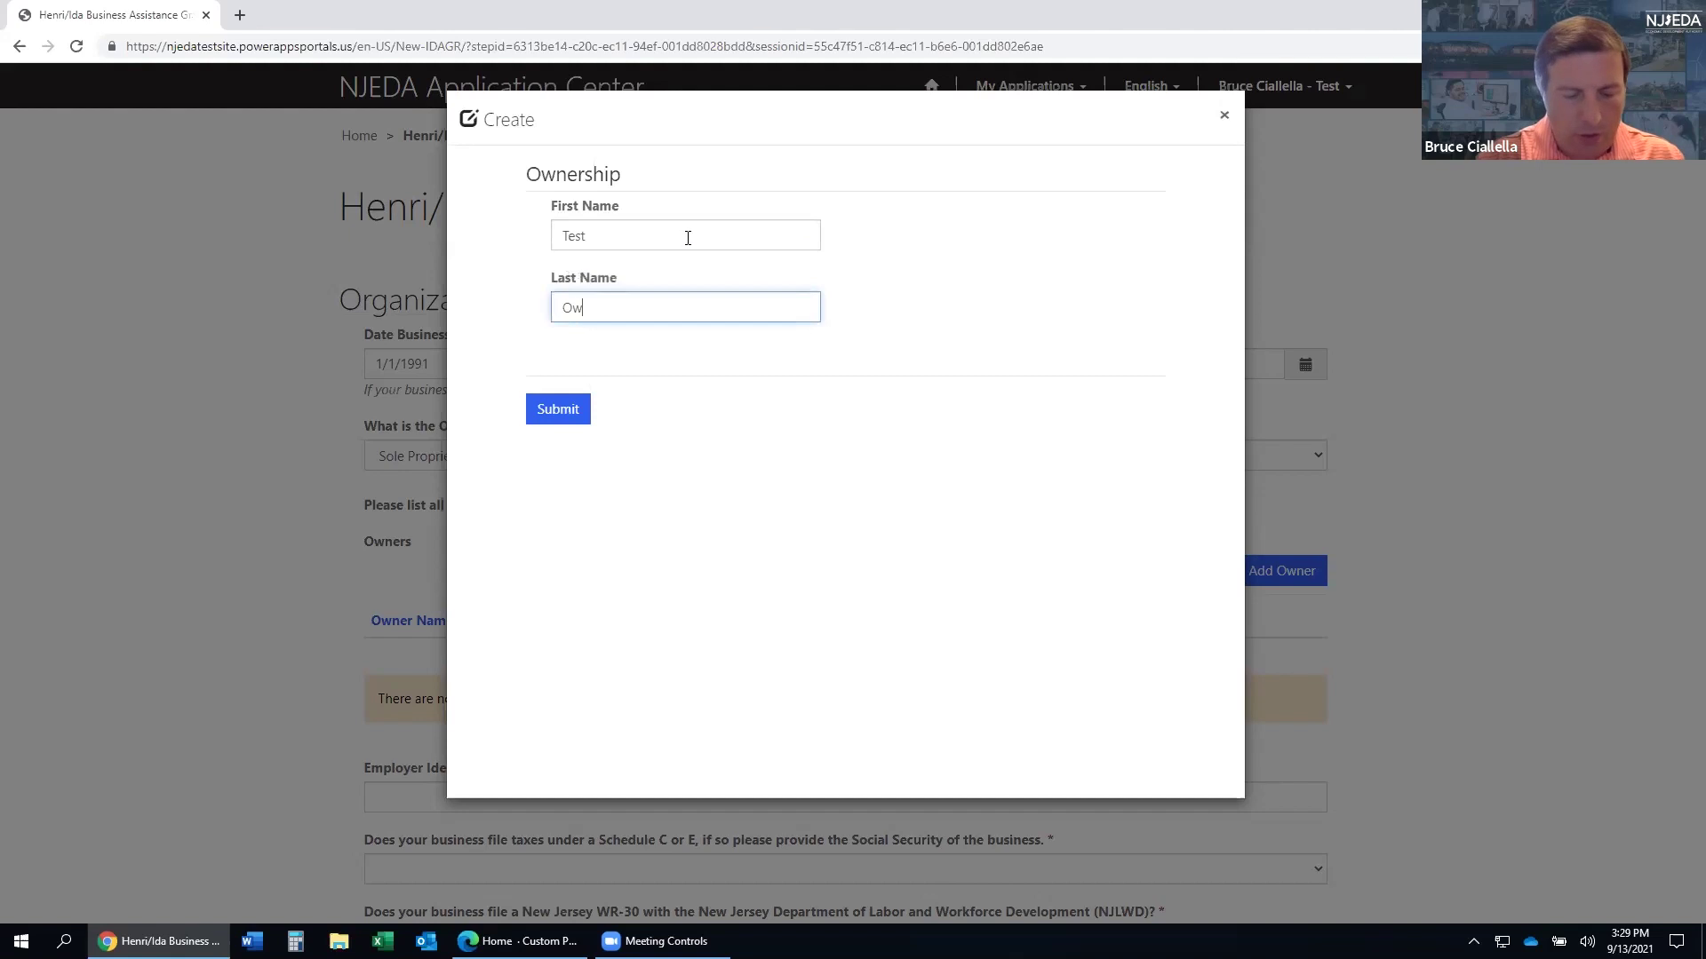
type("ber")
key("BackSpace")
key("BackSpace")
key("BackSpace")
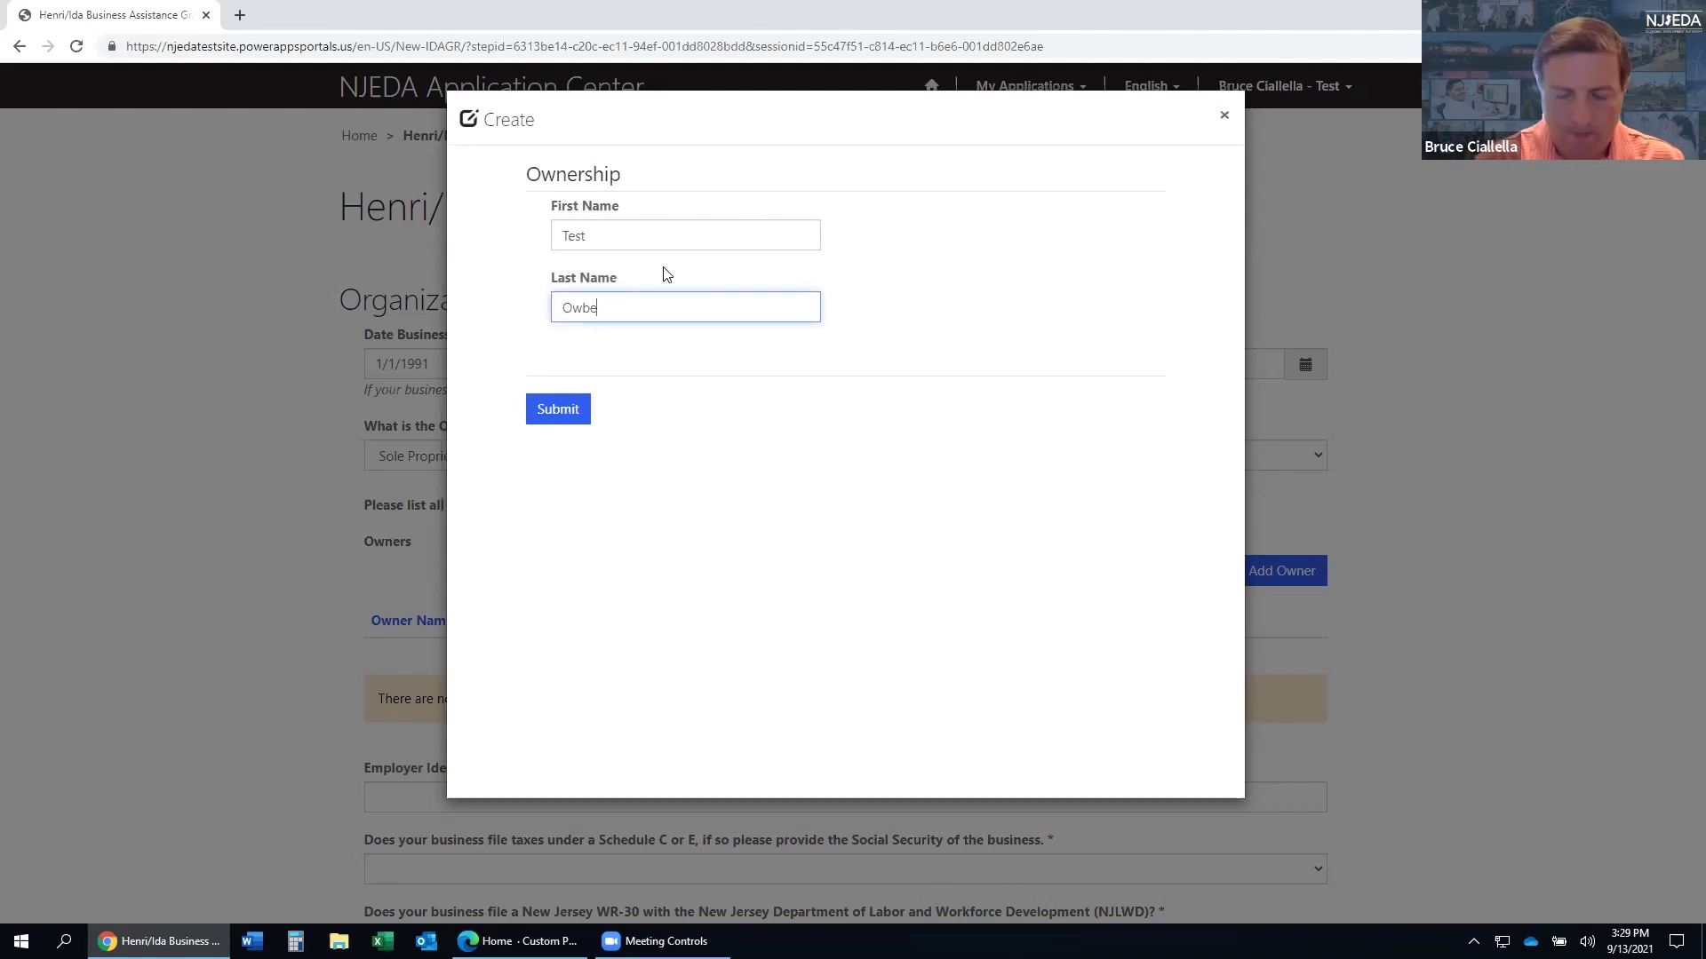
type("ner")
left_click(592, 401)
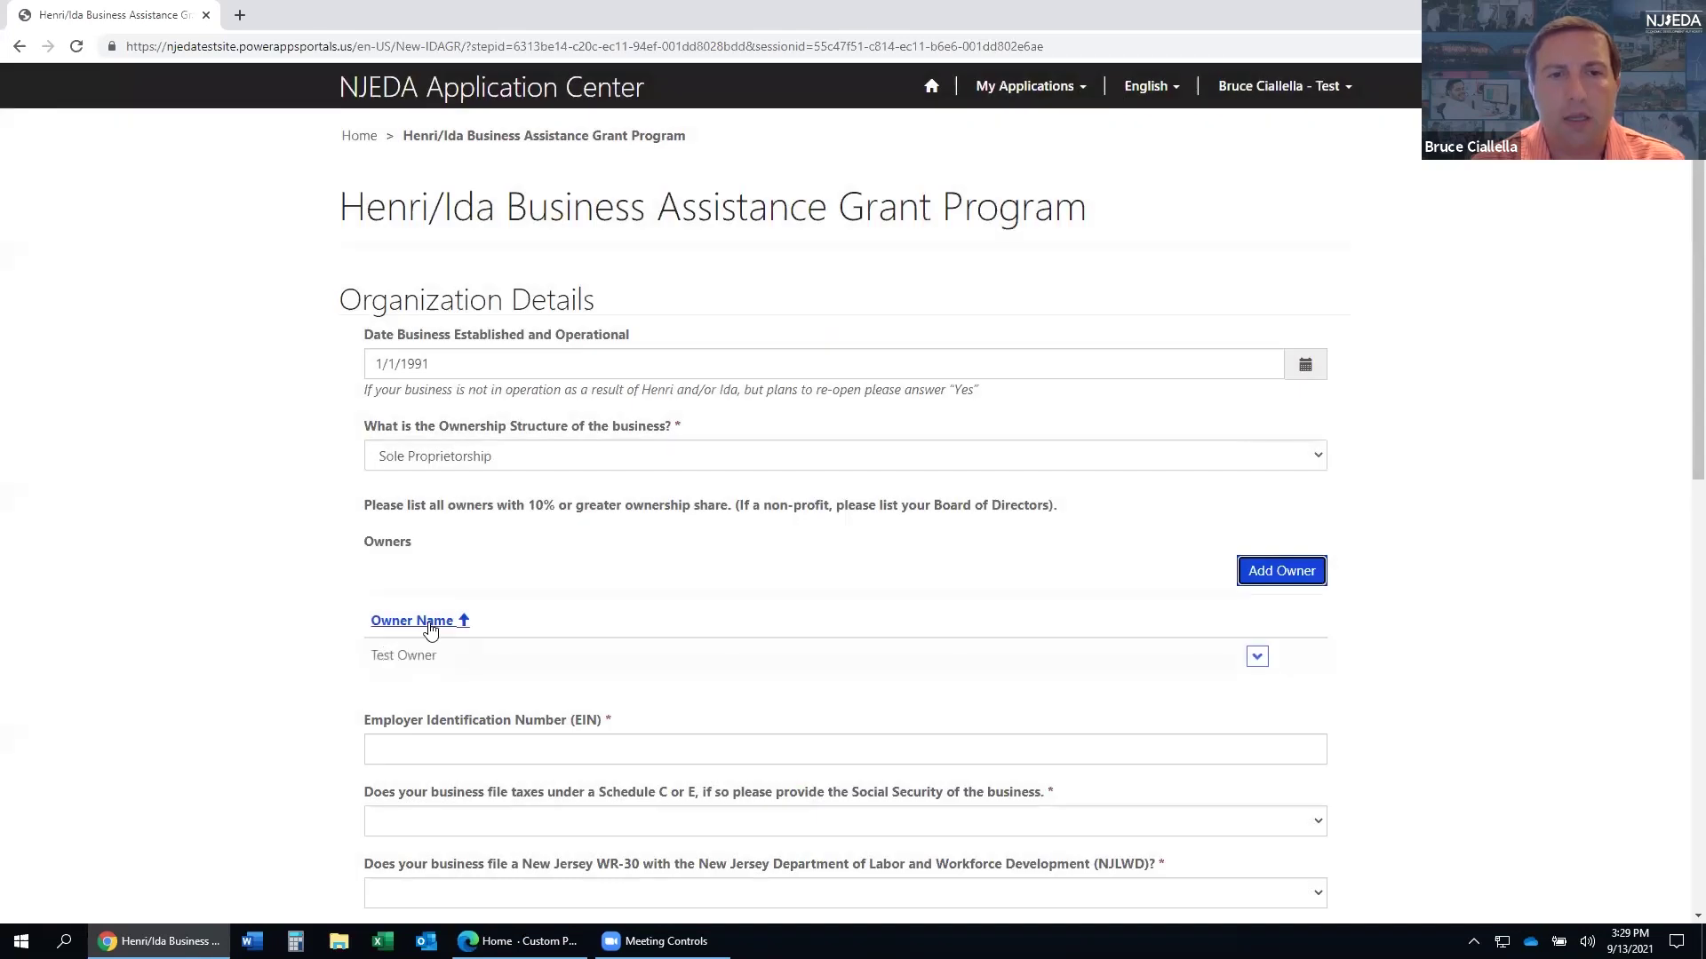
- Scroll down Organization Details to the EIN and employee questions
scroll(452, 668, "down", 1)
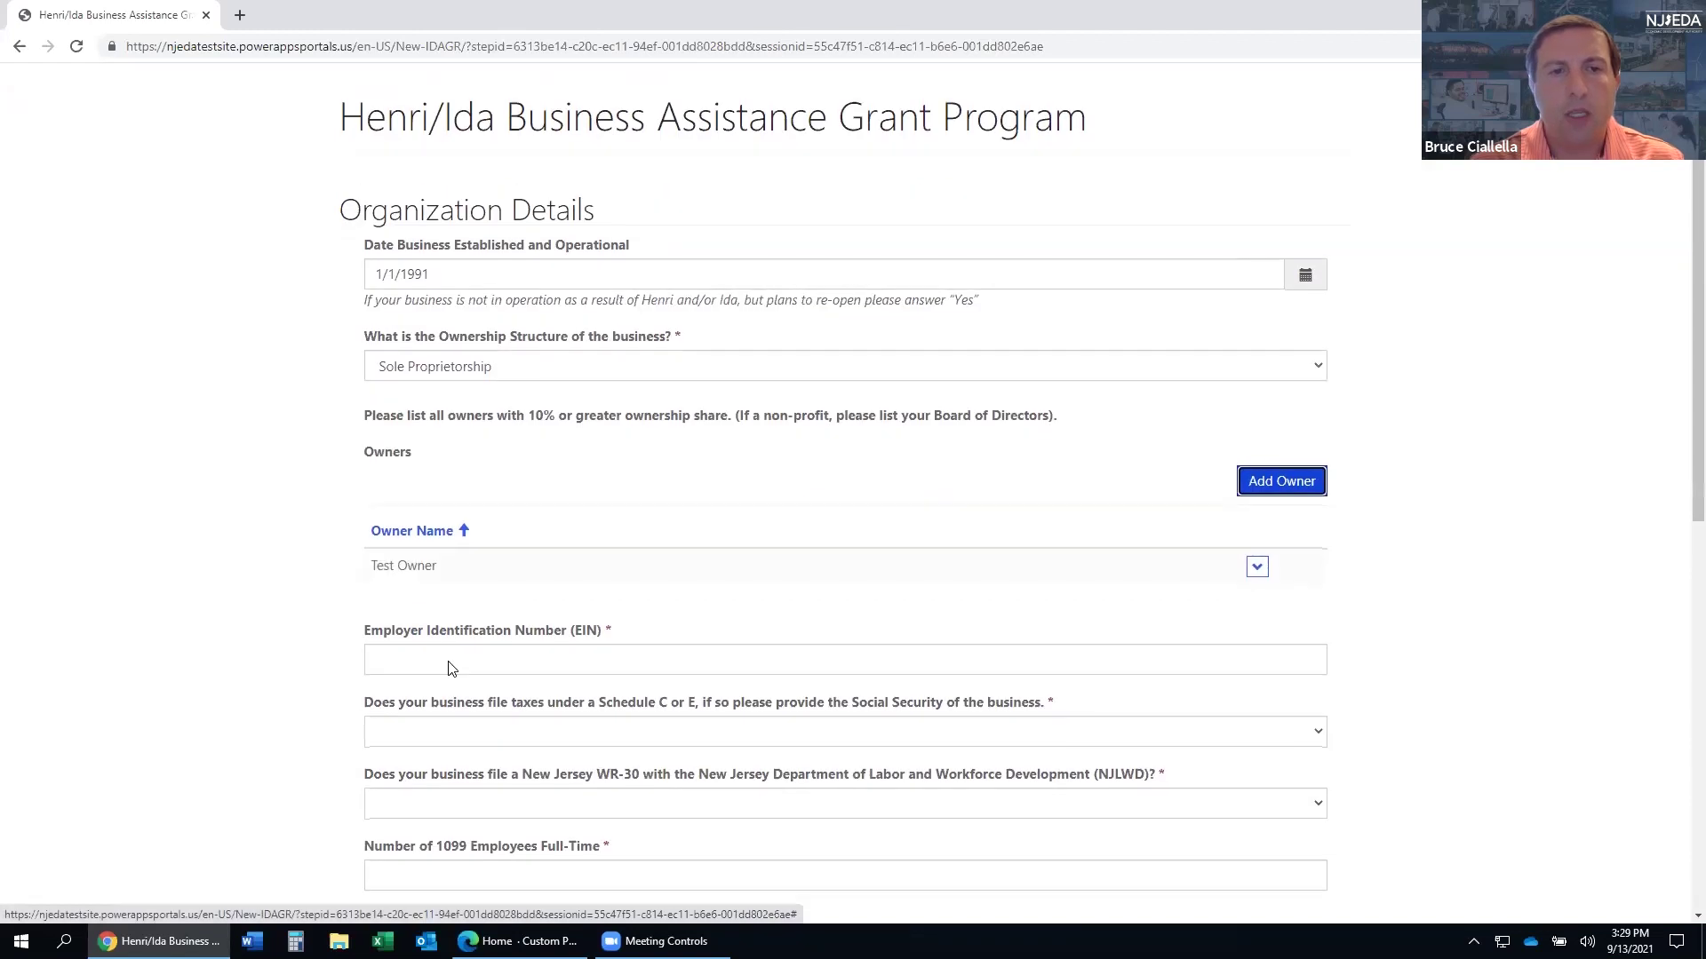
scroll(449, 666, "down", 2)
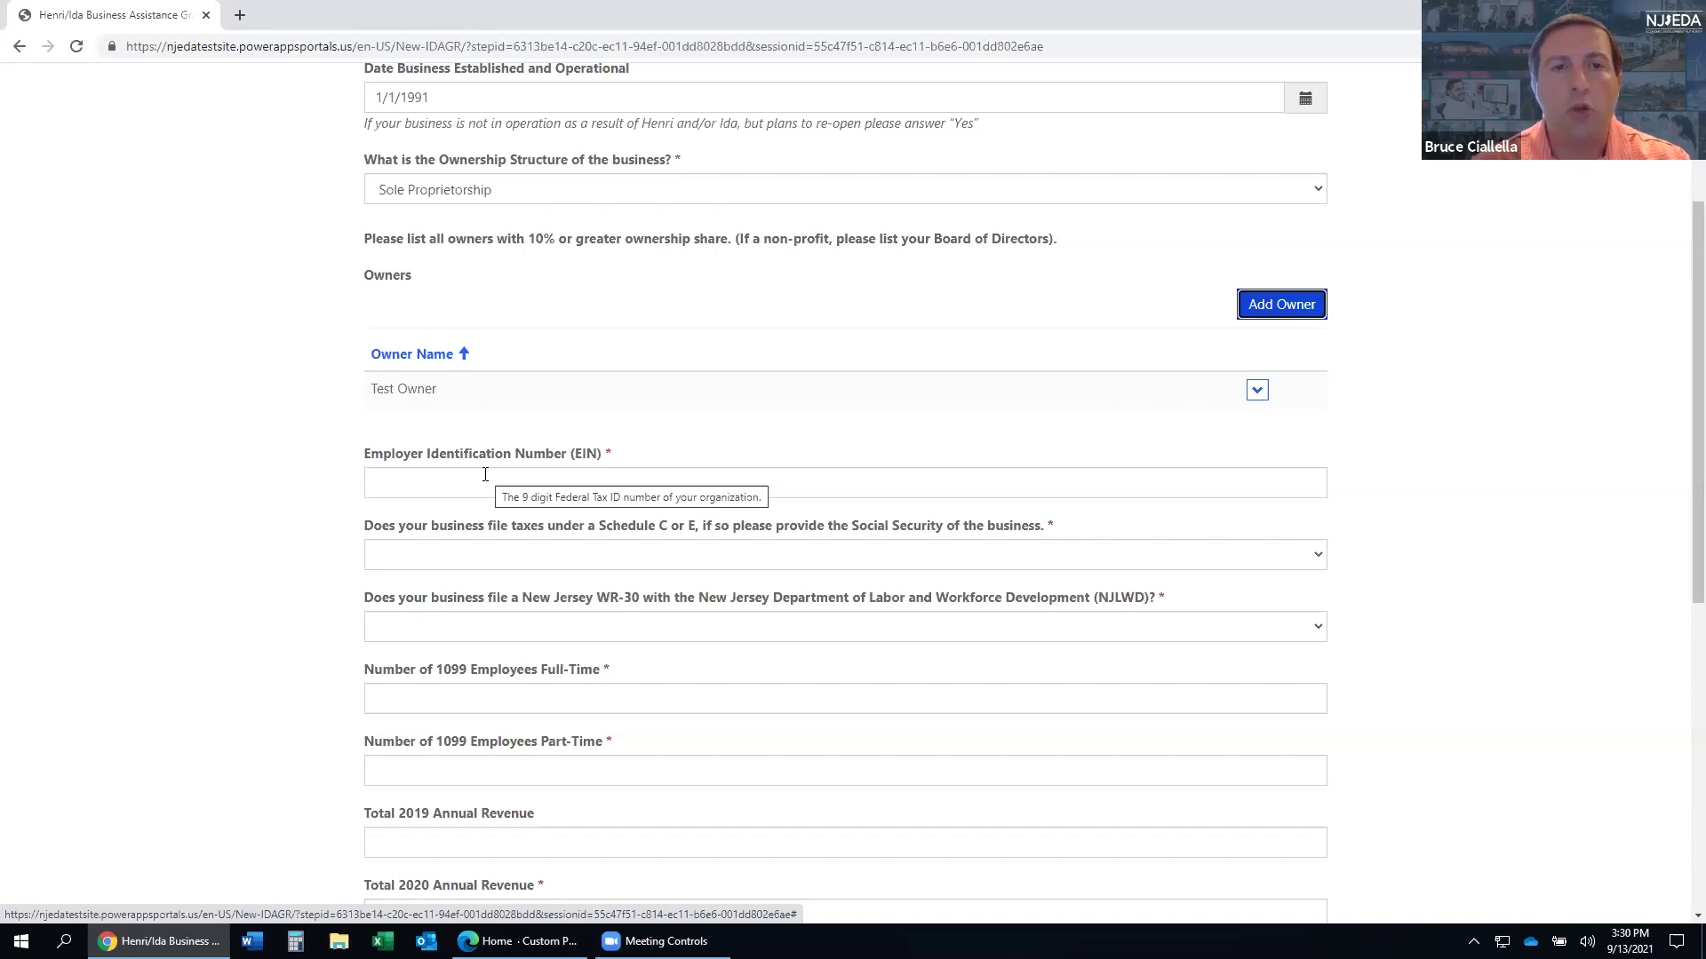
- Enter the business's EIN and answer No to the Schedule C or E taxes question
left_click(485, 474)
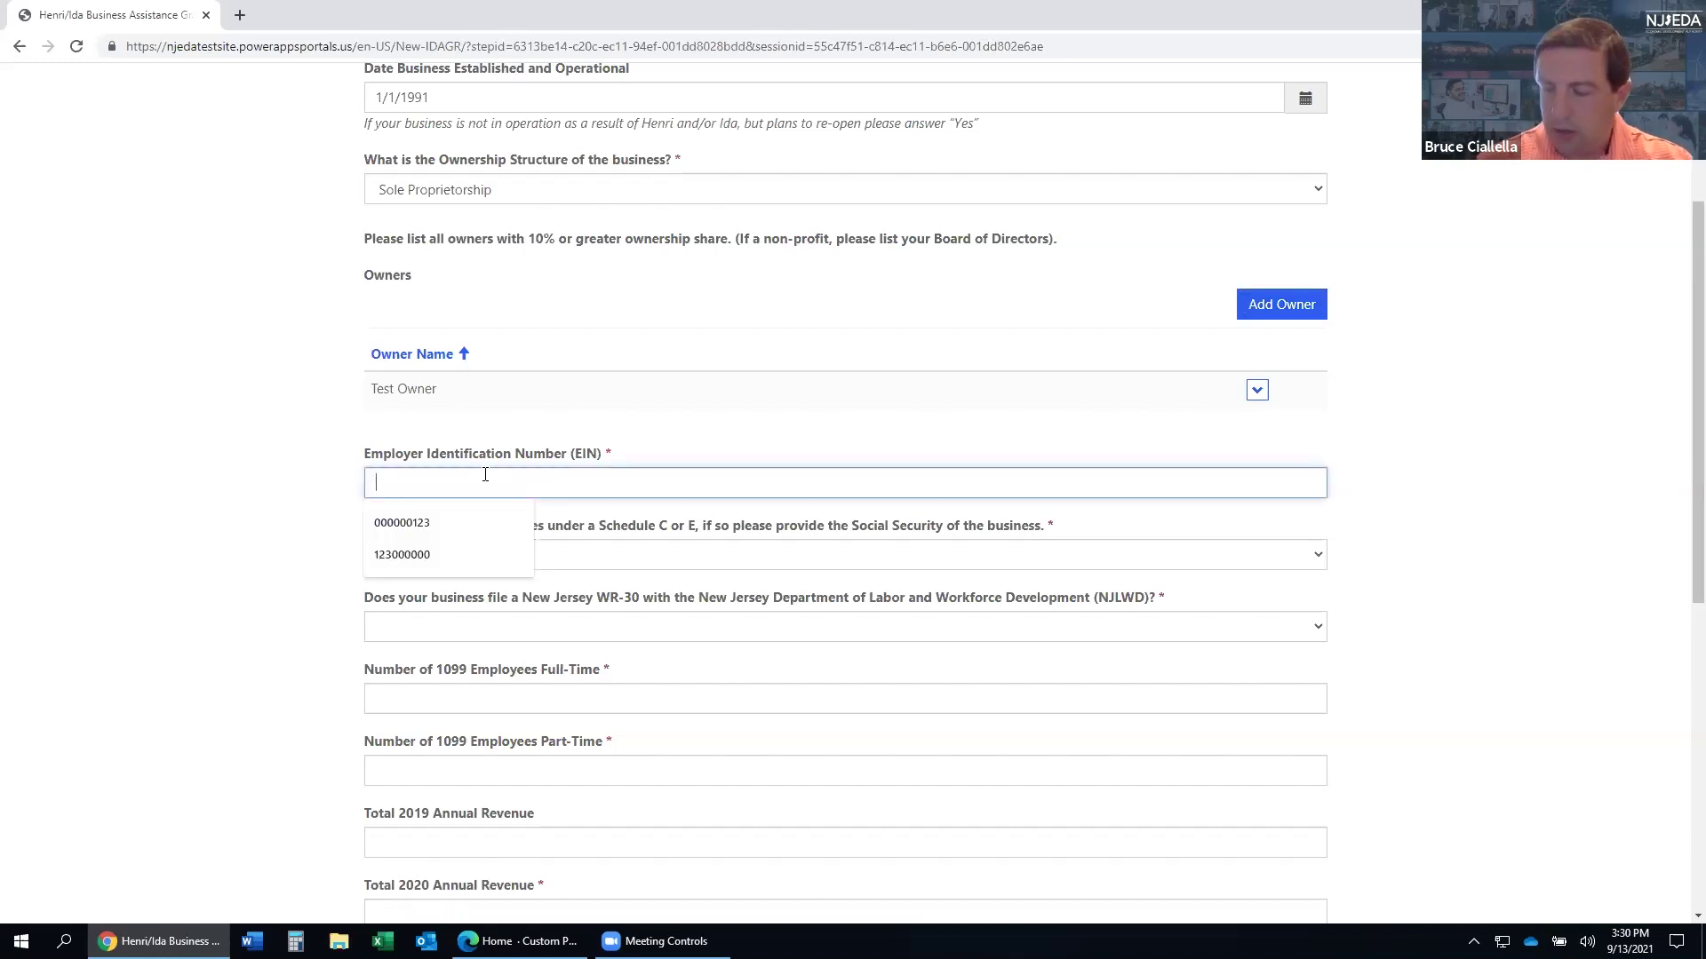
type("123456789")
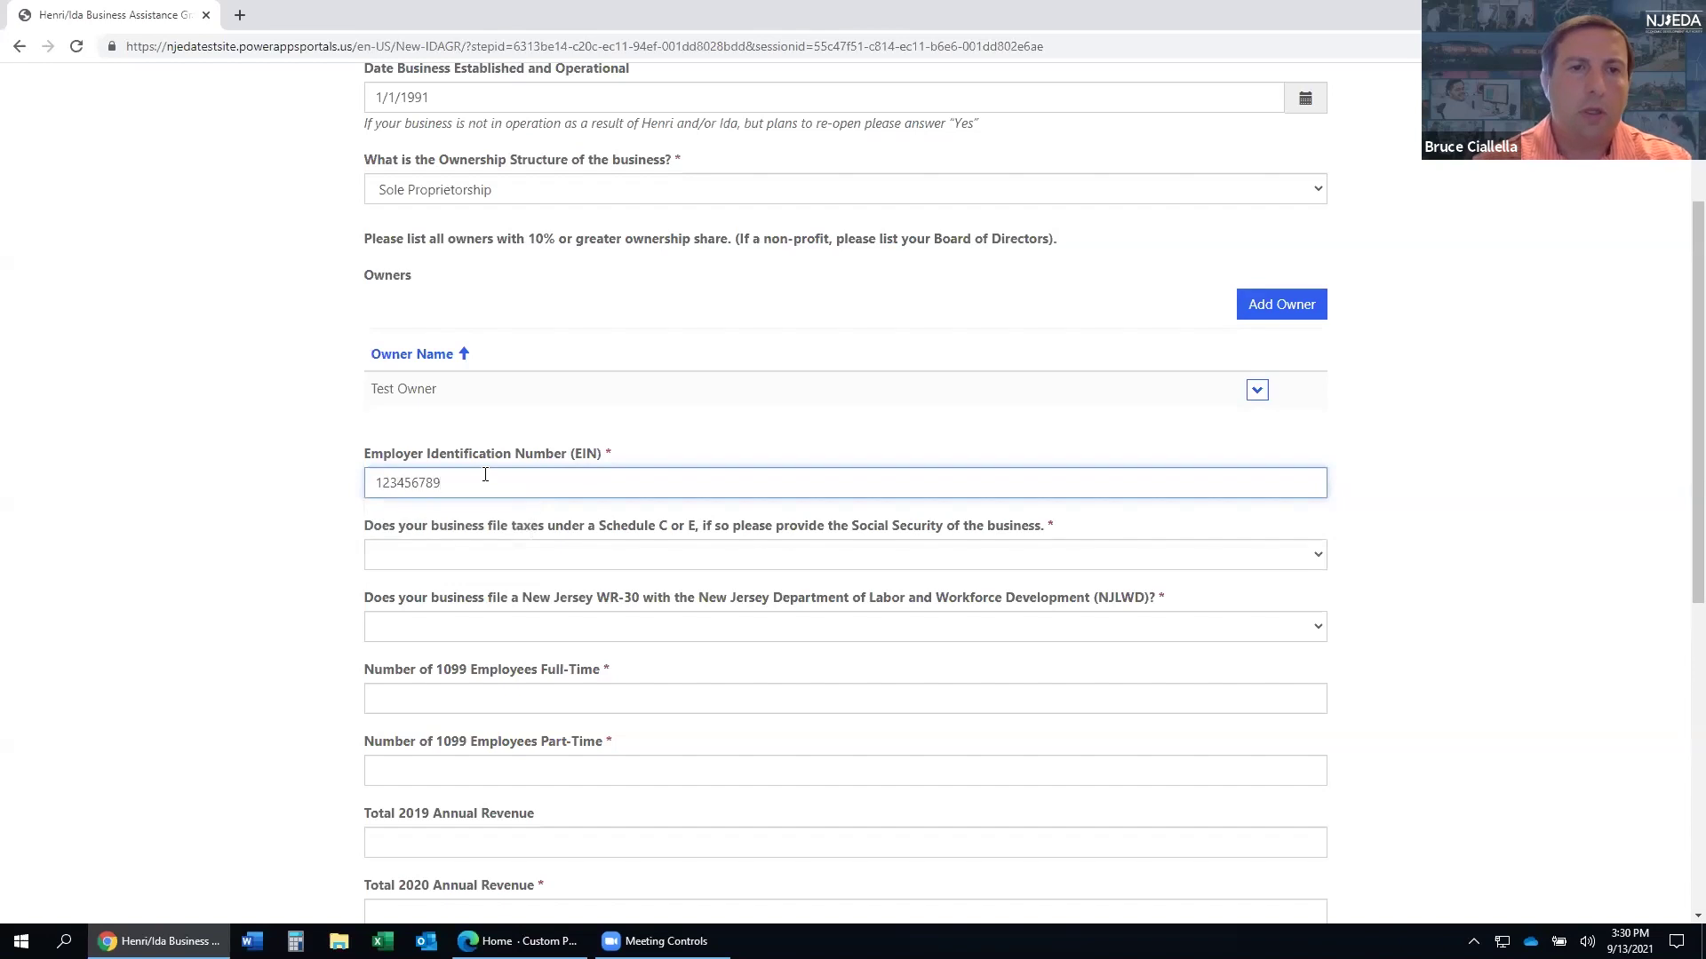
left_click(514, 553)
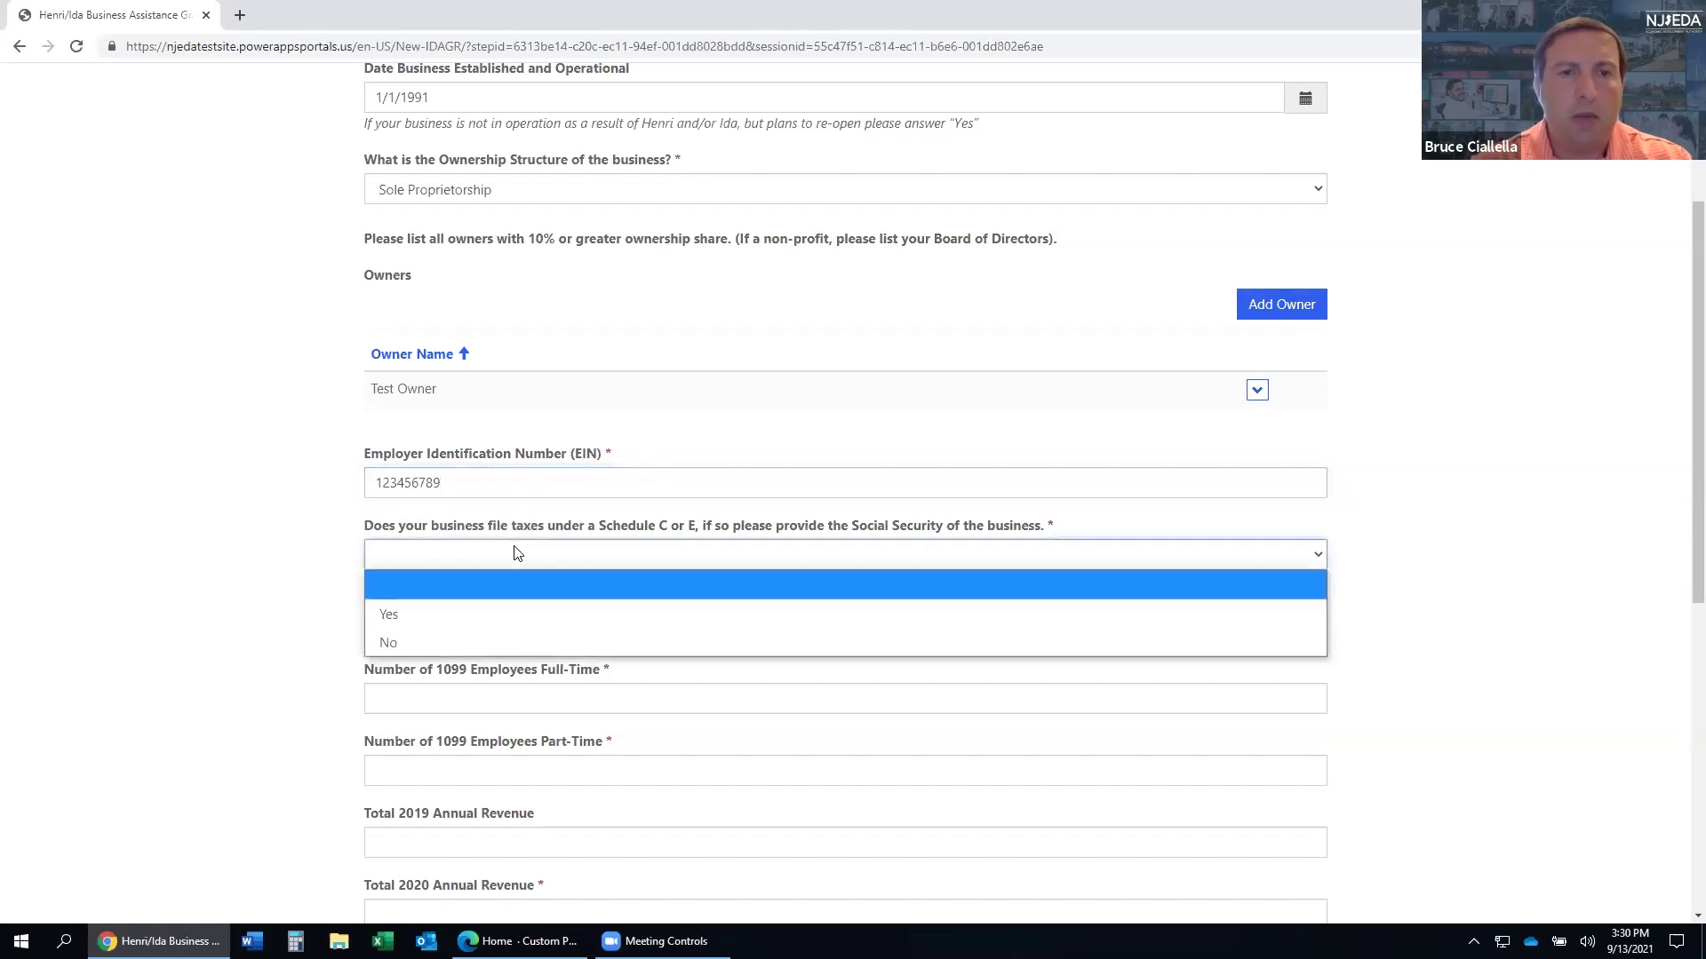
left_click(276, 530)
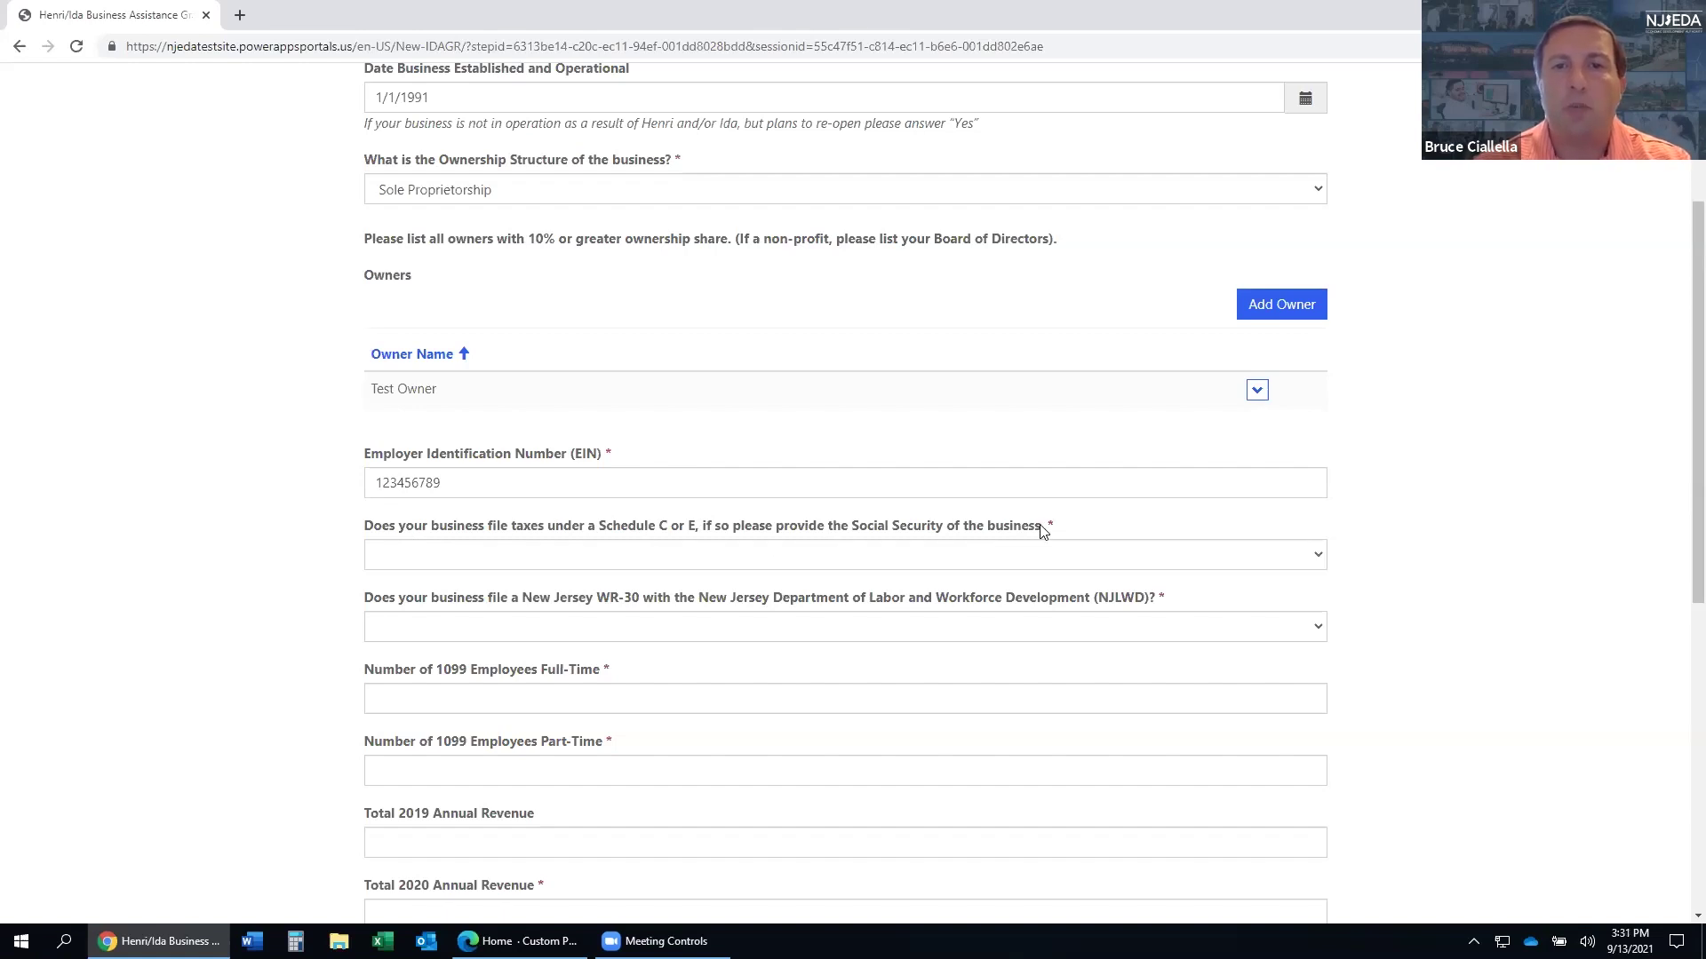
left_click(742, 560)
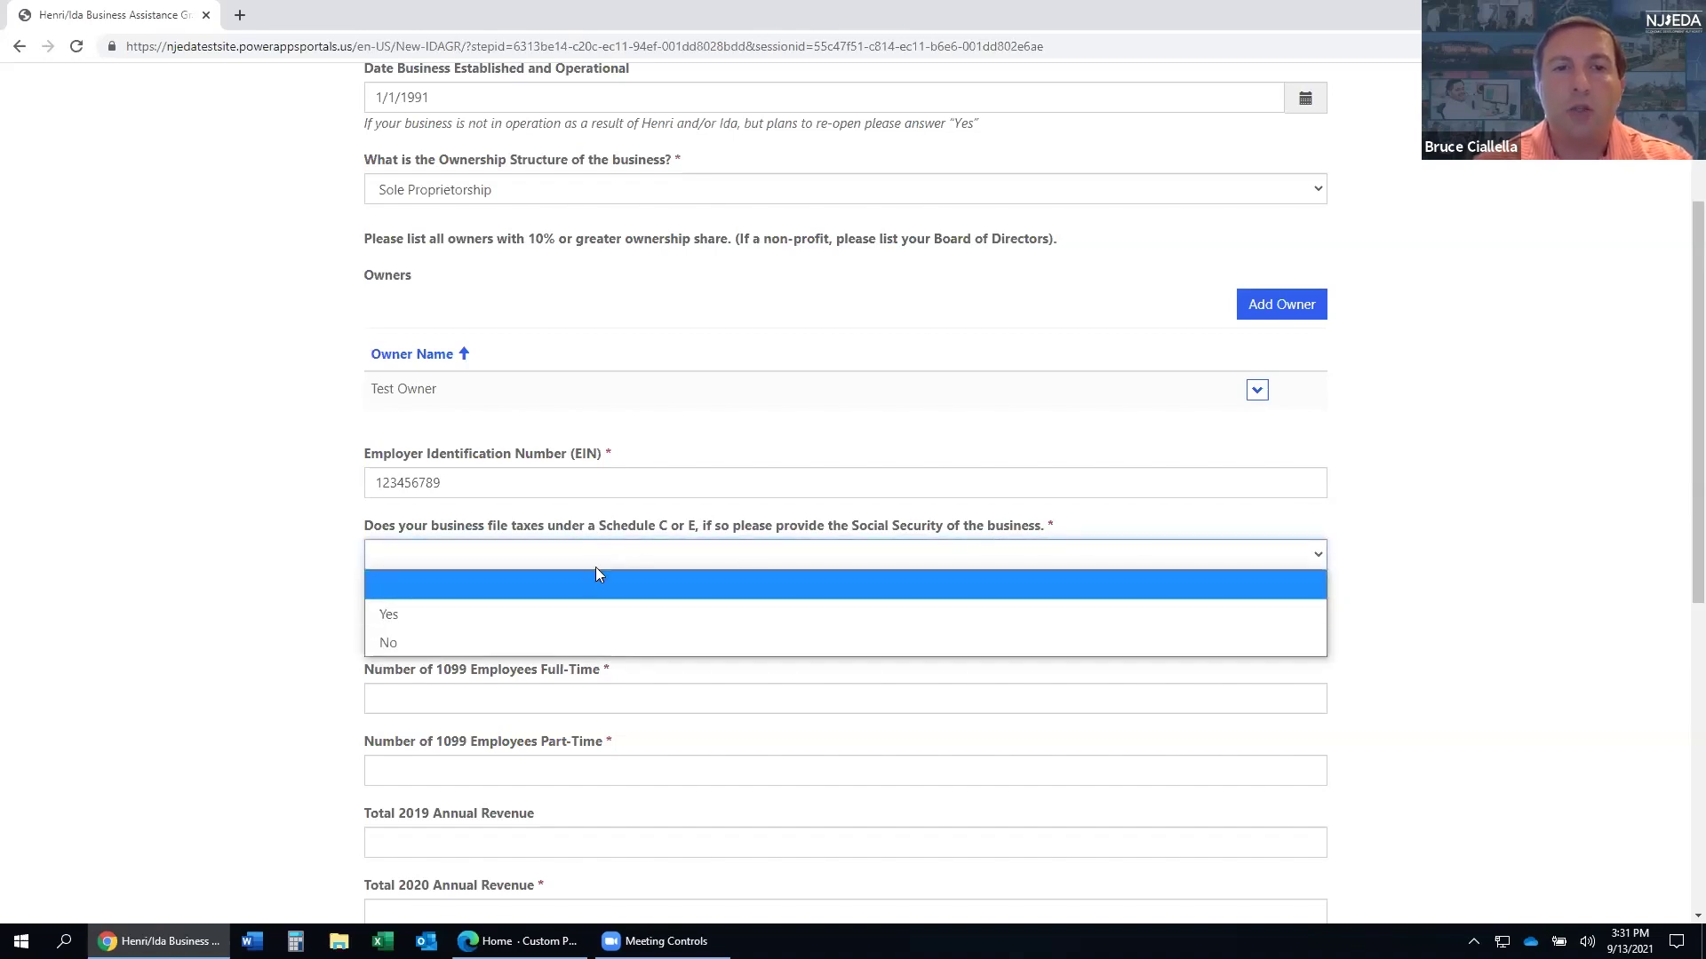
left_click(544, 642)
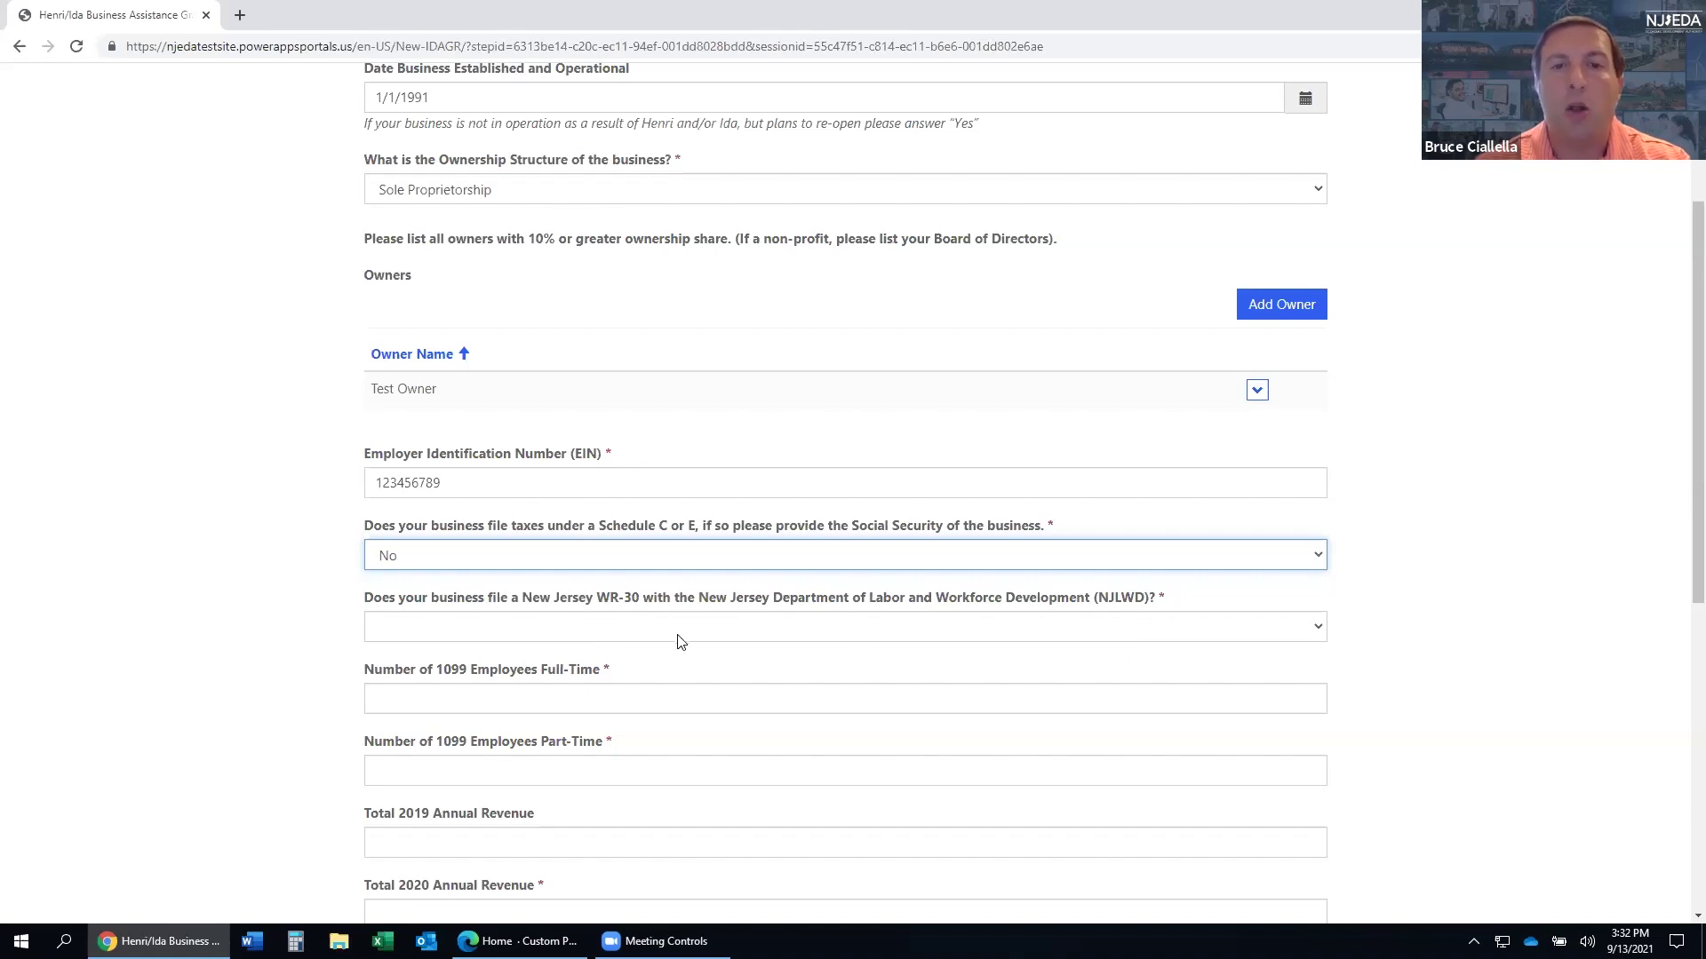
- Answer Yes to filing a WR-30 and No to using a Professional Employment Organization
left_click(507, 632)
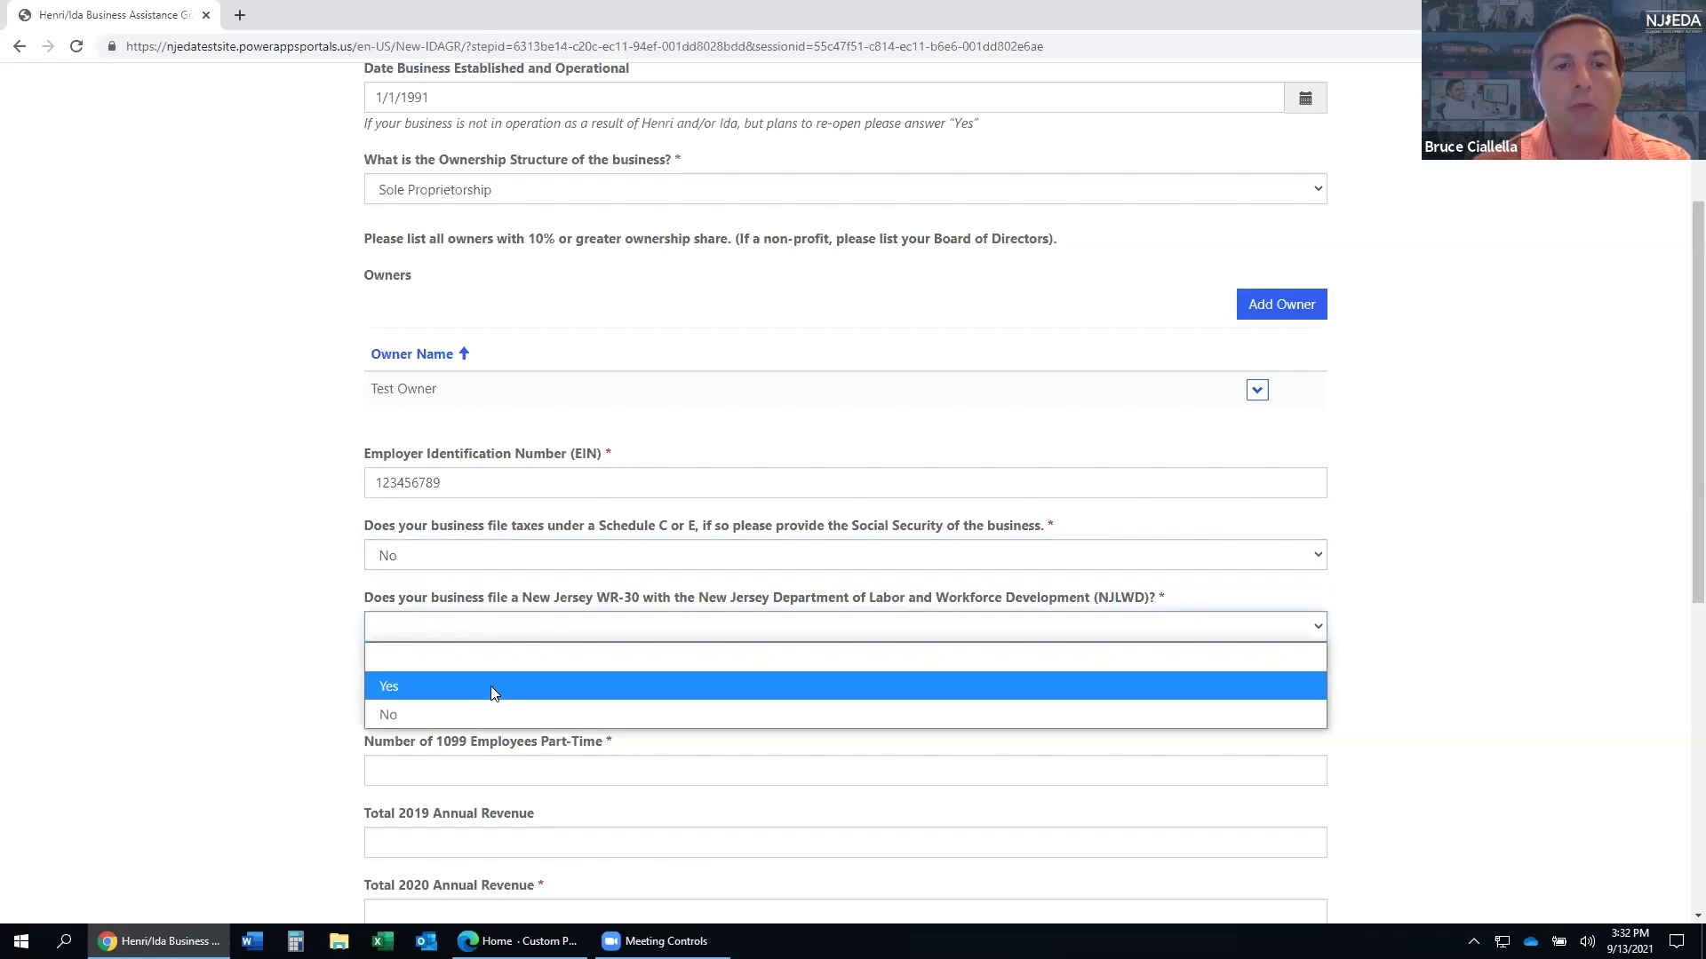
left_click(493, 688)
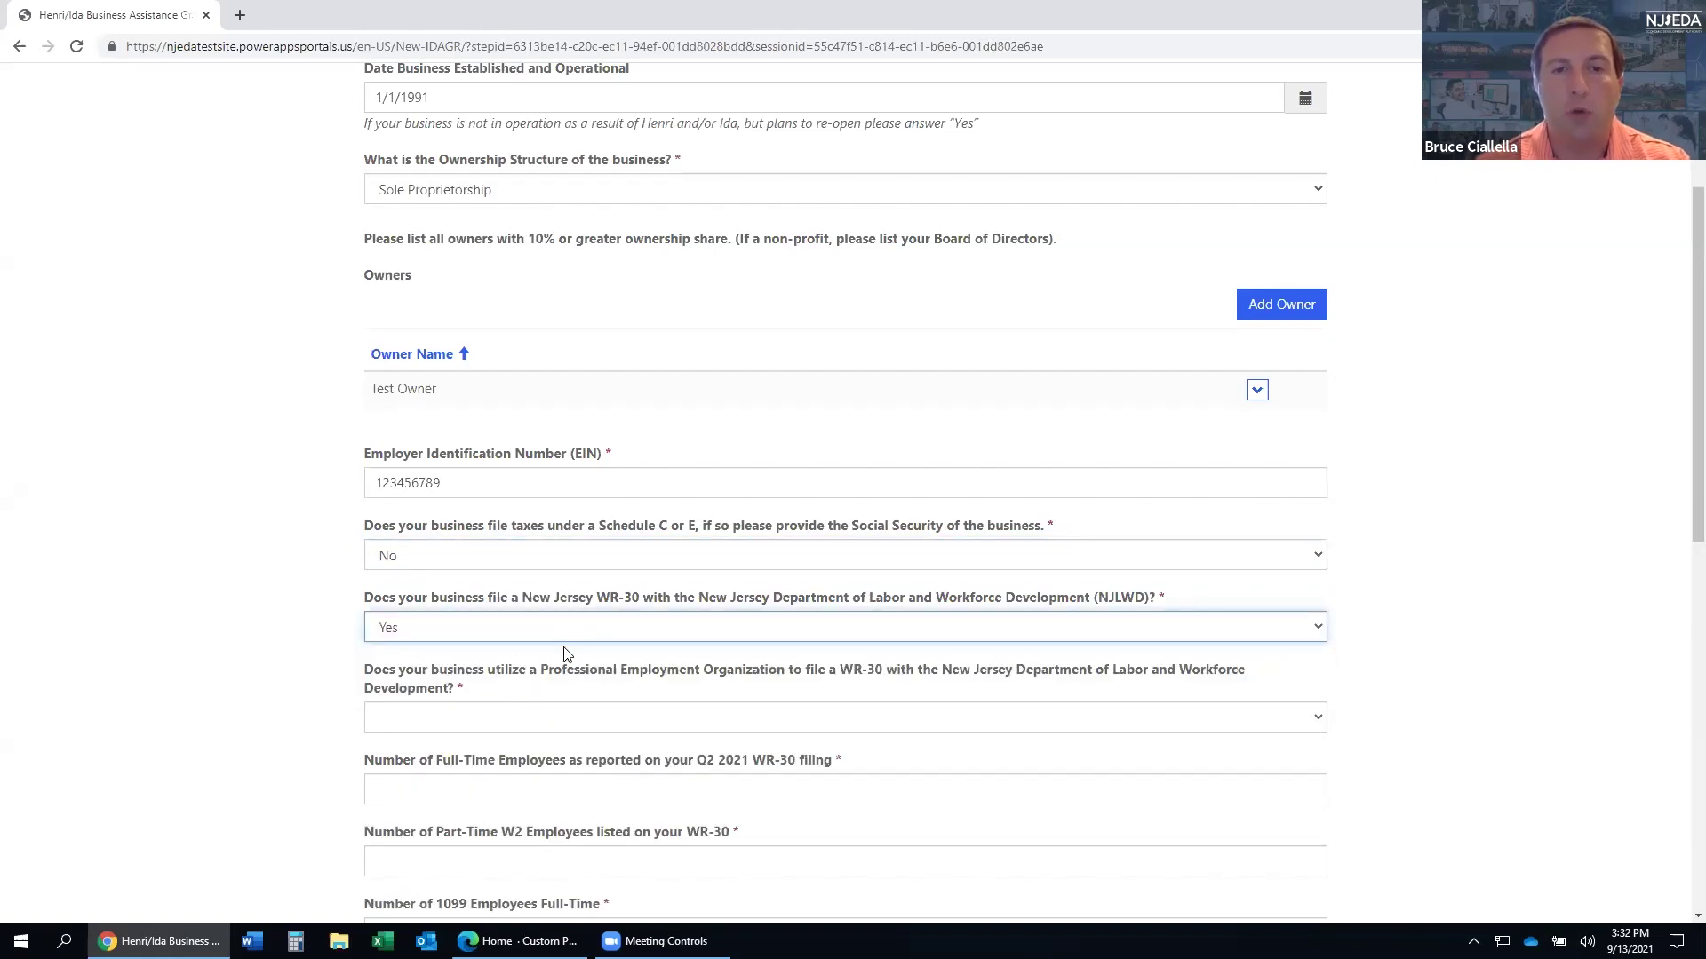
key("Tab")
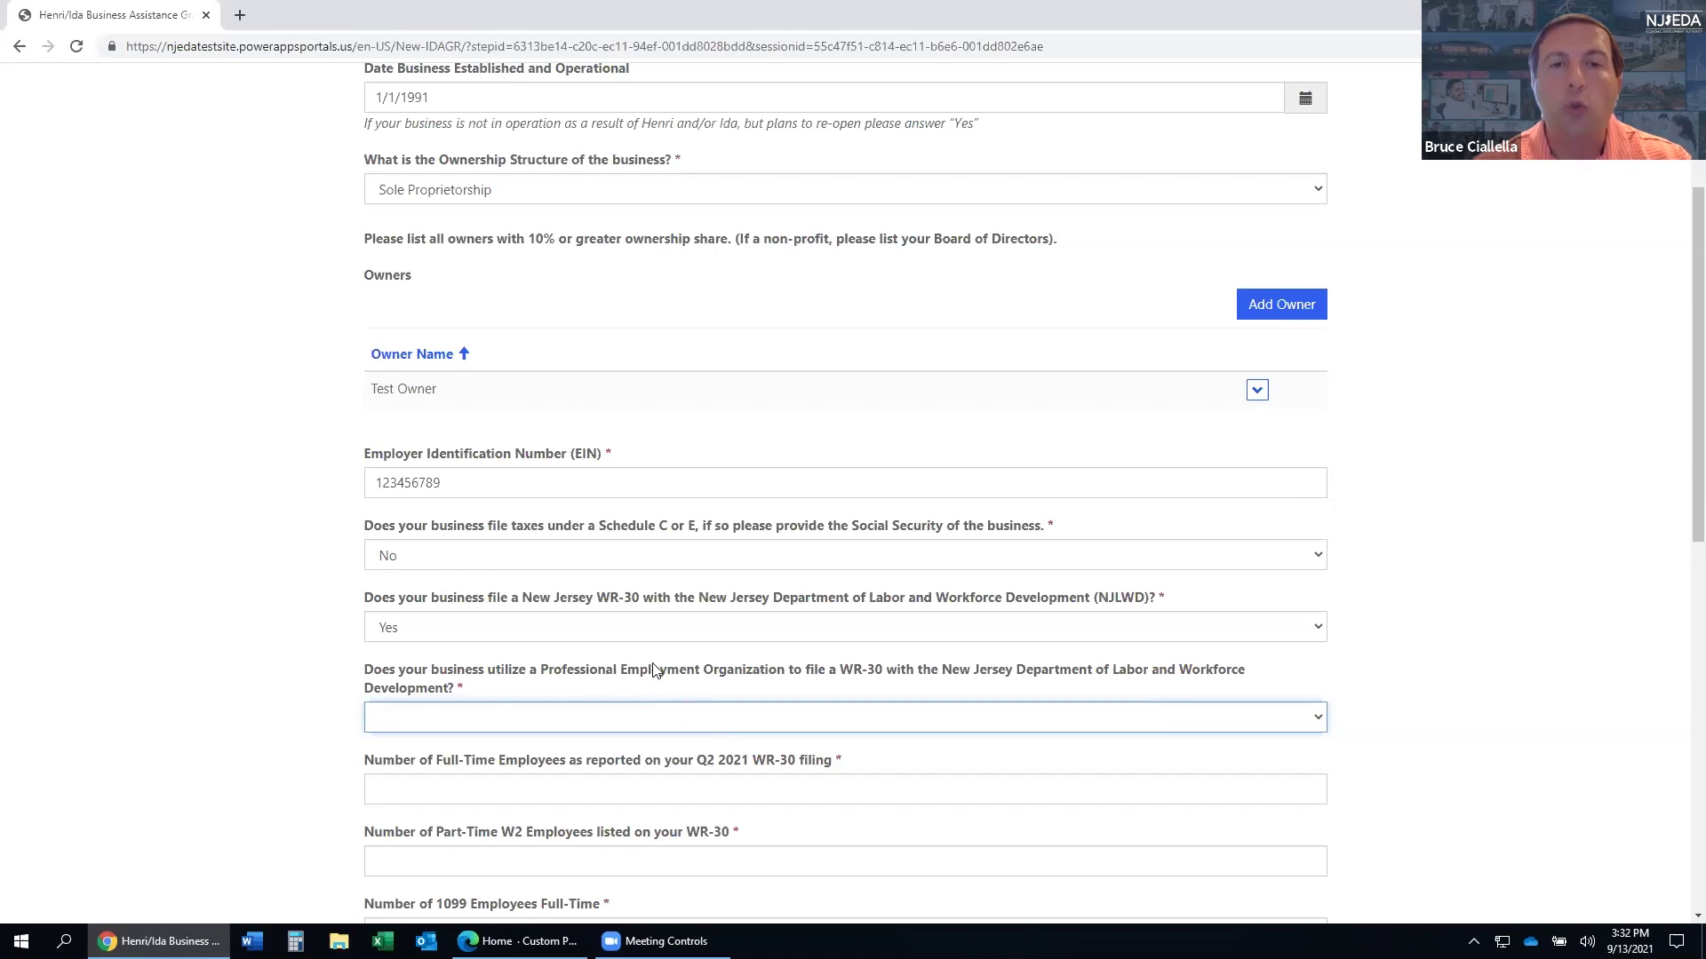
left_click(636, 717)
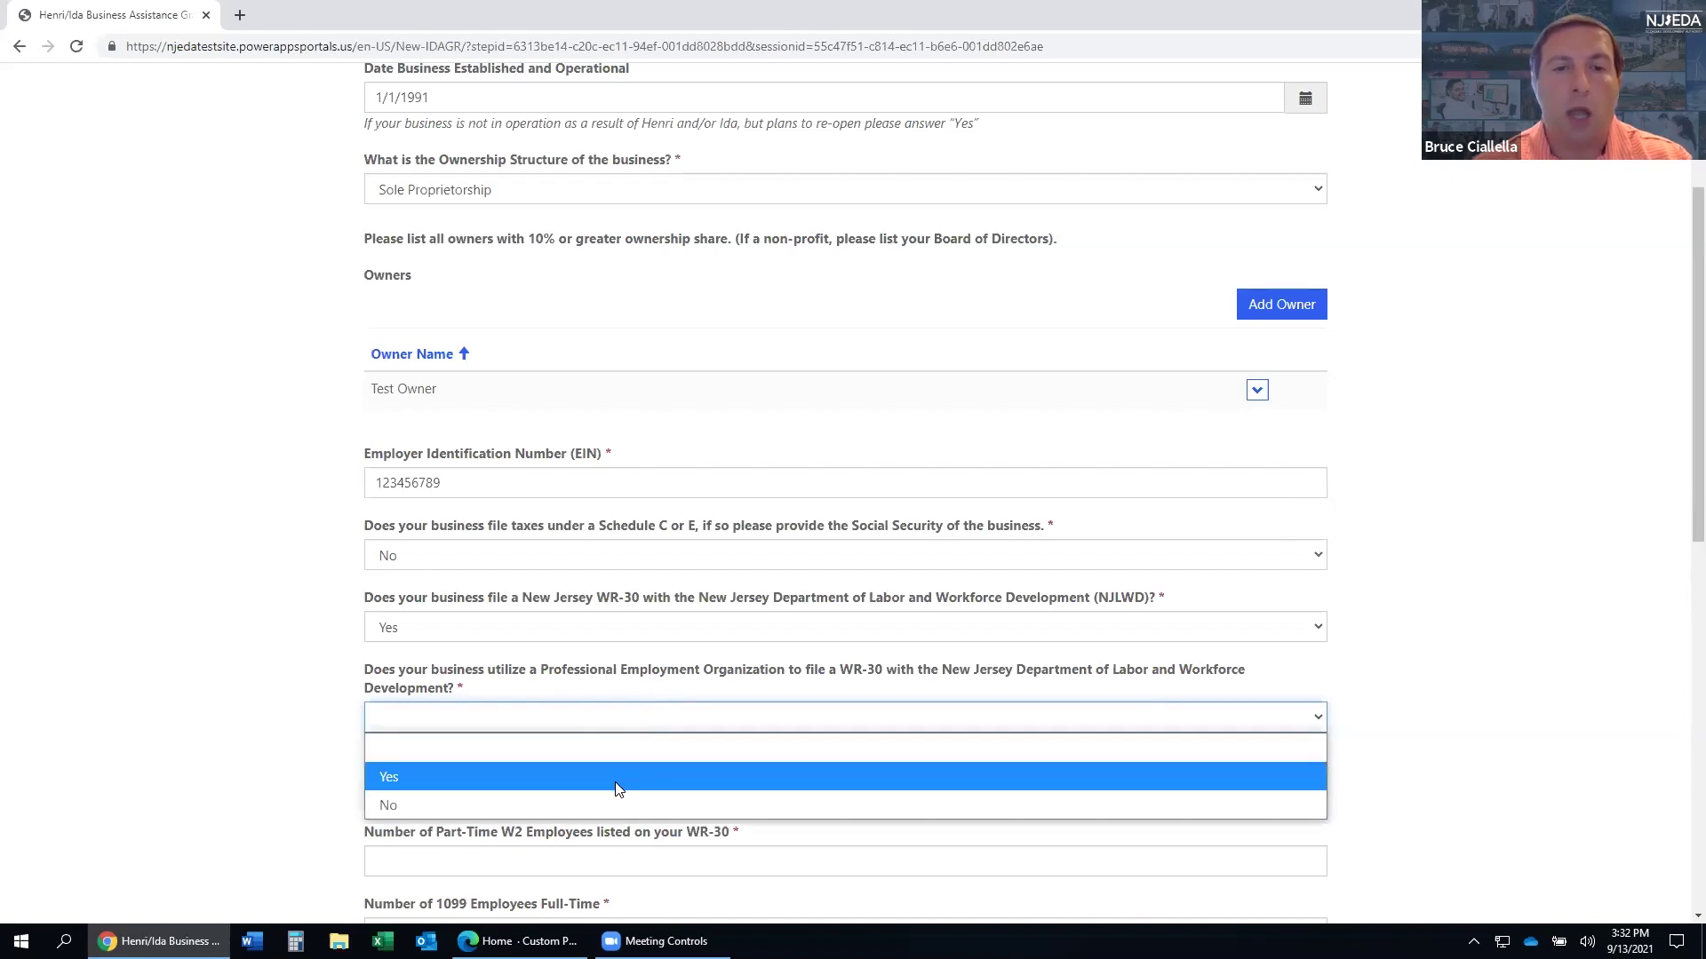
left_click(608, 803)
scroll(608, 665, "down", 1)
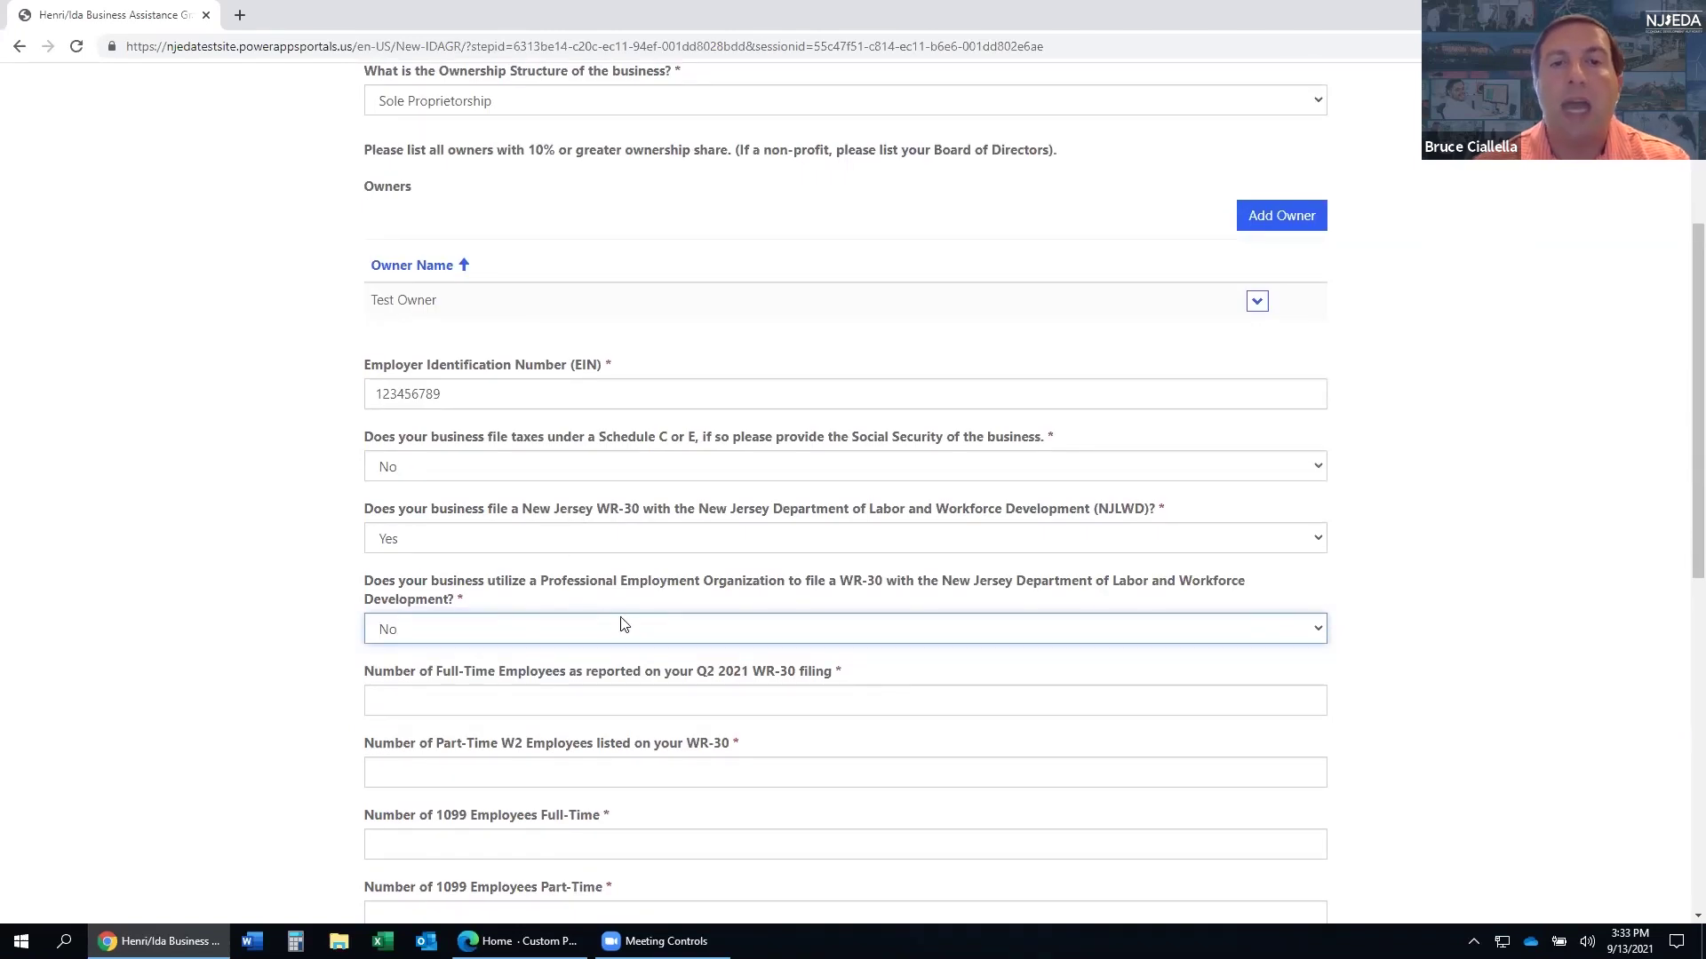
scroll(626, 586, "down", 1)
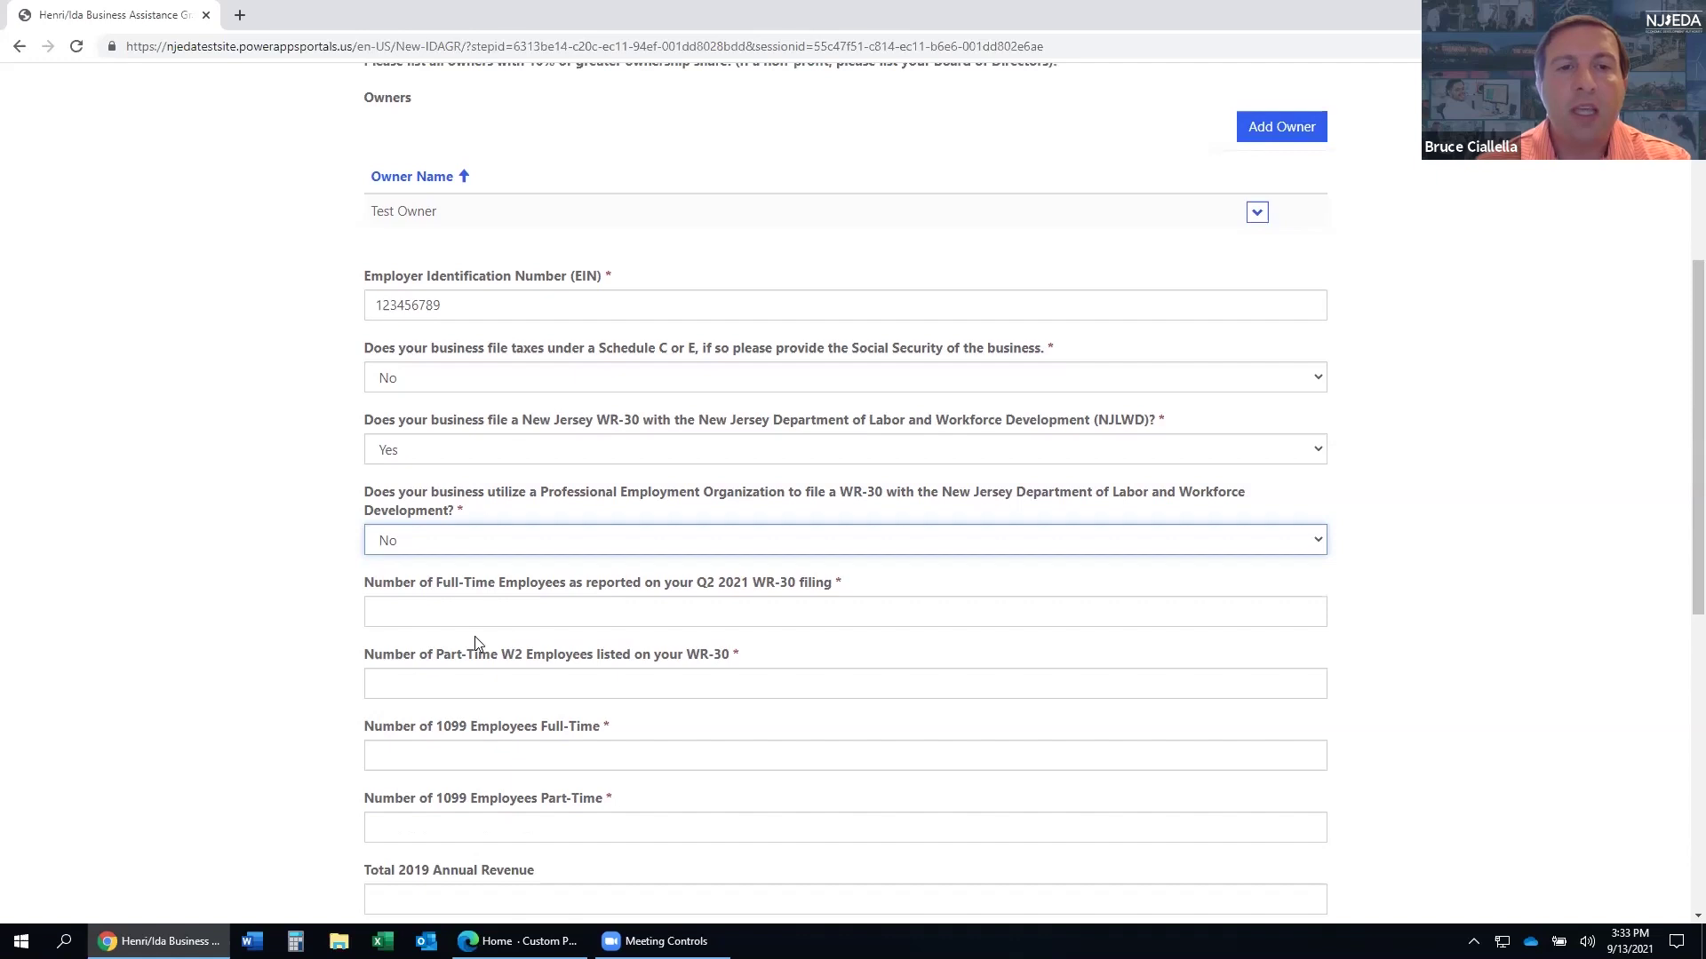
scroll(475, 636, "down", 1)
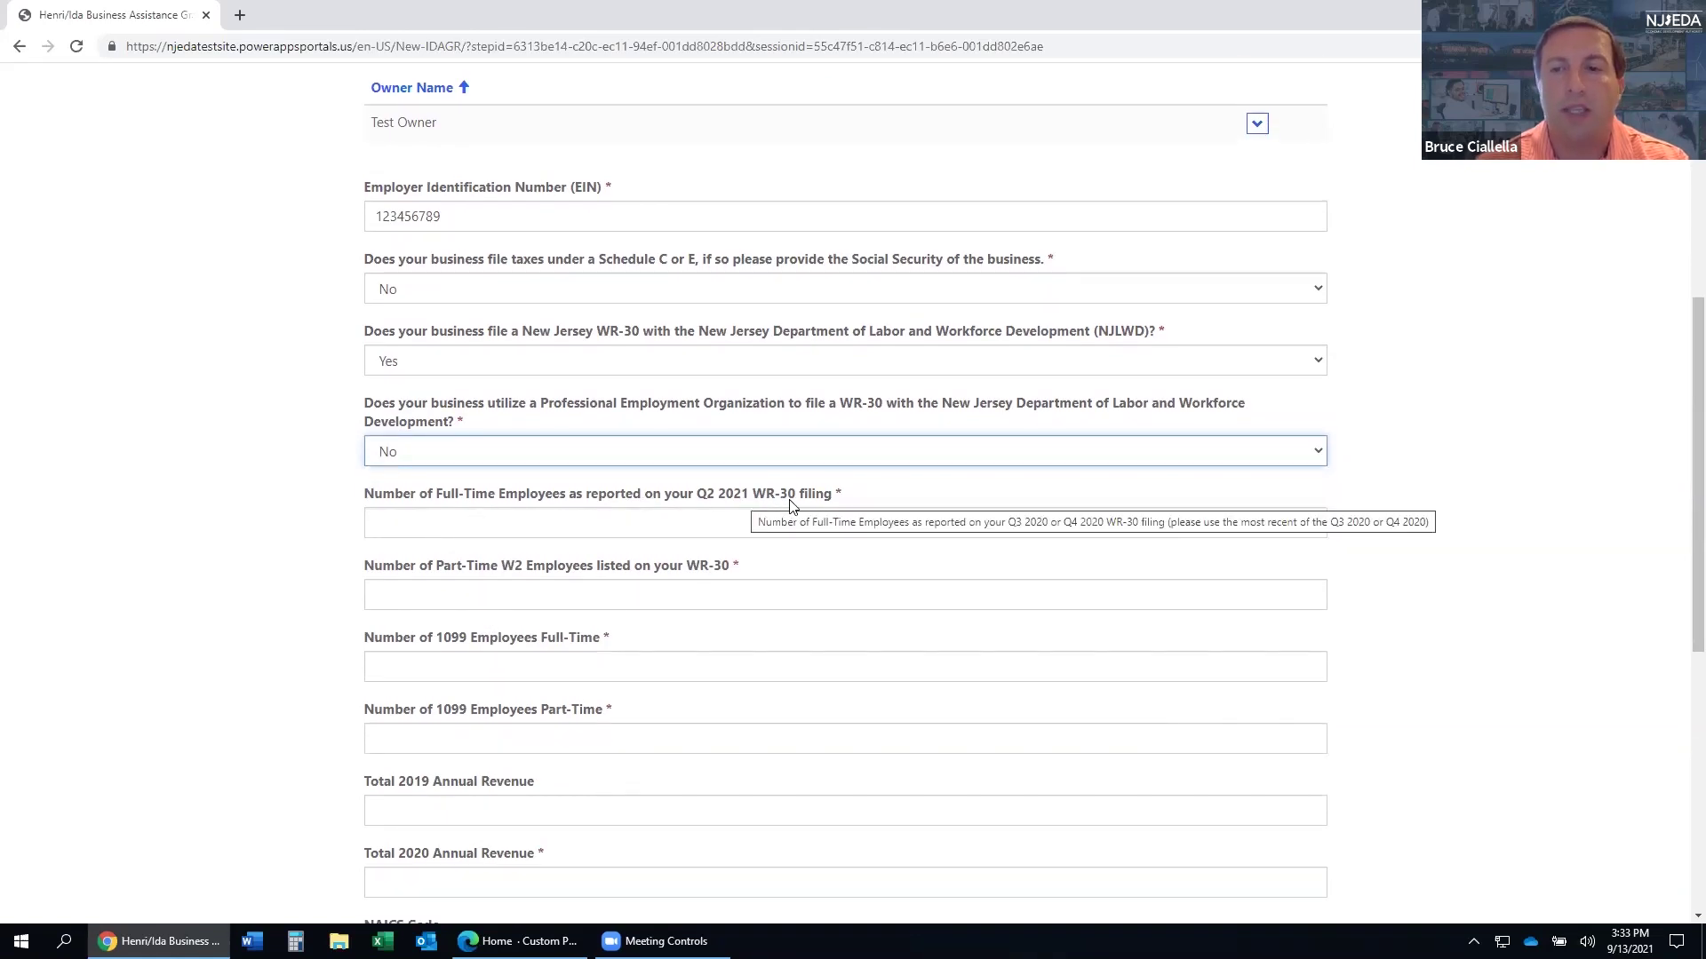
- Enter the employee counts: 5 and 5 W2 workers, 0 and 1 1099 workers
left_click(739, 524)
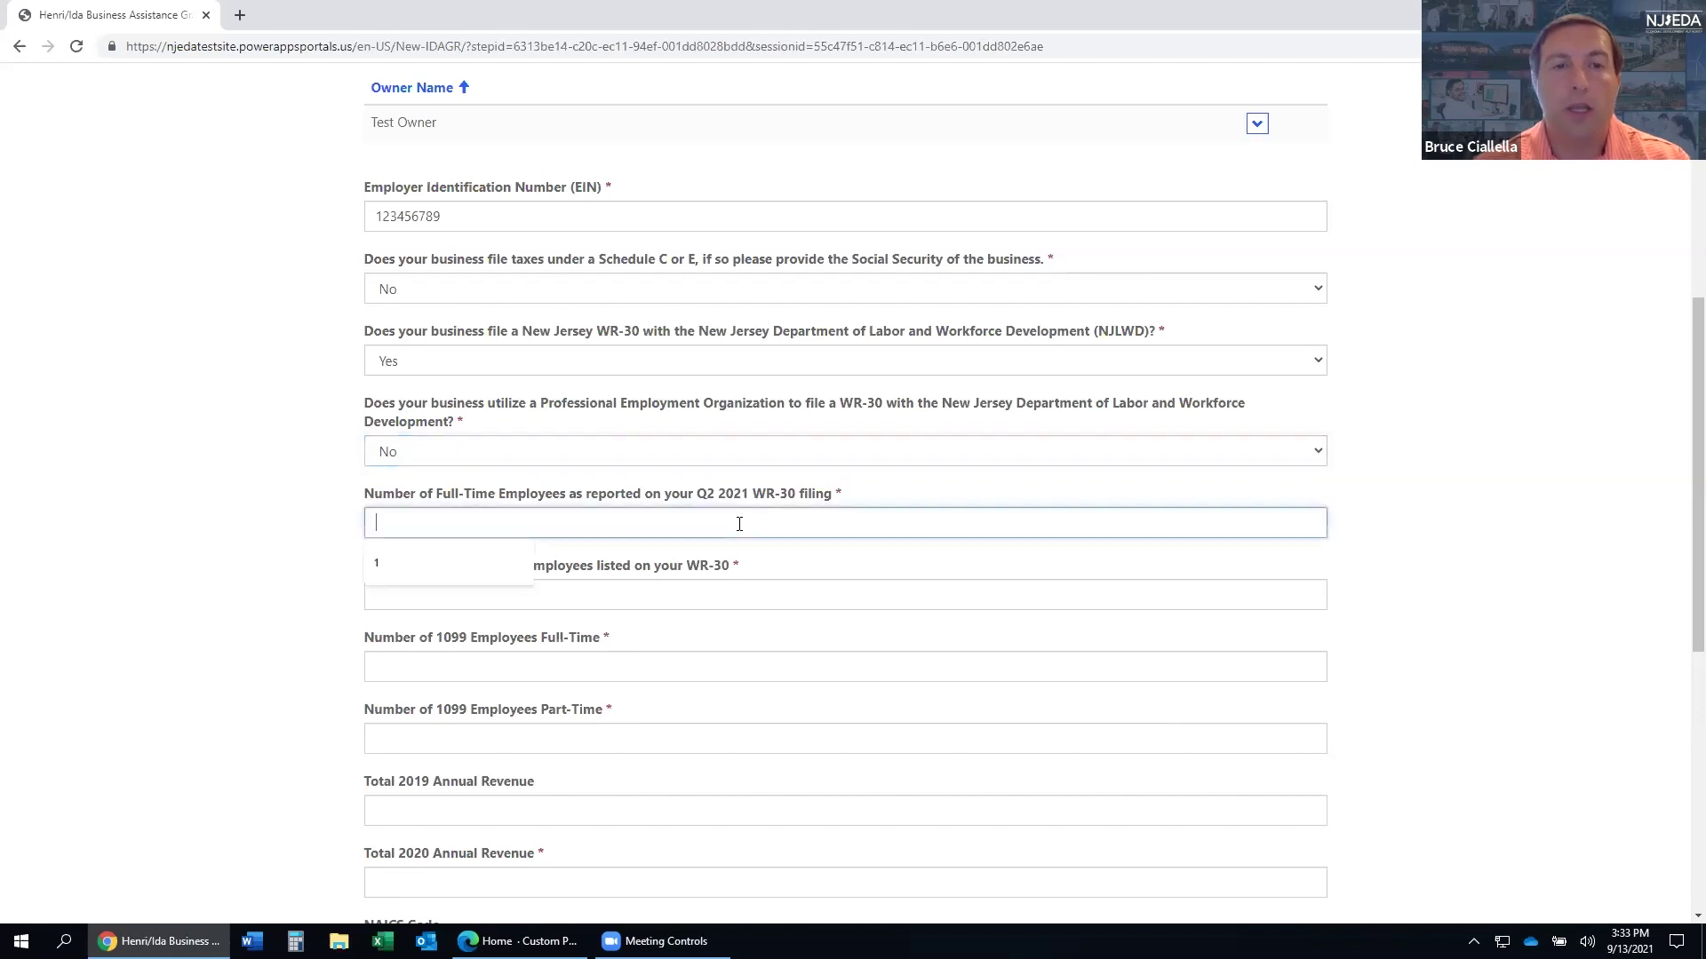
left_click(634, 609)
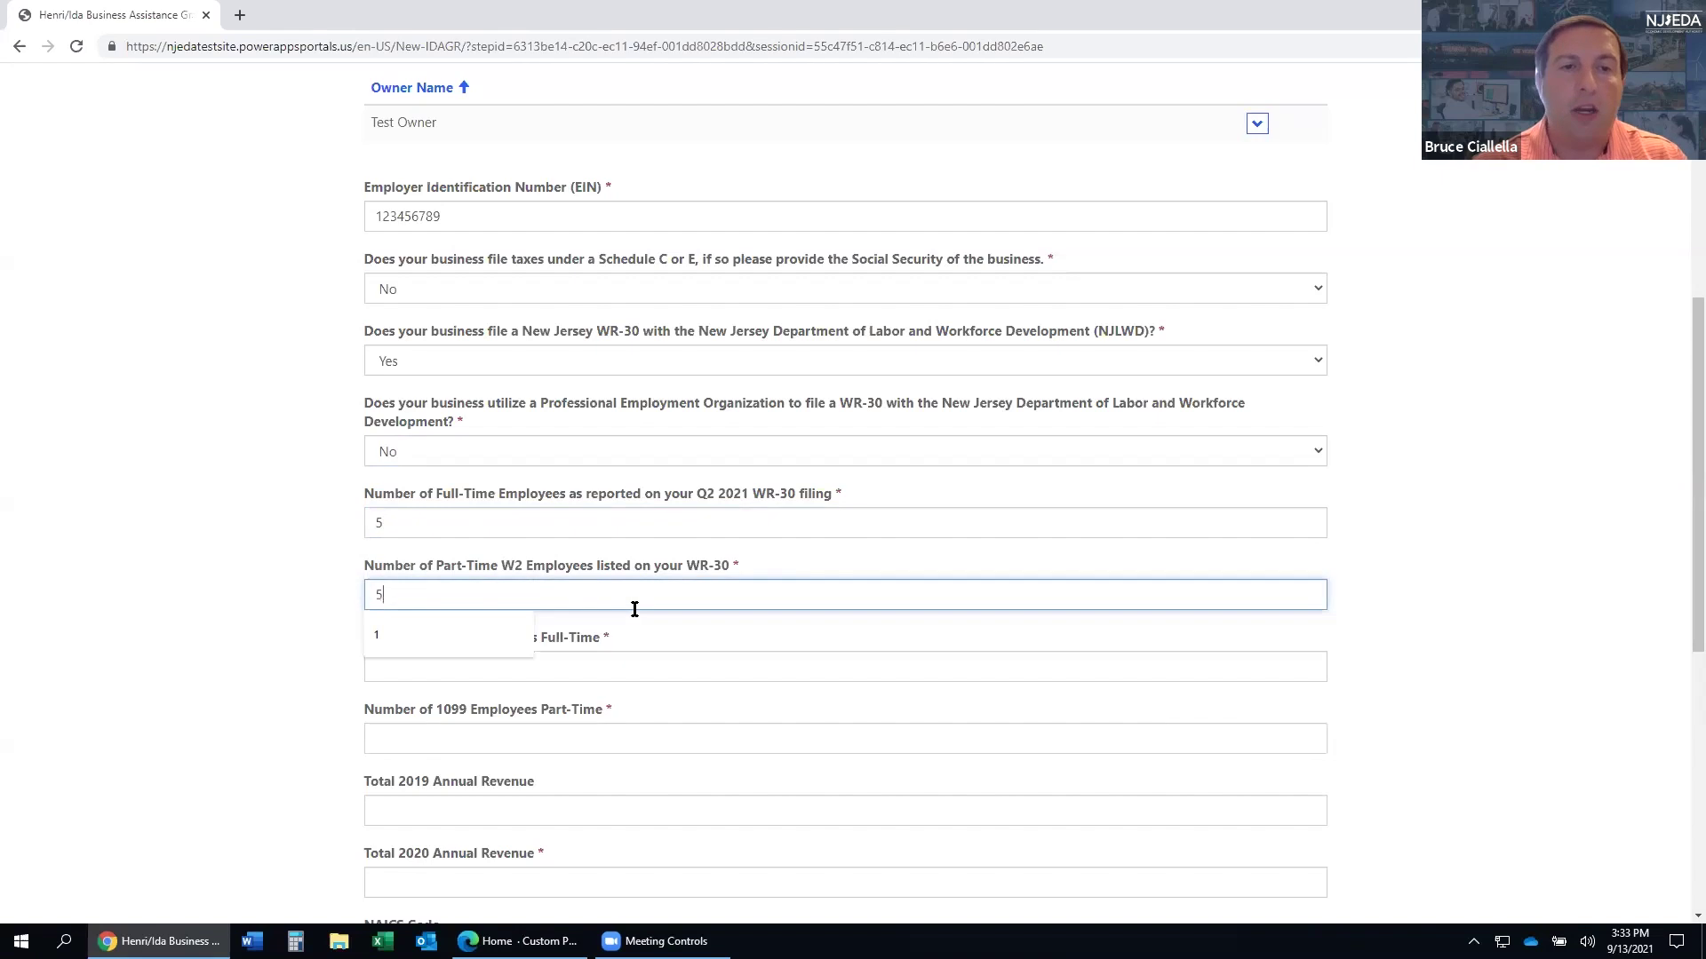
left_click(284, 564)
scroll(429, 508, "down", 1)
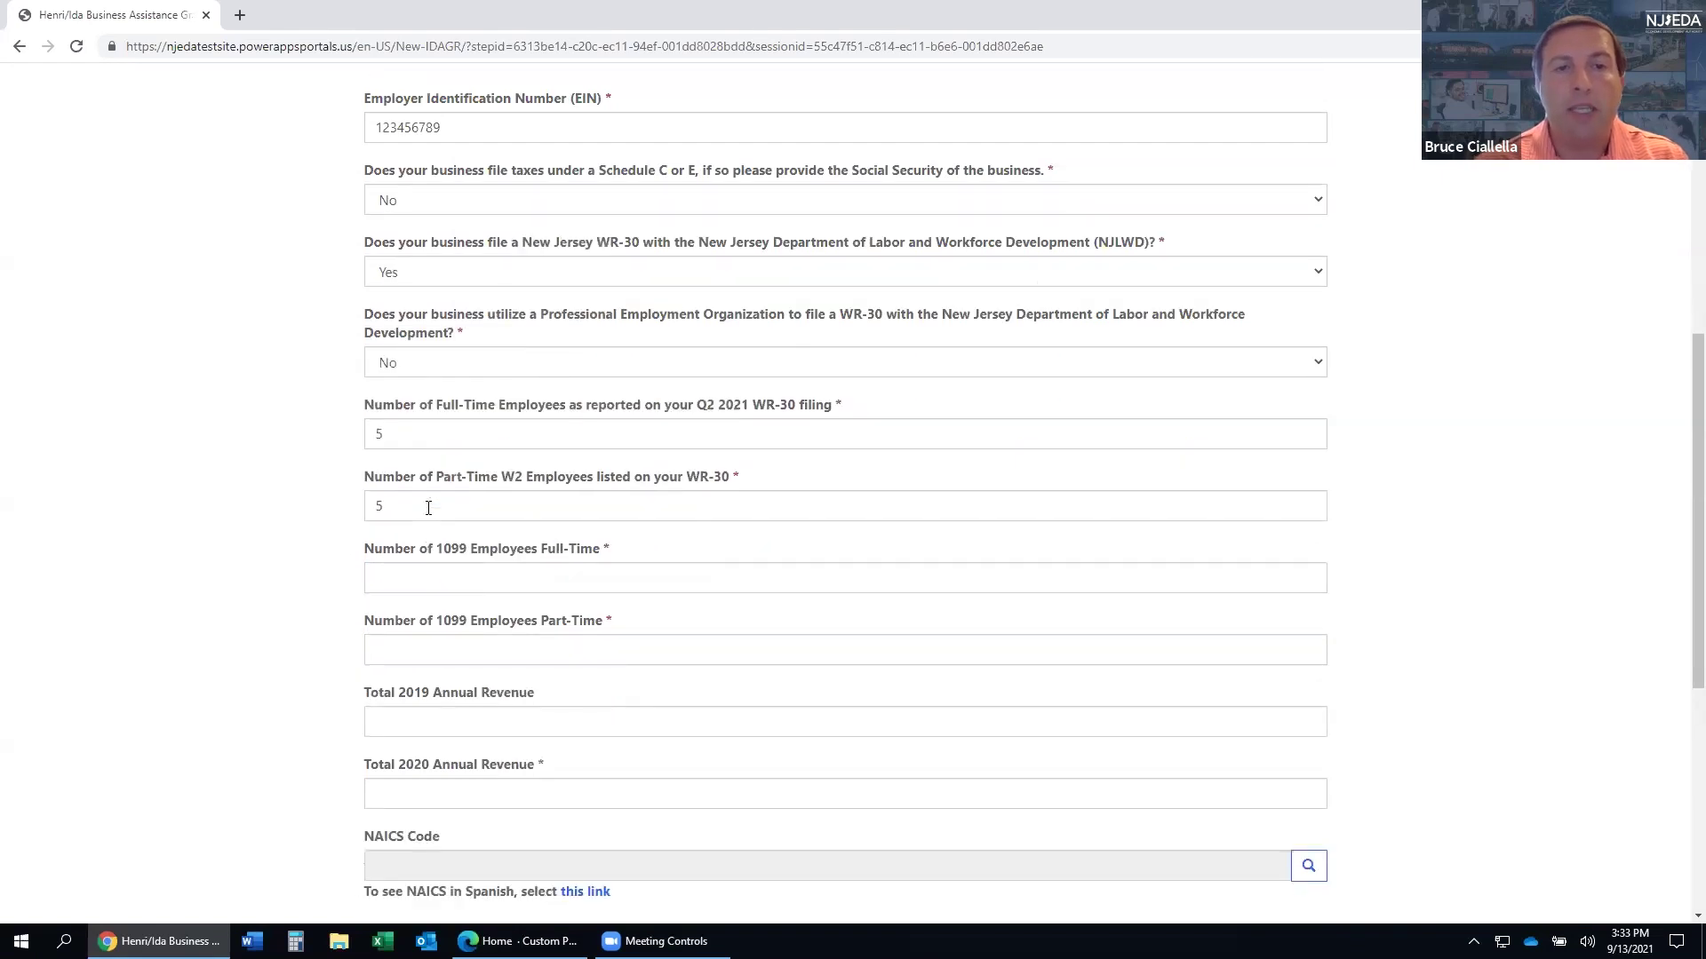
left_click(460, 580)
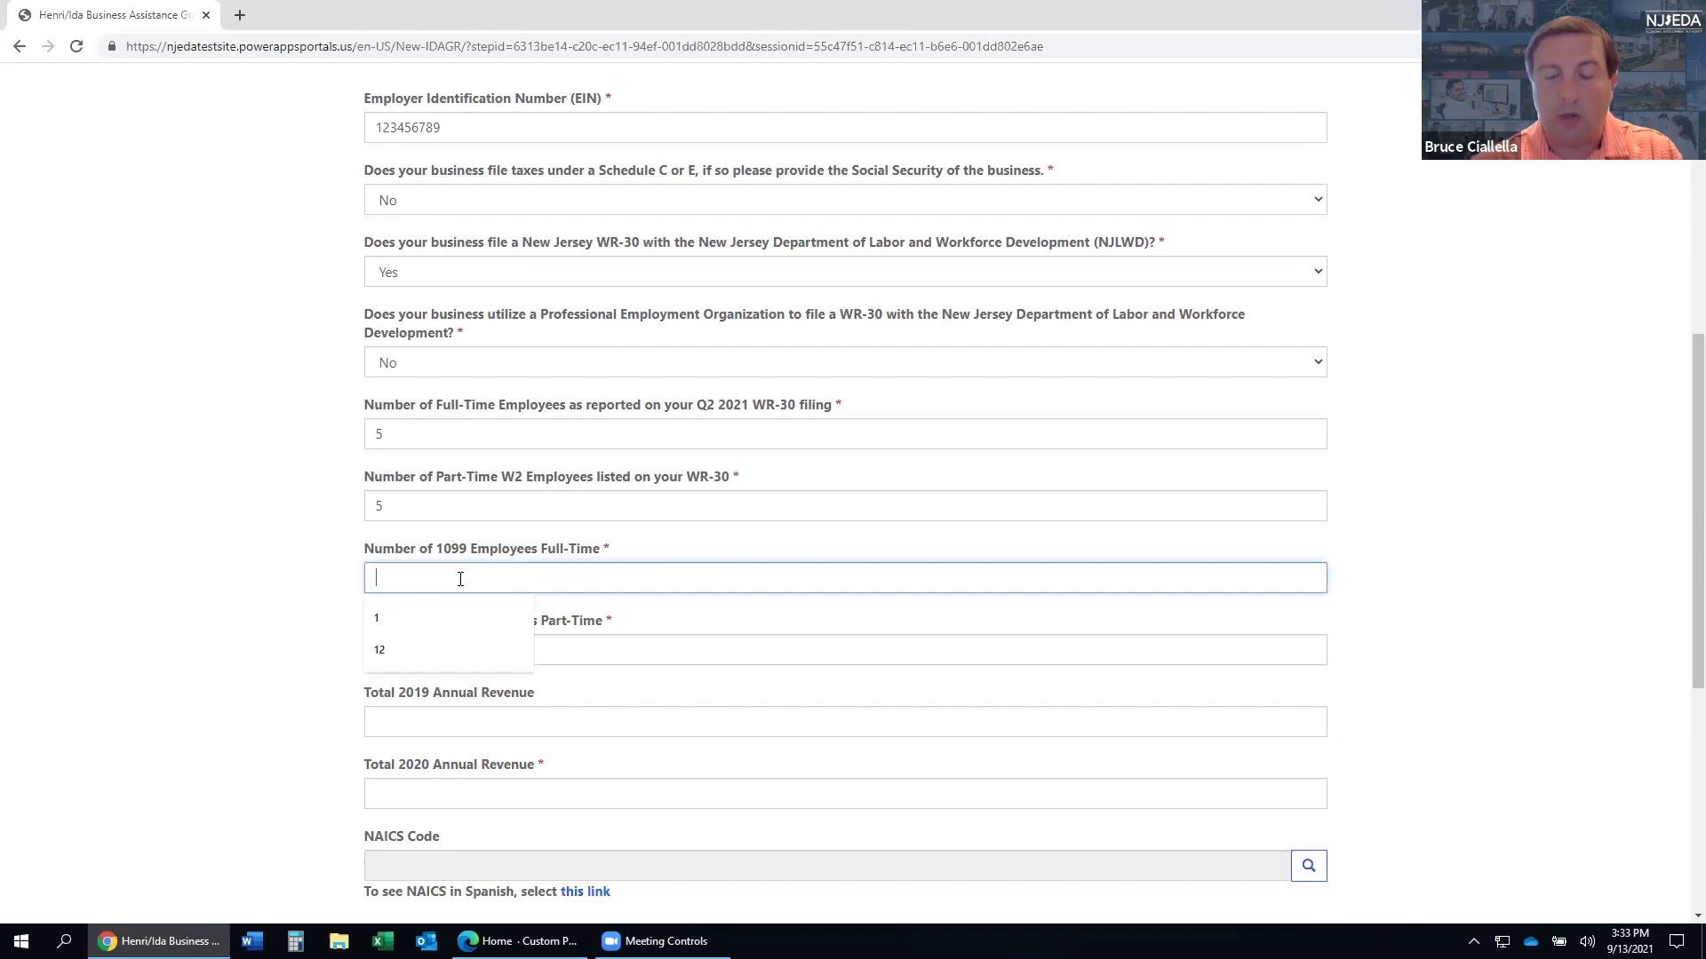
type("0")
left_click(581, 658)
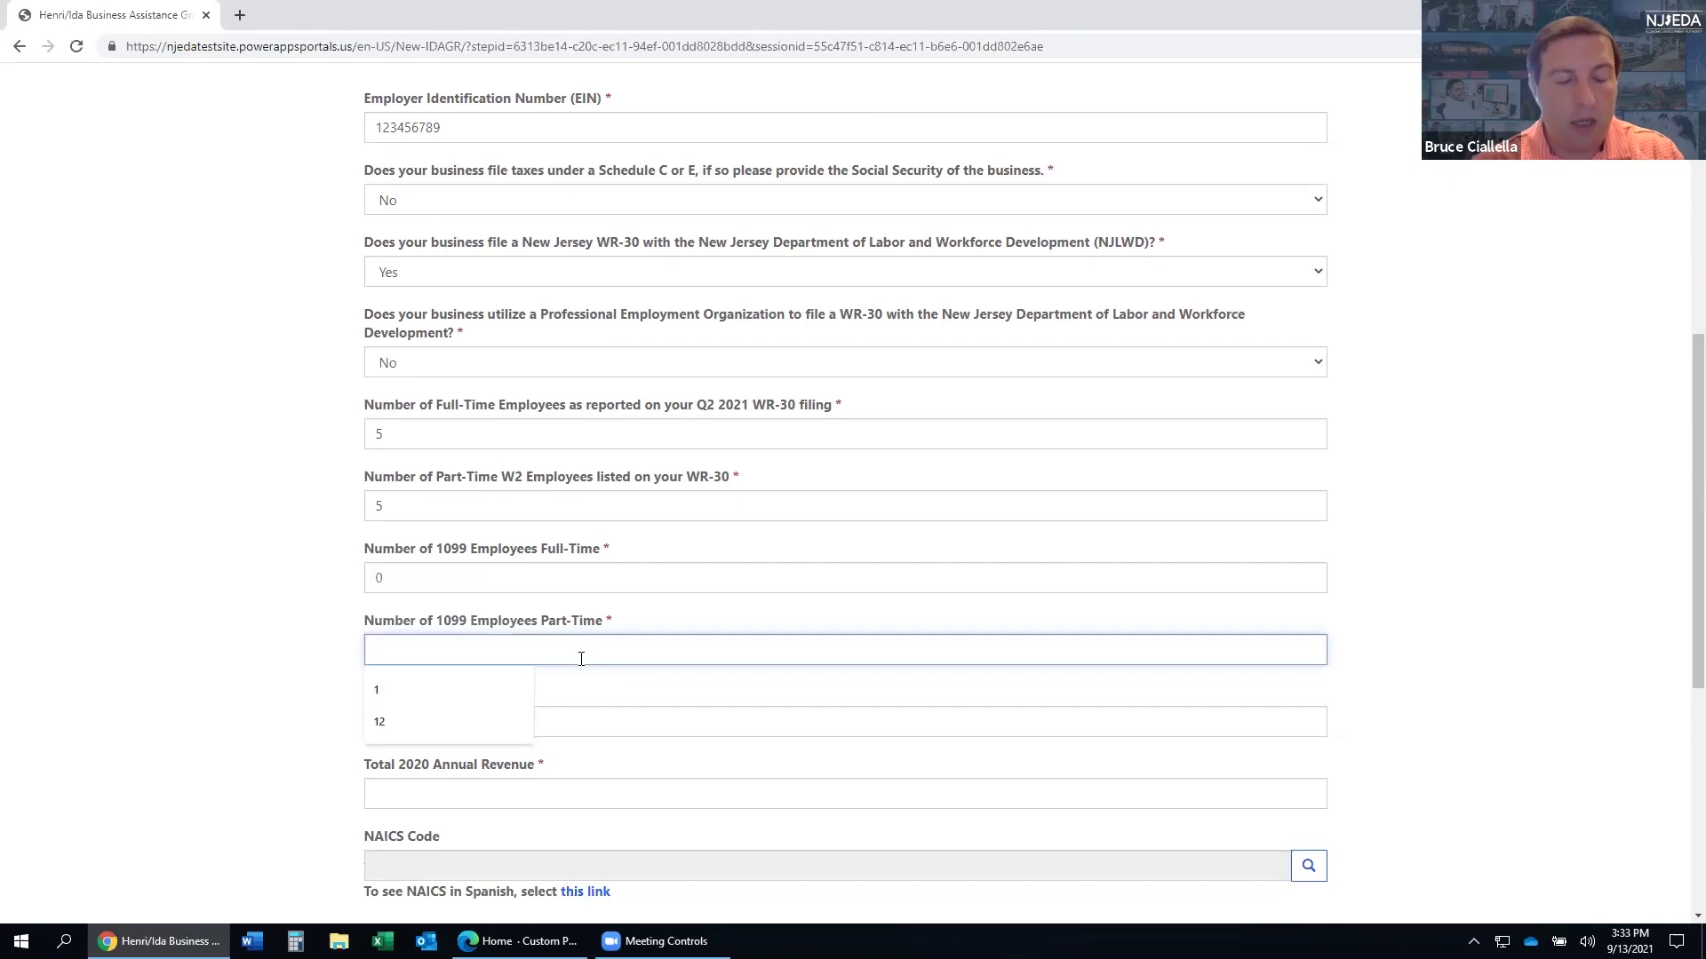
type("1")
left_click(296, 616)
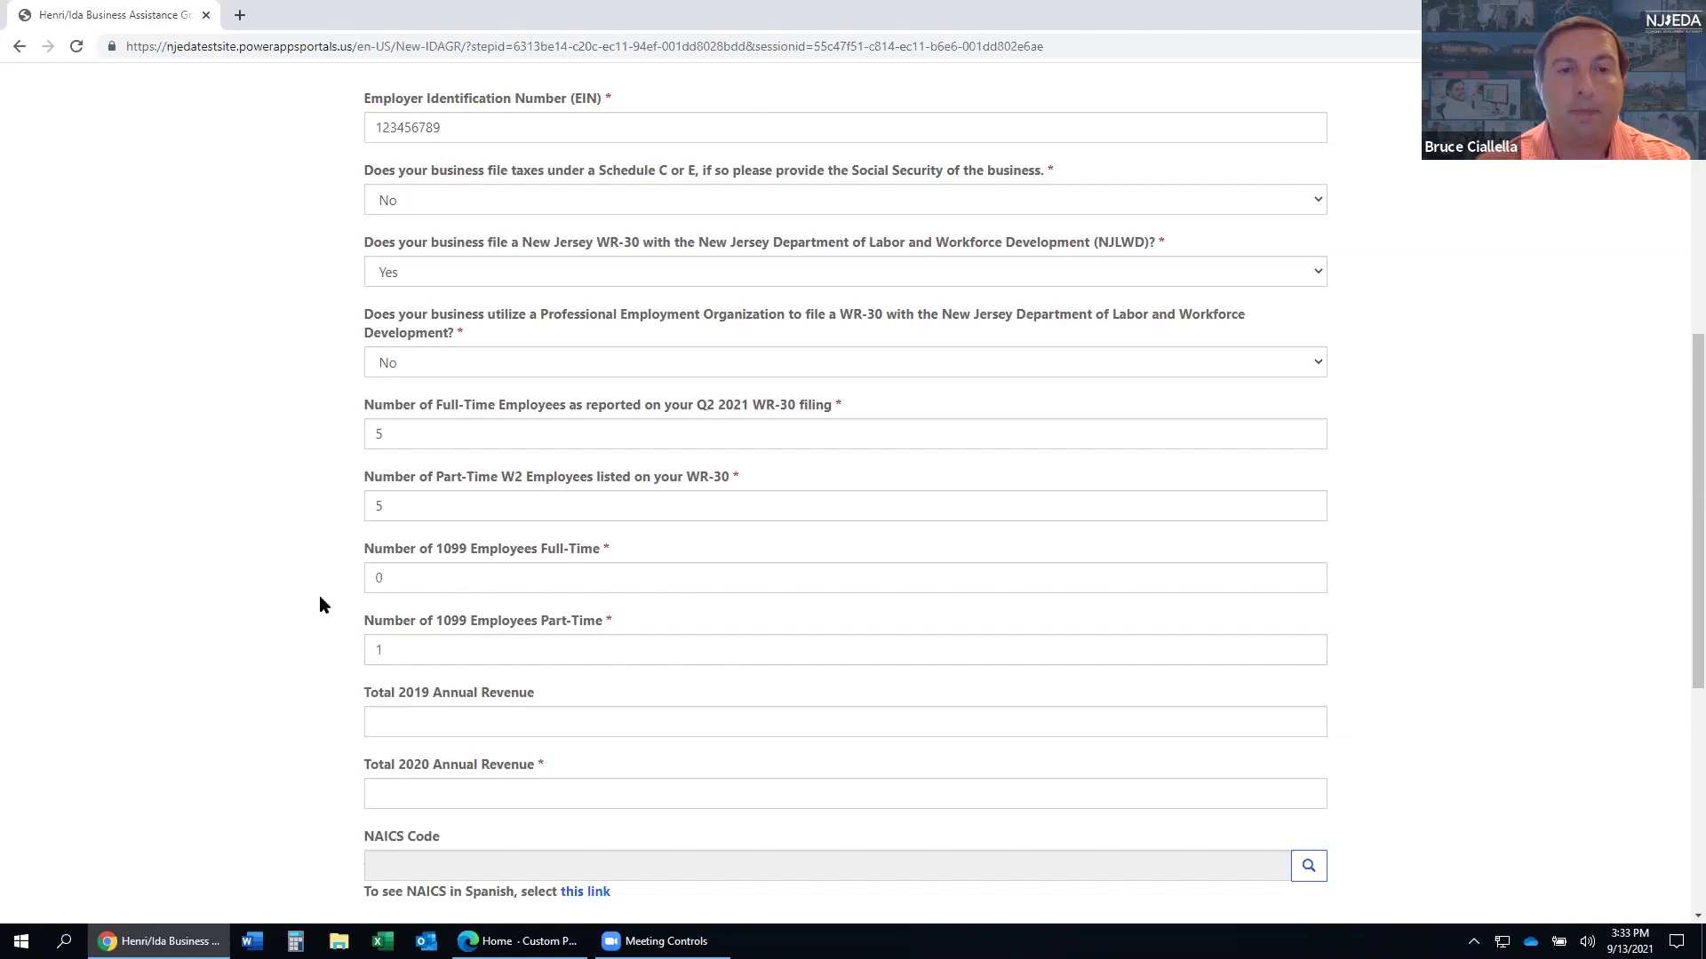
- Enter annual revenue of 50,000.00 for 2019 and 12,500.00 for 2020
scroll(318, 609, "down", 1)
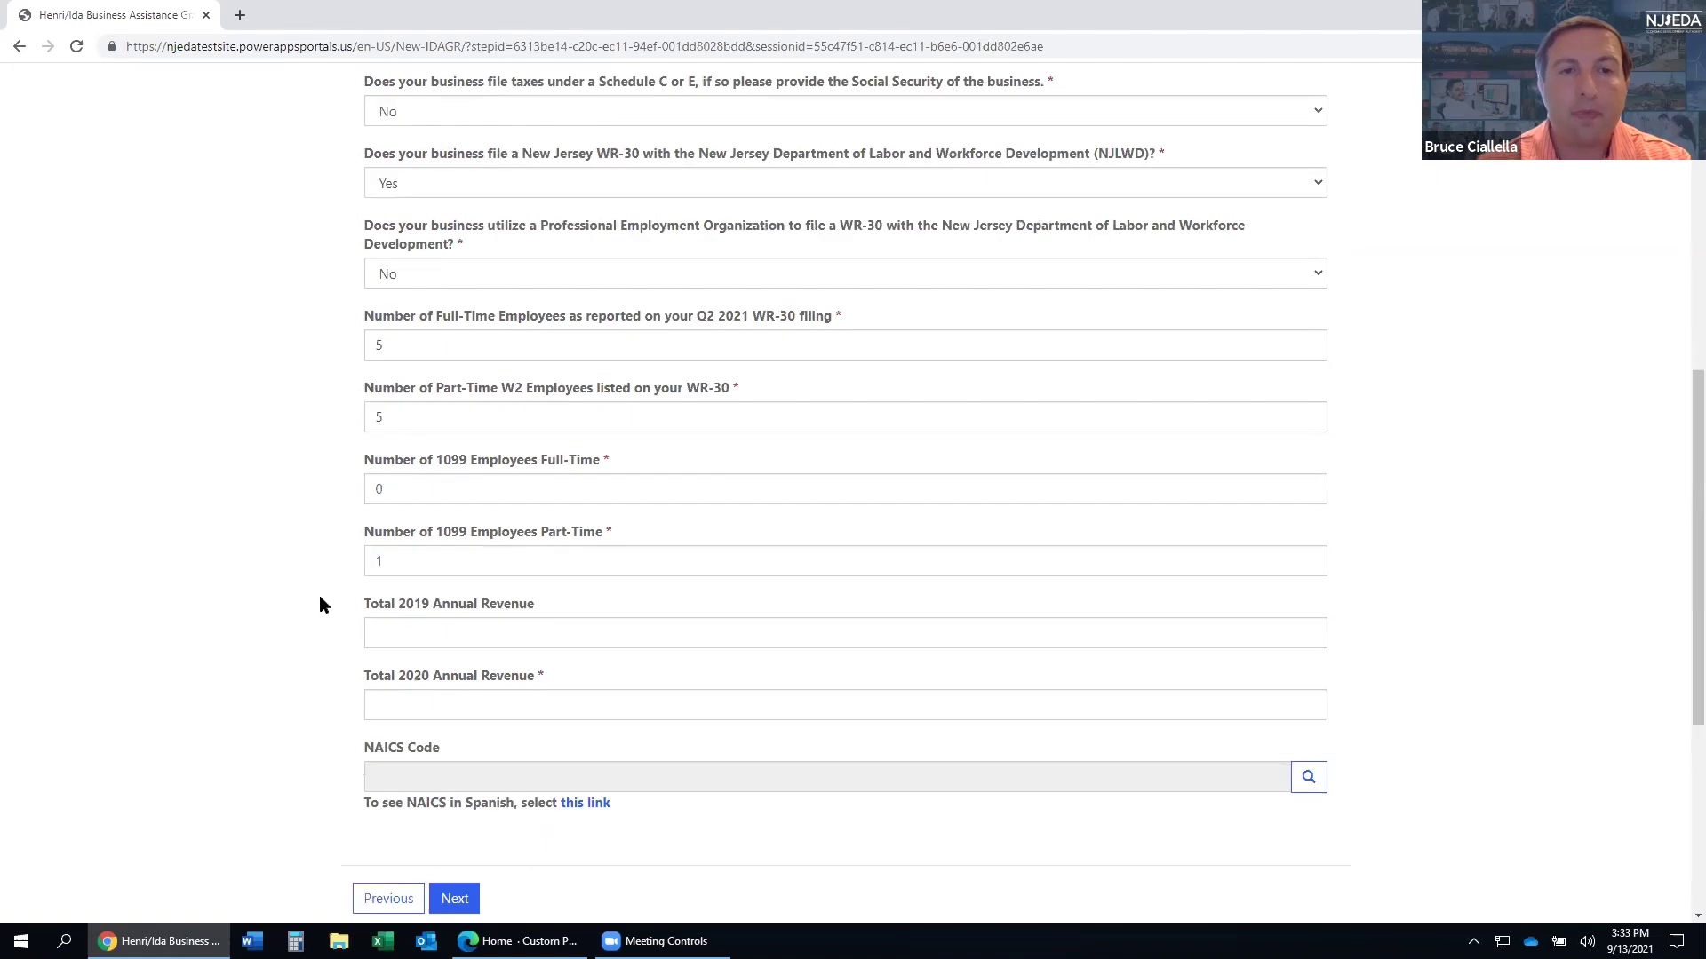
left_click(429, 636)
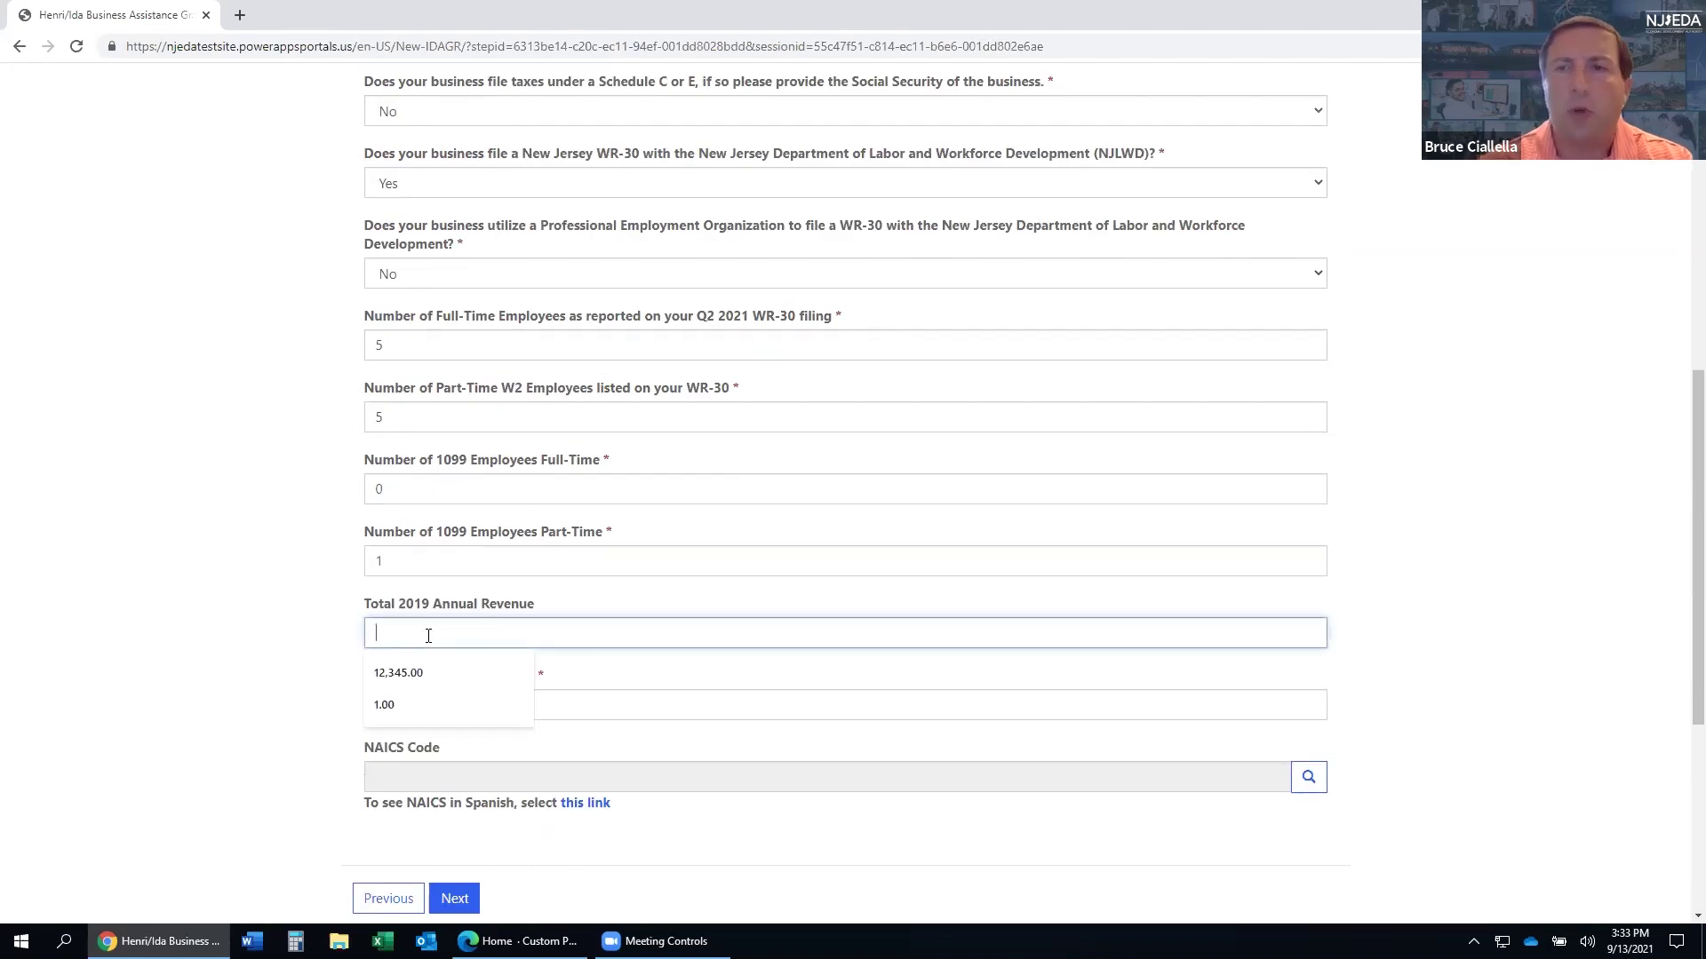
type("50,000")
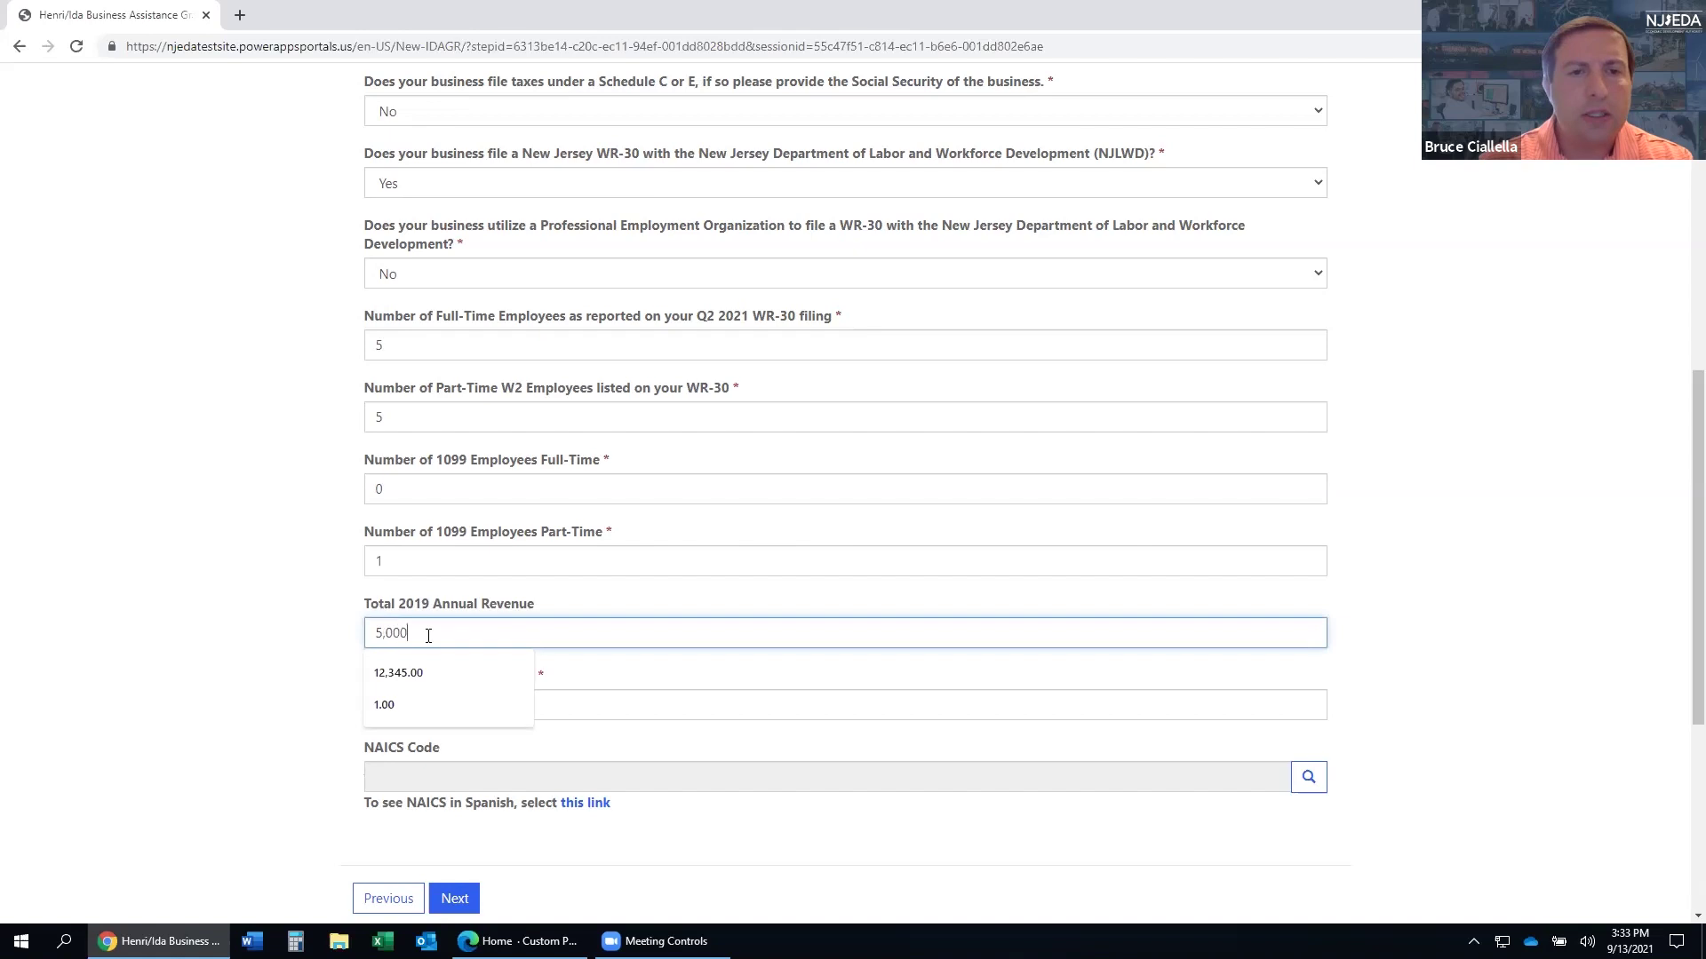
left_click(592, 717)
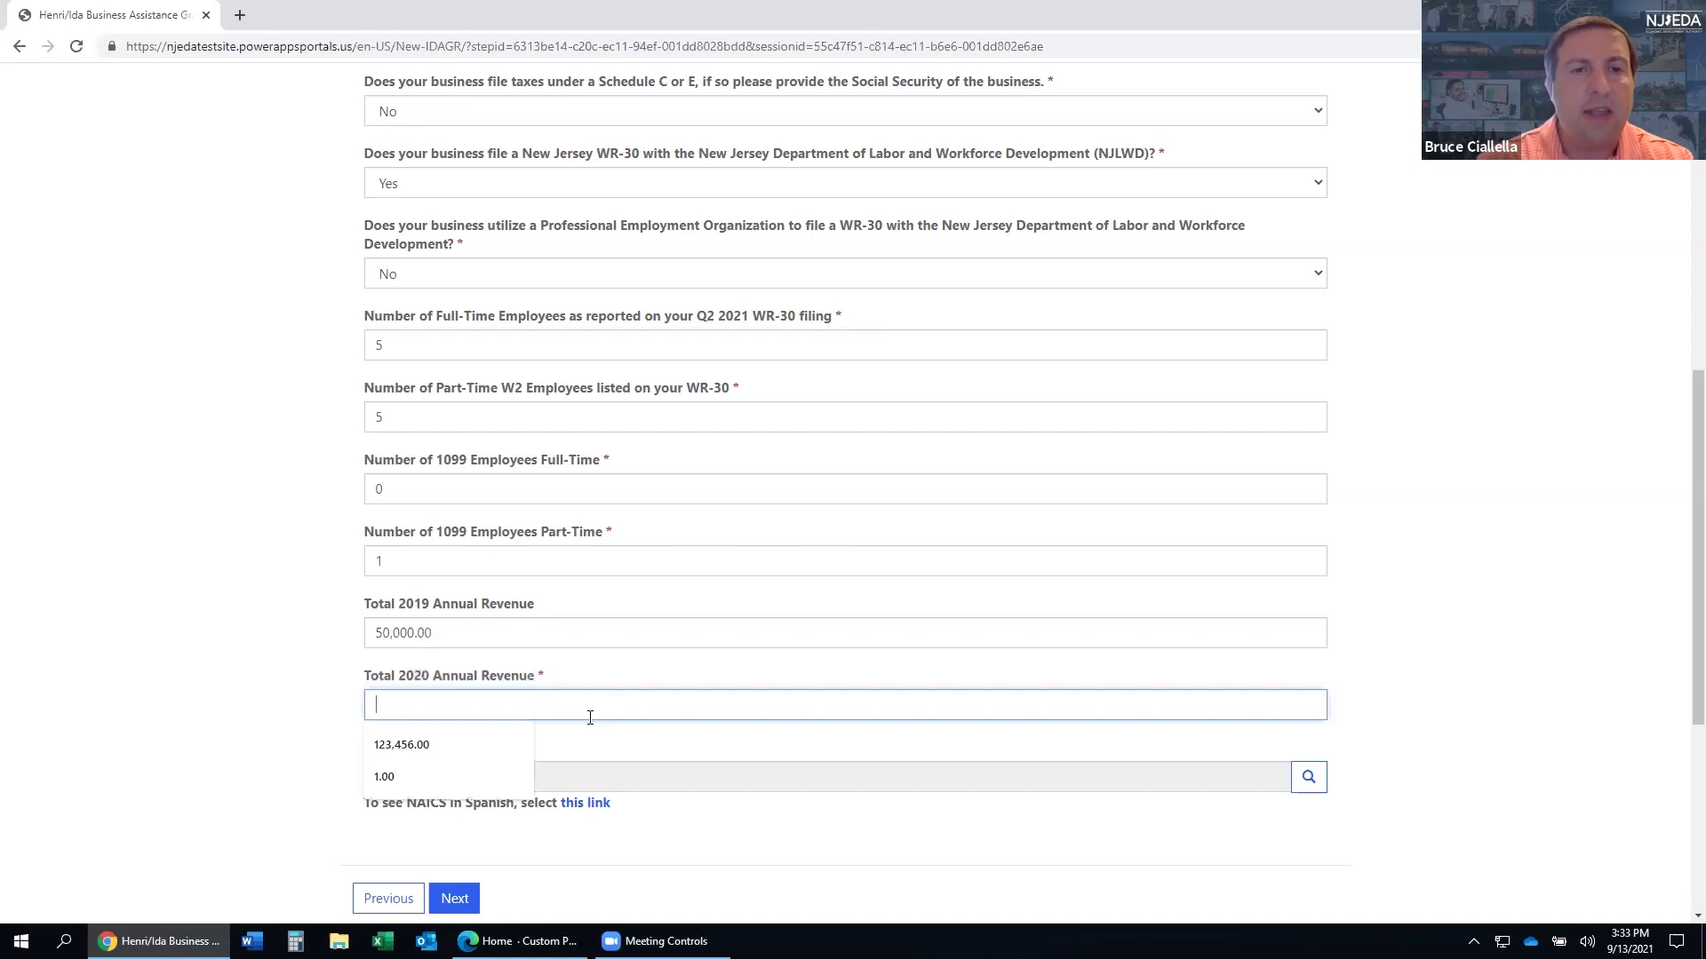
type("12,500")
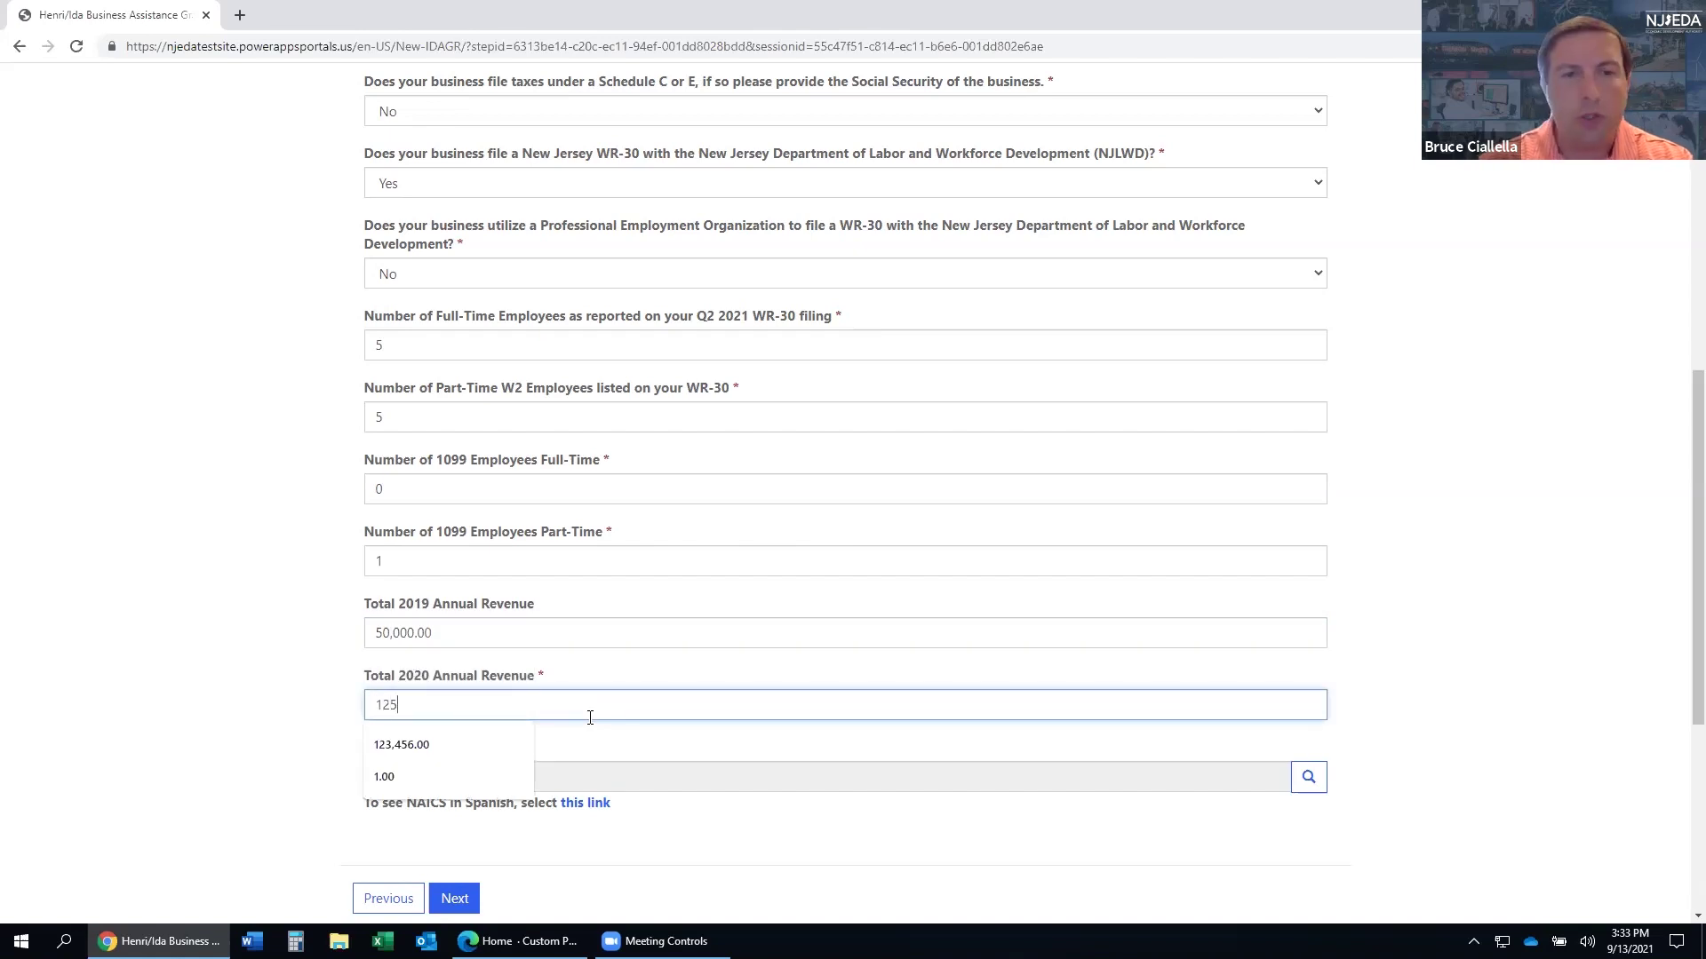
left_click(270, 585)
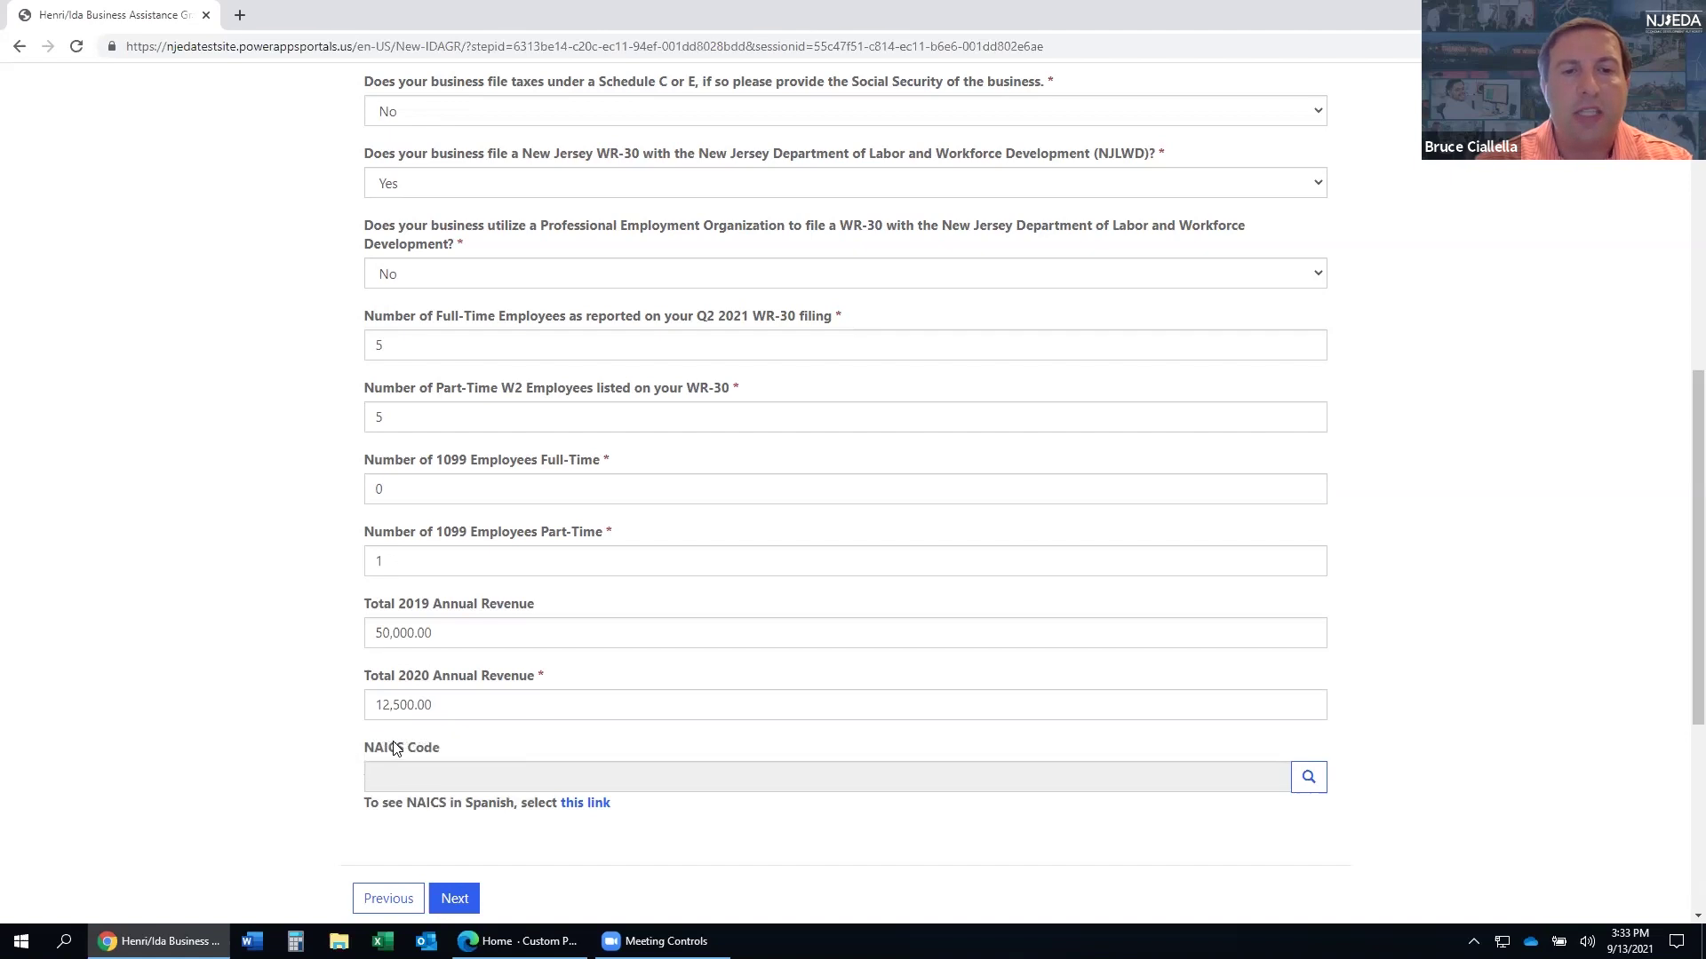
scroll(392, 746, "down", 1)
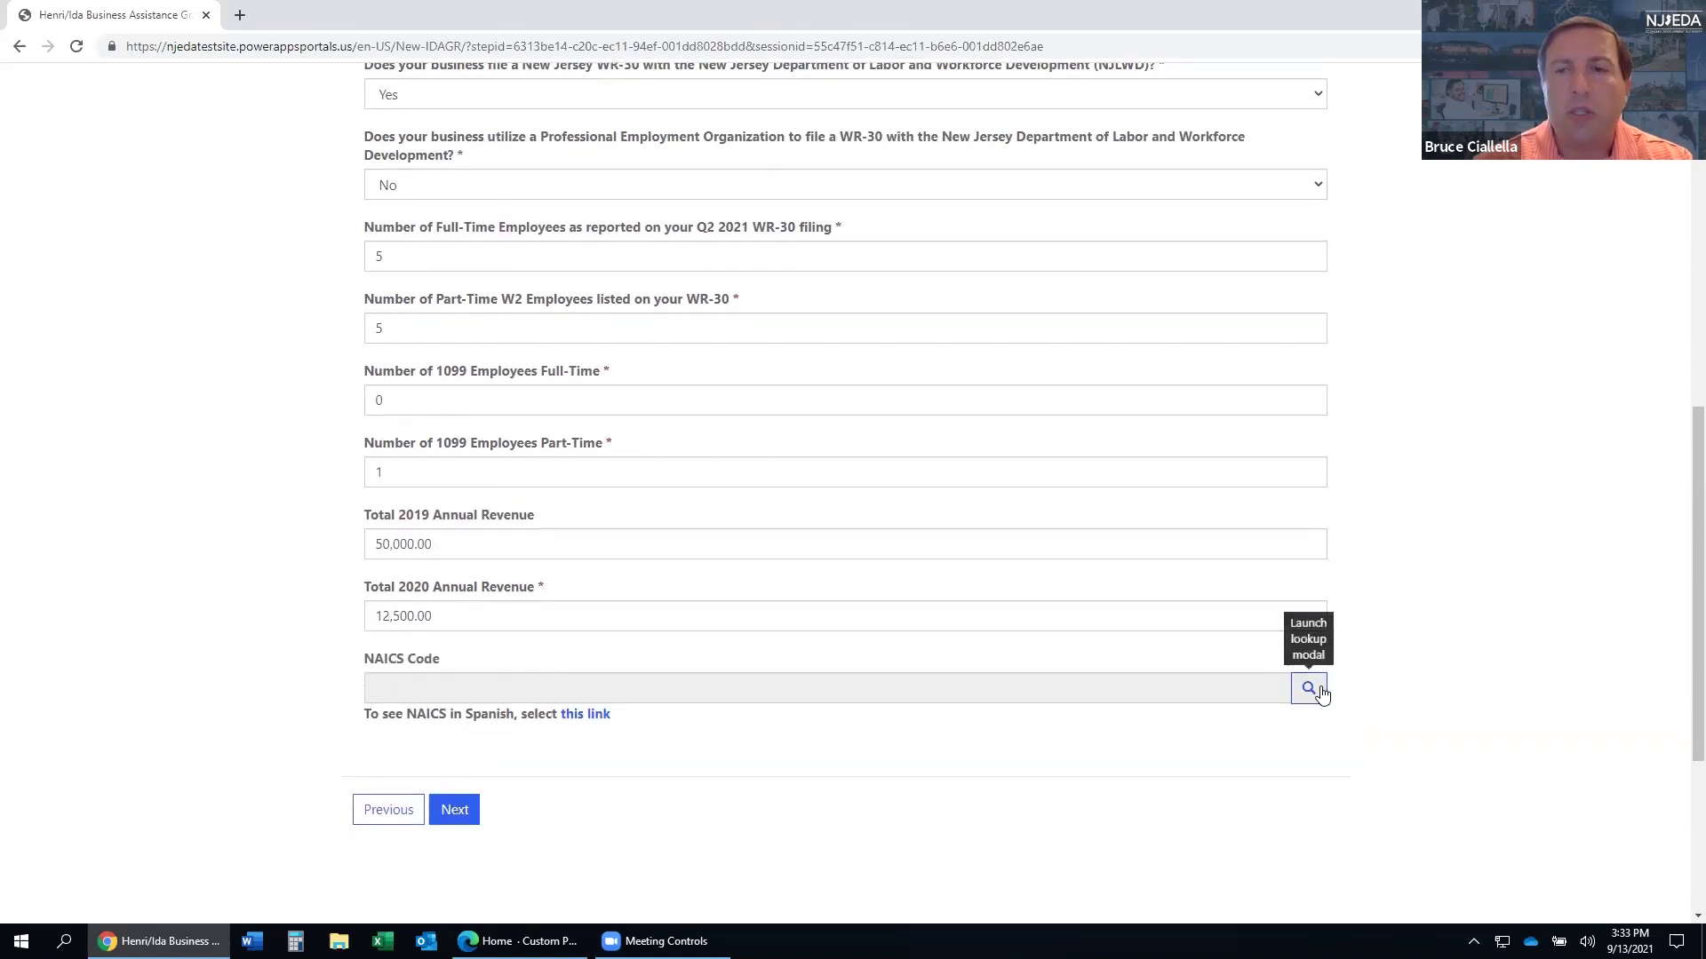
- Search the NAICS code lookup for 'construction'
left_click(1307, 688)
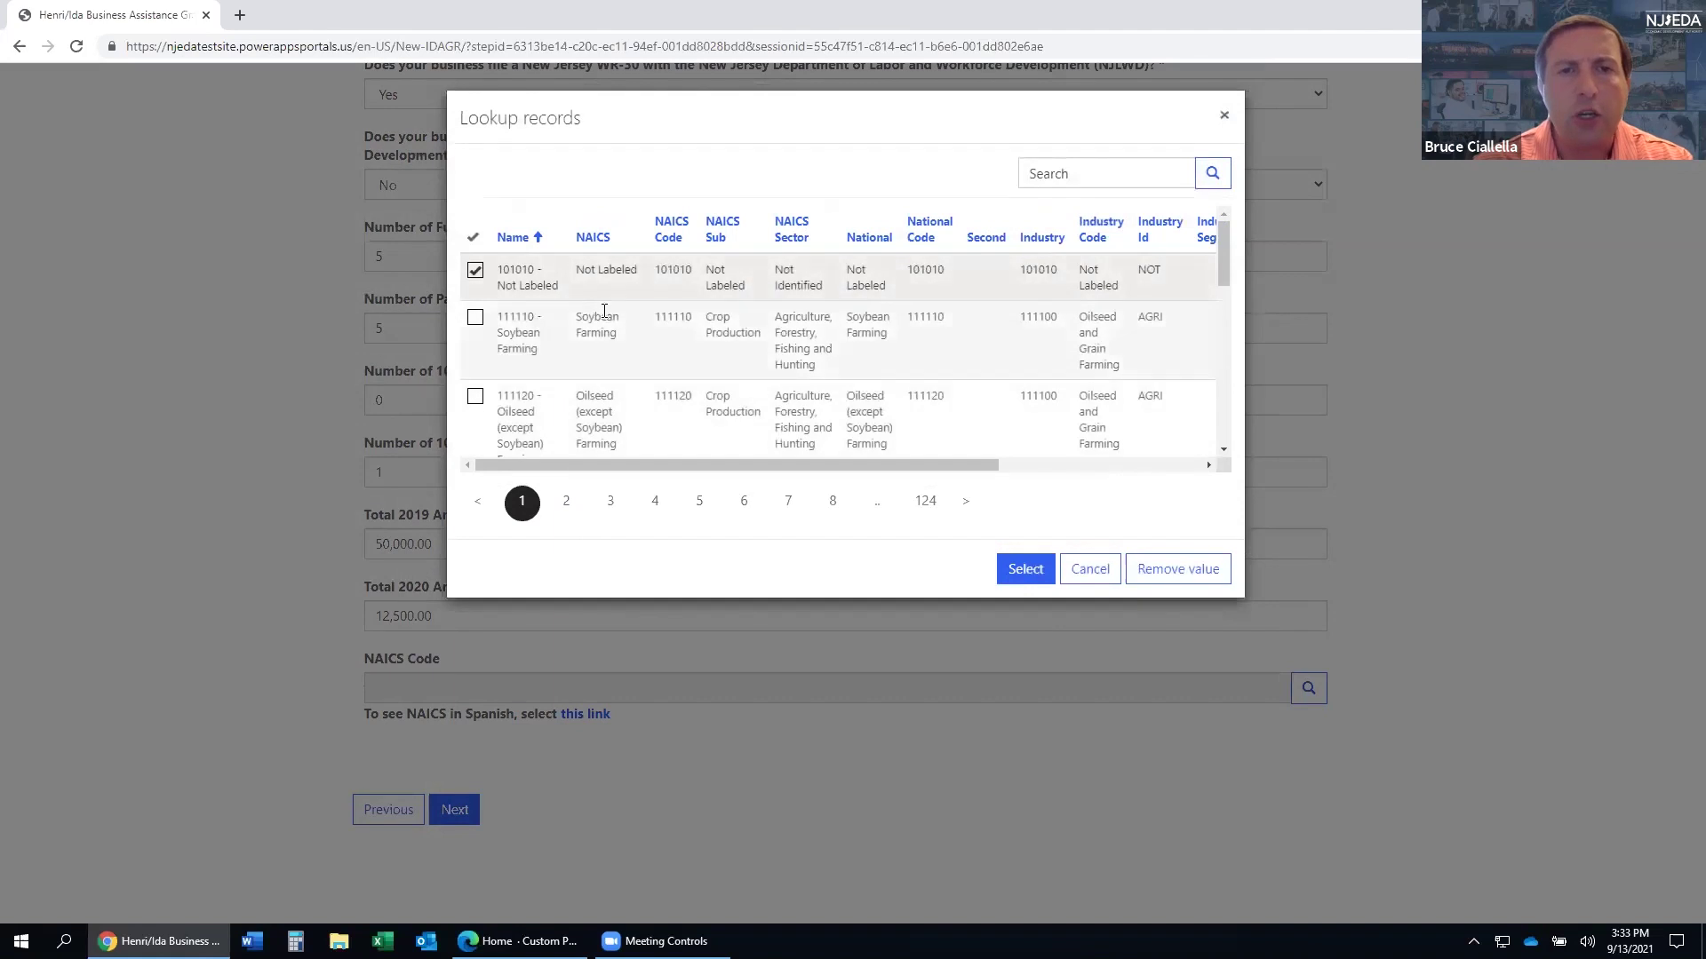
scroll(604, 313, "down", 3)
scroll(604, 312, "down", 2)
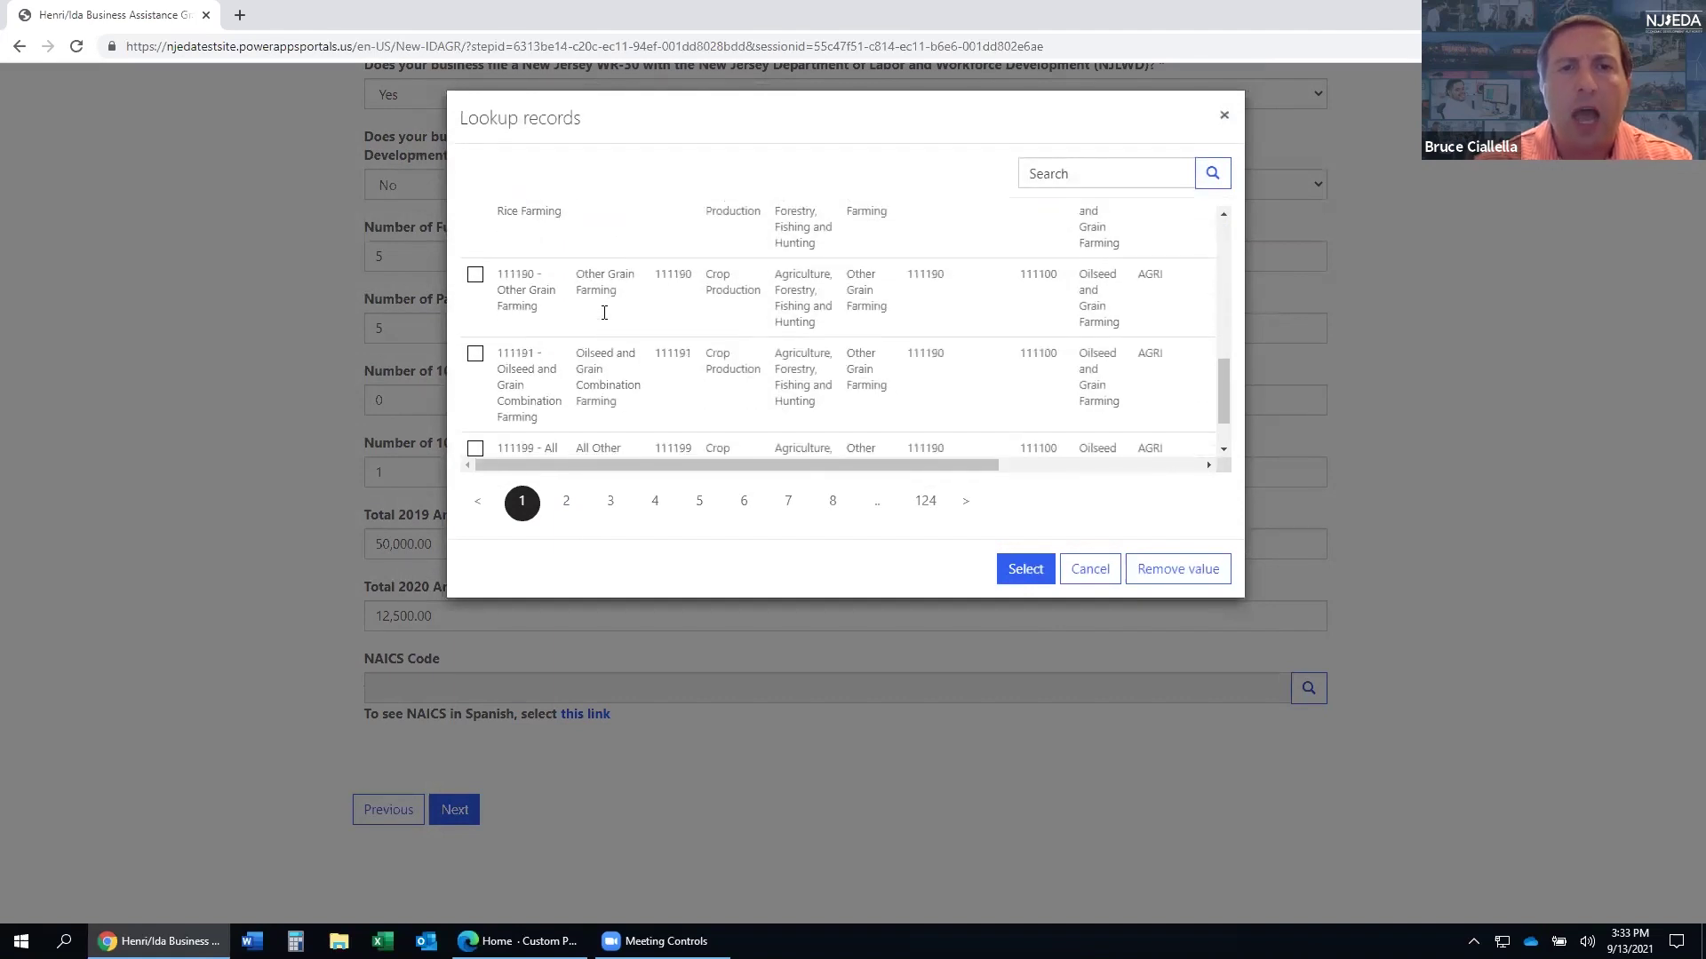
scroll(604, 315, "down", 2)
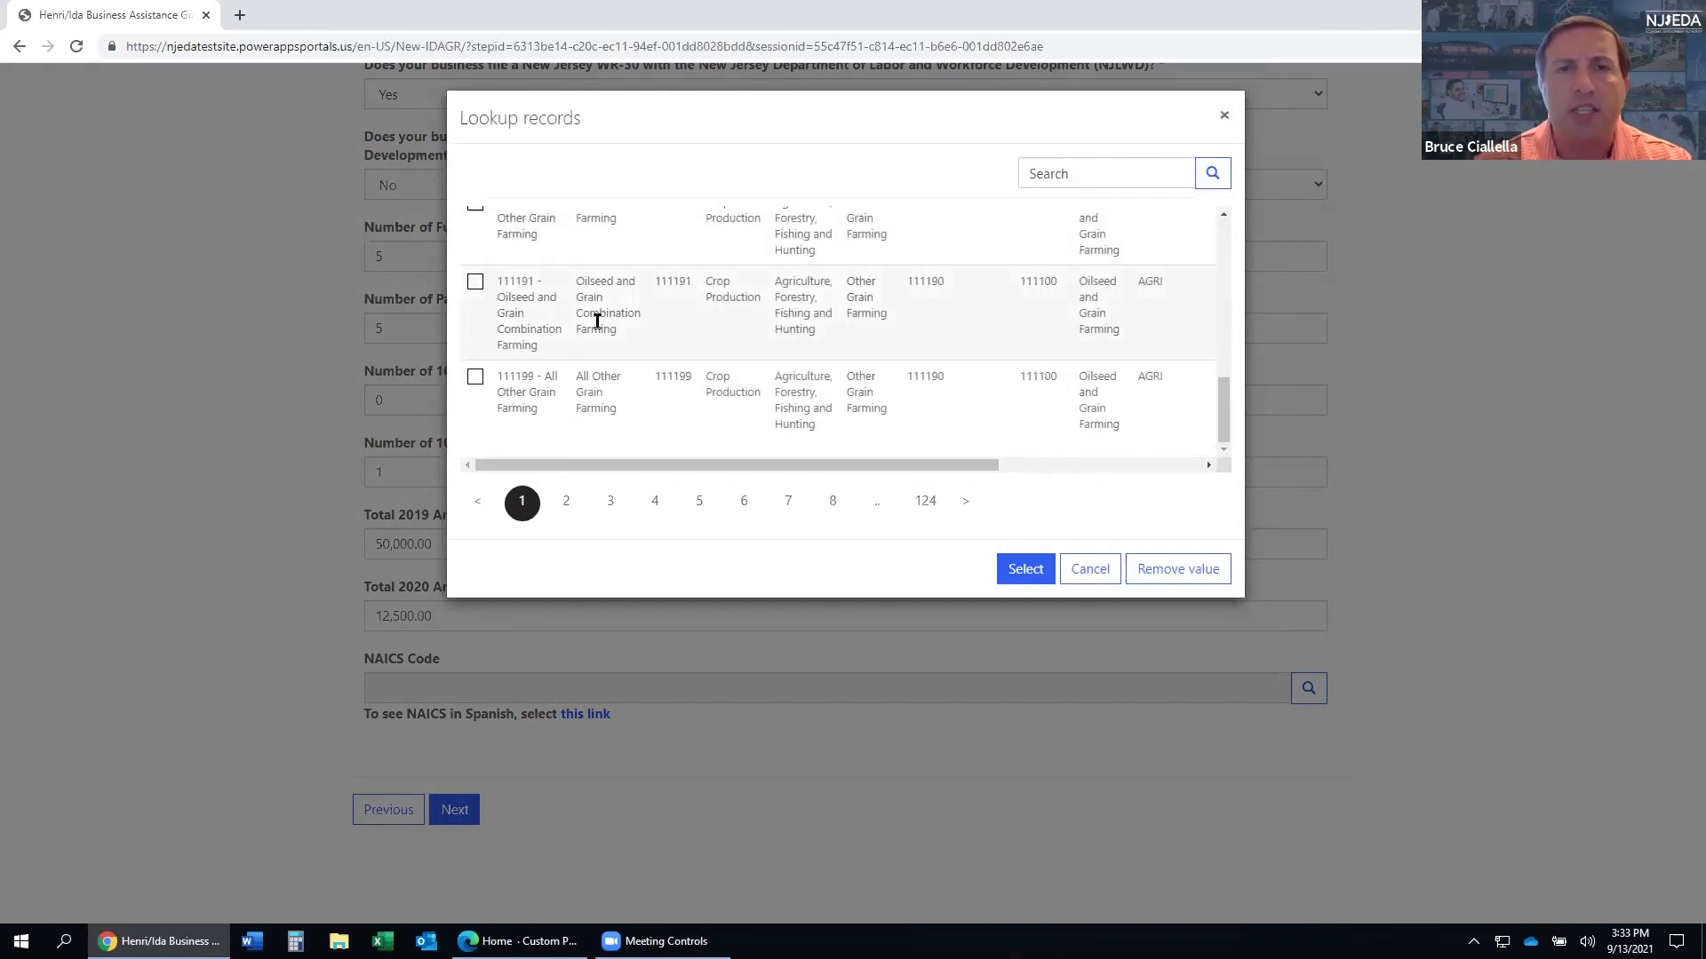
scroll(595, 315, "up", 6)
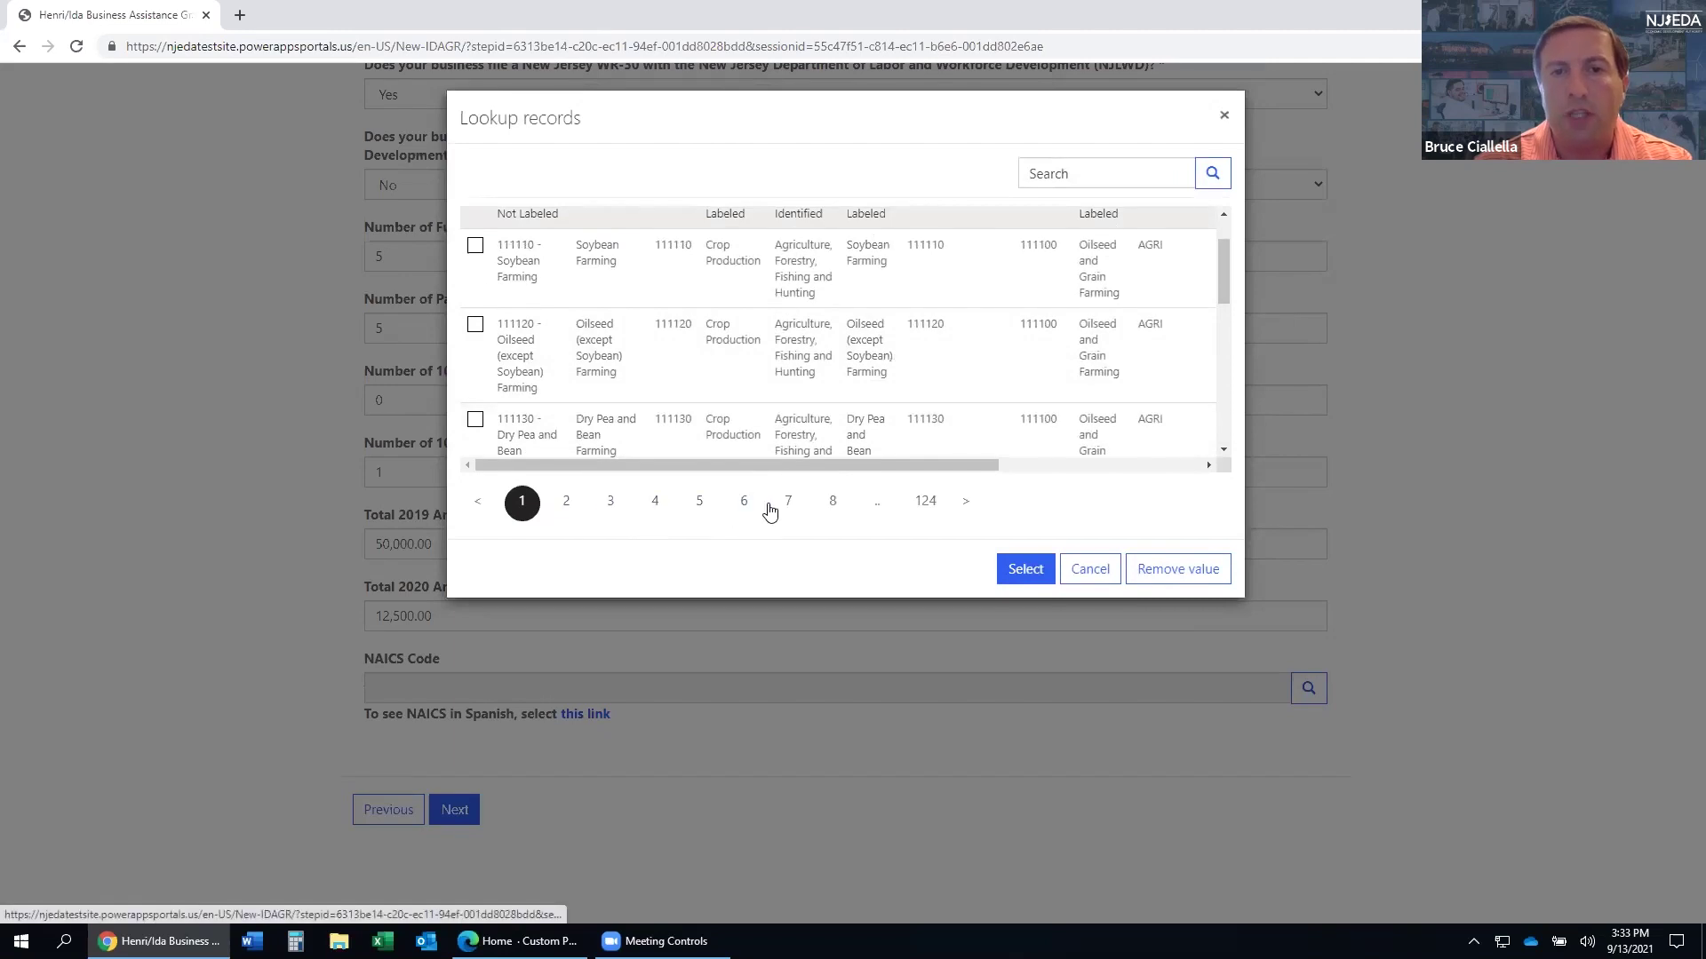
left_click(1057, 175)
type("con")
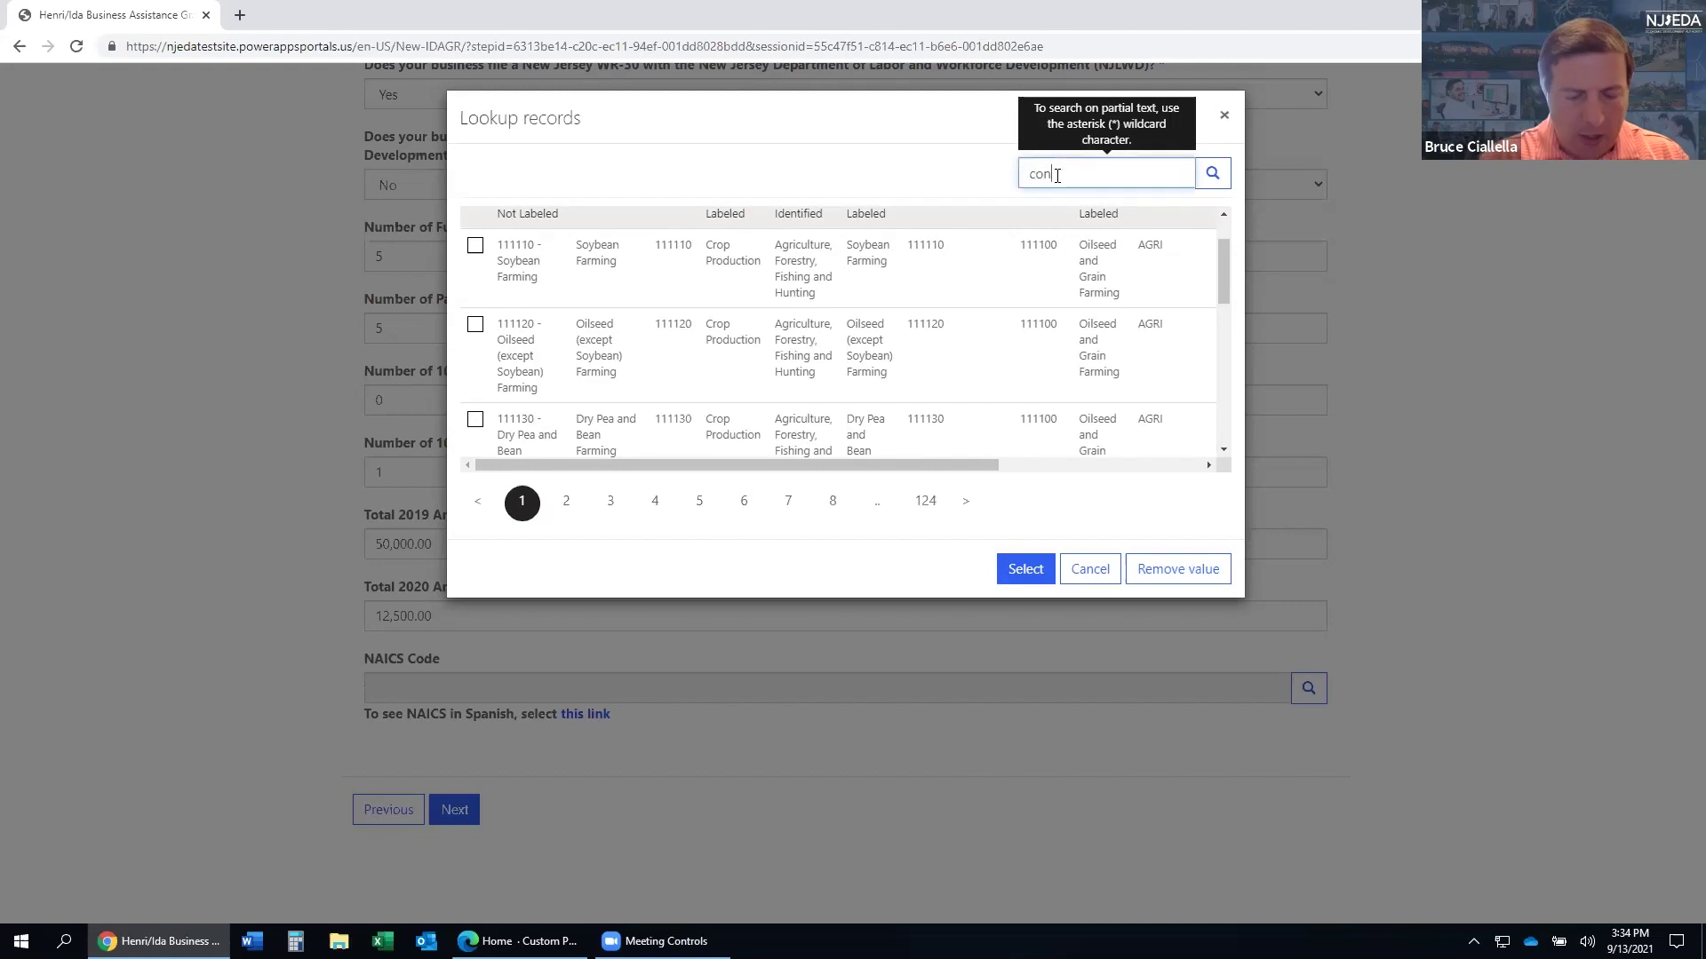
type("struction")
key("Return")
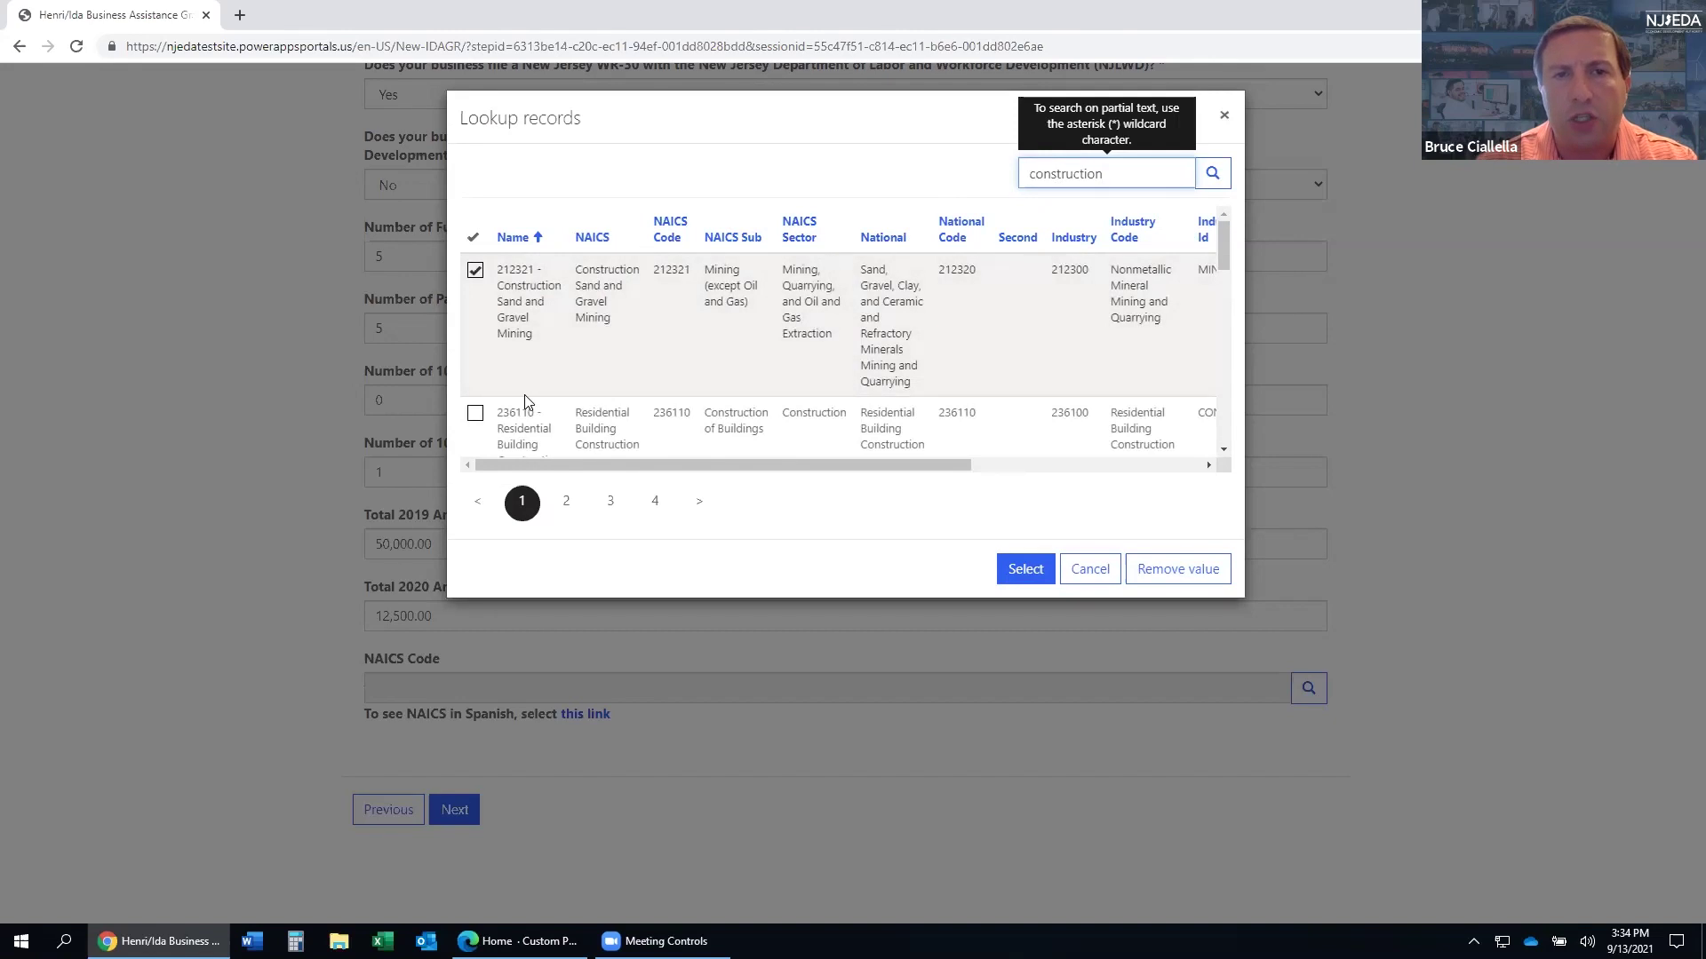
- Select NAICS code 236115 New Single-Family Housing Construction and continue to the next page
scroll(552, 392, "down", 1)
scroll(579, 332, "up", 1)
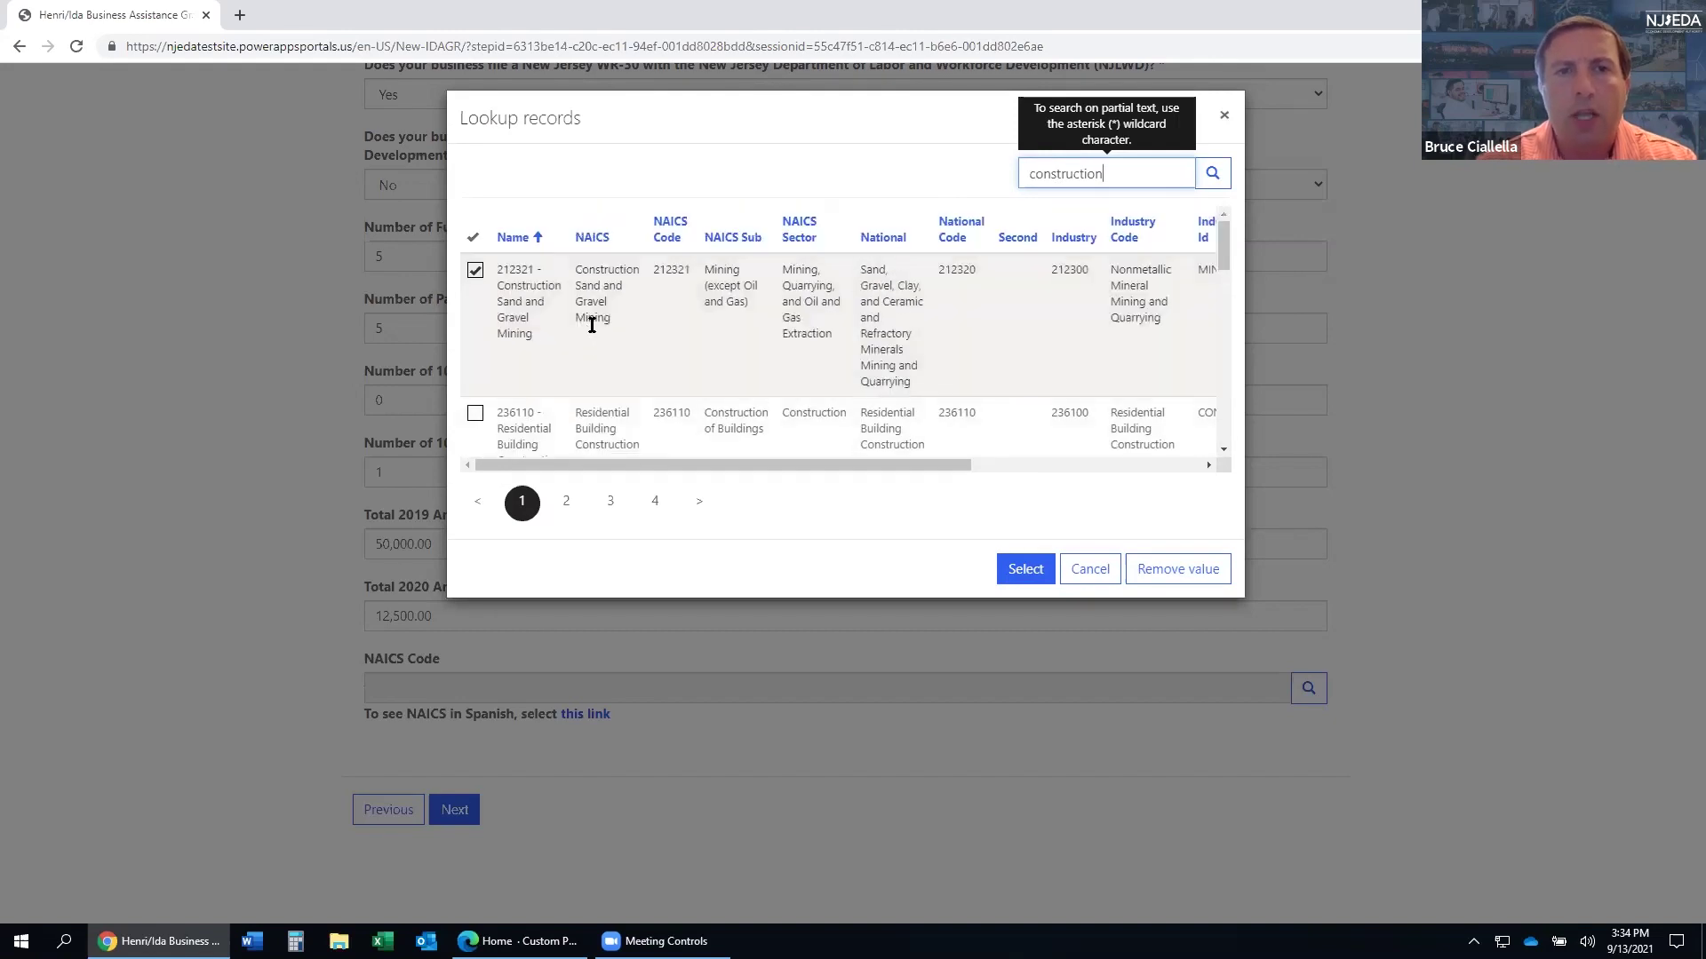
scroll(602, 316, "down", 2)
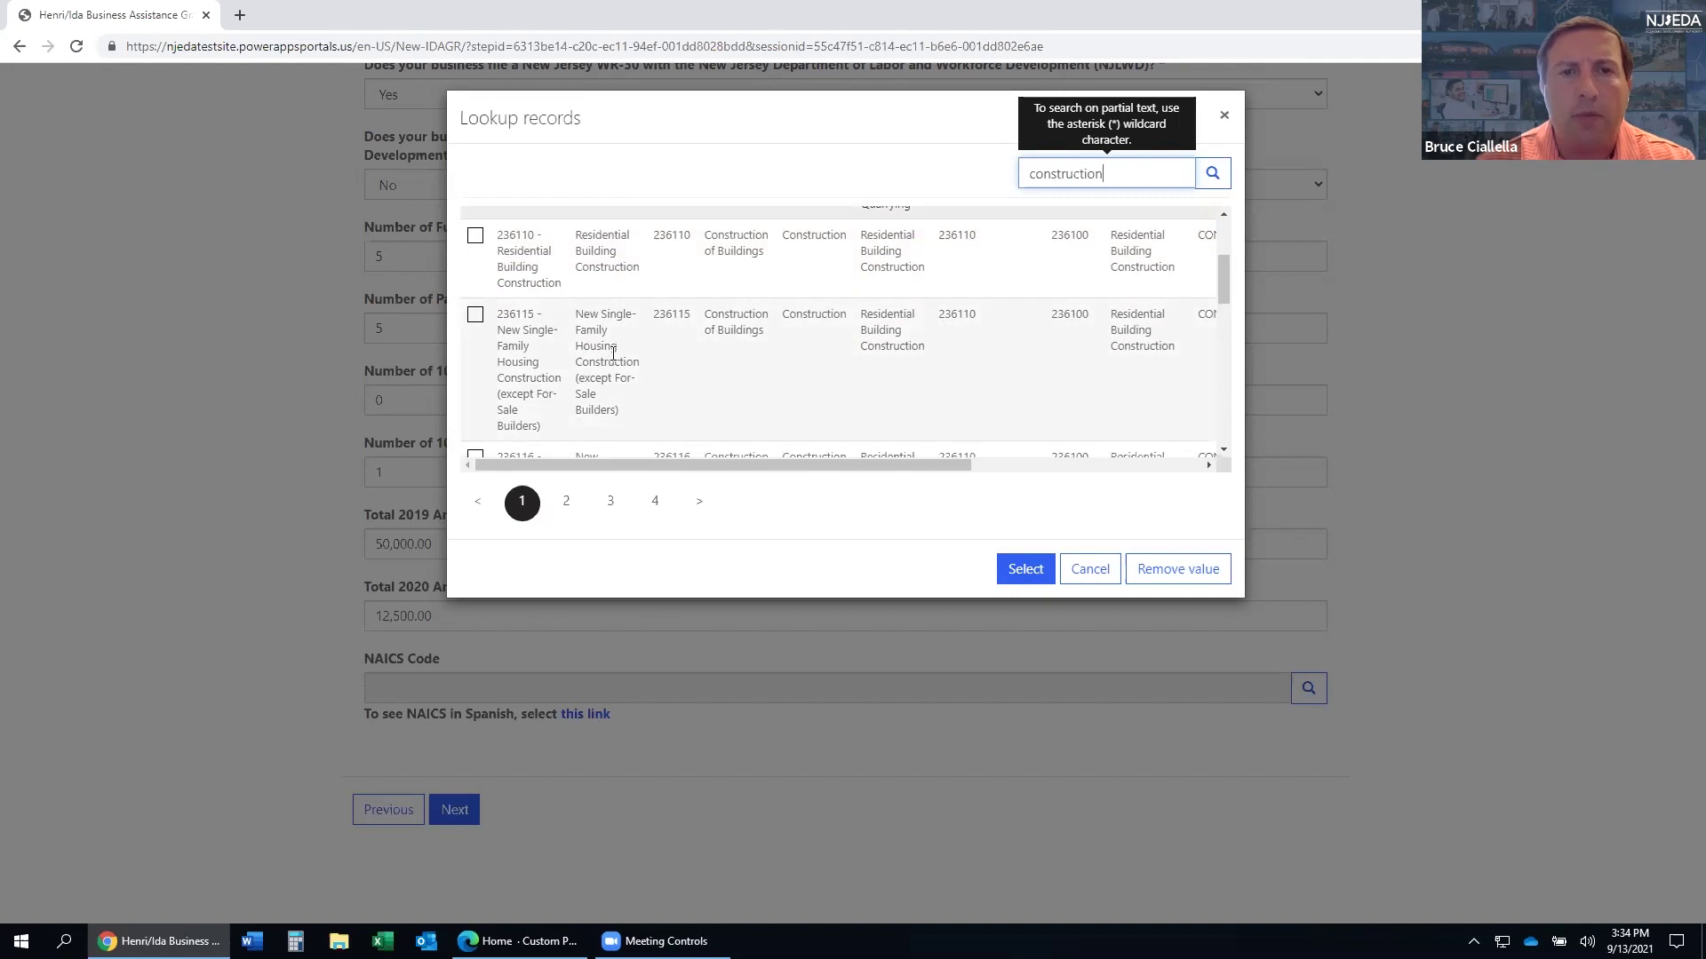
left_click(476, 316)
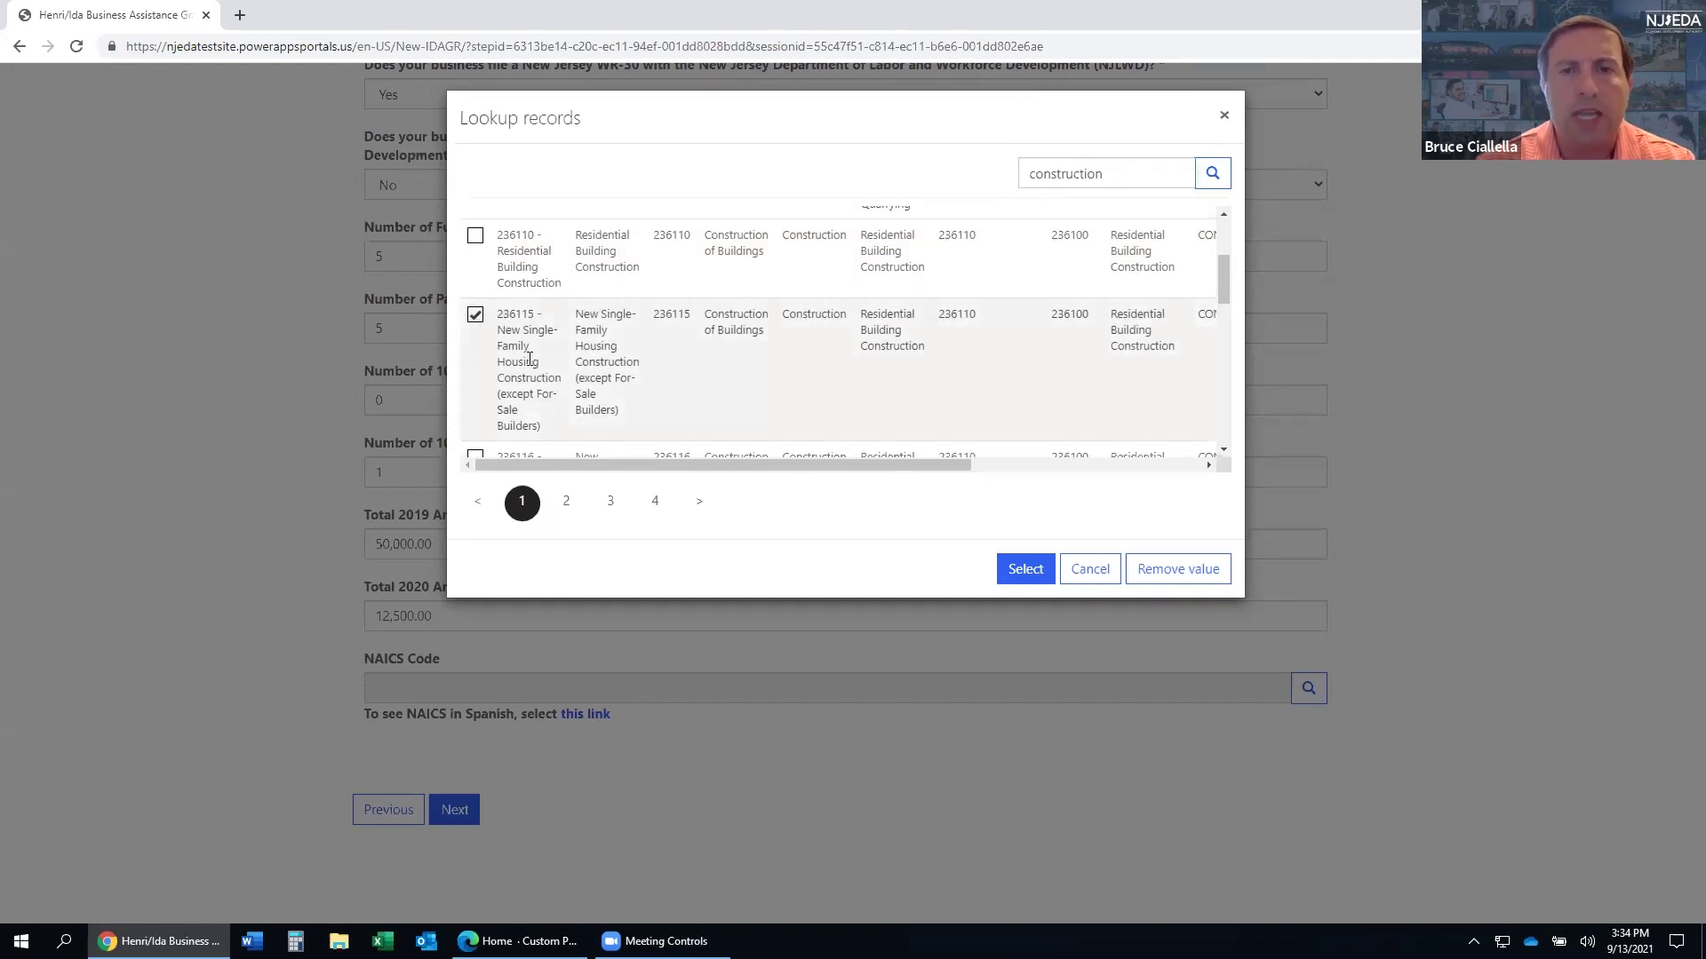
left_click(1023, 569)
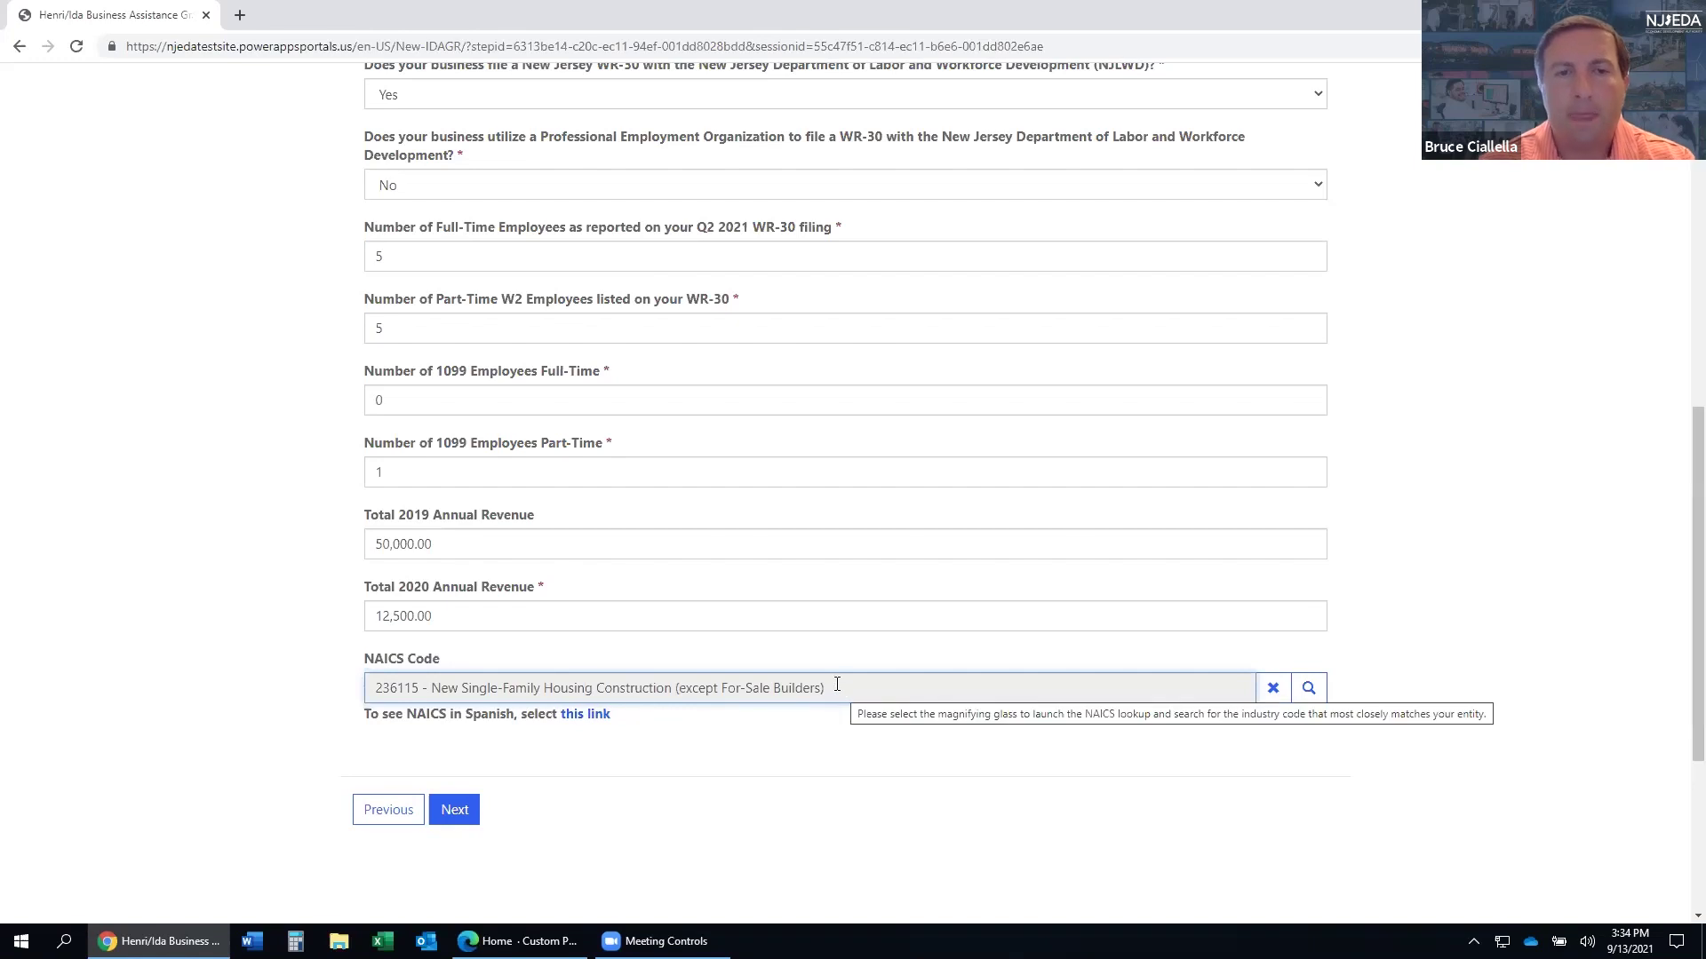
left_click(455, 819)
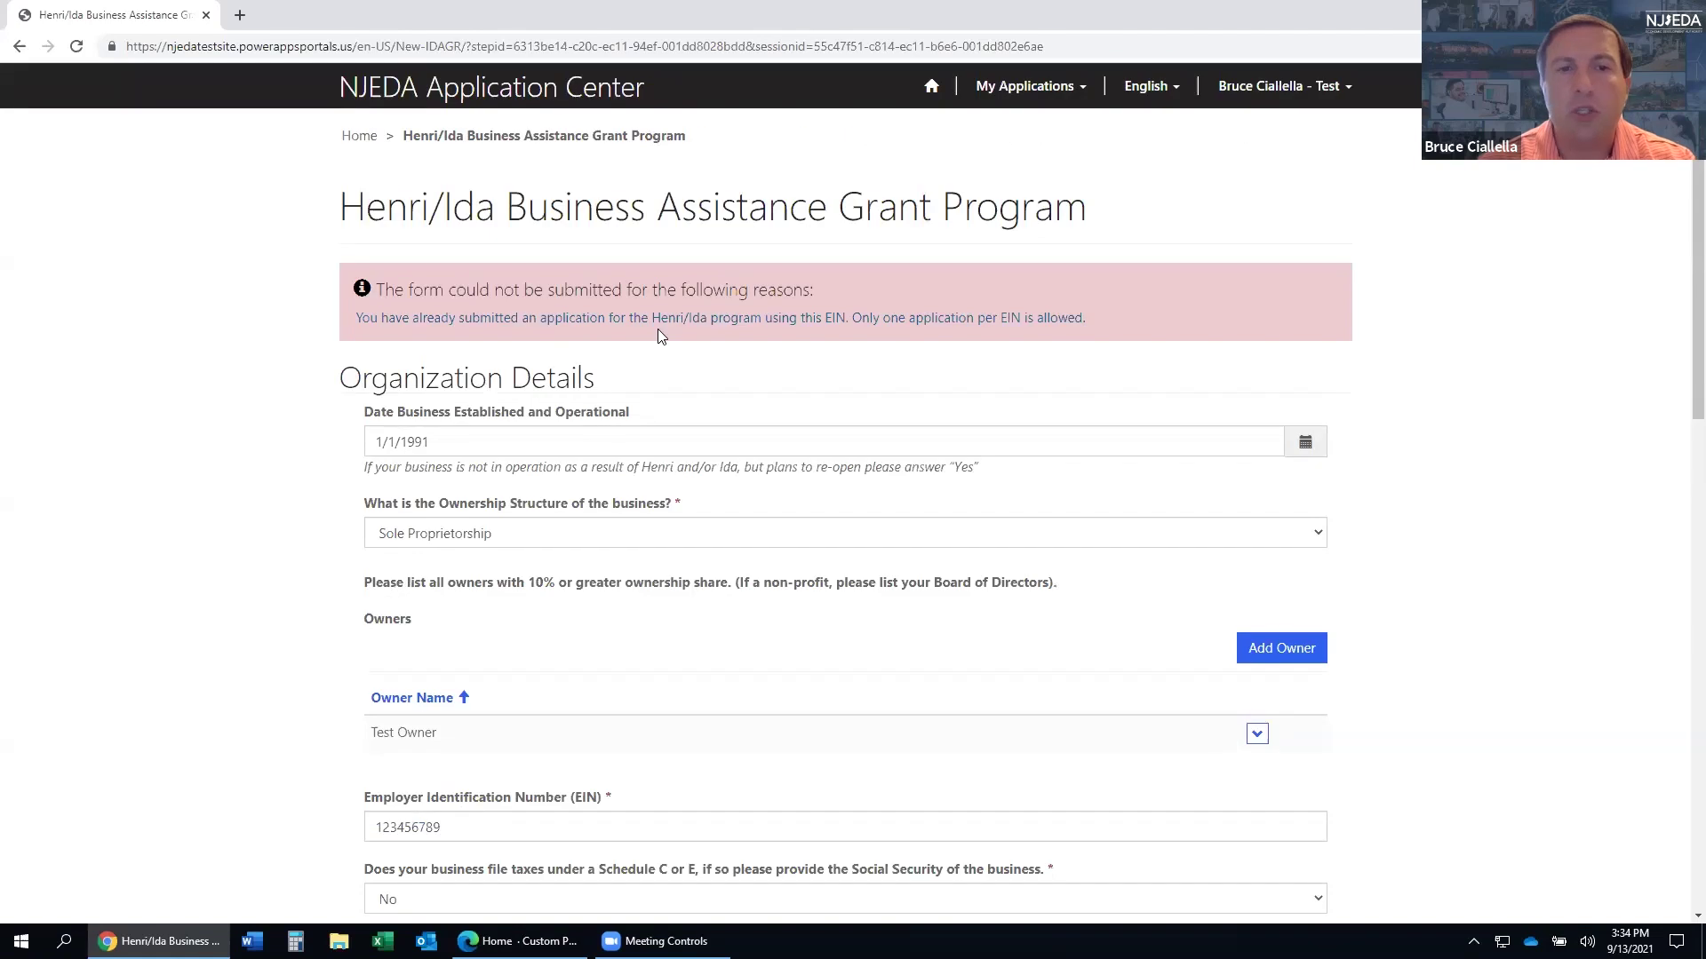
- Review the duplicate-EIN rejection and go back to the Business Address step
scroll(670, 337, "down", 1)
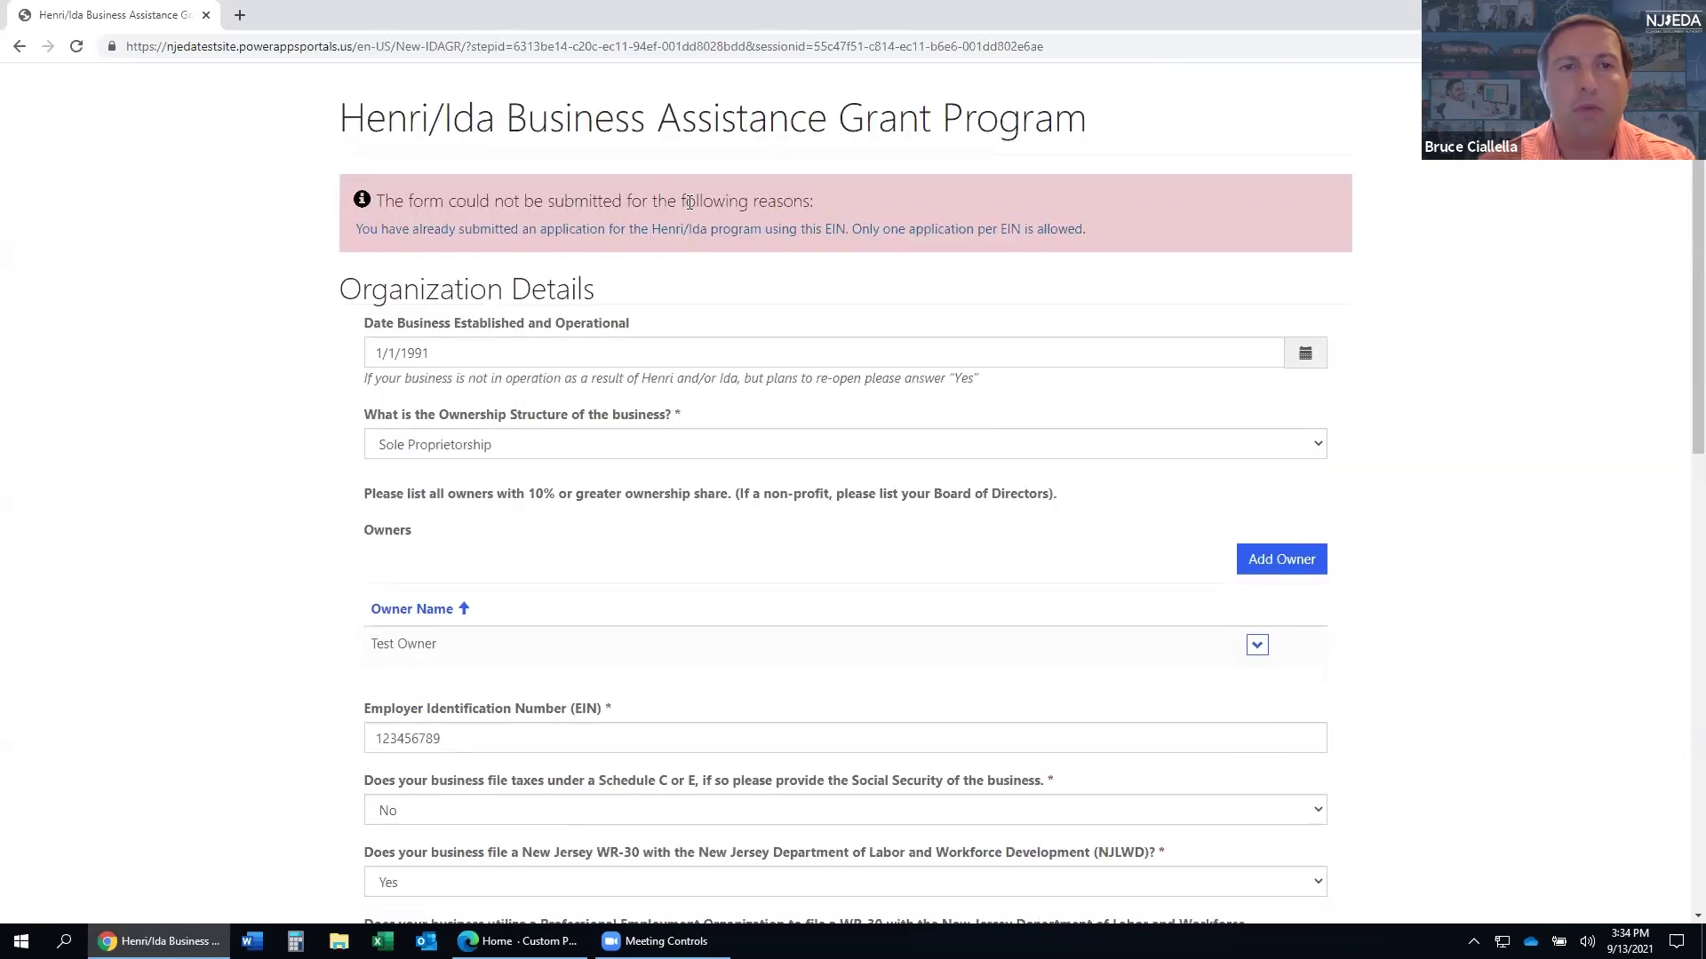
scroll(716, 204, "down", 3)
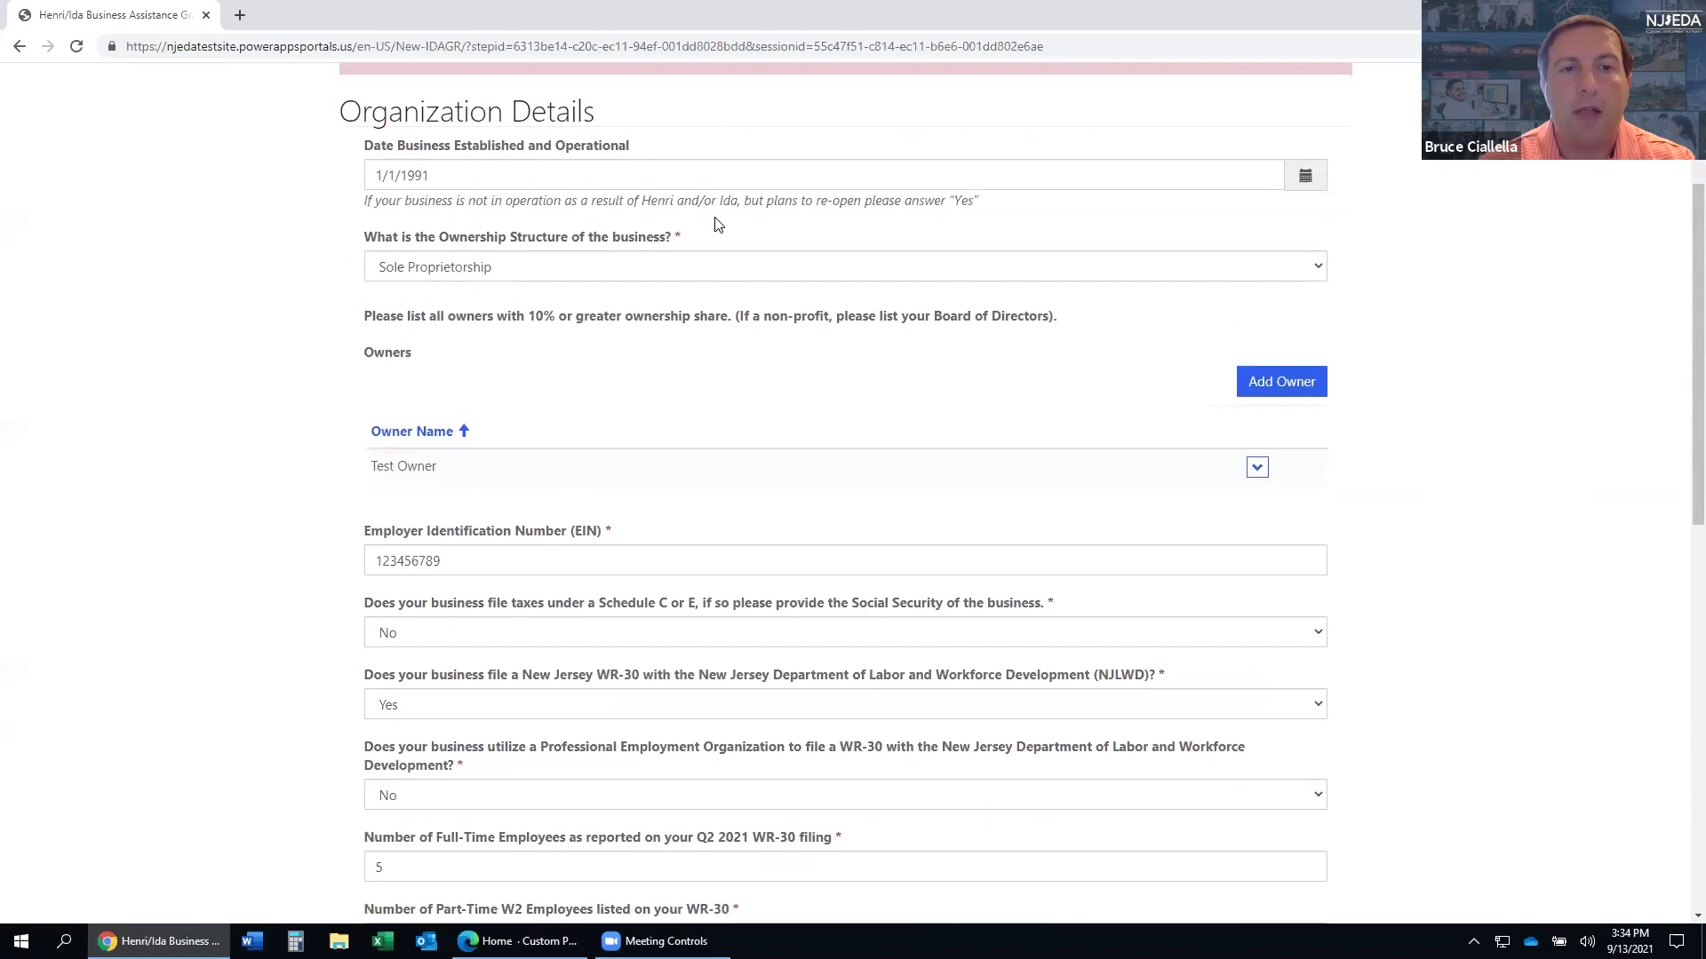
scroll(716, 217, "down", 4)
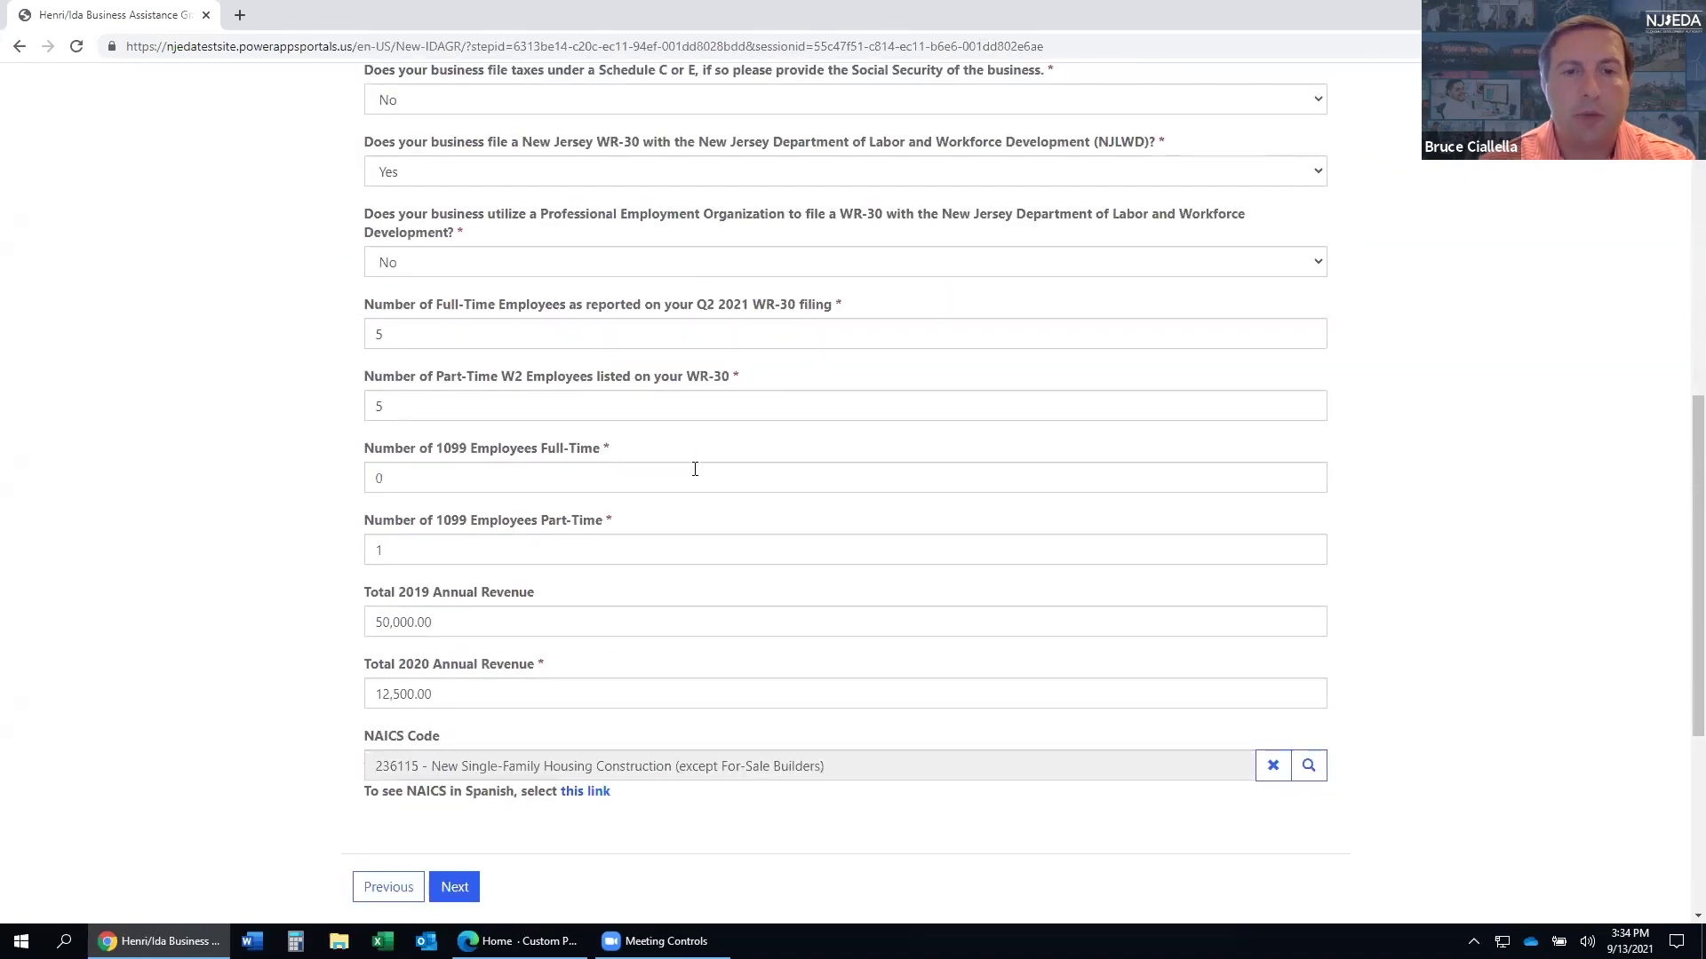
scroll(697, 484, "up", 5)
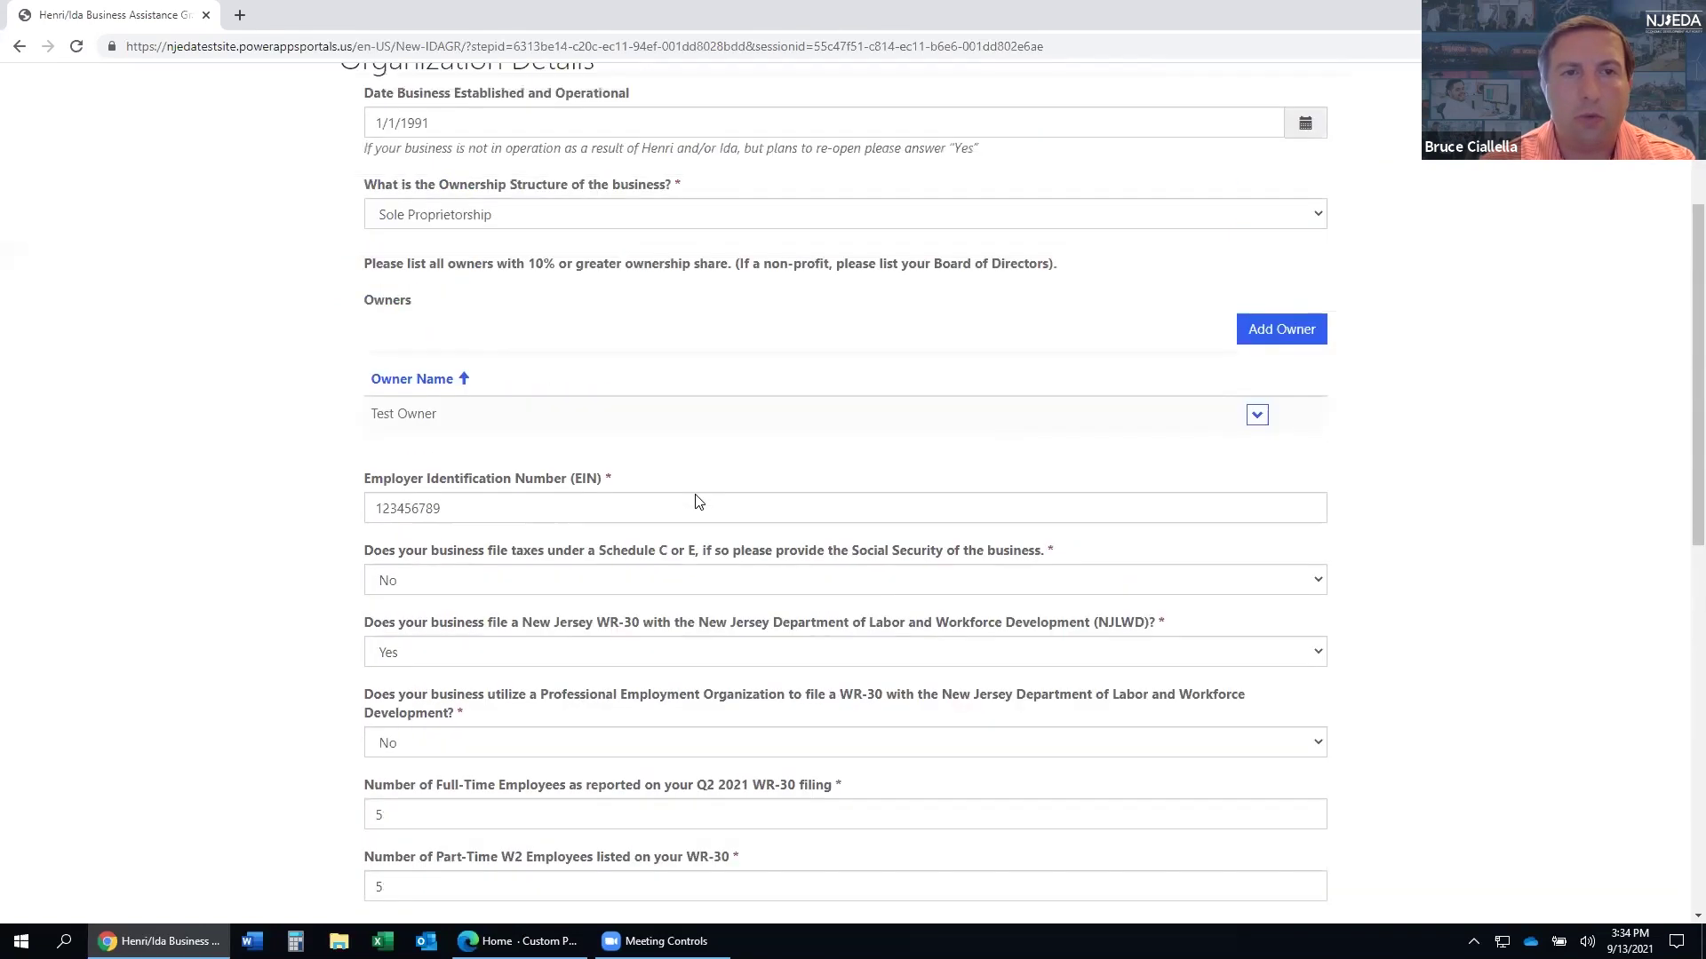
scroll(698, 502, "up", 2)
scroll(696, 504, "up", 2)
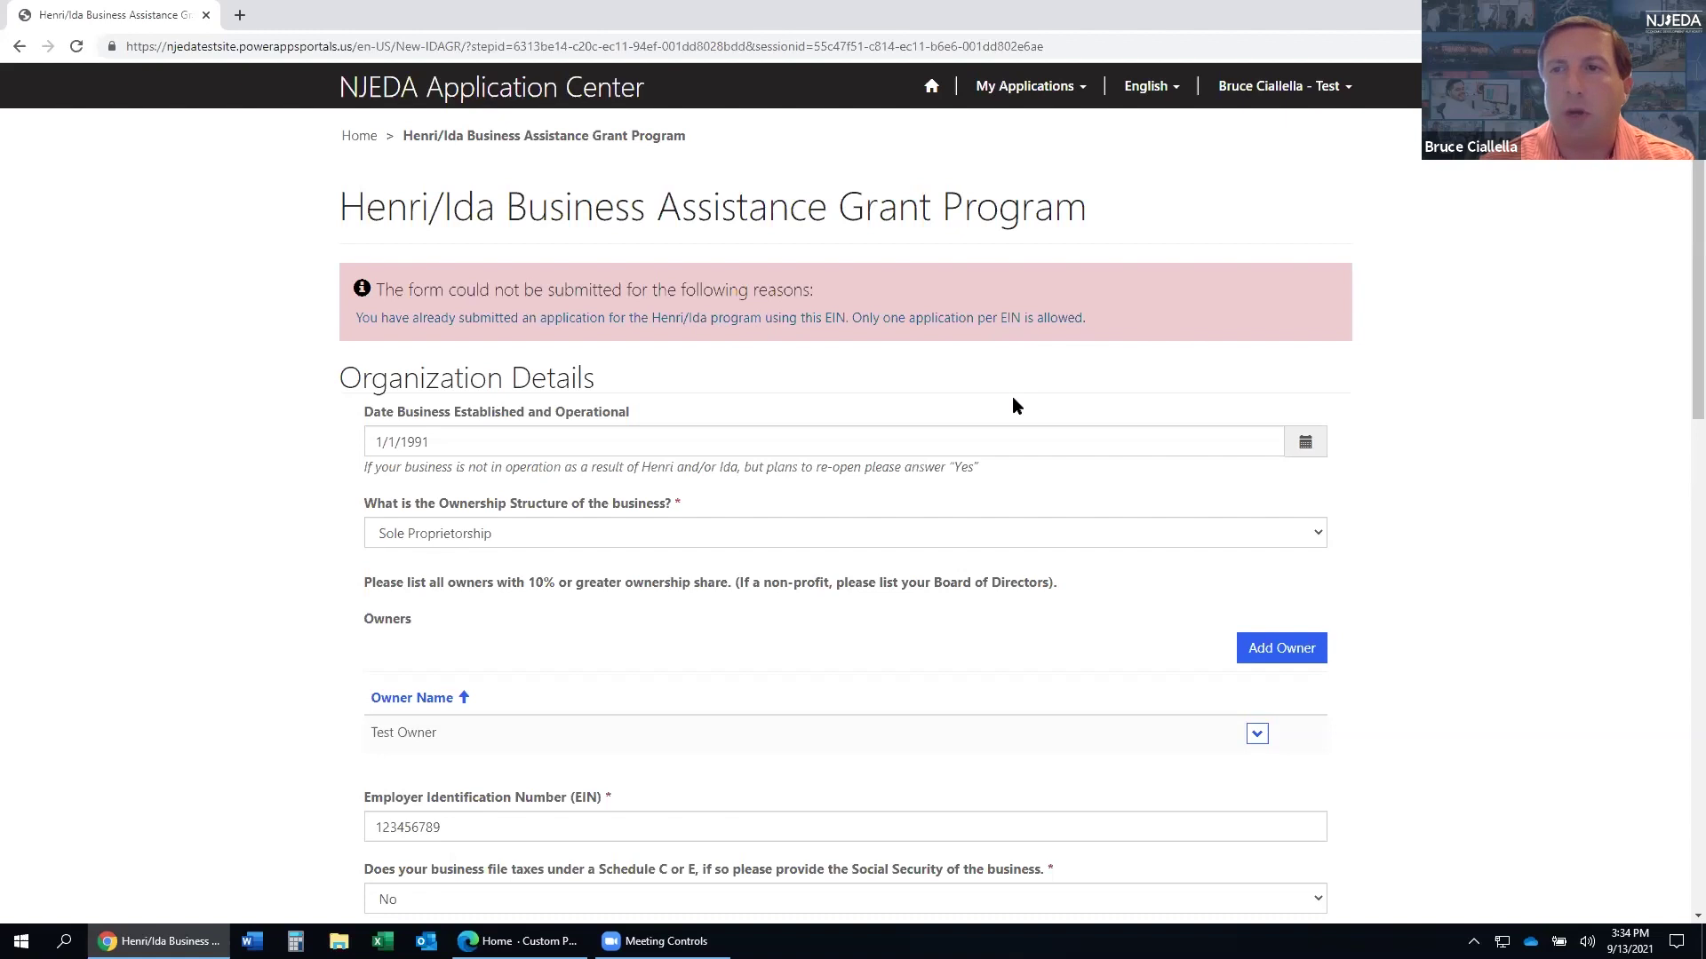
scroll(1016, 404, "down", 6)
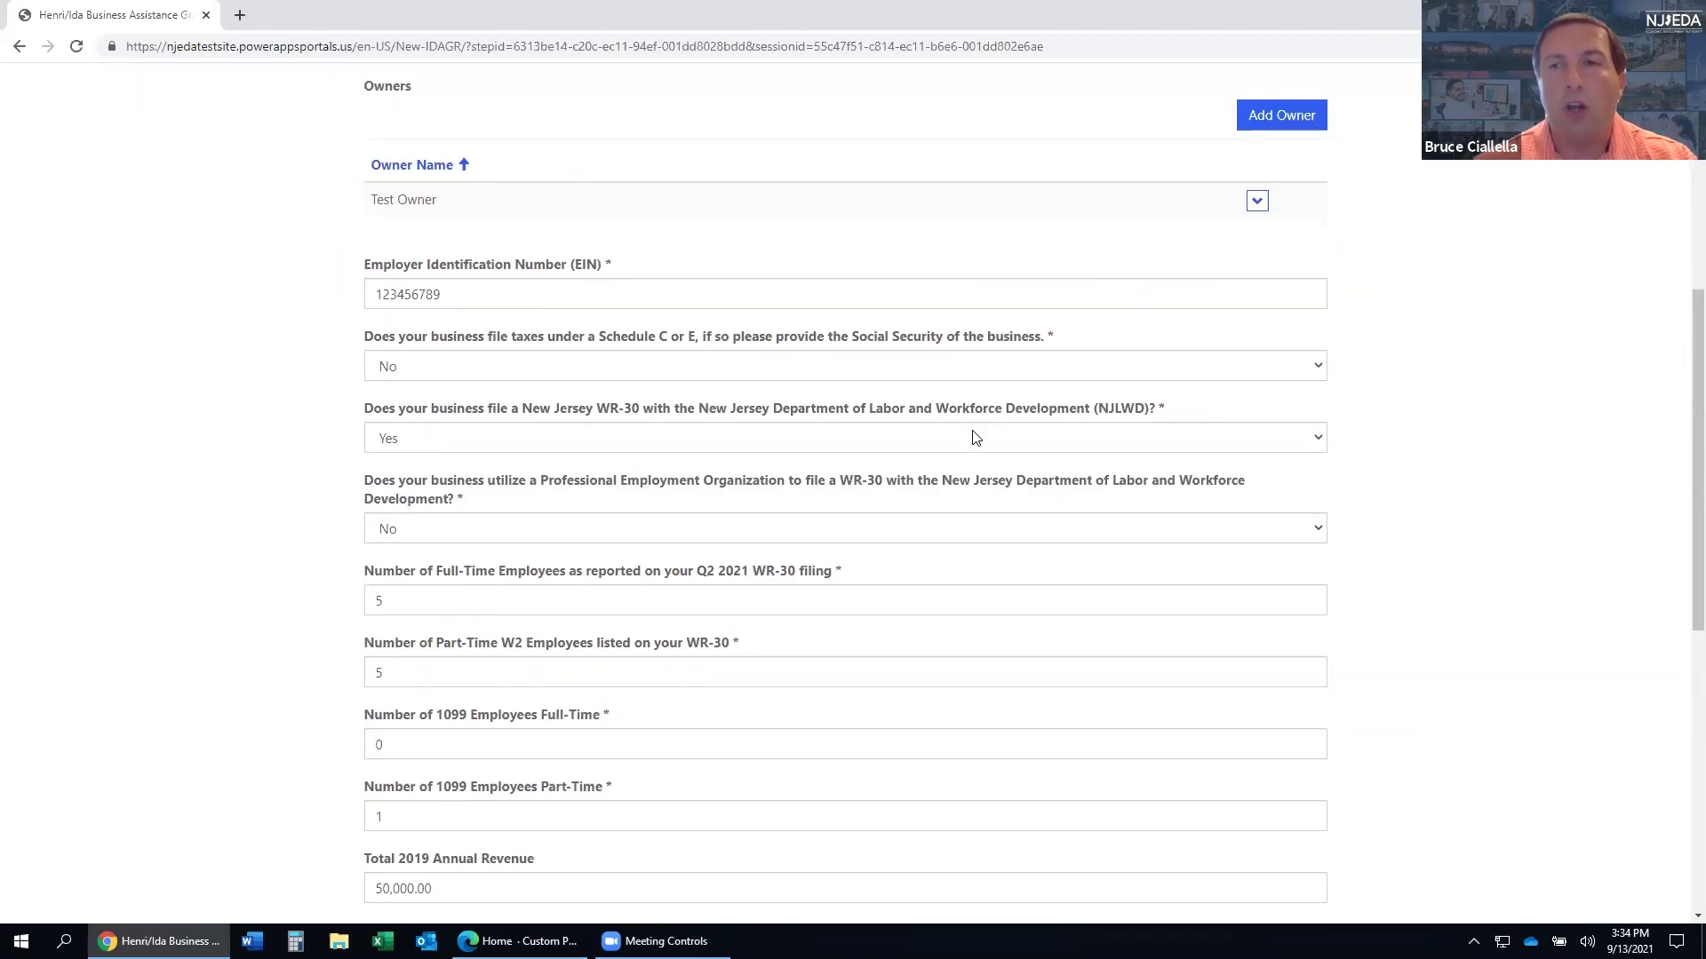
scroll(970, 441, "down", 3)
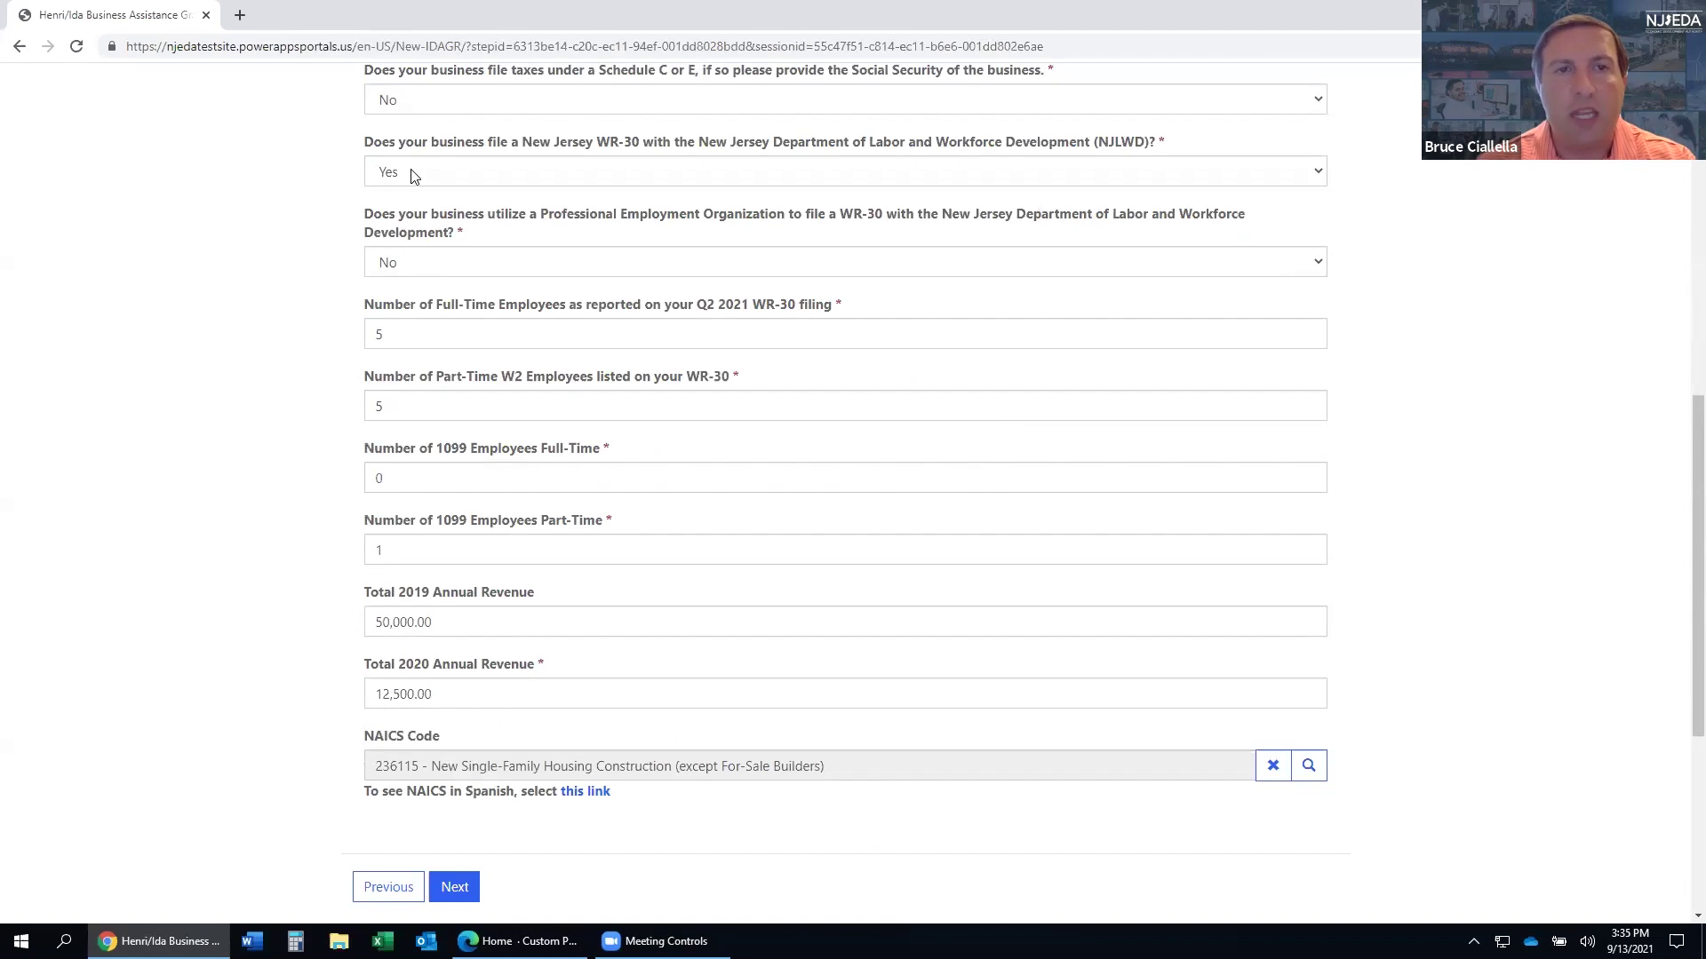
scroll(490, 302, "up", 3)
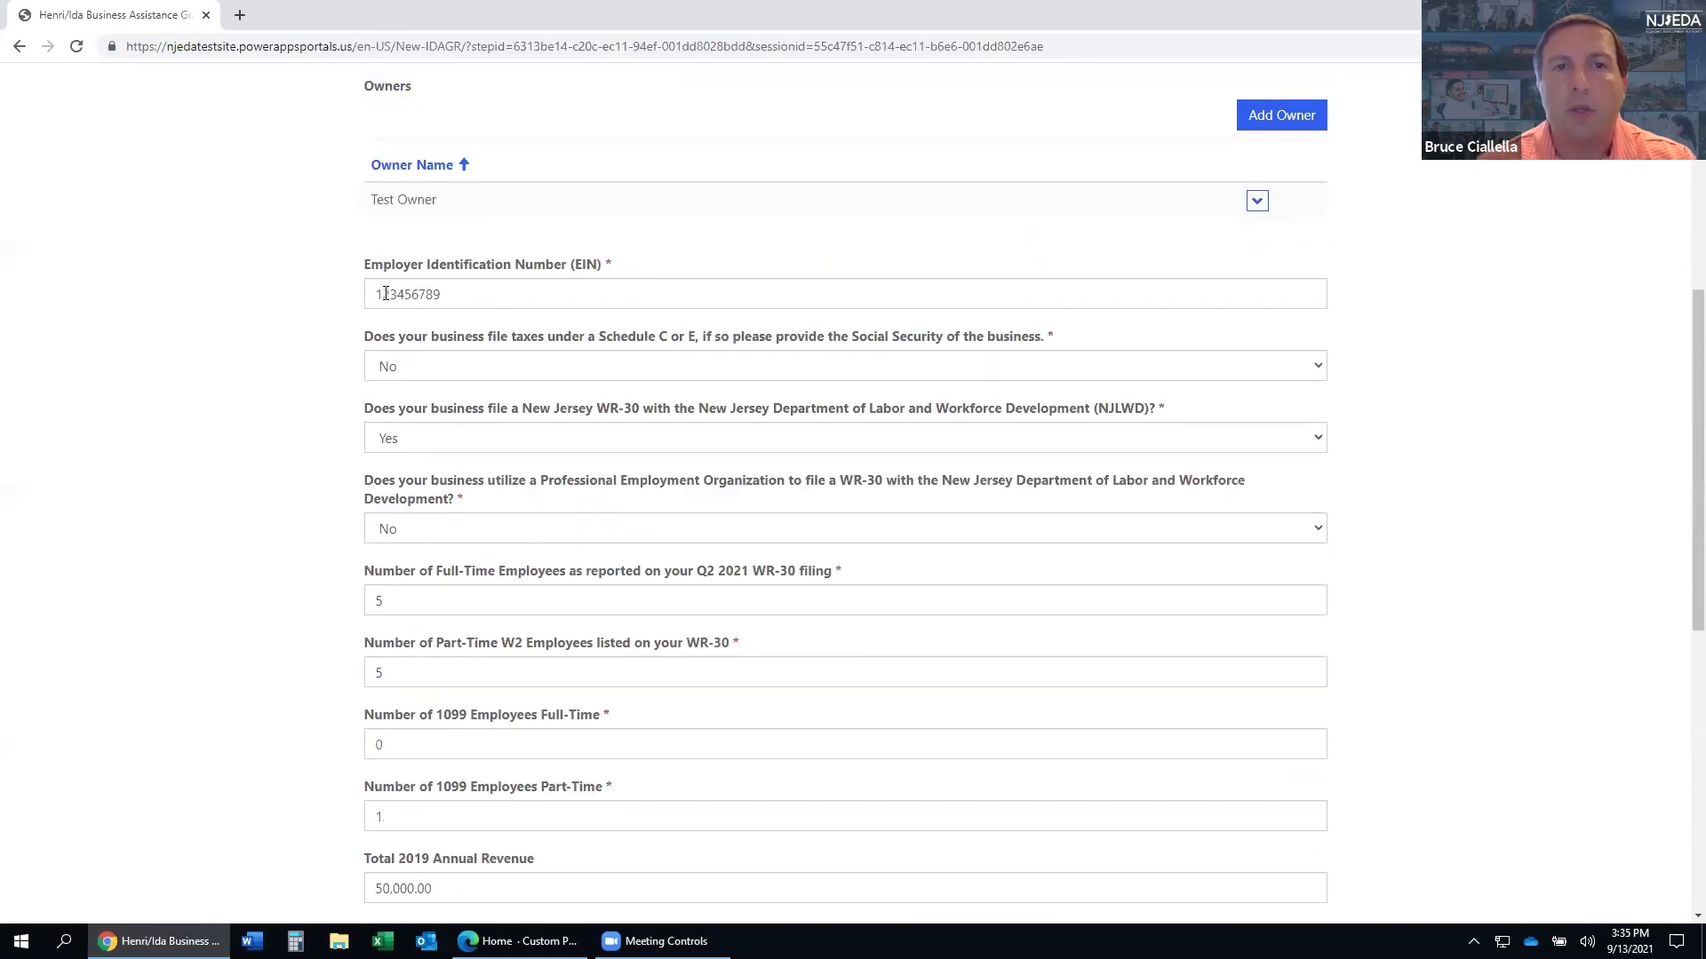
scroll(402, 293, "down", 7)
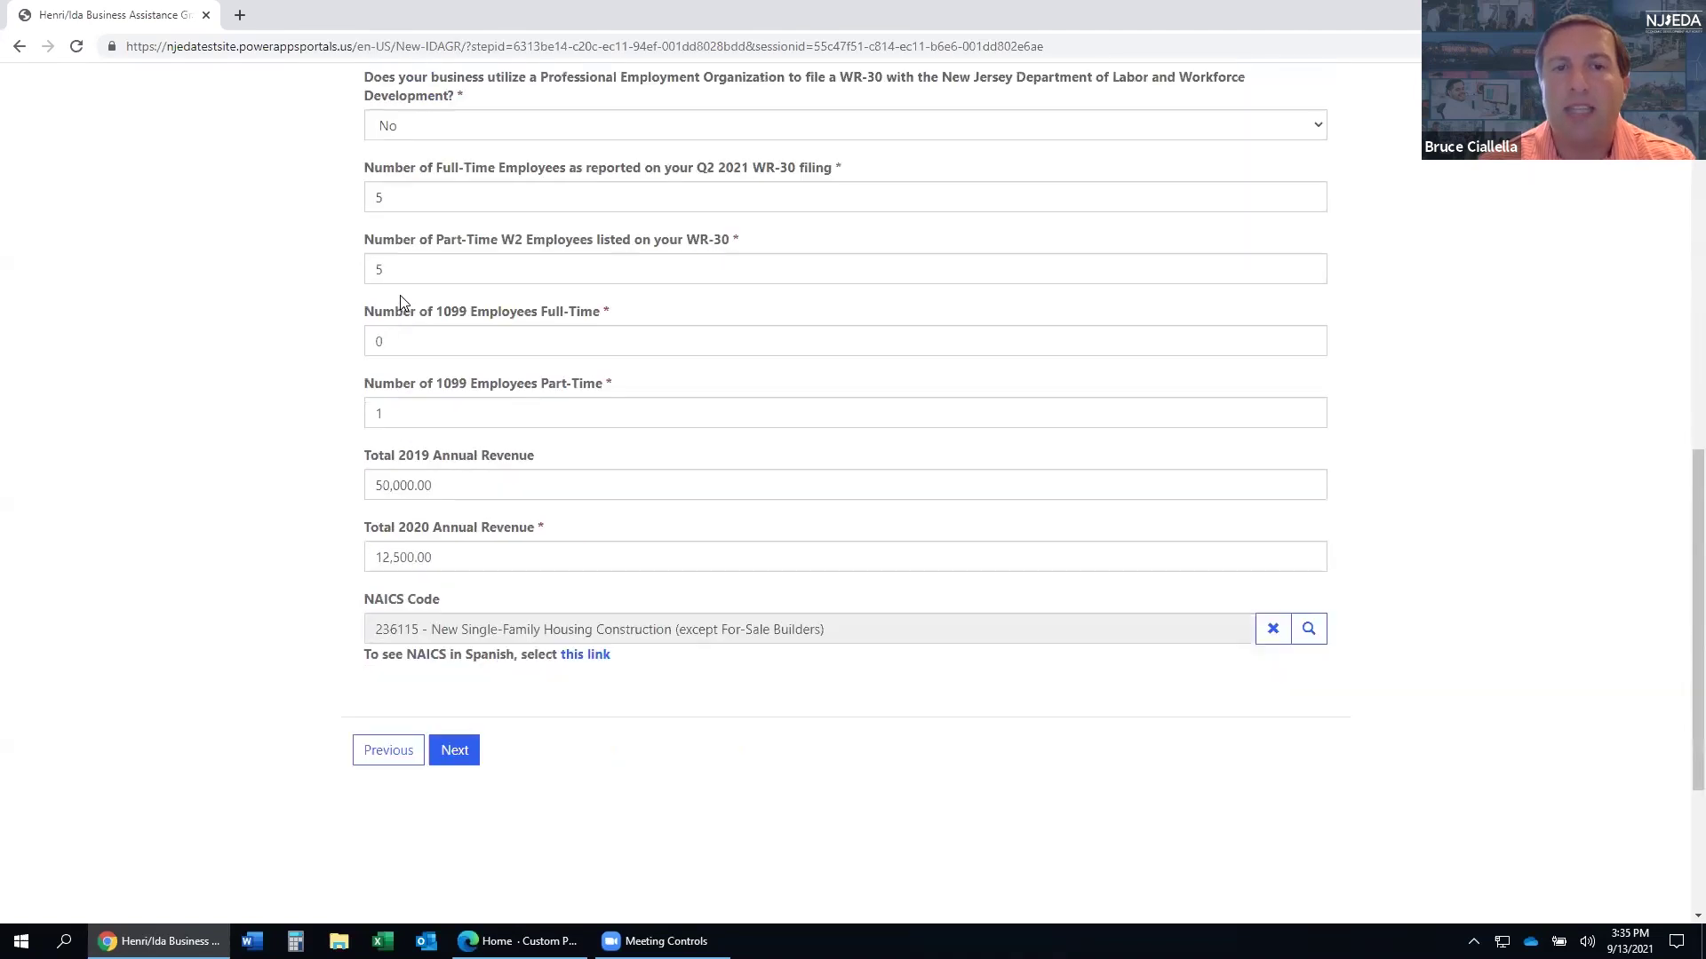
left_click(377, 531)
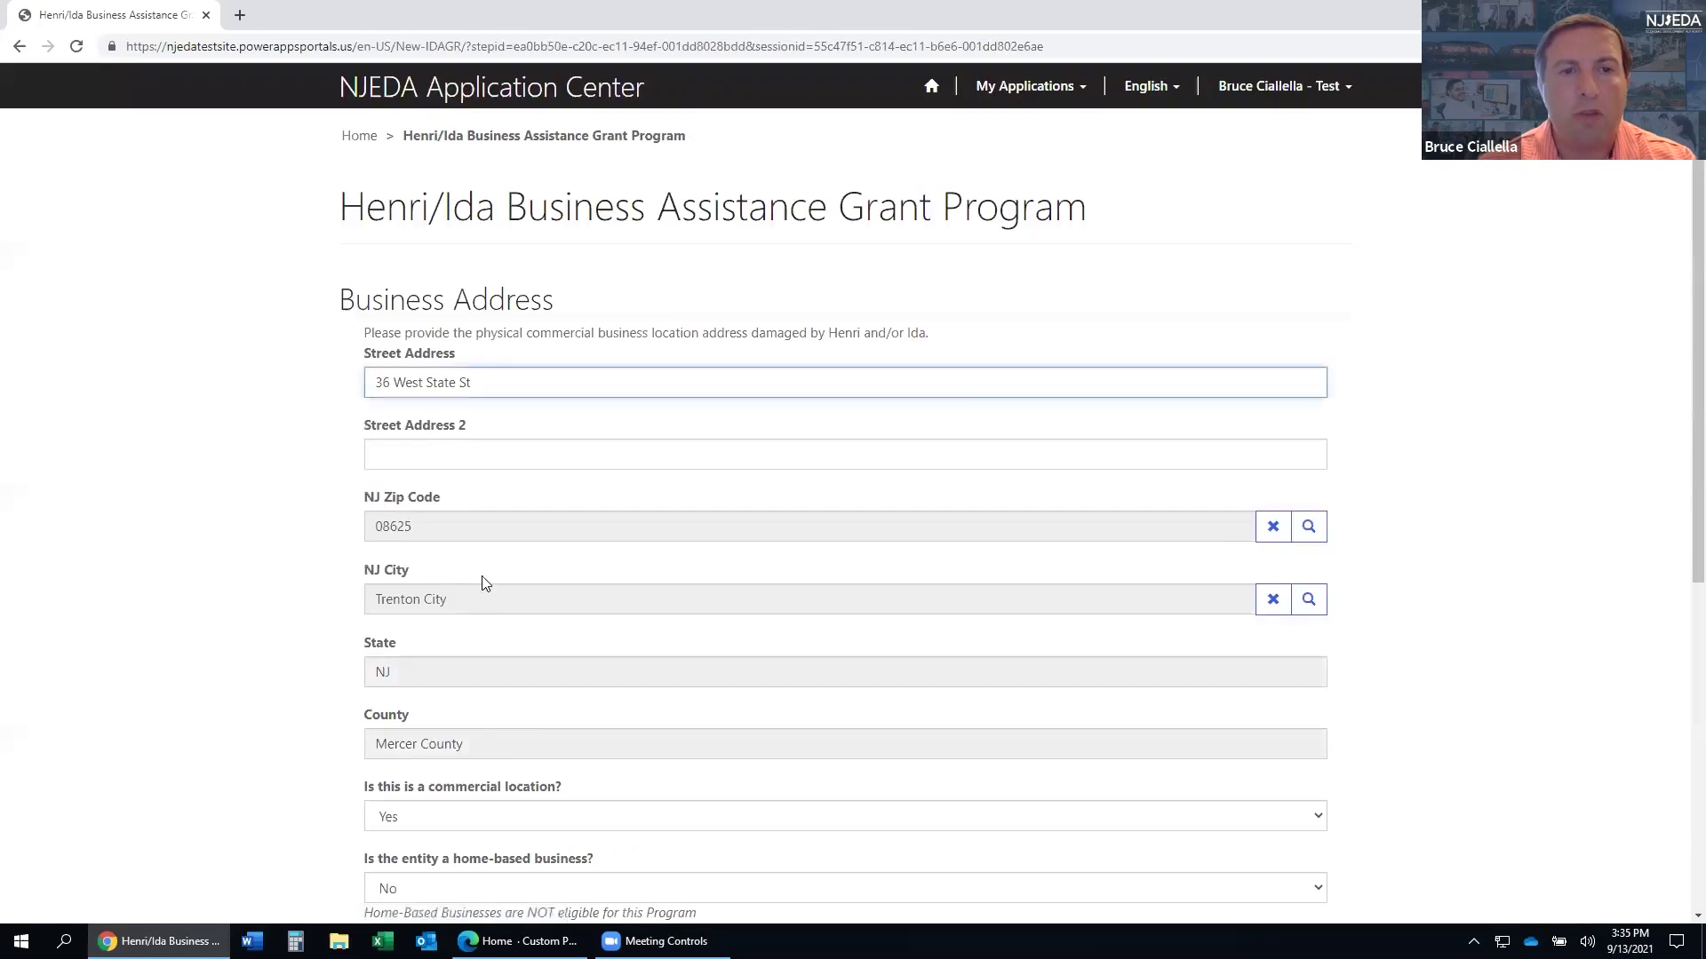
- Return from Business Address to Organization Details and start on the establishment date field
scroll(497, 604, "down", 3)
scroll(469, 533, "up", 2)
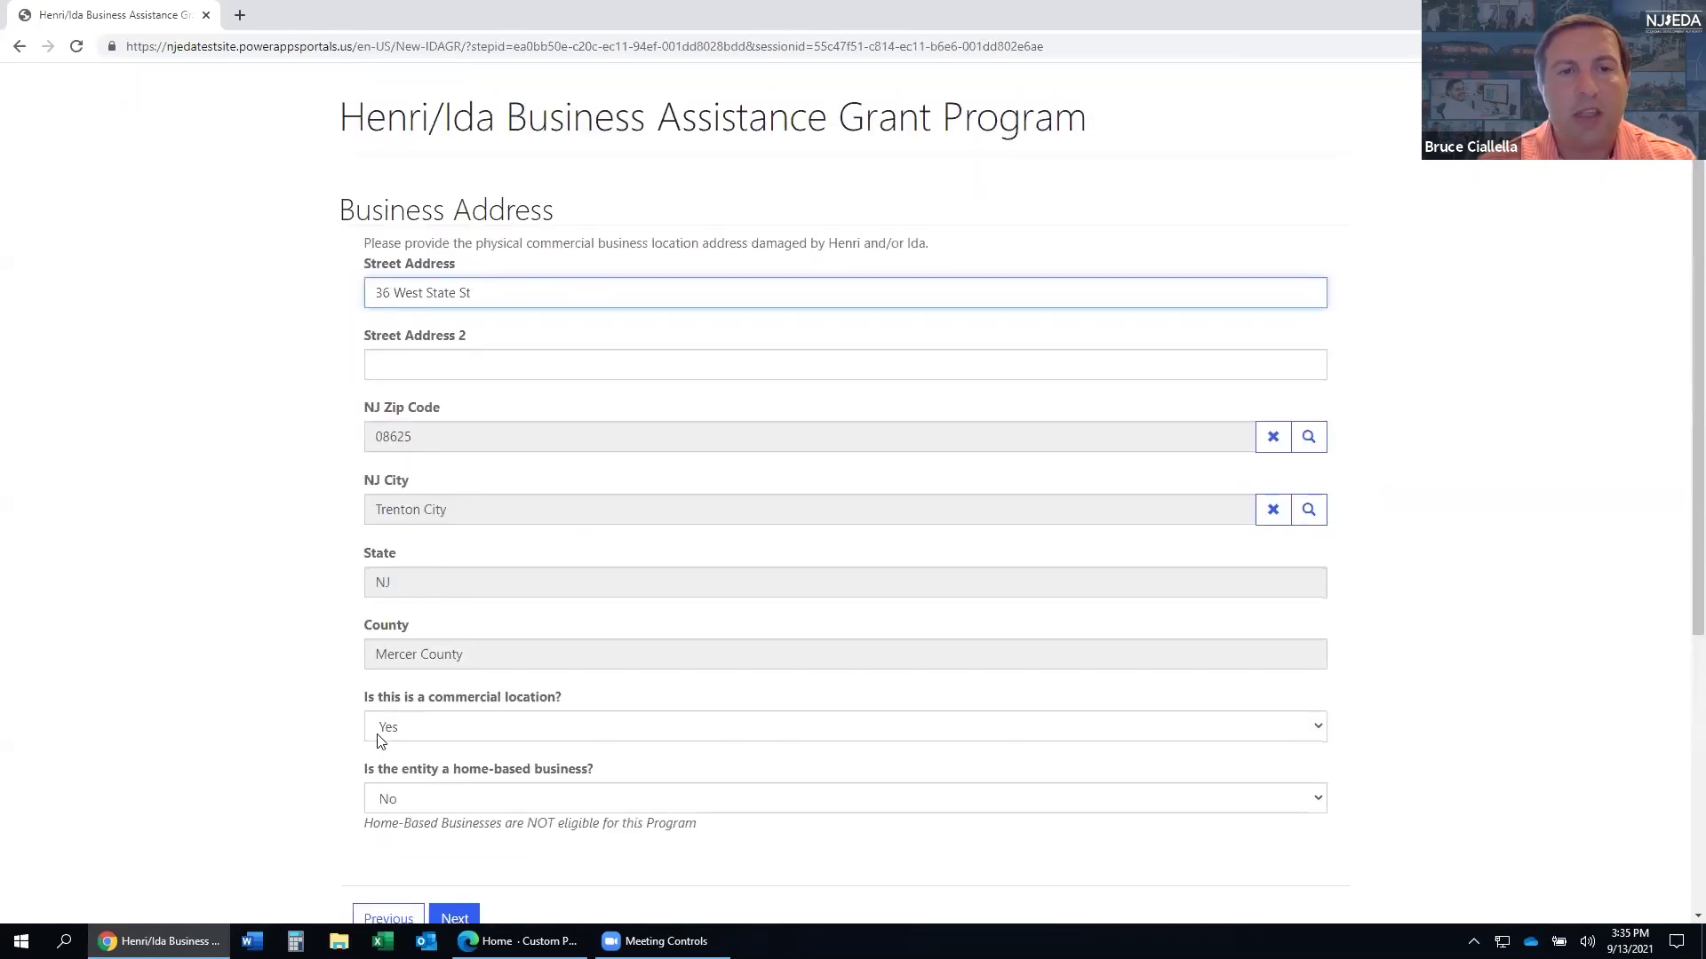
scroll(365, 710, "down", 3)
left_click(391, 753)
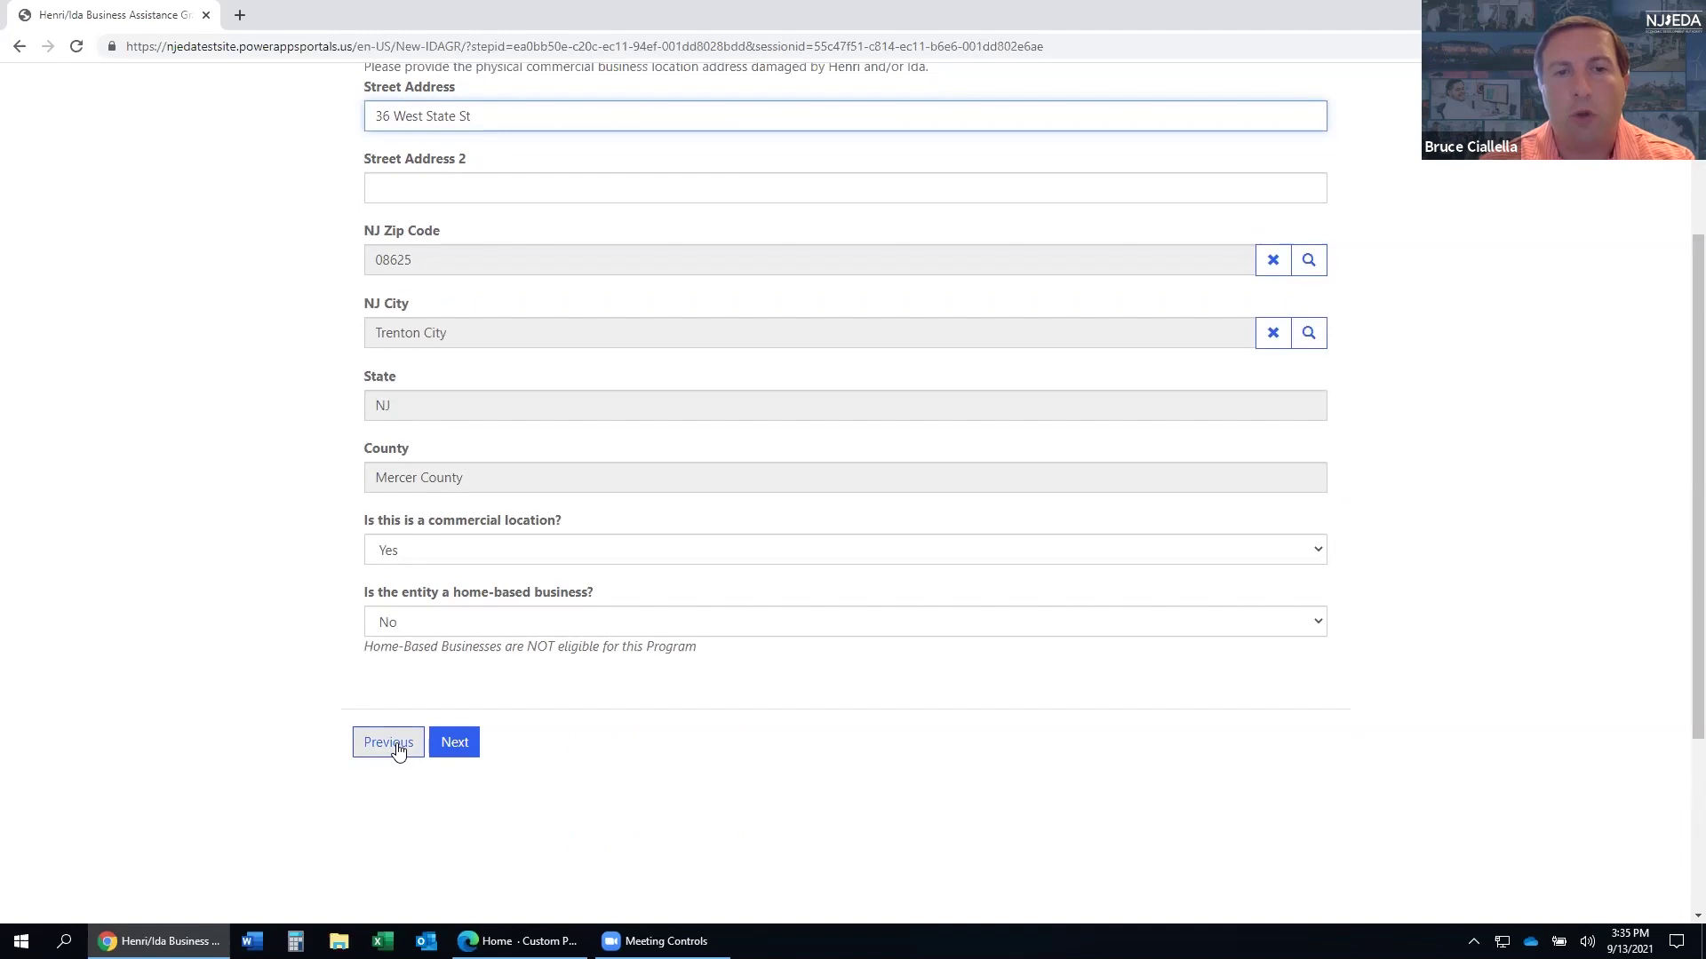
left_click(444, 744)
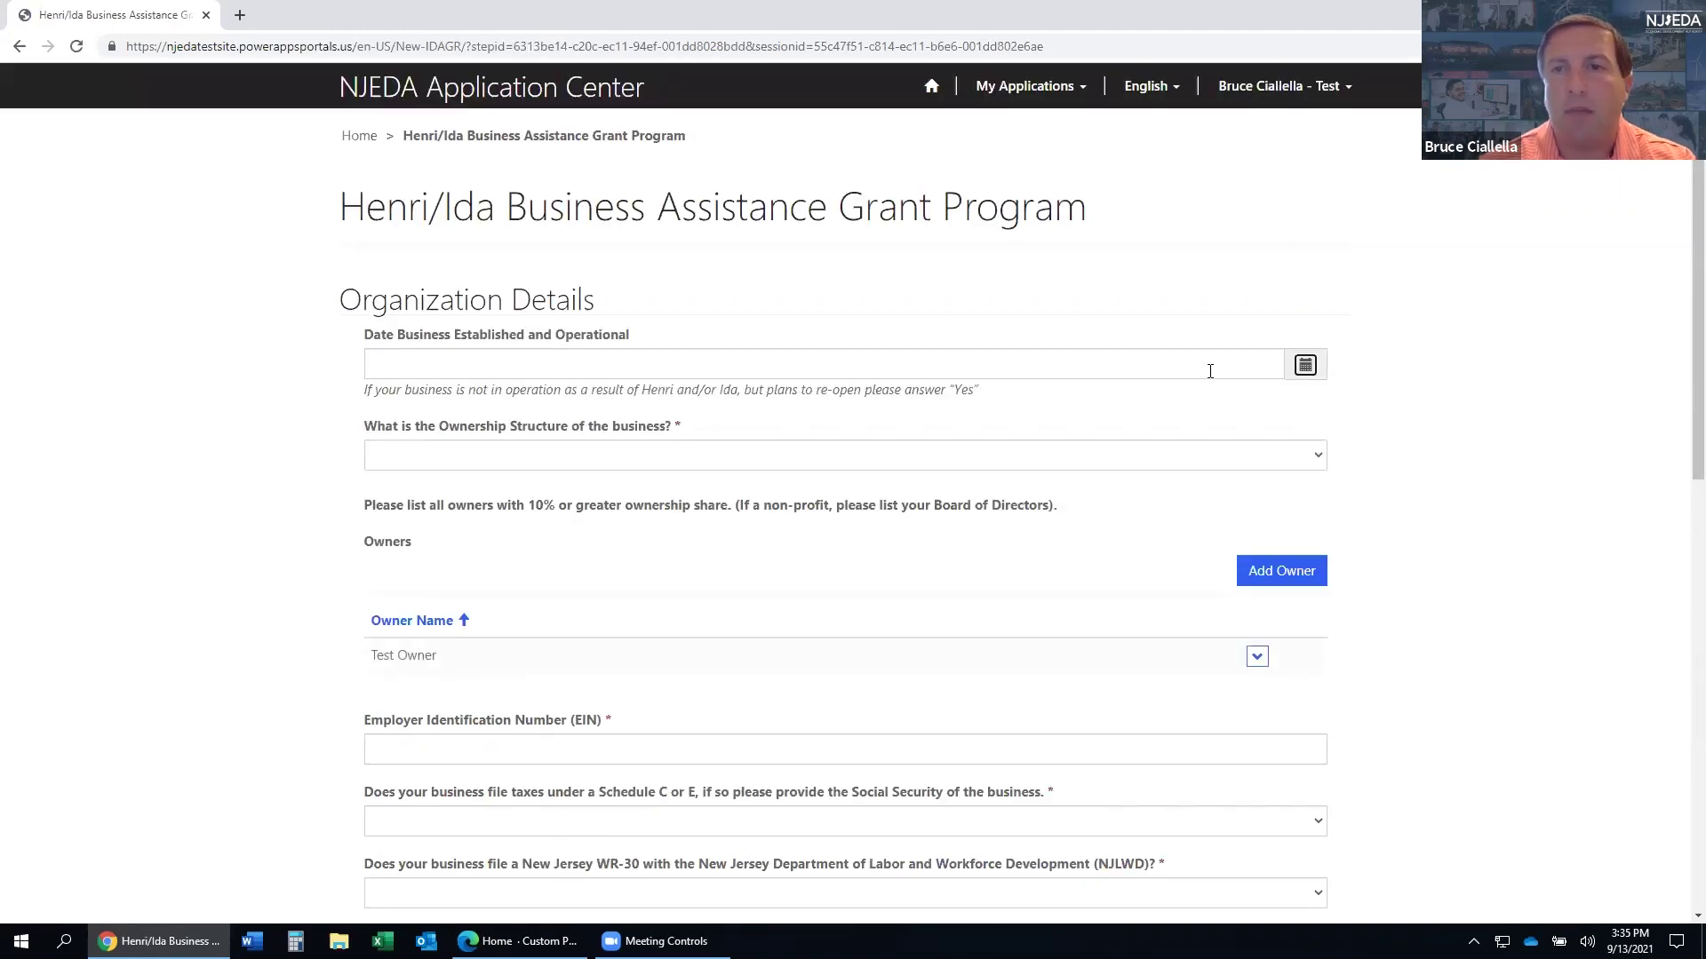
left_click(1156, 369)
- Set the business establishment date to 1/1/1990
type("01")
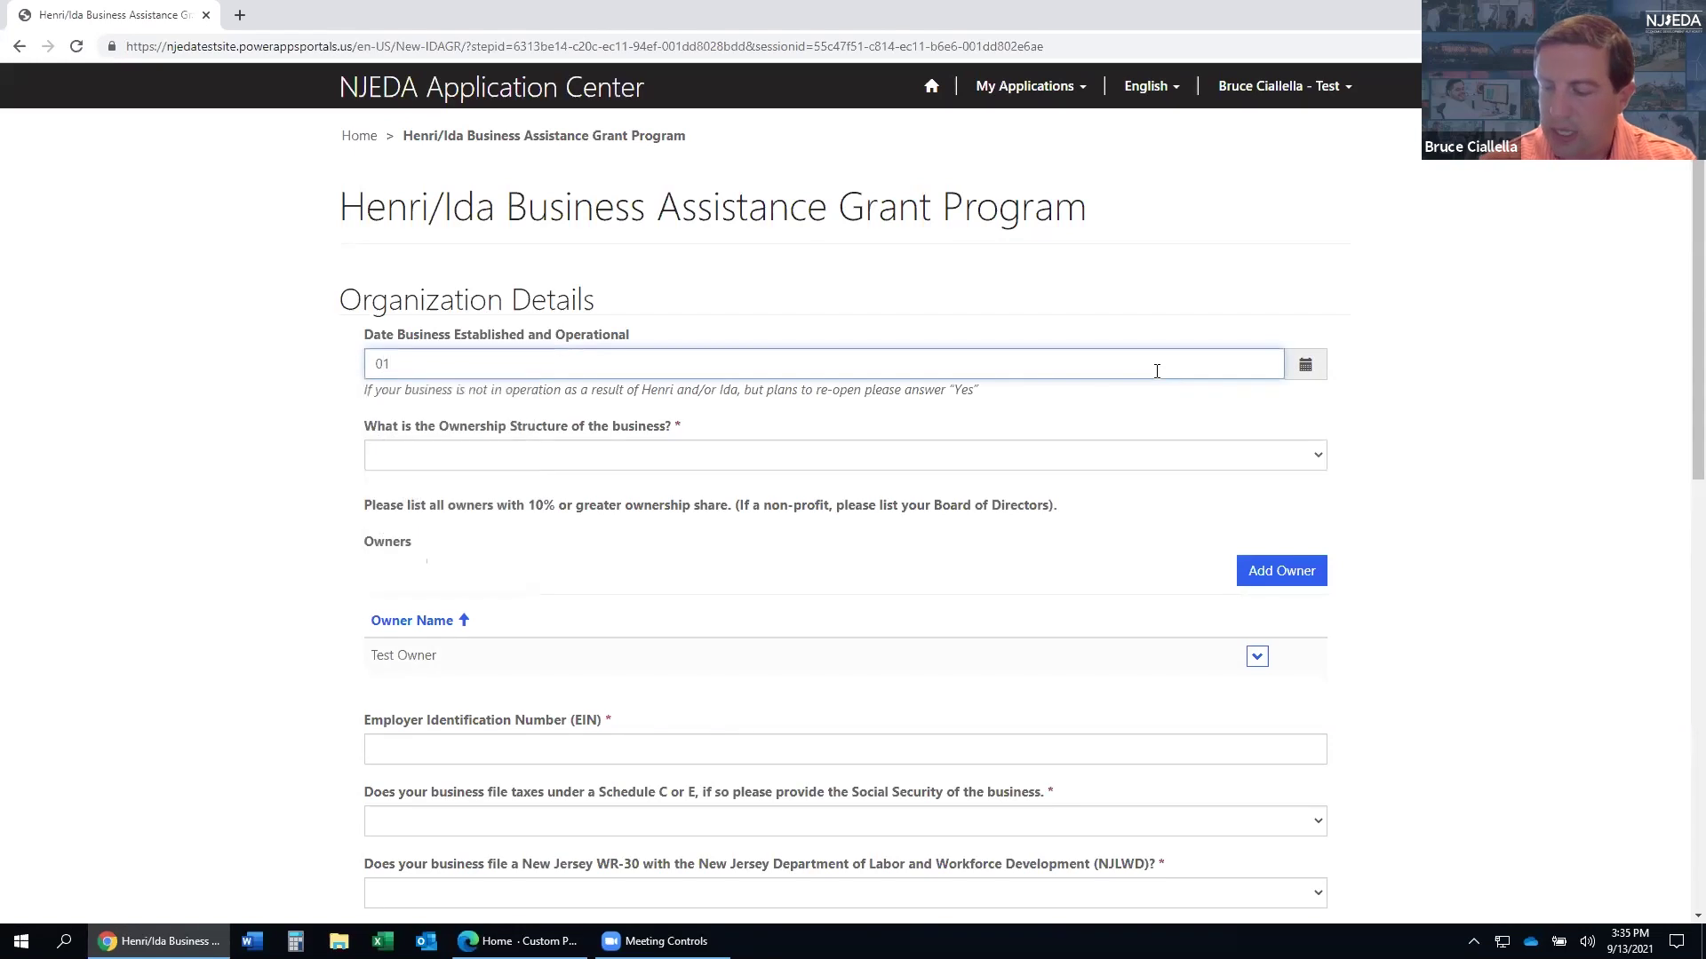
type("011990")
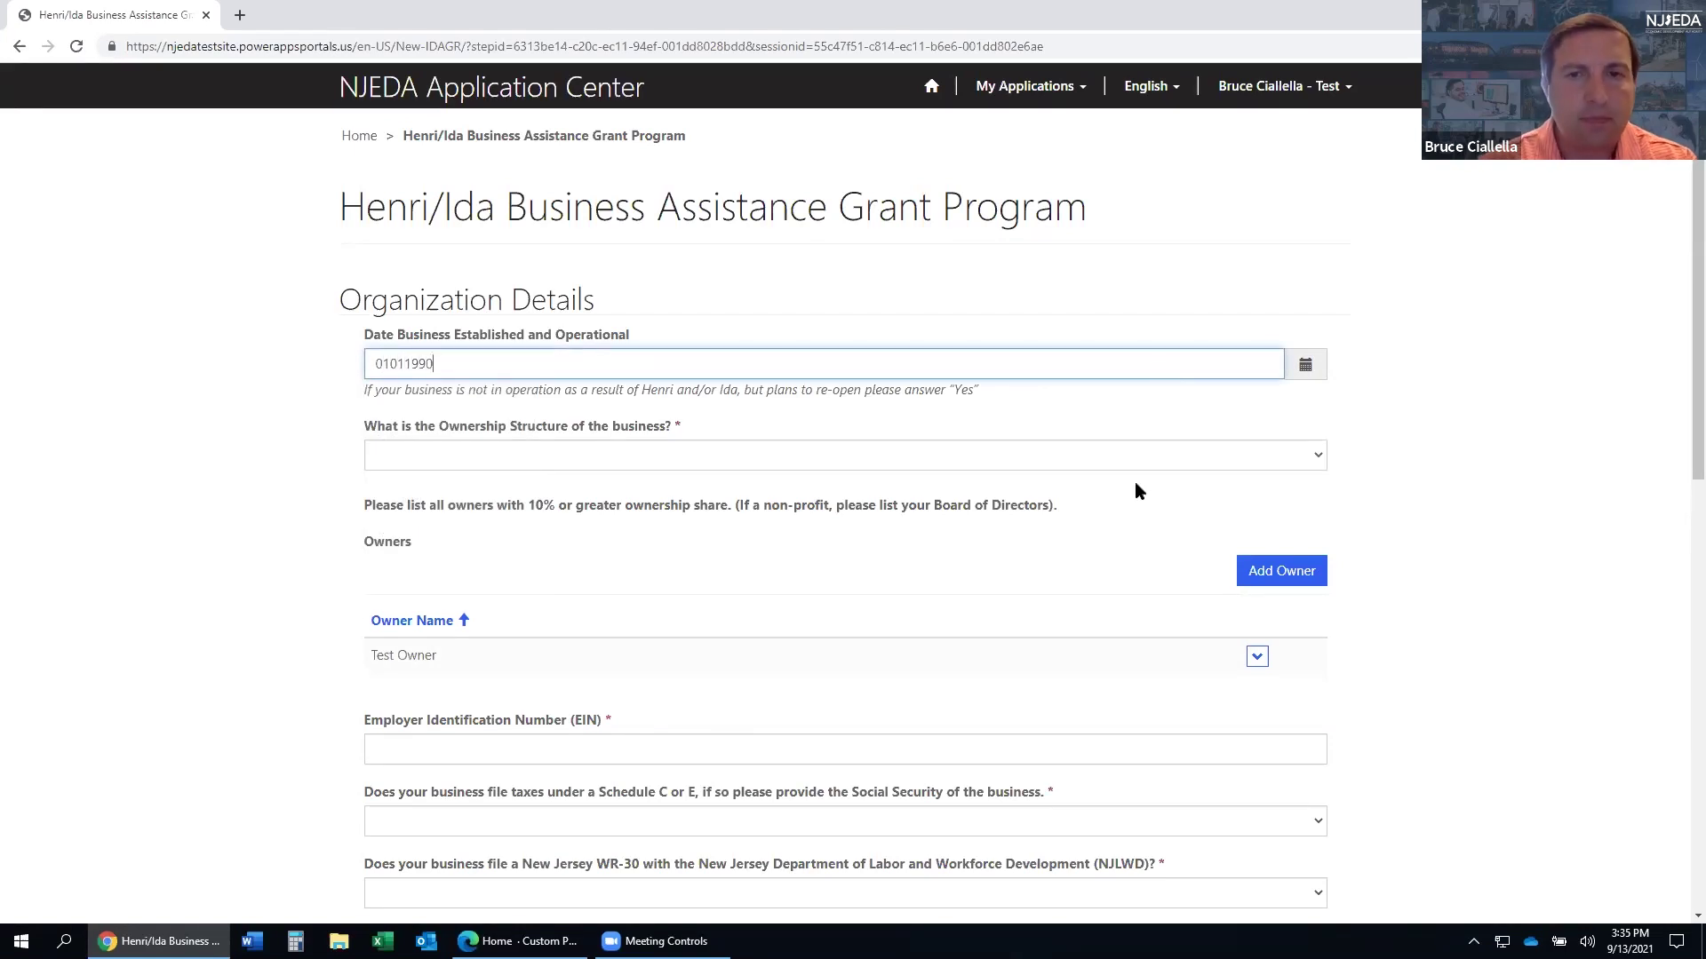
left_click(1303, 356)
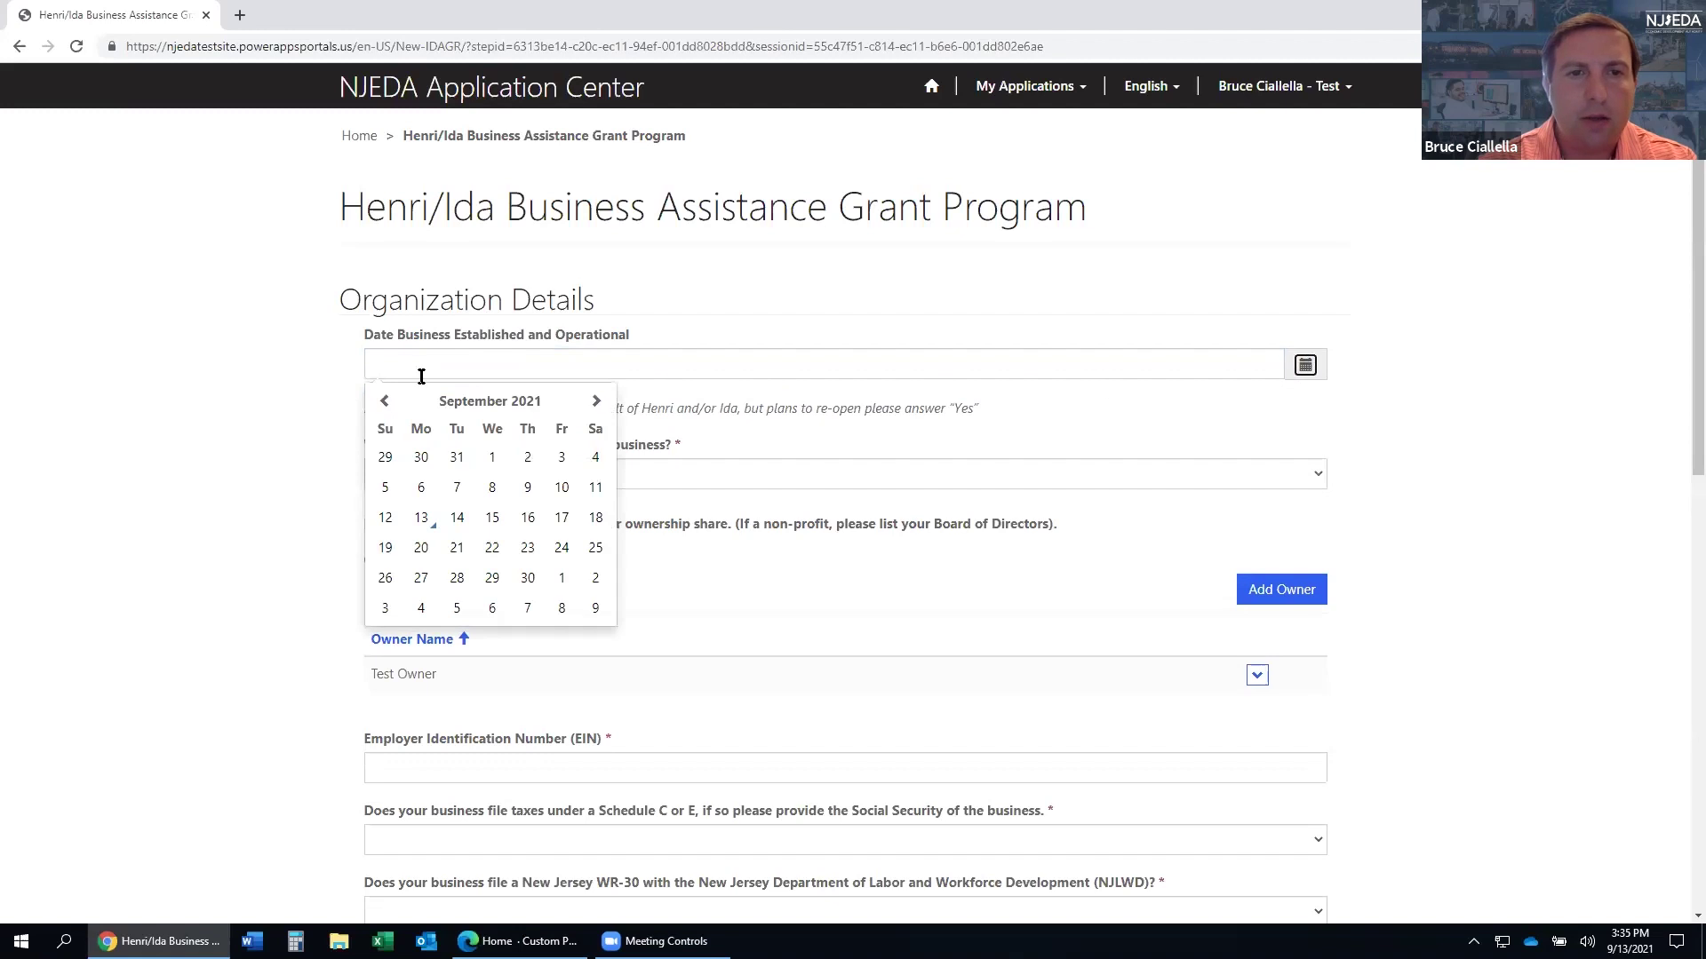
triple_click(385, 402)
triple_click(385, 401)
double_click(386, 401)
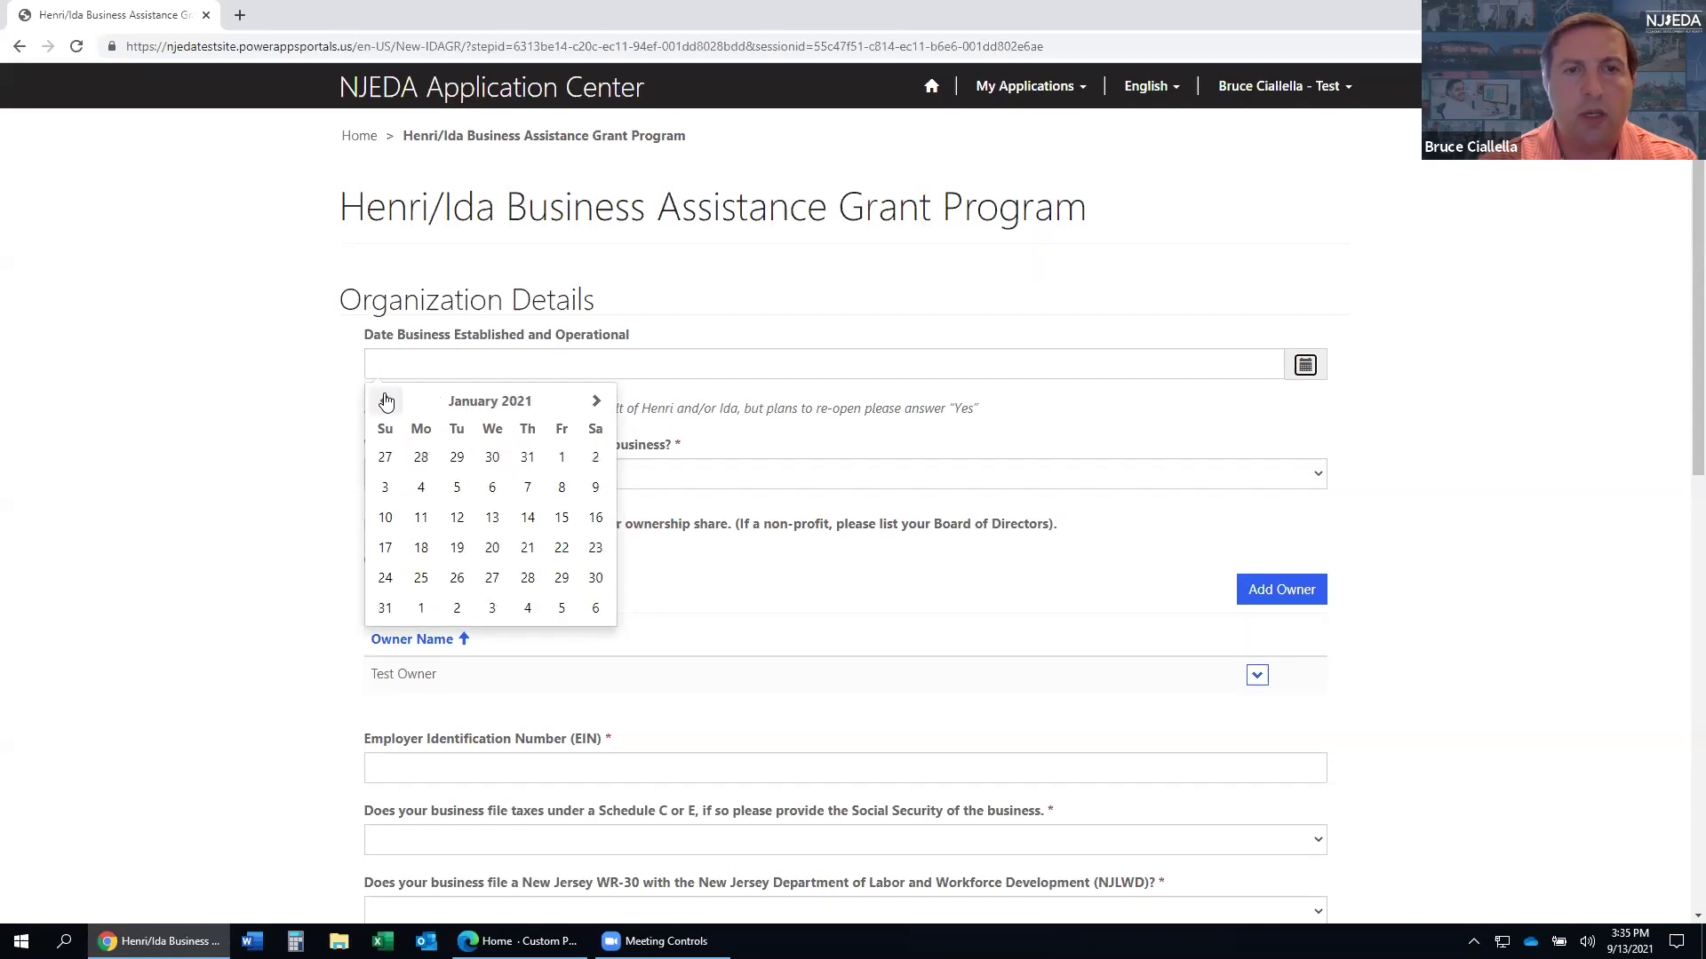
triple_click(385, 401)
left_click(386, 402)
left_click(396, 369)
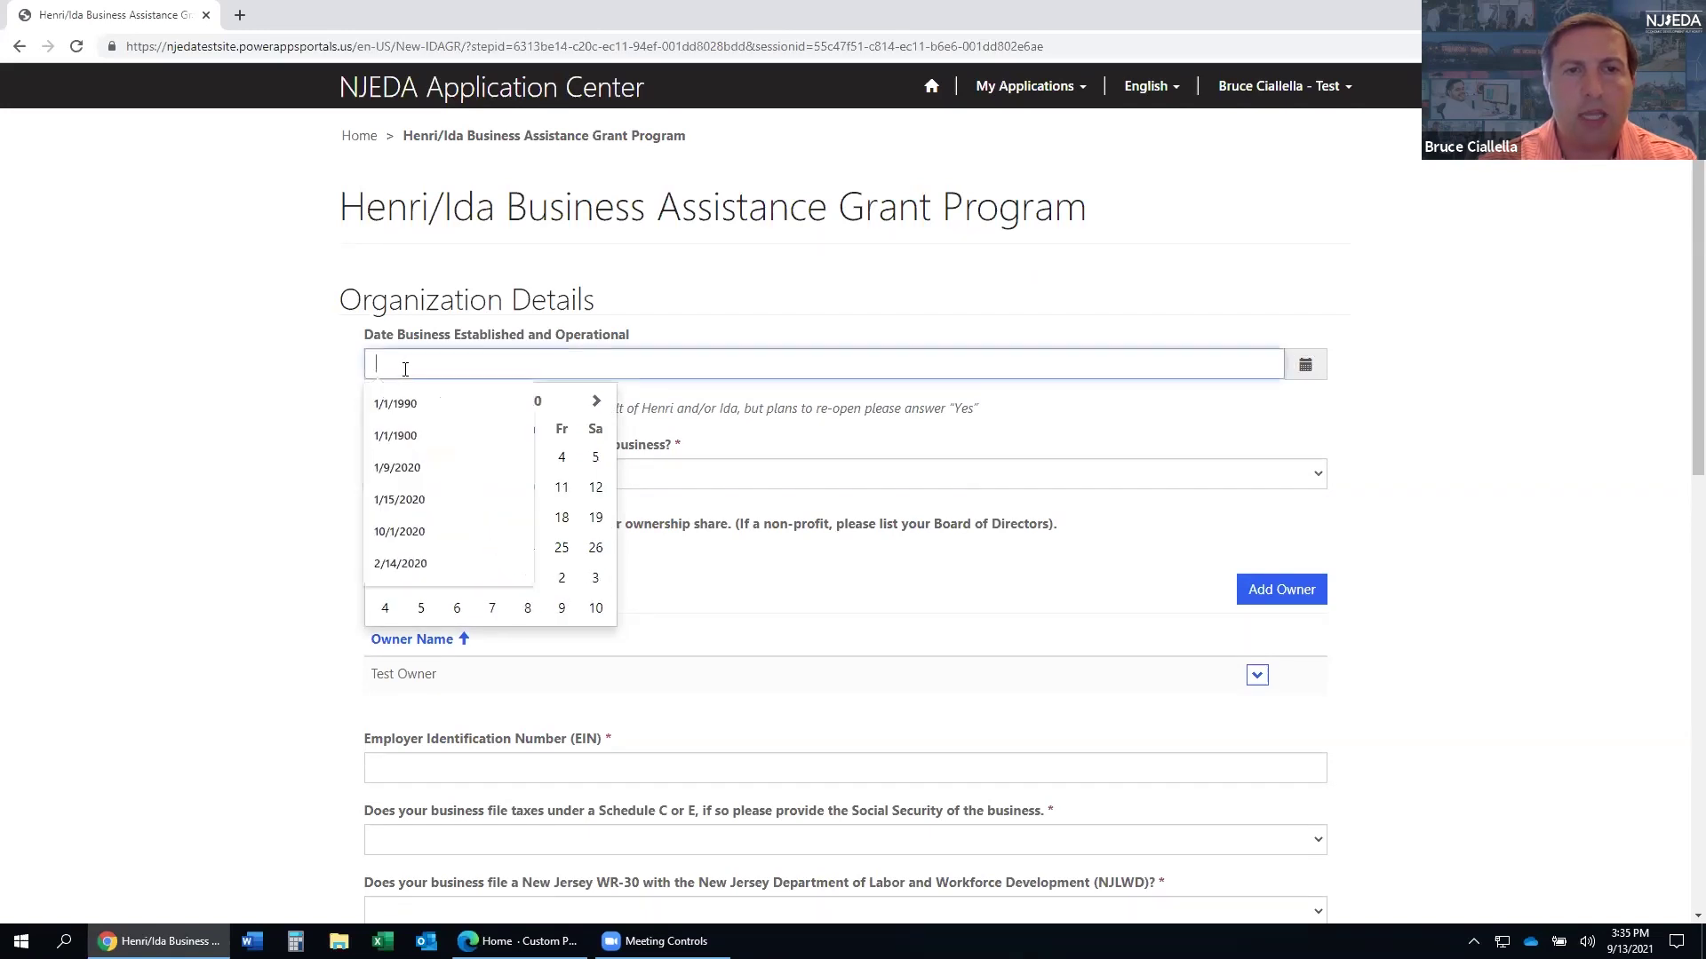
left_click(405, 369)
left_click(400, 400)
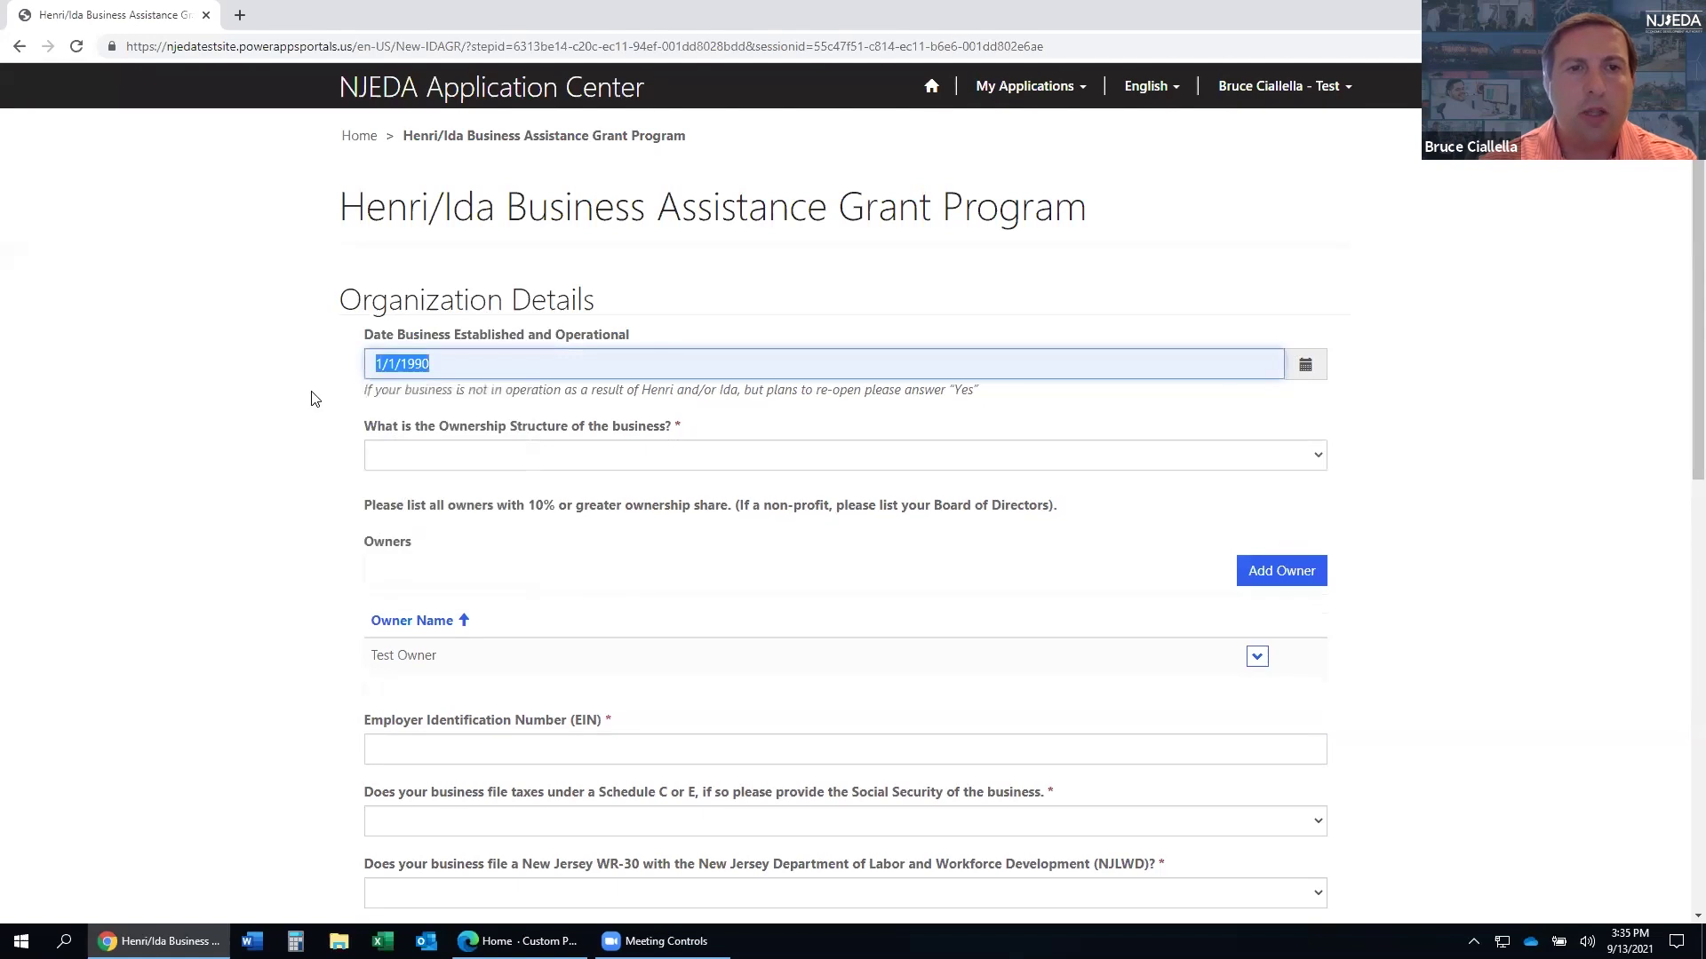
- Choose Sole Proprietorship as ownership structure and enter a different EIN
scroll(336, 407, "down", 1)
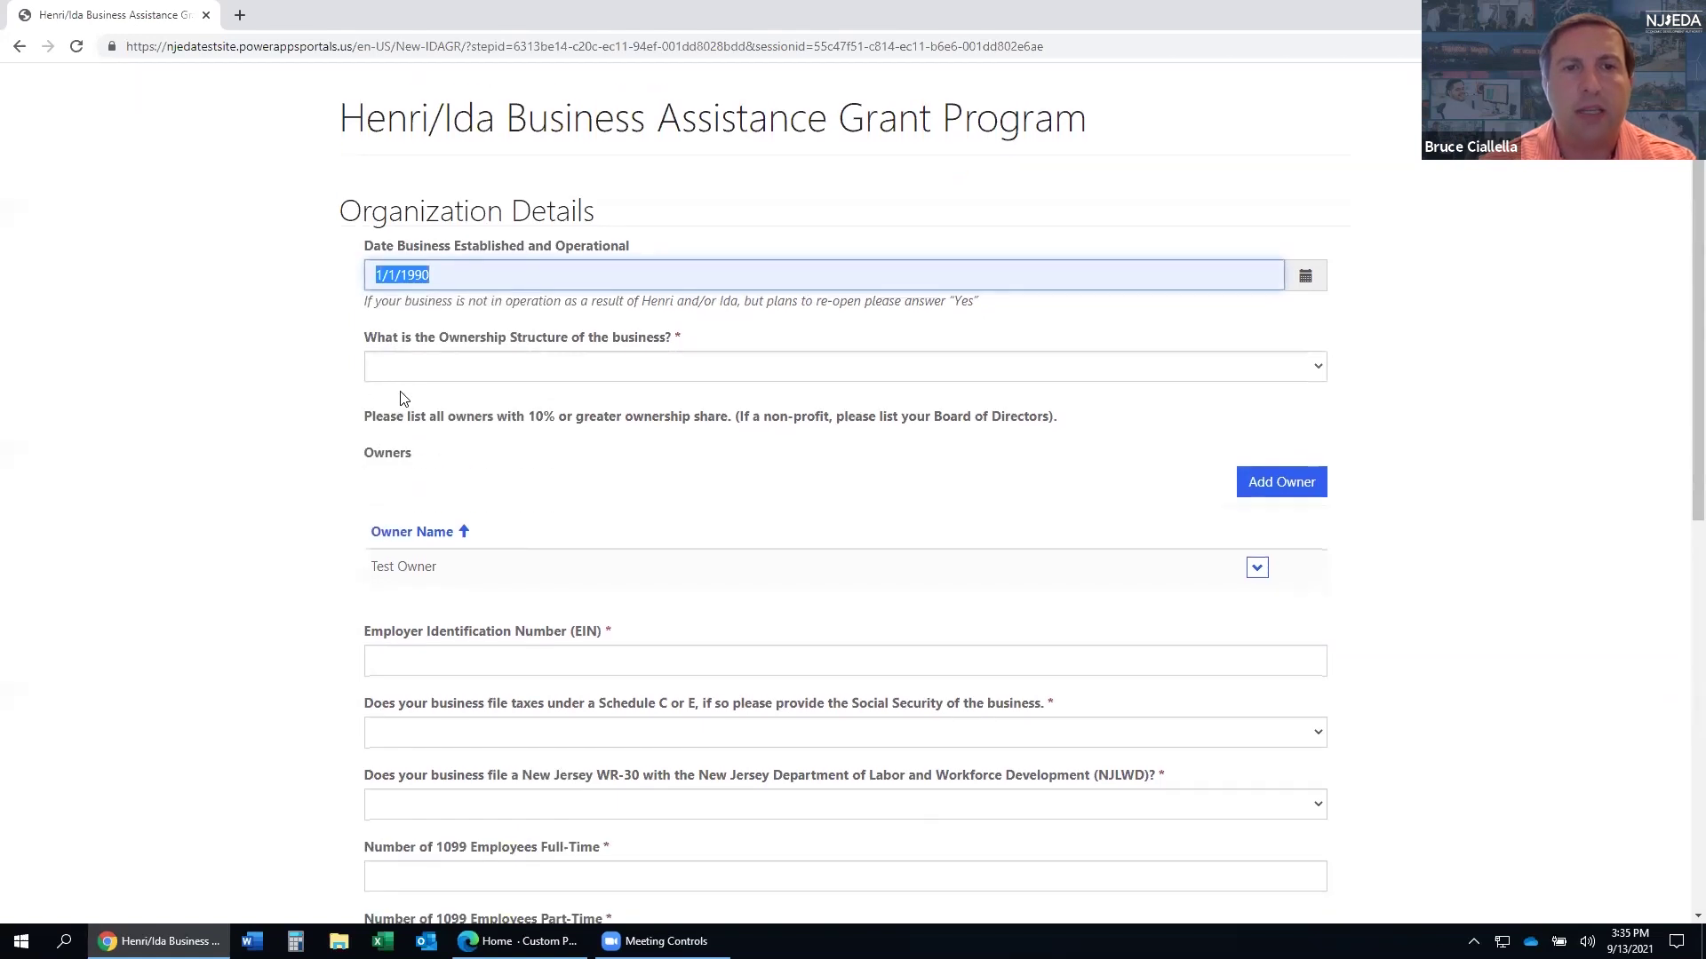
left_click(420, 368)
left_click(426, 422)
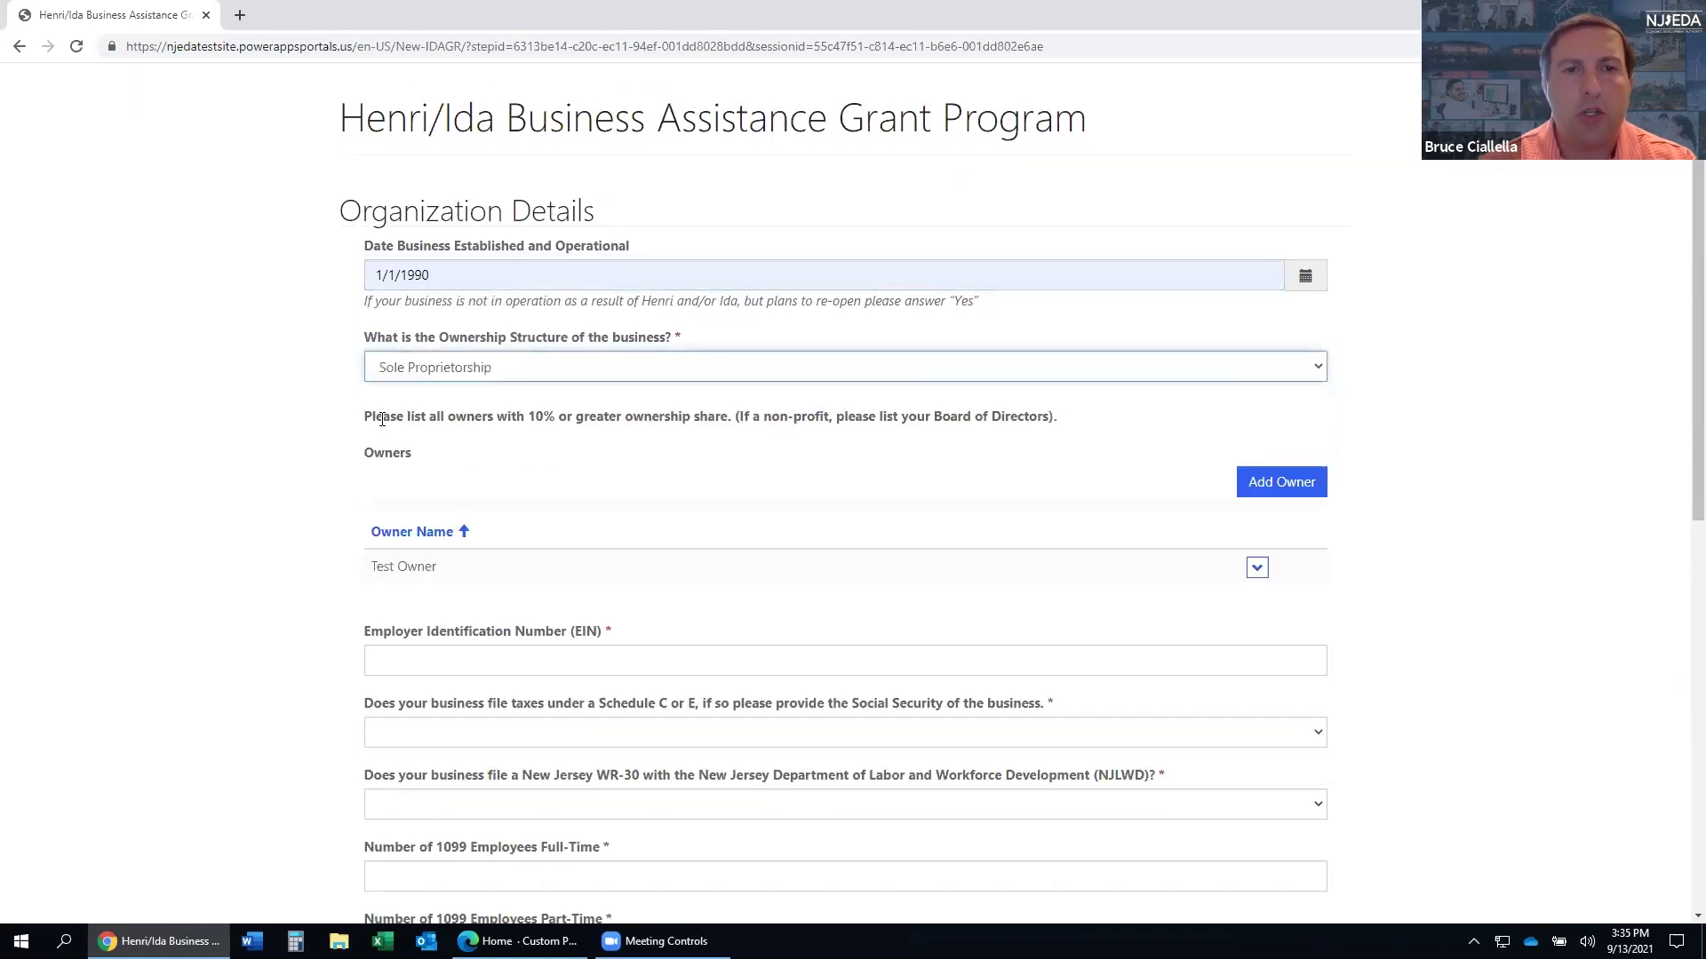
scroll(293, 413, "down", 2)
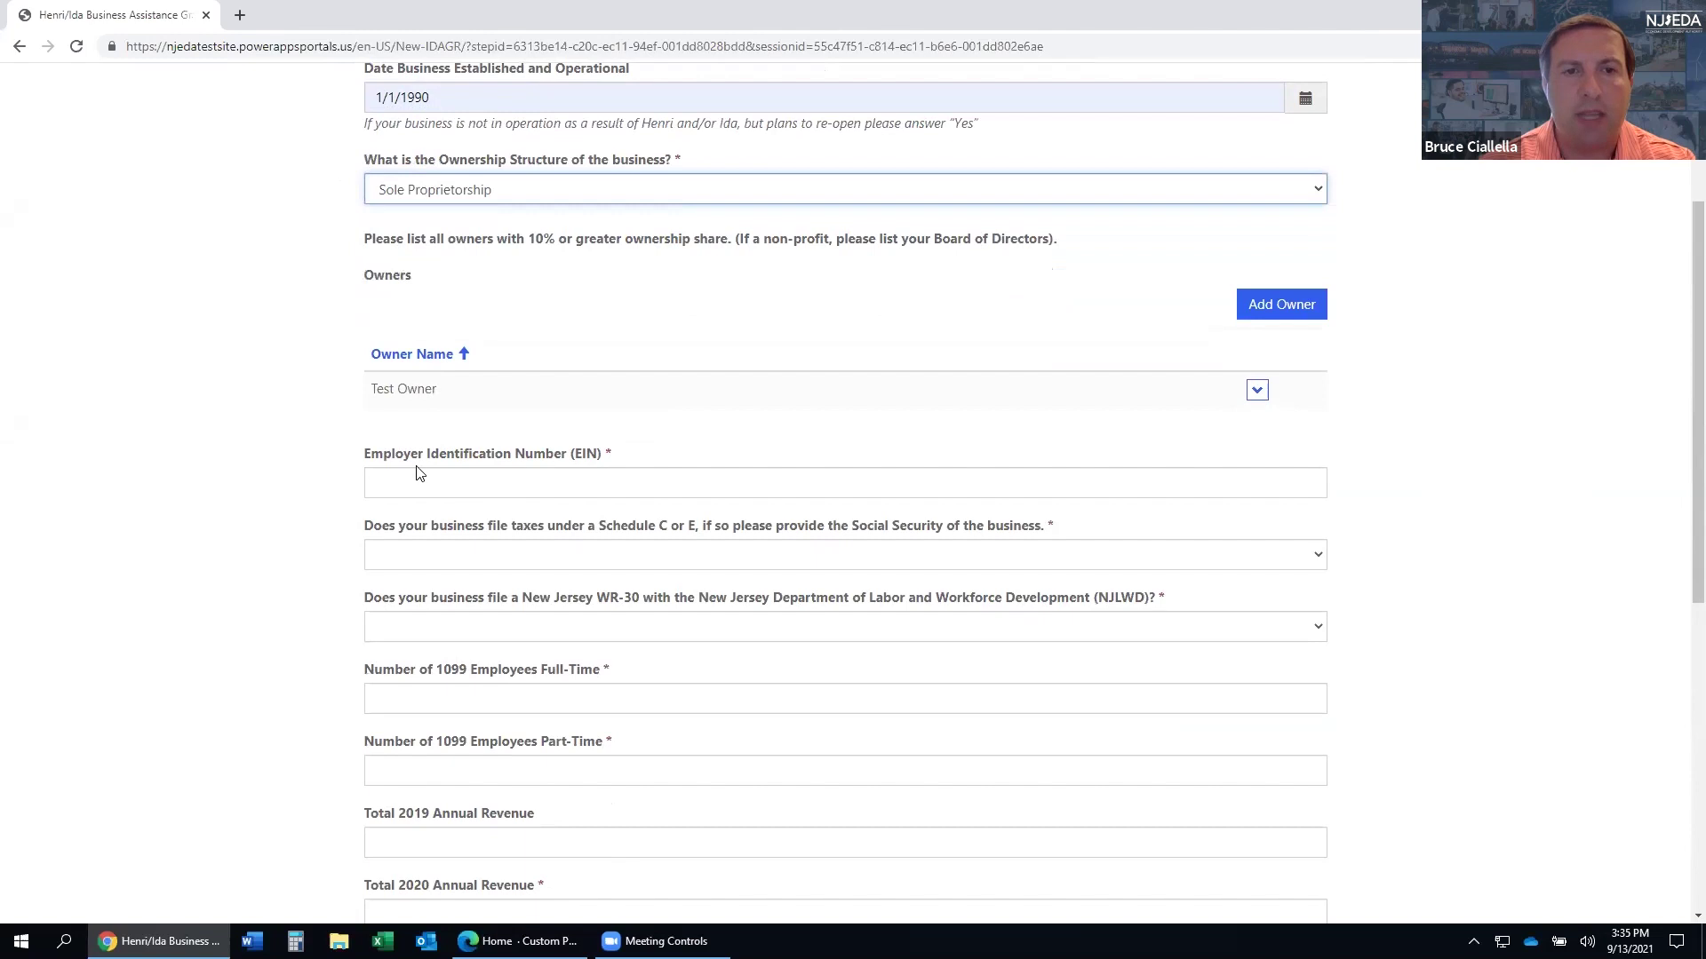
left_click(421, 471)
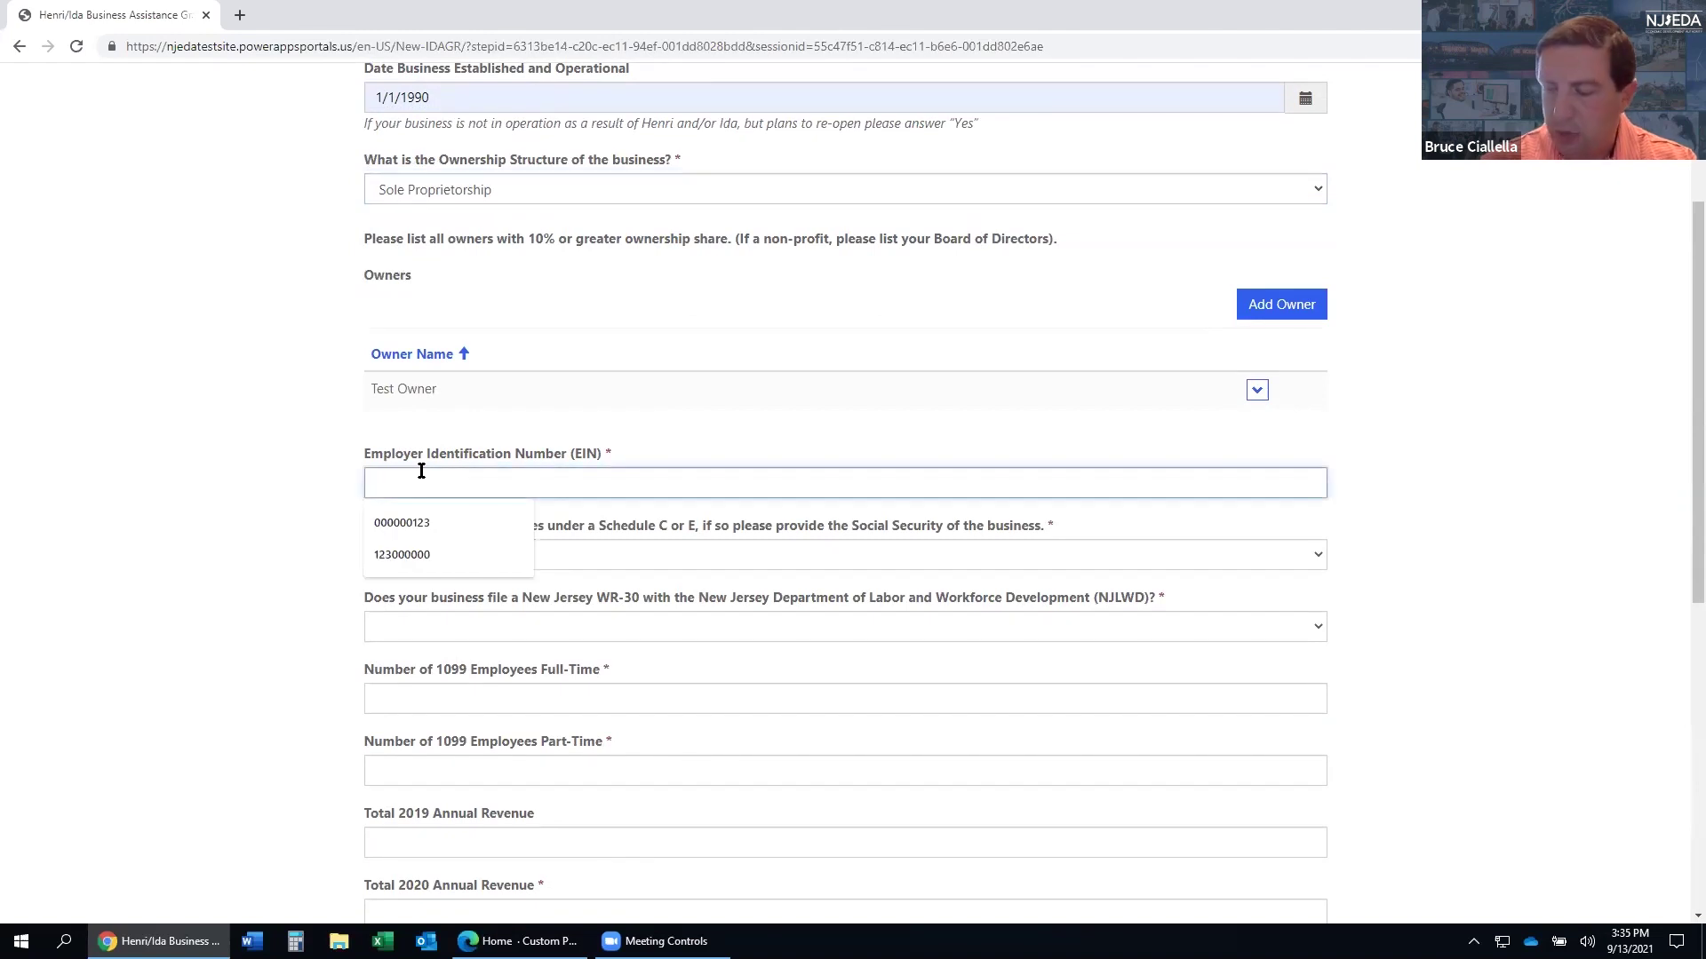
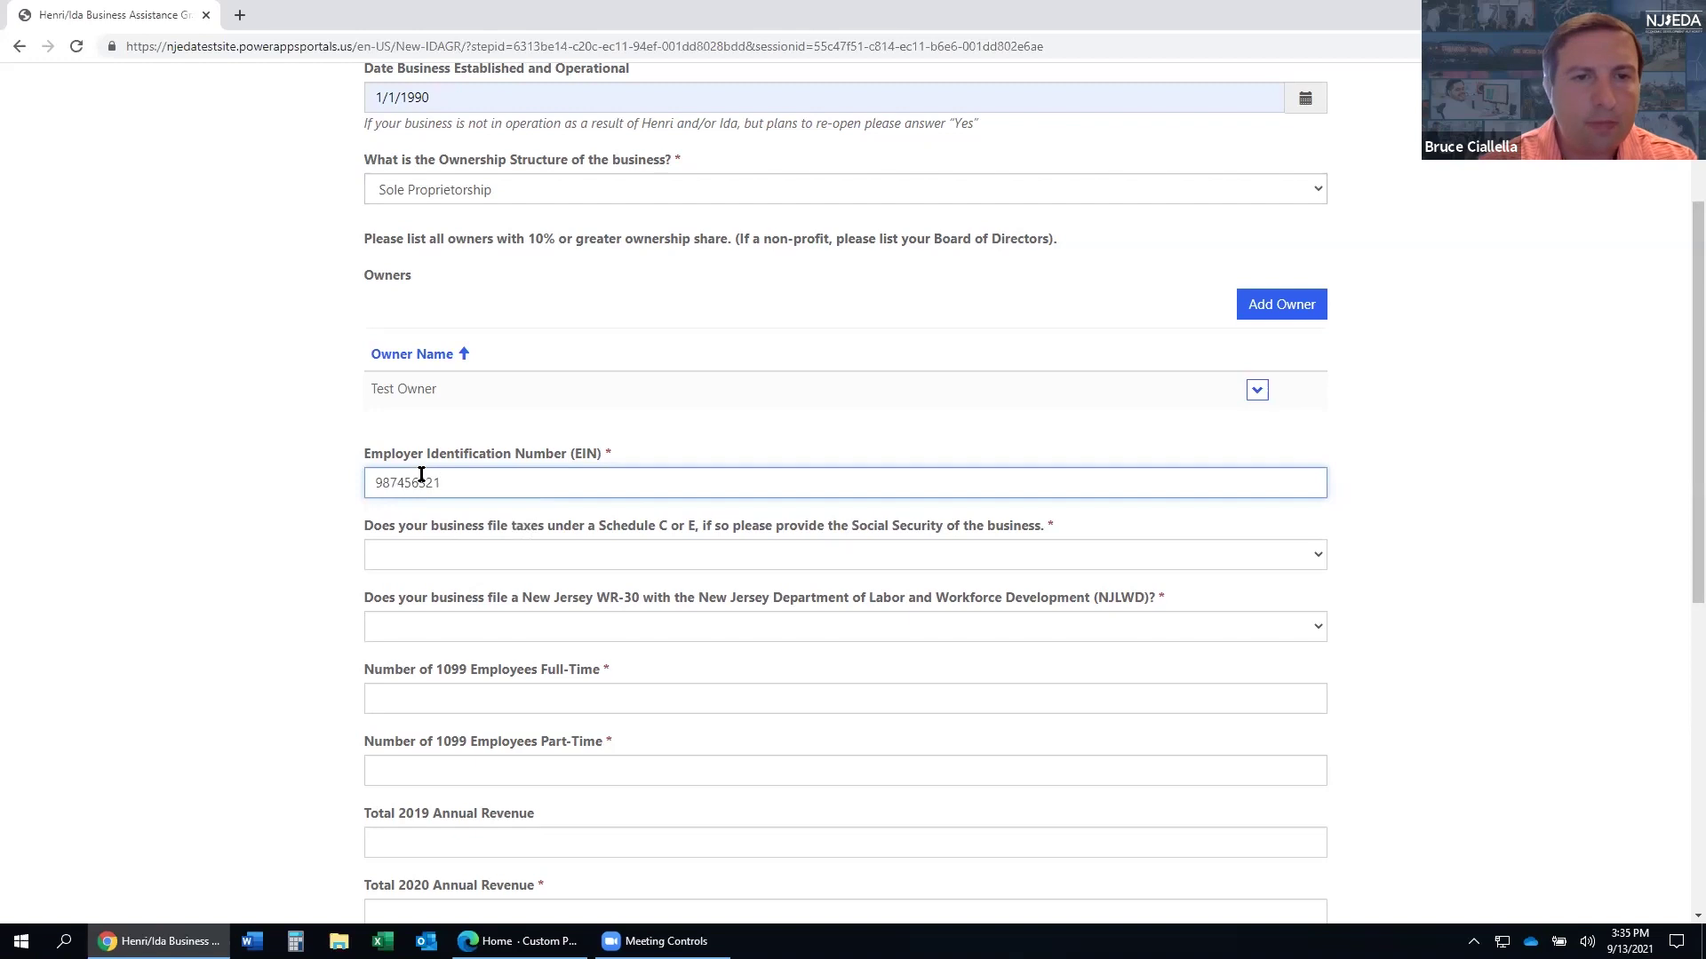
- Answer No to Schedule C or E, Yes to WR-30, and No to the PEO question
left_click(423, 561)
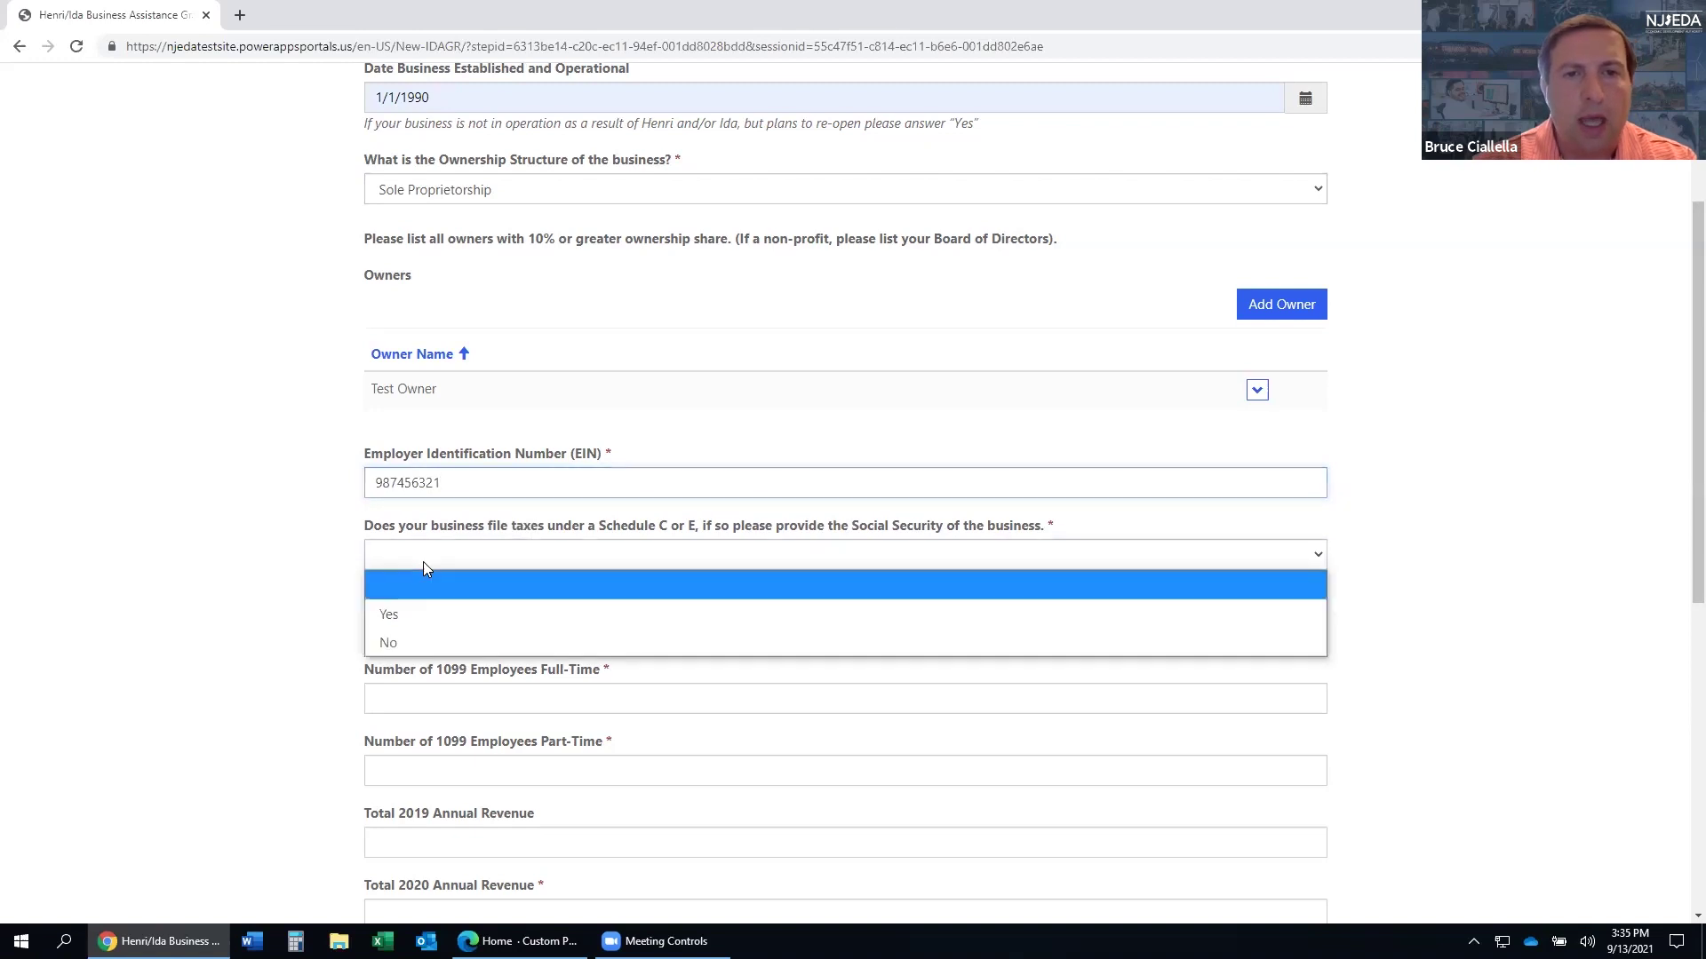
left_click(391, 643)
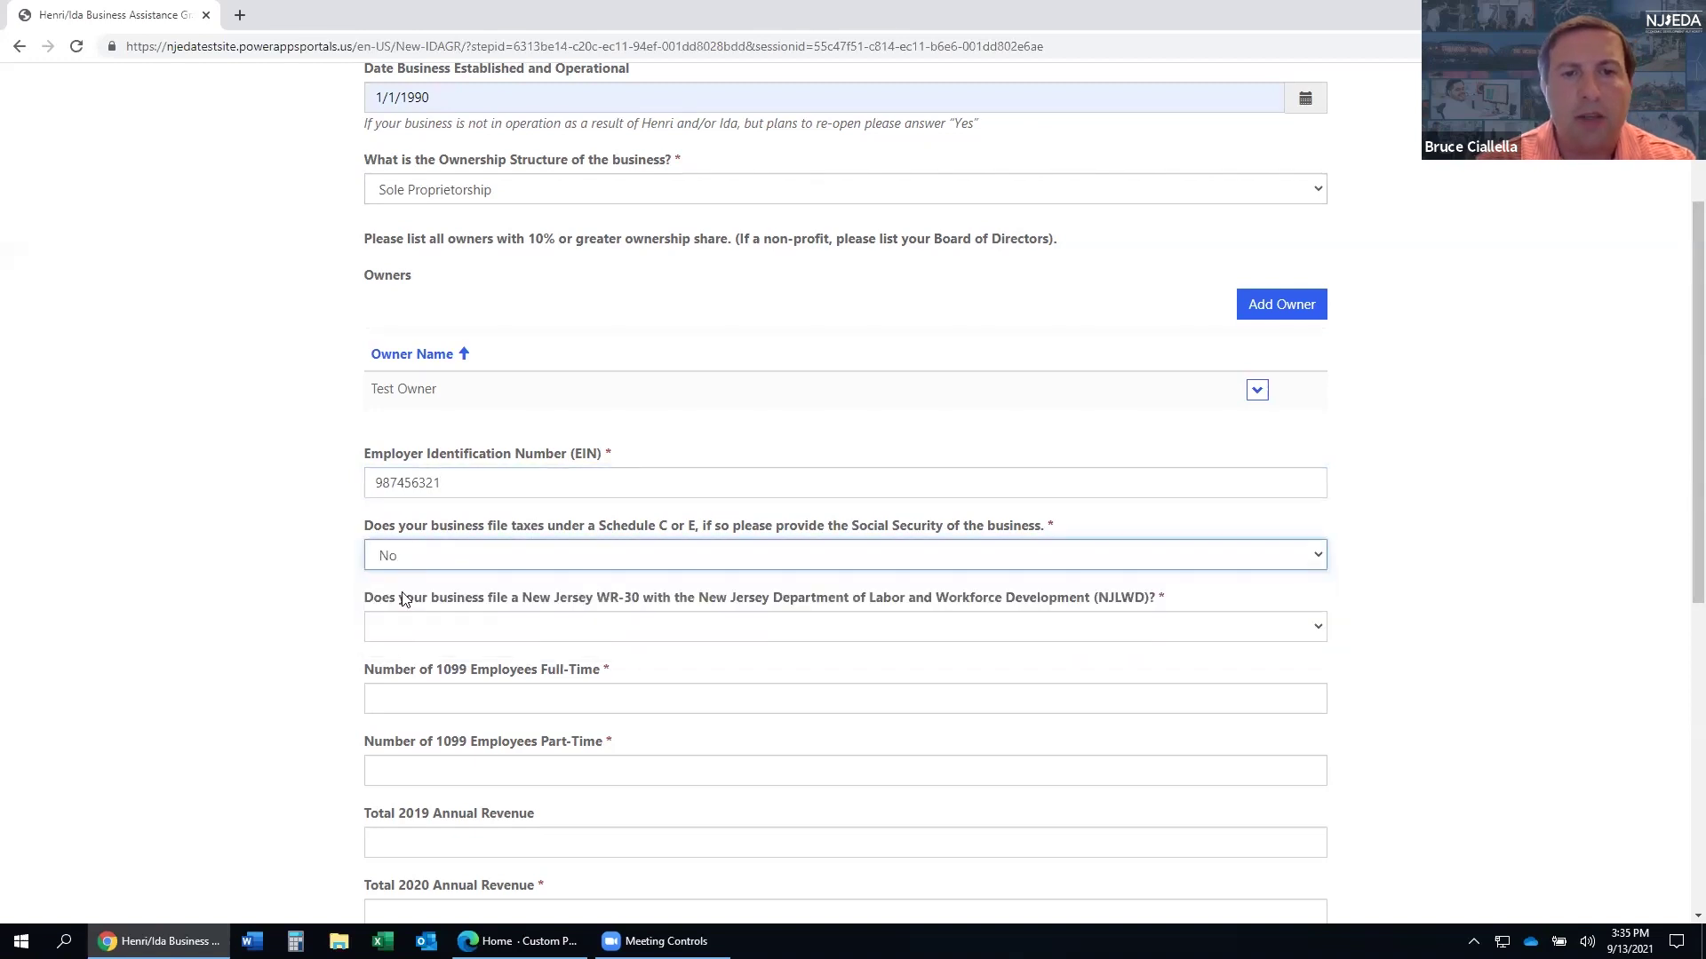
left_click(477, 626)
left_click(426, 679)
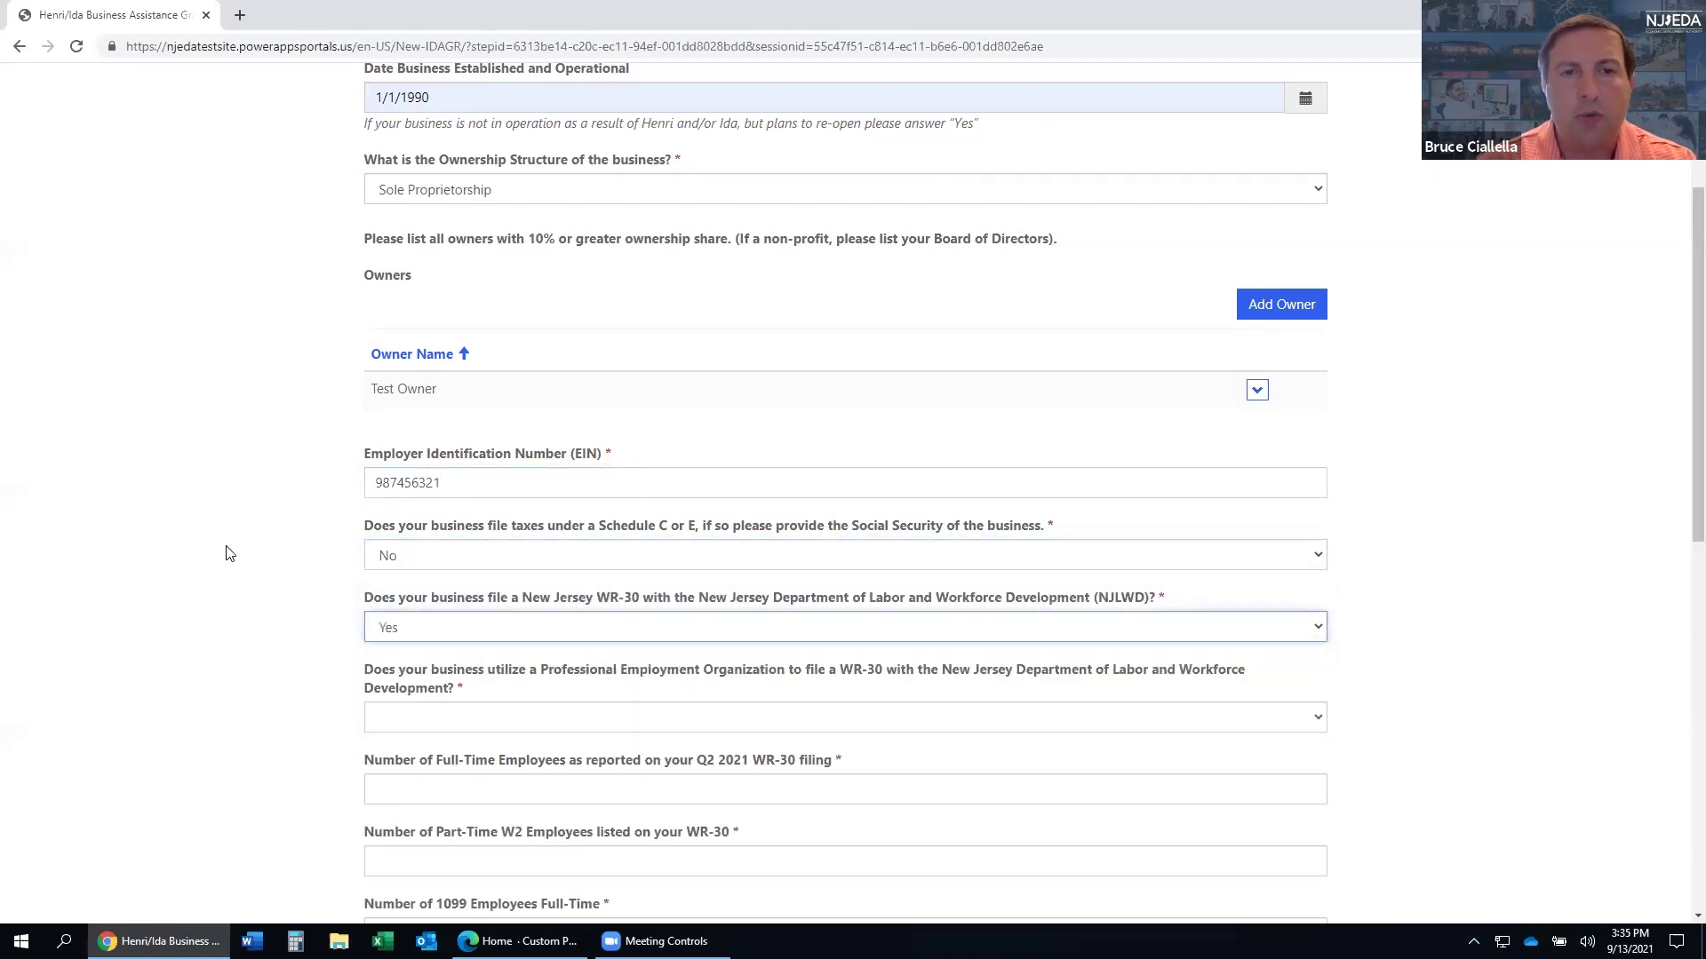
scroll(229, 552, "down", 2)
left_click(421, 546)
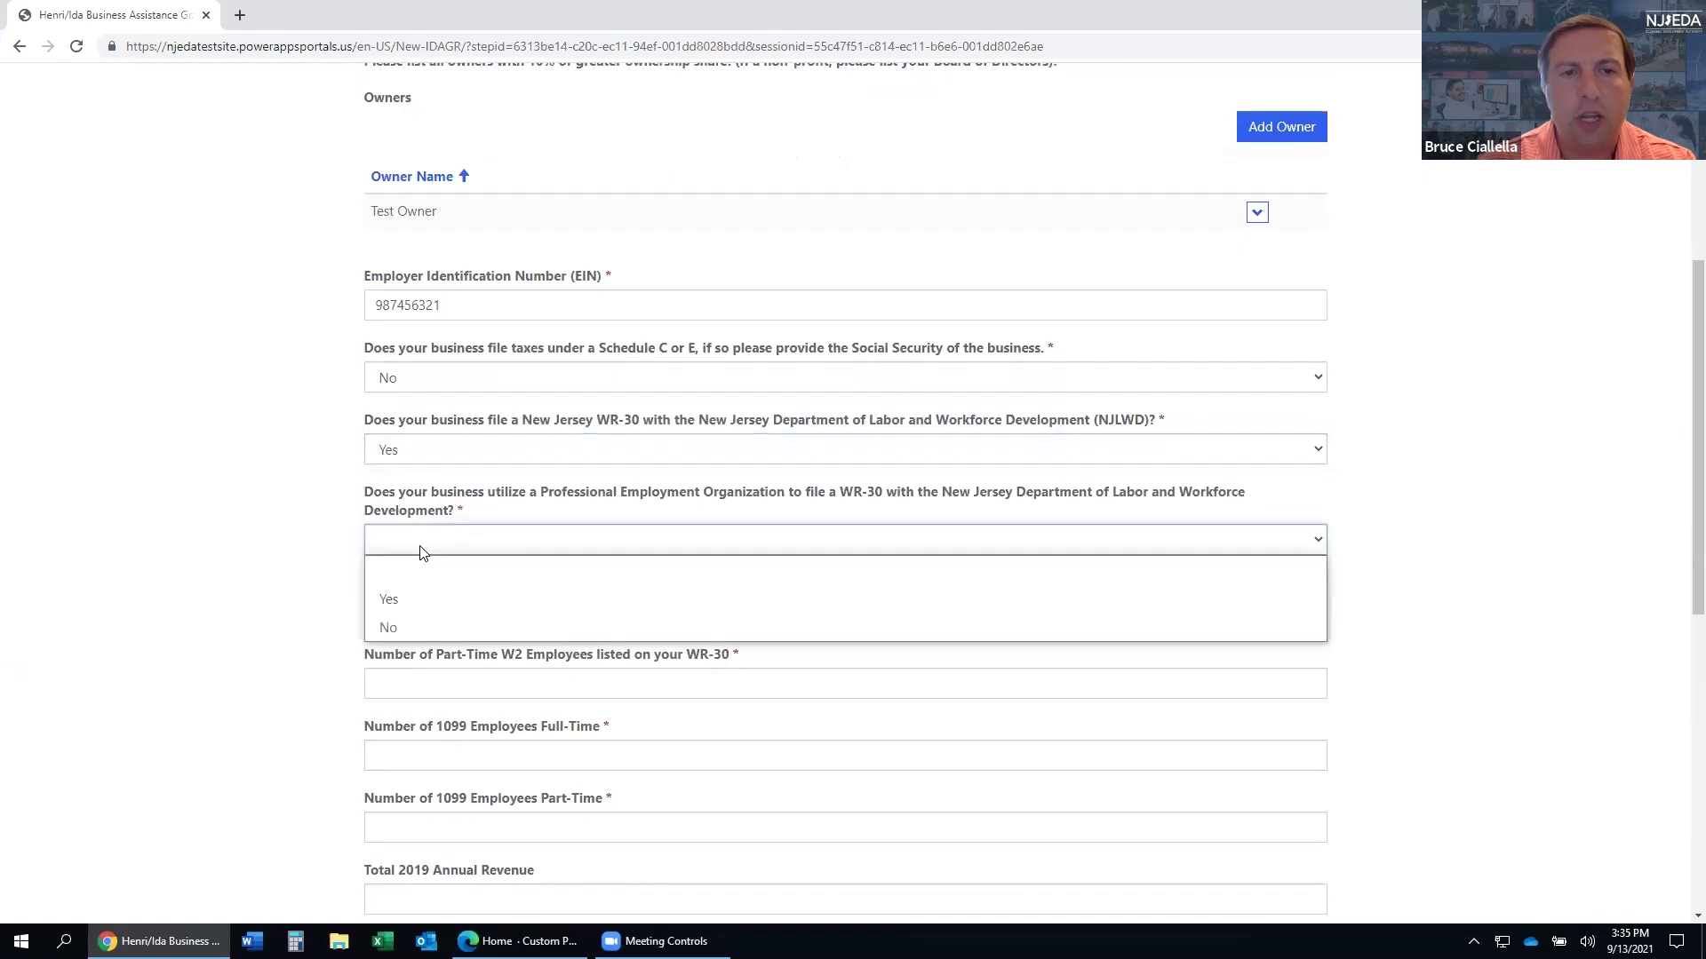
left_click(412, 626)
scroll(282, 546, "down", 1)
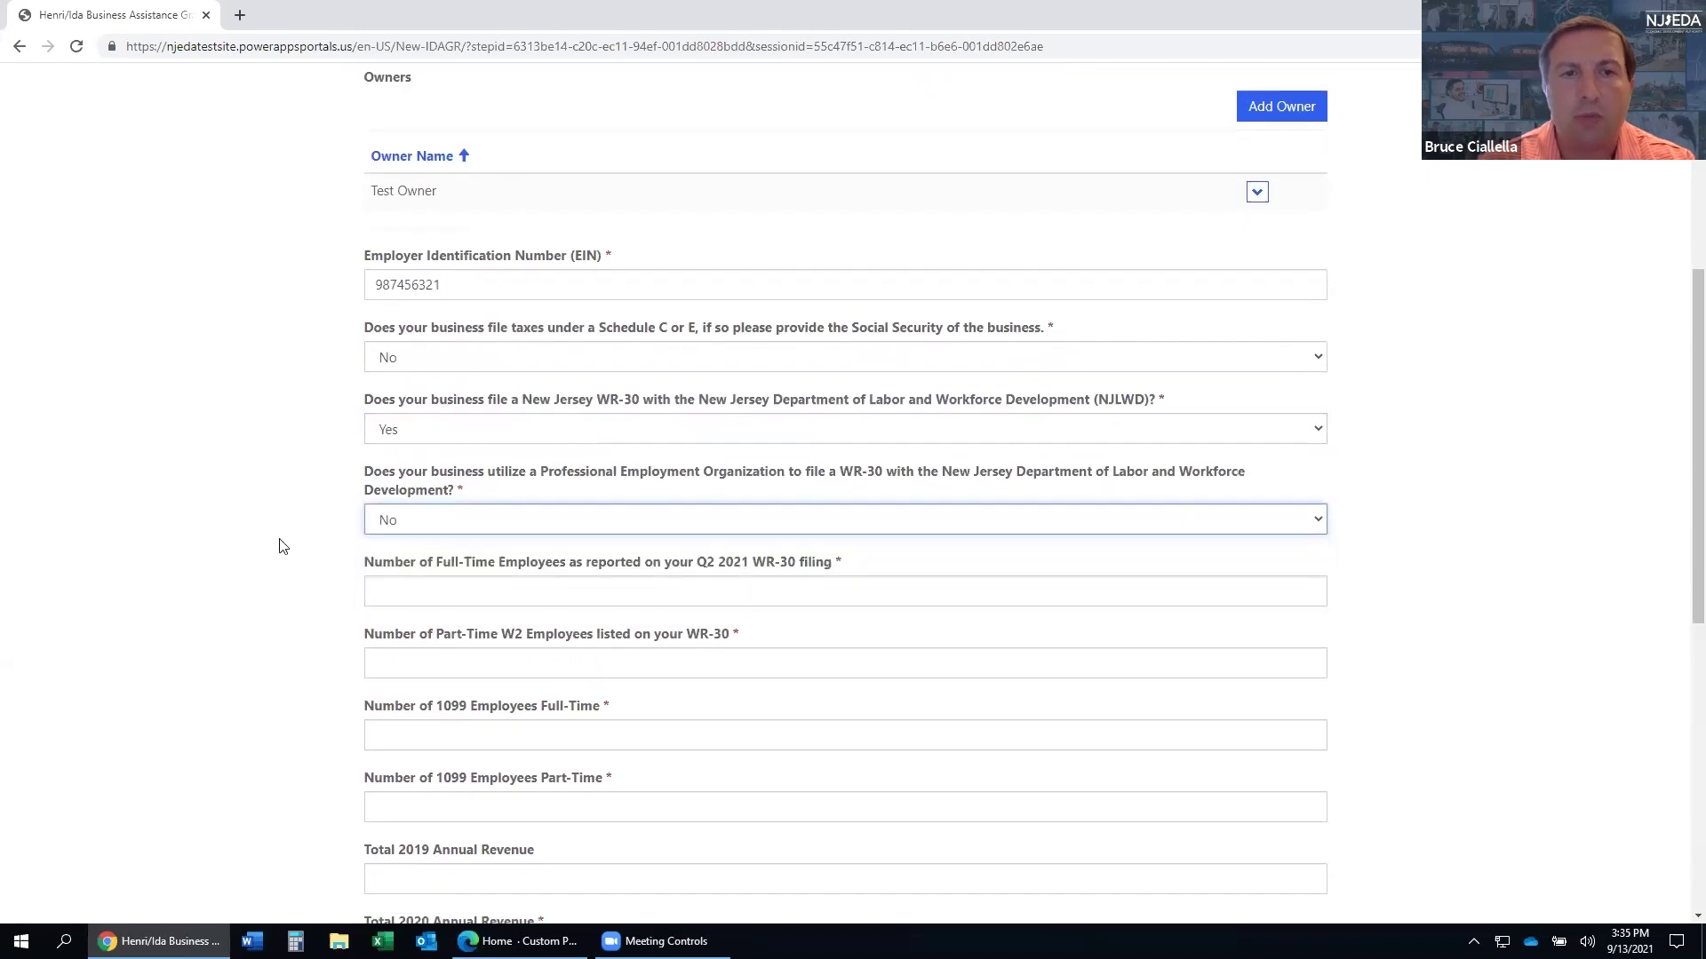
scroll(282, 546, "down", 1)
- Enter employee counts of 5 and 5 W2 workers and 0 and 1 1099 workers
left_click(394, 529)
type("1")
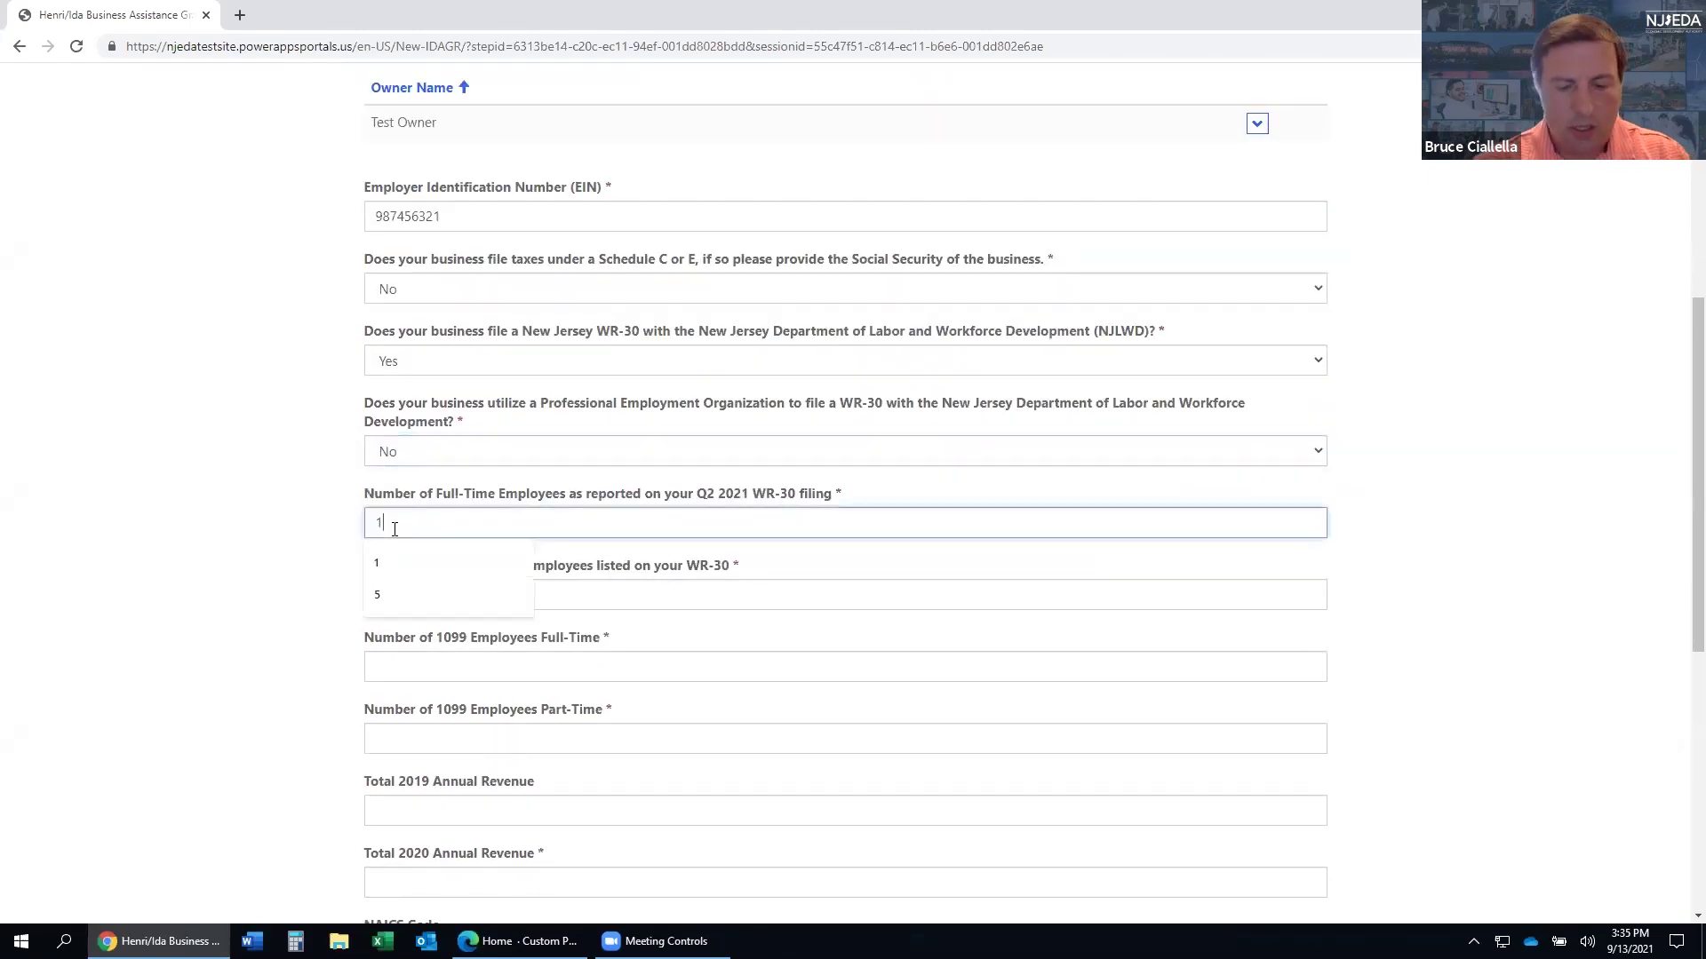
key("BackSpace")
type("5")
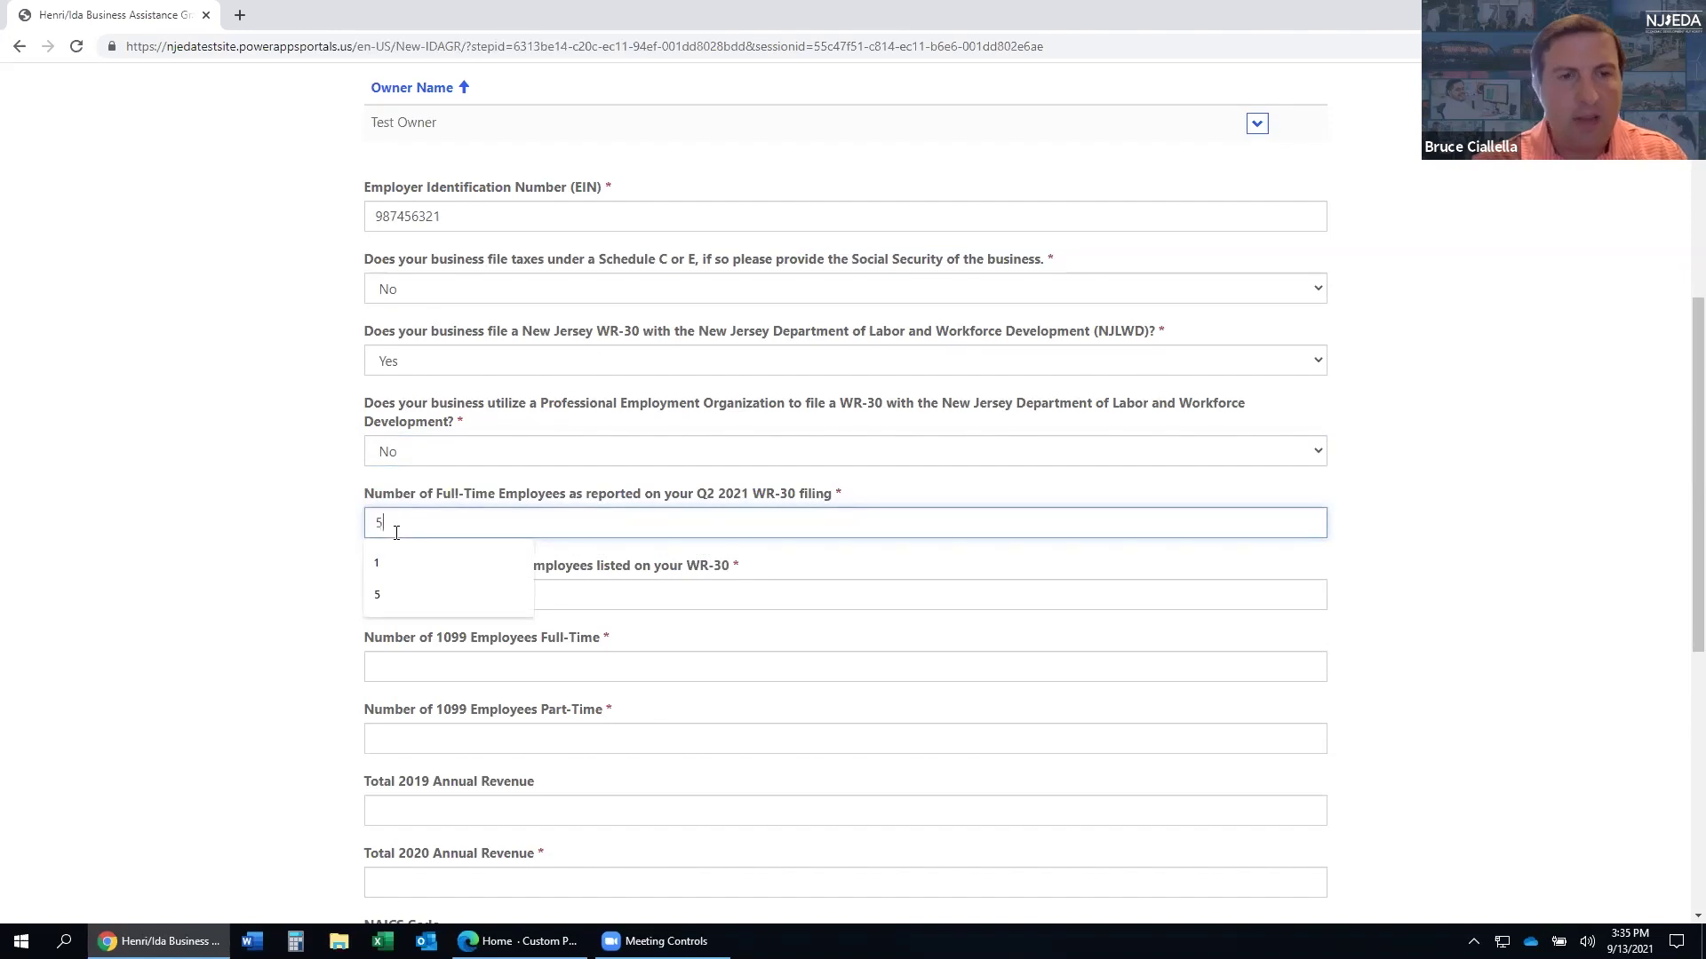
left_click(572, 593)
type("5")
left_click(584, 666)
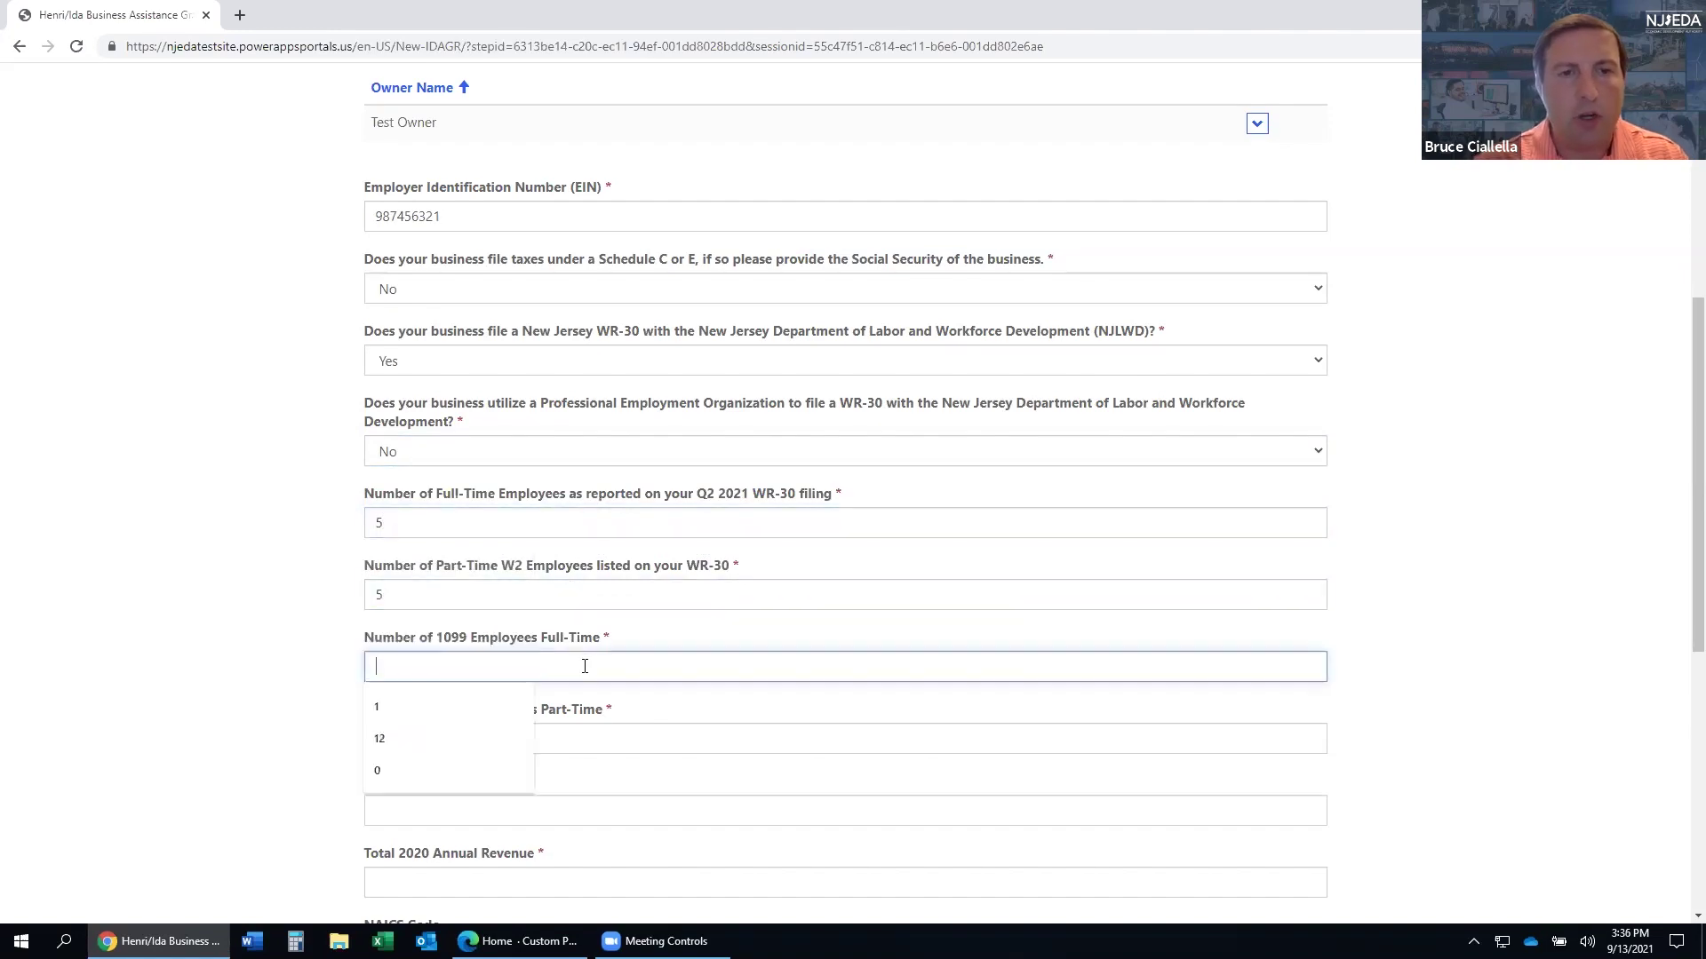
type("1")
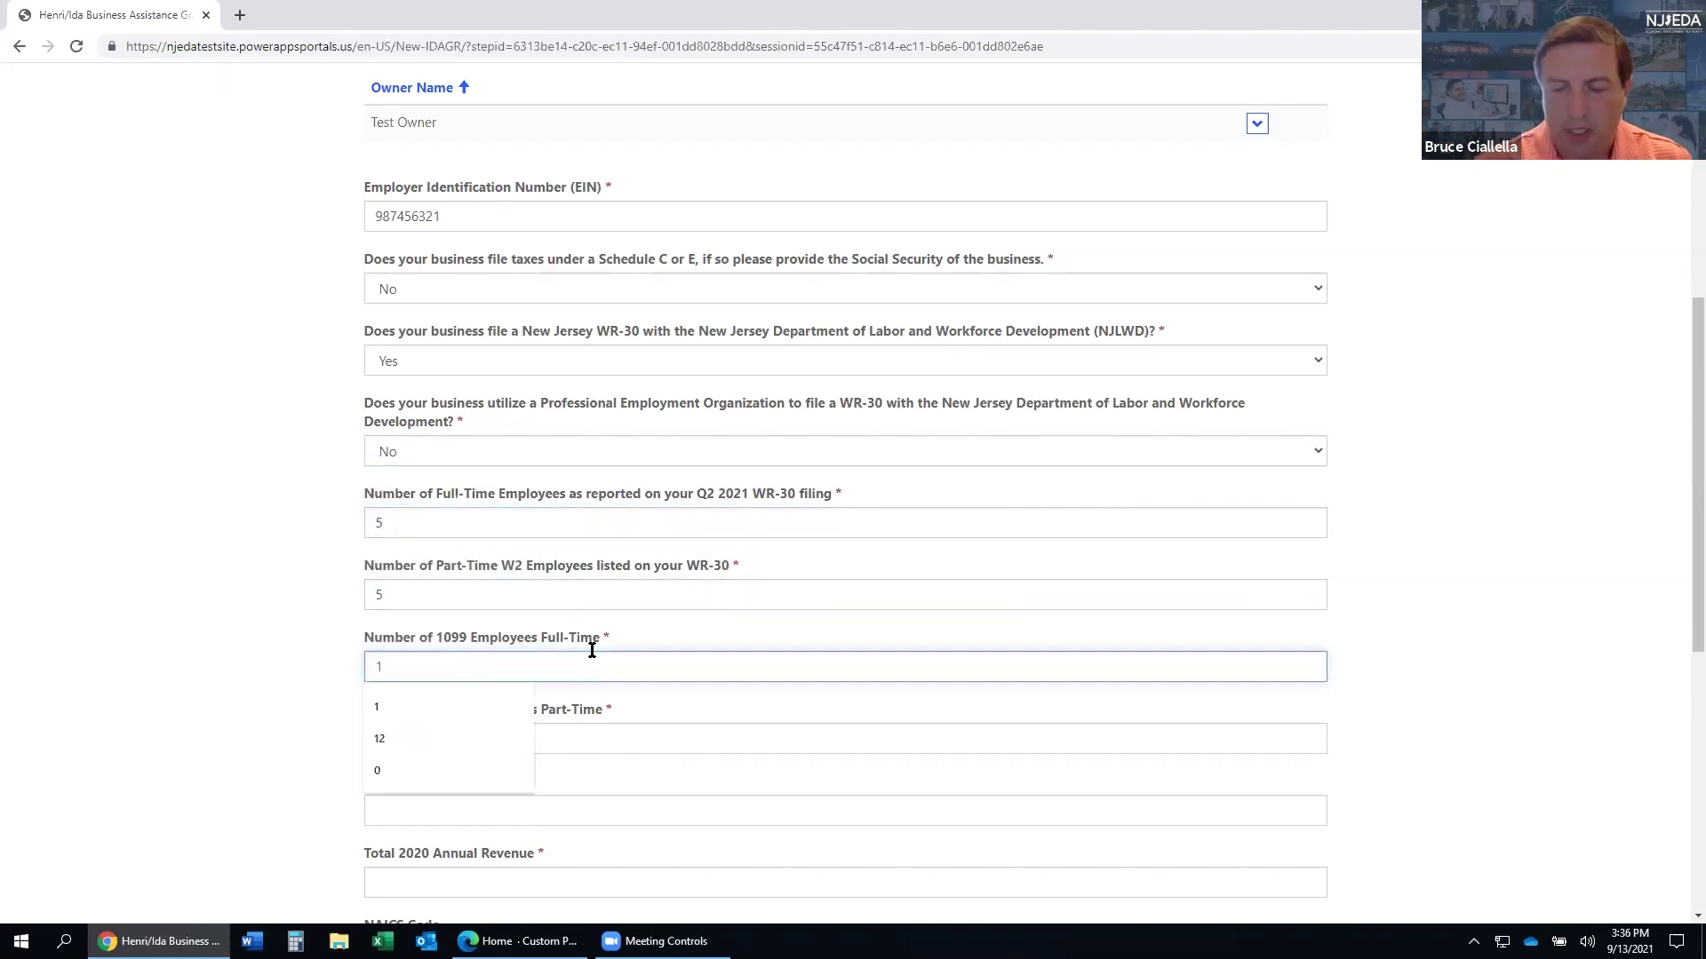
scroll(587, 653, "down", 1)
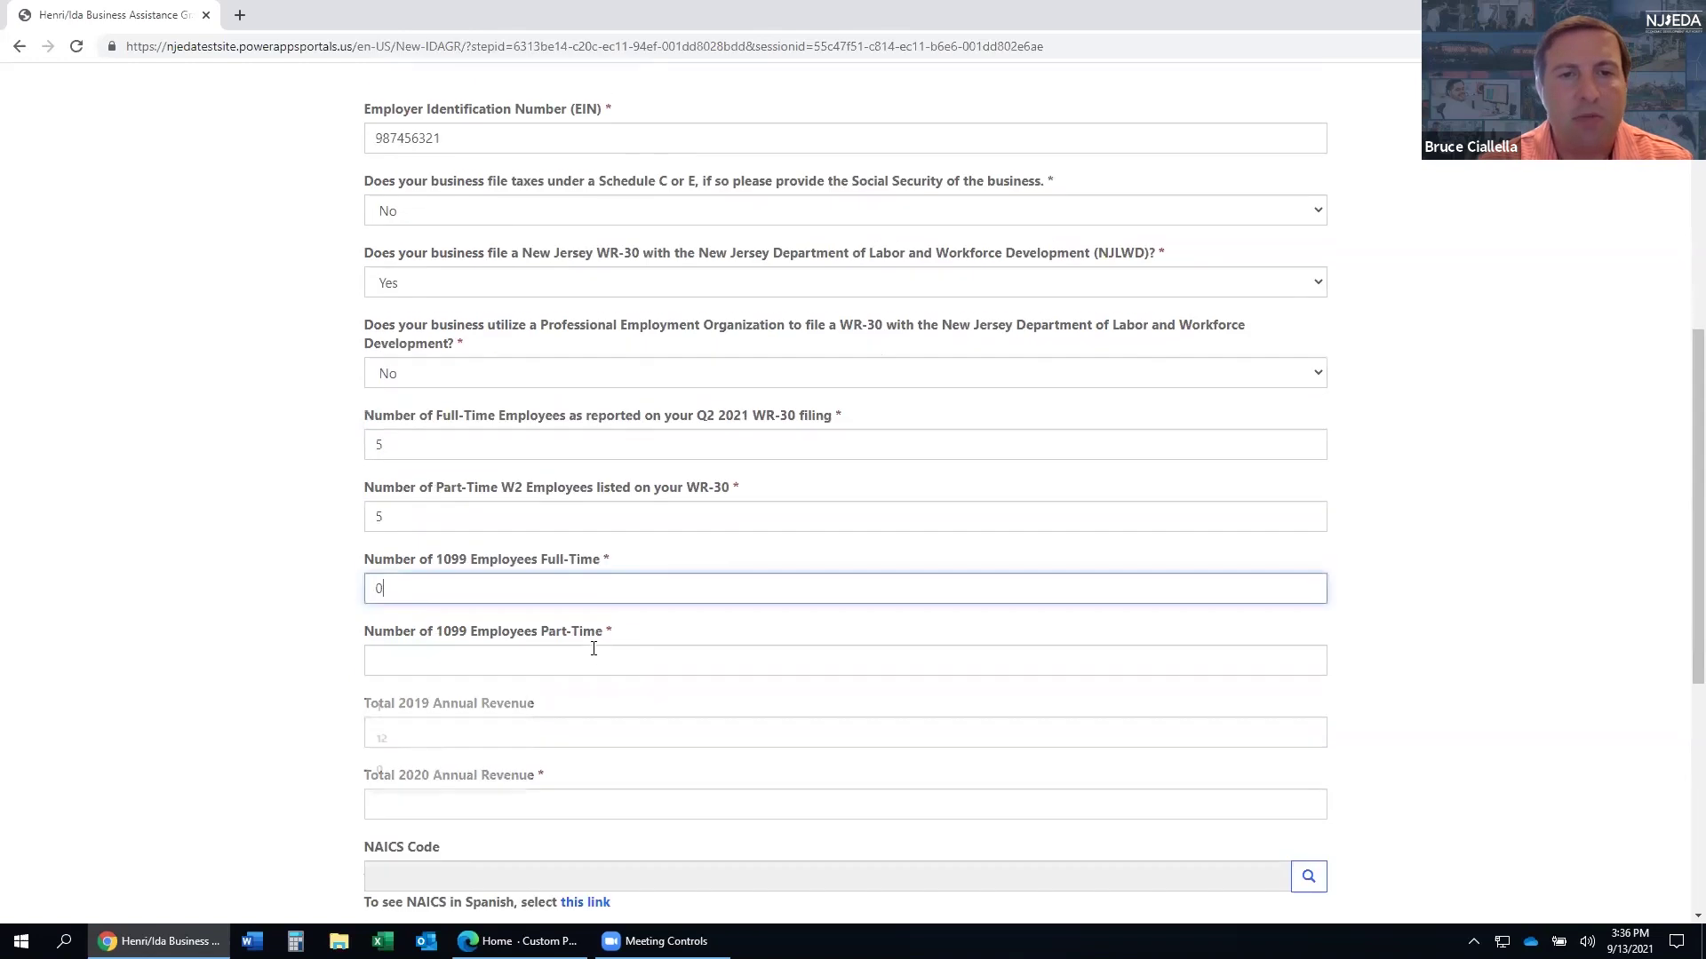
left_click(594, 649)
type("1")
left_click(222, 647)
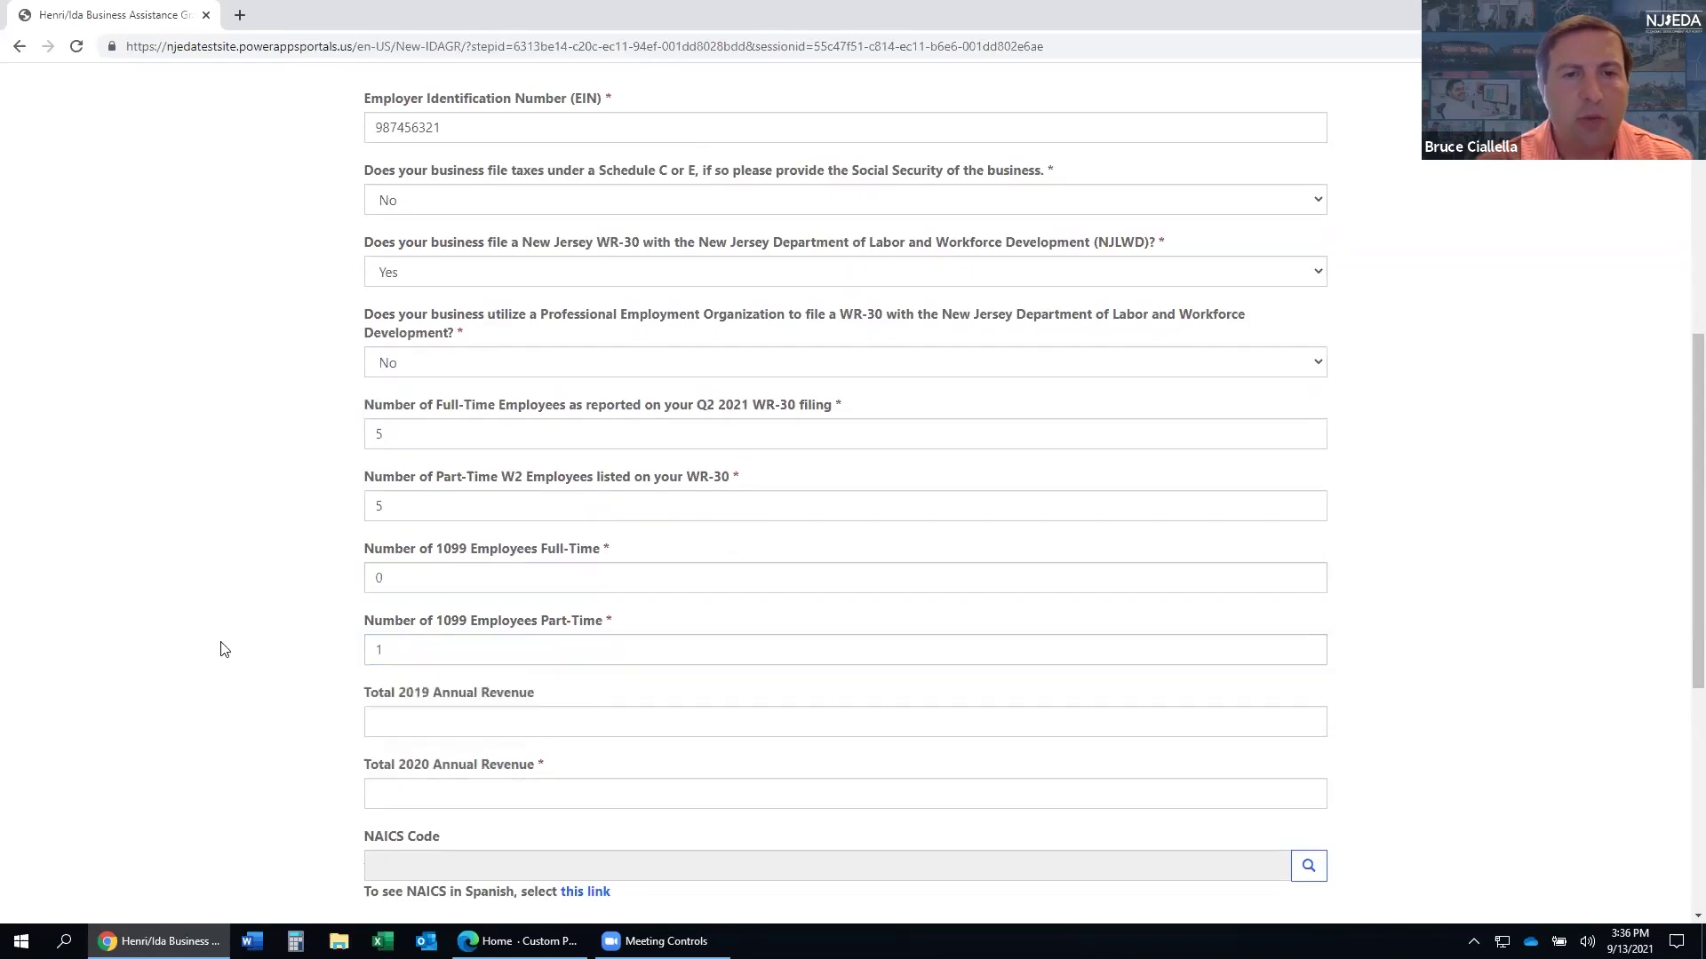
- Enter revenues of 50,000.00 for 2019 and 12,500.00 for 2020, then open the NAICS lookup
scroll(240, 647, "down", 1)
left_click(403, 645)
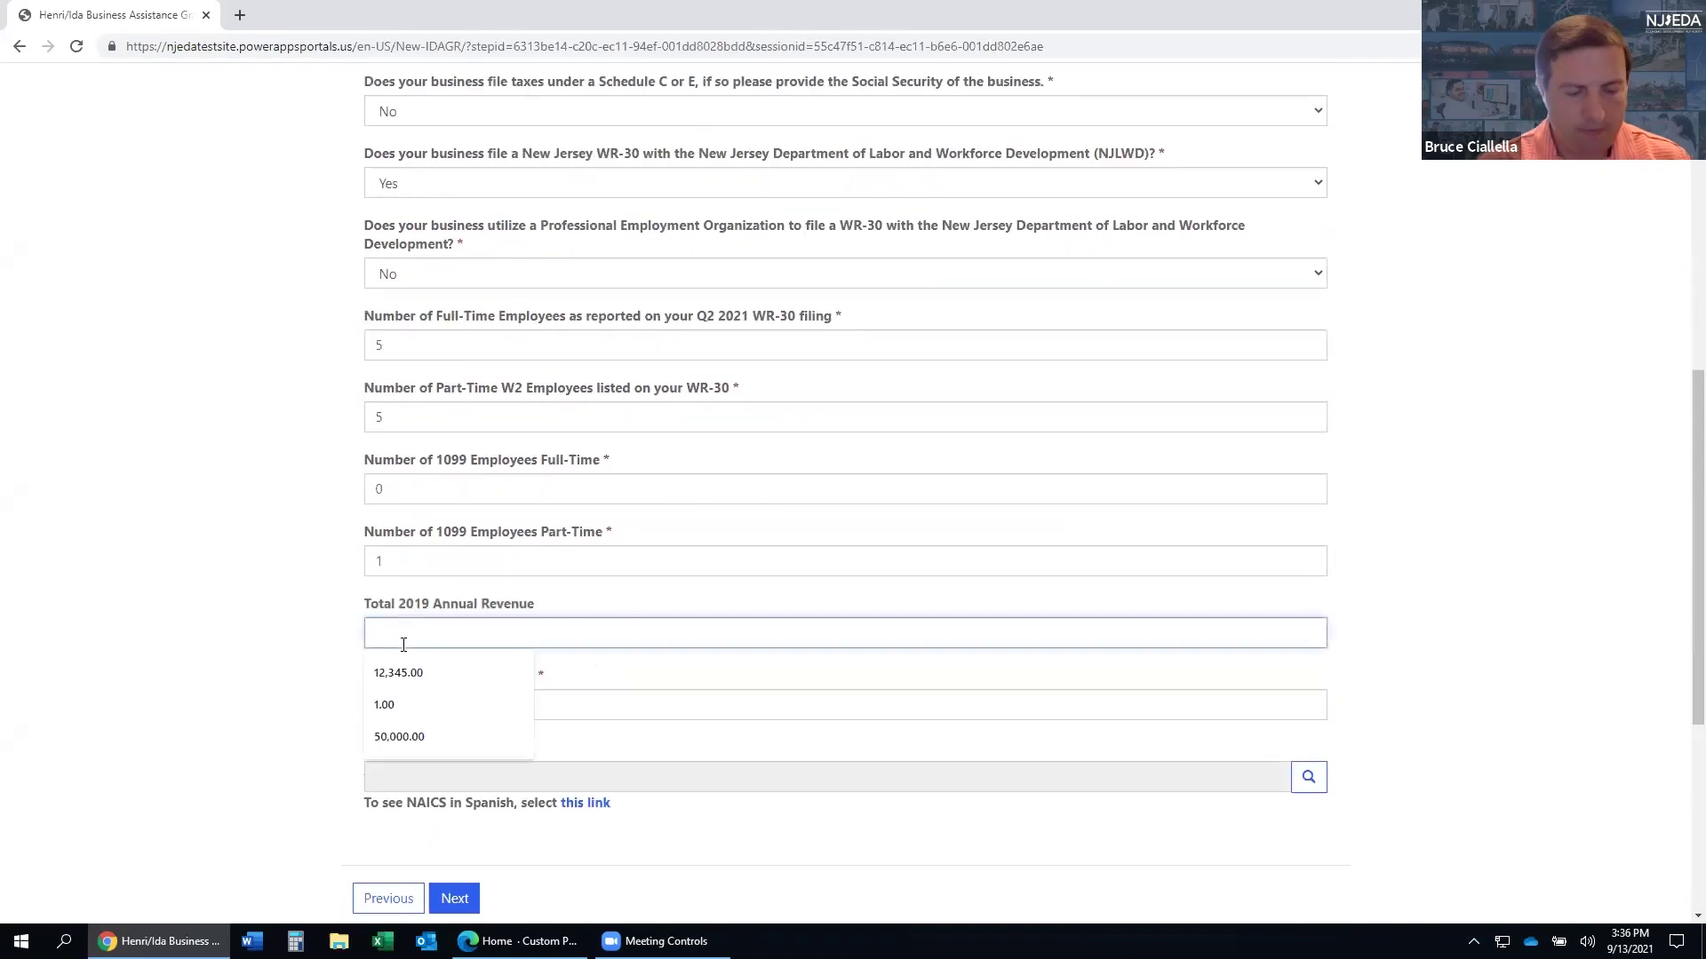
type("500000")
key("Tab")
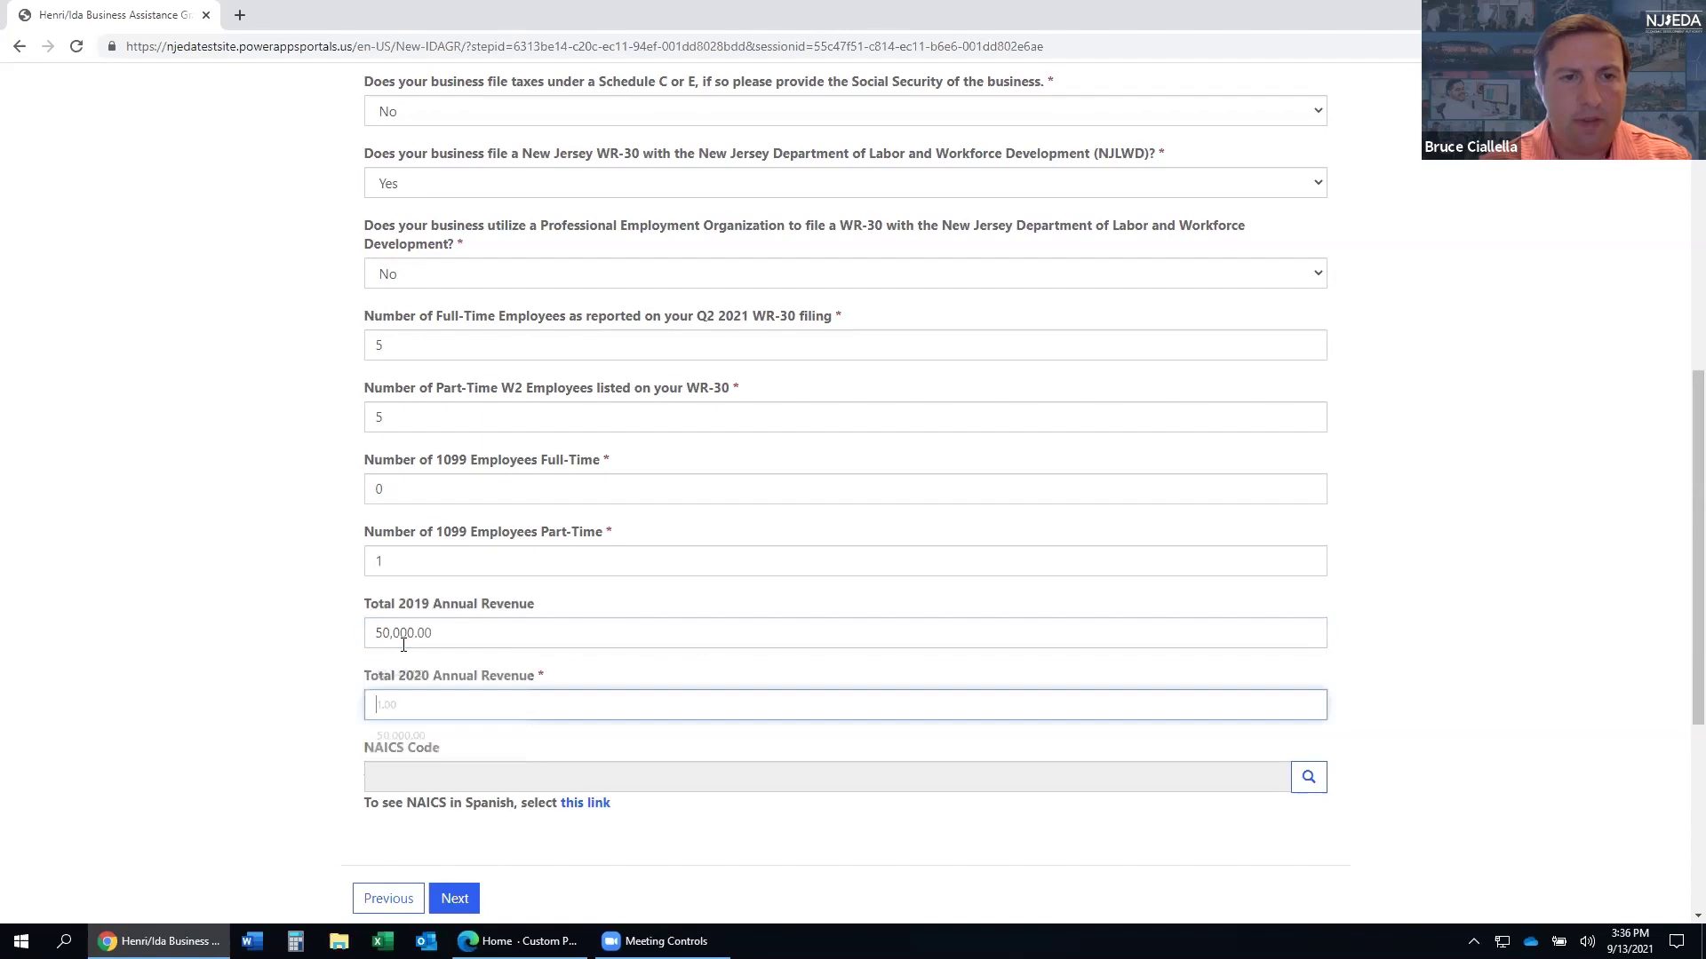
type("125,000")
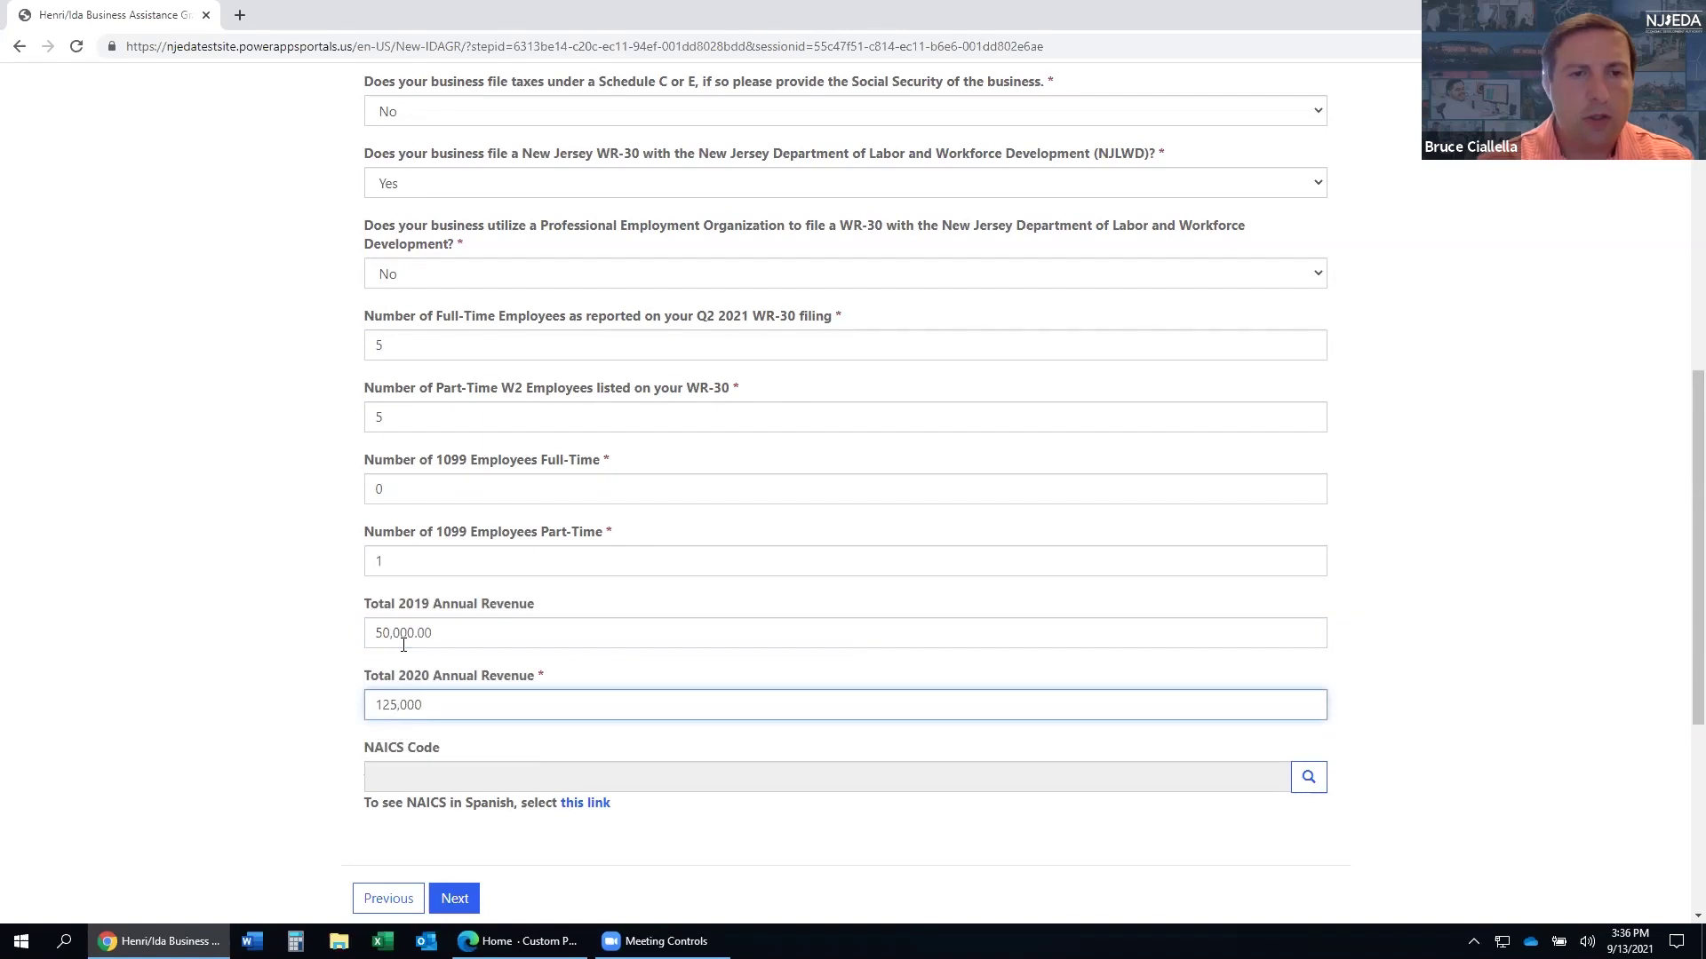
key("BackSpace")
key("Tab")
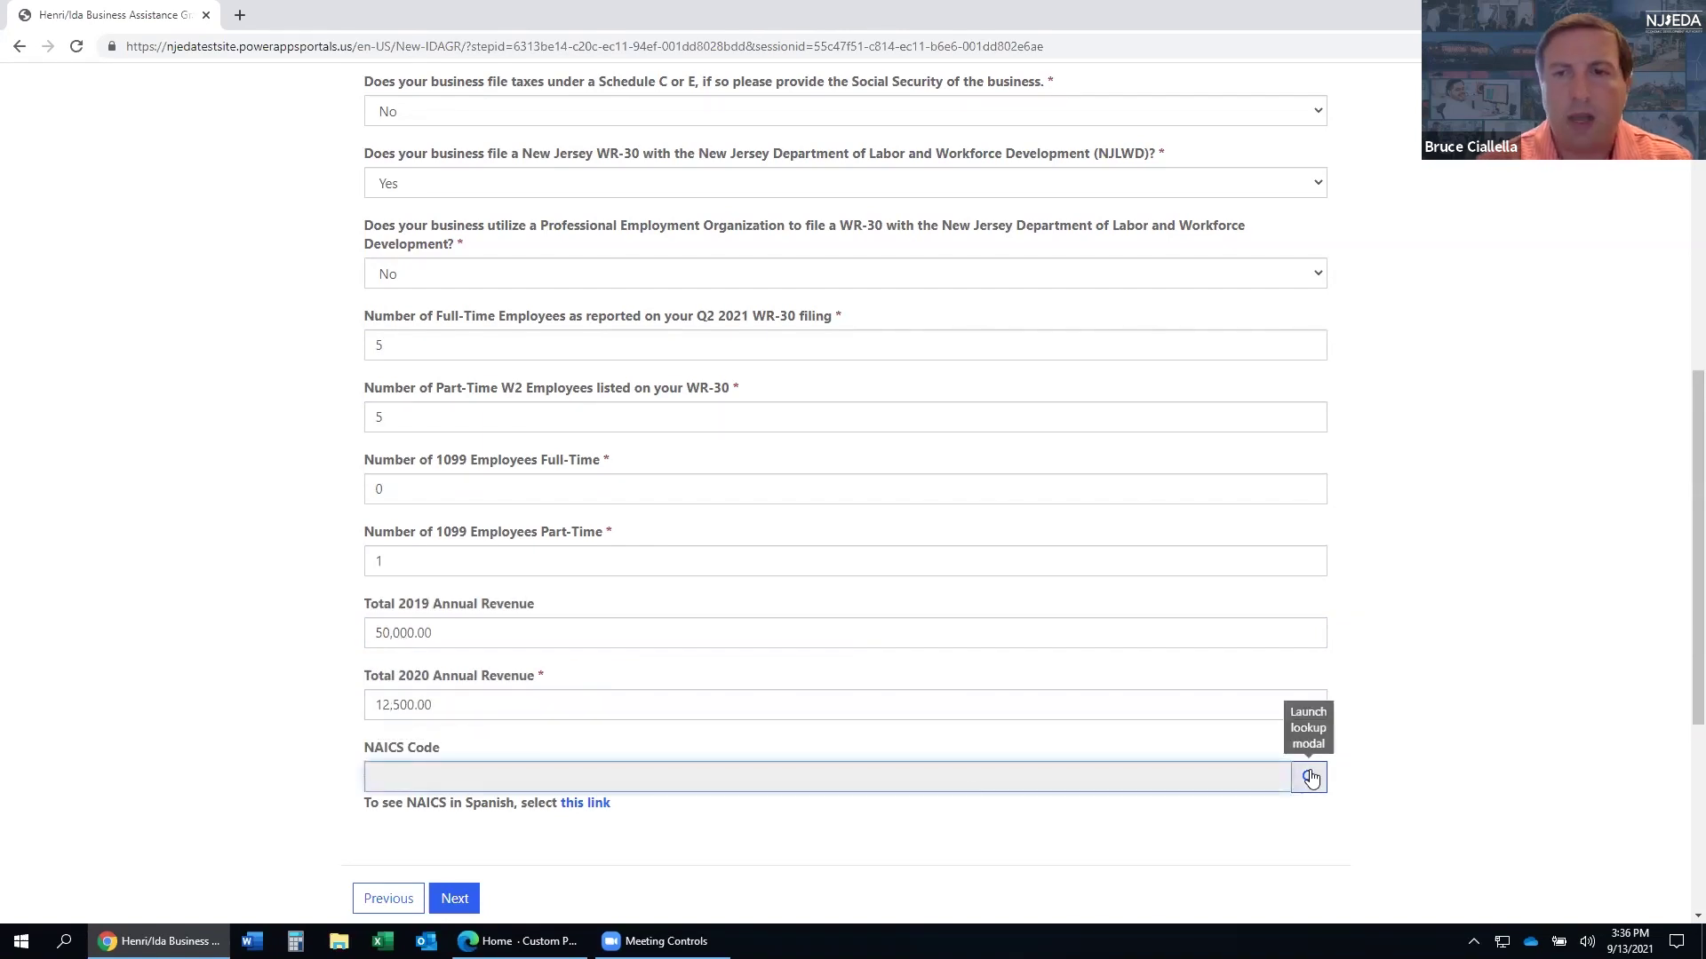
left_click(1308, 776)
- Search NAICS for 'construction', select 236115 New Single-Family Housing Construction, and continue
left_click(1104, 169)
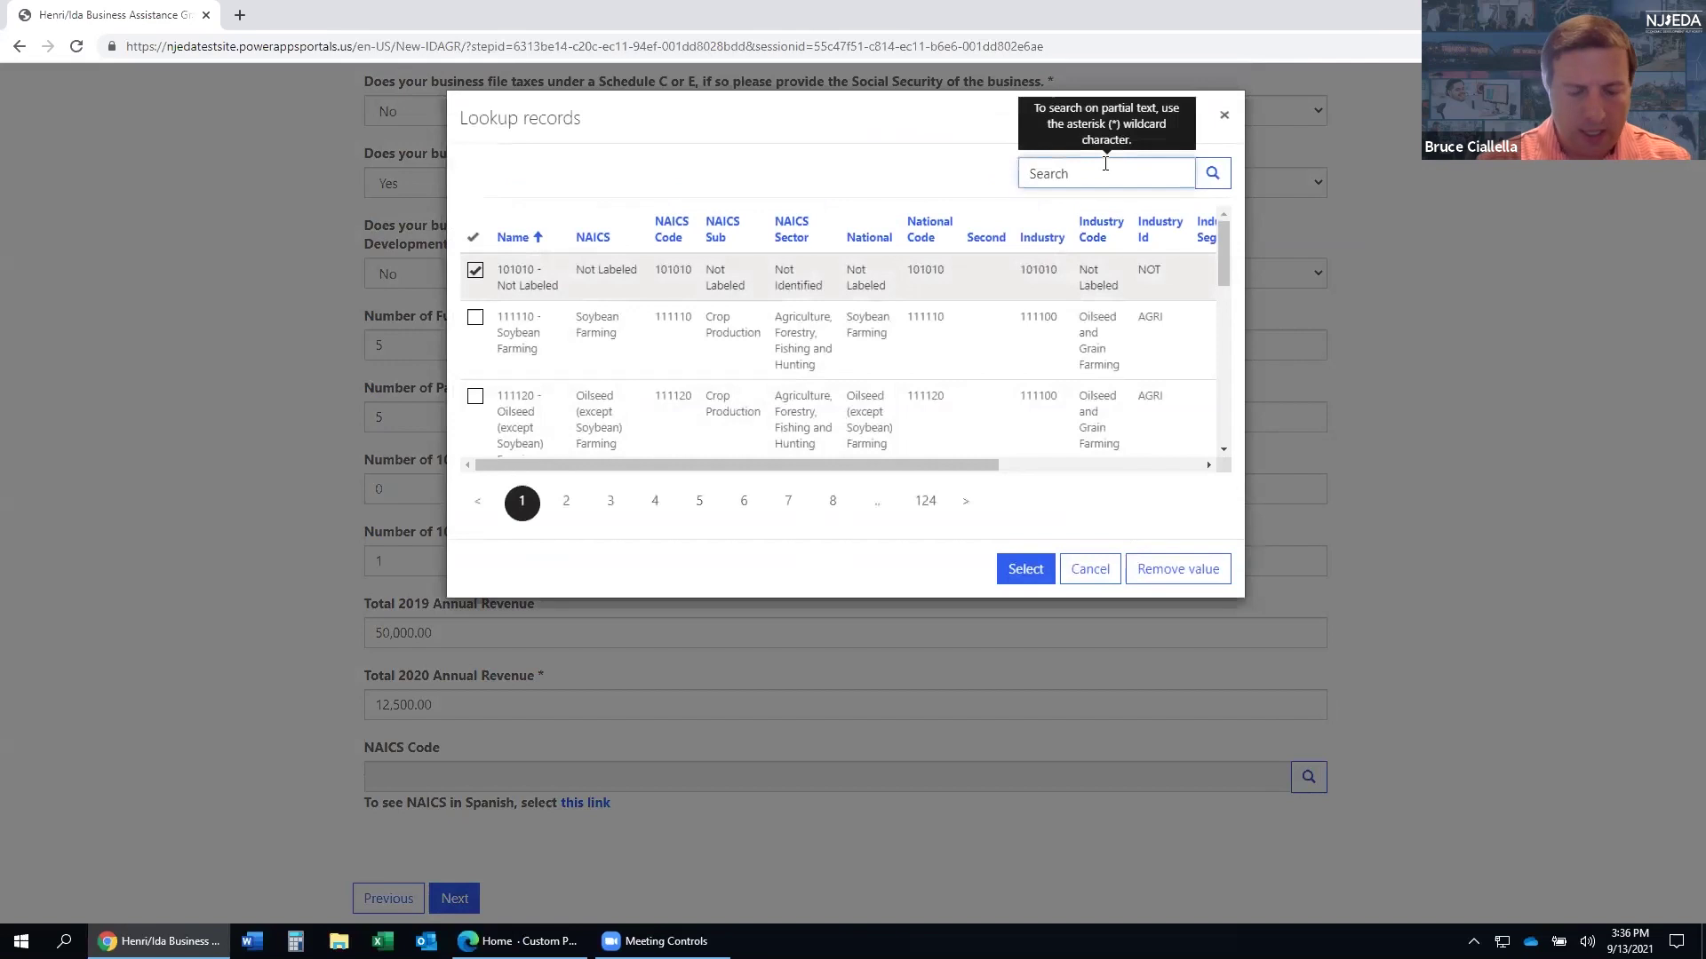
type("construction")
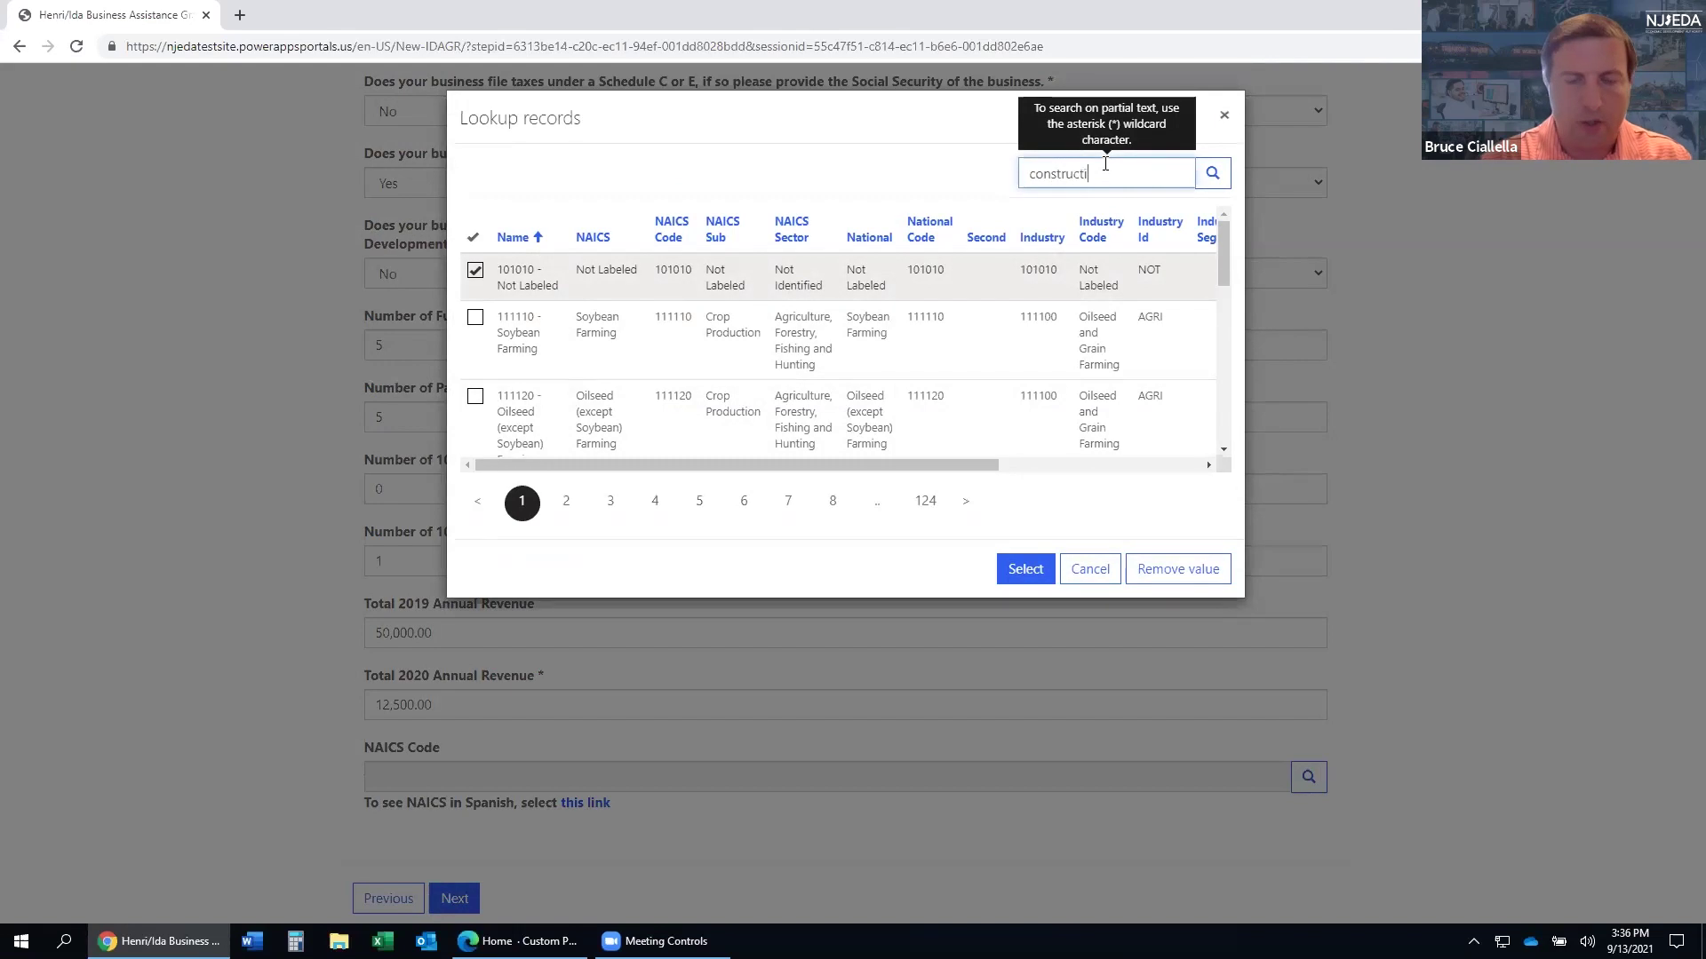
key("Return")
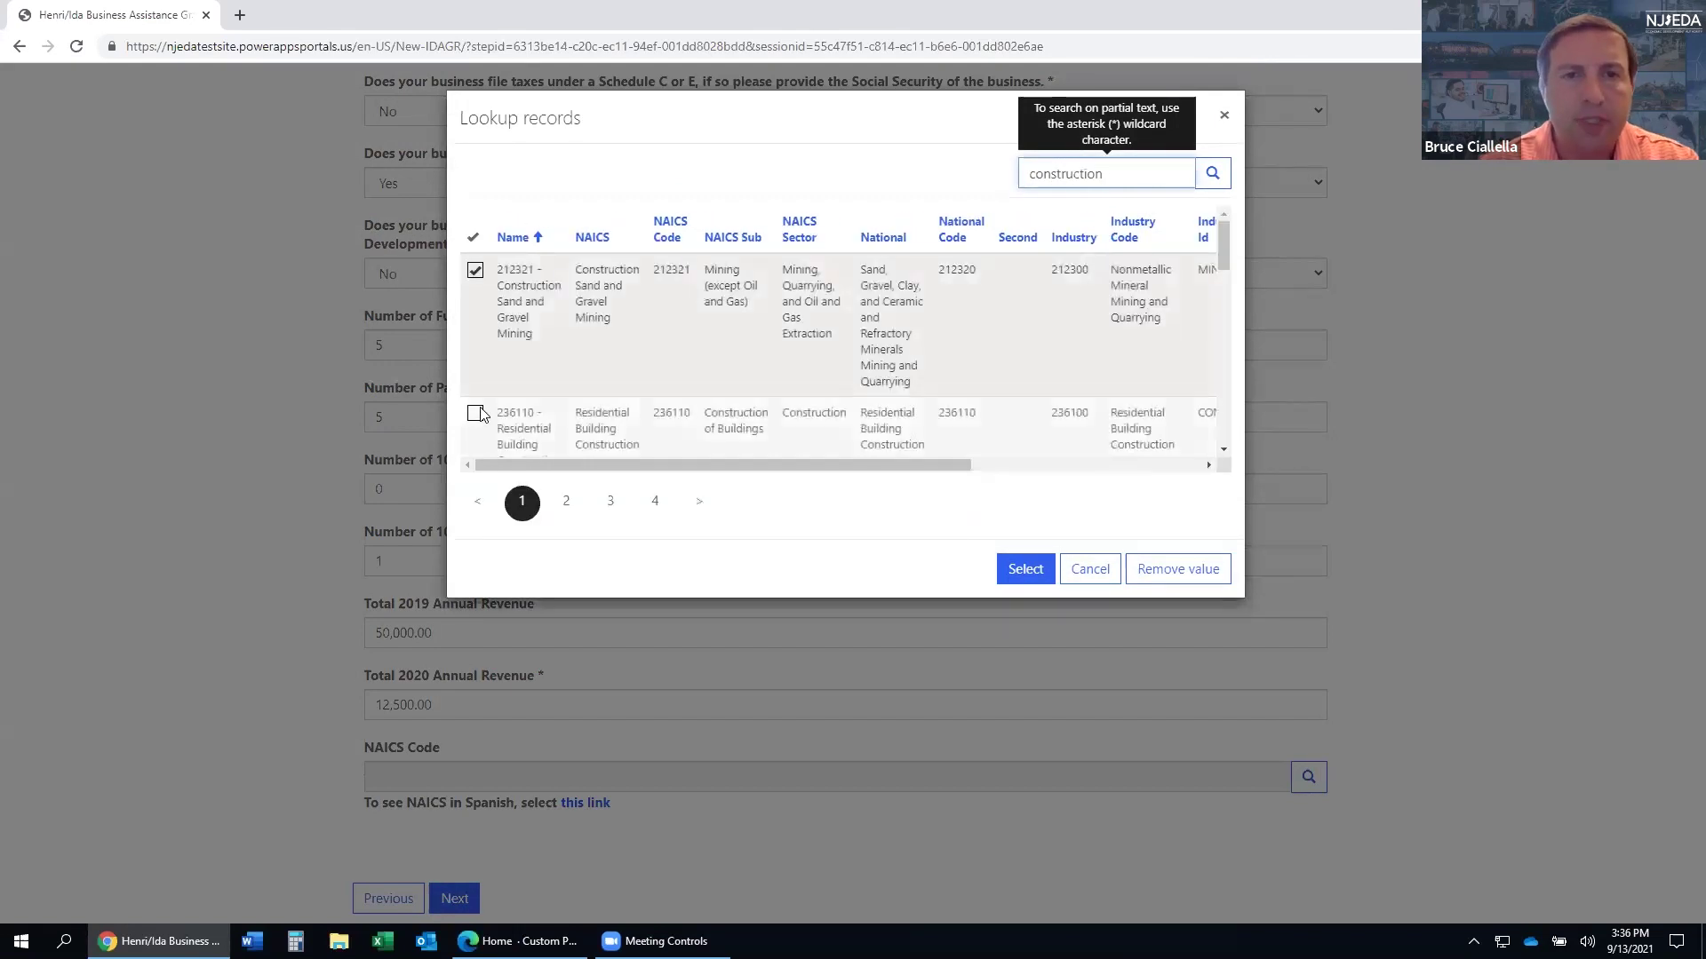
left_click(476, 414)
scroll(479, 418, "down", 1)
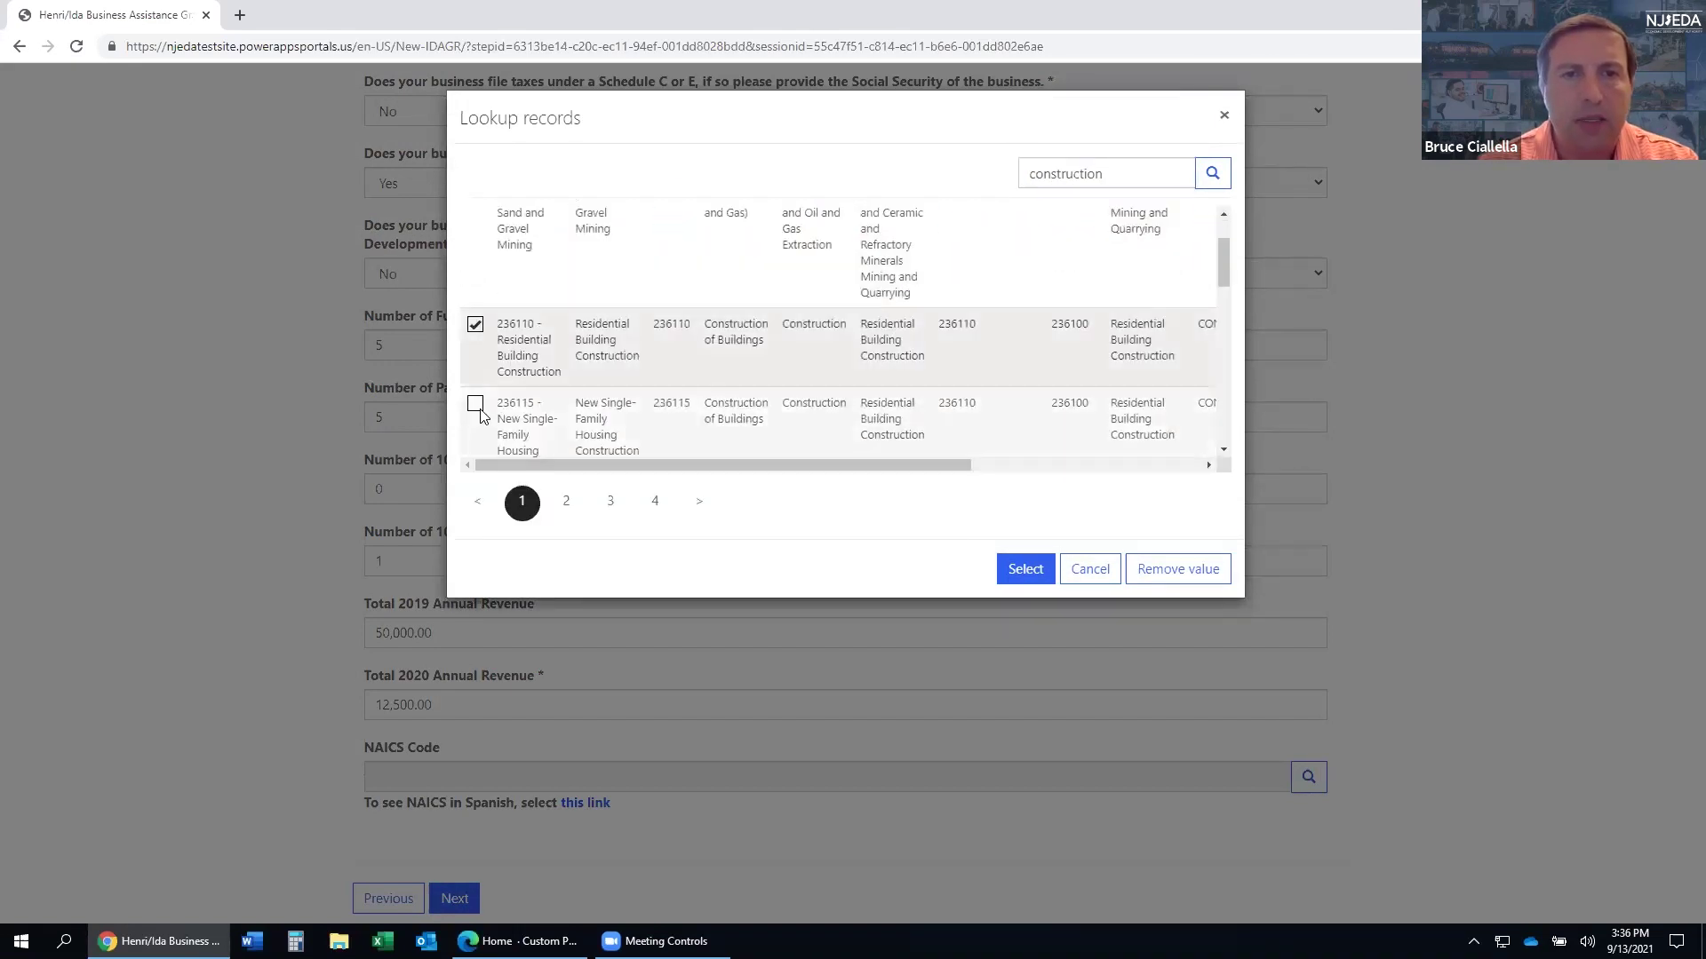
left_click(475, 403)
left_click(1020, 575)
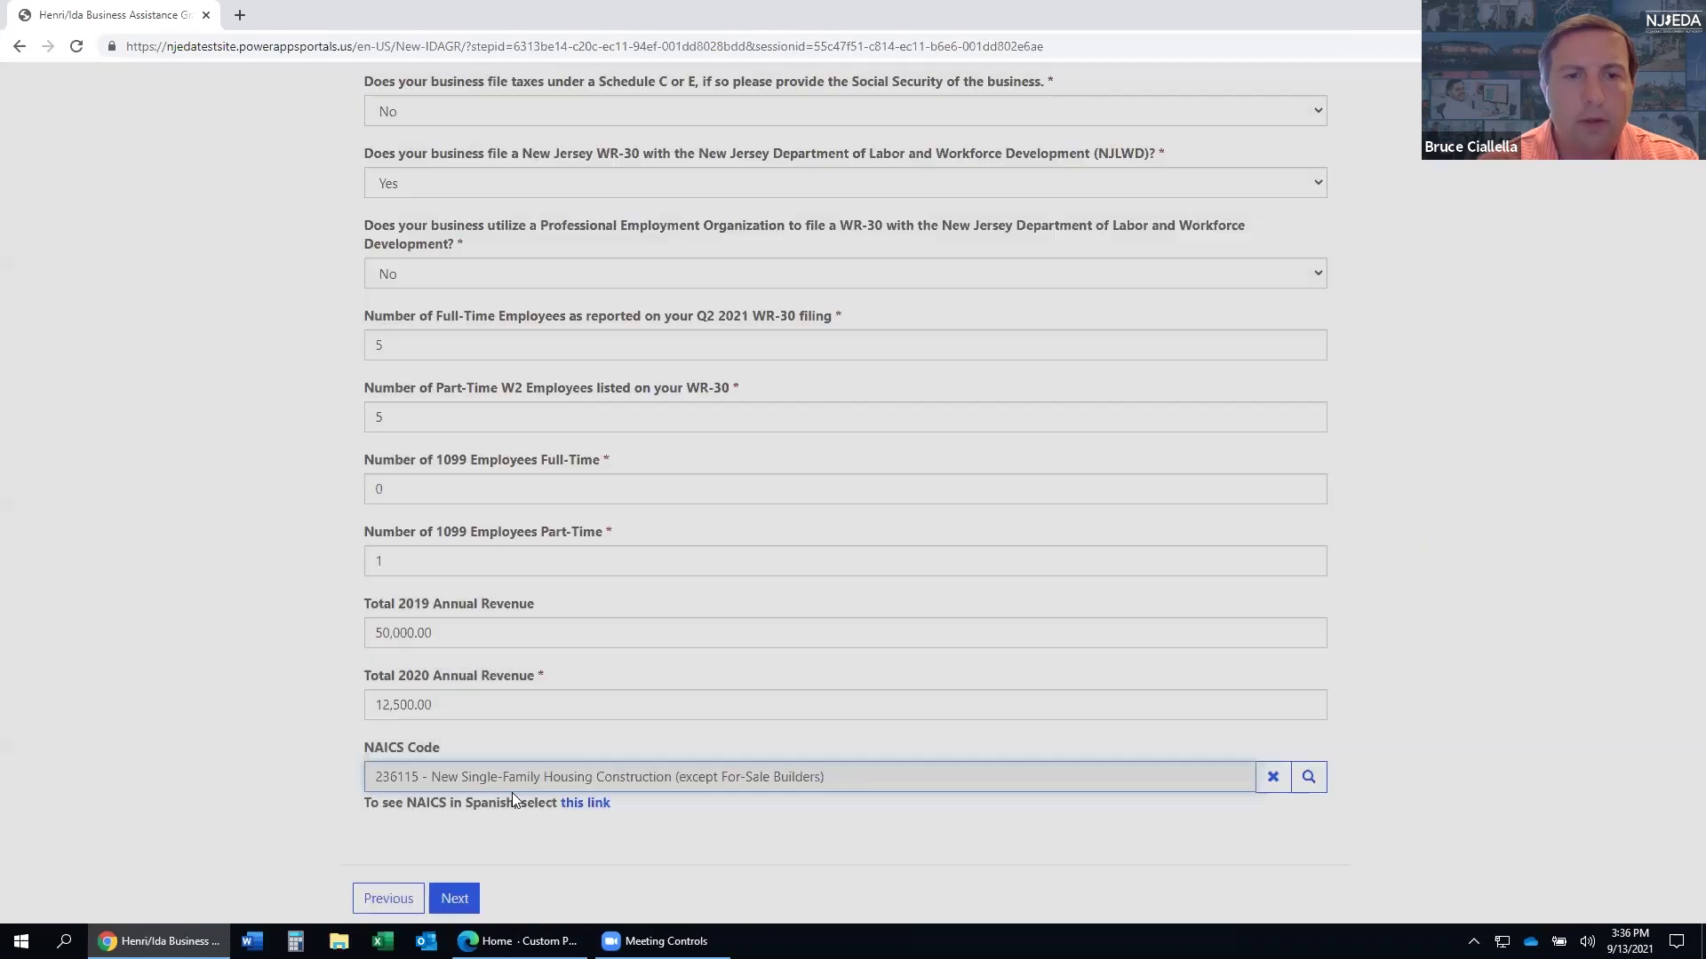
scroll(512, 793, "down", 1)
left_click(455, 811)
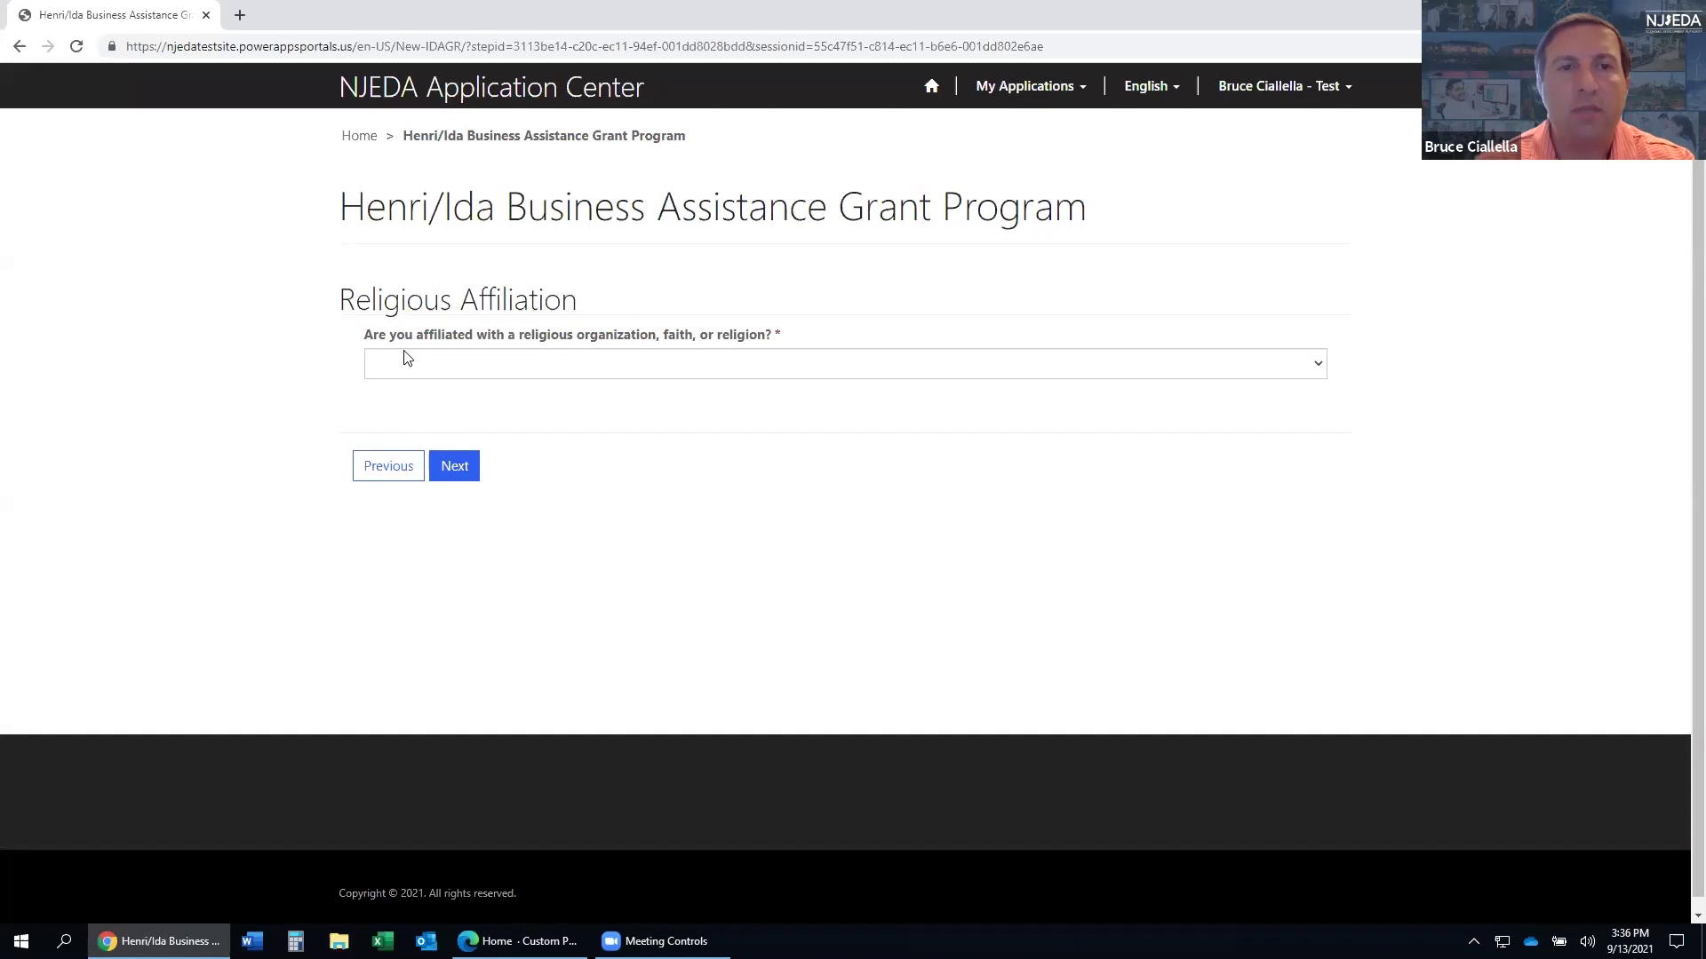
- Answer No to the religious affiliation question
left_click(723, 364)
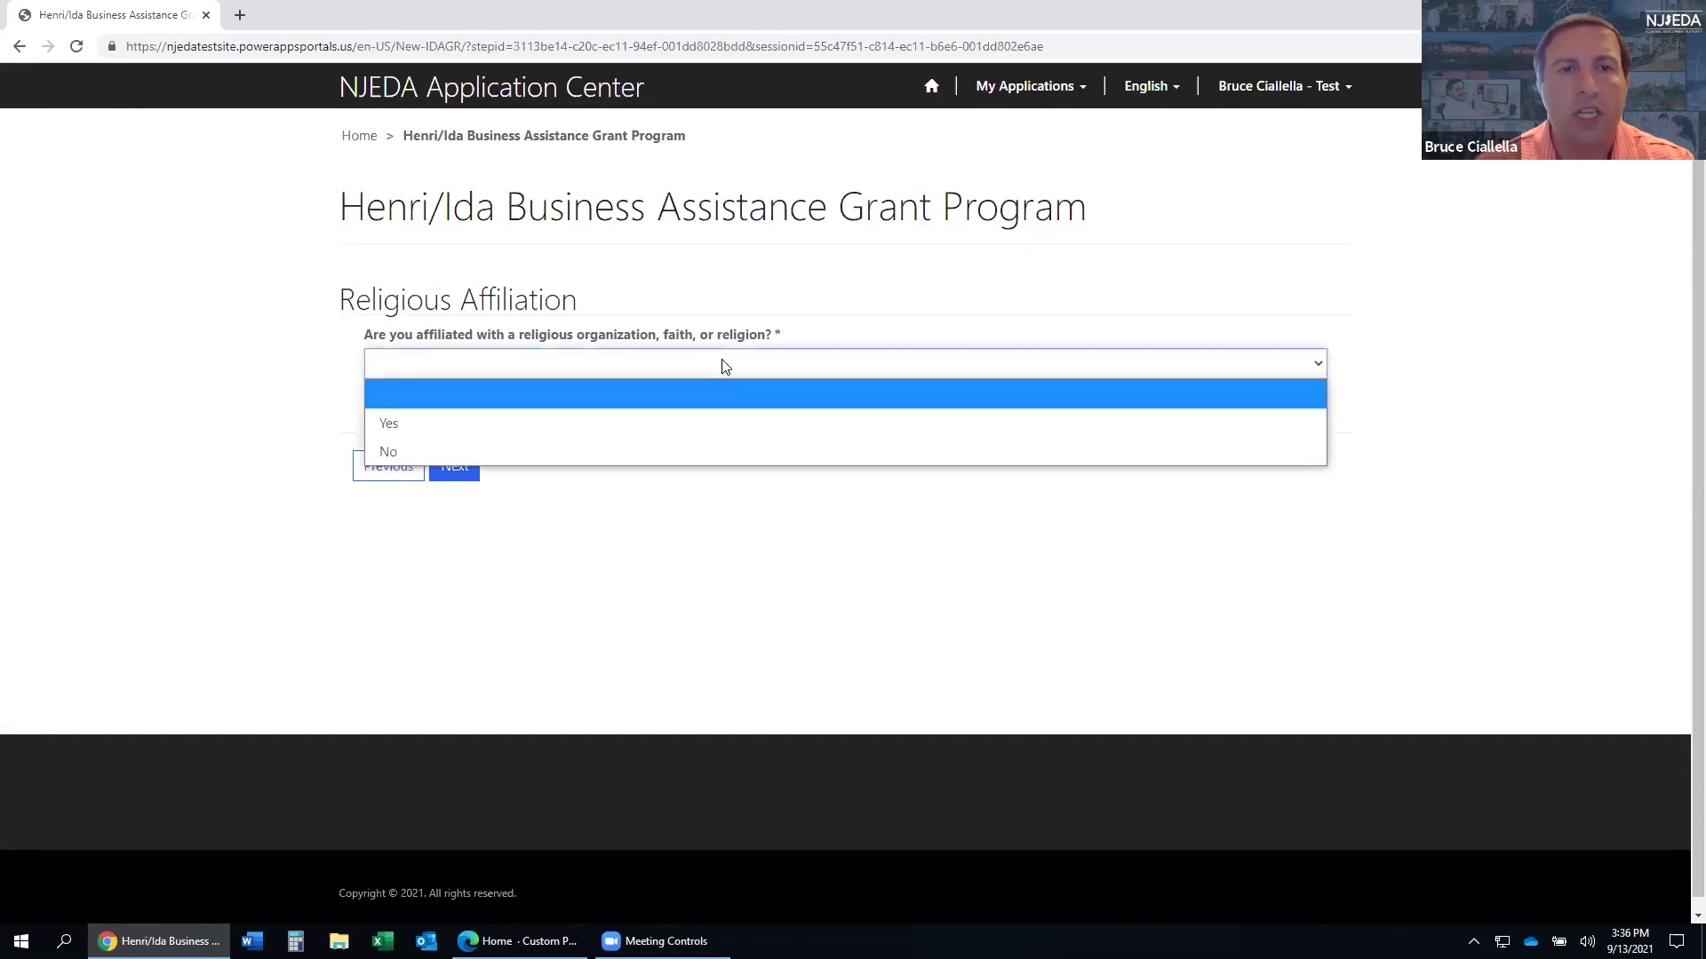
left_click(692, 447)
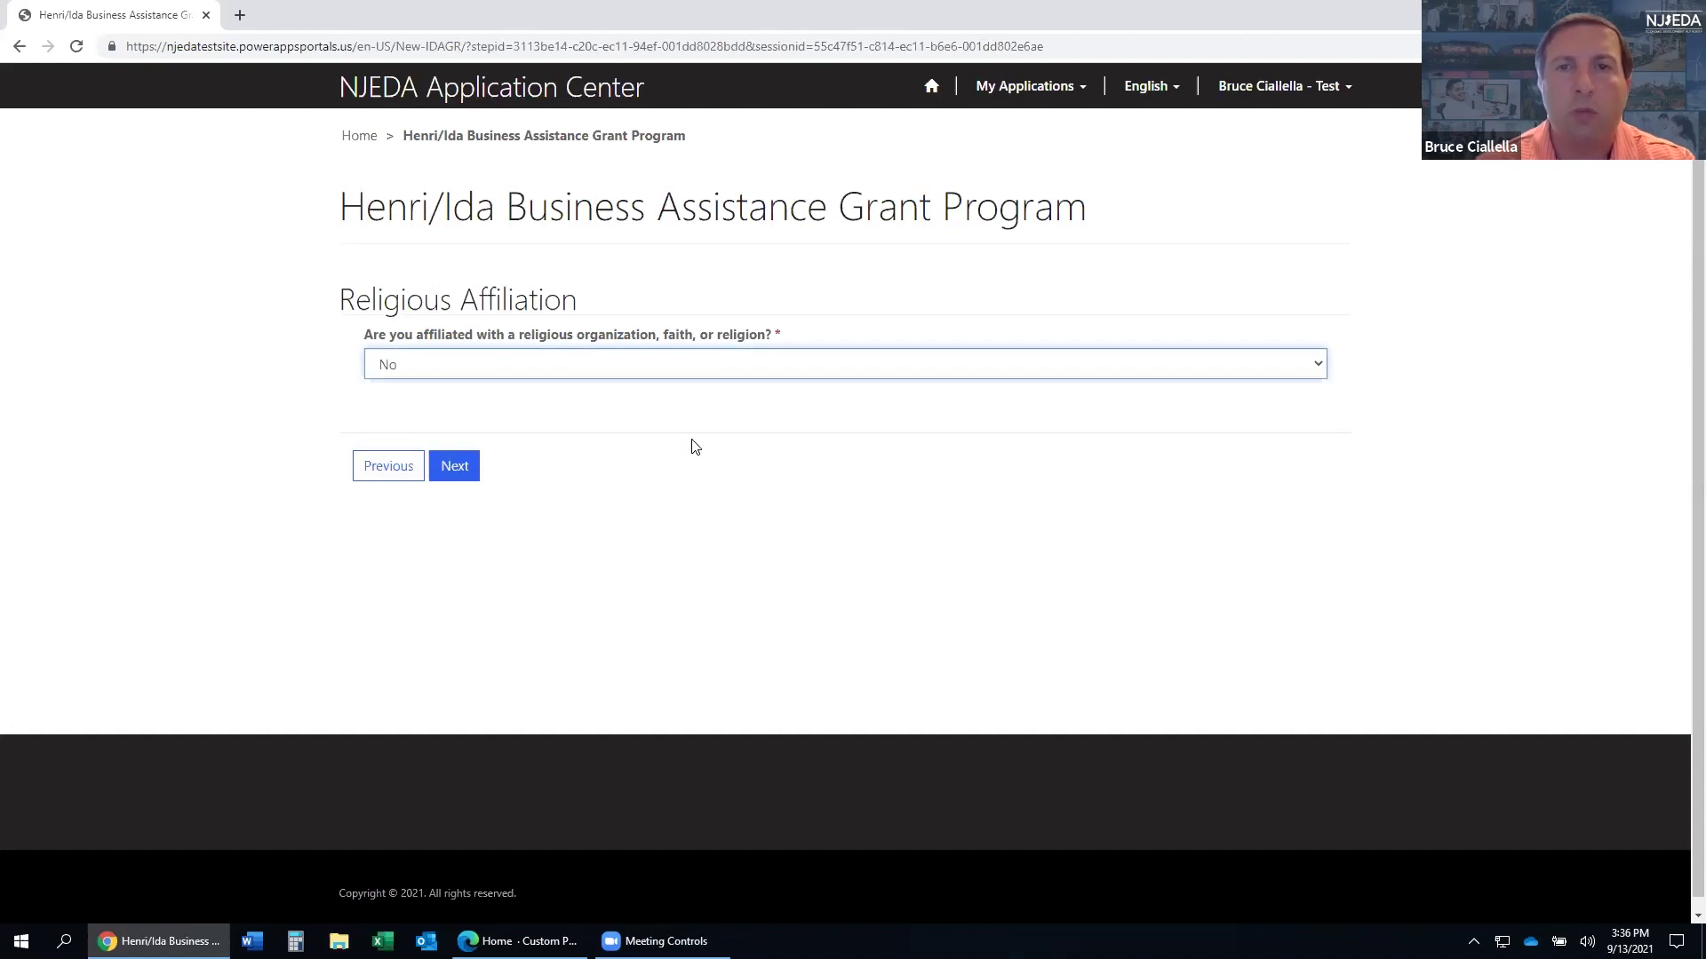
left_click(462, 472)
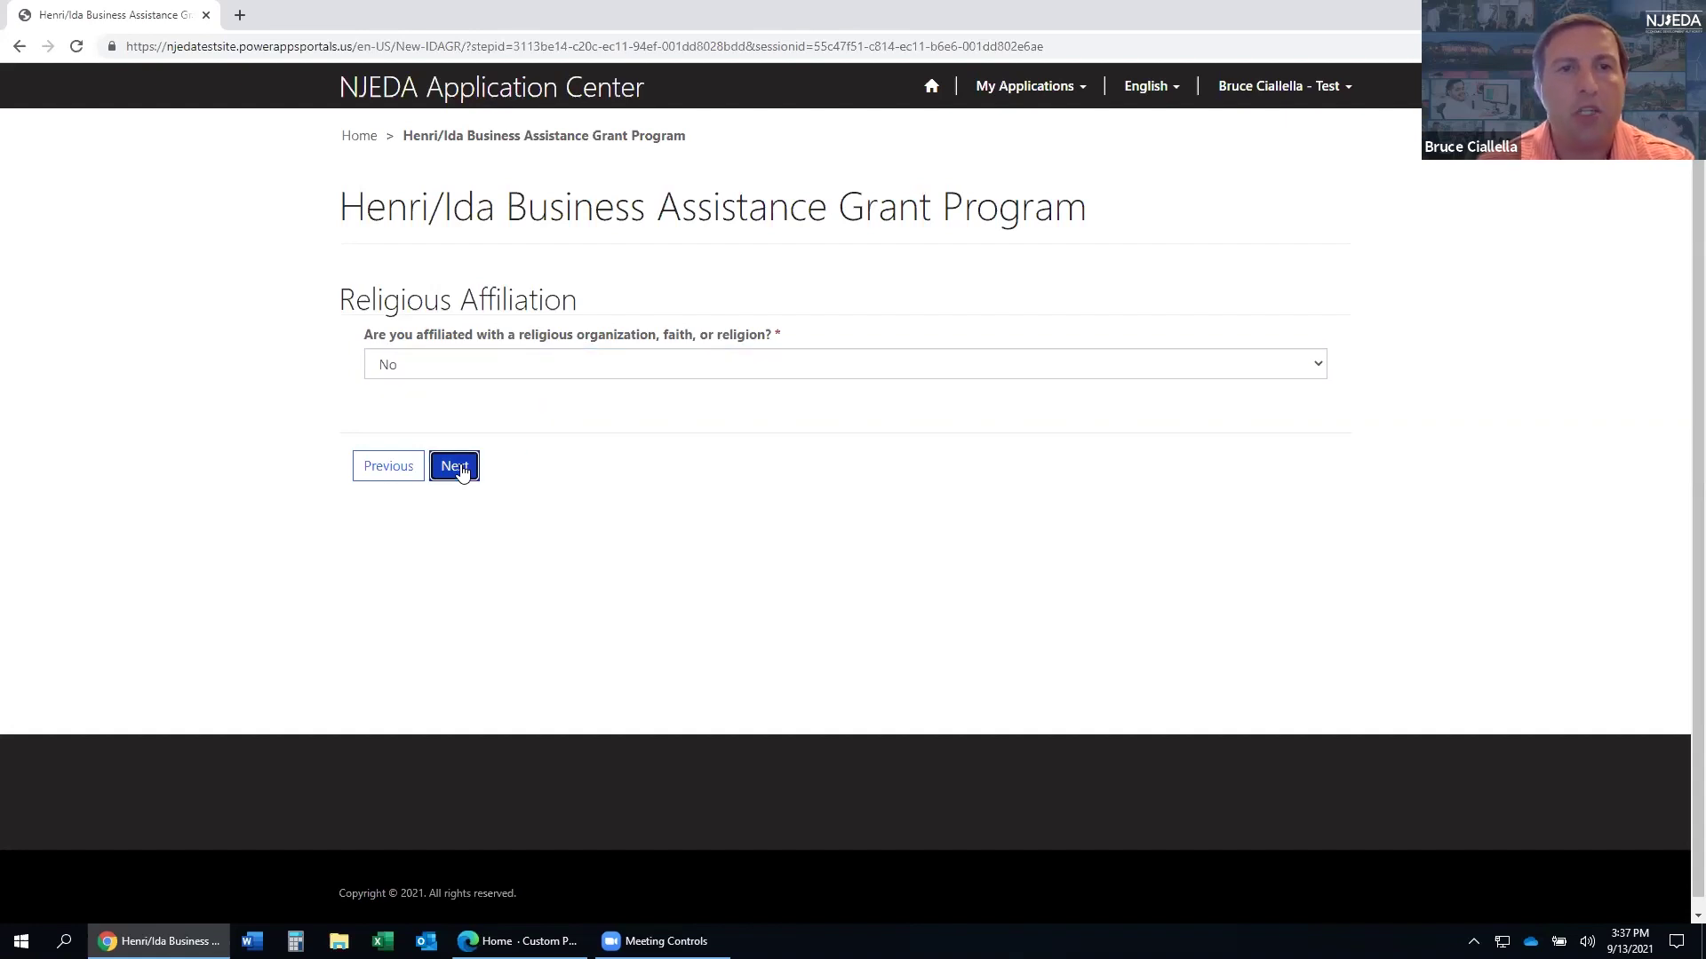
- Answer No to the lobbying question and continue to the next page
left_click(461, 468)
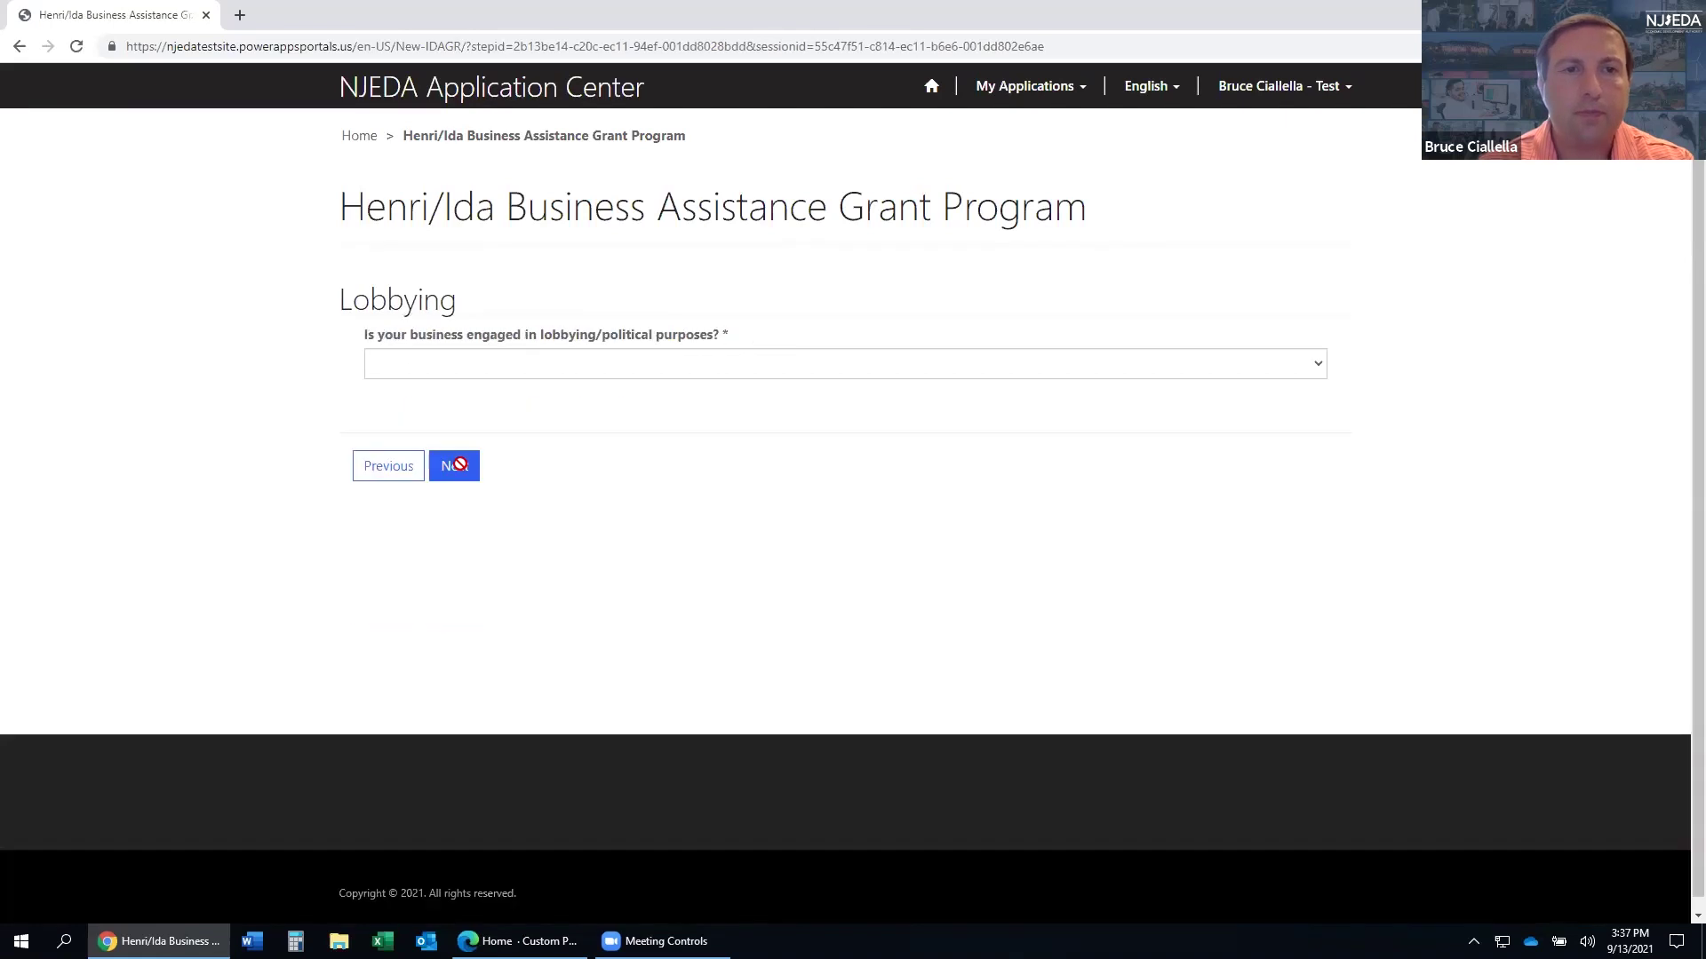
left_click(520, 373)
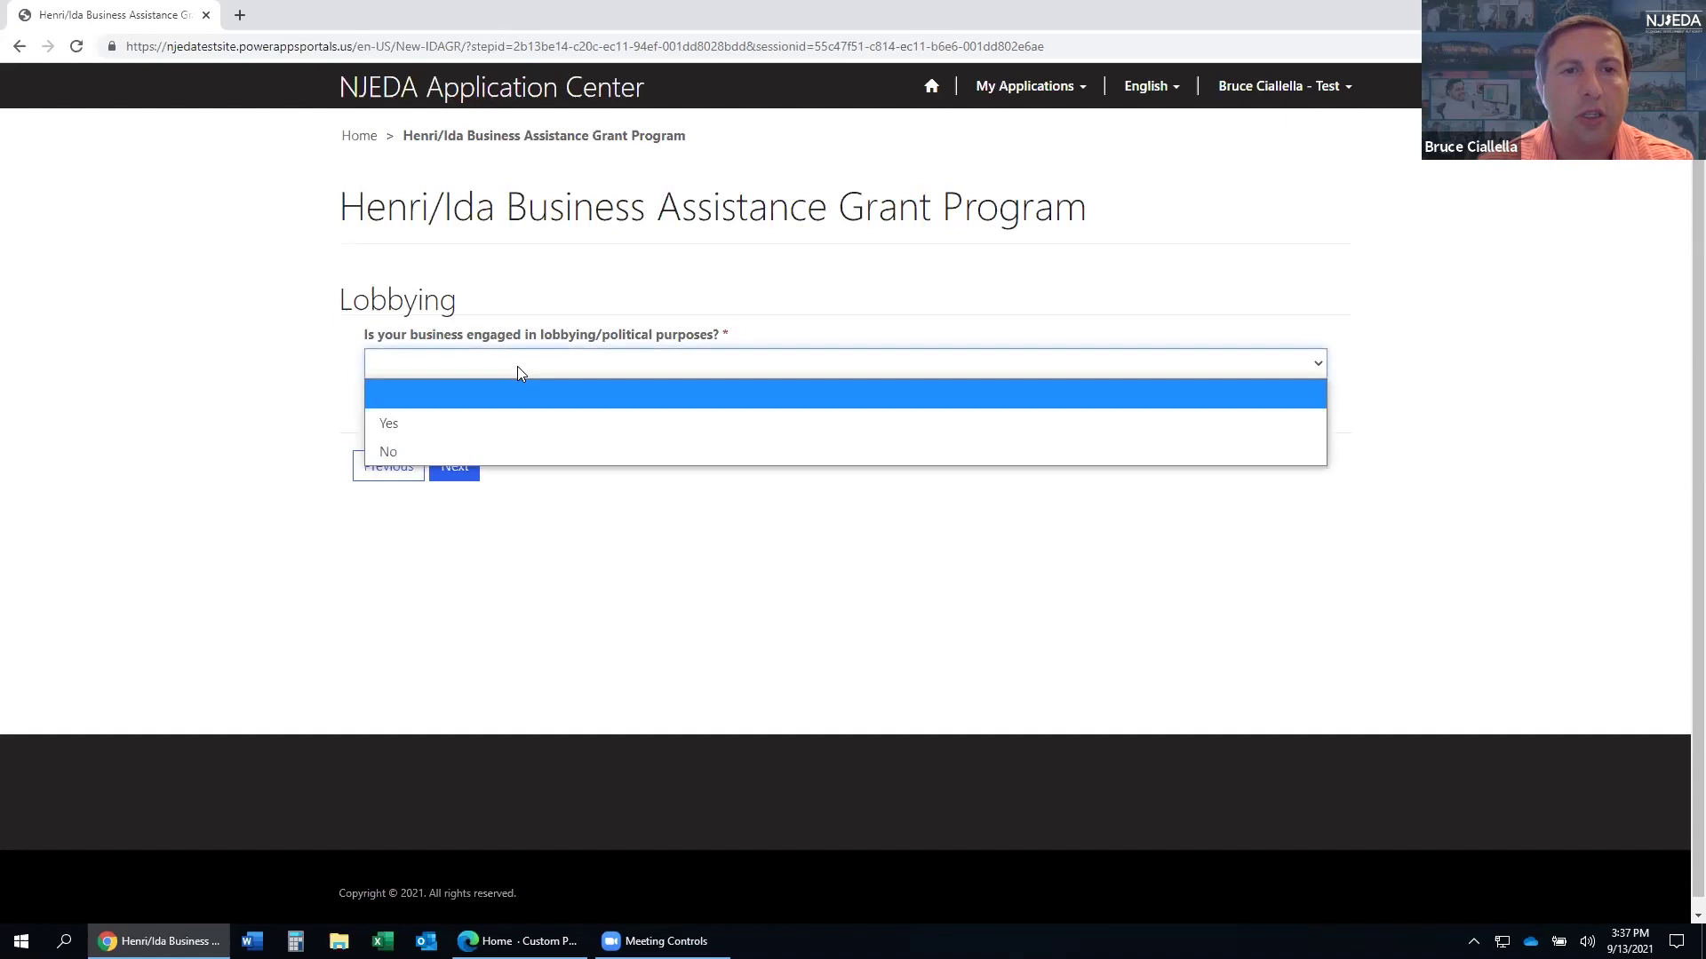
left_click(504, 451)
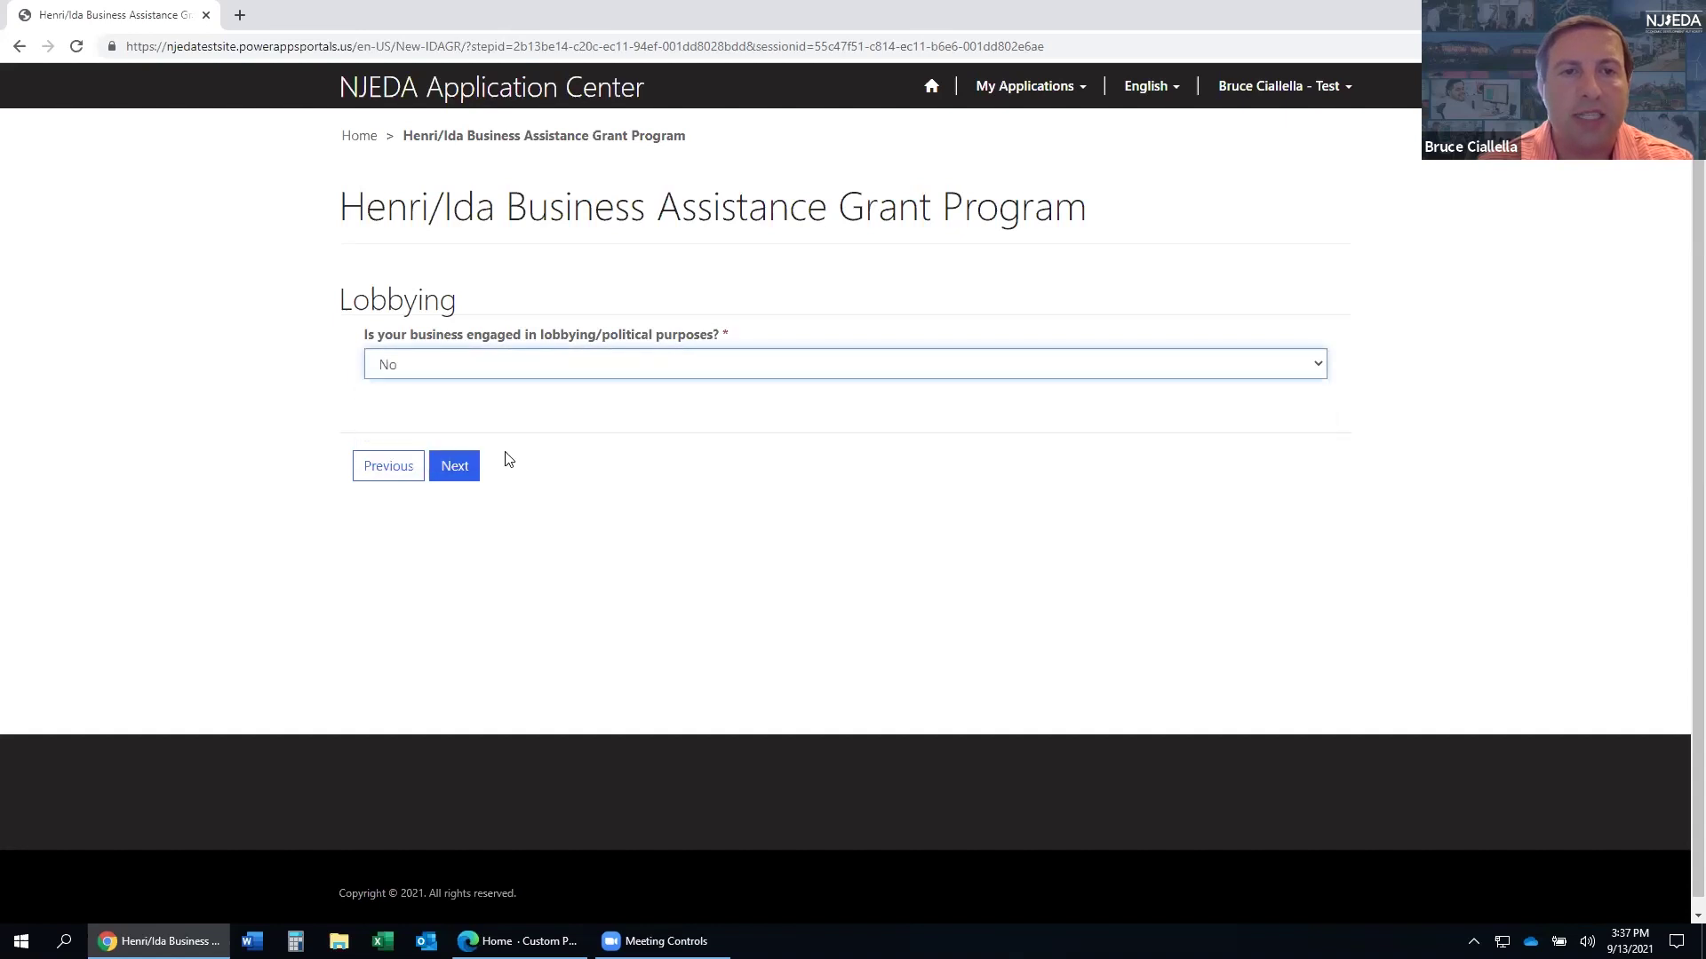
left_click(461, 468)
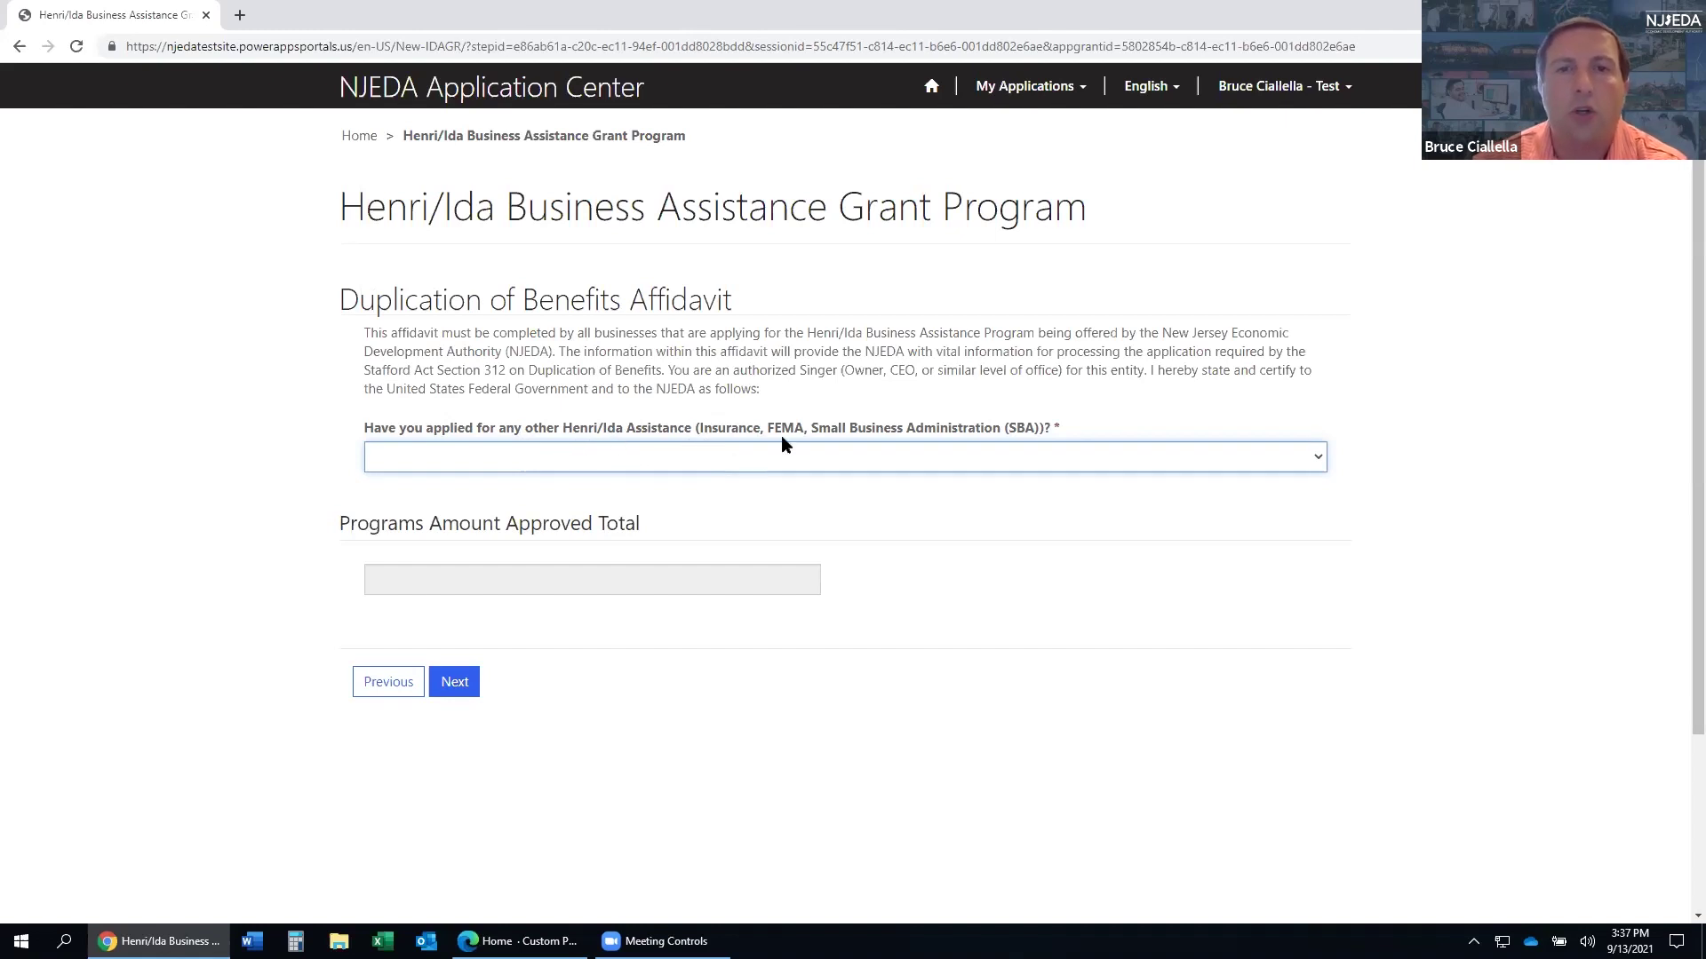
- Answer Yes to other assistance and add In Process Insurance Proceeds of 50,000
left_click(888, 464)
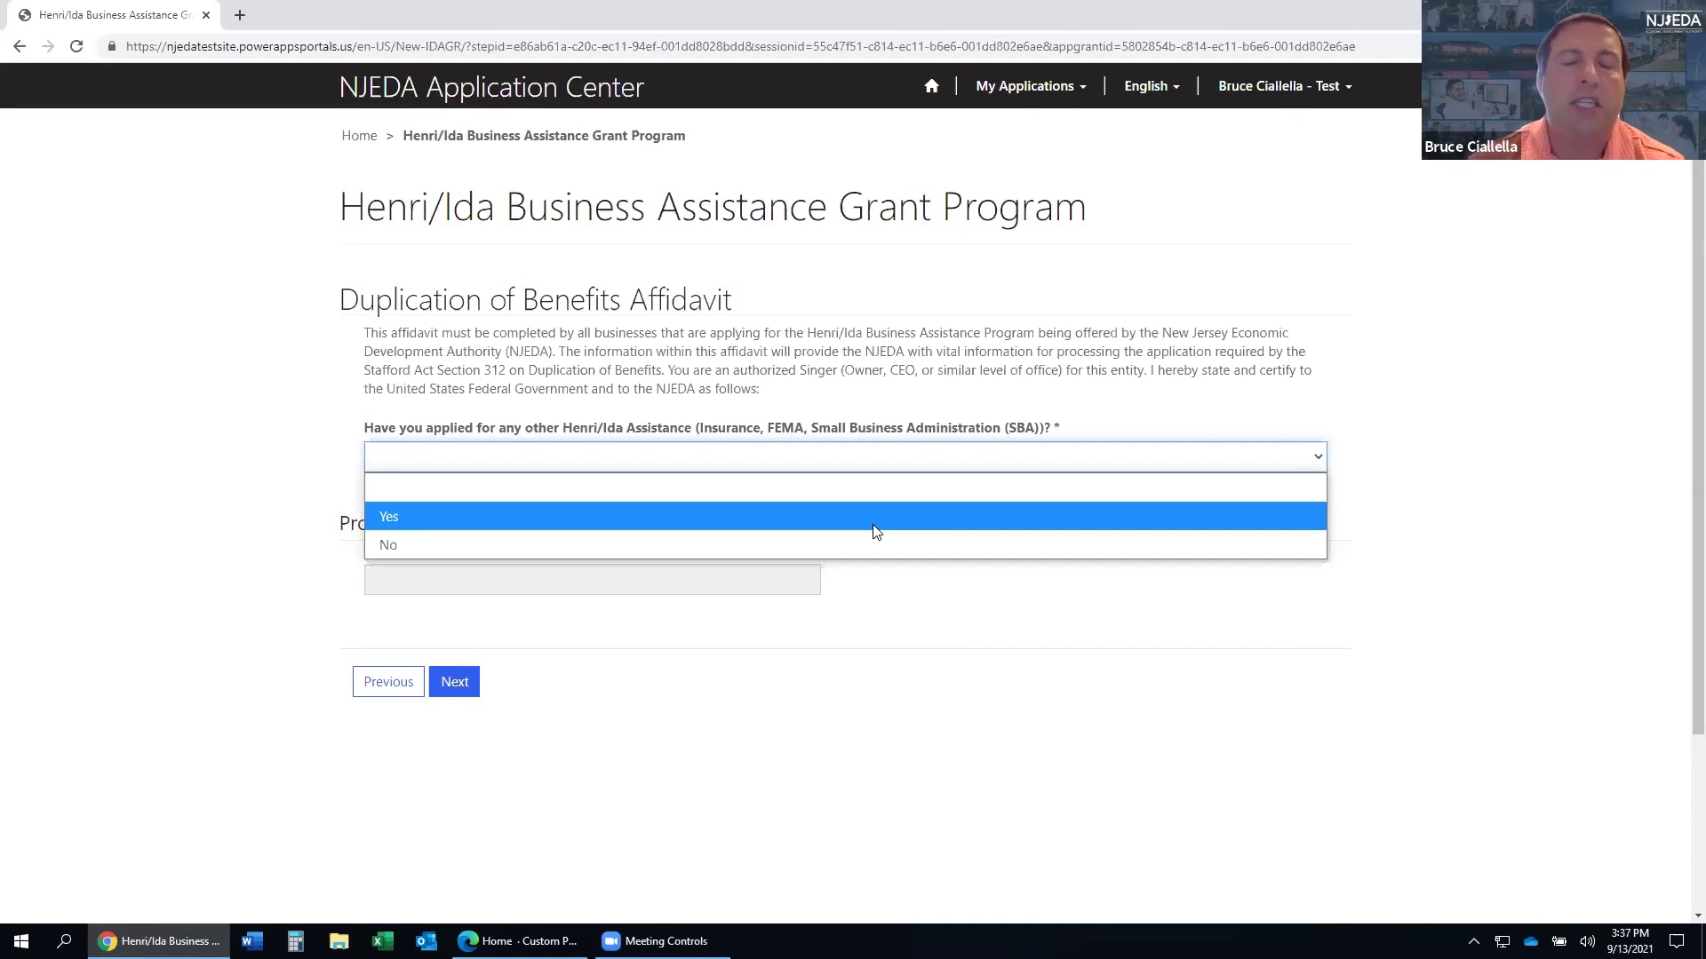
left_click(849, 518)
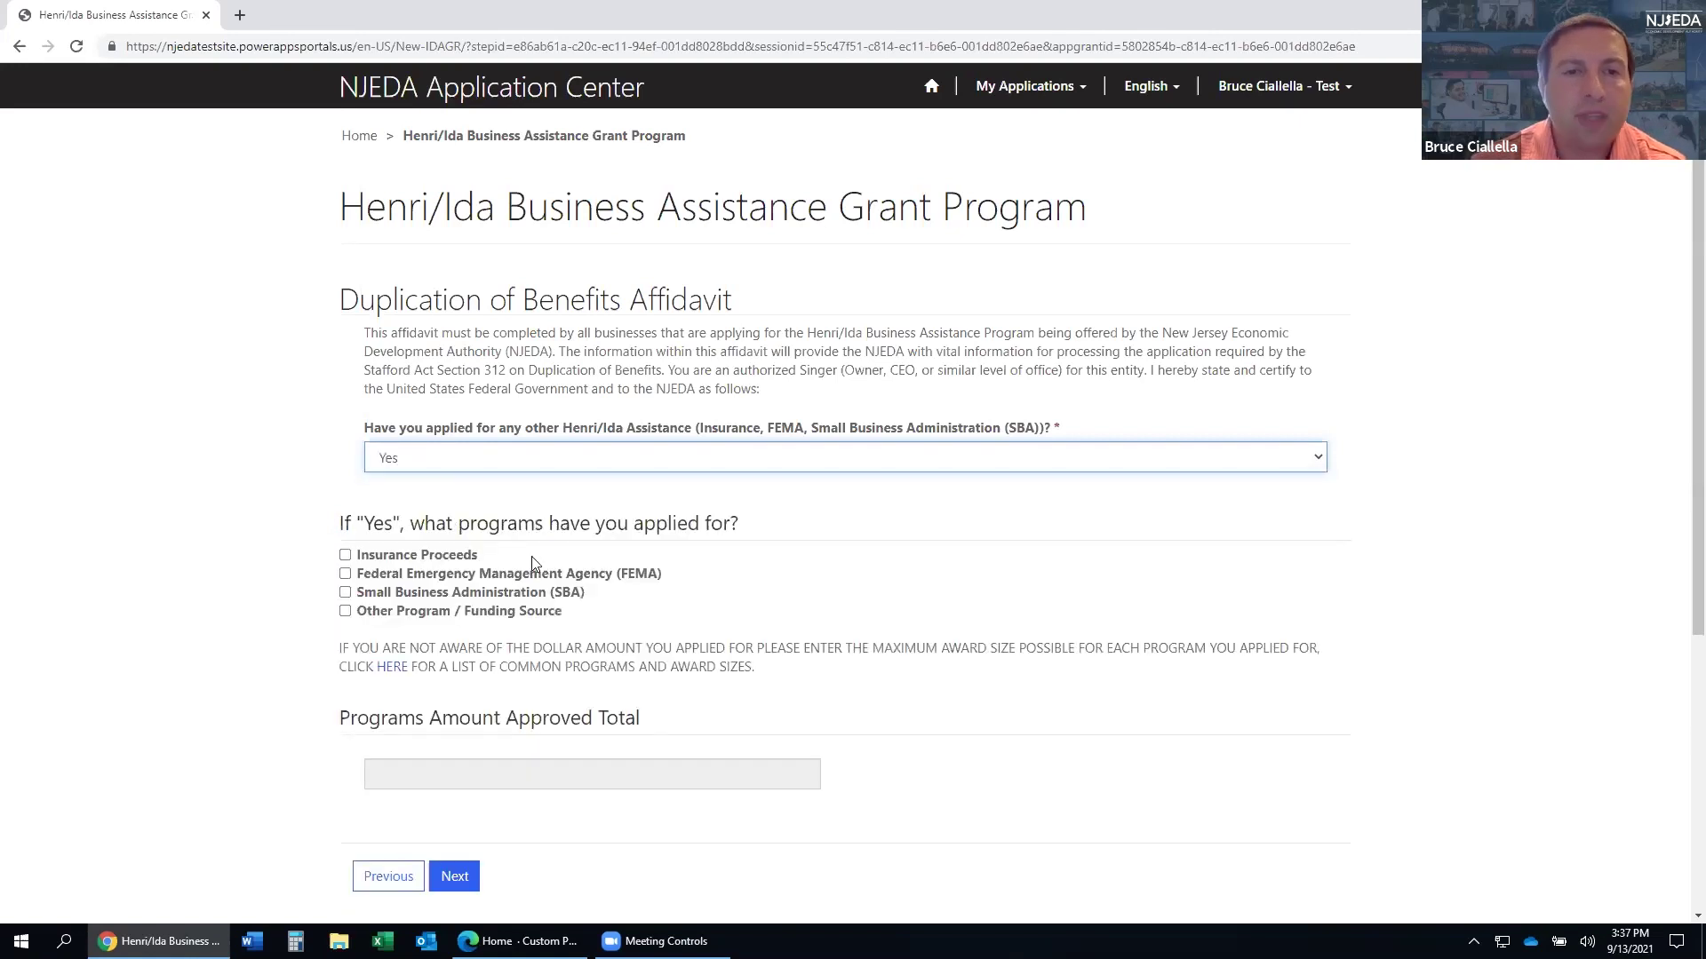
left_click(346, 555)
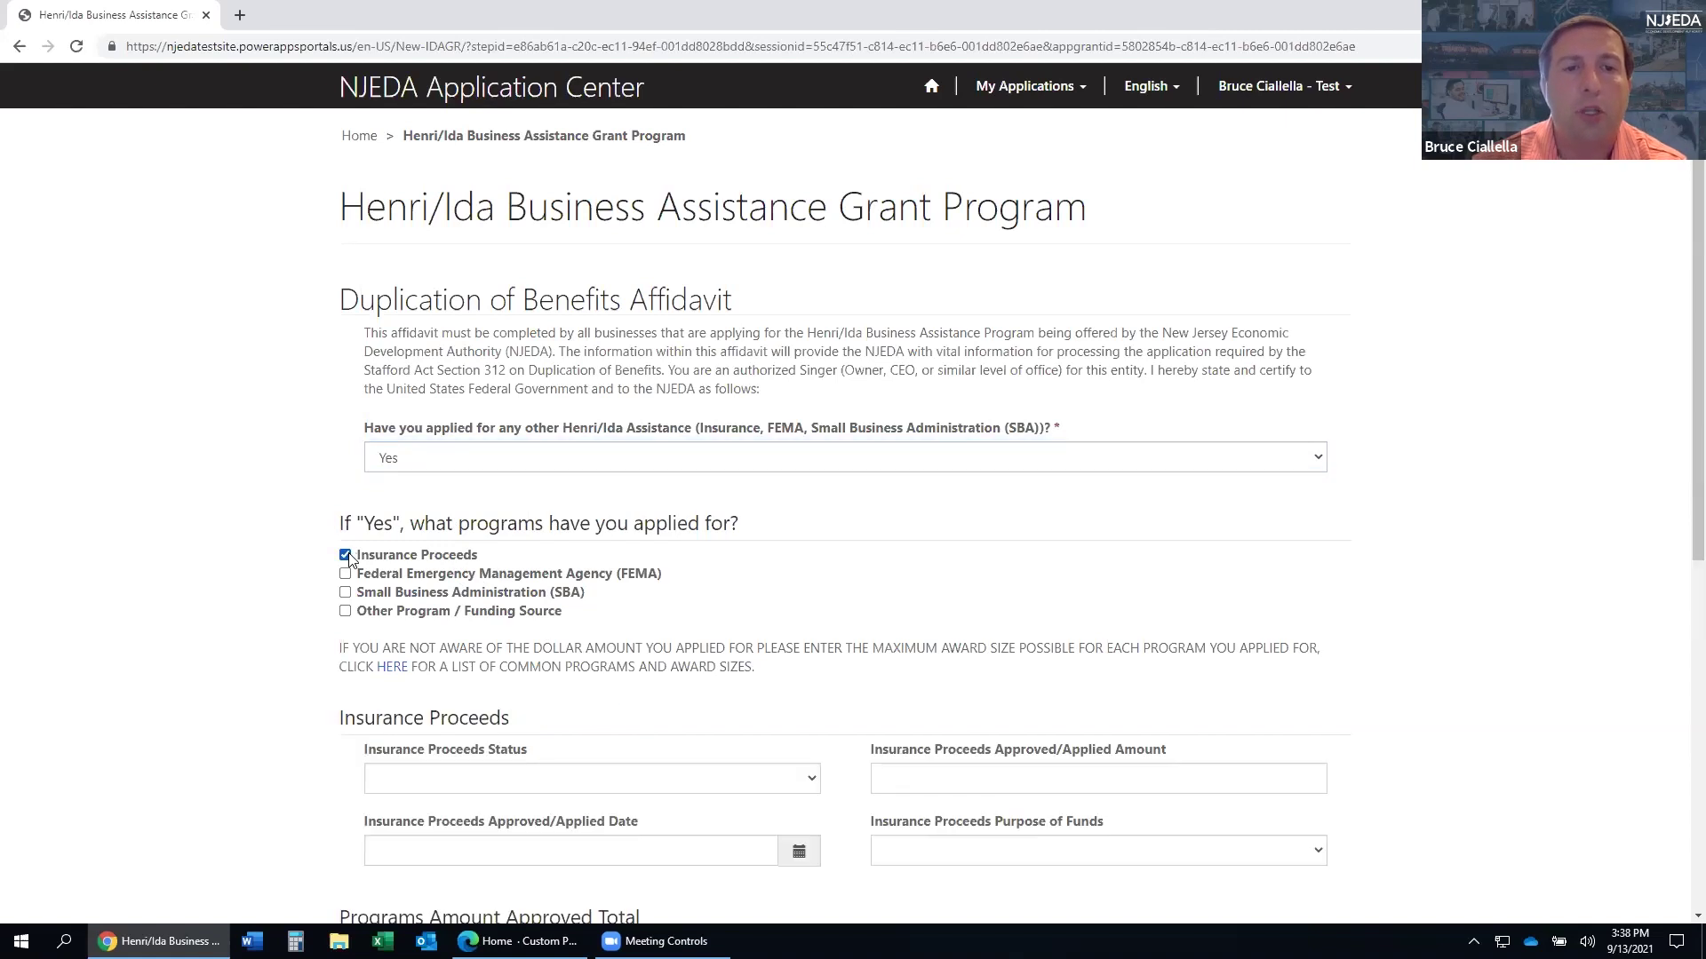
scroll(399, 618, "down", 2)
left_click(481, 609)
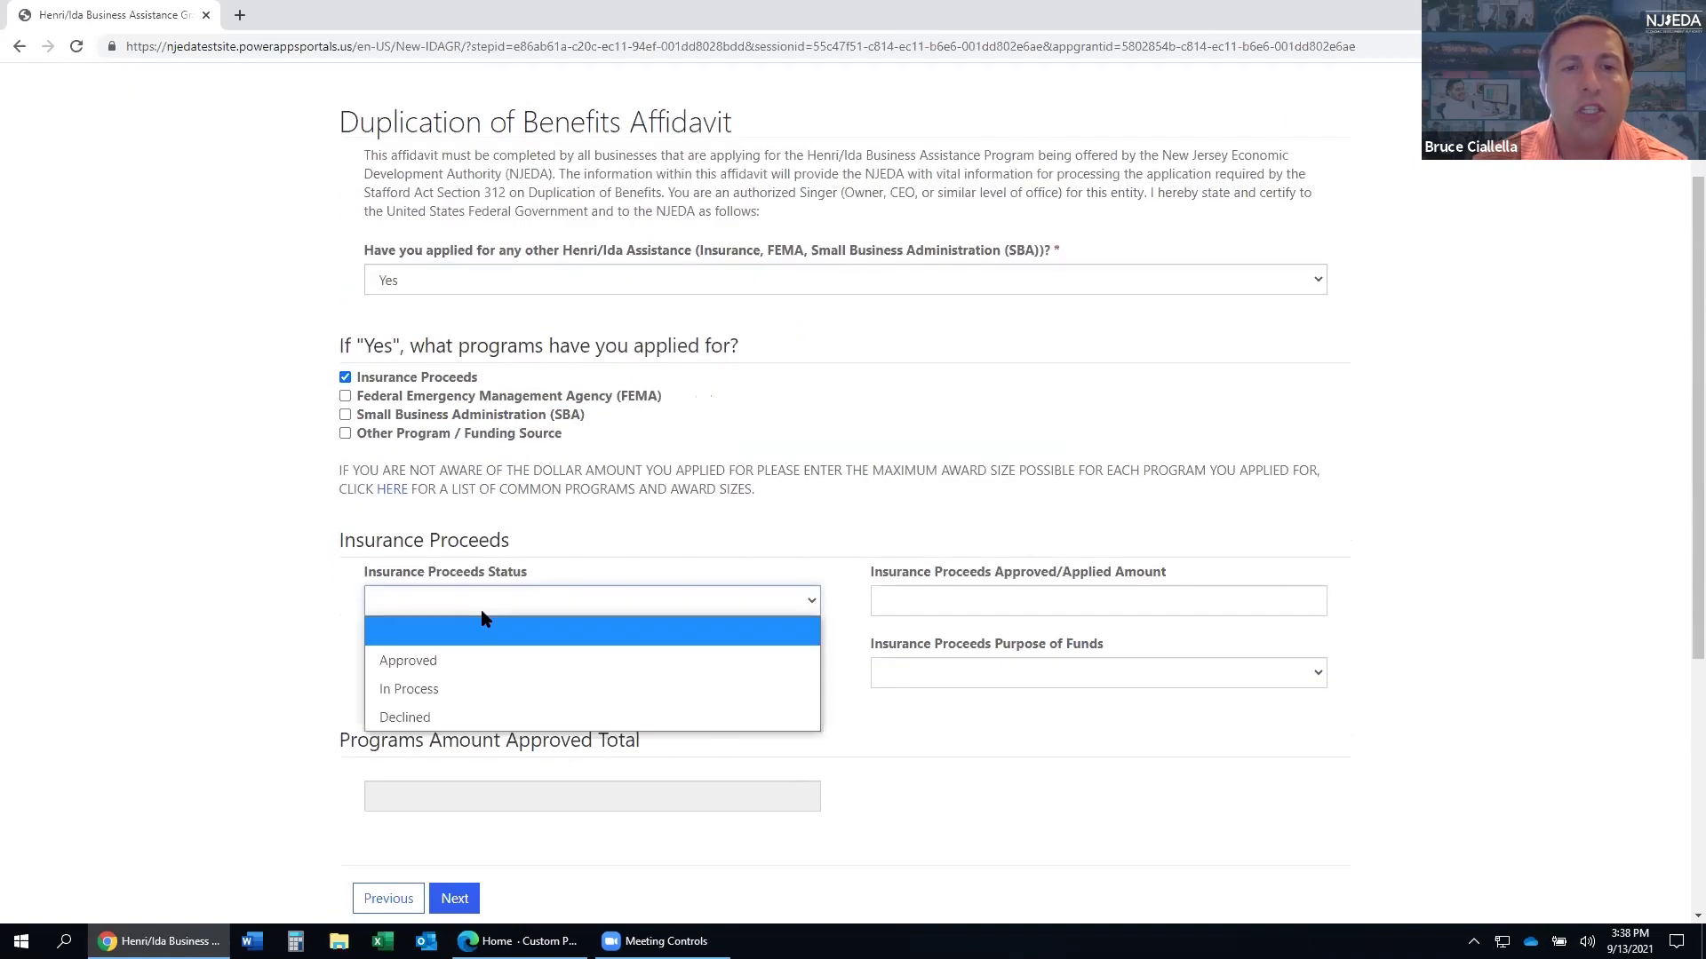
left_click(474, 690)
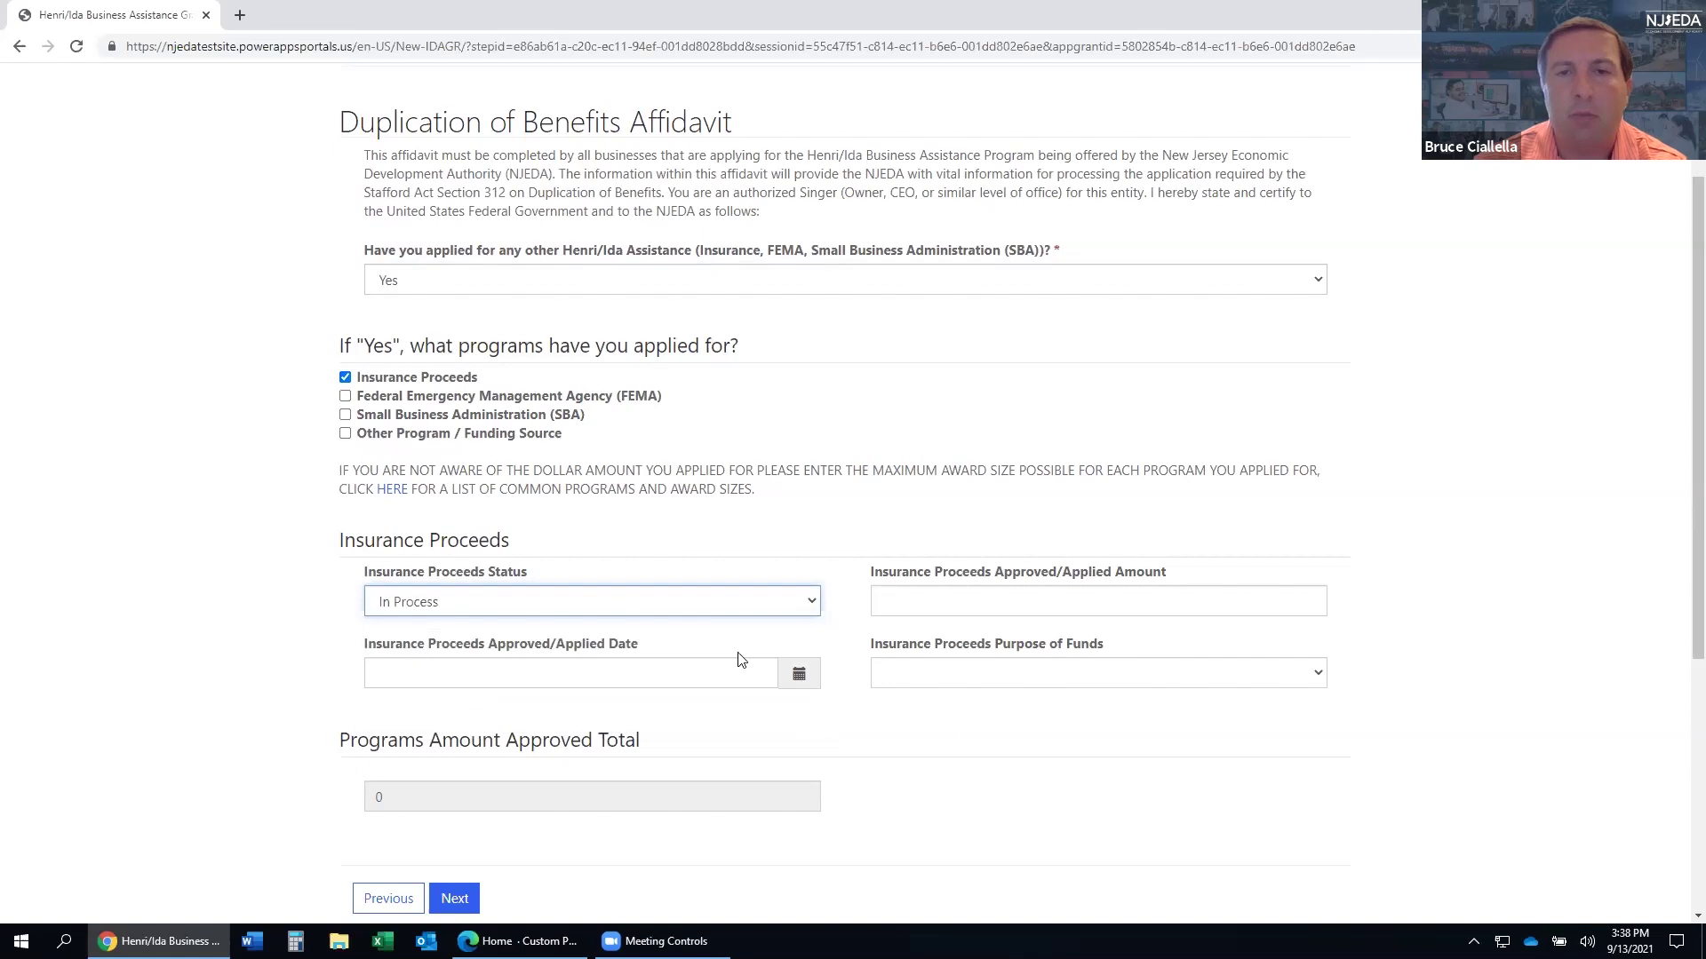
left_click(1006, 595)
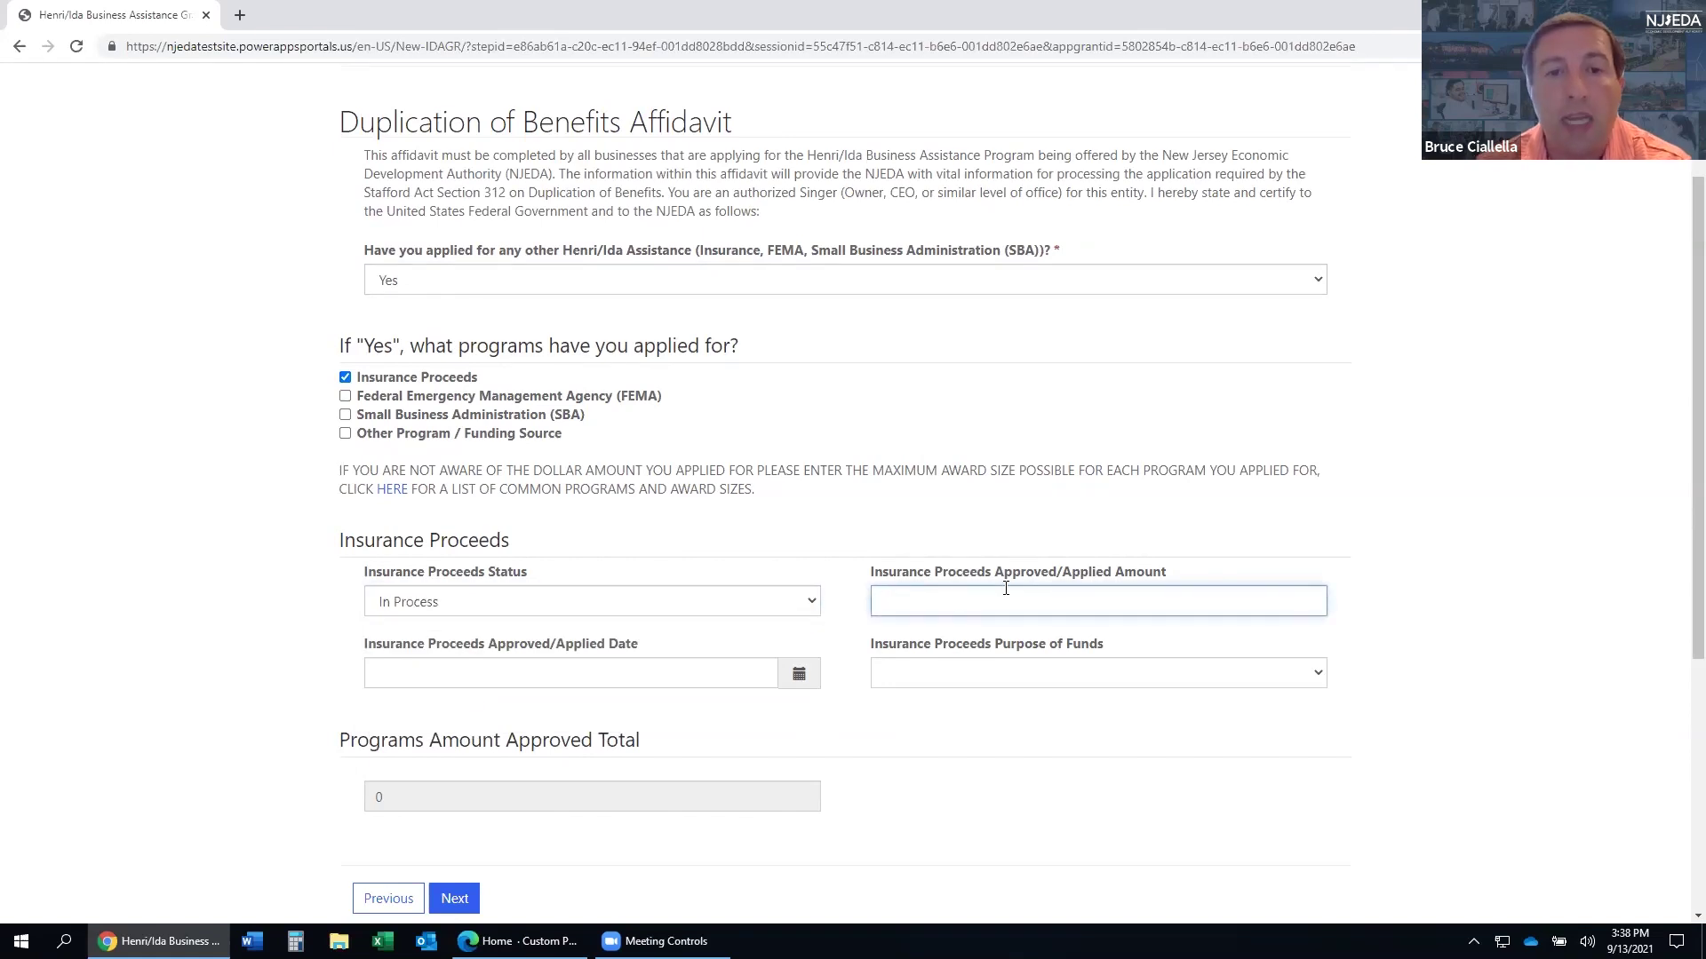
type("500000")
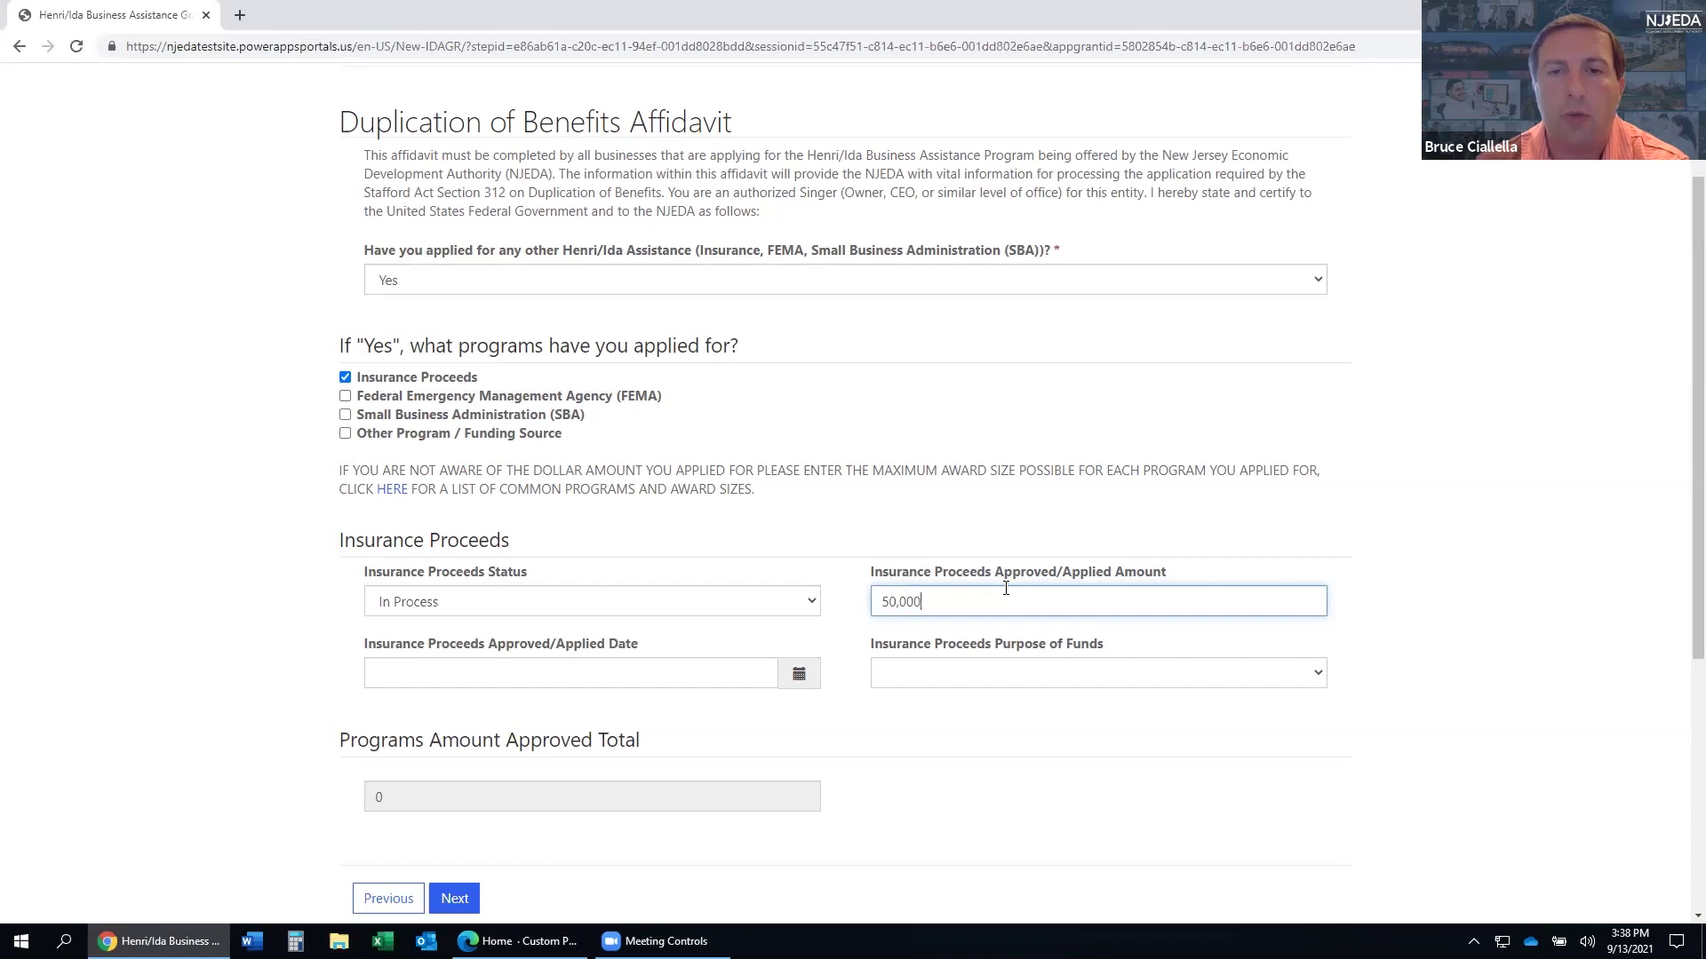
- Date the insurance proceeds 9/9/2021 with purpose Other, then answer Designations 'I Do Not Wish to Identify'
left_click(798, 673)
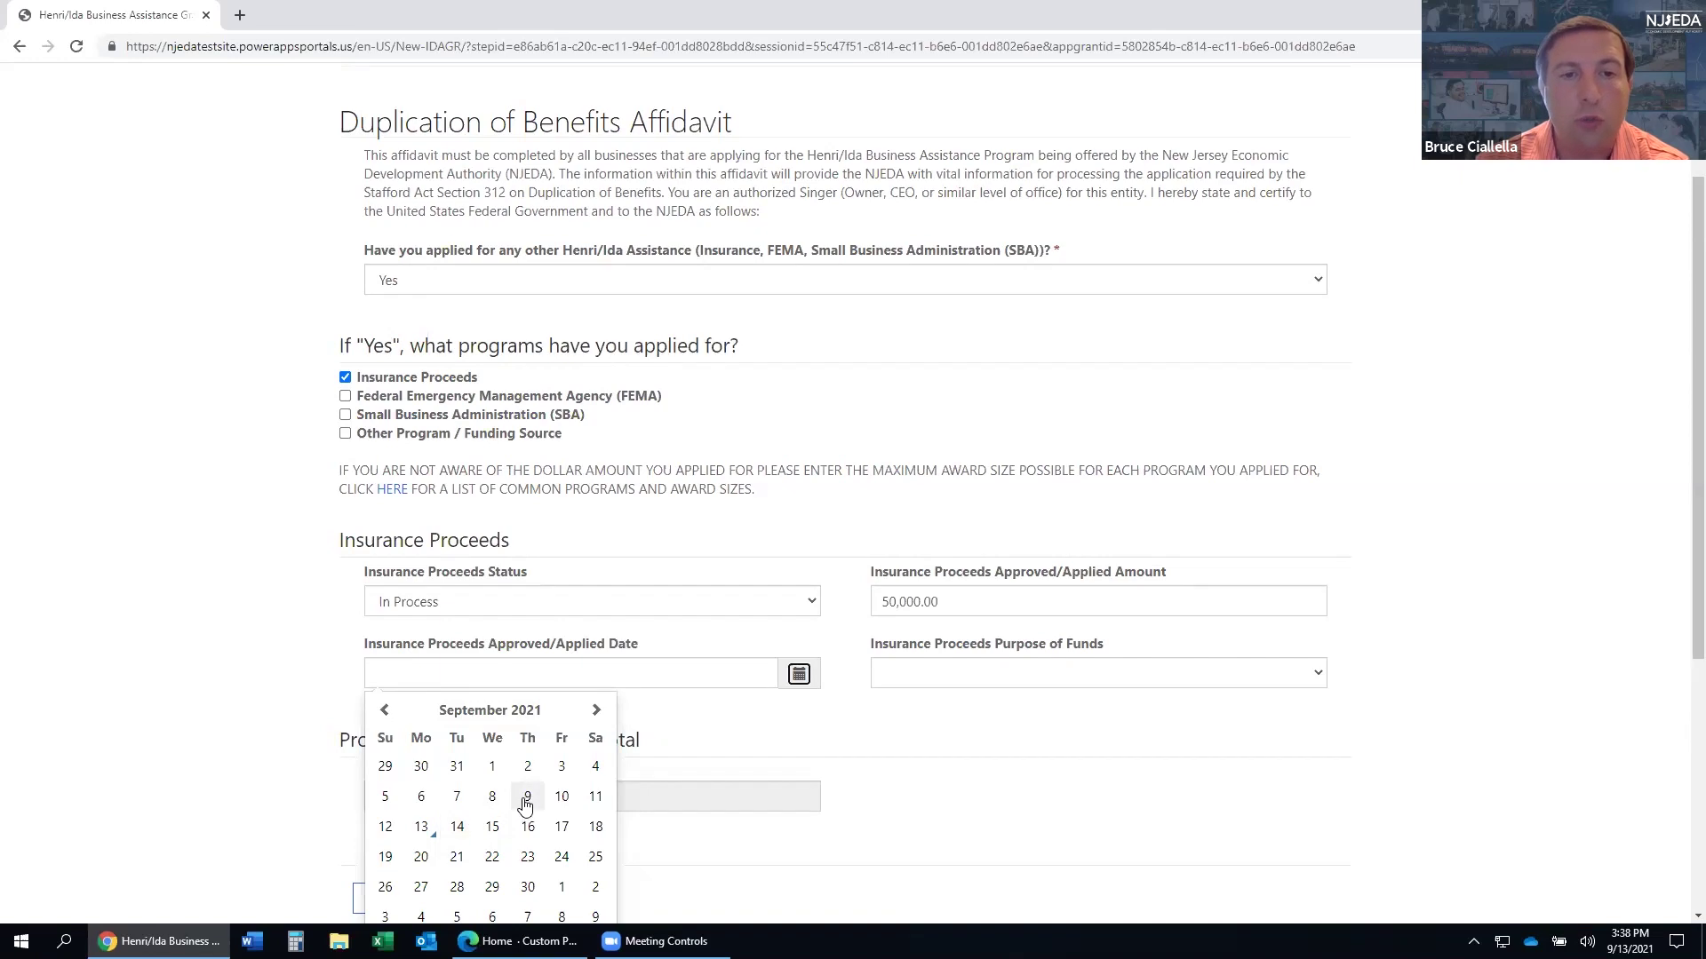
left_click(527, 798)
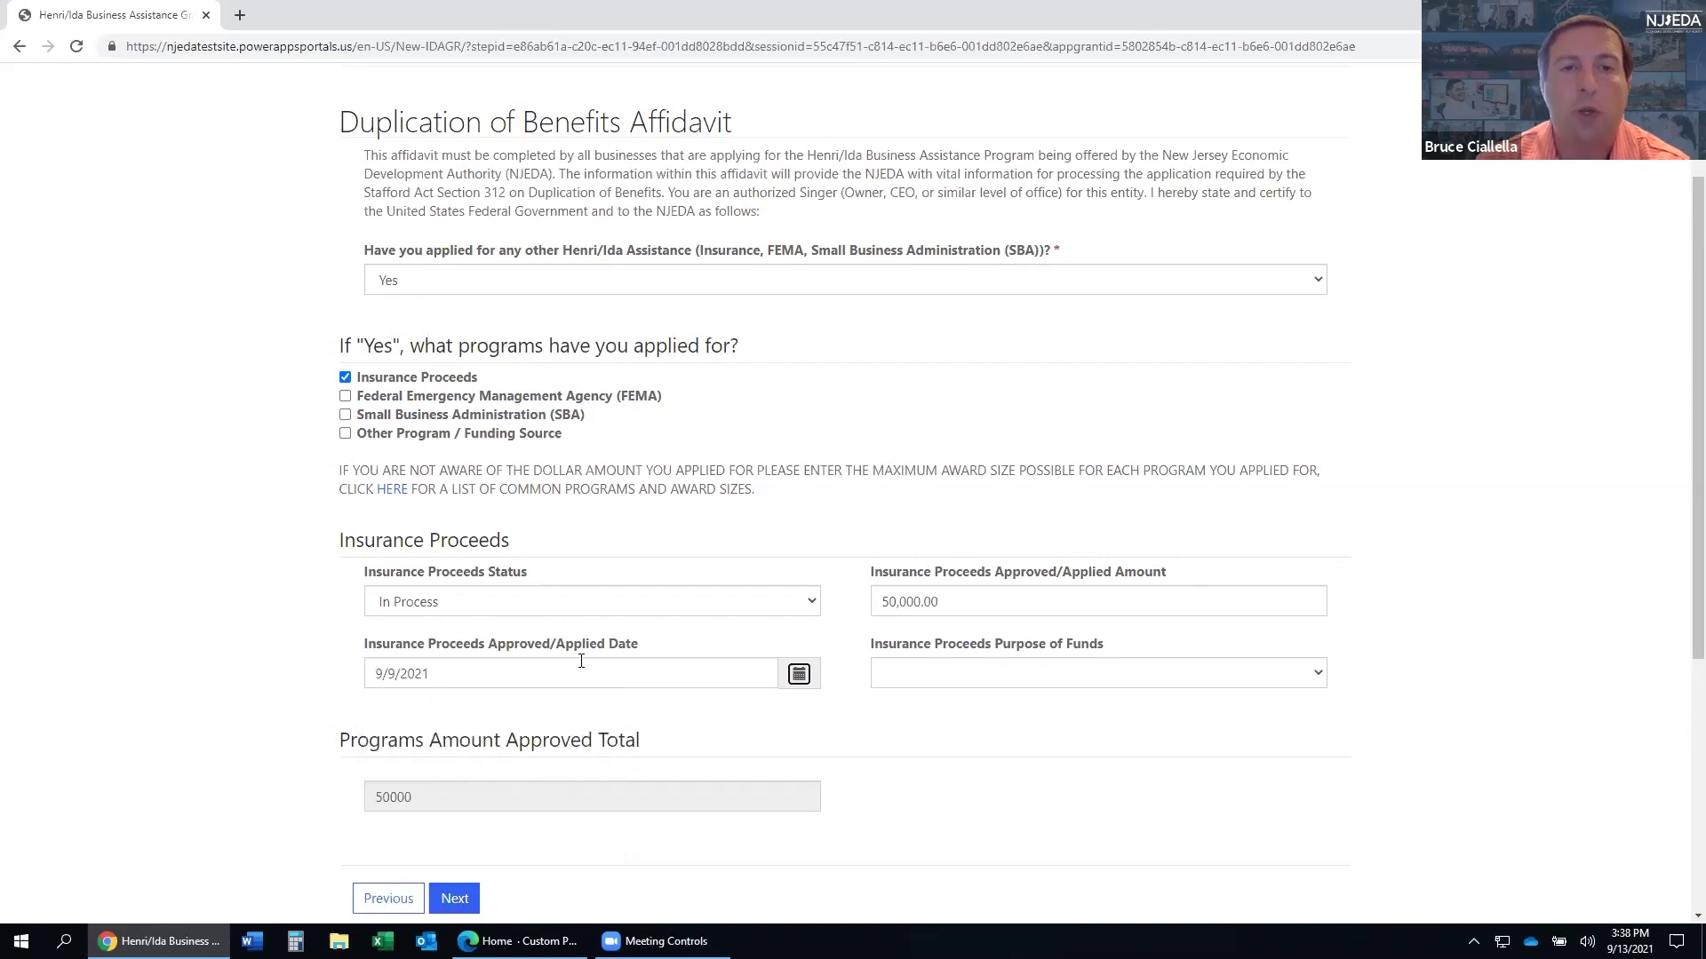
left_click(992, 684)
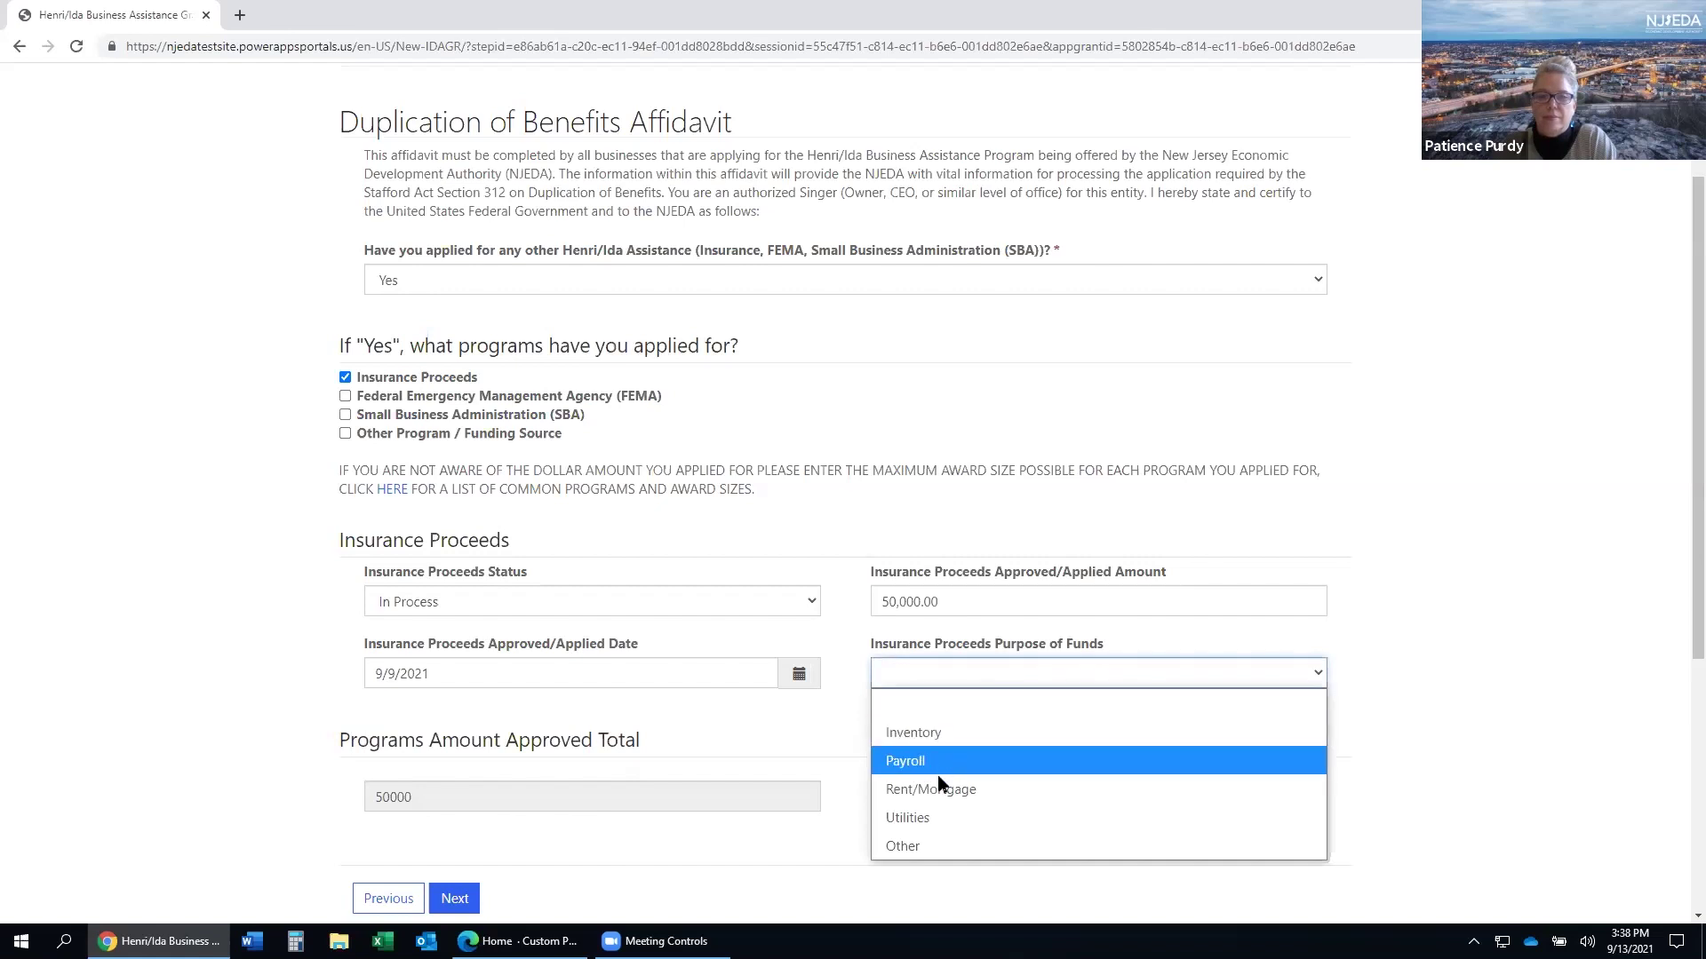
left_click(910, 845)
scroll(919, 796, "down", 1)
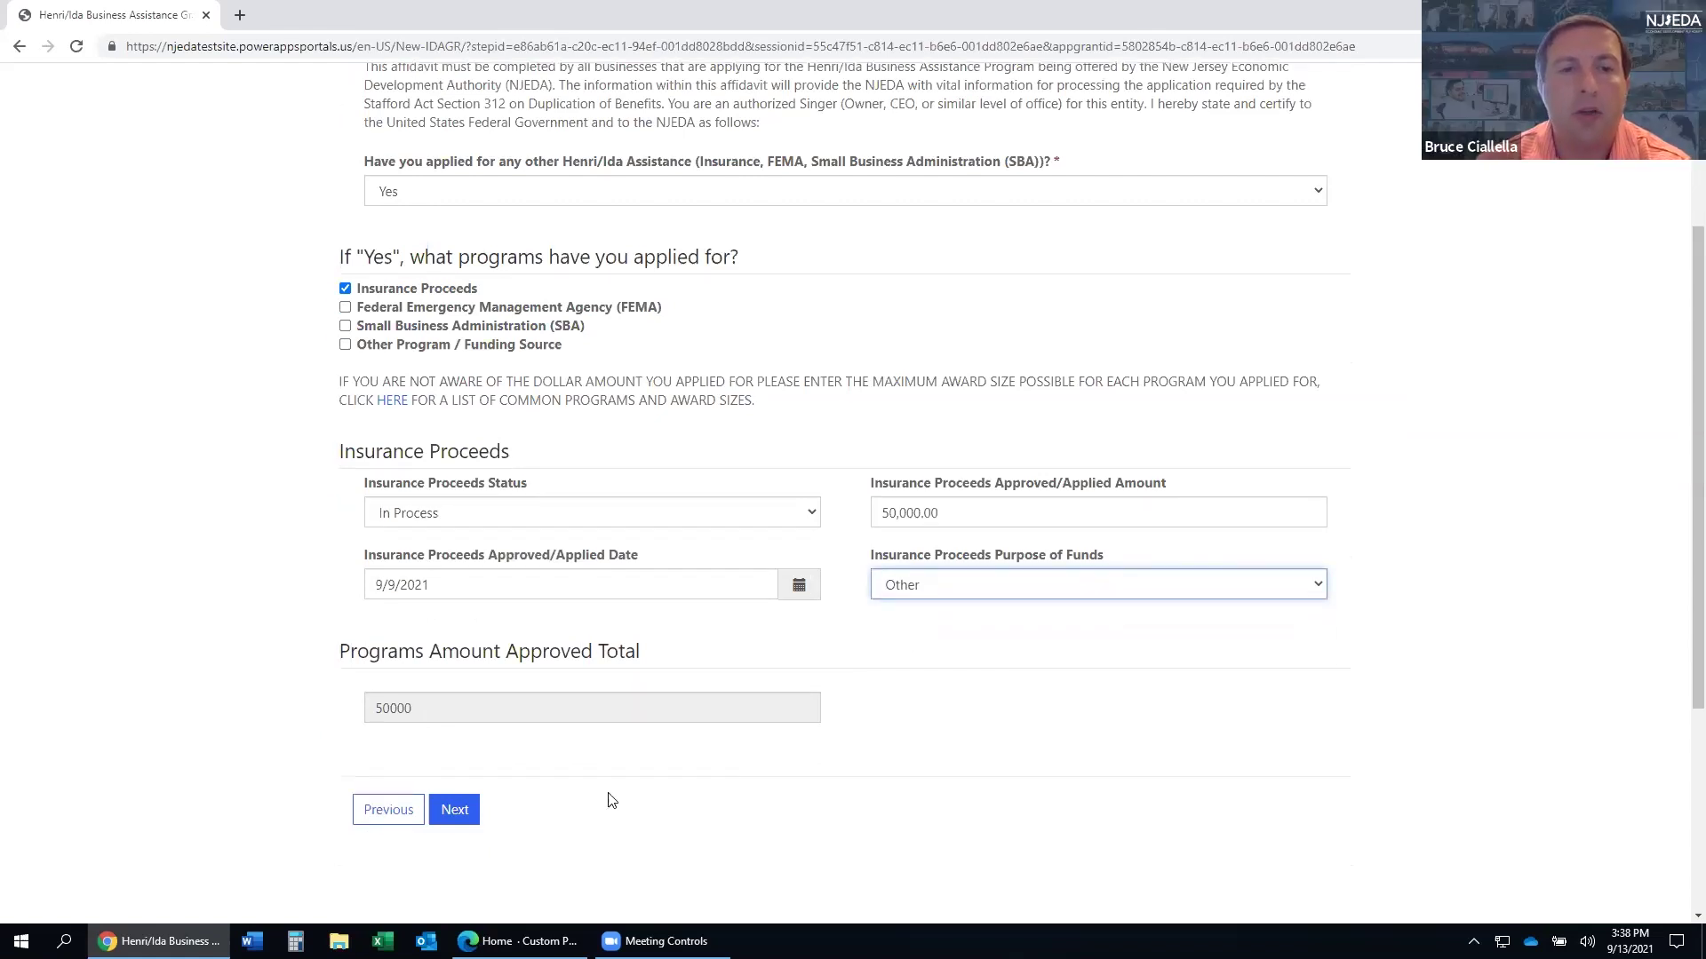
left_click(457, 806)
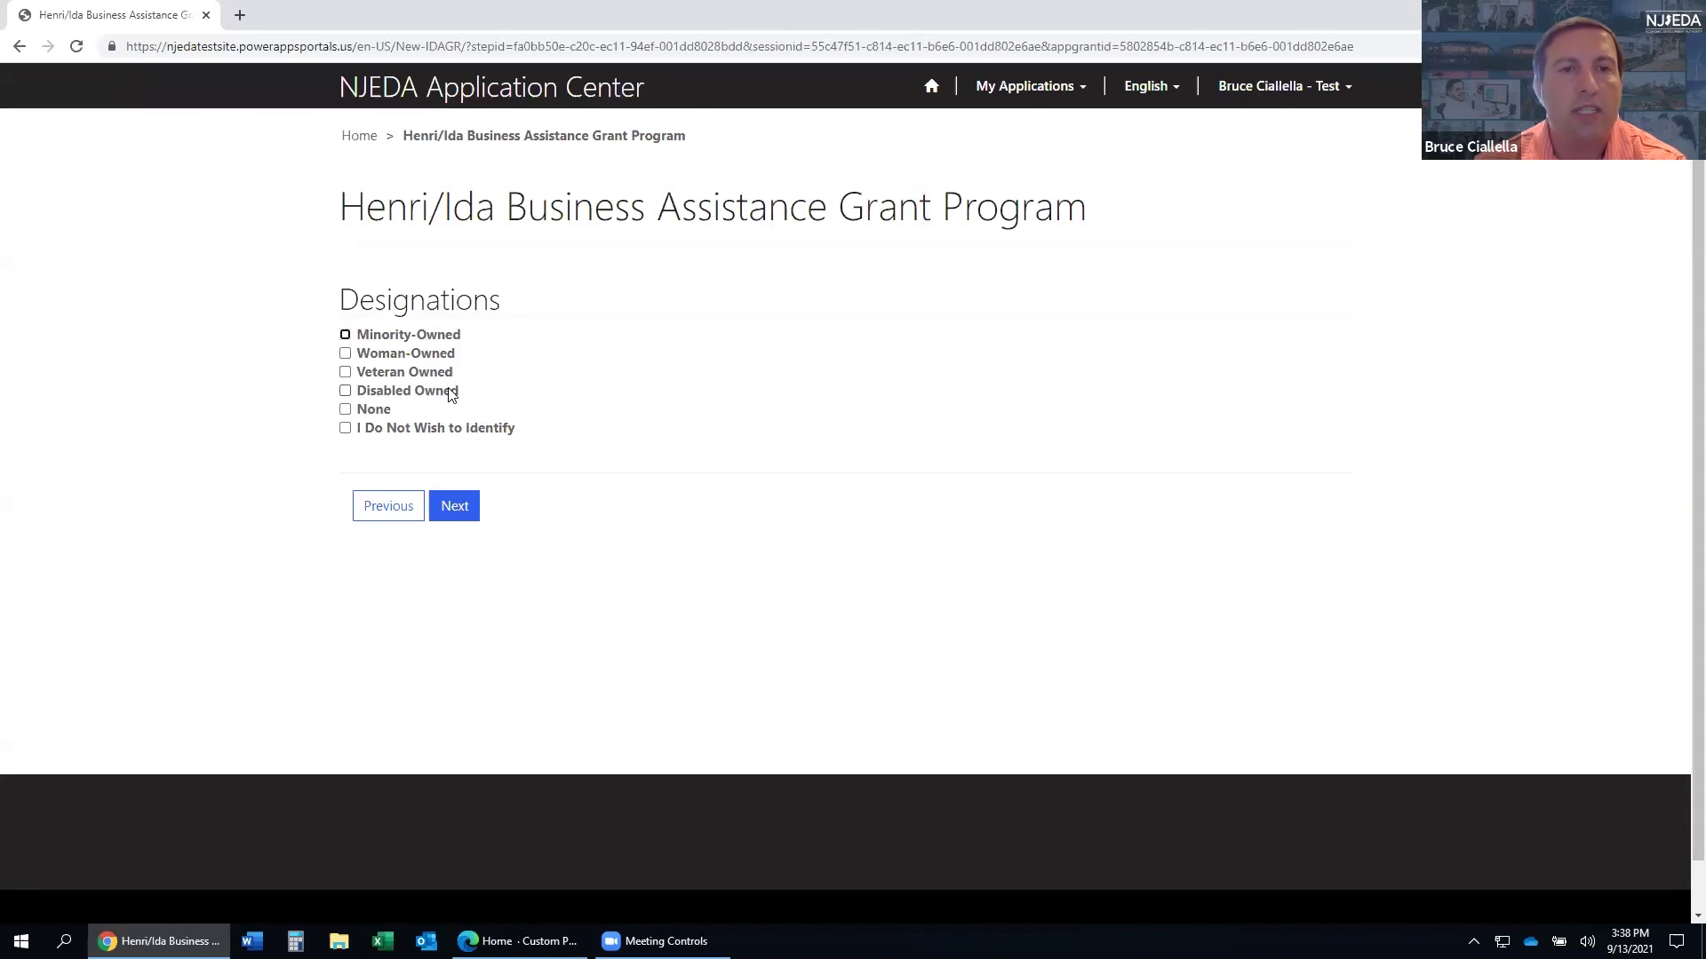
left_click(346, 430)
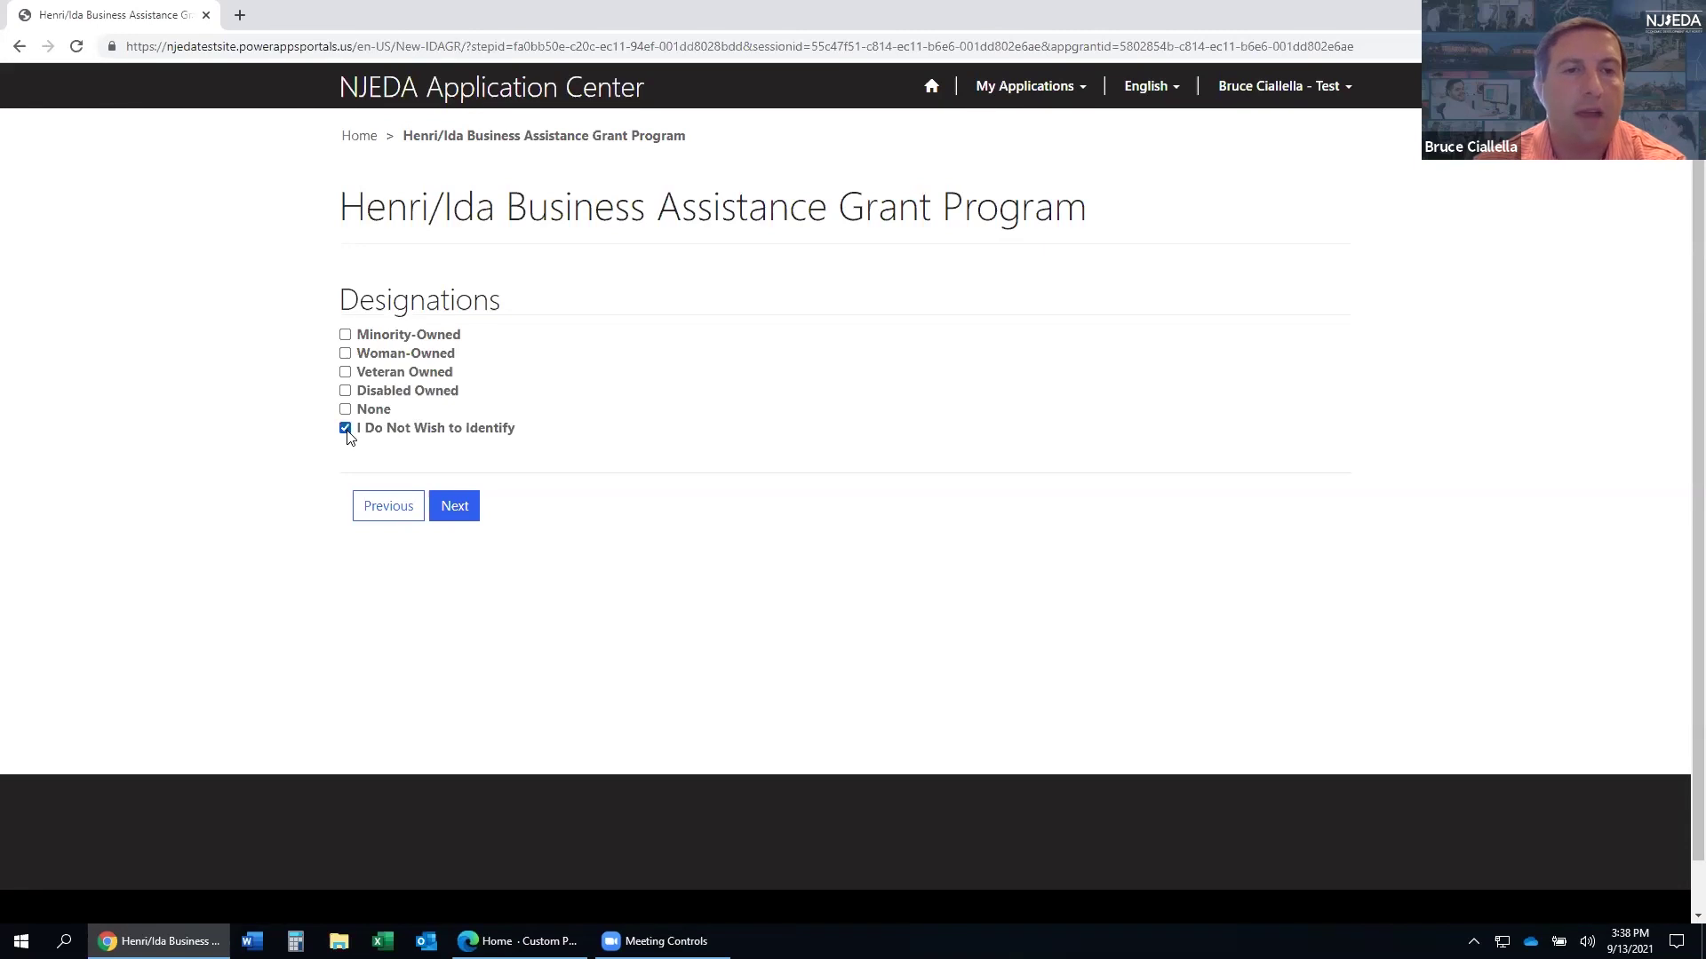
left_click(455, 503)
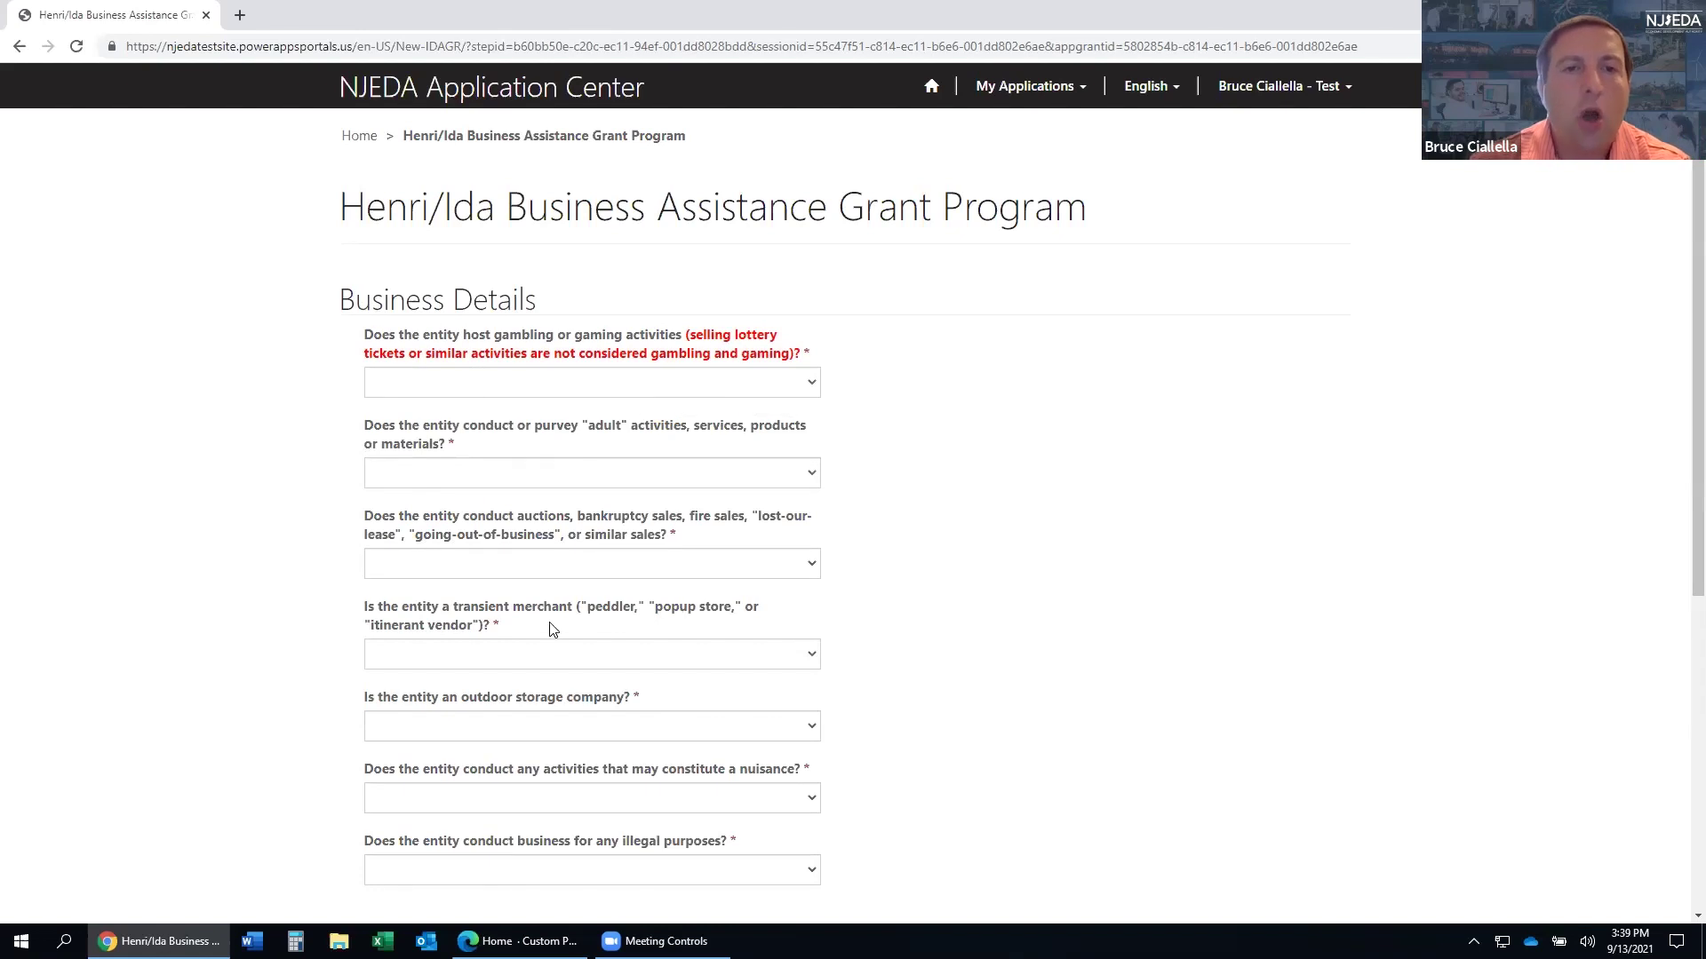
- Answer No to the gambling, adult activities and auctions questions
scroll(604, 609, "down", 1)
scroll(583, 605, "up", 1)
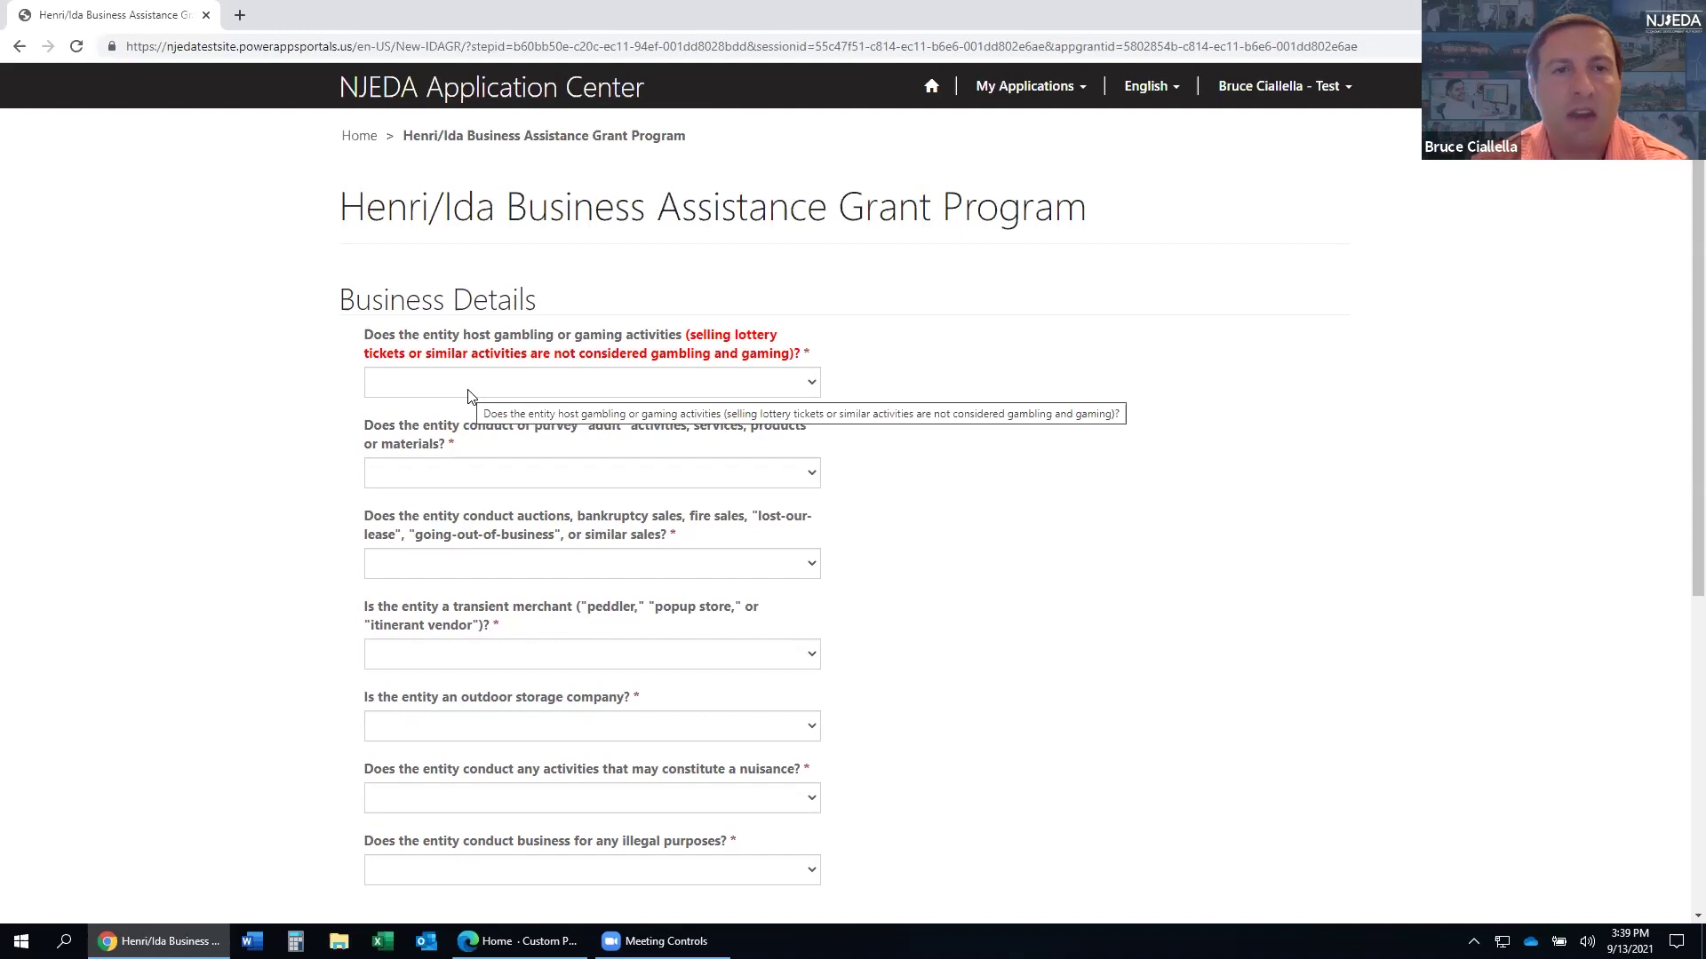
left_click(597, 383)
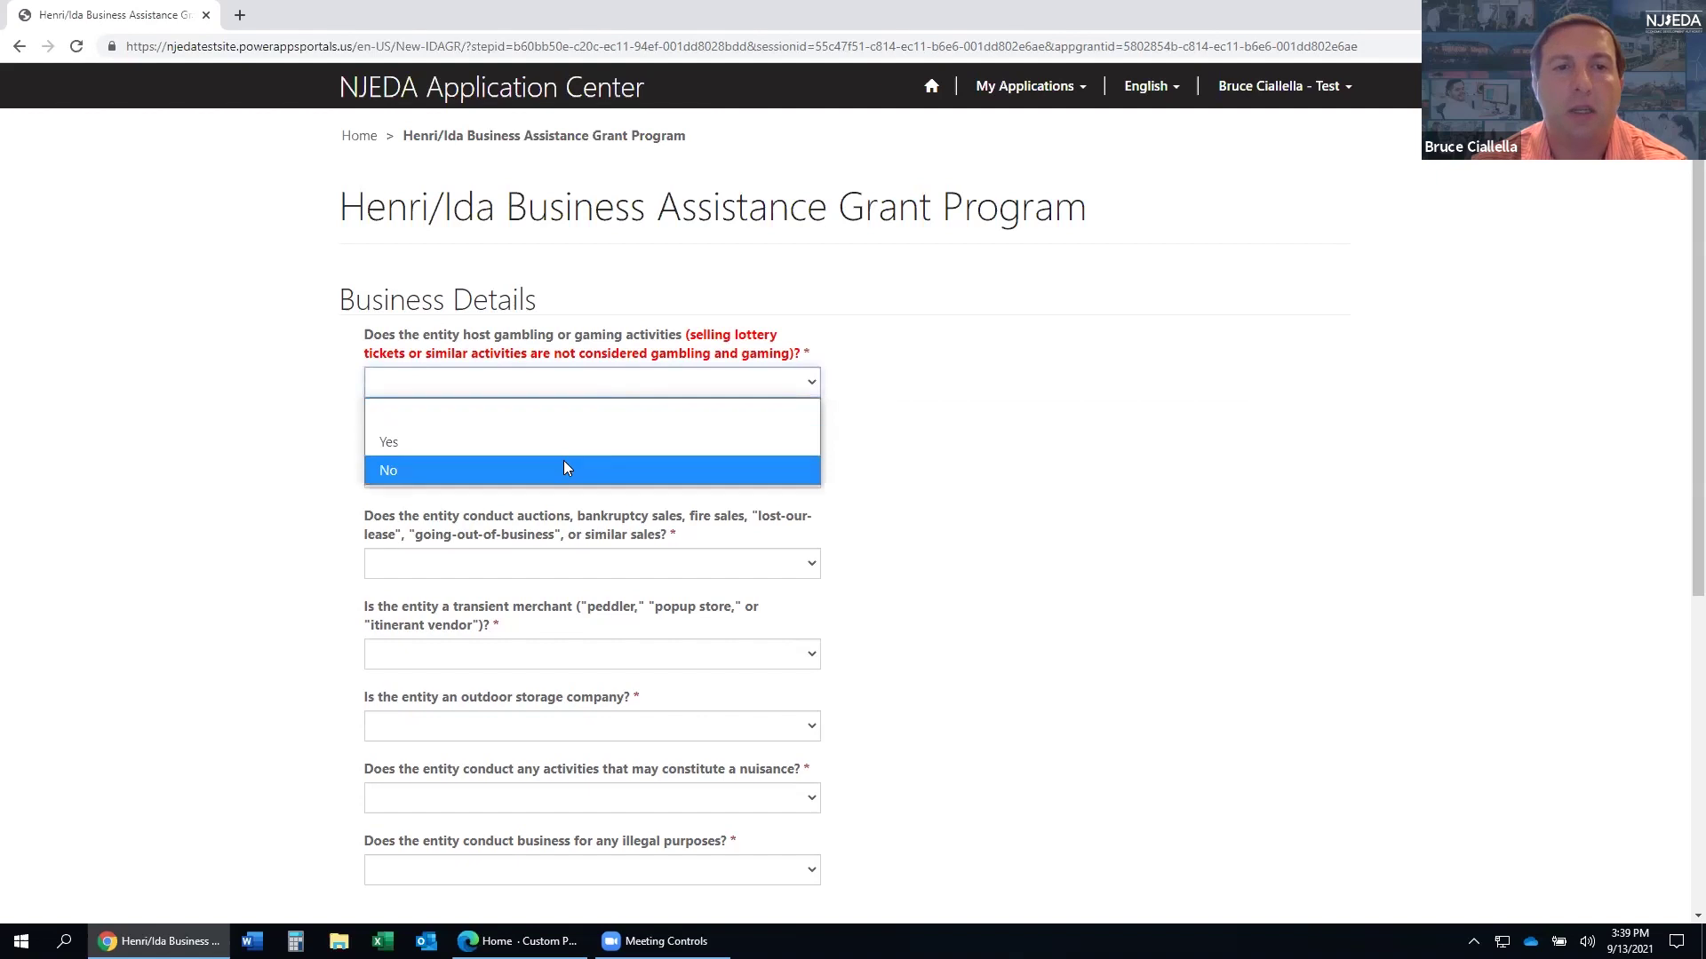
left_click(563, 470)
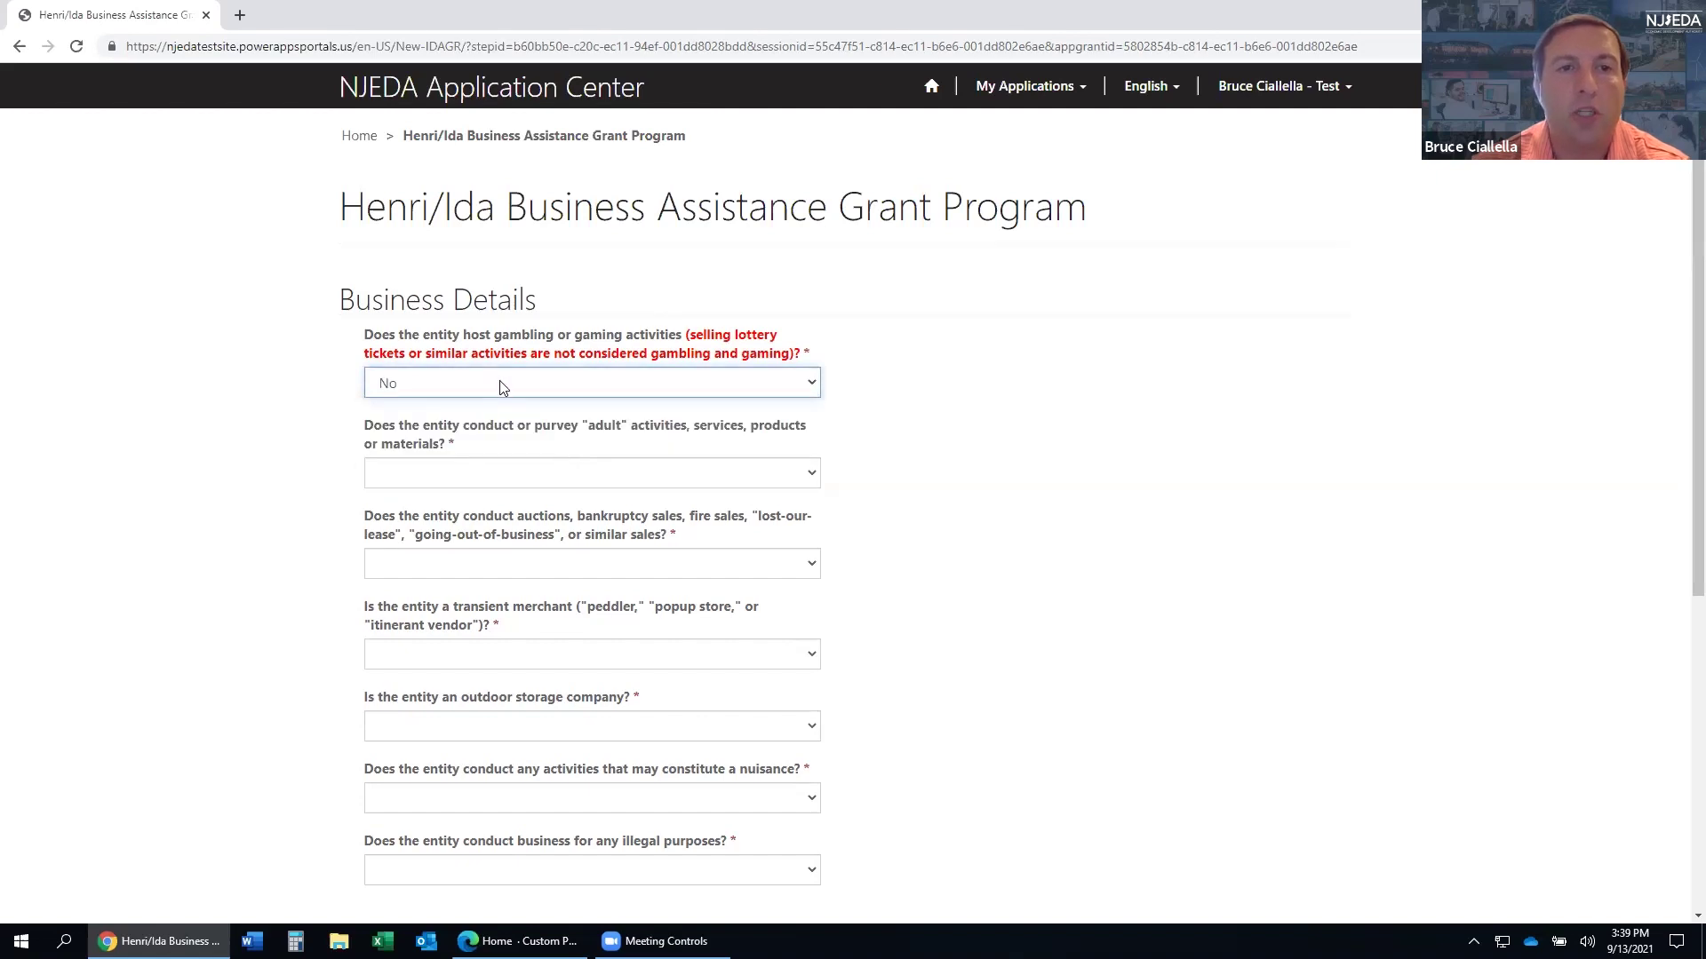
scroll(480, 382, "down", 1)
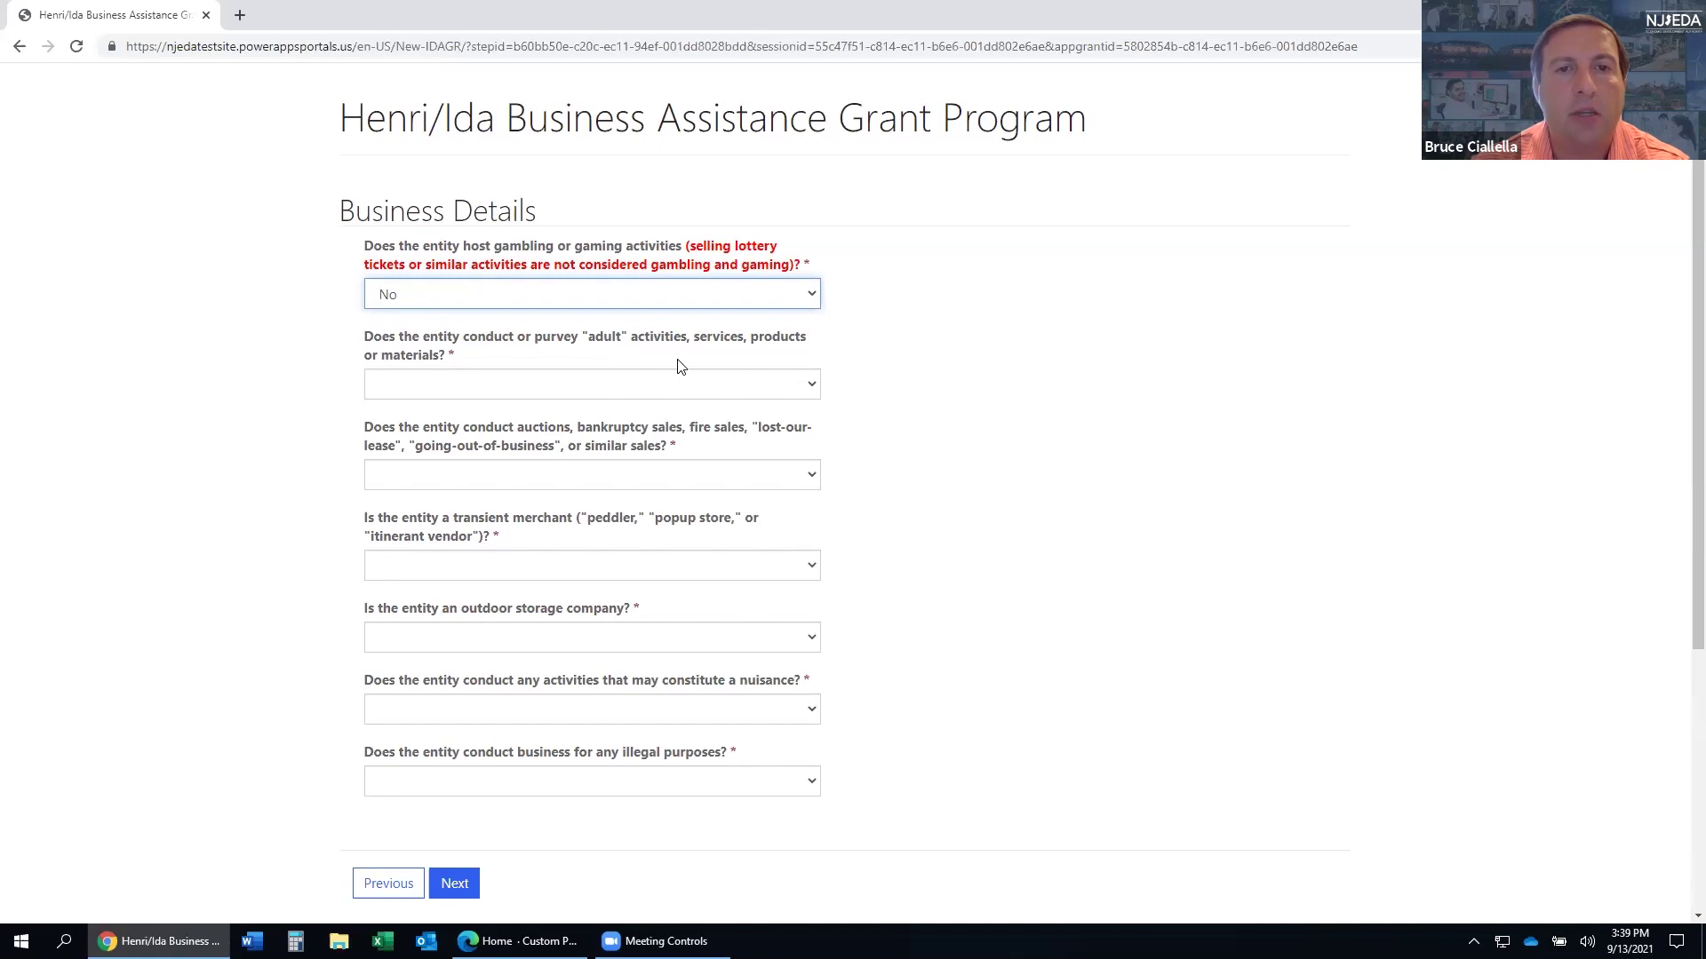
left_click(632, 391)
left_click(572, 469)
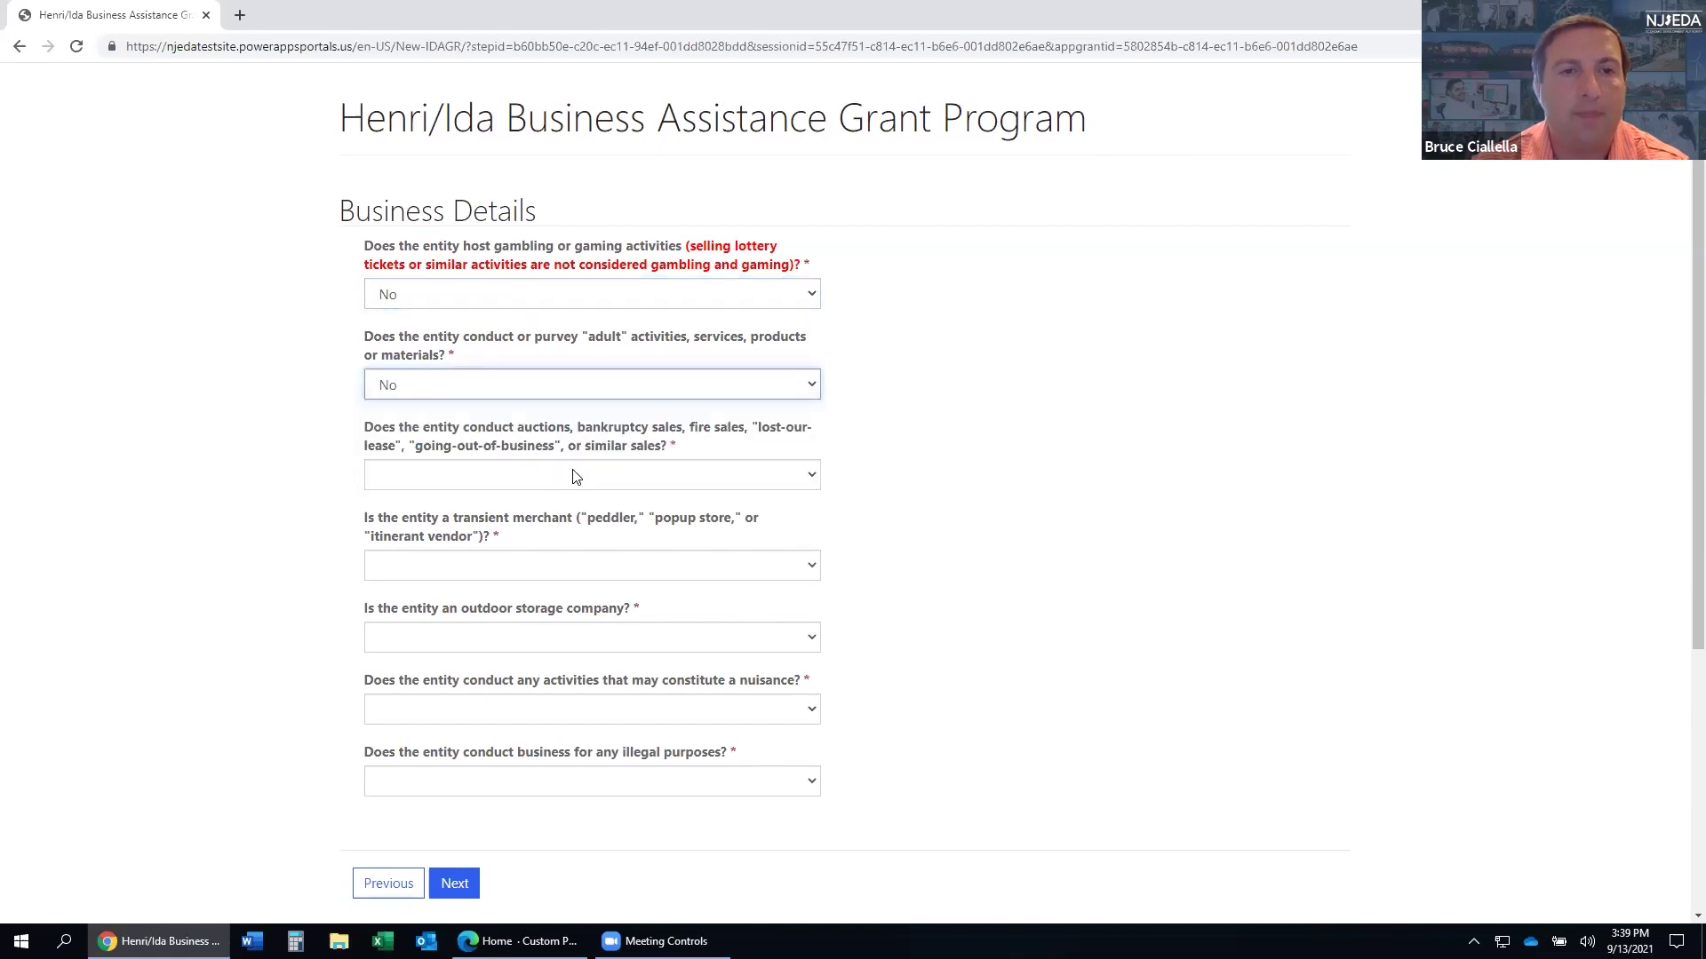
scroll(552, 409, "down", 1)
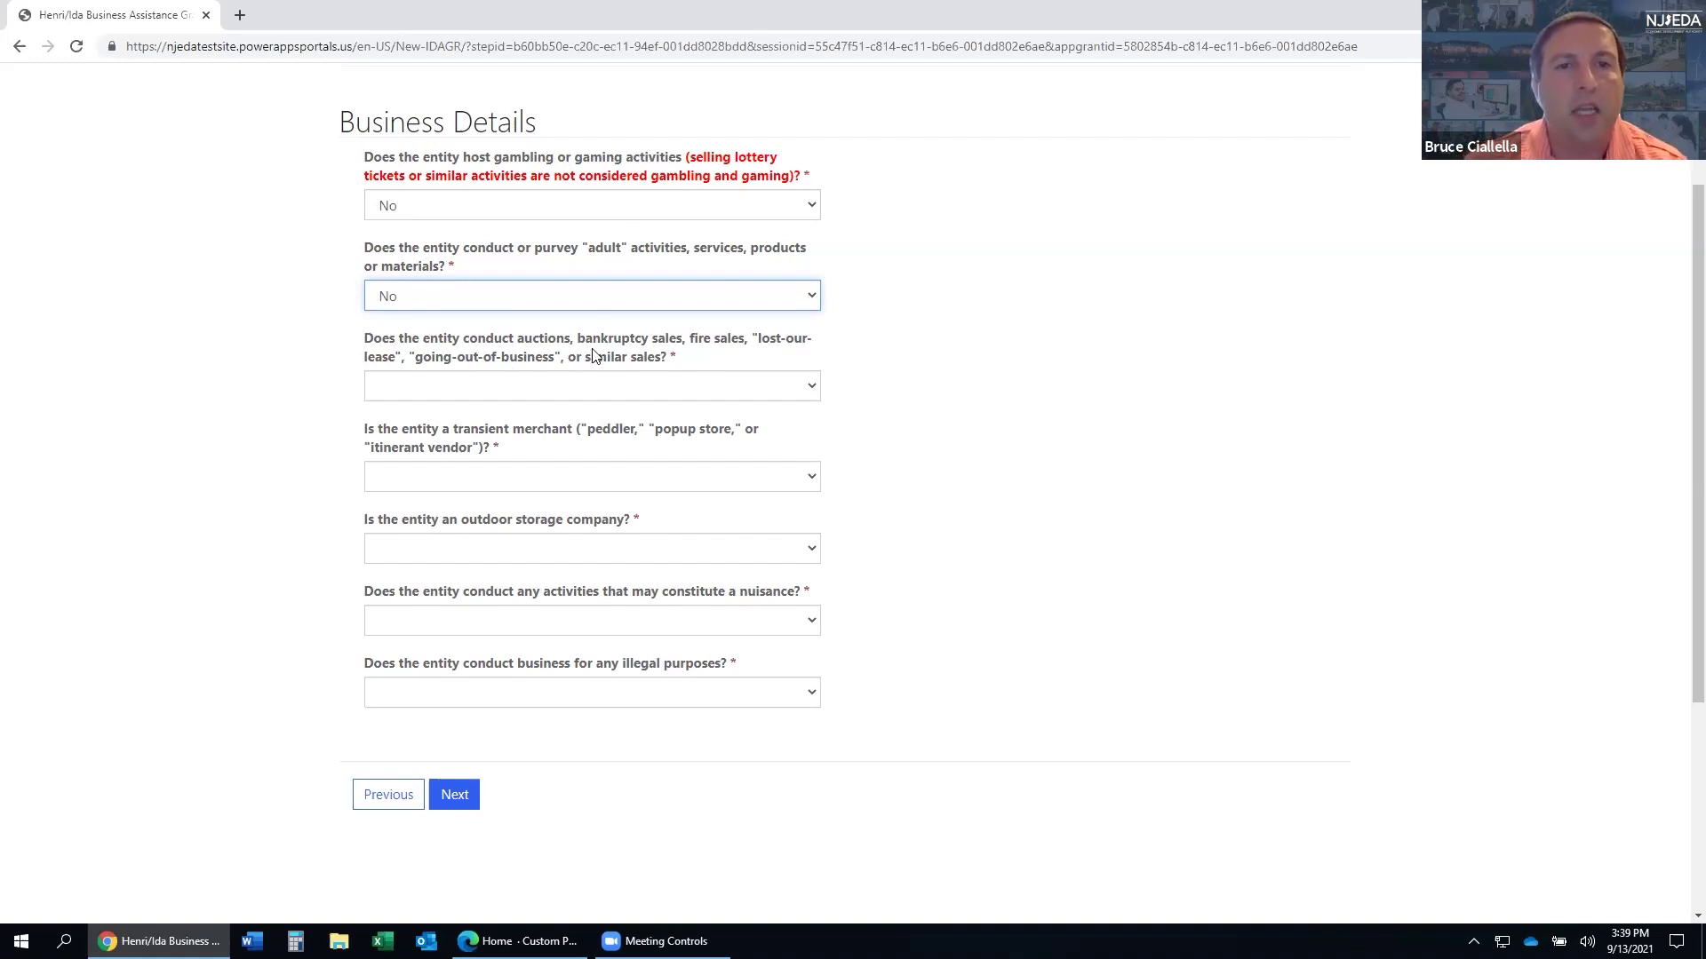
left_click(718, 391)
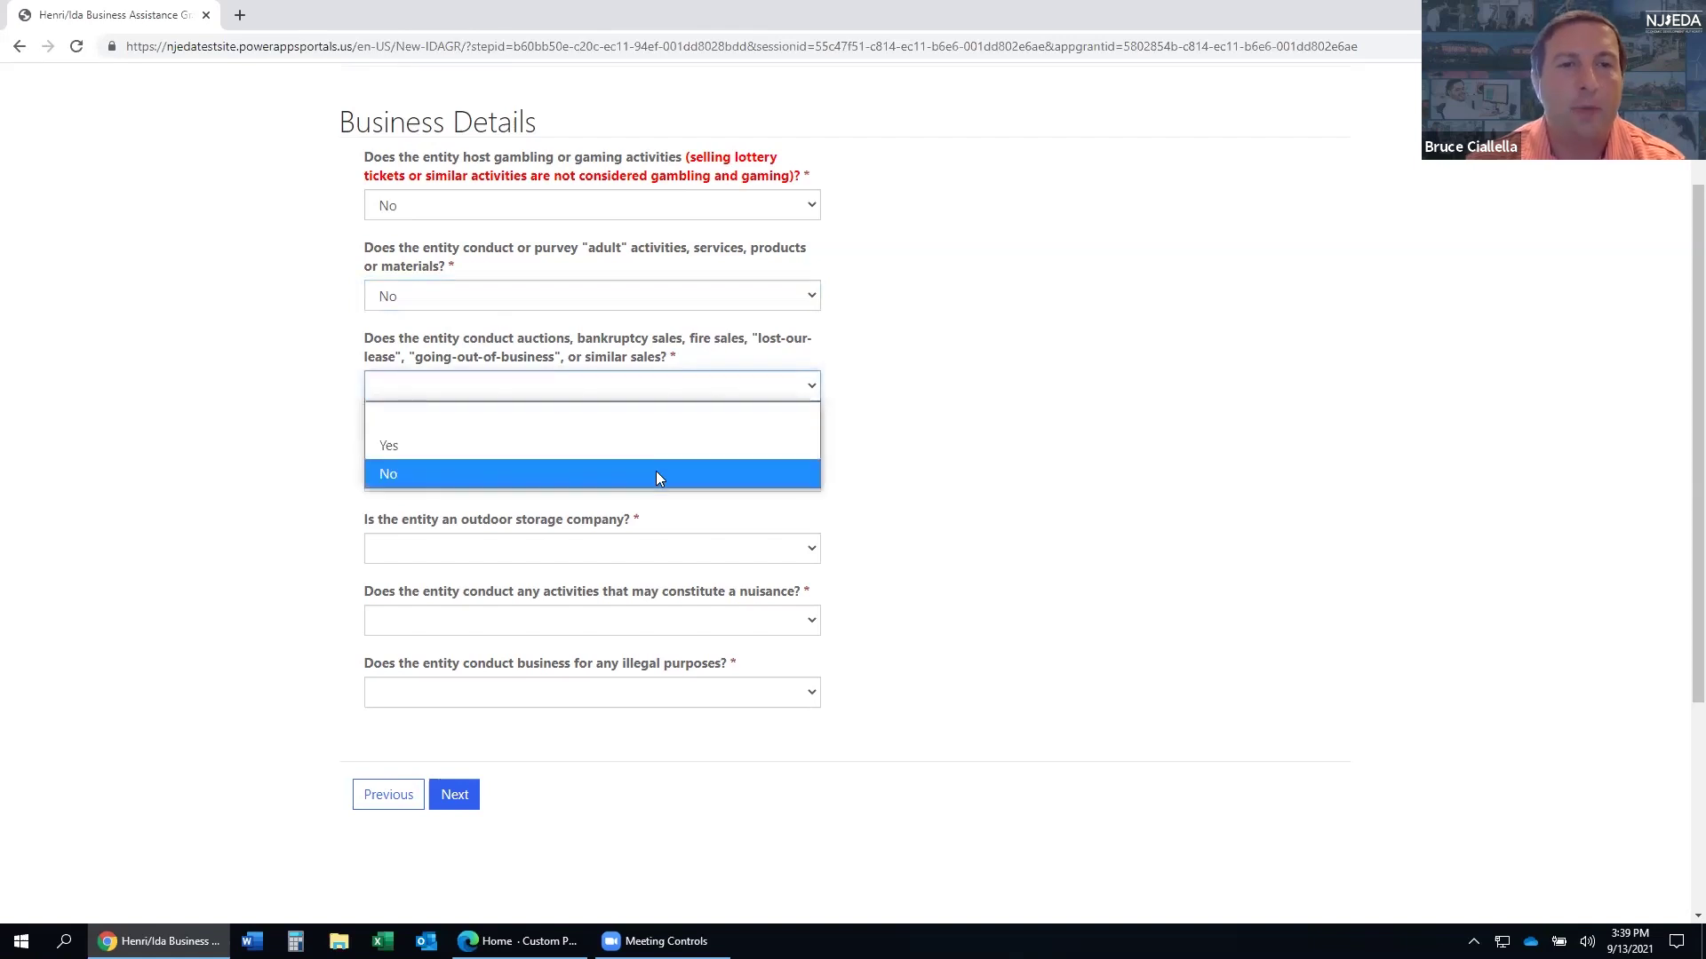
left_click(655, 471)
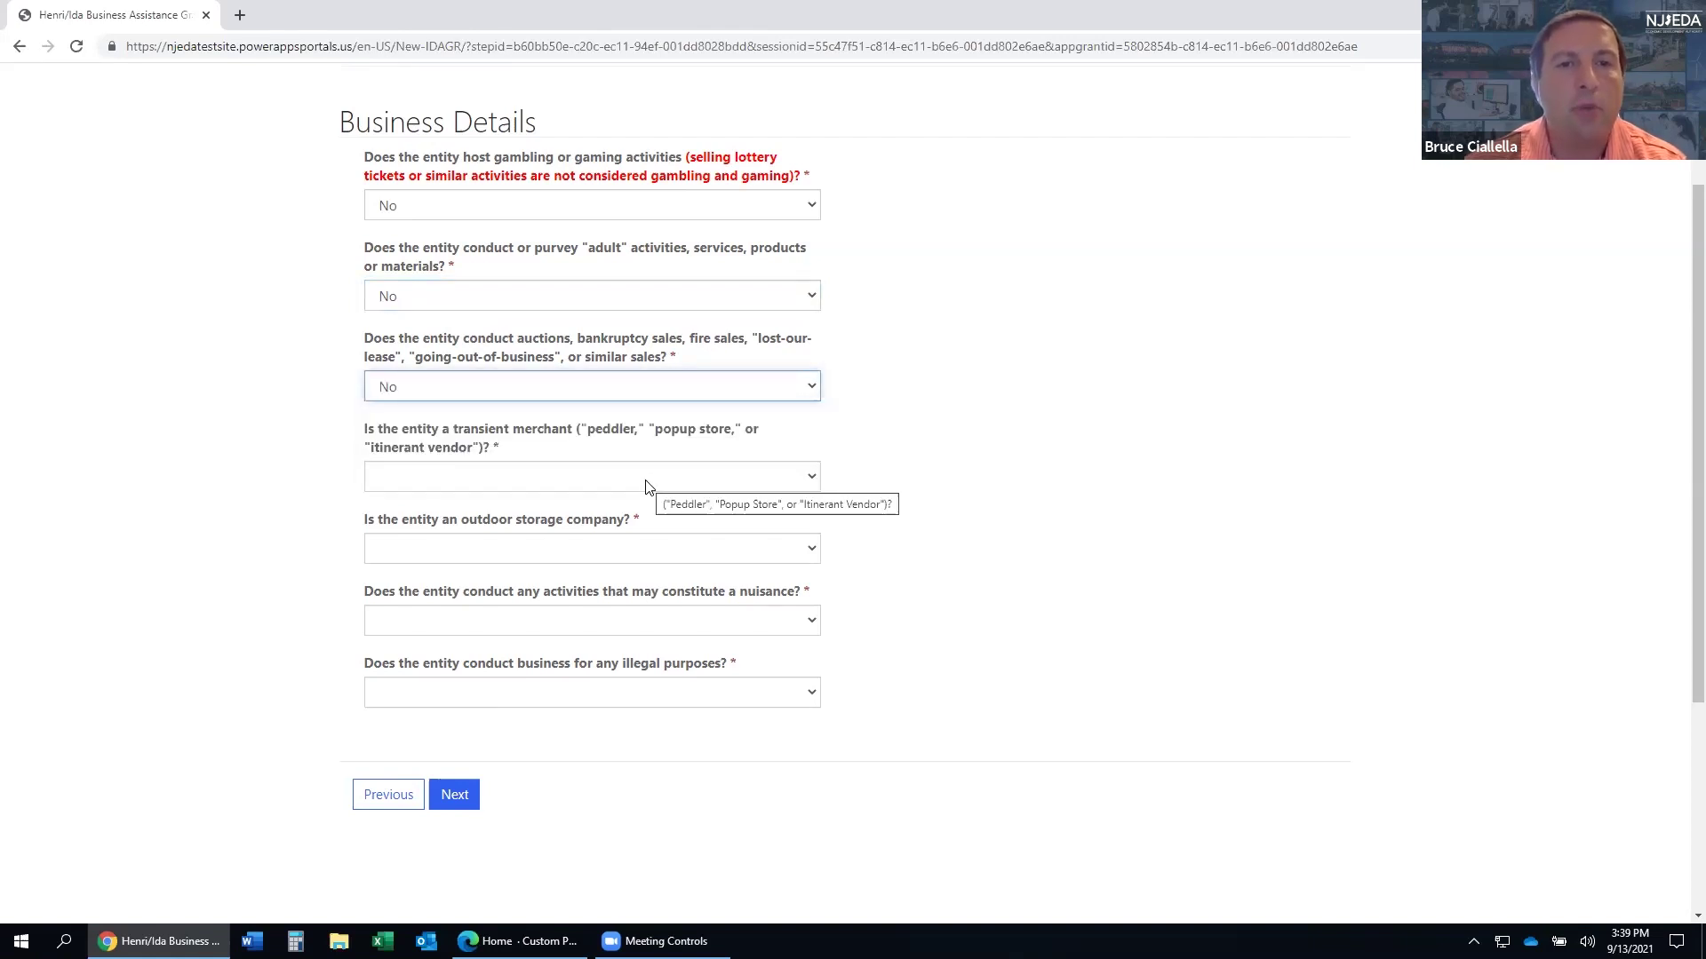
- Answer No to the transient merchant, outdoor storage and nuisance questions
left_click(643, 482)
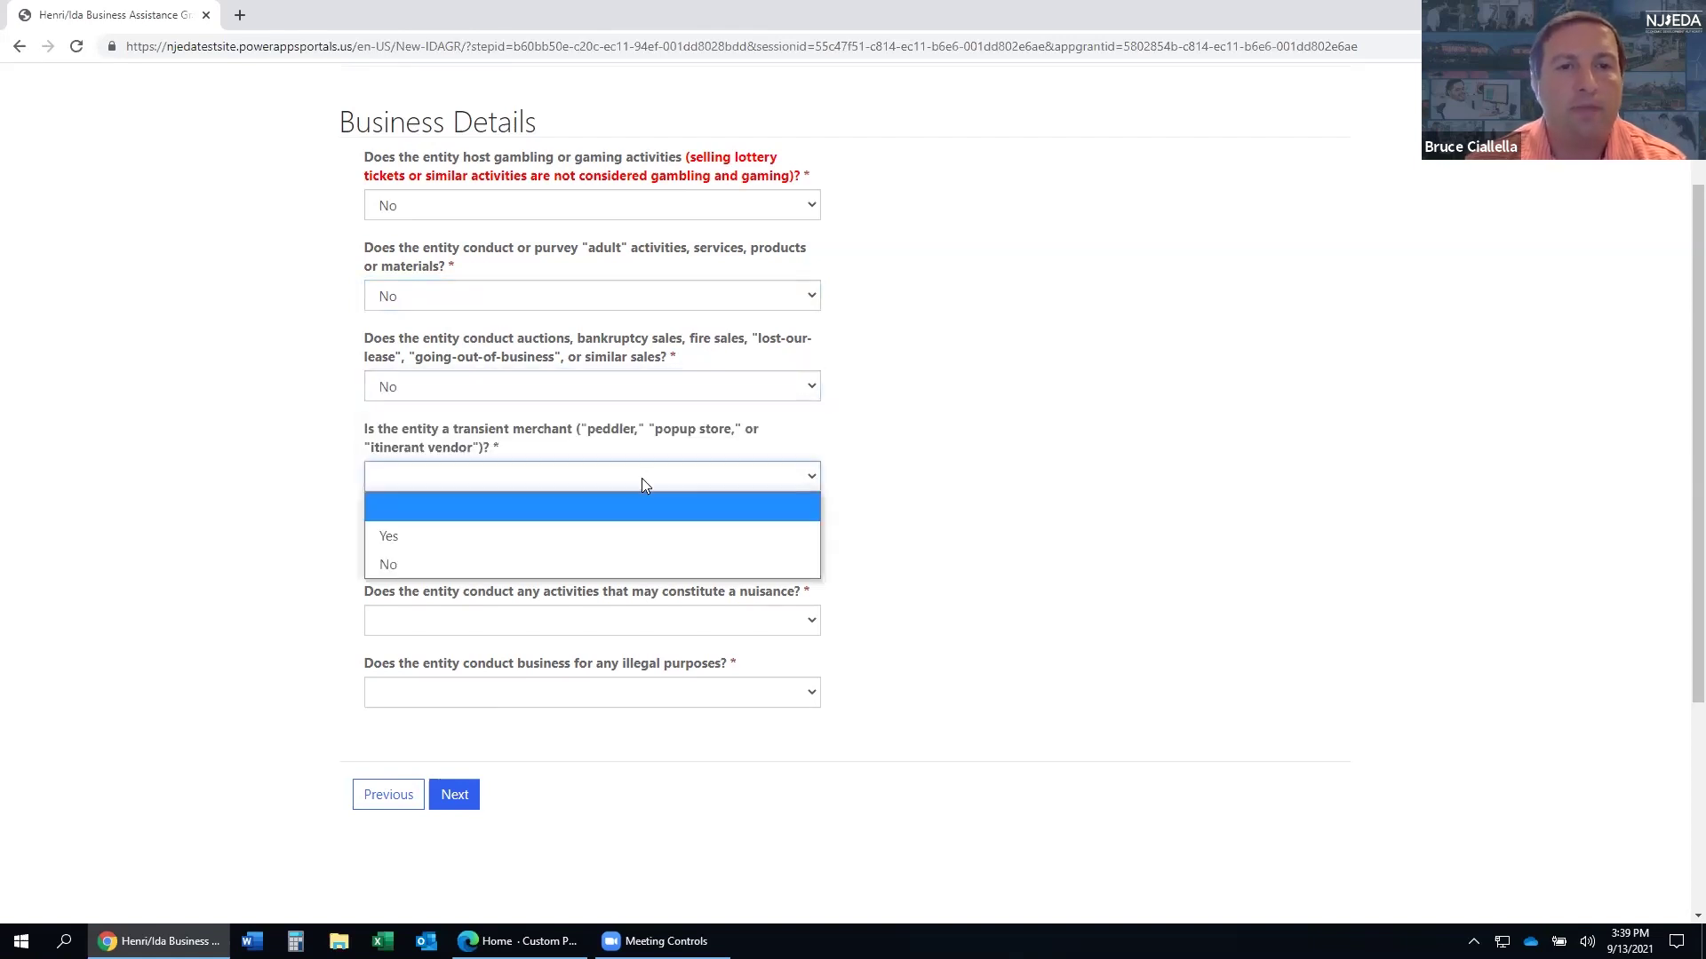
left_click(628, 565)
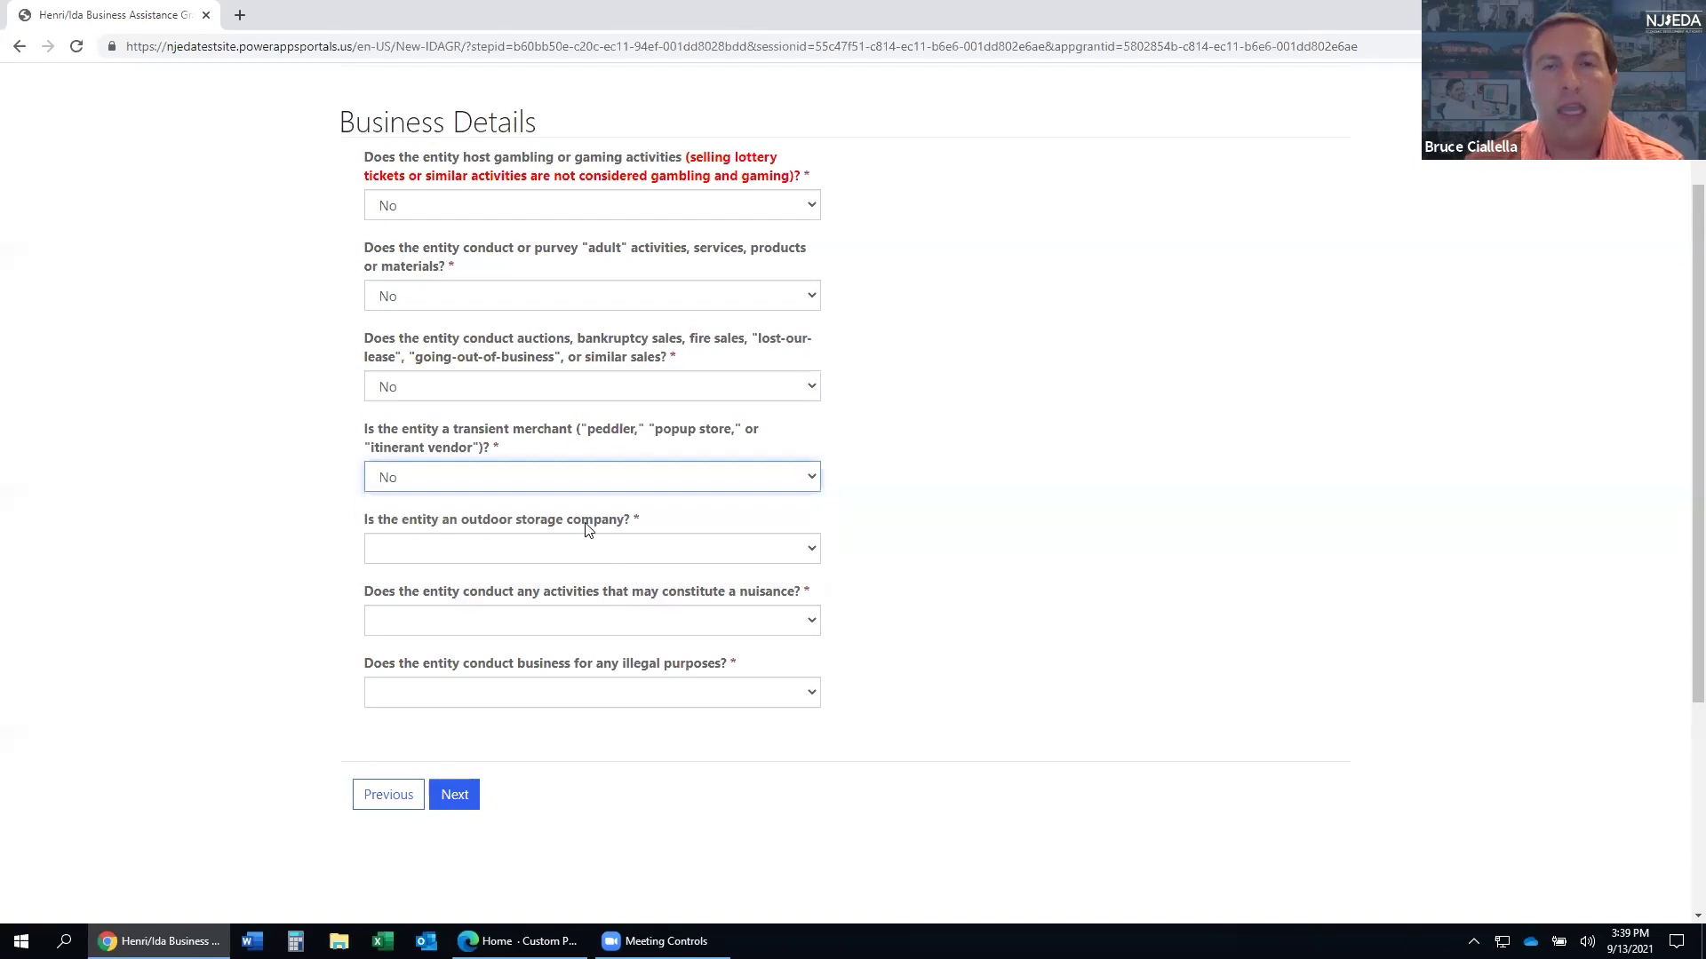
scroll(593, 523, "down", 1)
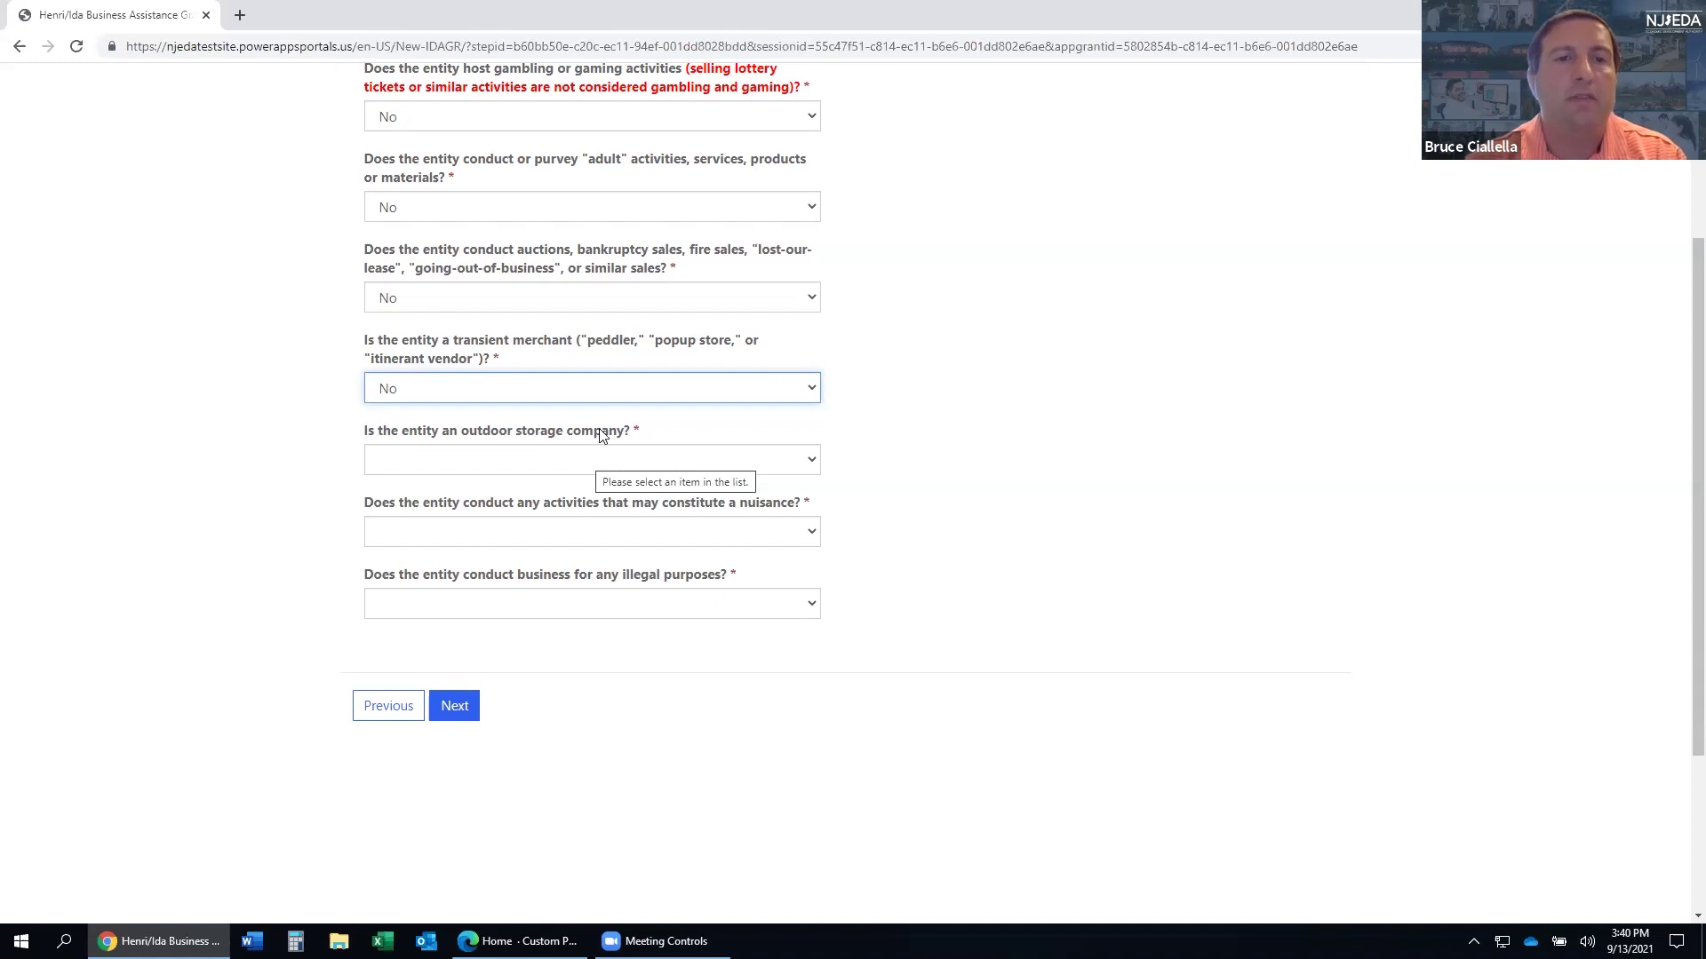
left_click(610, 459)
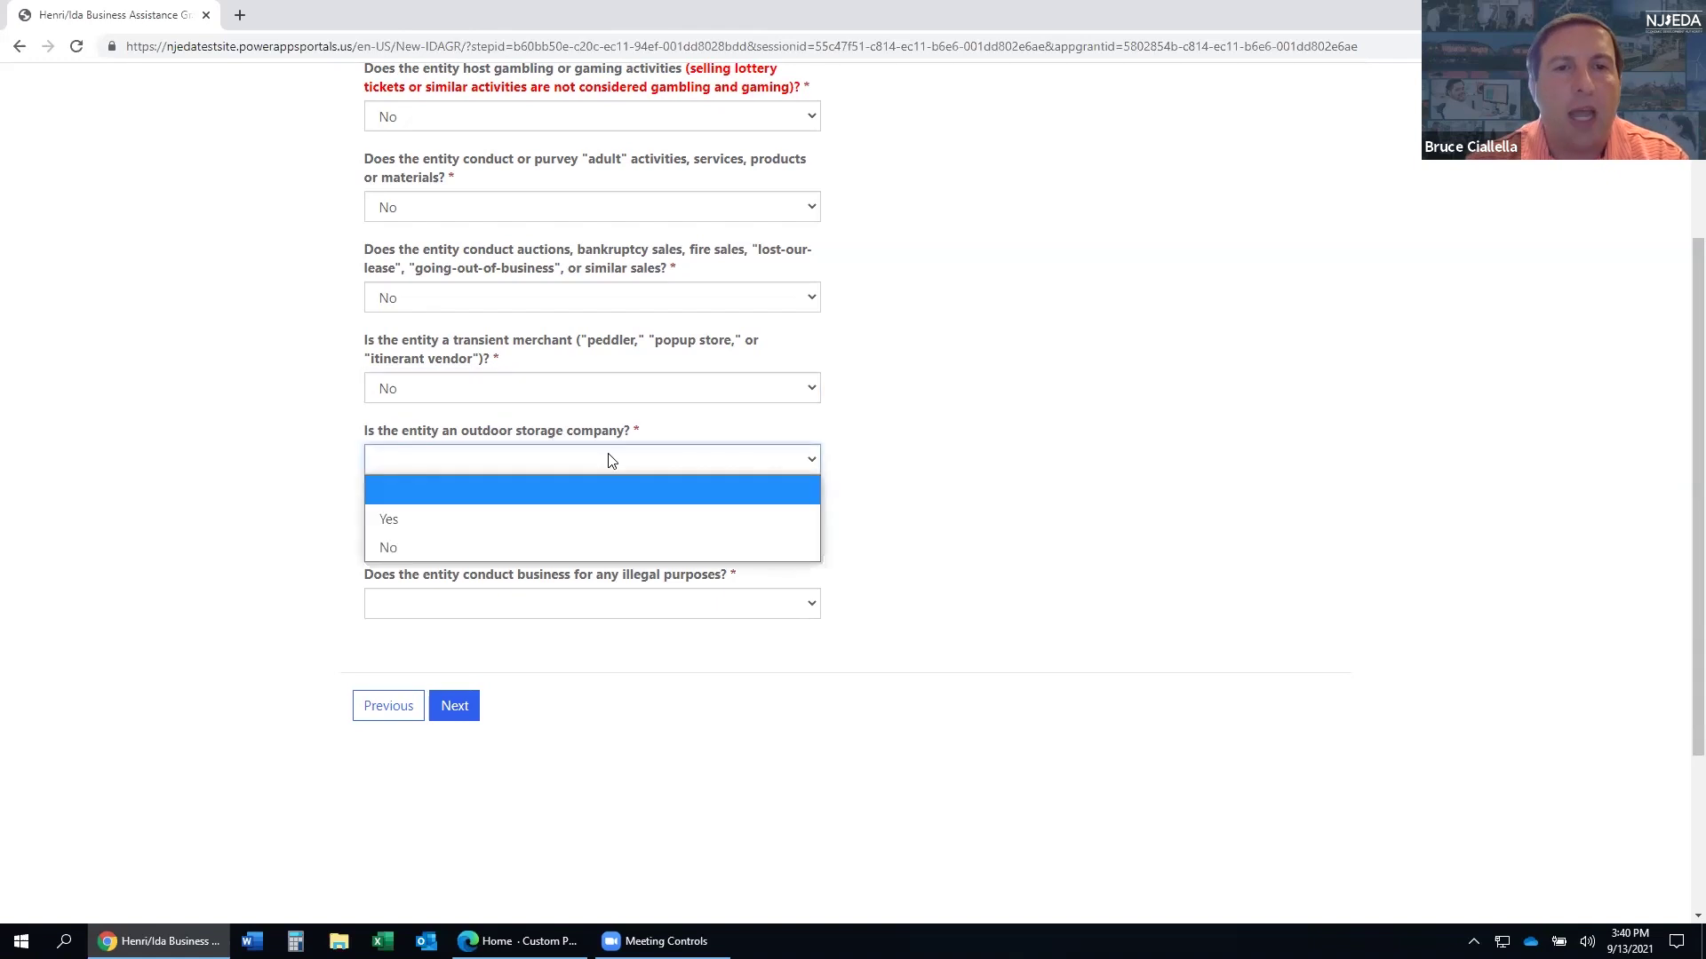
left_click(508, 547)
left_click(499, 536)
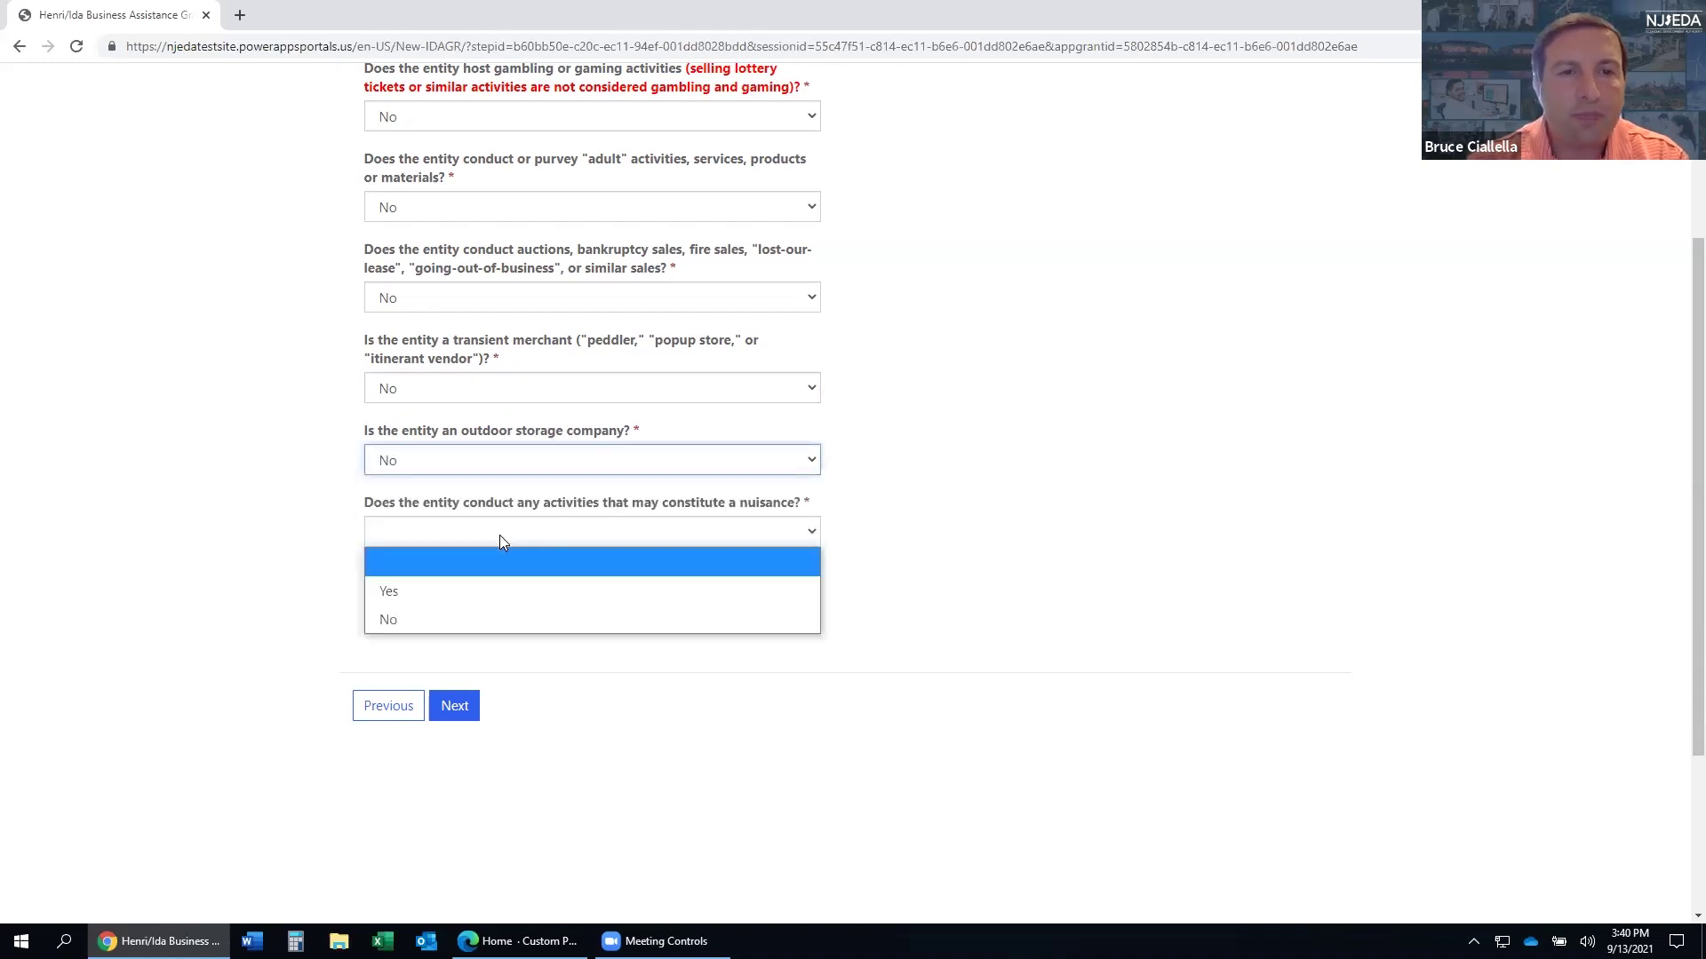
left_click(493, 611)
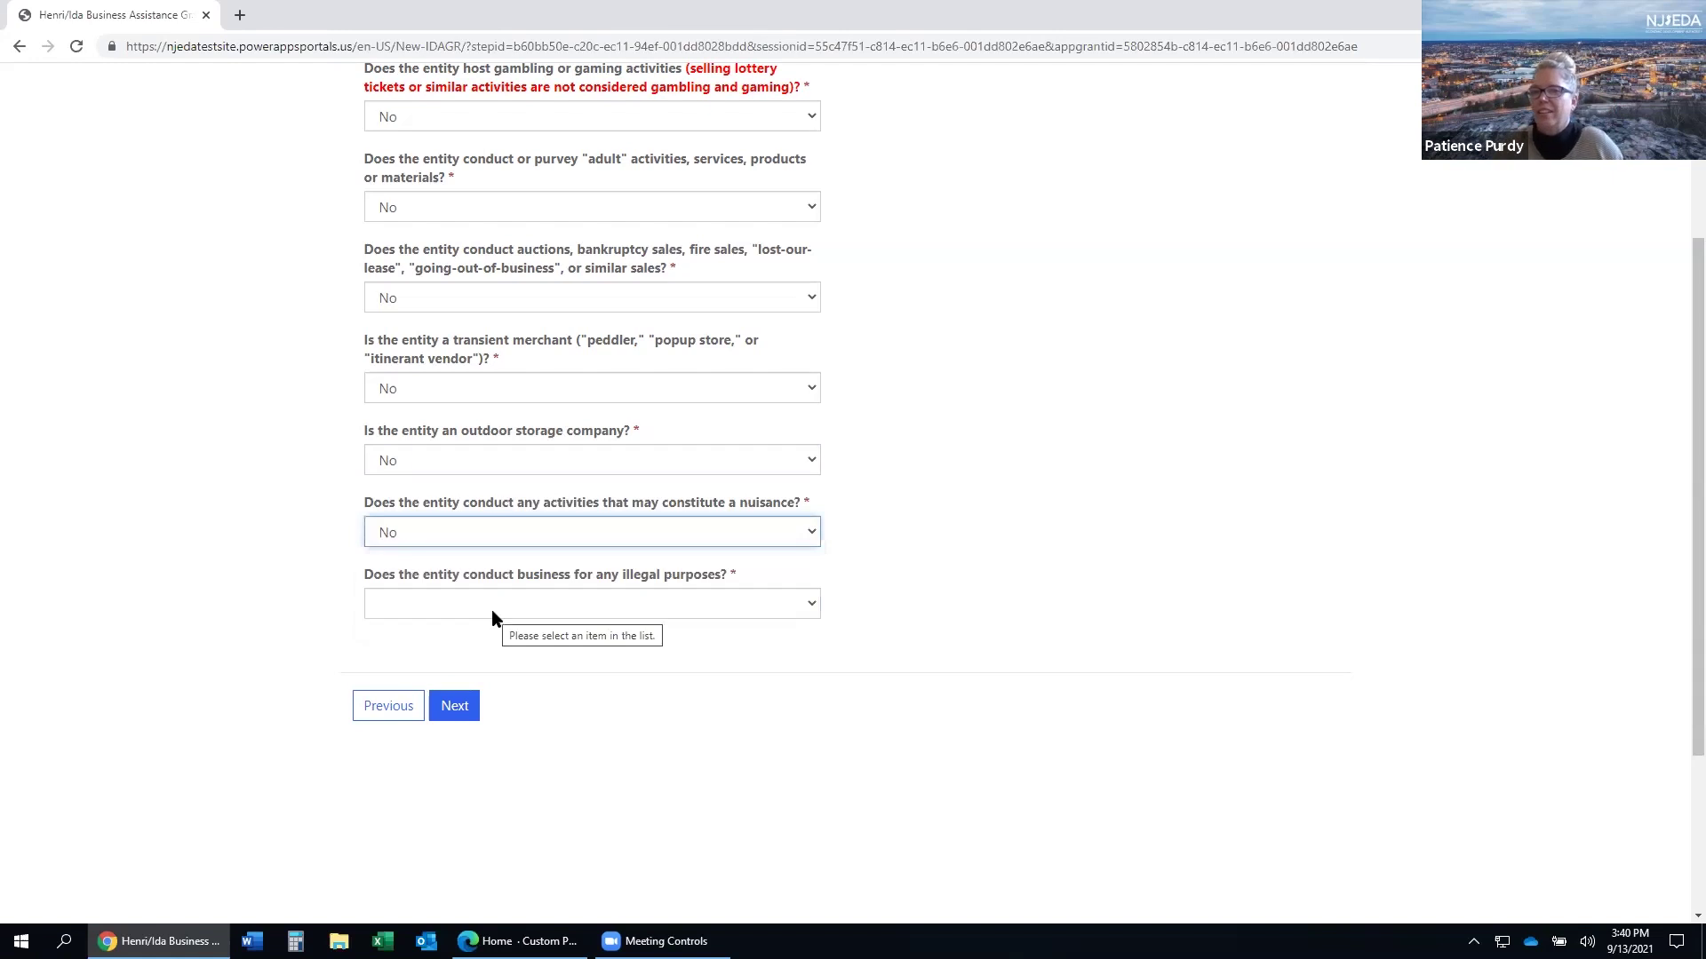
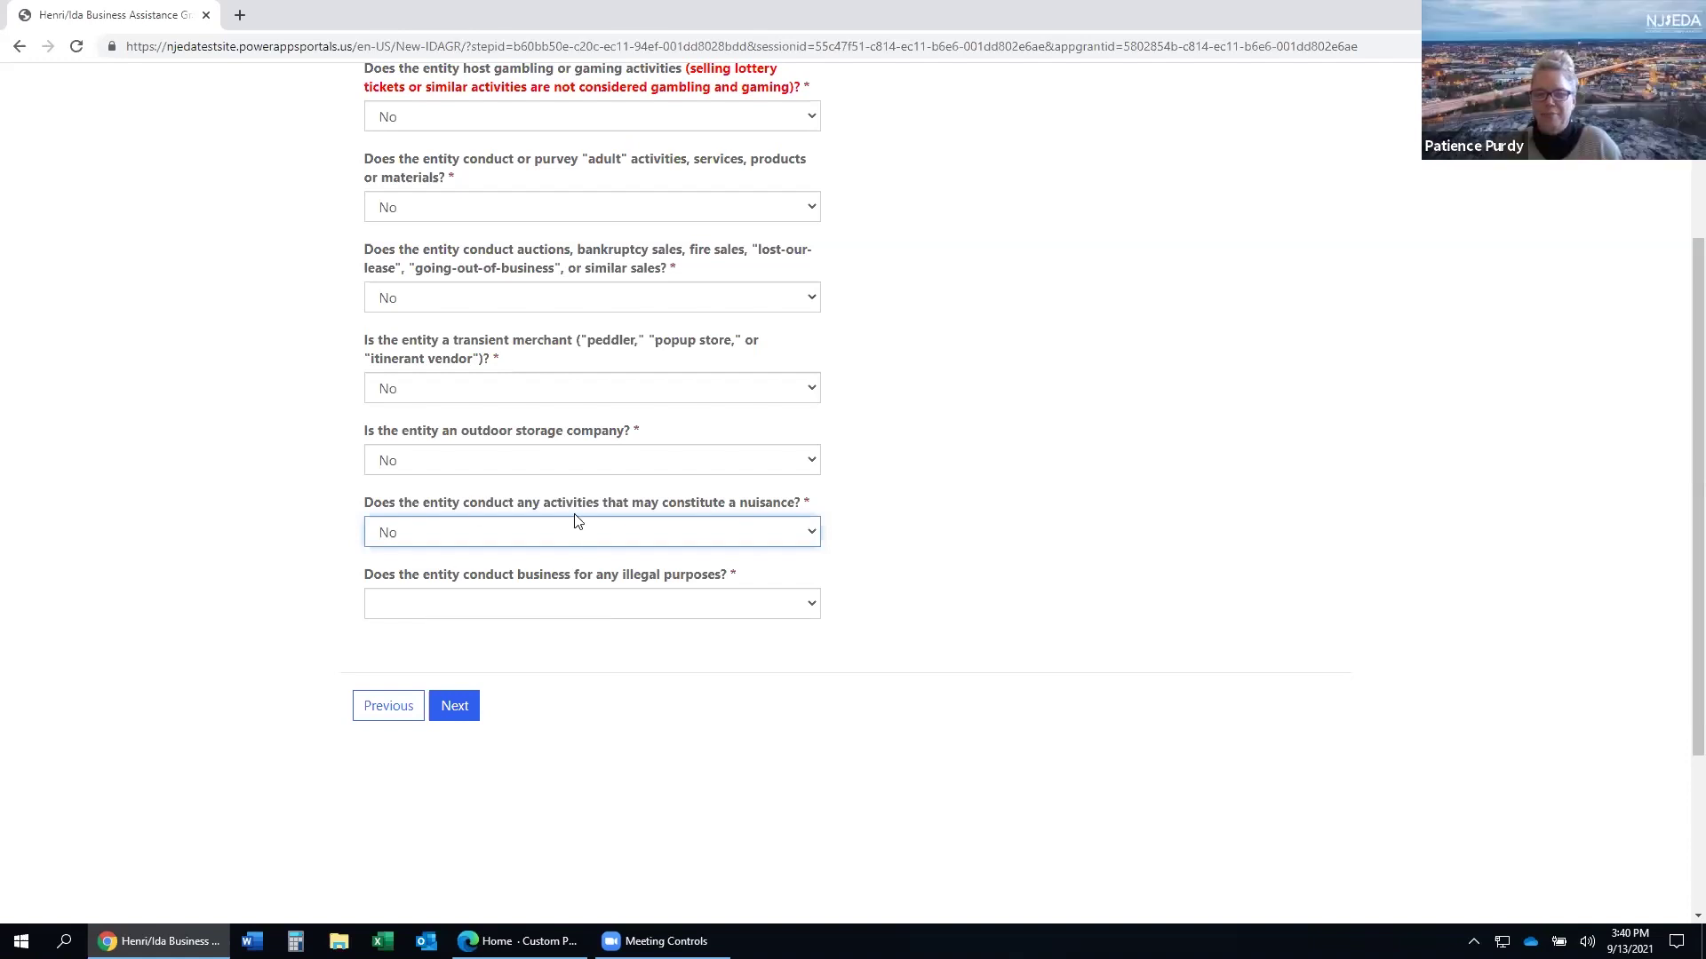
- Answer No to whether the business is used for illegal purposes, then save and continue
left_click(620, 606)
left_click(403, 686)
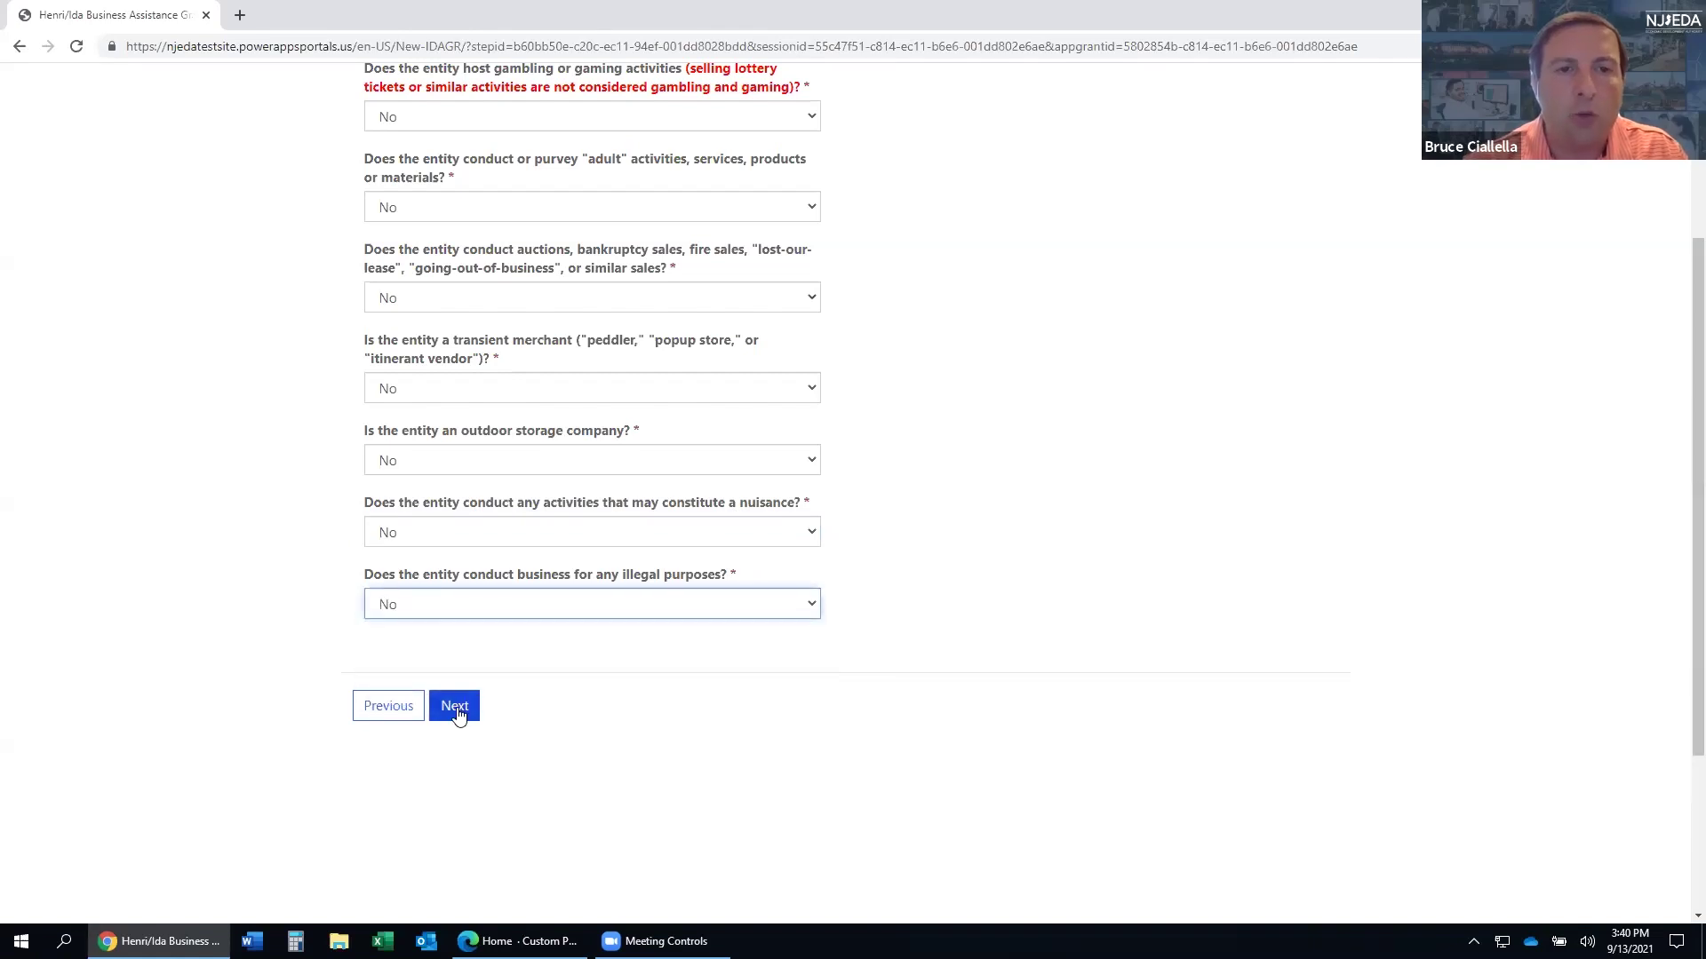
scroll(697, 476, "up", 1)
scroll(689, 552, "down", 2)
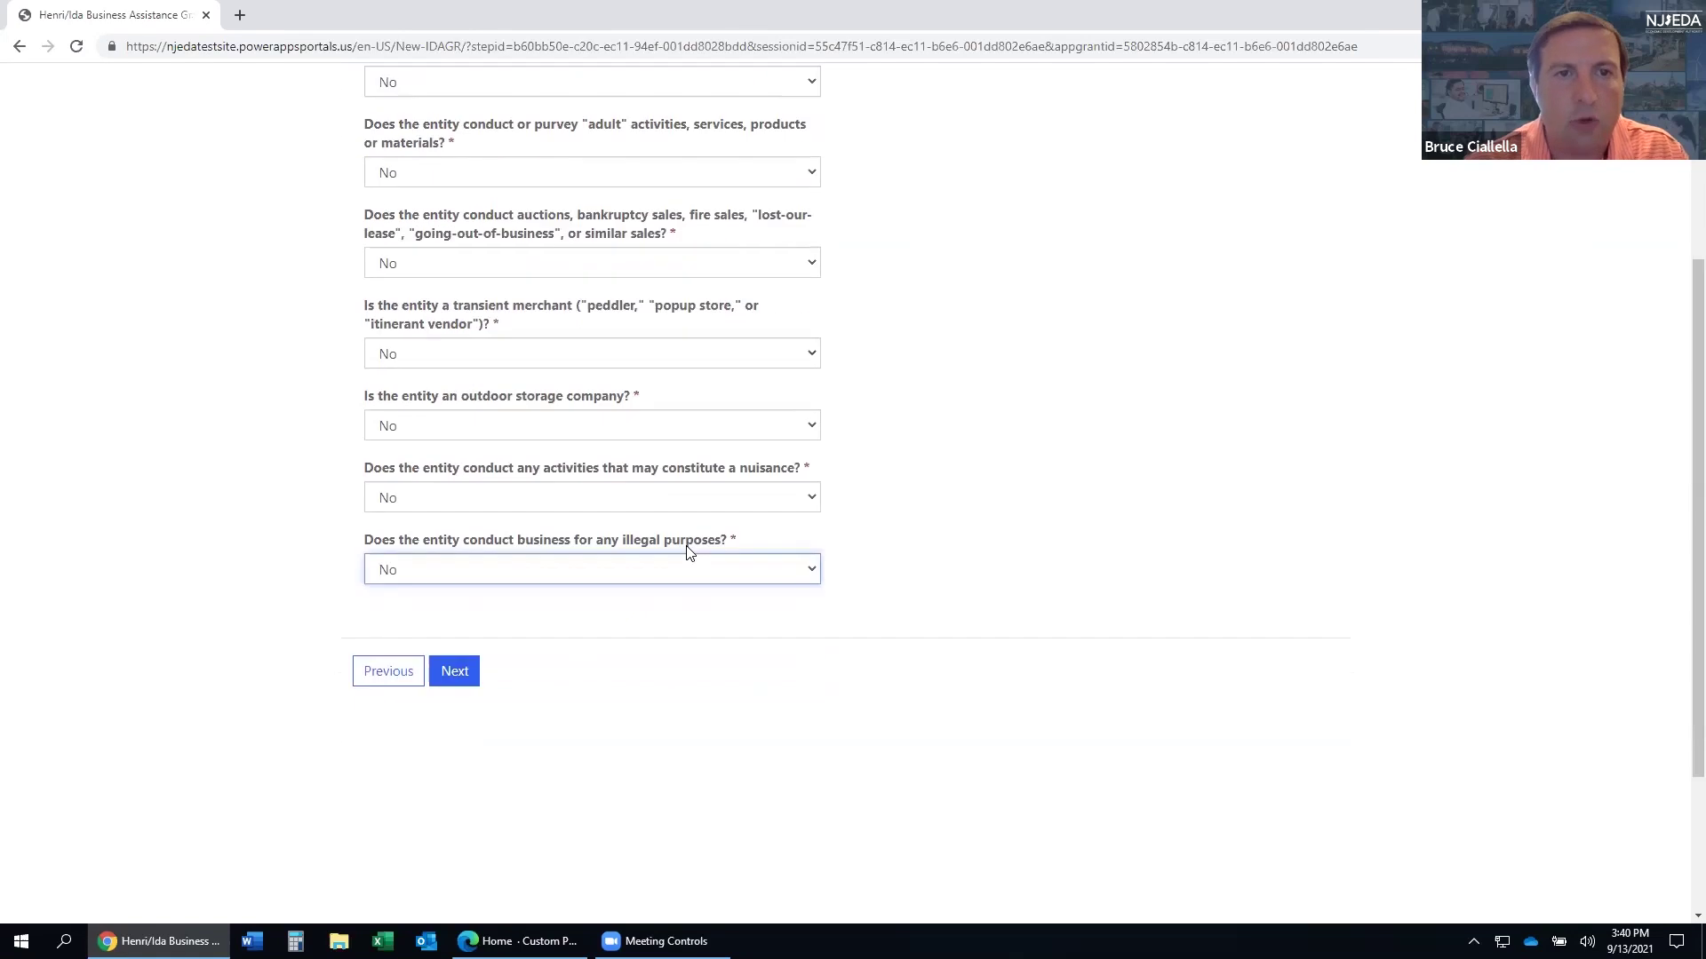
left_click(454, 619)
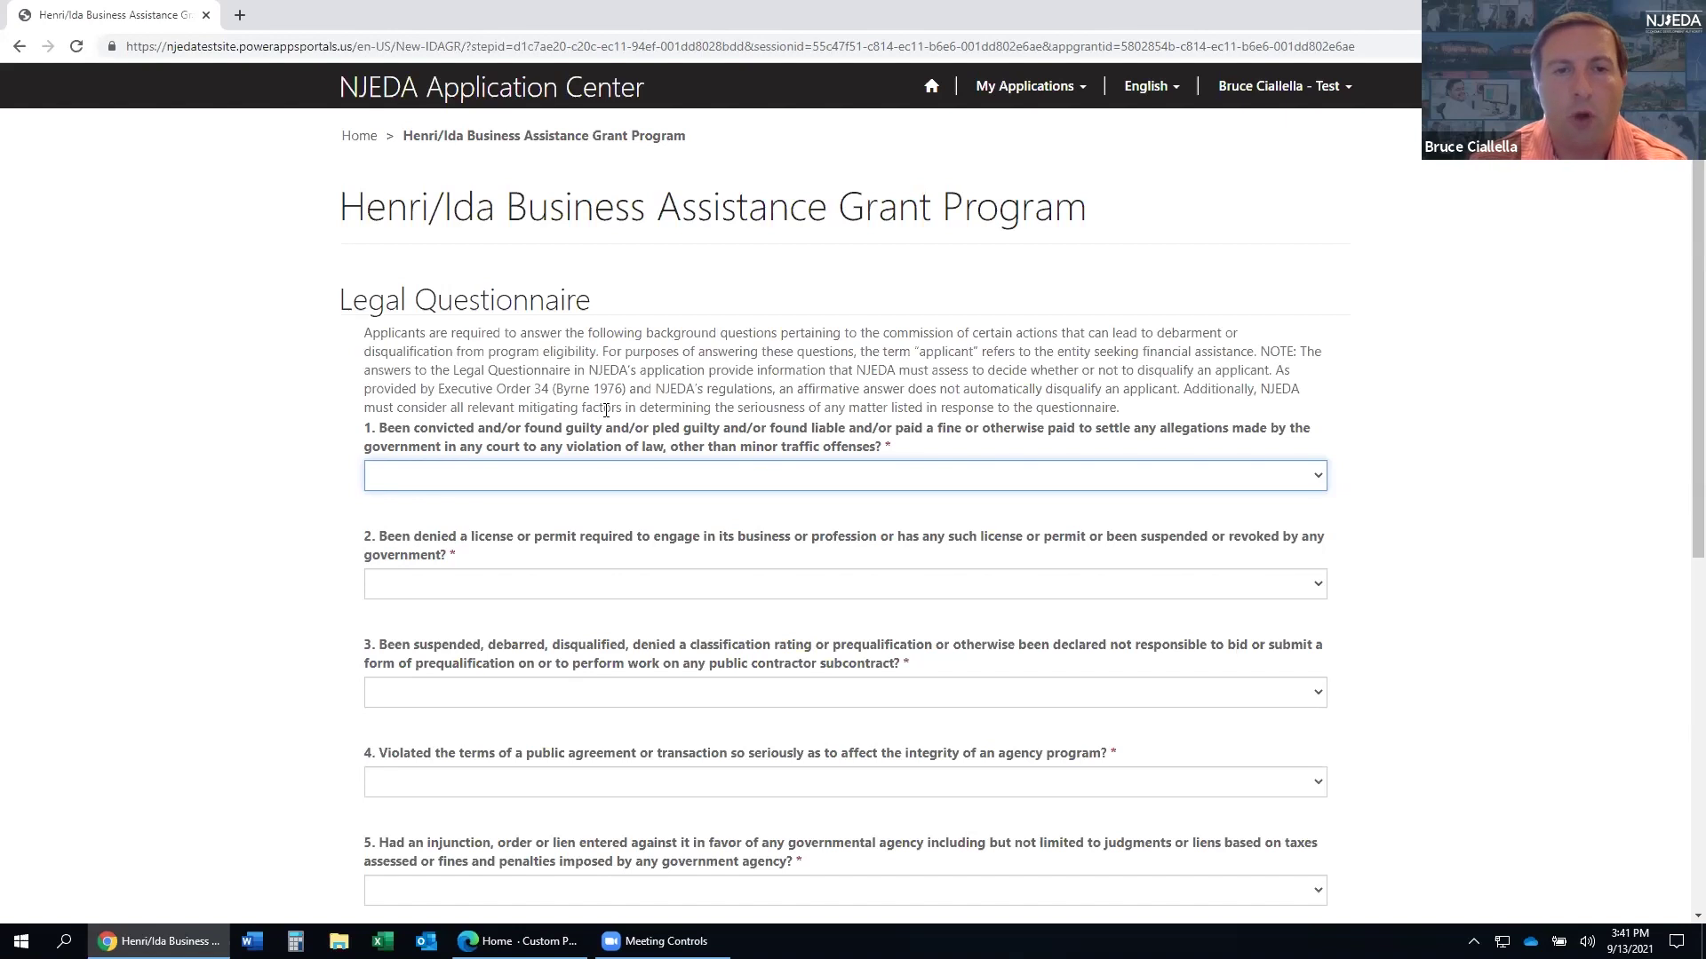
- Set legal question 1 to Yes and enter 'Test Account' in its details box
scroll(606, 411, "down", 1)
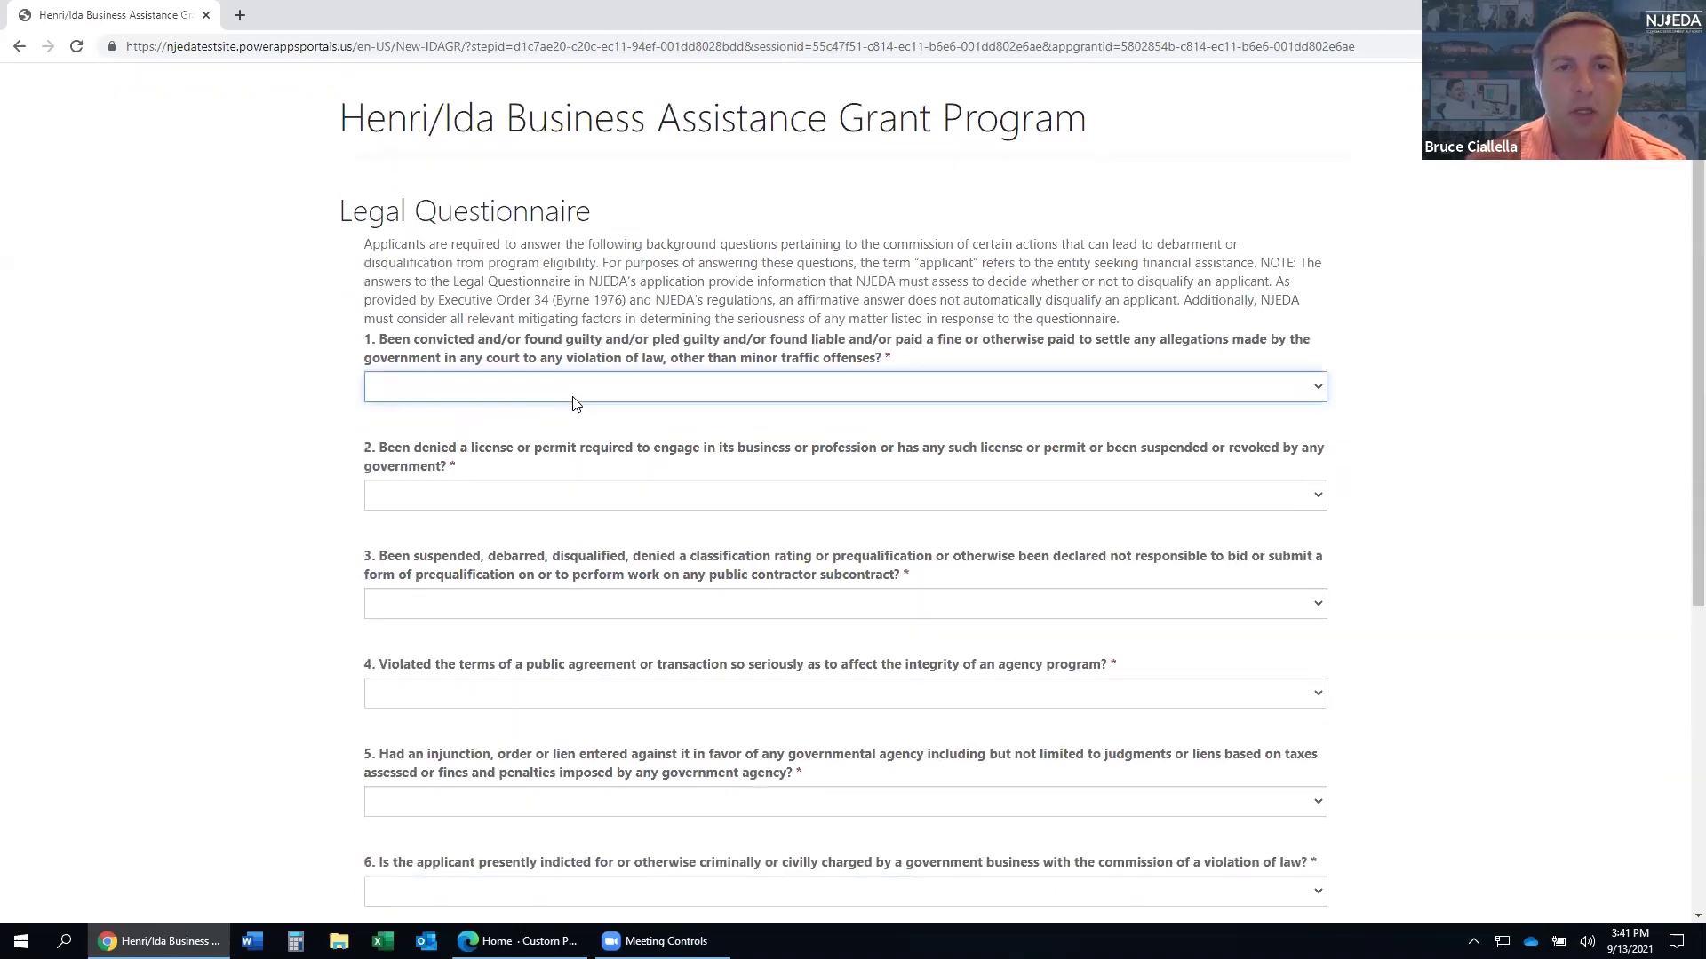
left_click(571, 388)
left_click(522, 446)
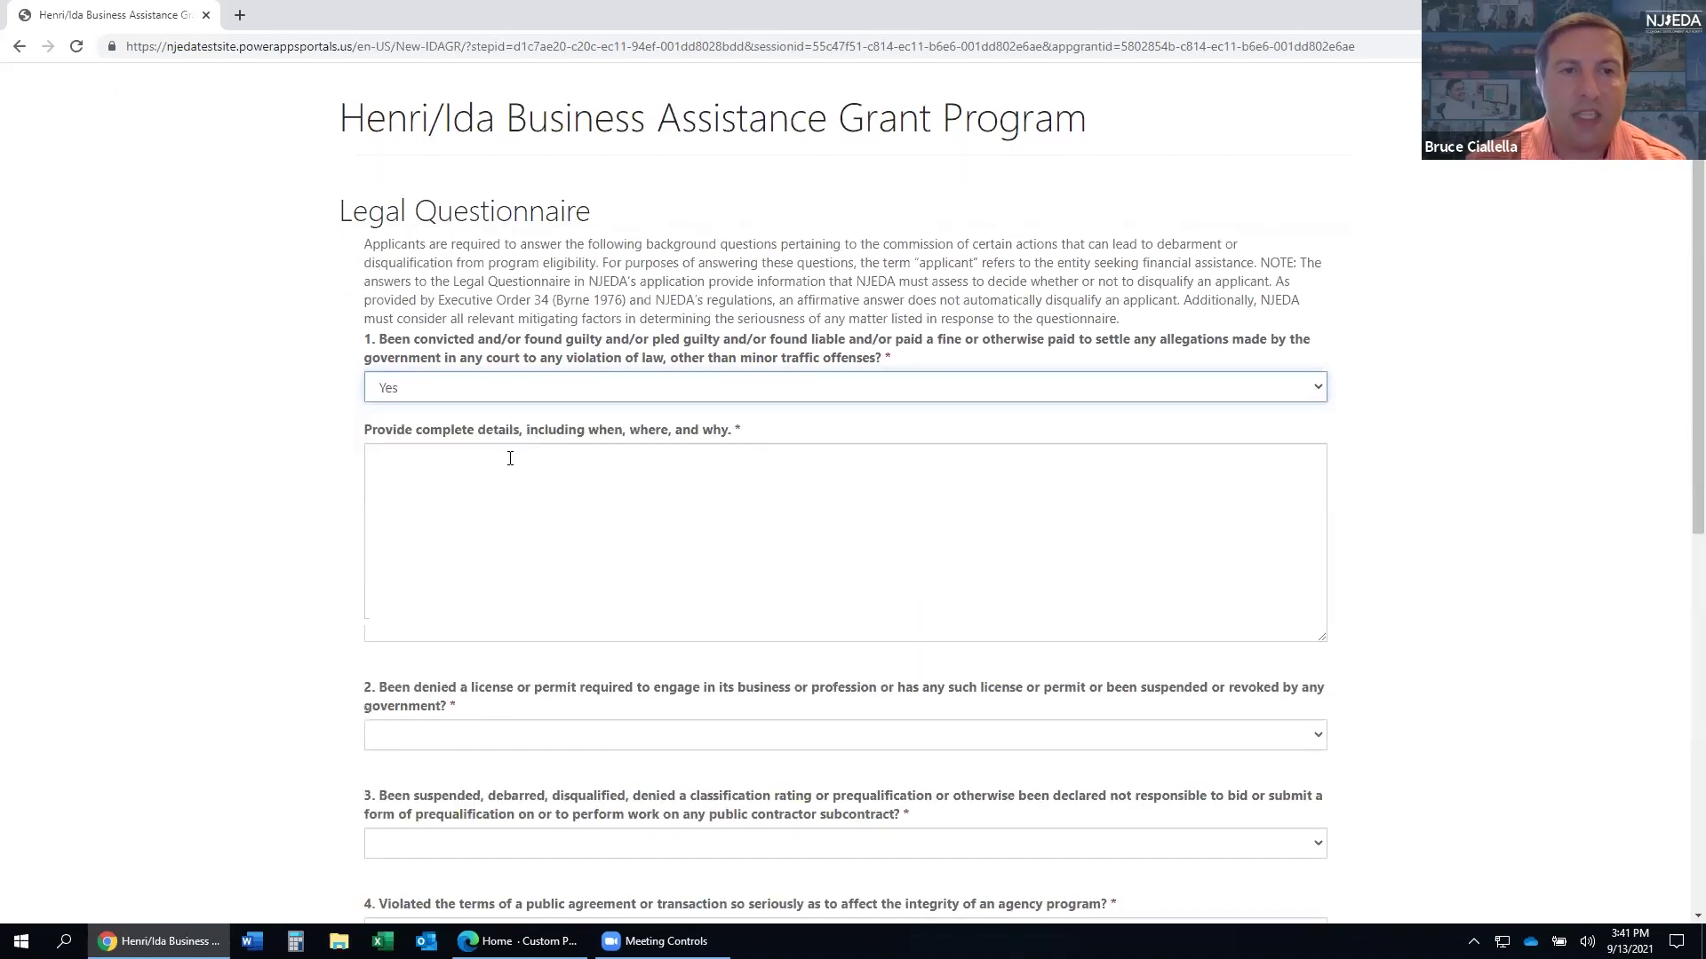
left_click(471, 485)
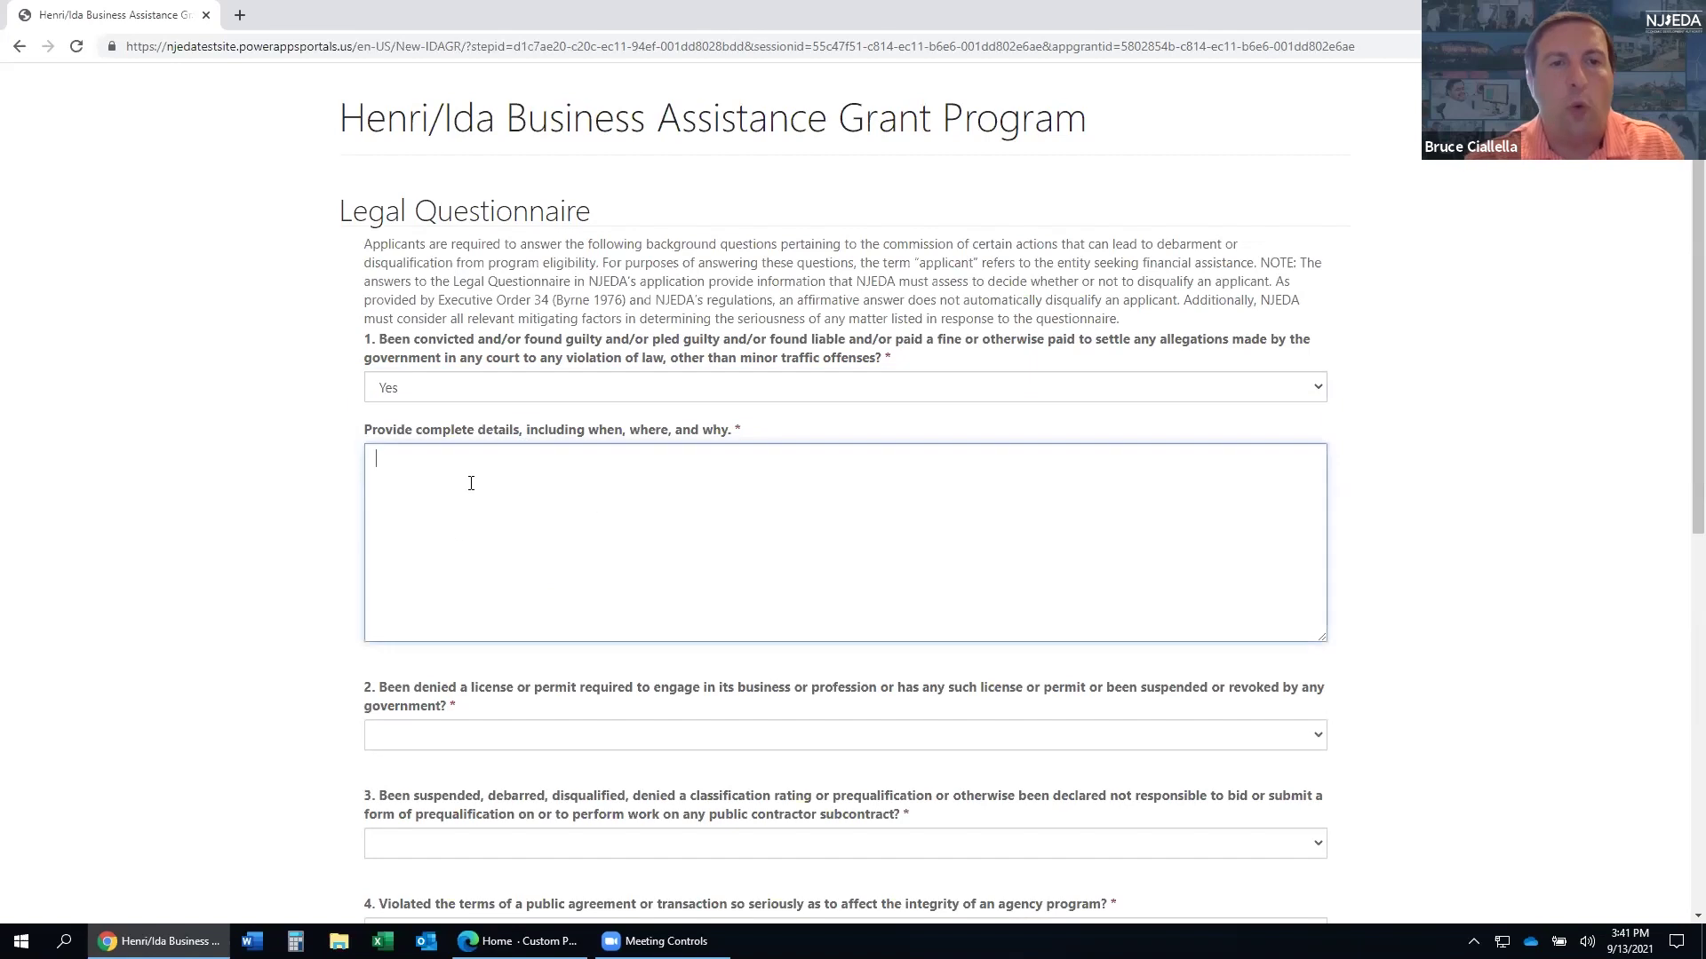
type("Test Account")
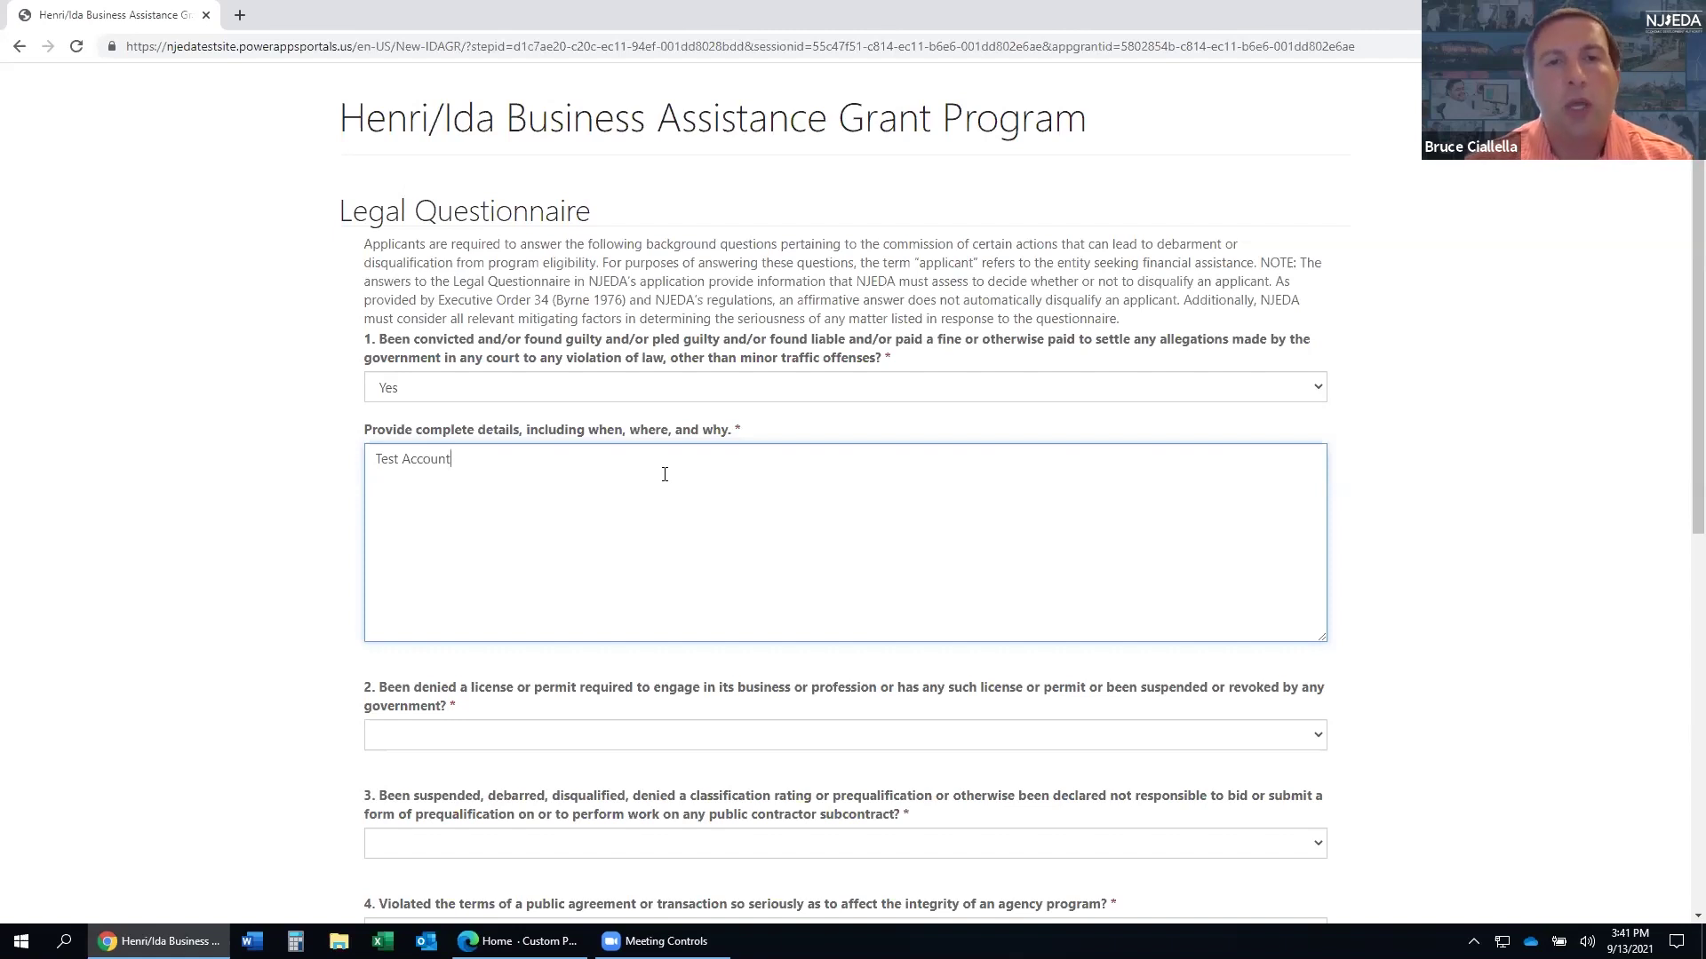
- Answer No to legal questions 2 and 3
scroll(665, 474, "up", 3)
scroll(641, 533, "down", 4)
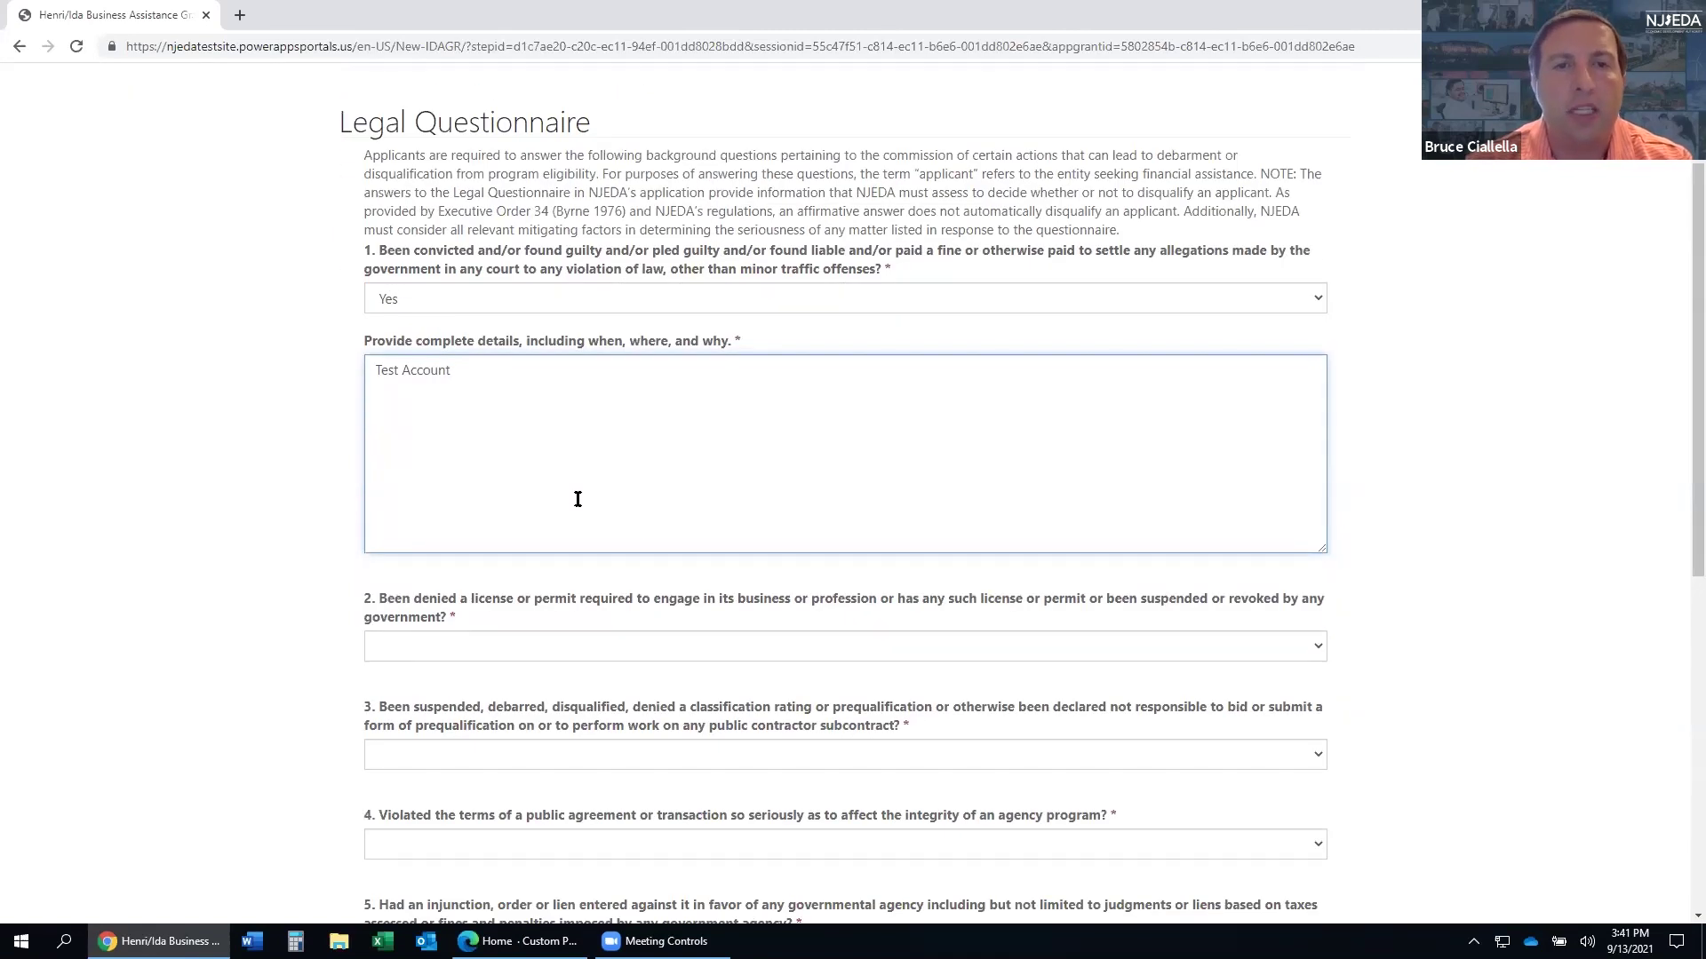
scroll(577, 503, "down", 1)
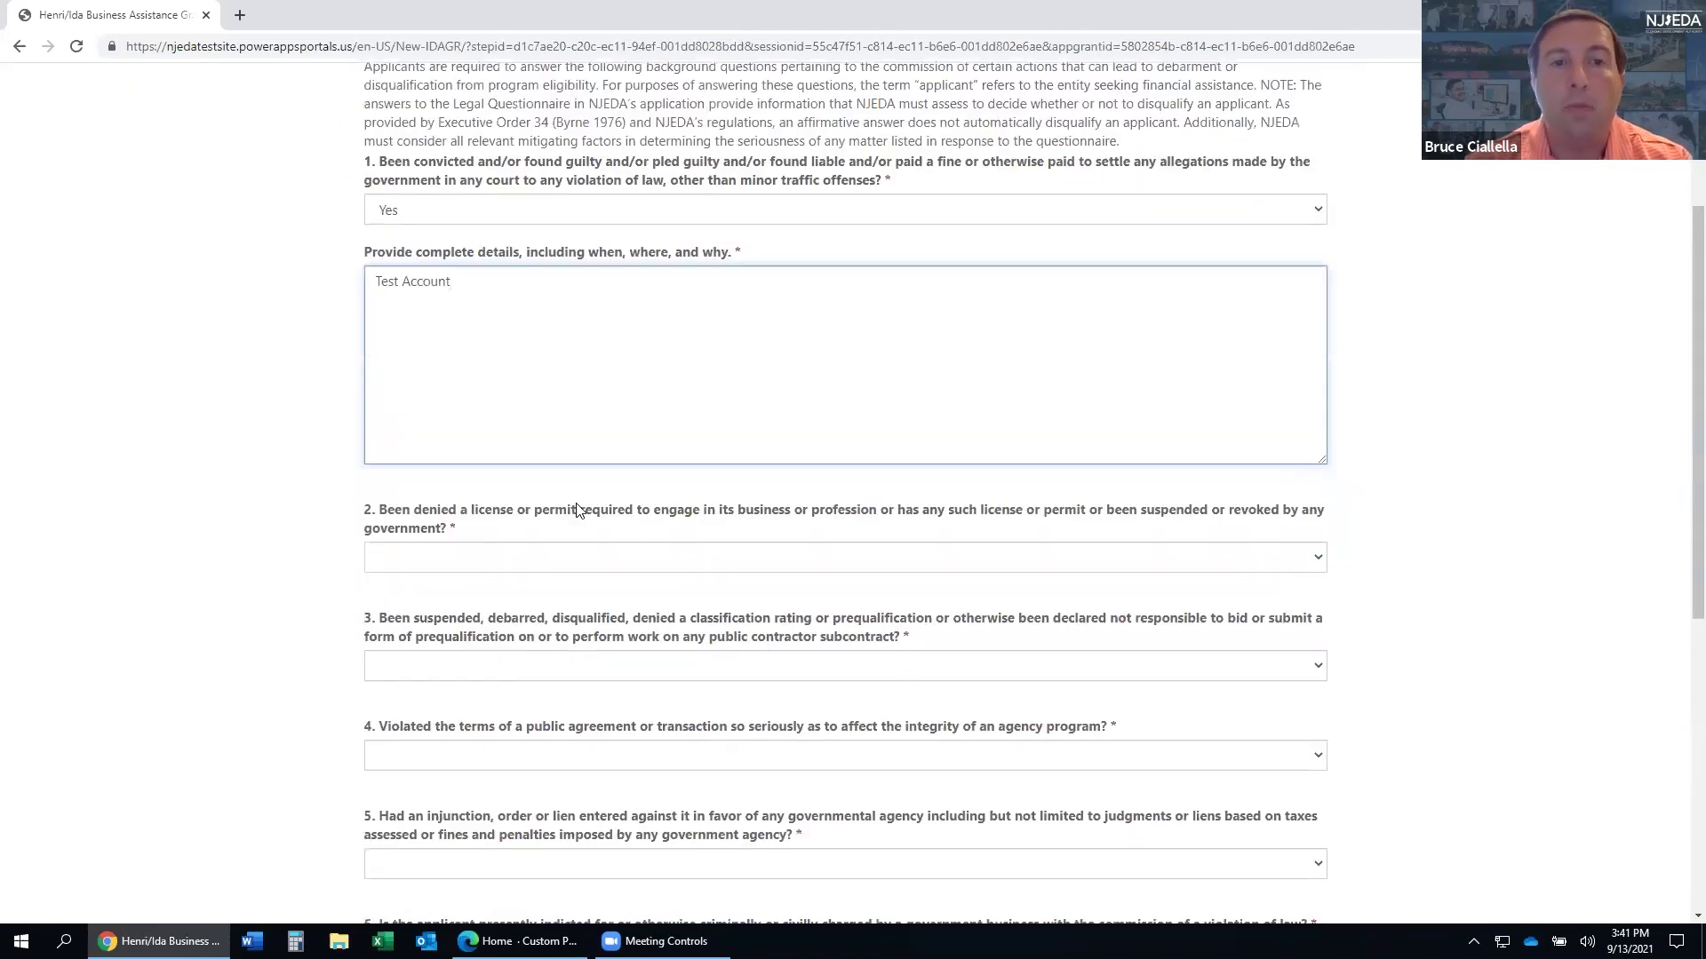
left_click(593, 558)
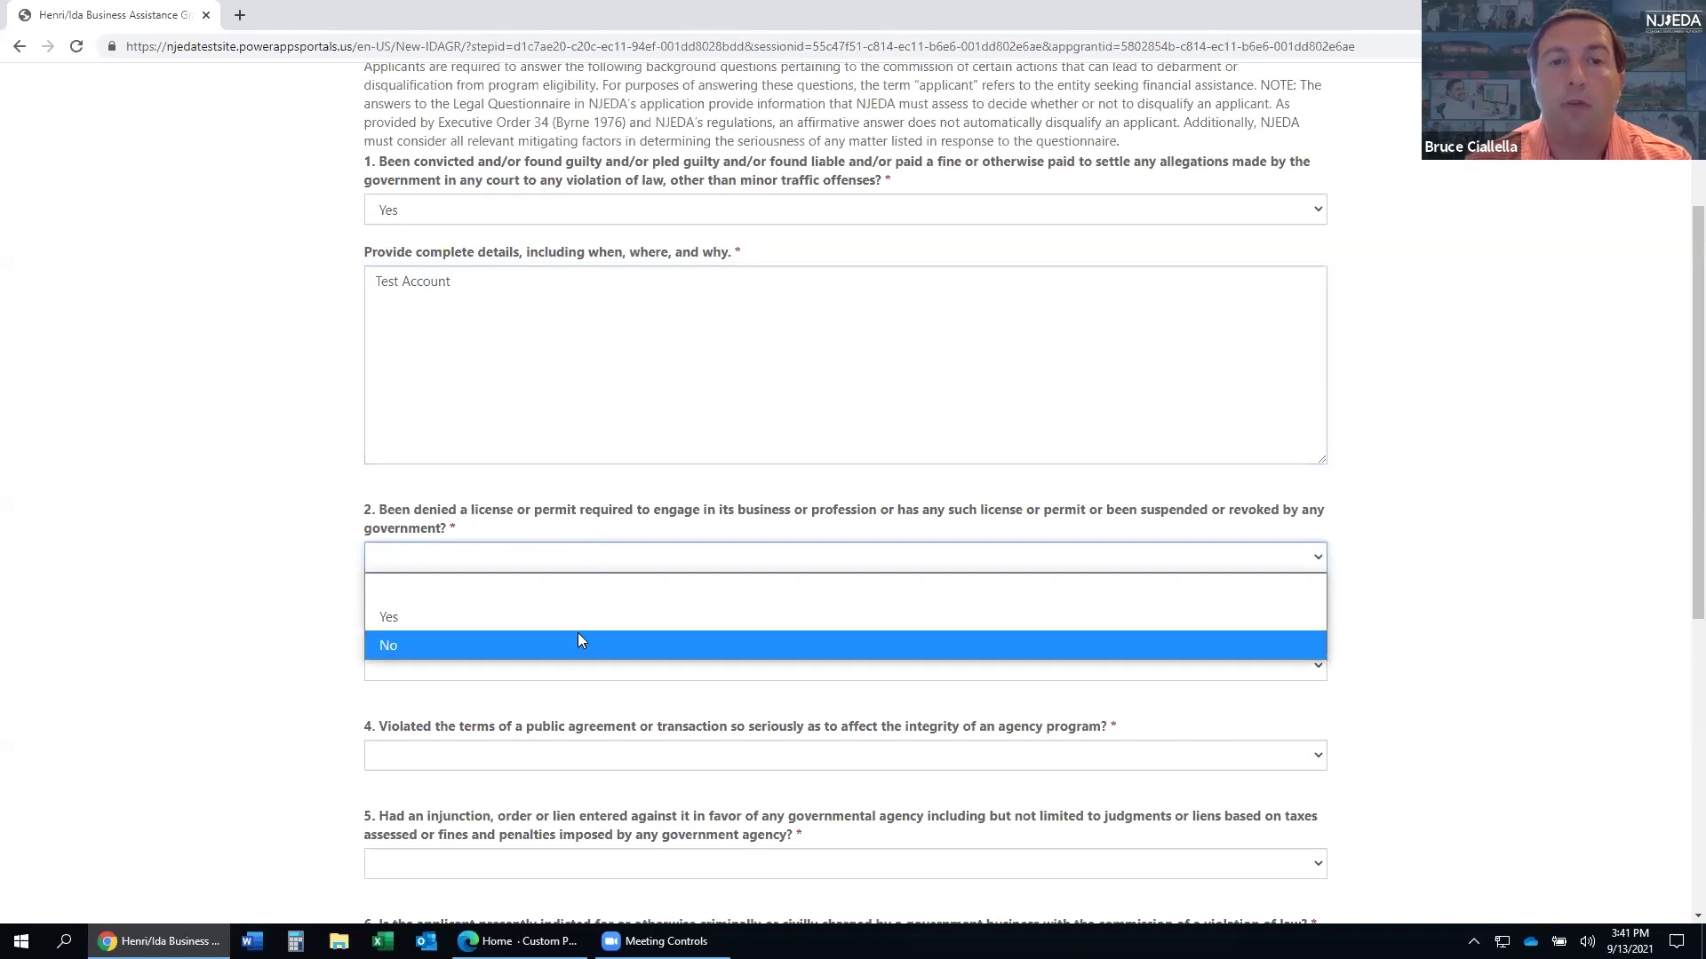
left_click(578, 643)
scroll(573, 622, "down", 1)
left_click(563, 579)
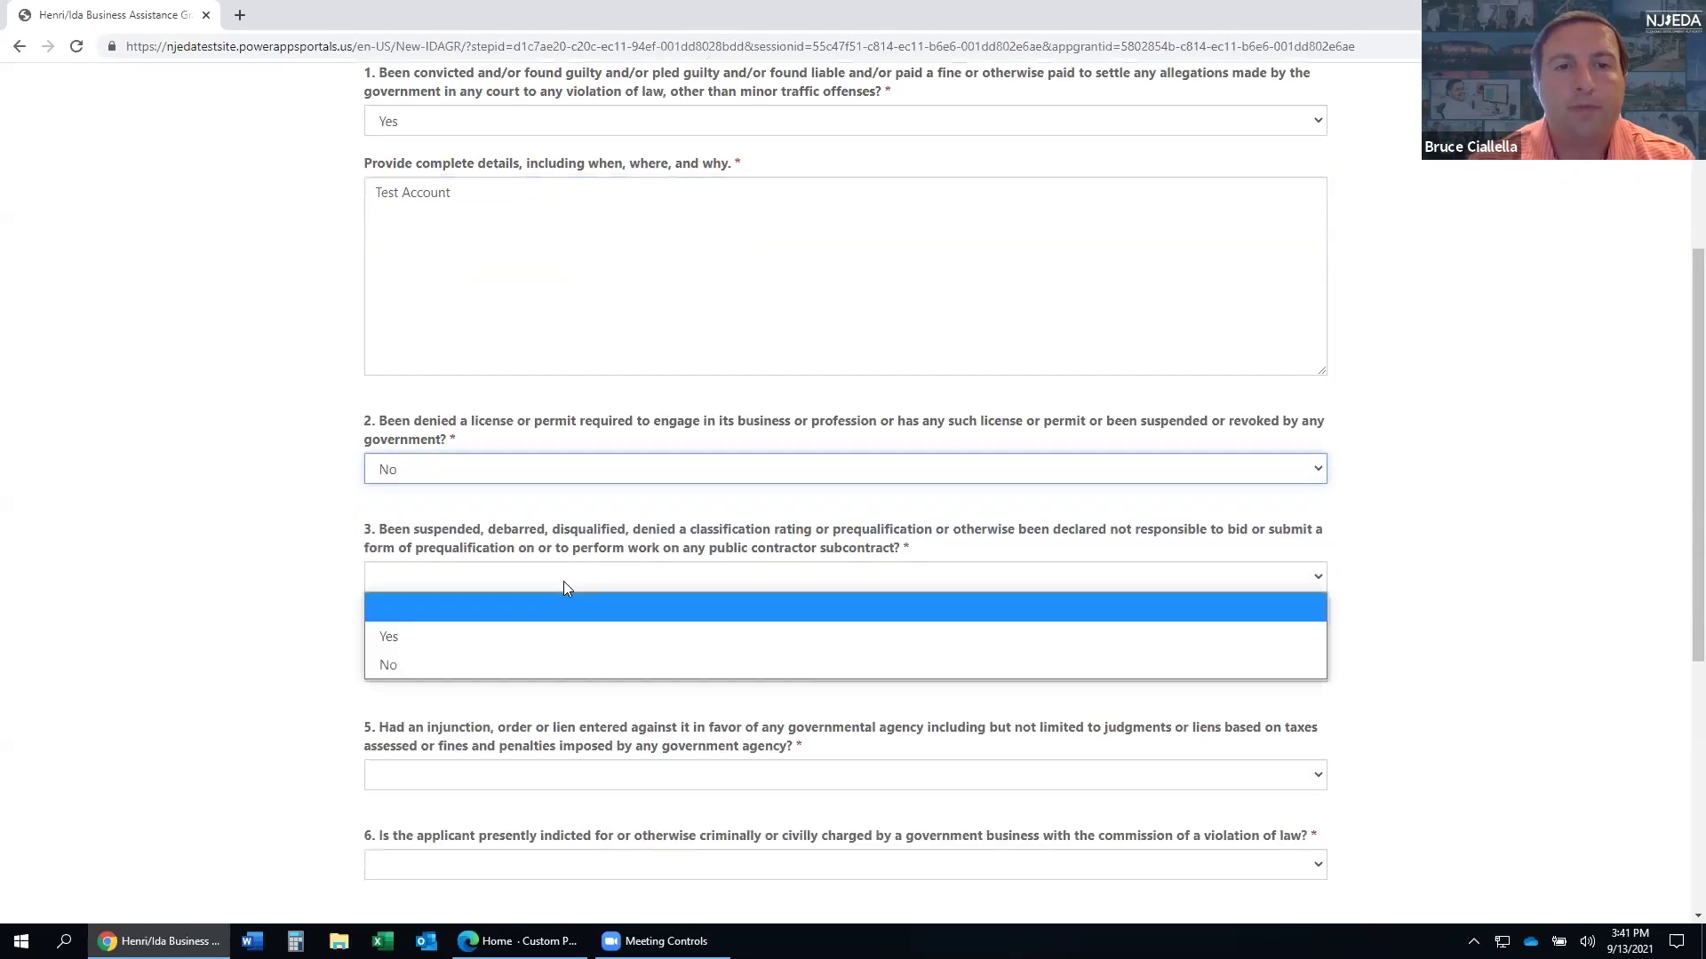
left_click(537, 665)
- Answer No to legal questions 4, 5 and 6 and submit the Legal Questionnaire
scroll(540, 647, "down", 1)
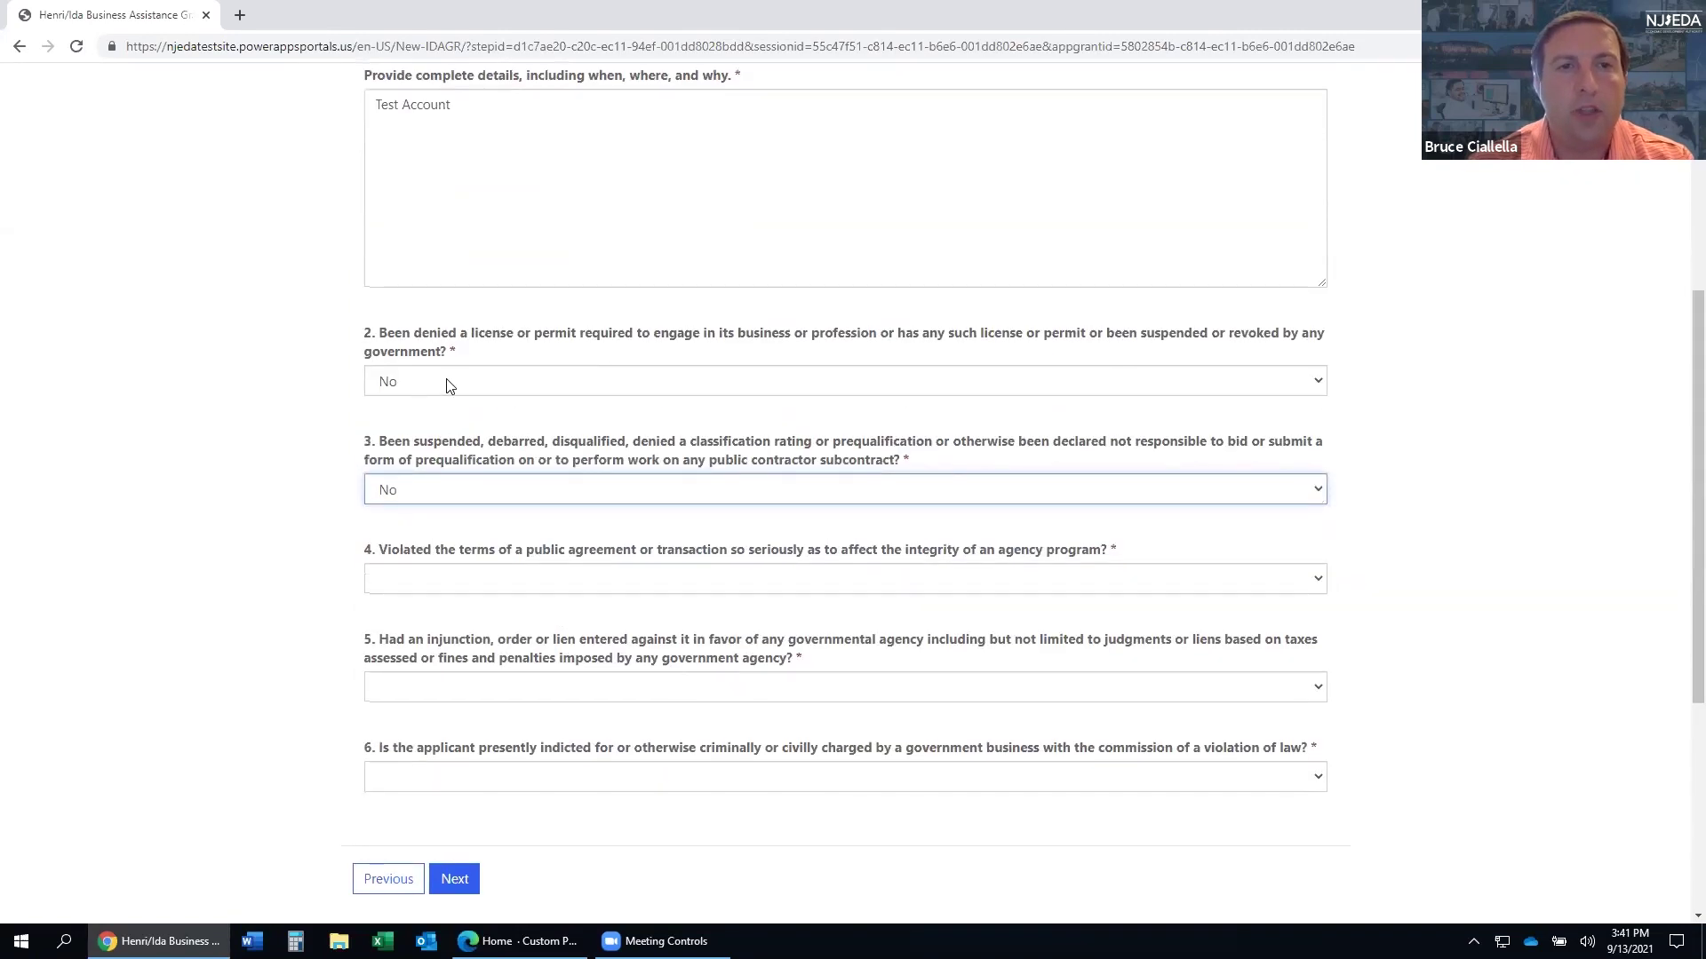
scroll(470, 391, "up", 2)
scroll(483, 396, "down", 4)
left_click(484, 401)
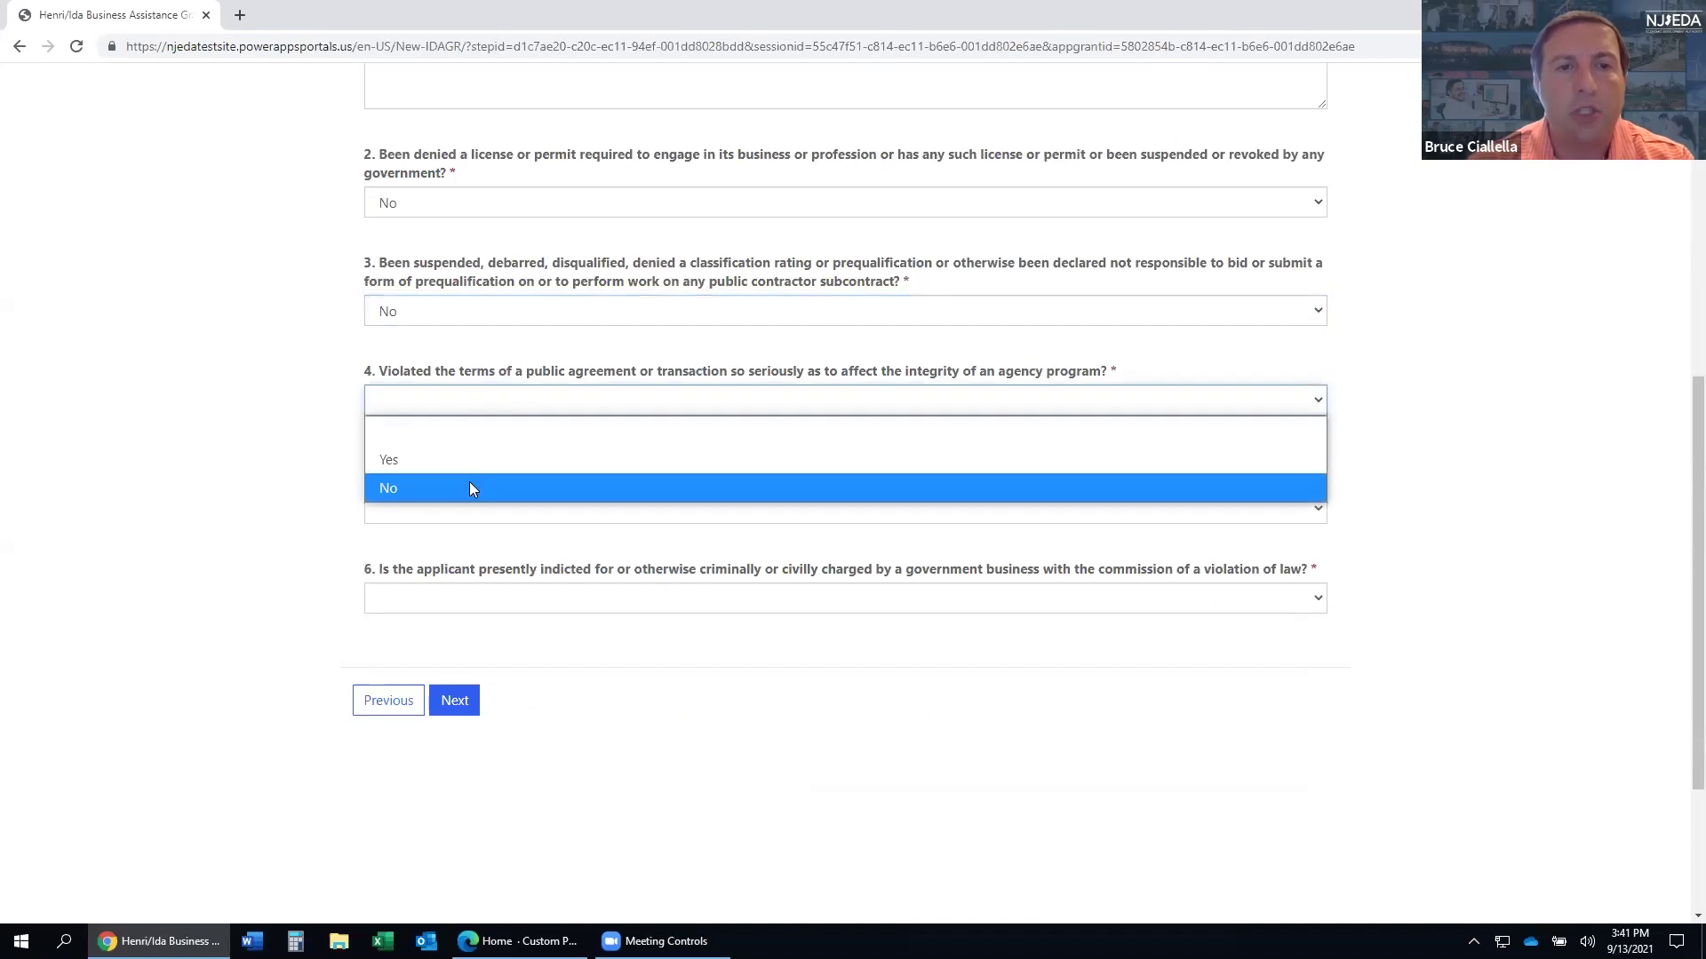
left_click(469, 484)
left_click(469, 504)
left_click(453, 592)
left_click(449, 598)
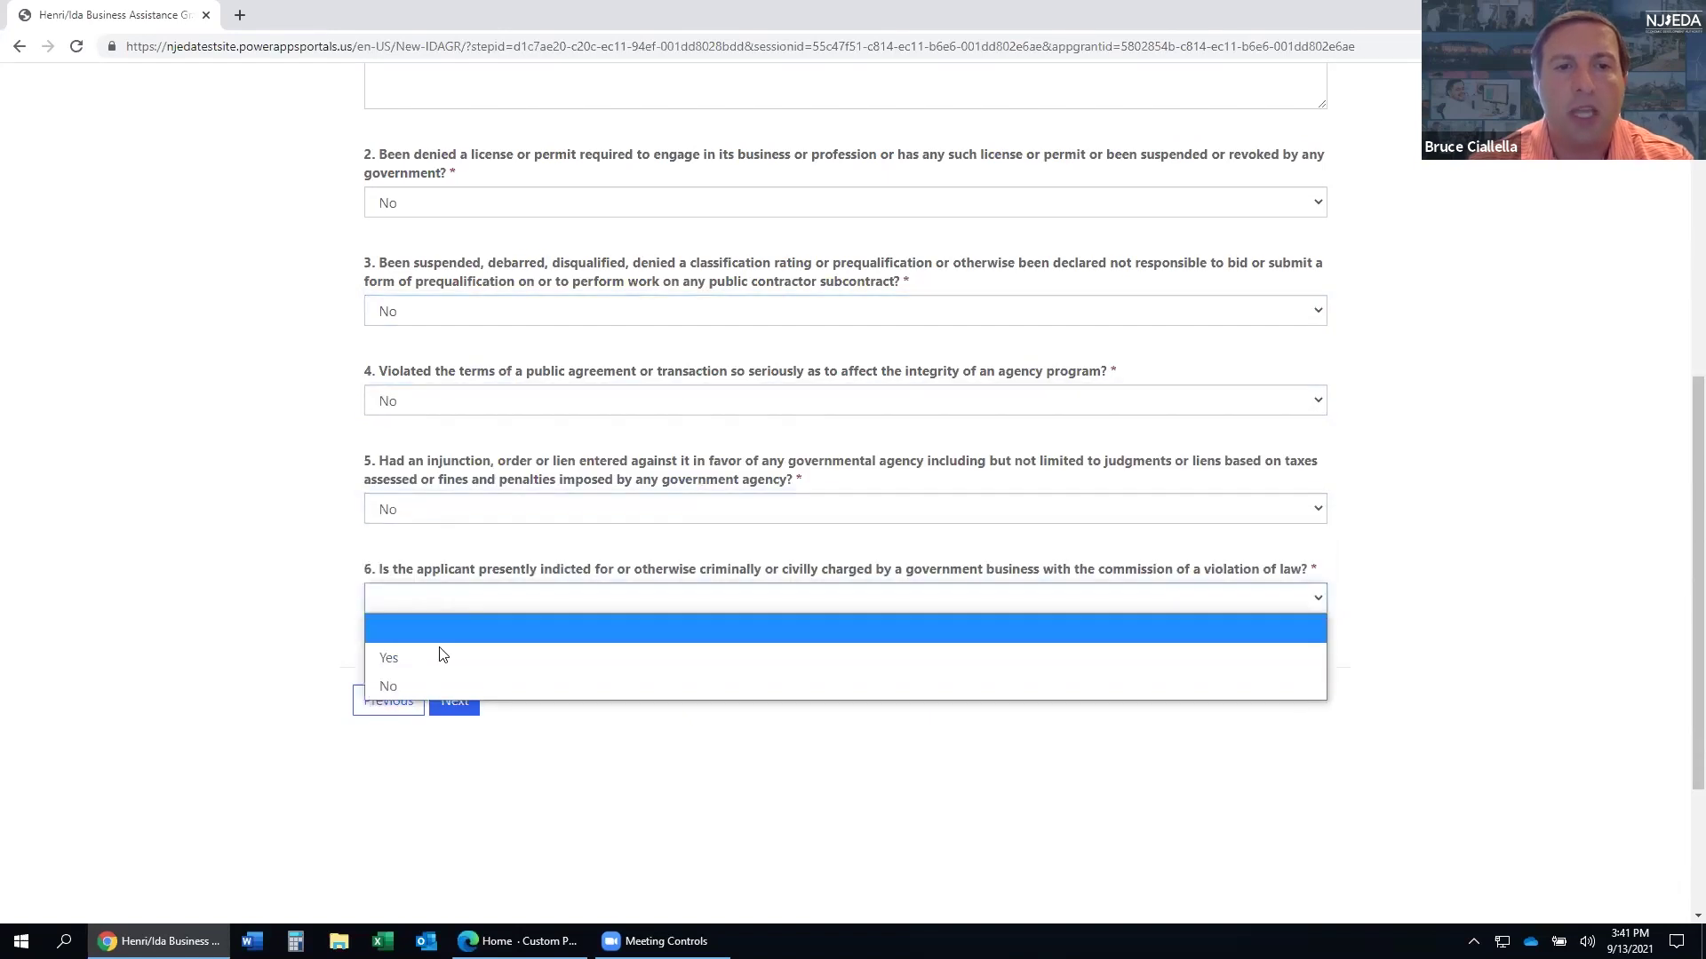
left_click(429, 686)
scroll(483, 549, "up", 4)
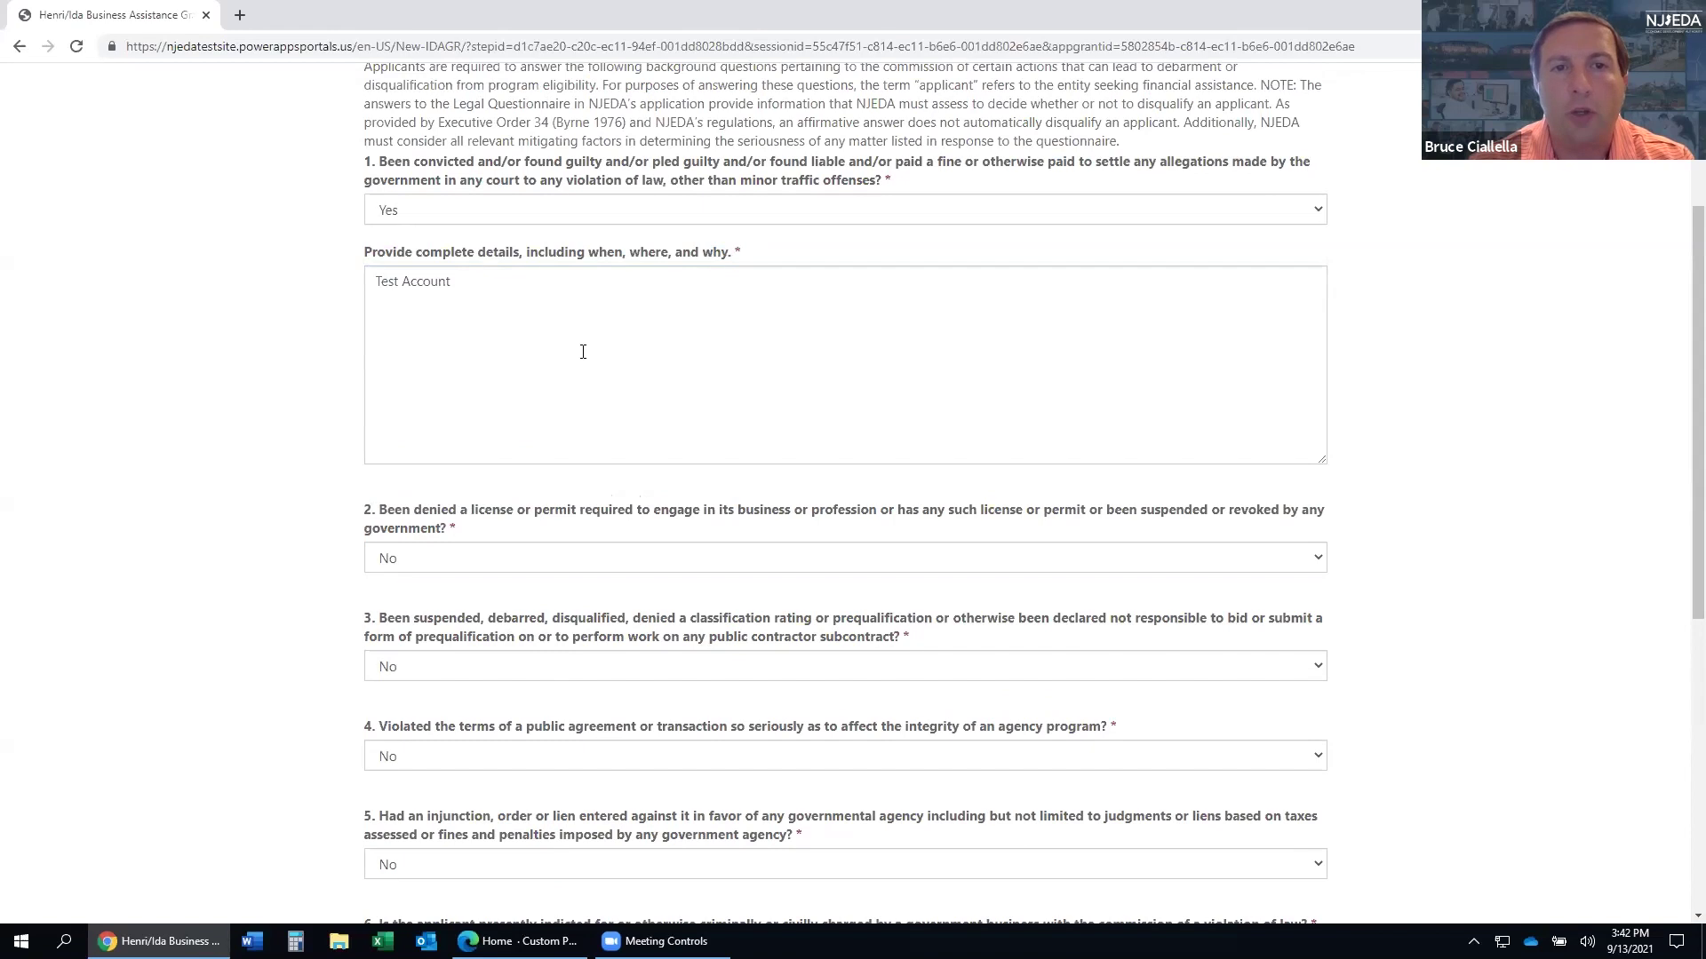
scroll(510, 396, "down", 6)
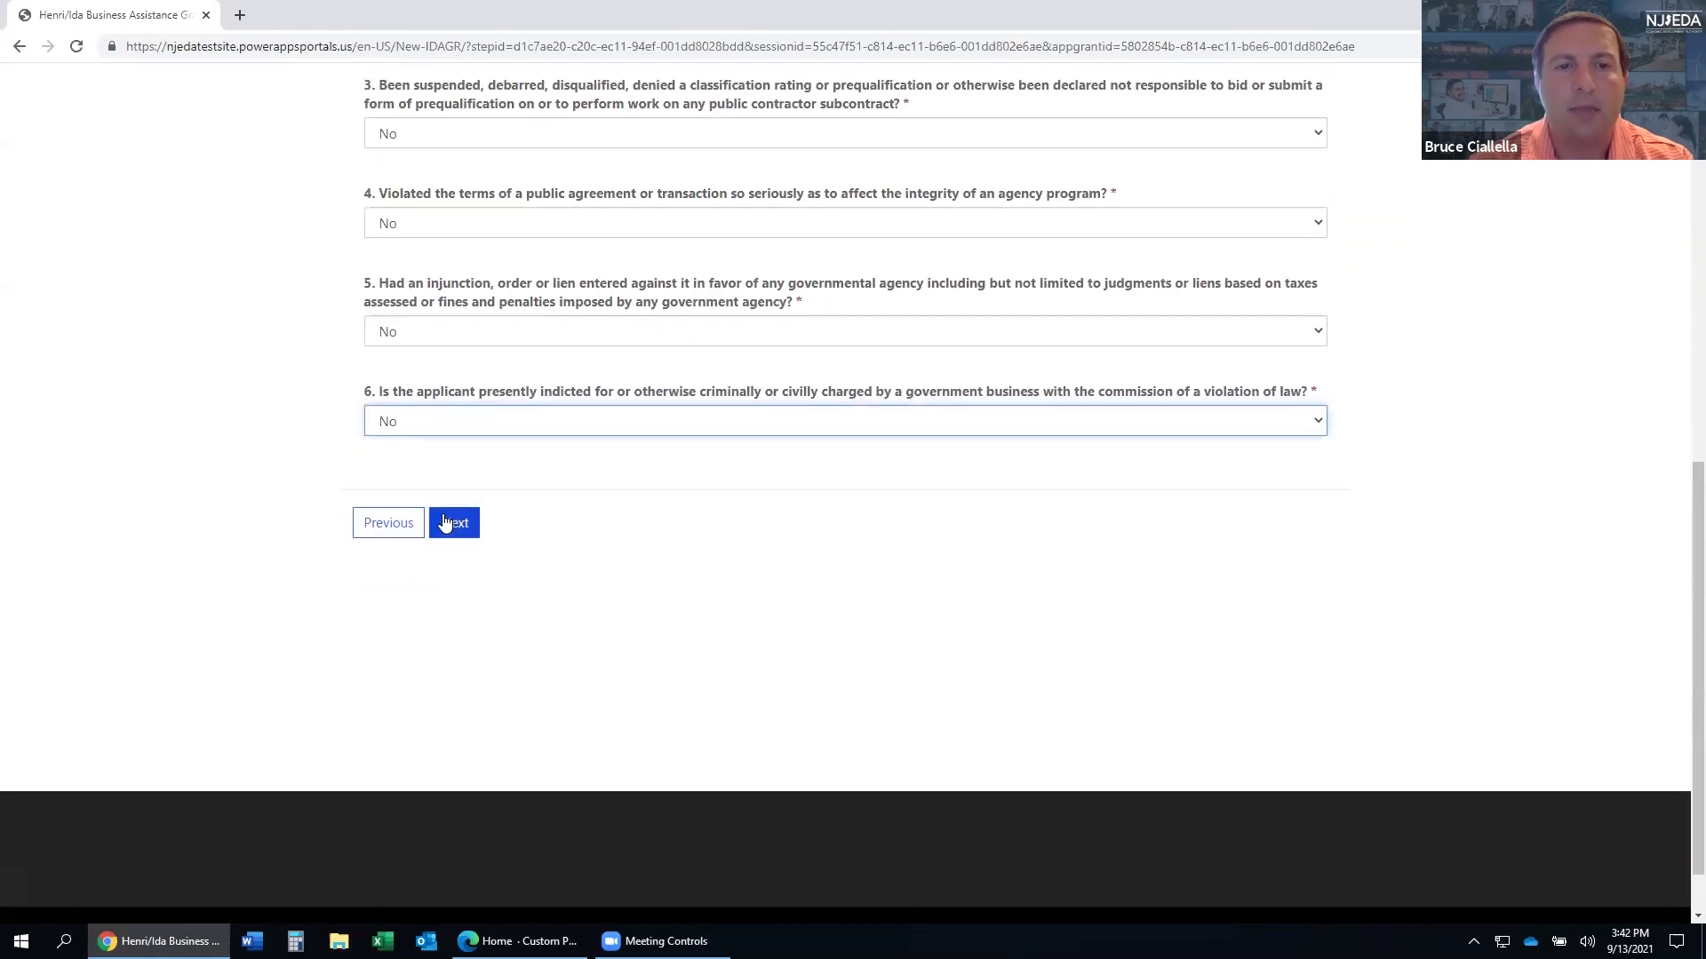
left_click(452, 524)
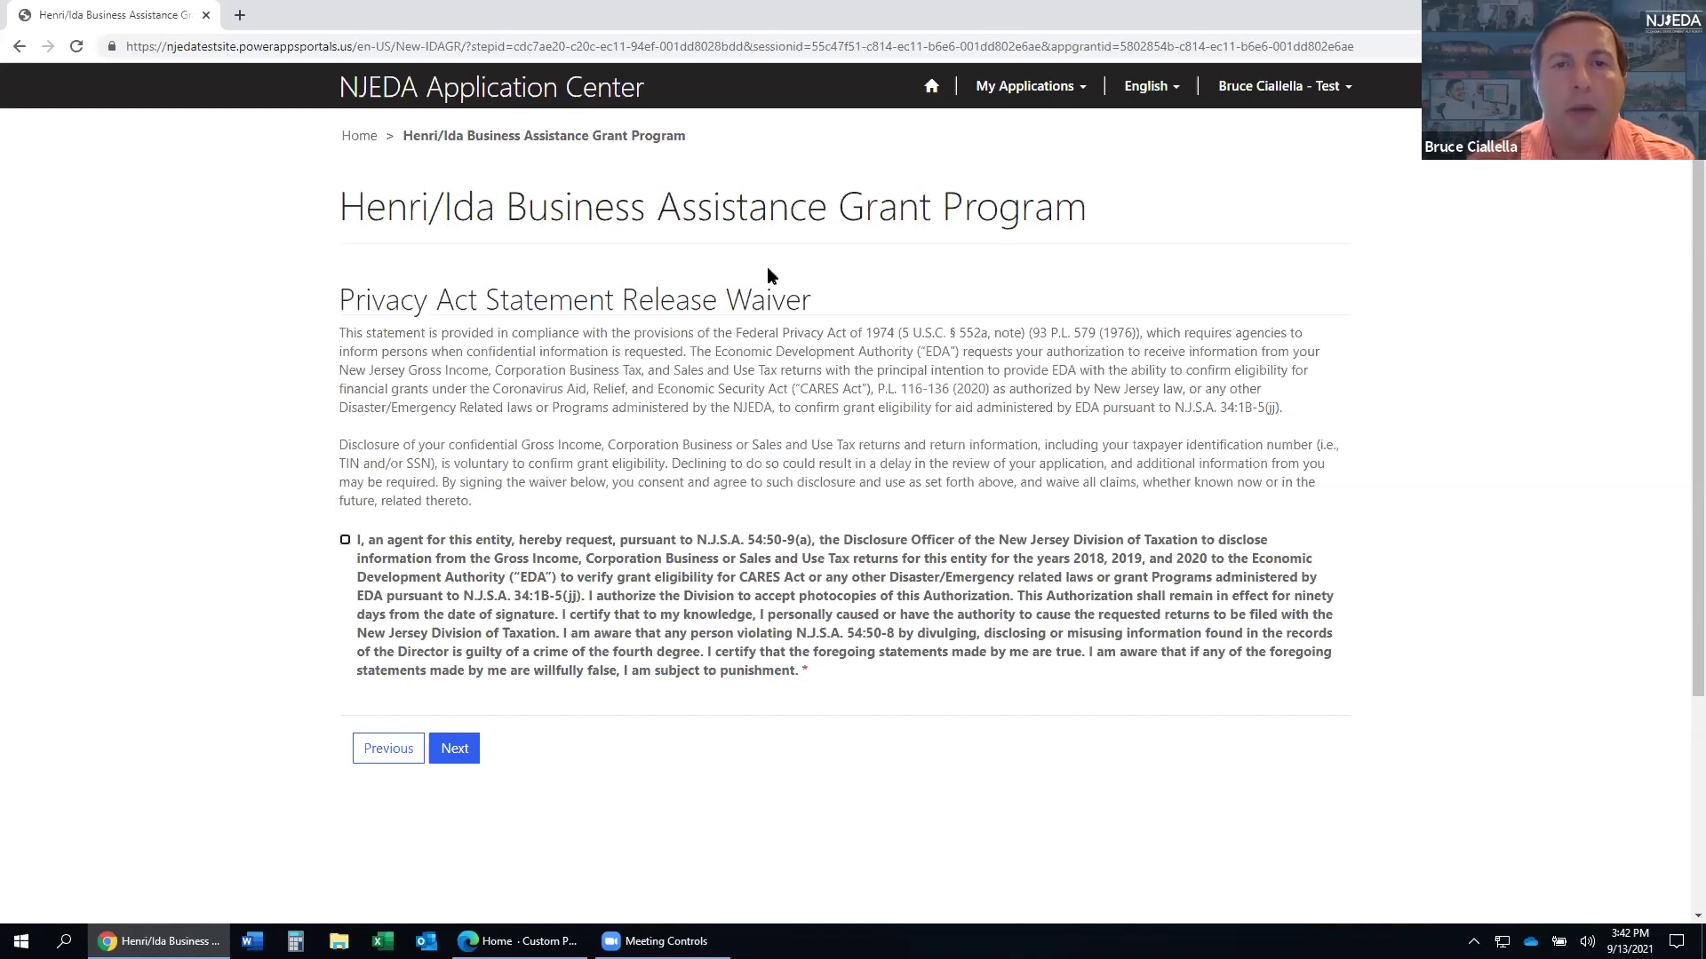
- Accept the Privacy Act tax information release waiver and proceed to the next page
left_click(345, 541)
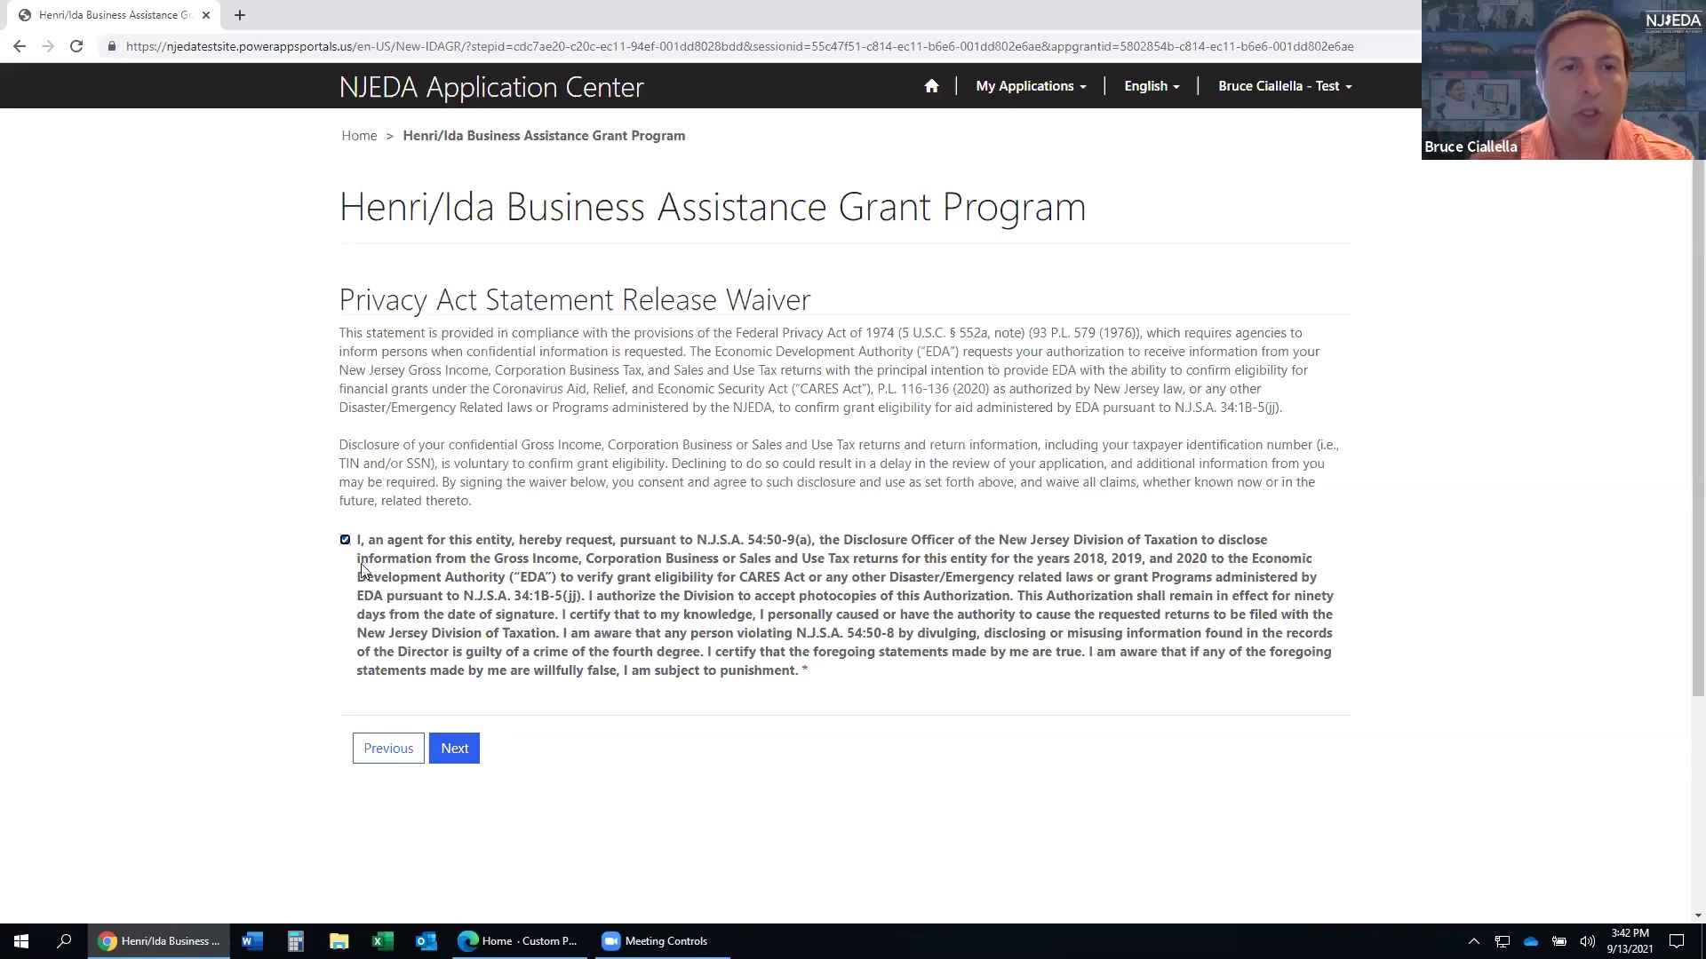
left_click(453, 751)
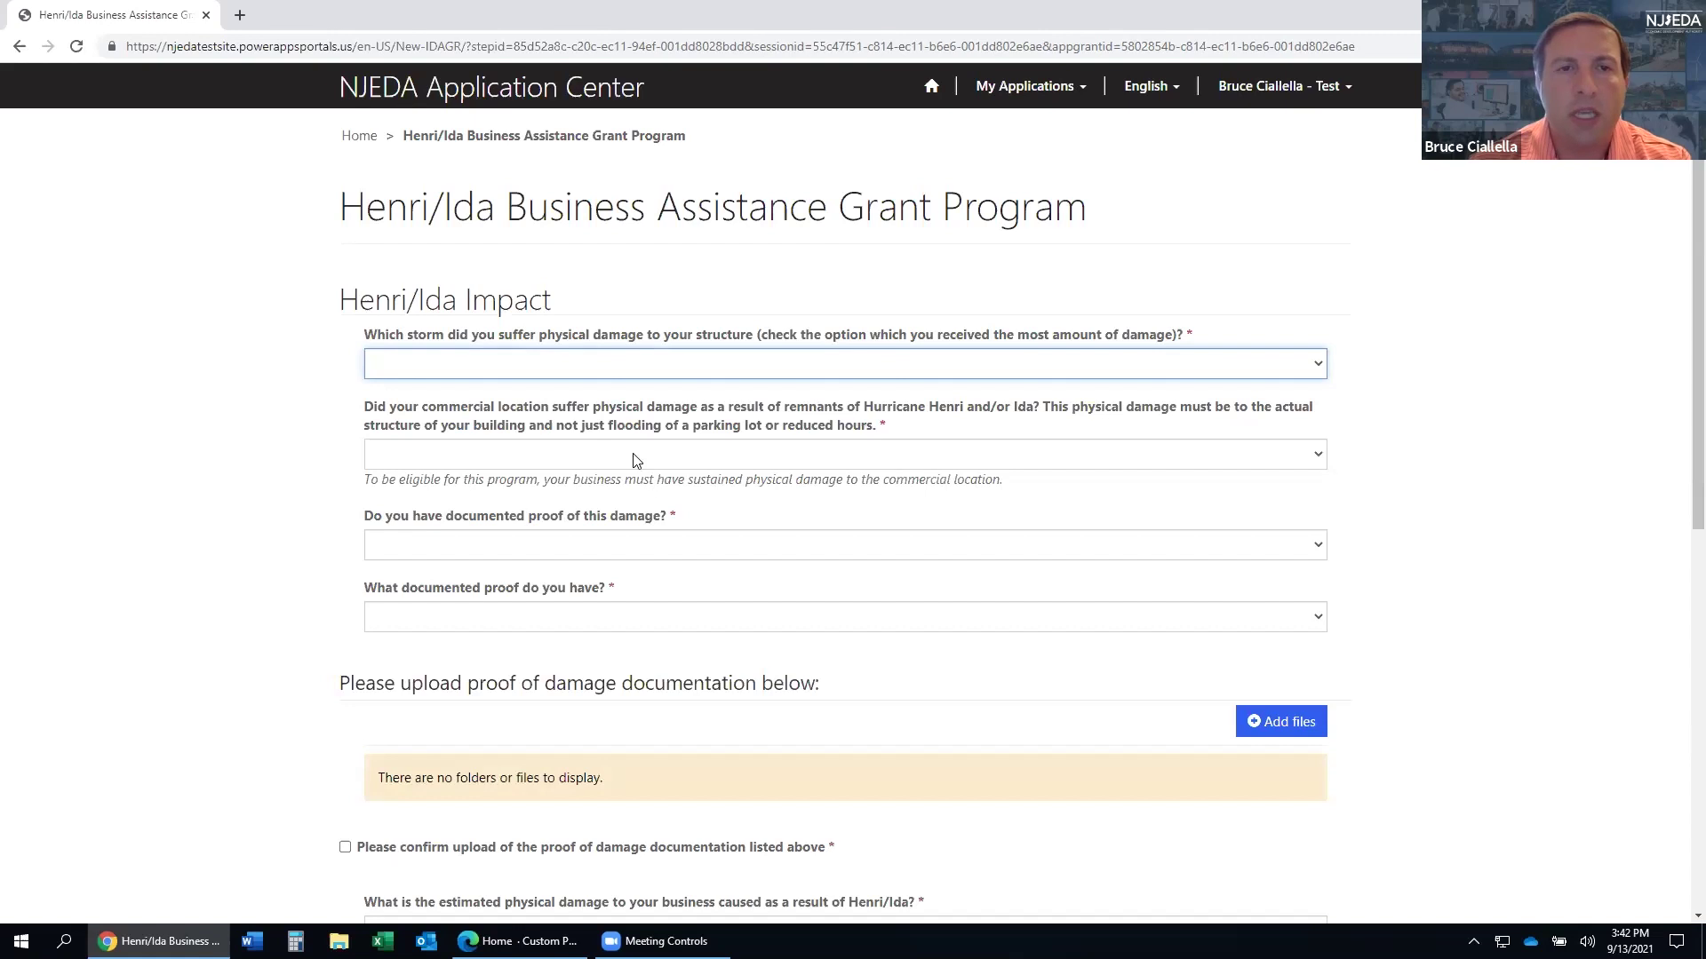
- Choose Hurricane Ida as the damaging storm and answer Yes to commercial-location physical damage
left_click(486, 377)
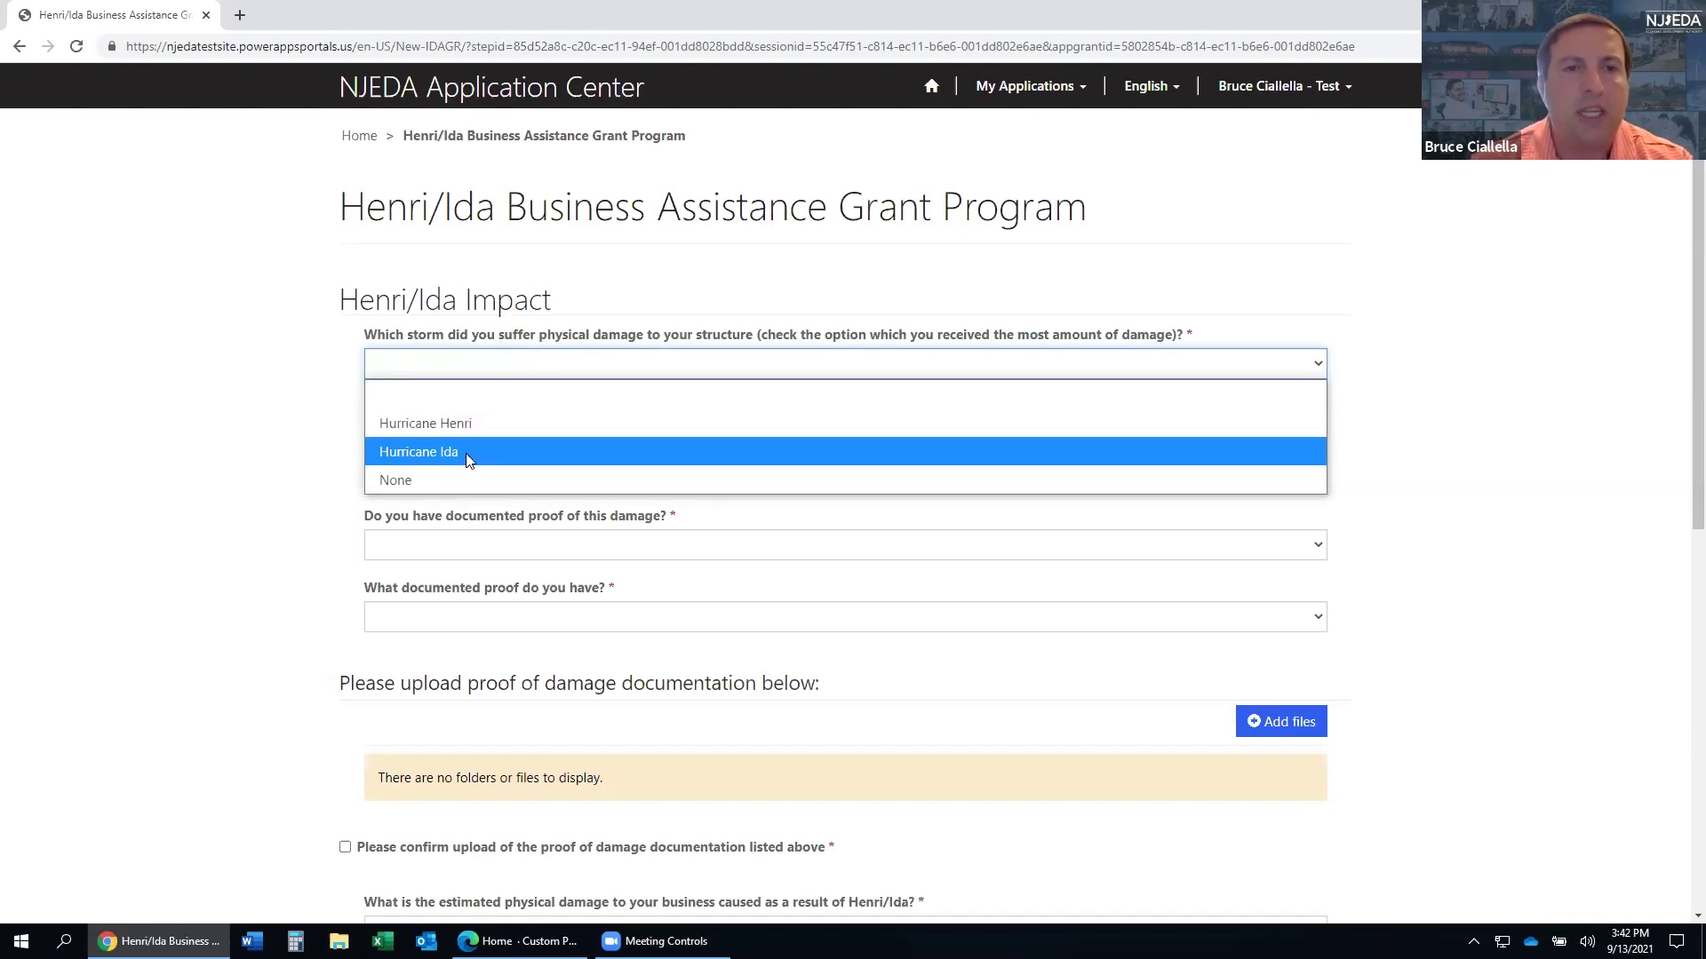
left_click(468, 460)
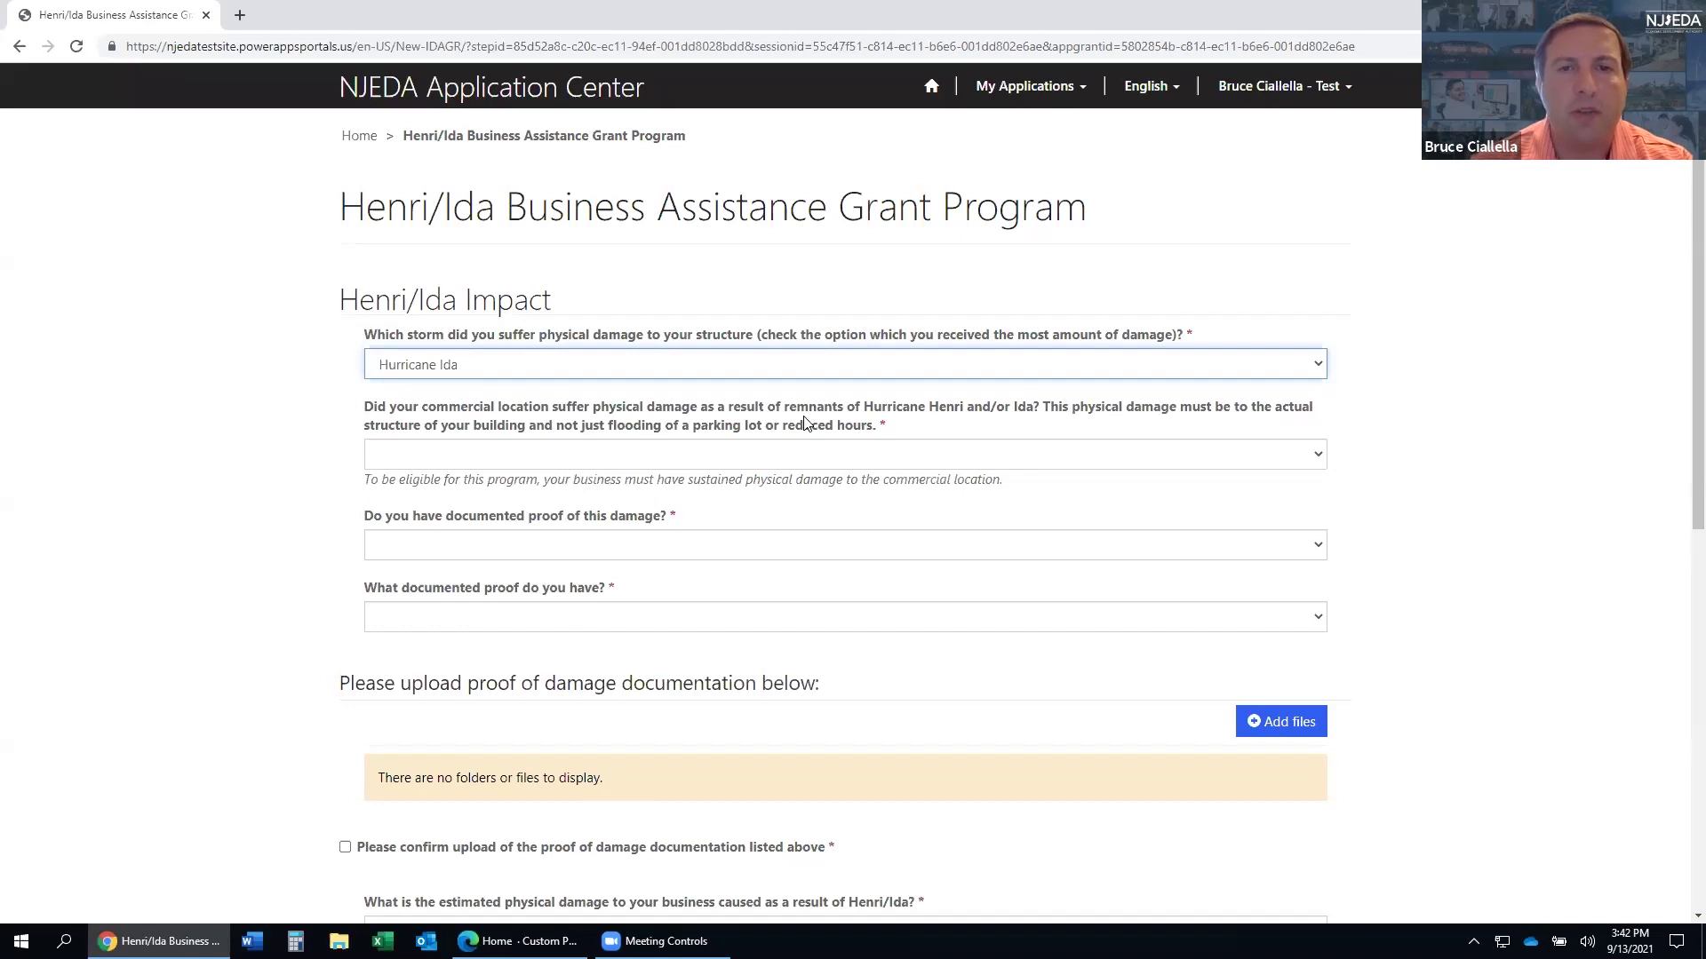
left_click(928, 458)
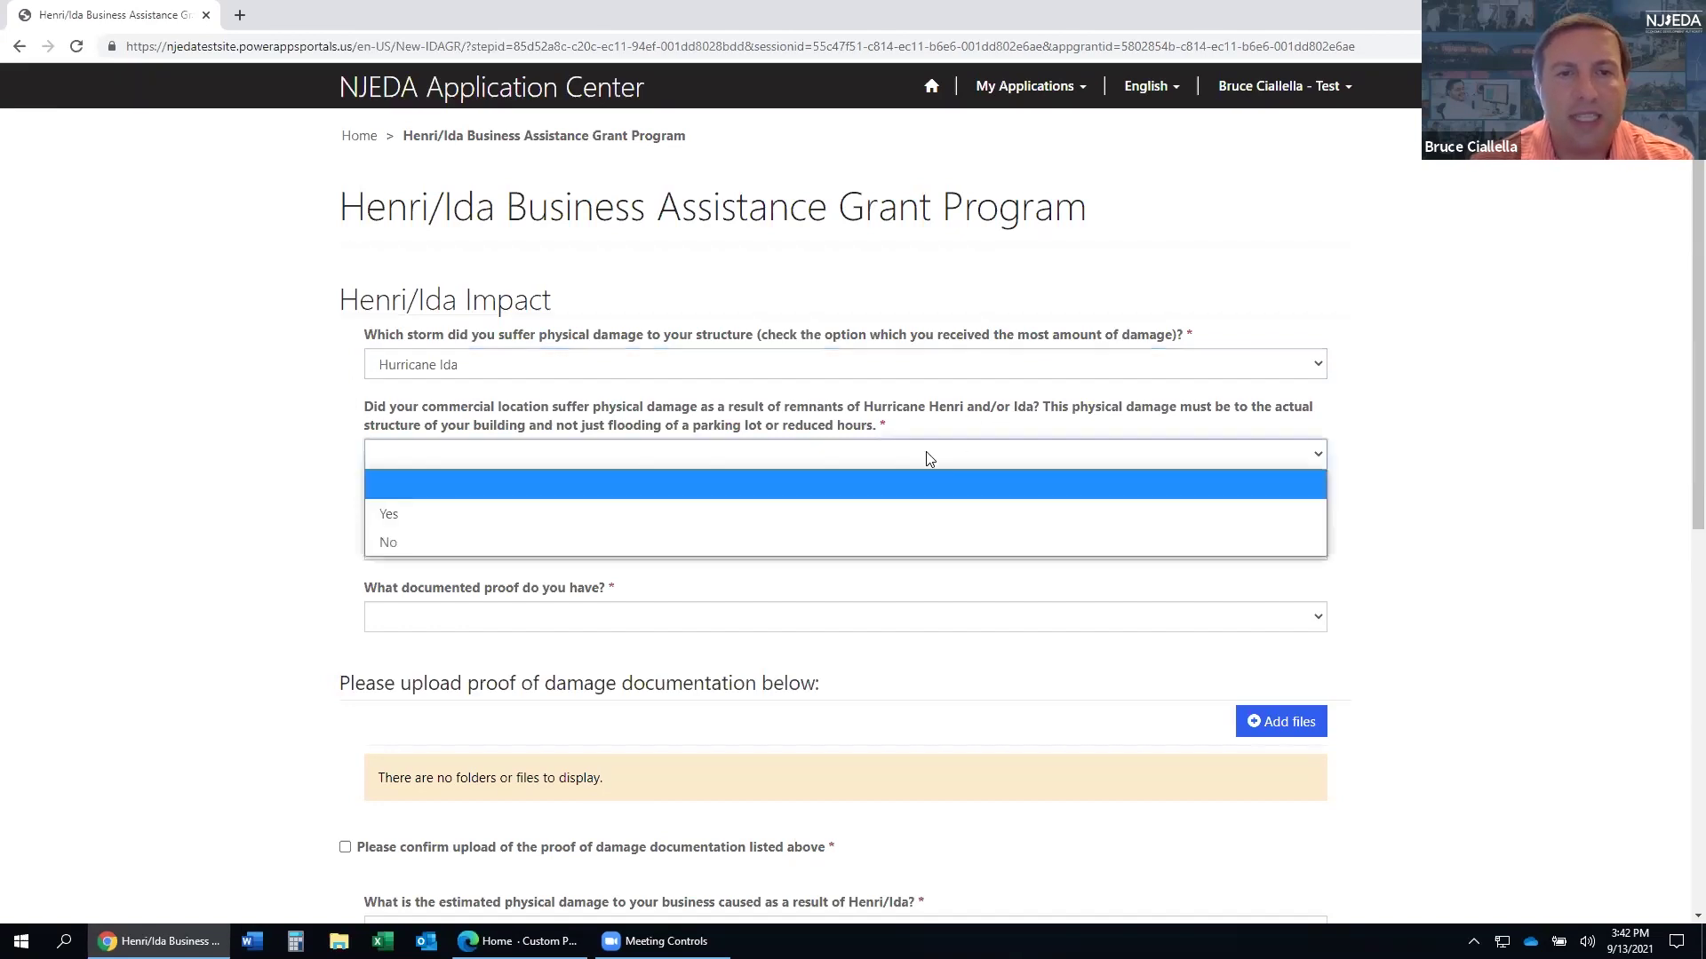
left_click(868, 509)
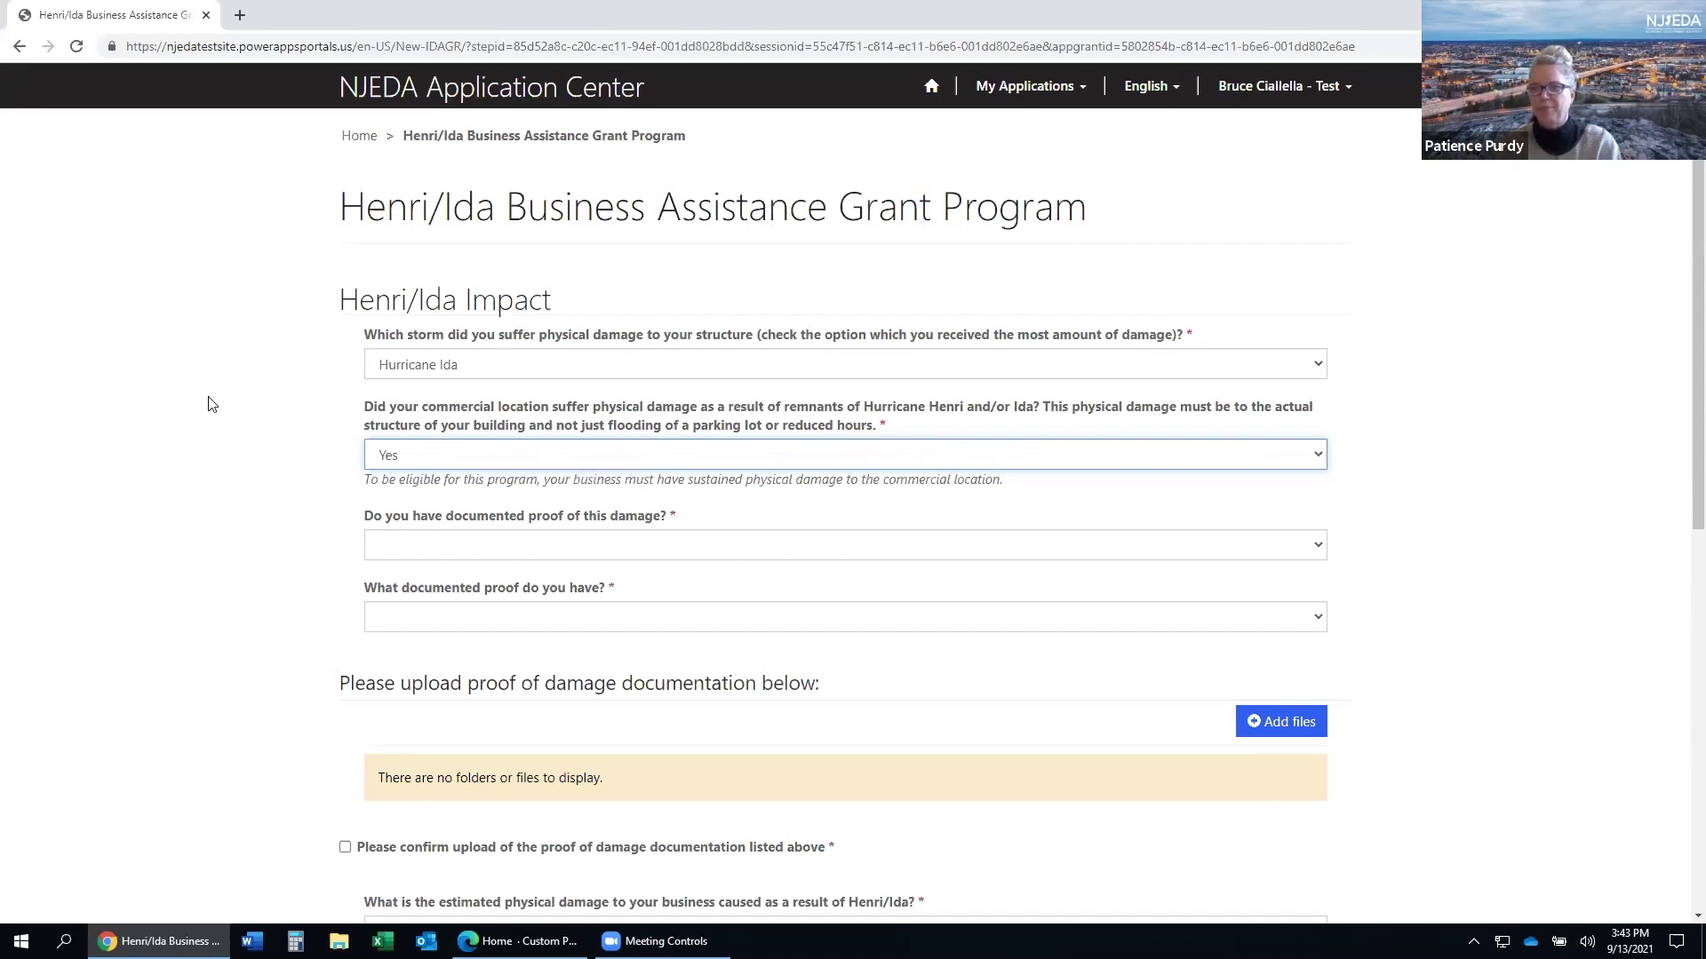
scroll(208, 395, "down", 1)
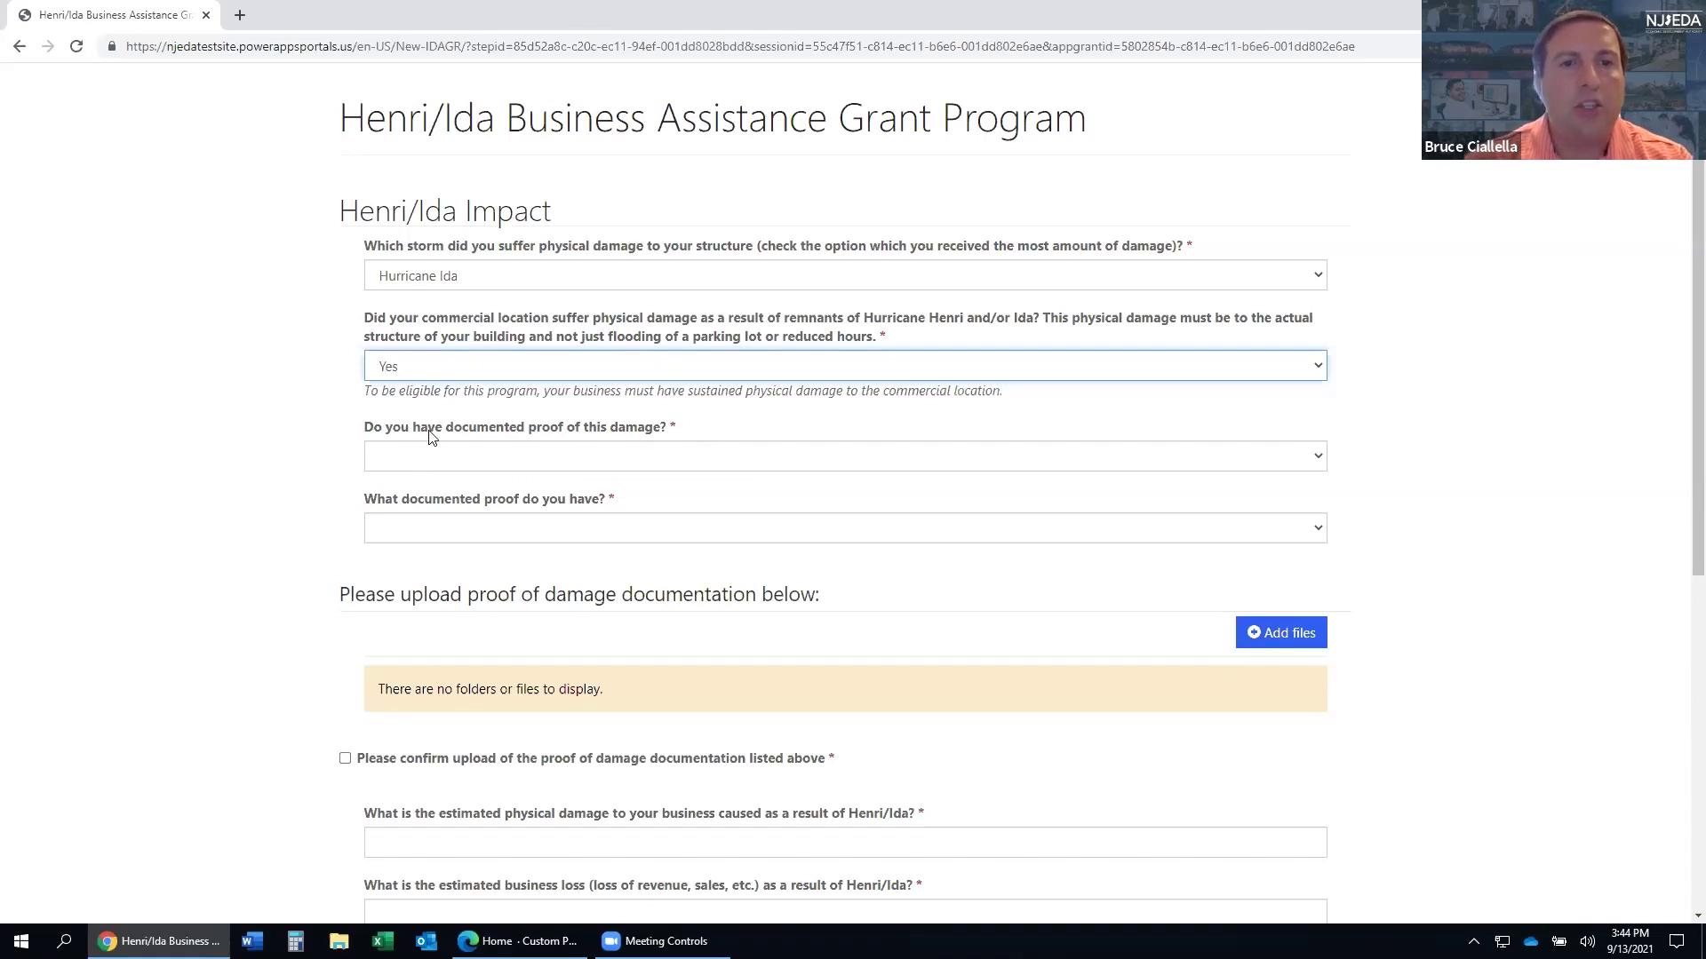
- Answer Yes to having documented proof of damage and choose Photos as the proof type
left_click(485, 465)
left_click(462, 519)
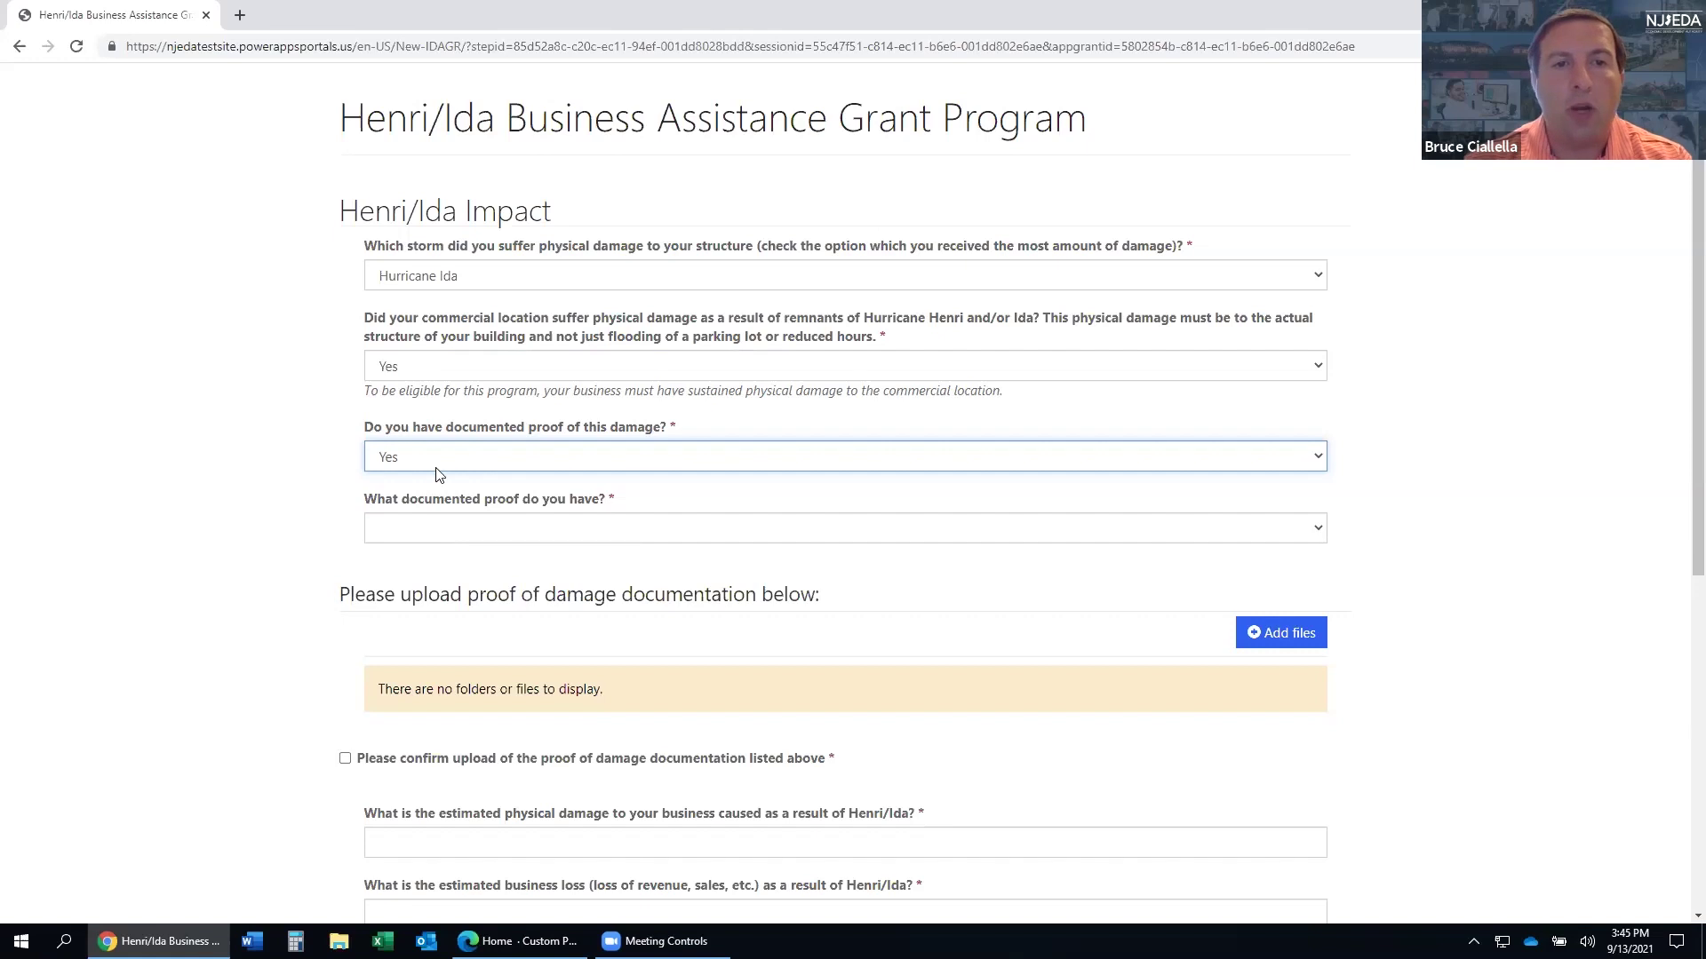
left_click(438, 528)
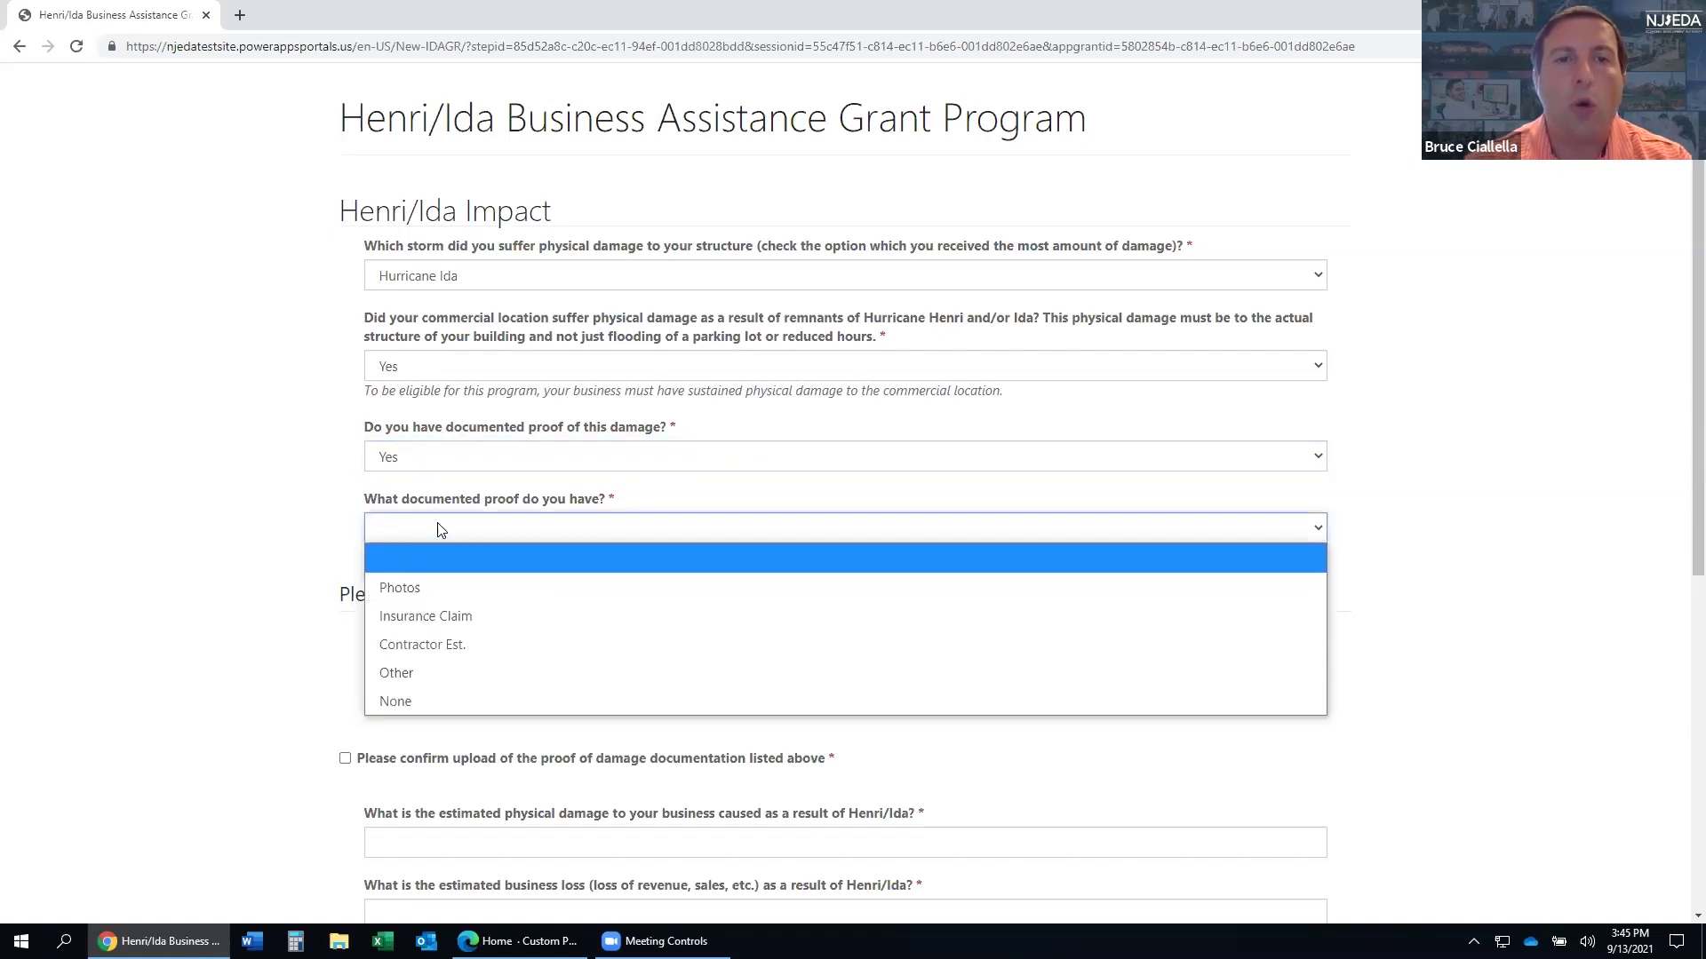
left_click(439, 590)
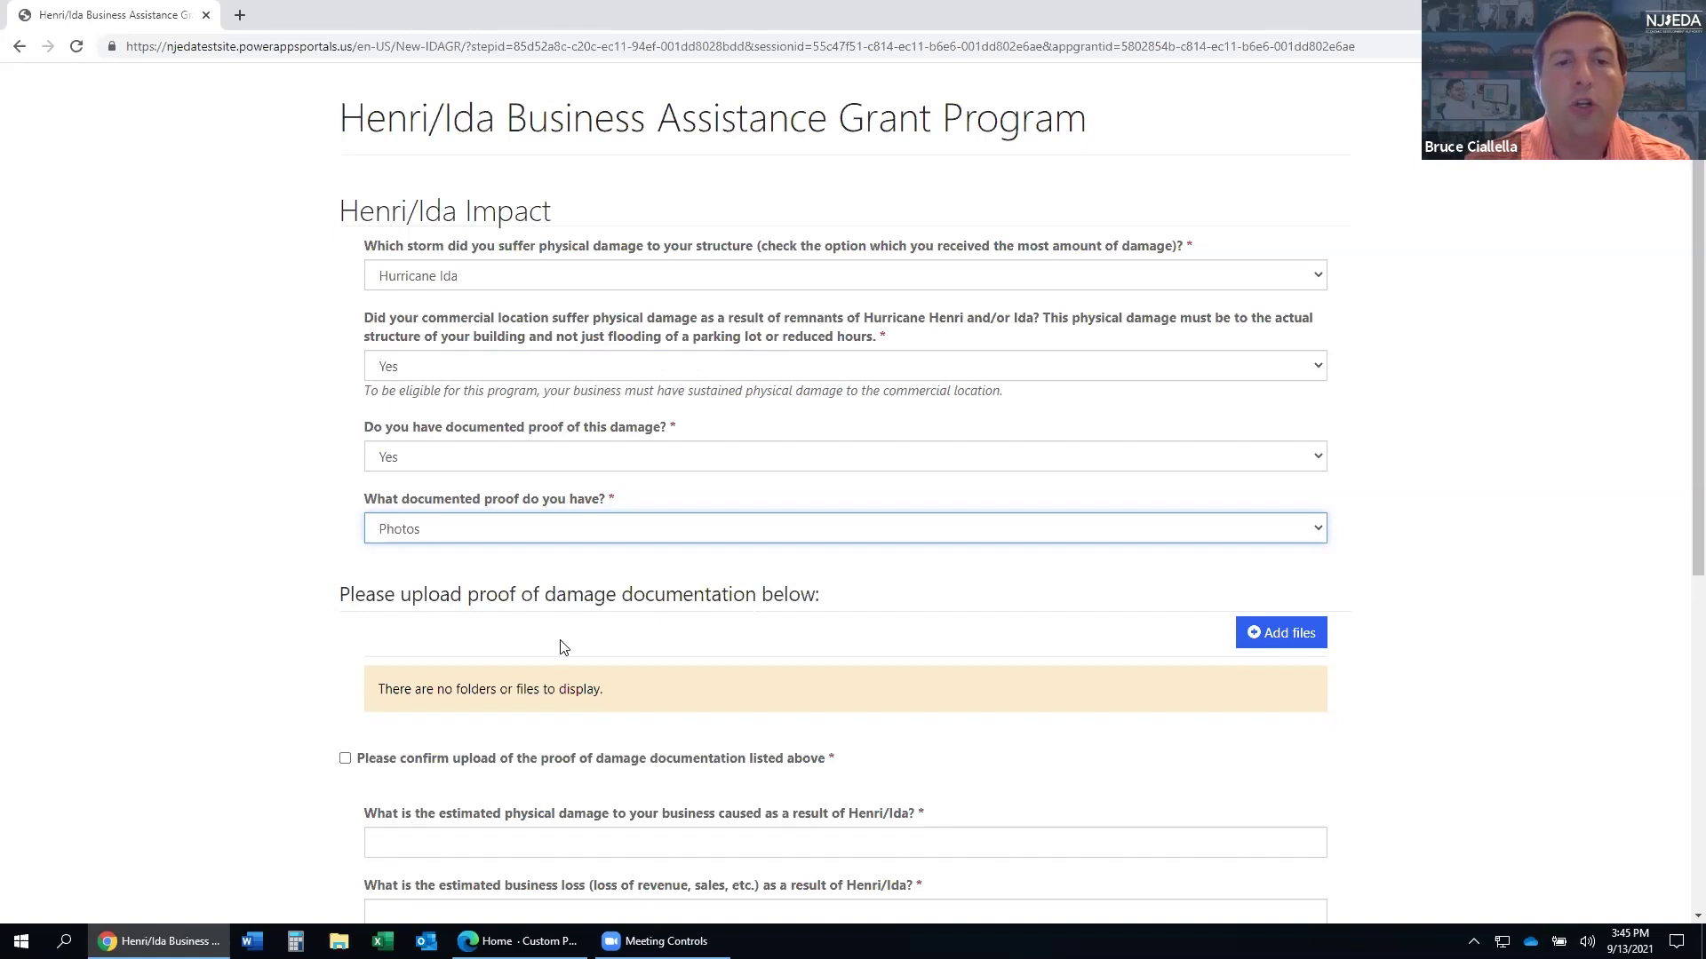
- Upload the file Ida Photo Damage.JPG as damage documentation via Add files
left_click(1297, 636)
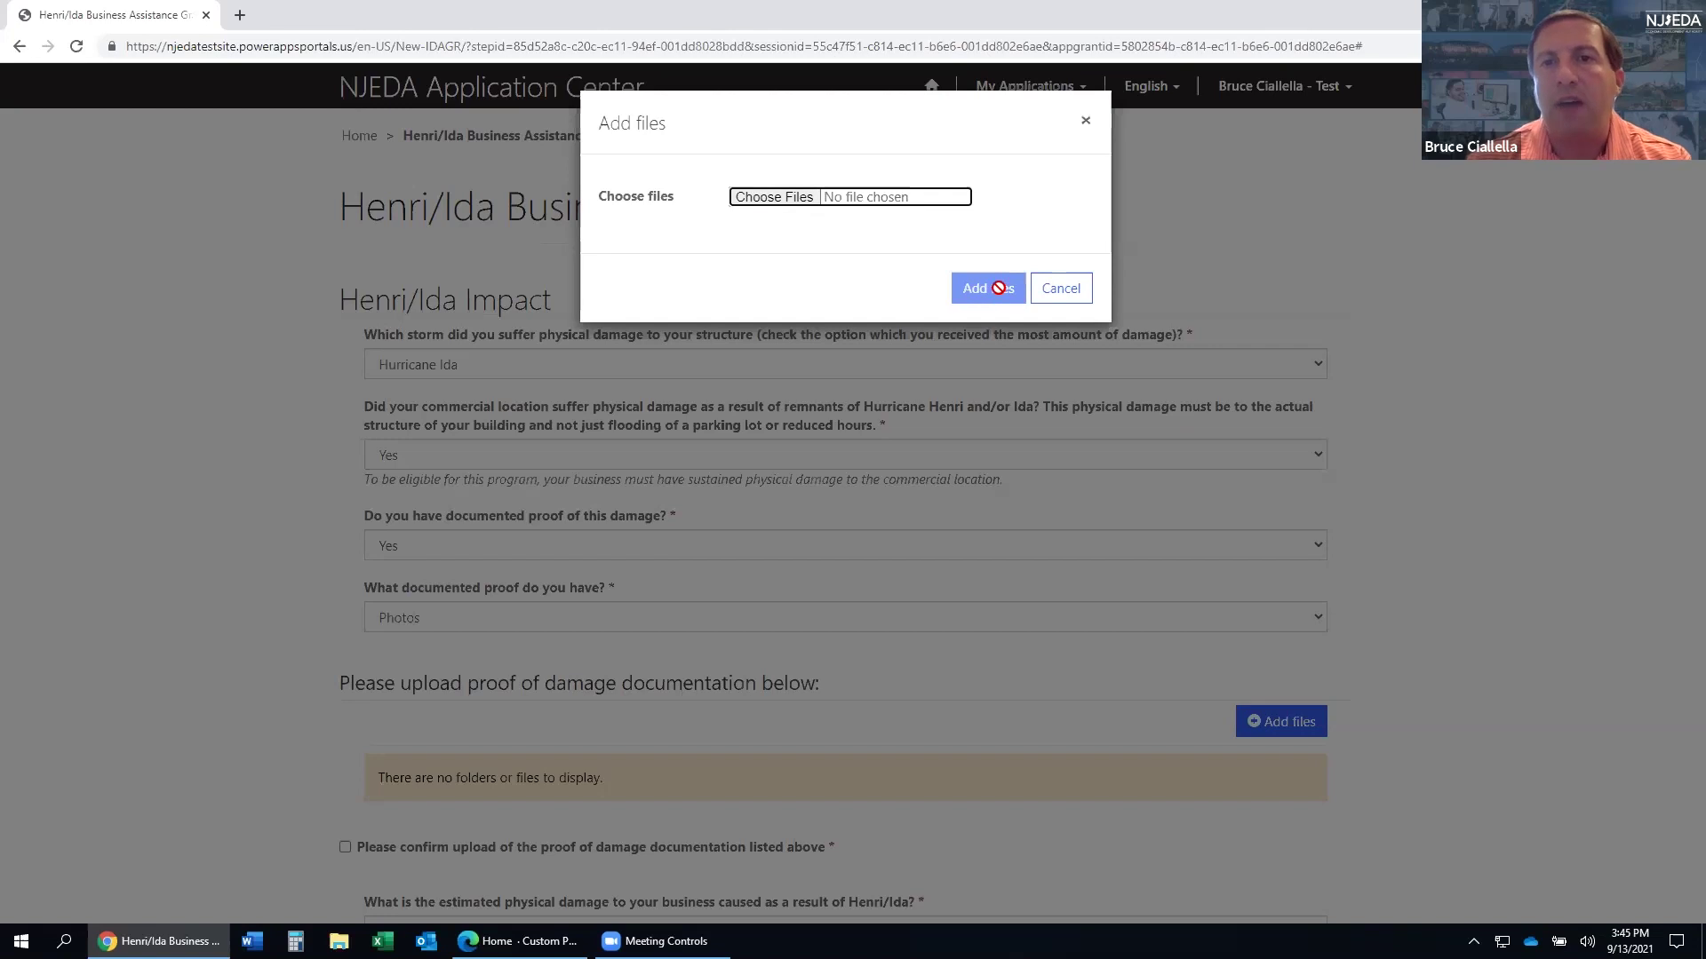
left_click(761, 199)
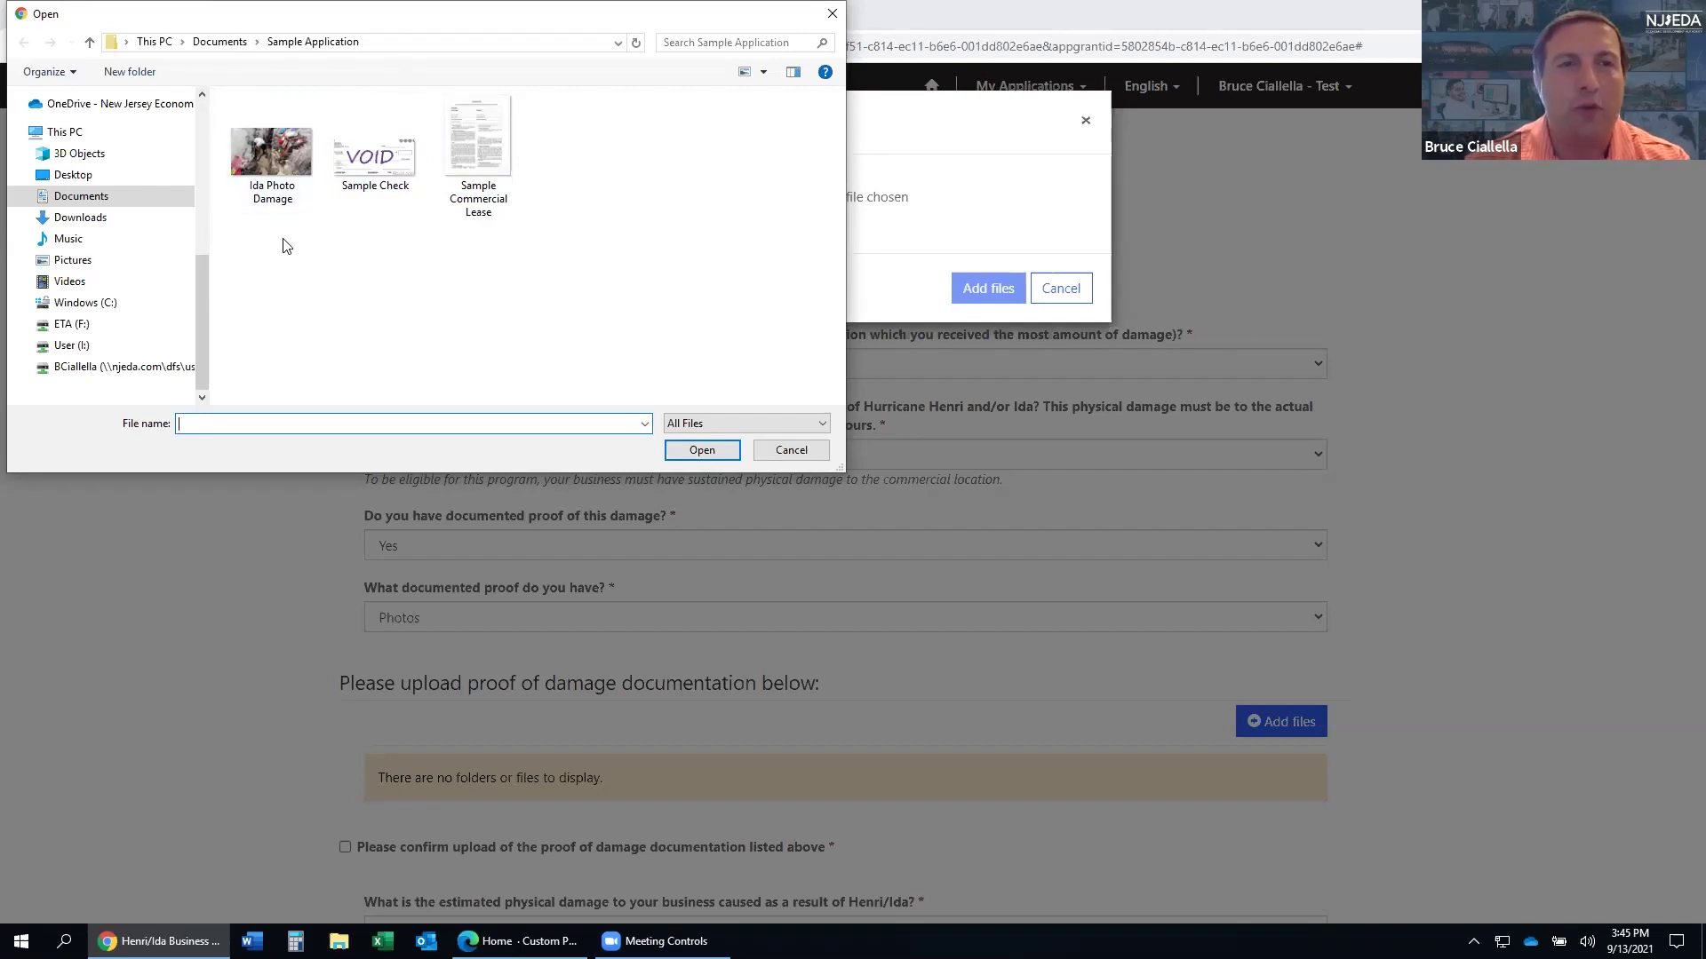
left_click(269, 165)
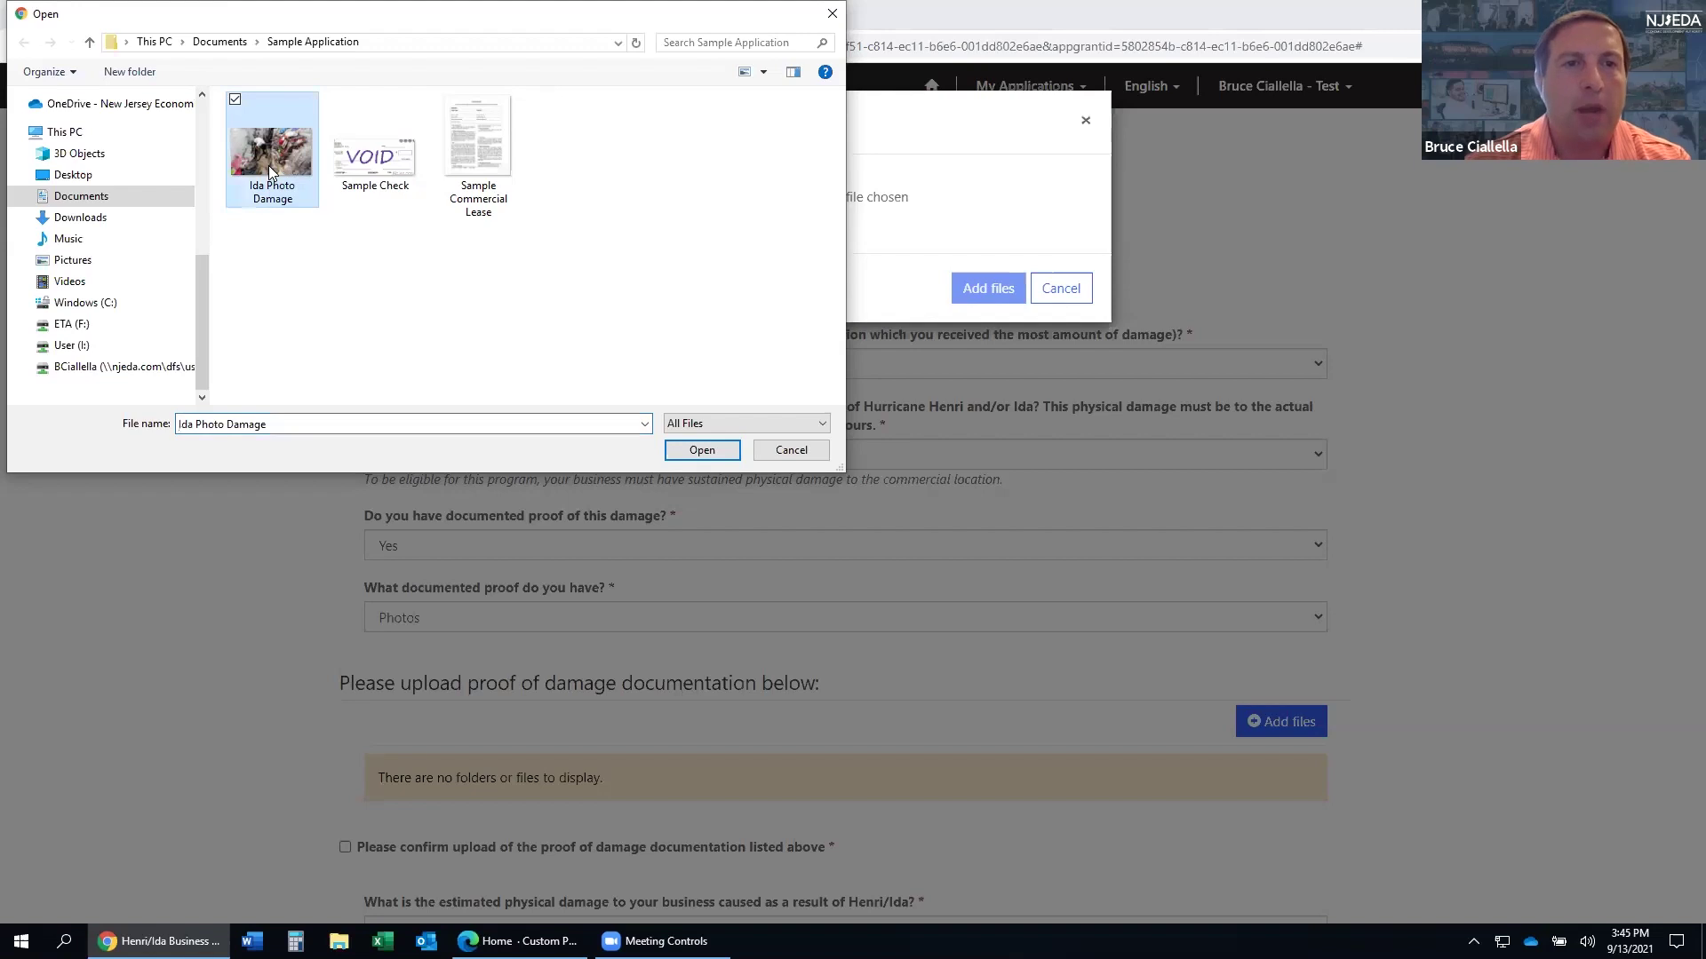
left_click(691, 457)
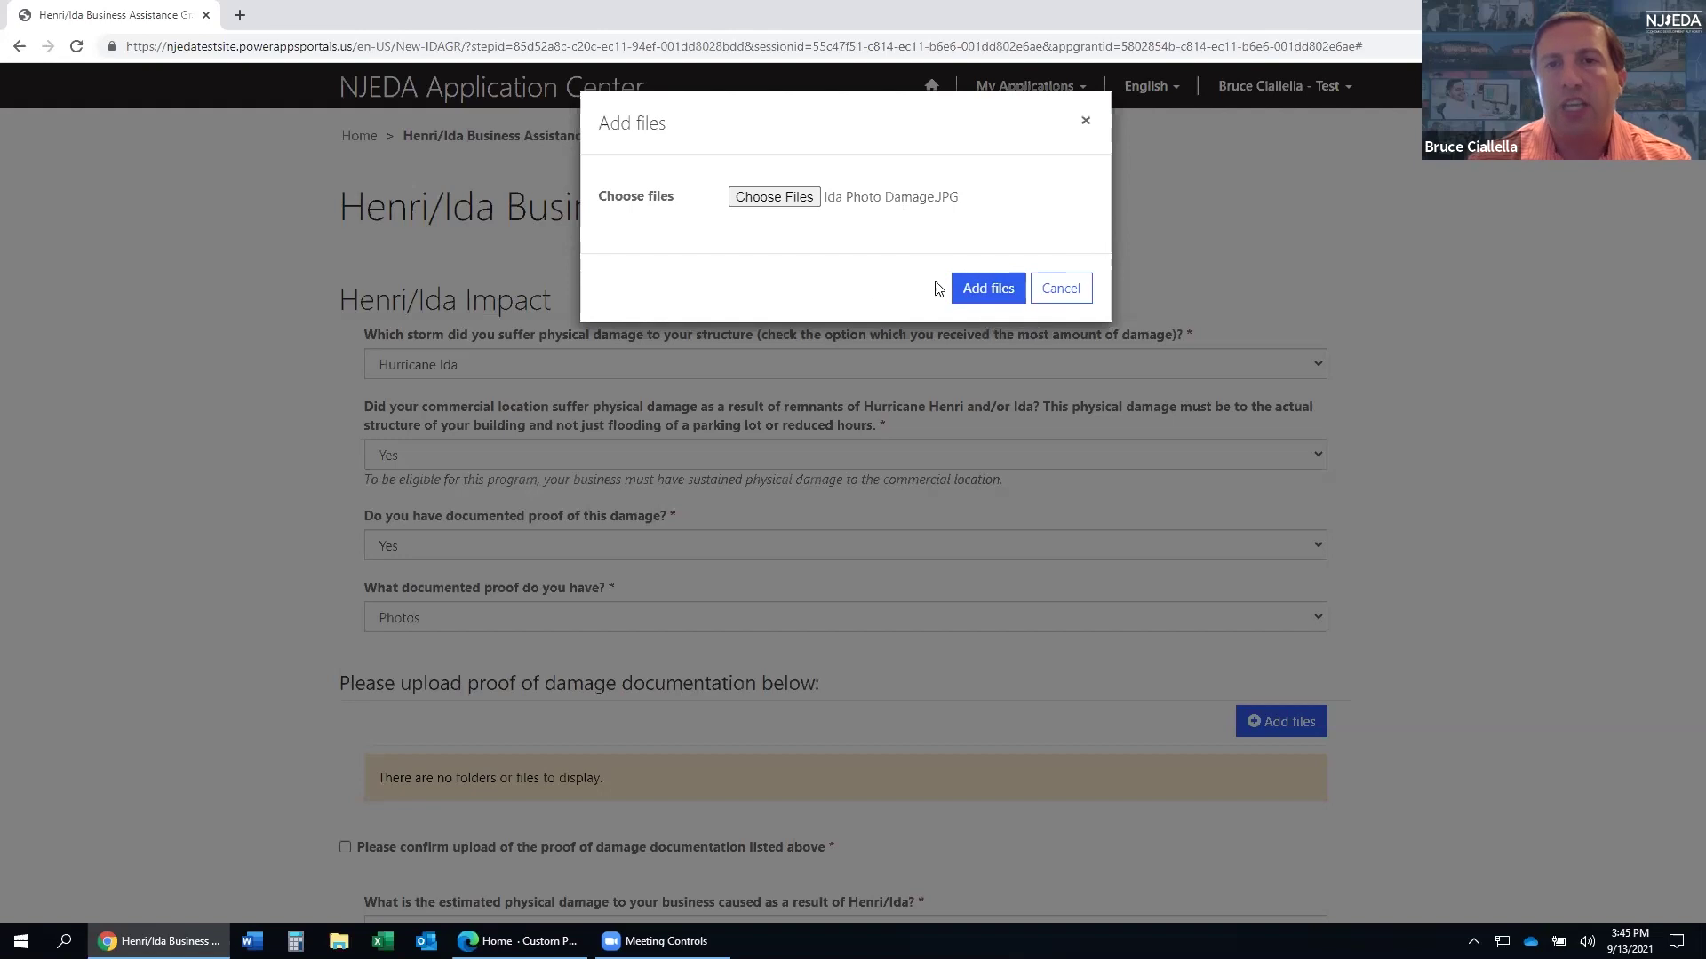
left_click(982, 293)
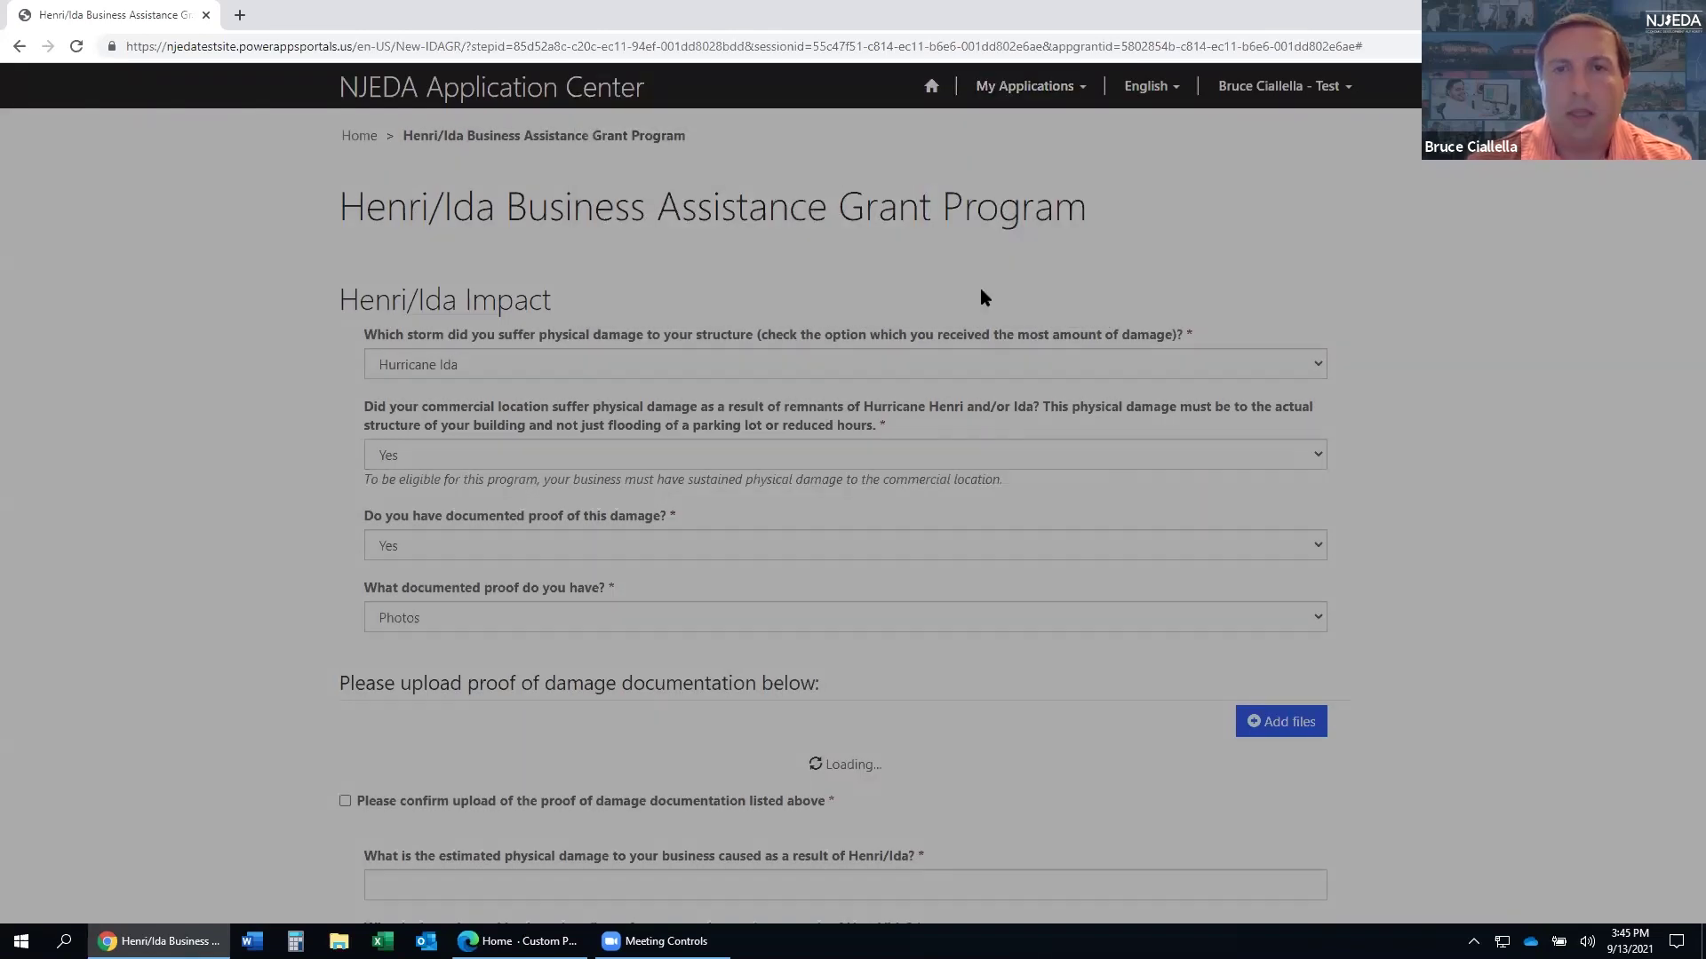
- Check the box confirming the Ida Photo Damage.JPG proof-of-damage upload
scroll(785, 545, "down", 3)
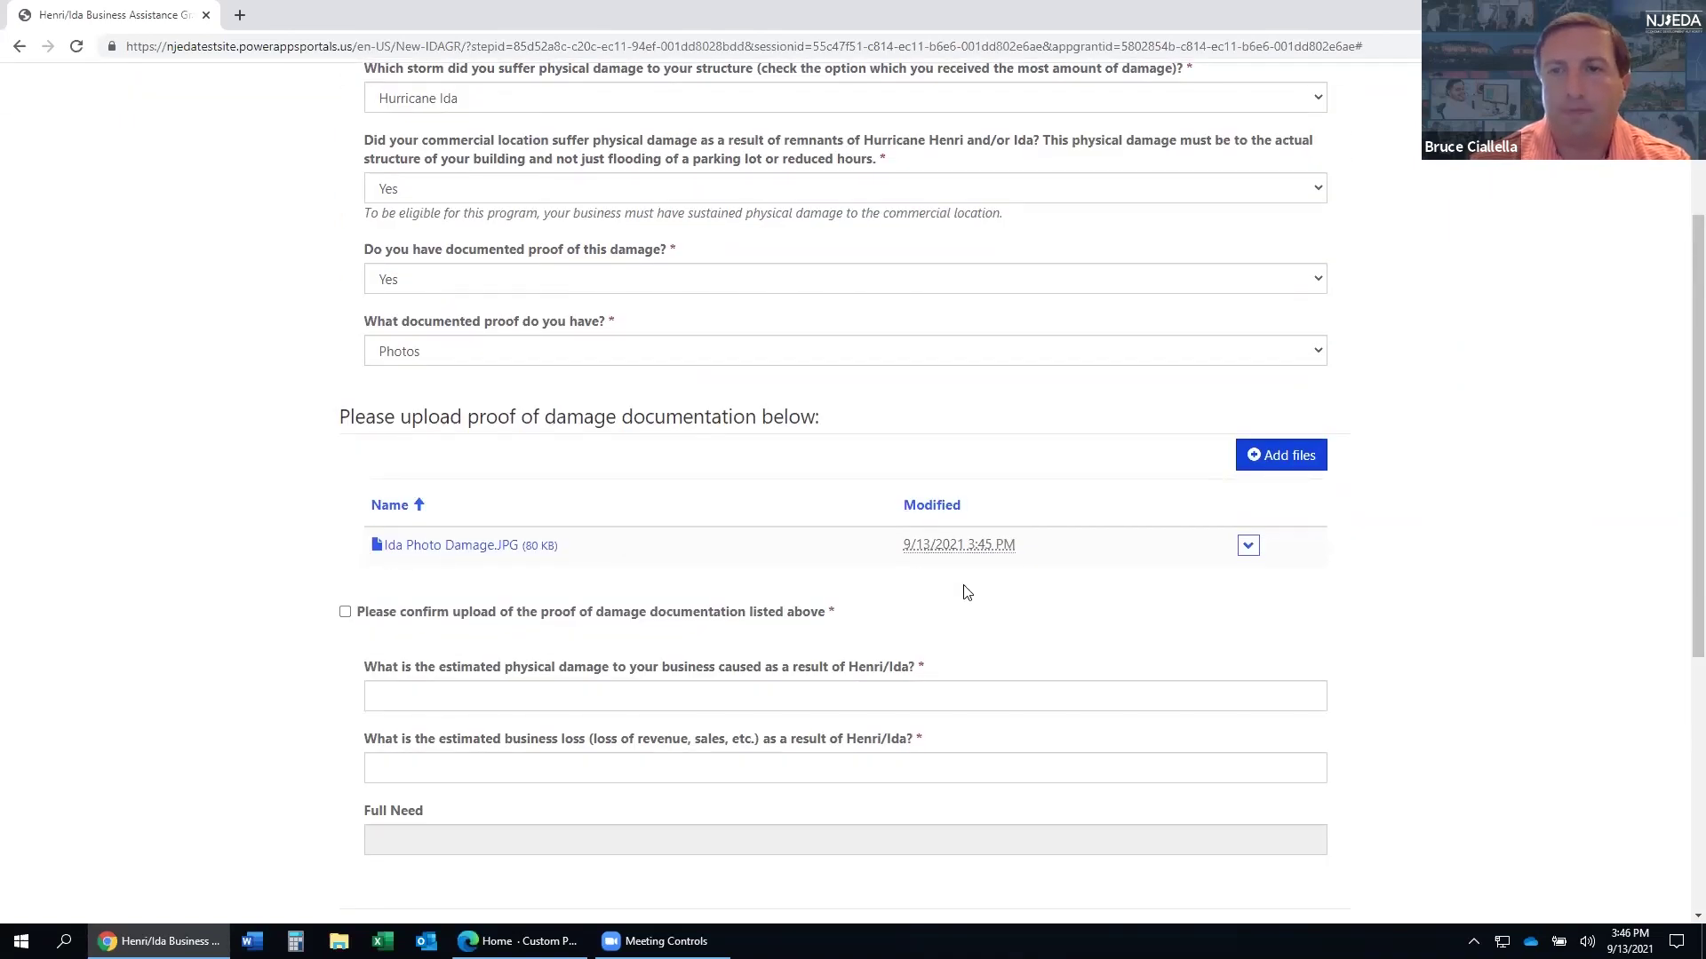
scroll(963, 588, "down", 1)
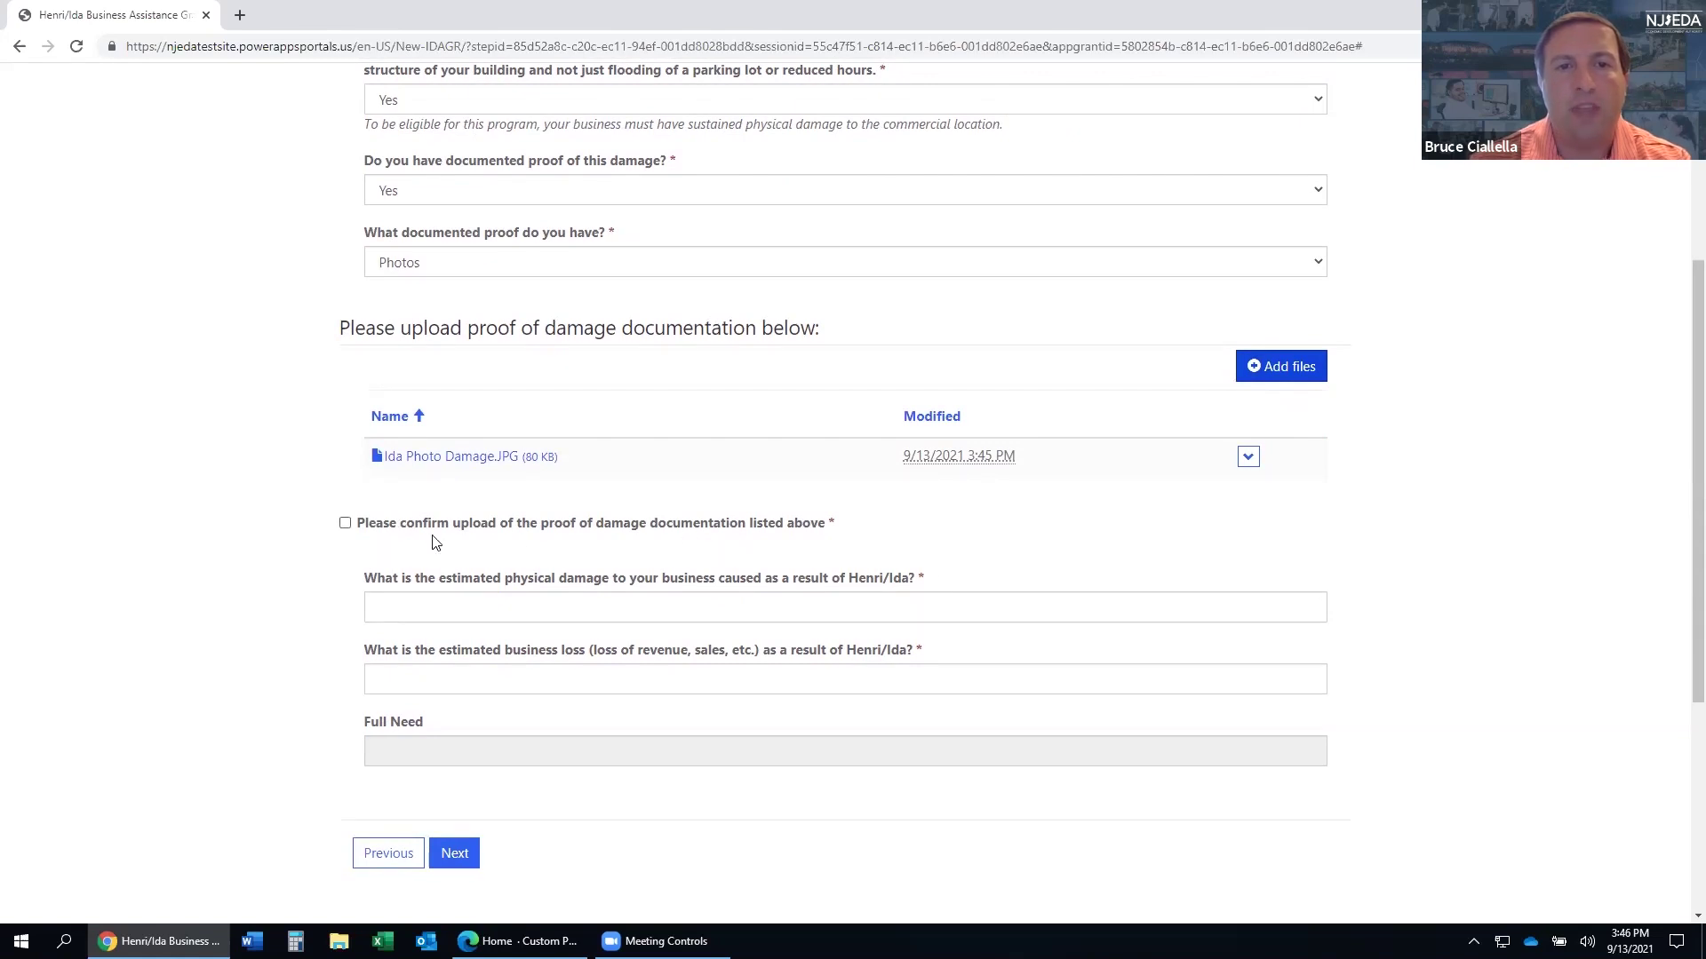
left_click(346, 526)
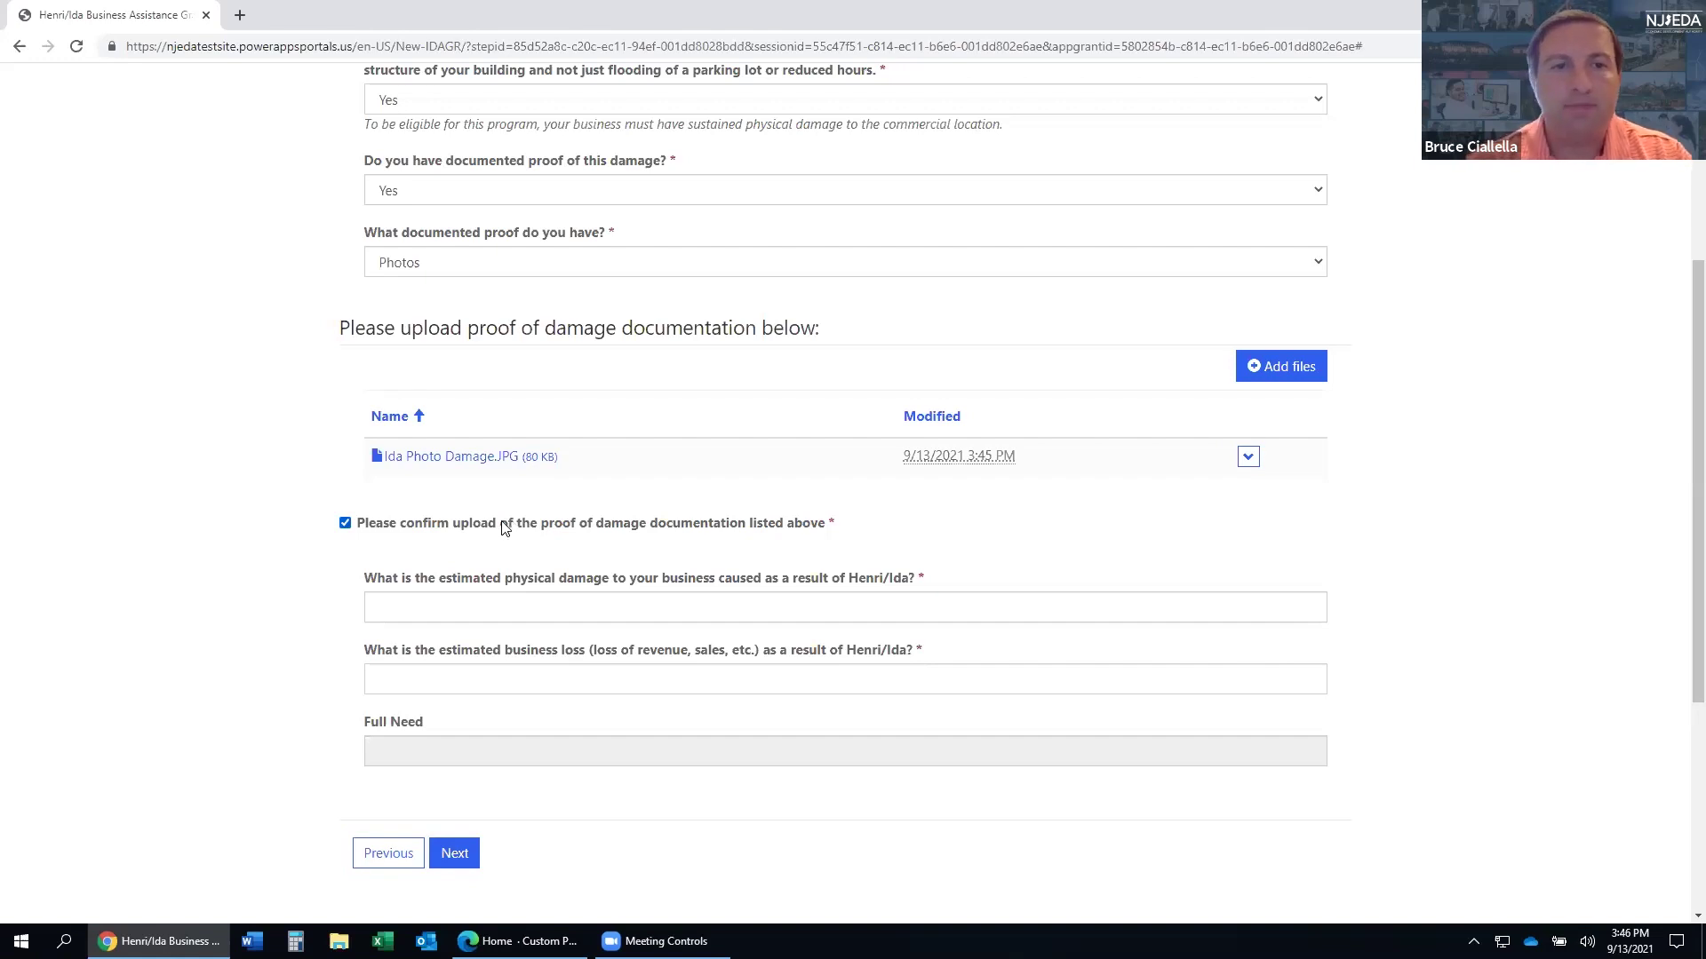
scroll(507, 522, "down", 1)
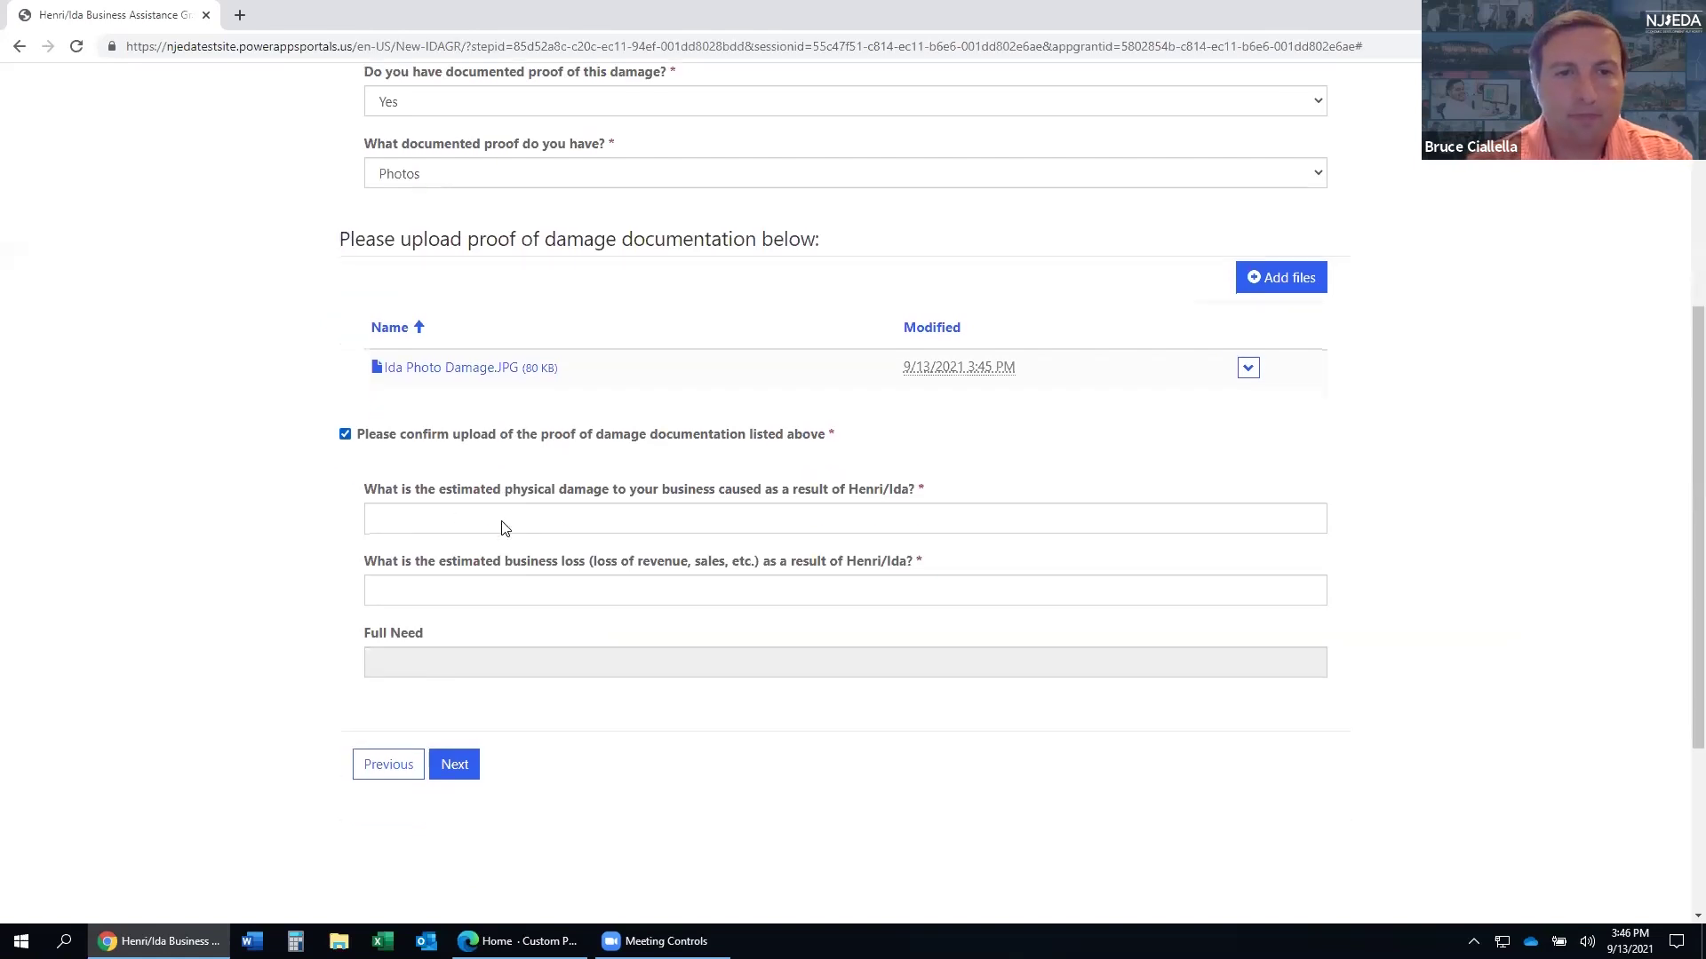
left_click(426, 519)
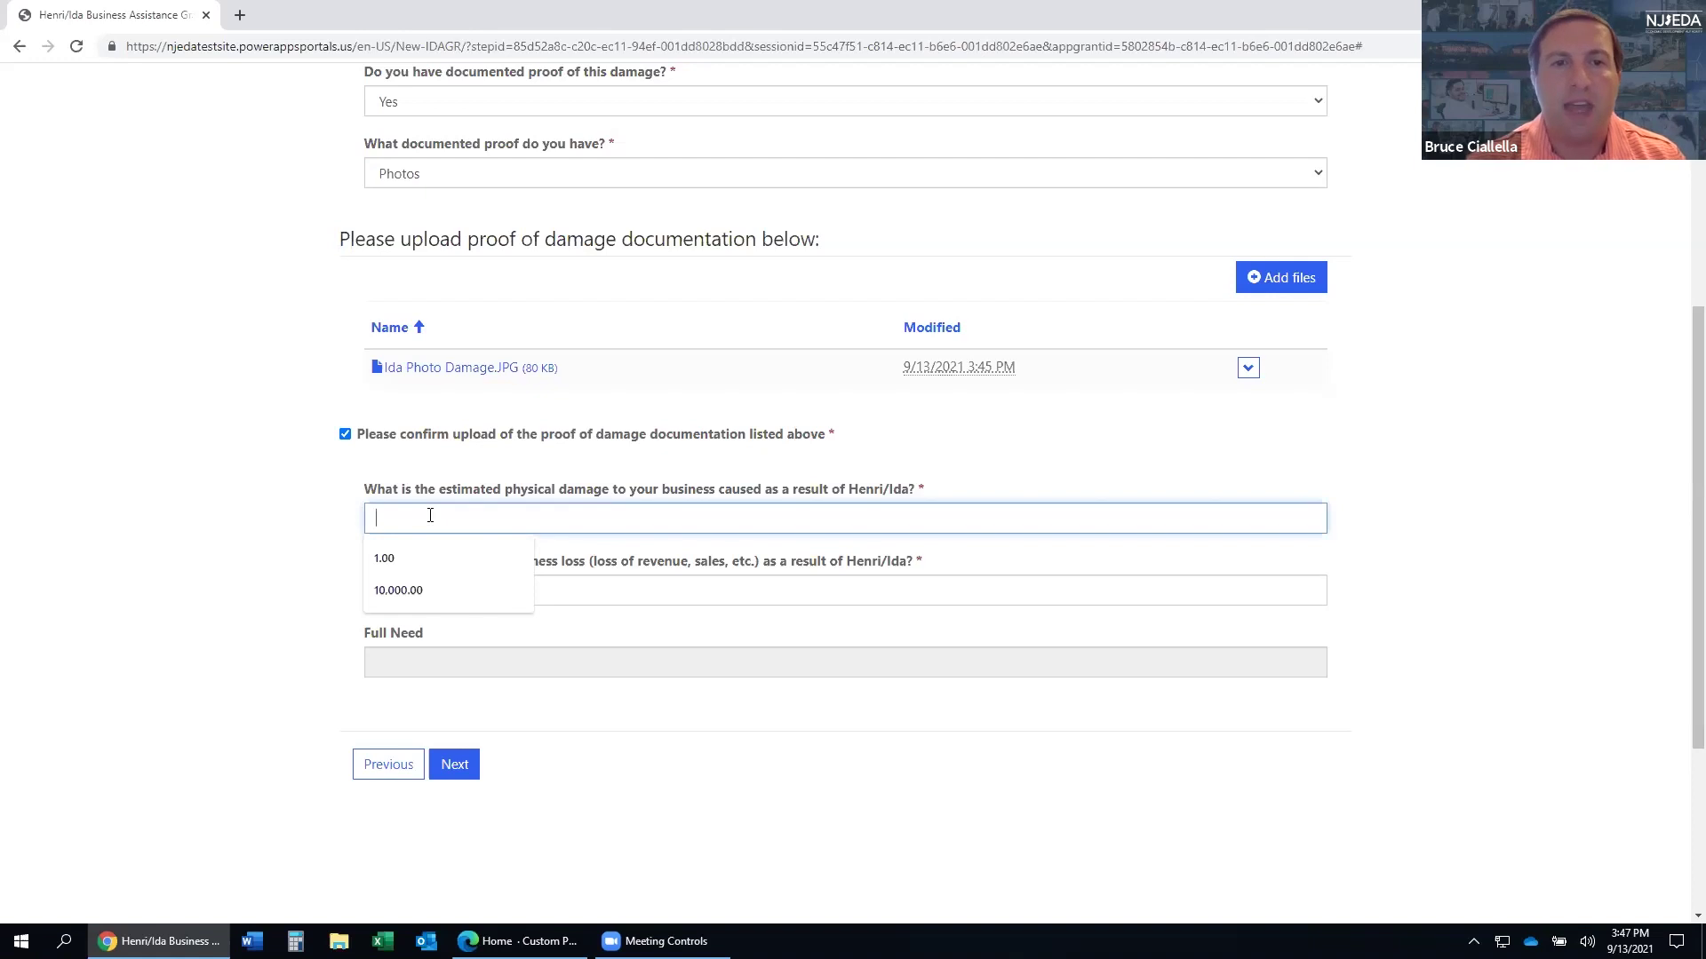
type("5500")
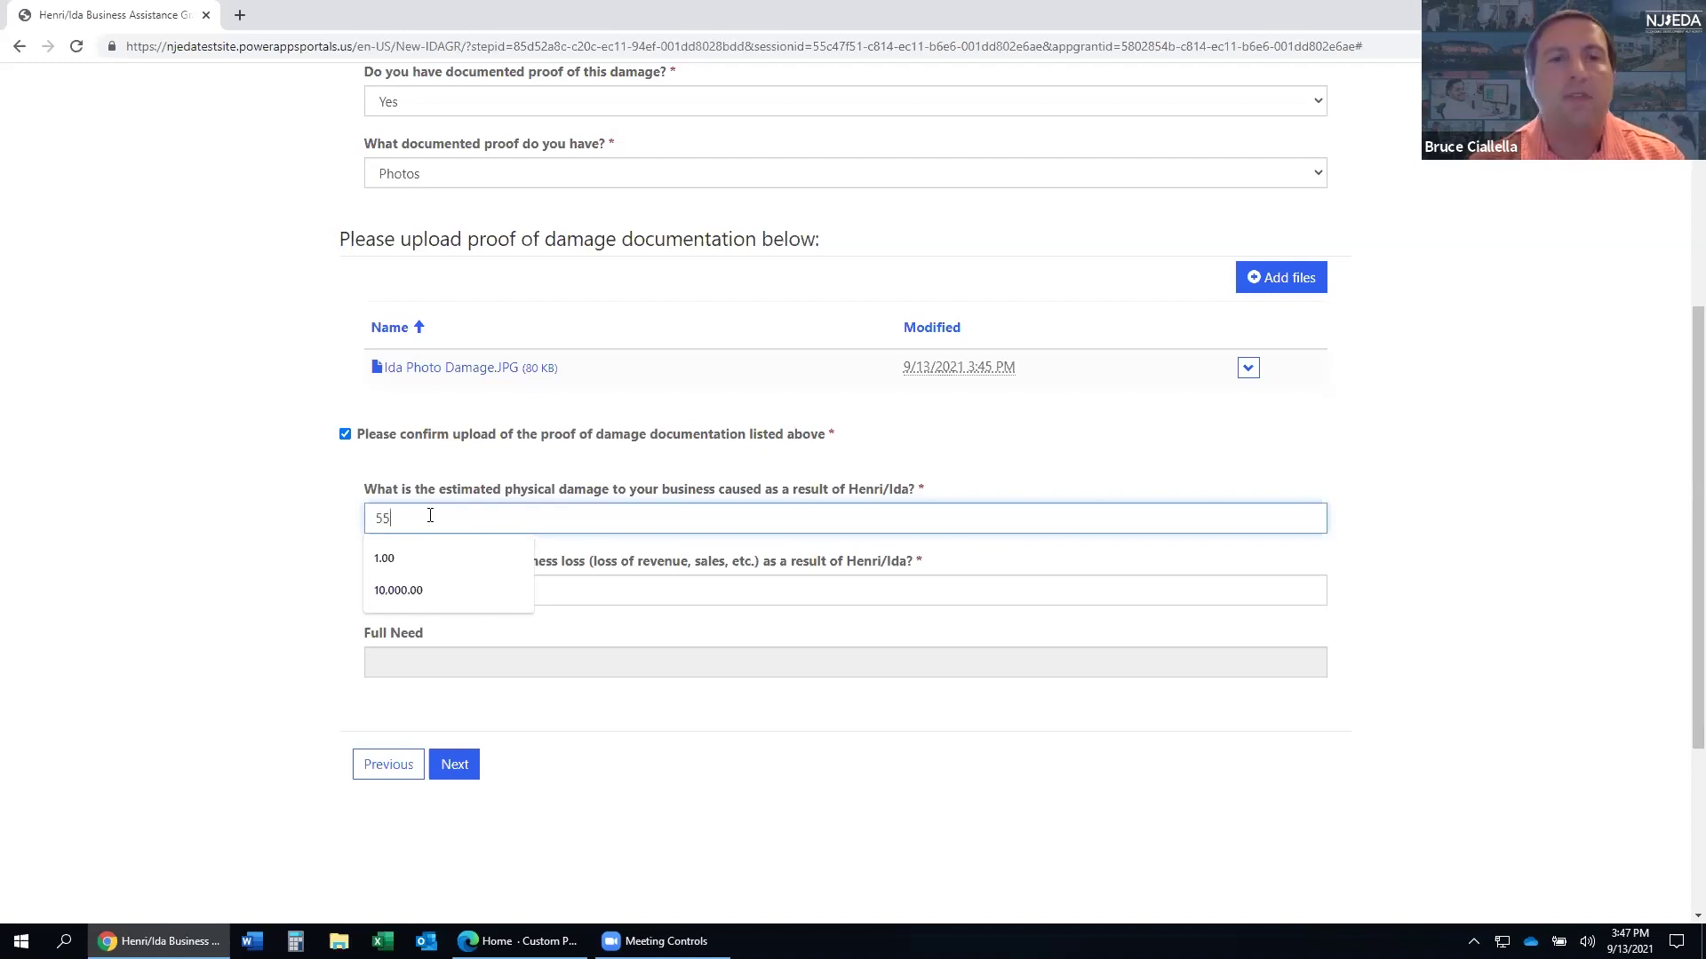
left_click(906, 473)
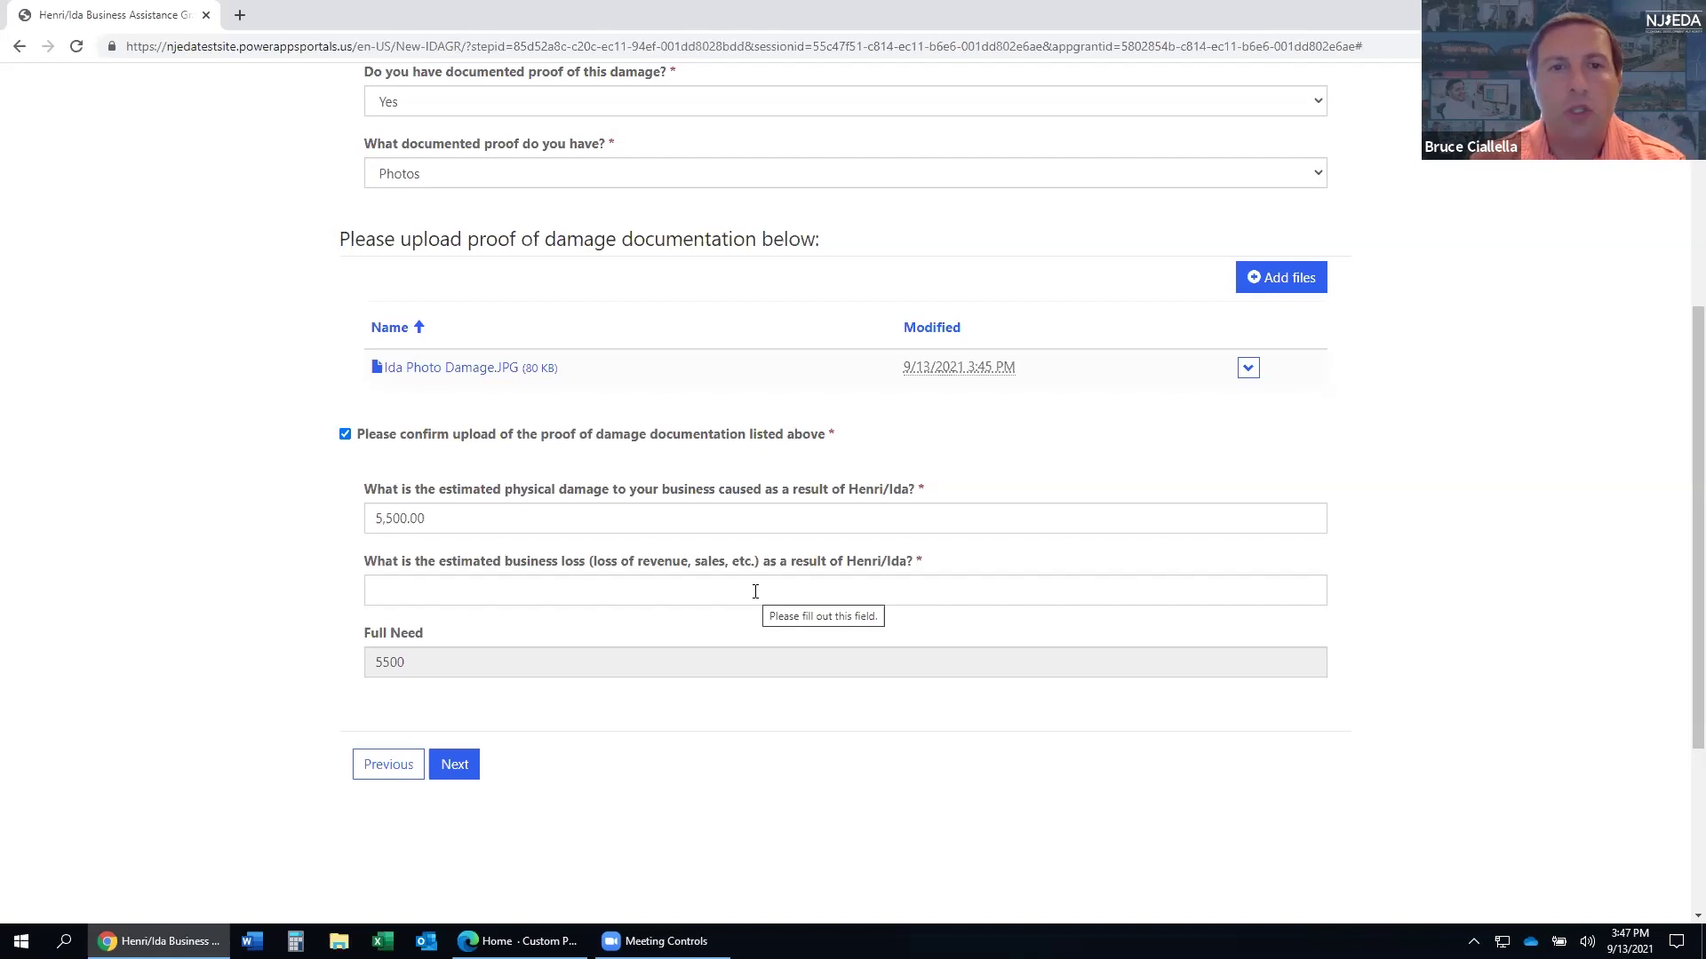
left_click(755, 592)
type("5,000")
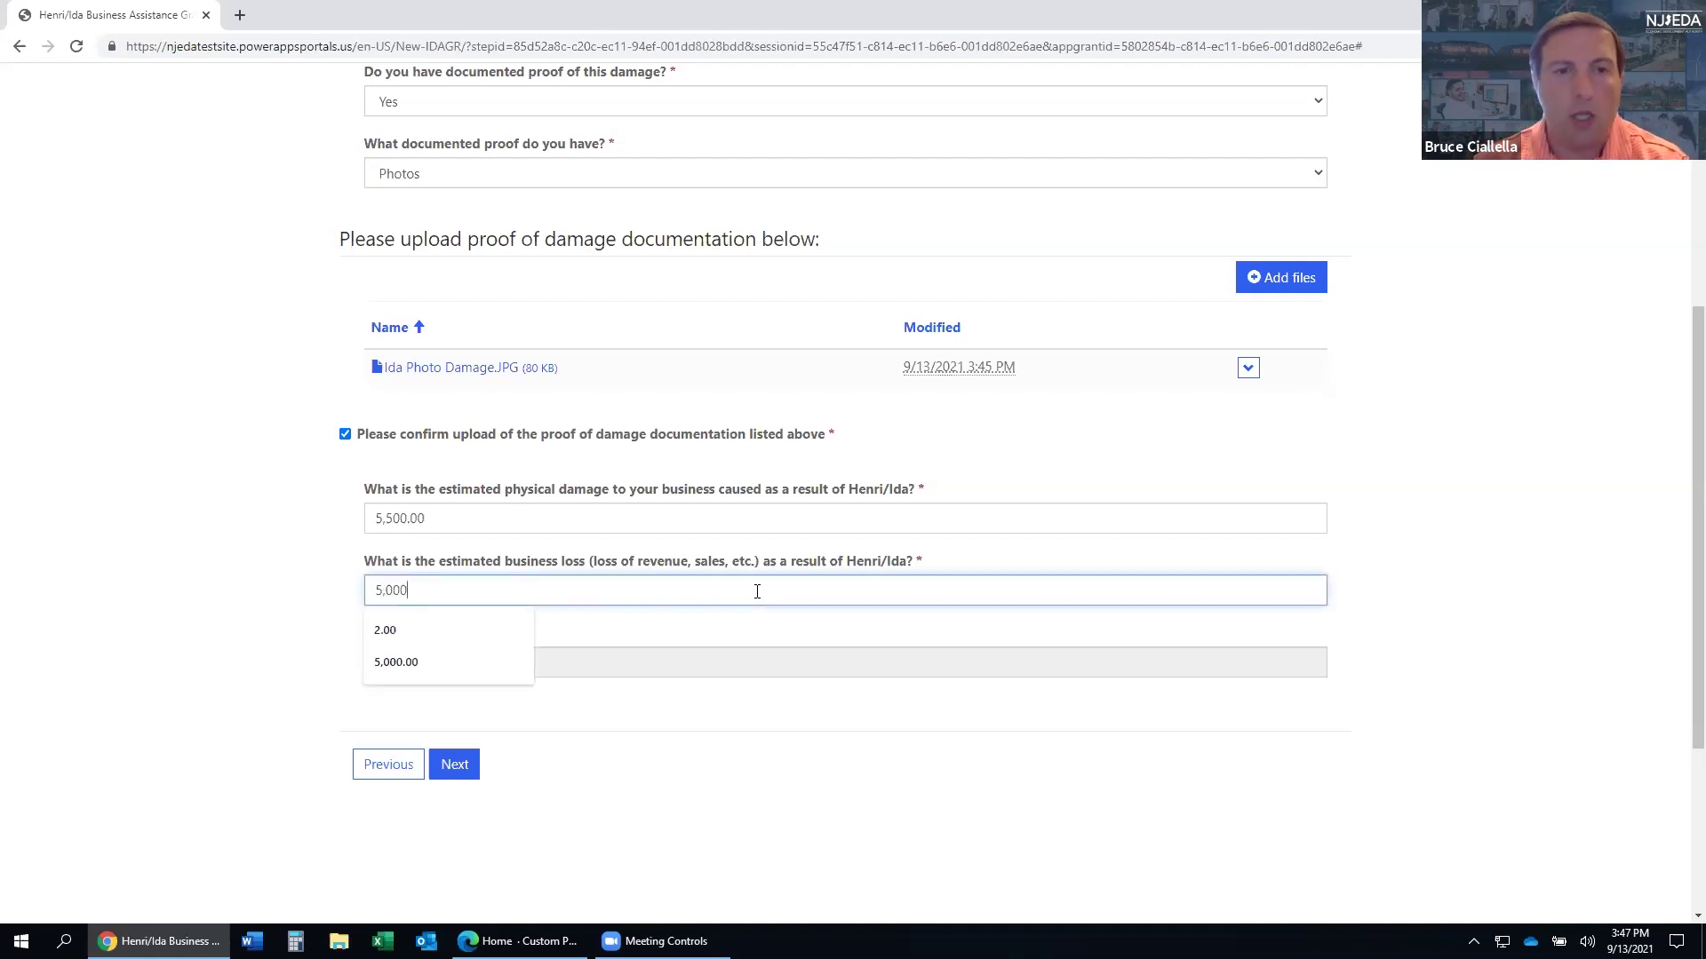
left_click(169, 539)
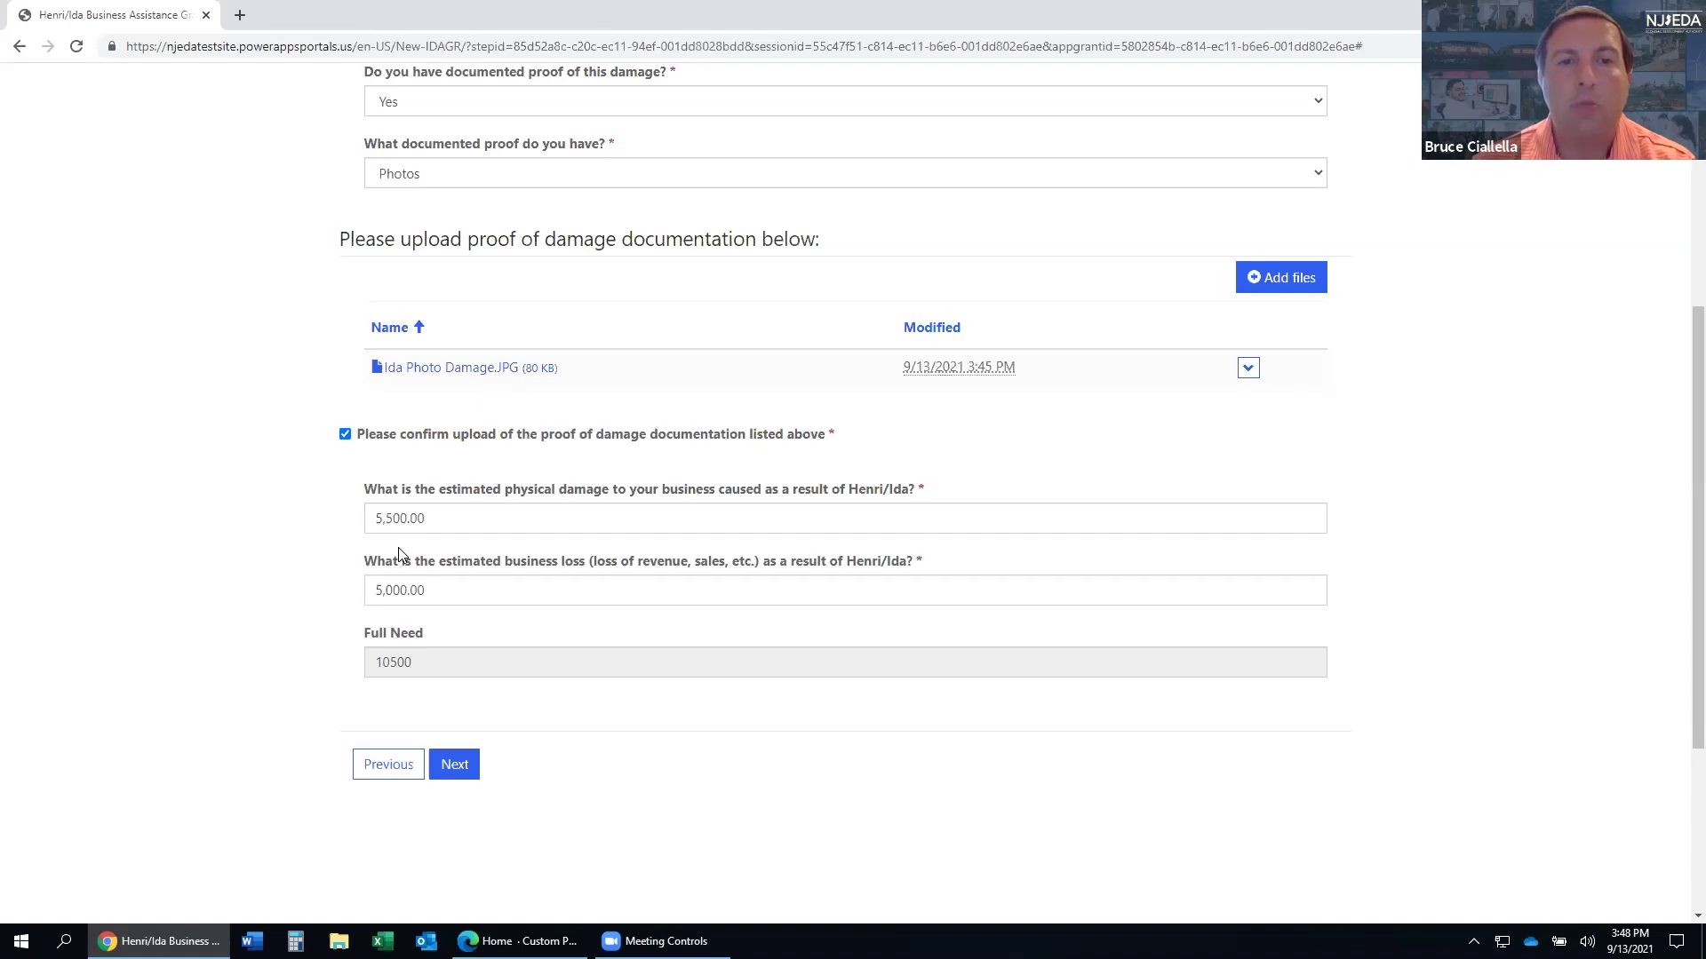
left_click(458, 770)
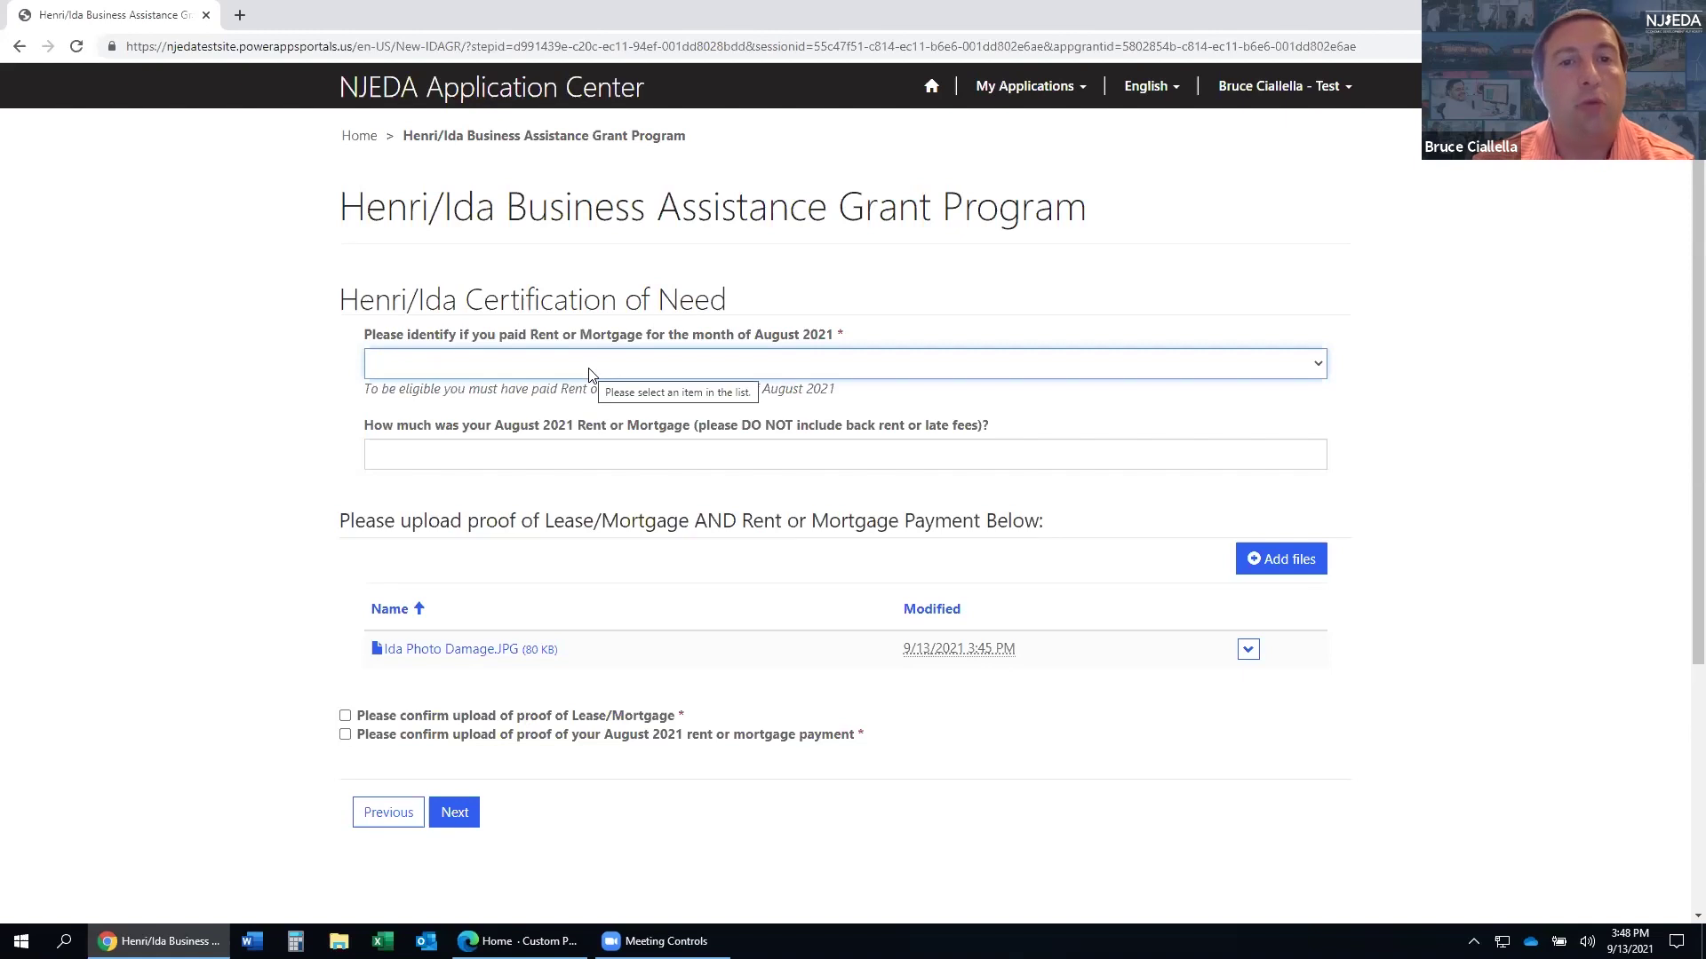
- Select Rent as the August 2021 payment and enter 5000 as the amount
left_click(590, 366)
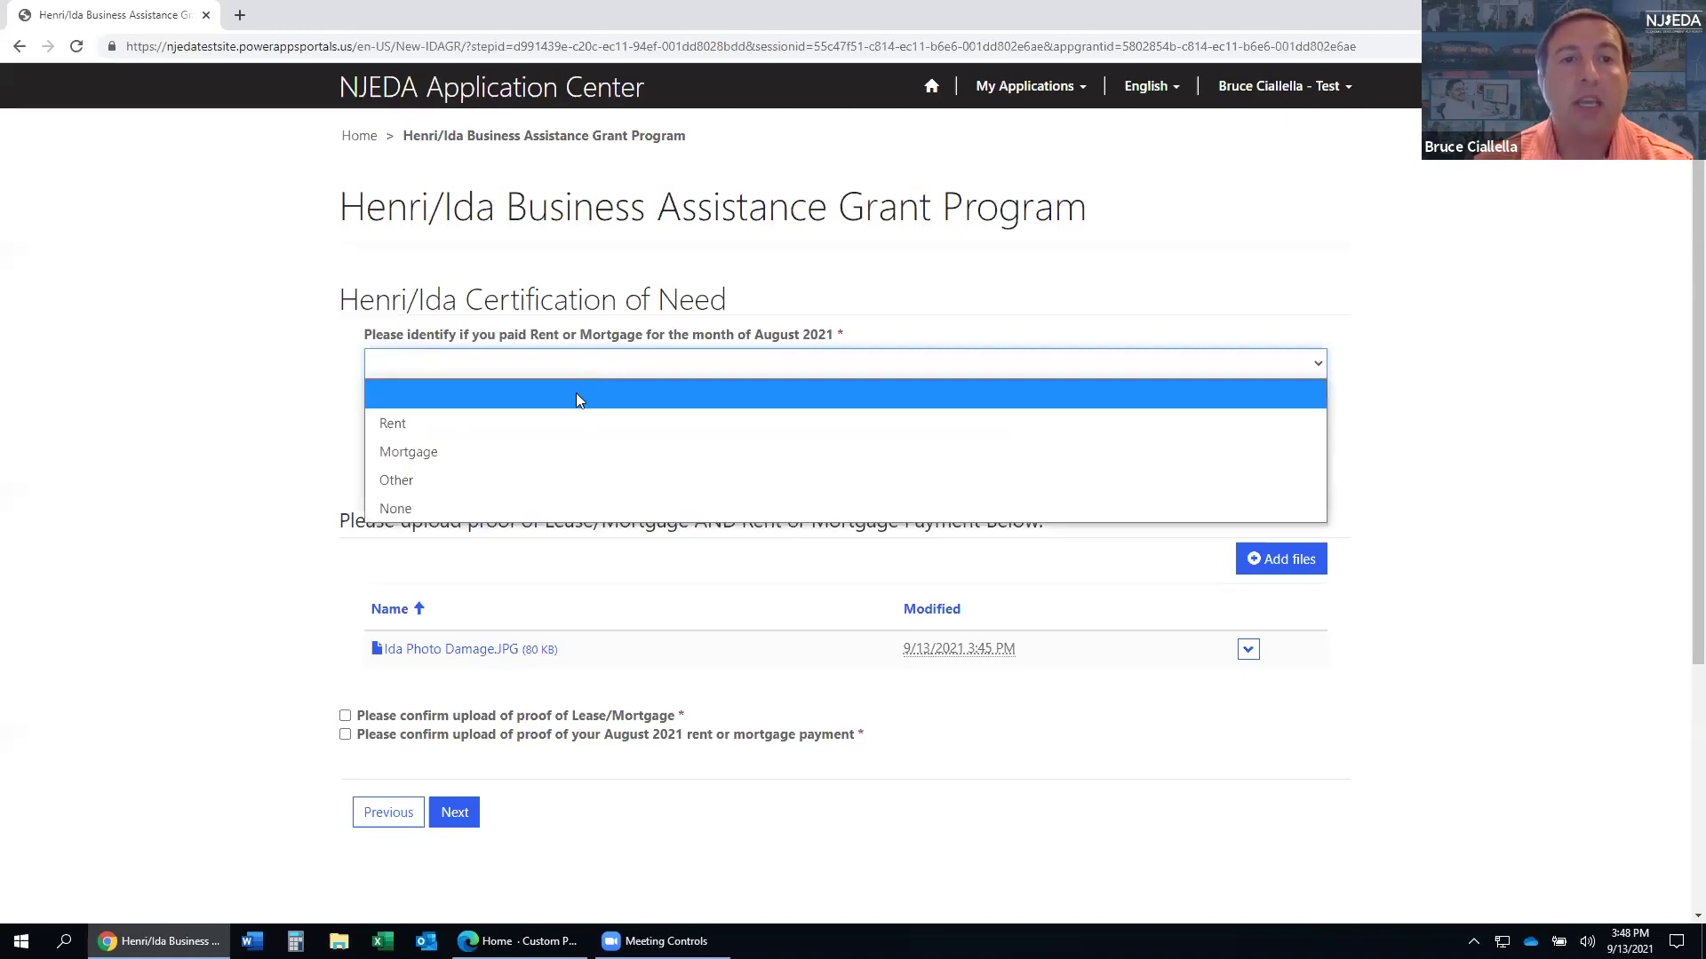
left_click(570, 425)
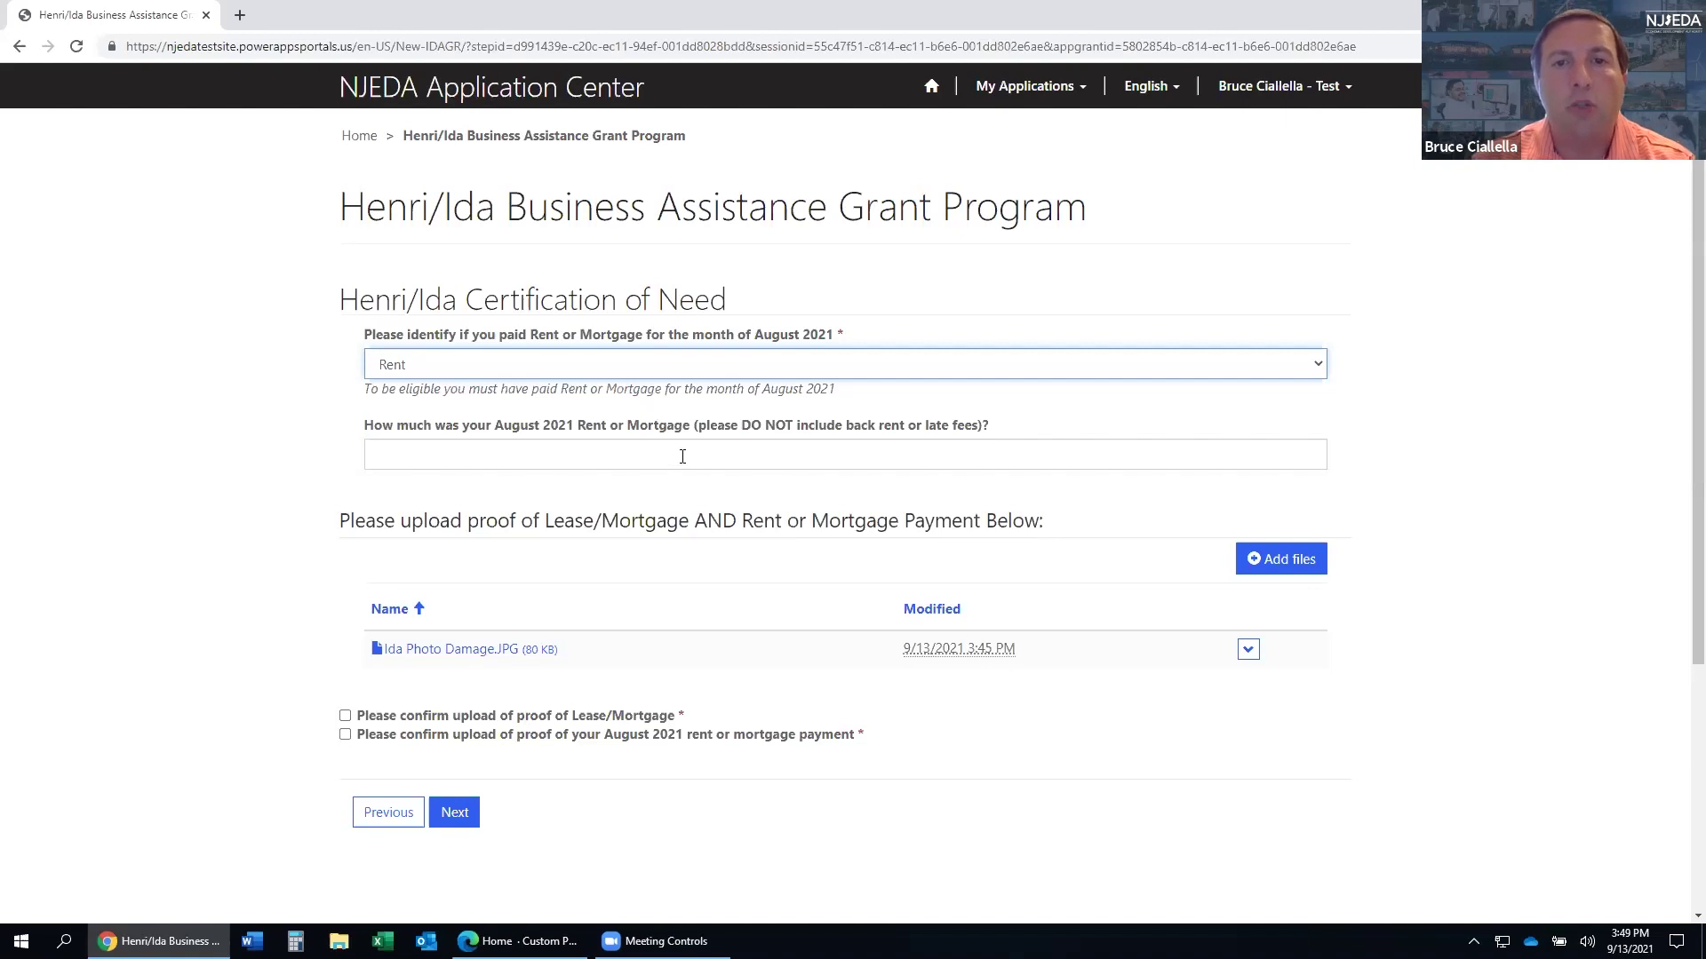
left_click(616, 463)
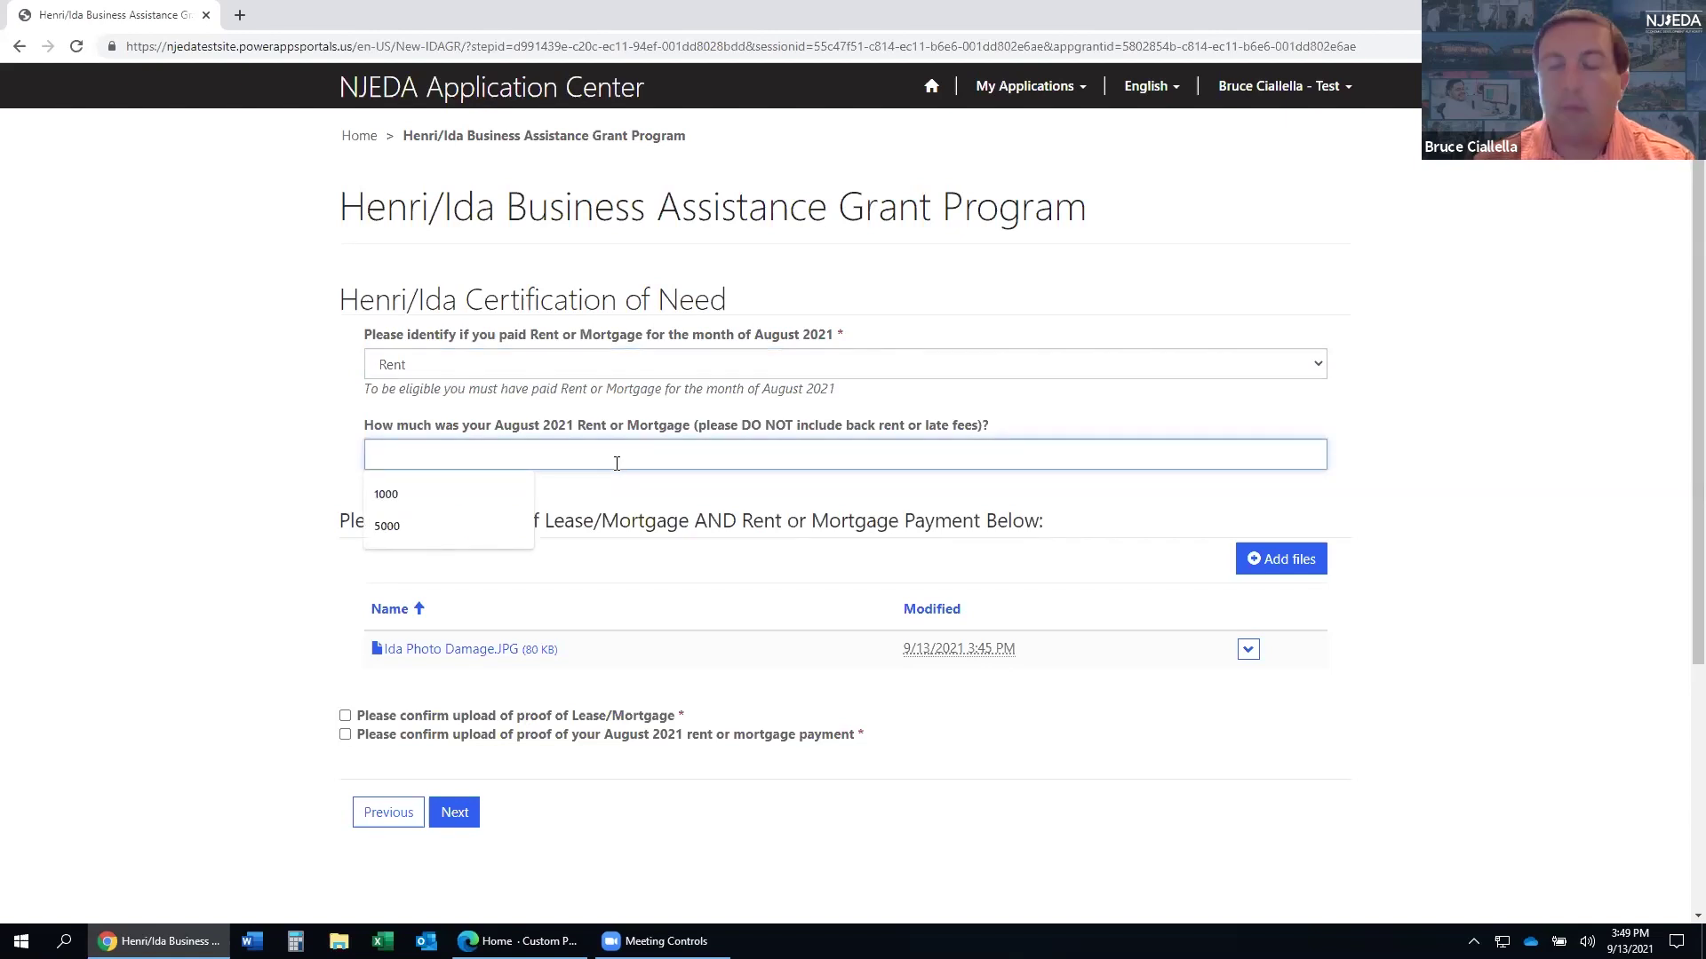
type("5000")
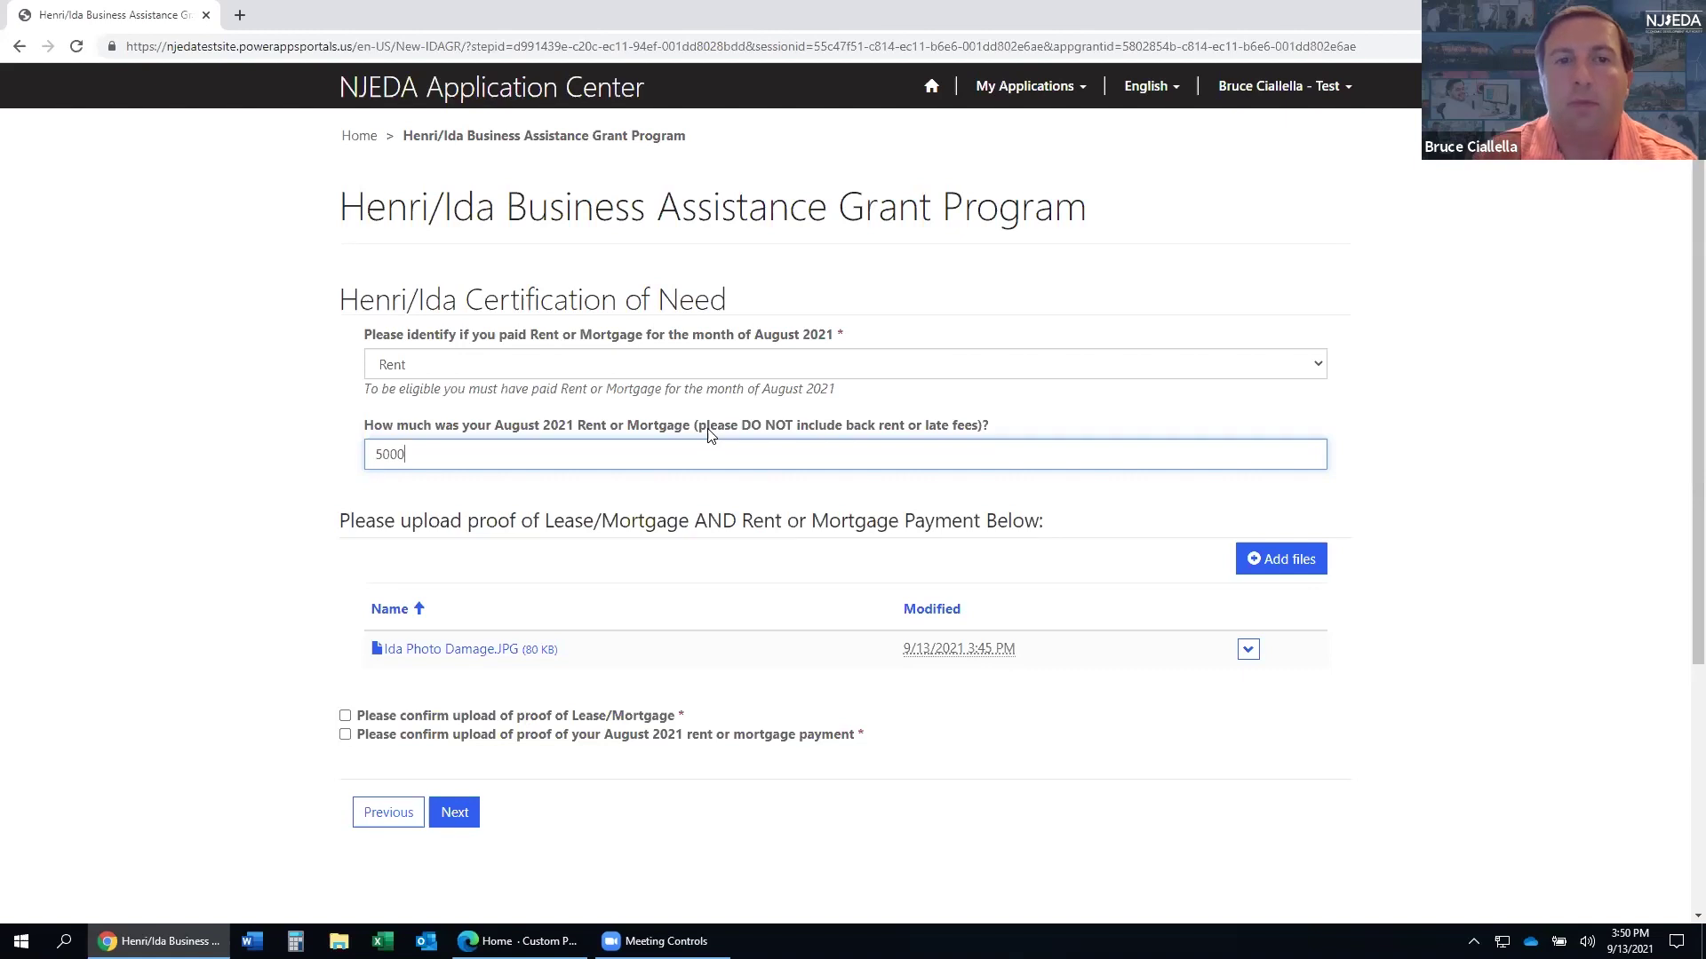
scroll(995, 440, "down", 1)
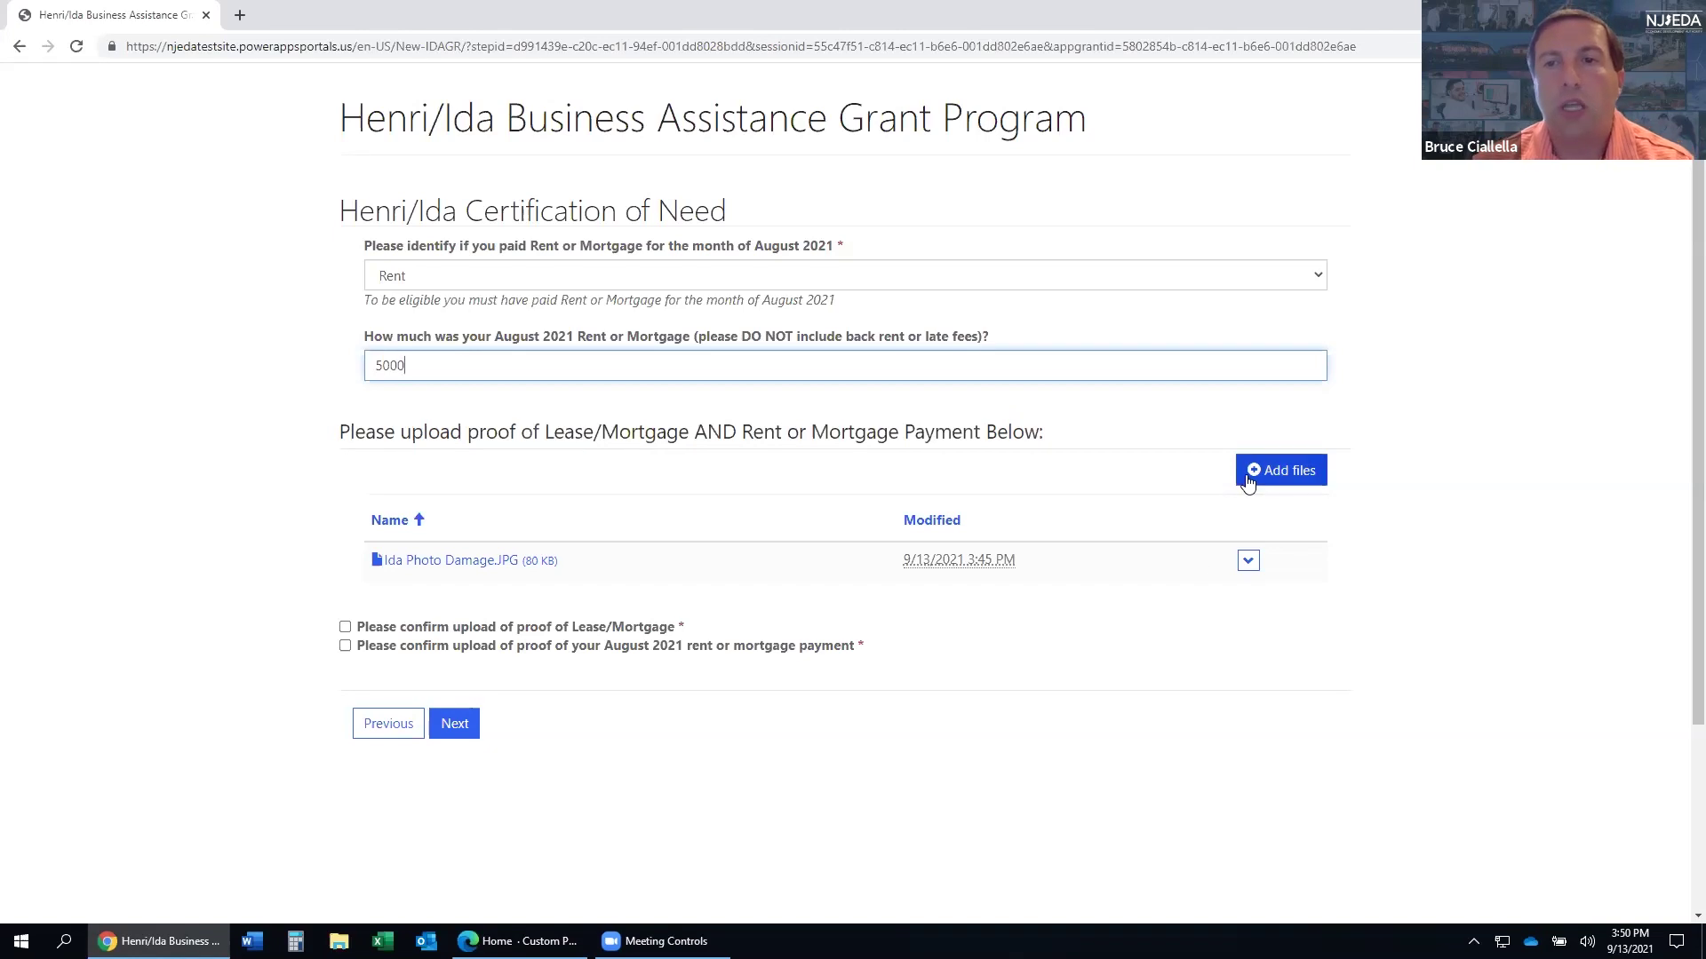
- Upload Sample Commercial Lease.JPG as proof of the commercial lease
left_click(1277, 472)
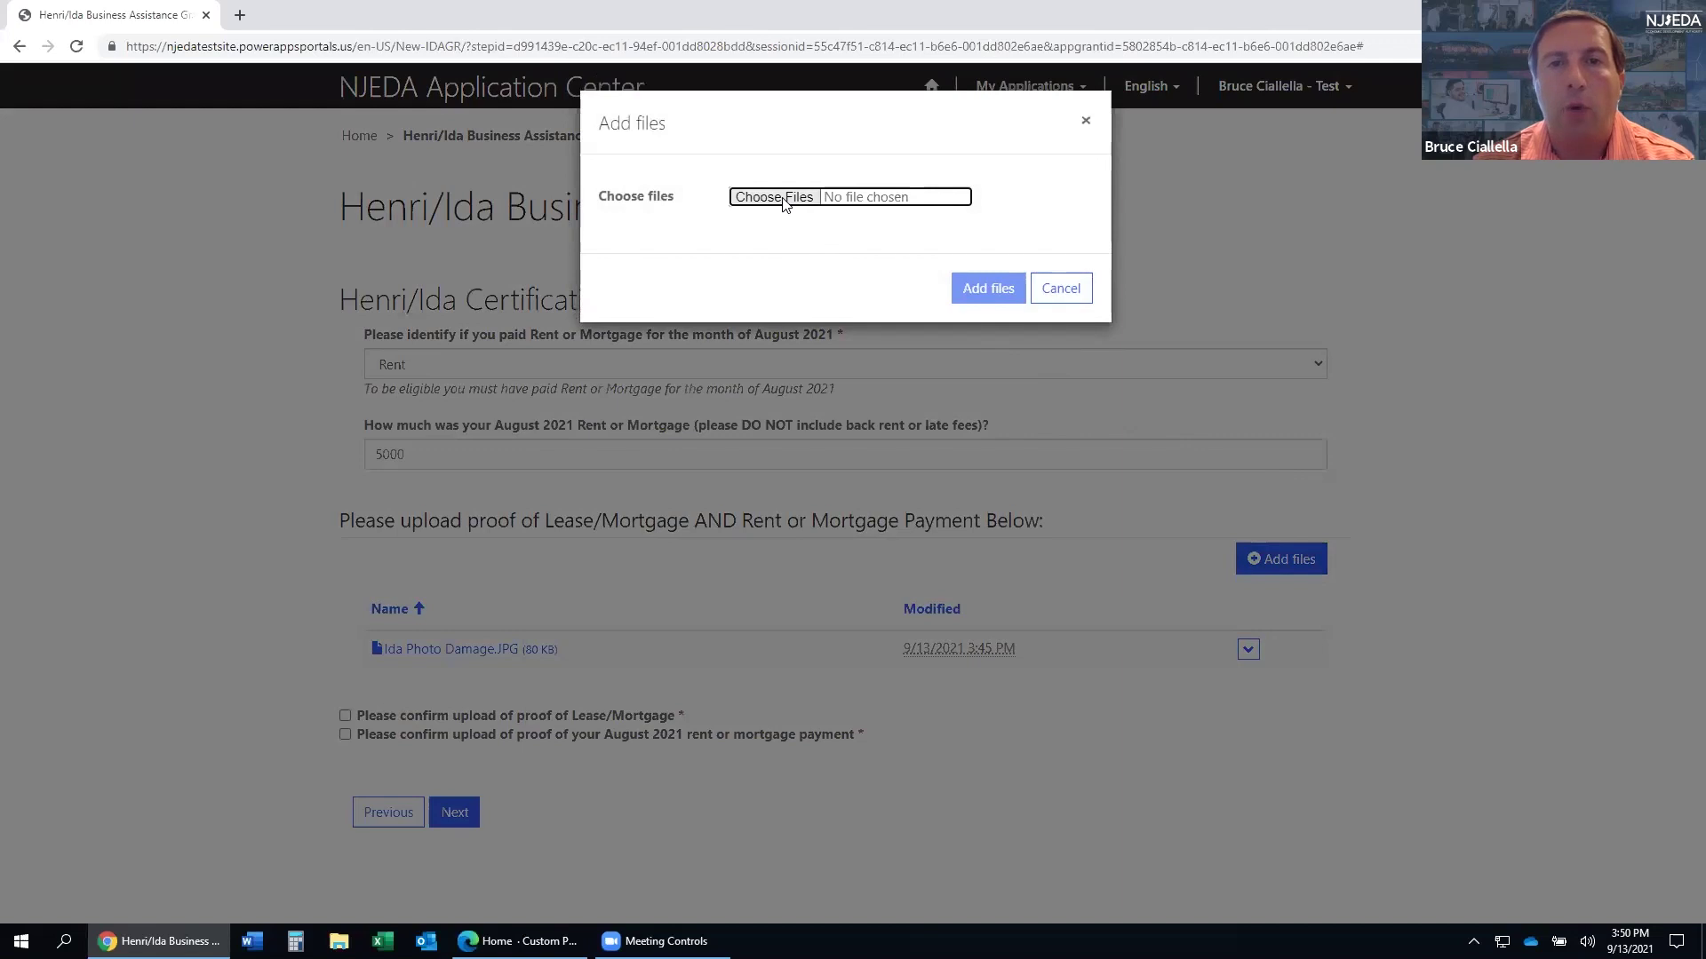
left_click(773, 198)
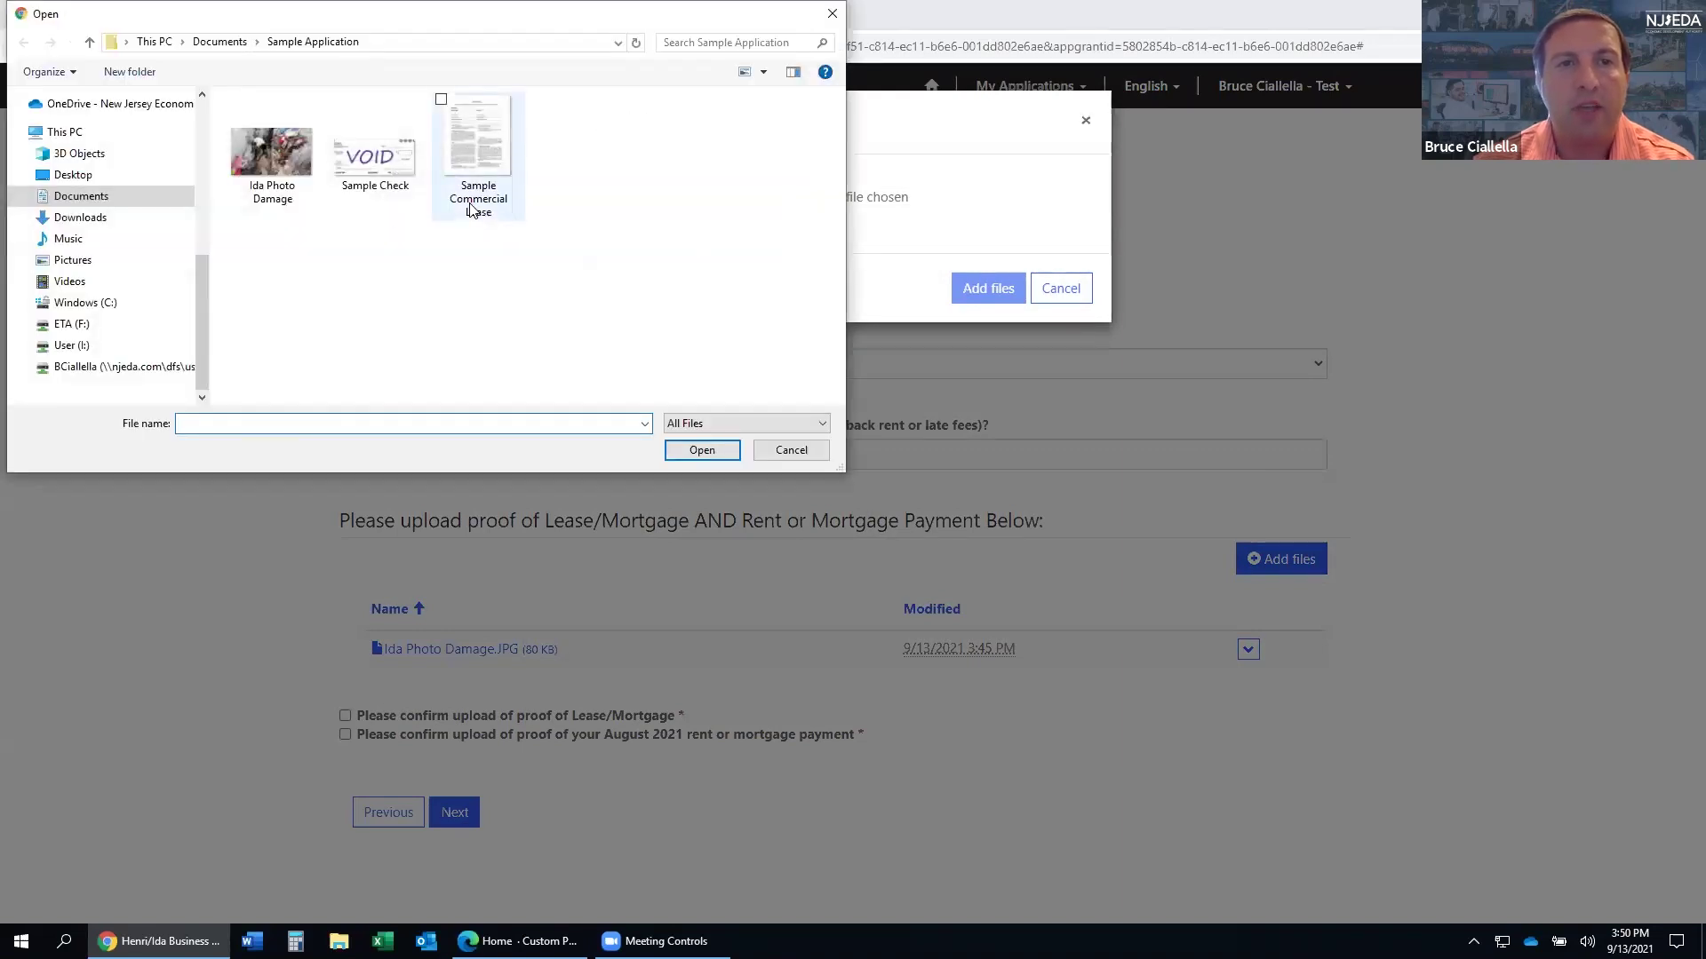
left_click(472, 209)
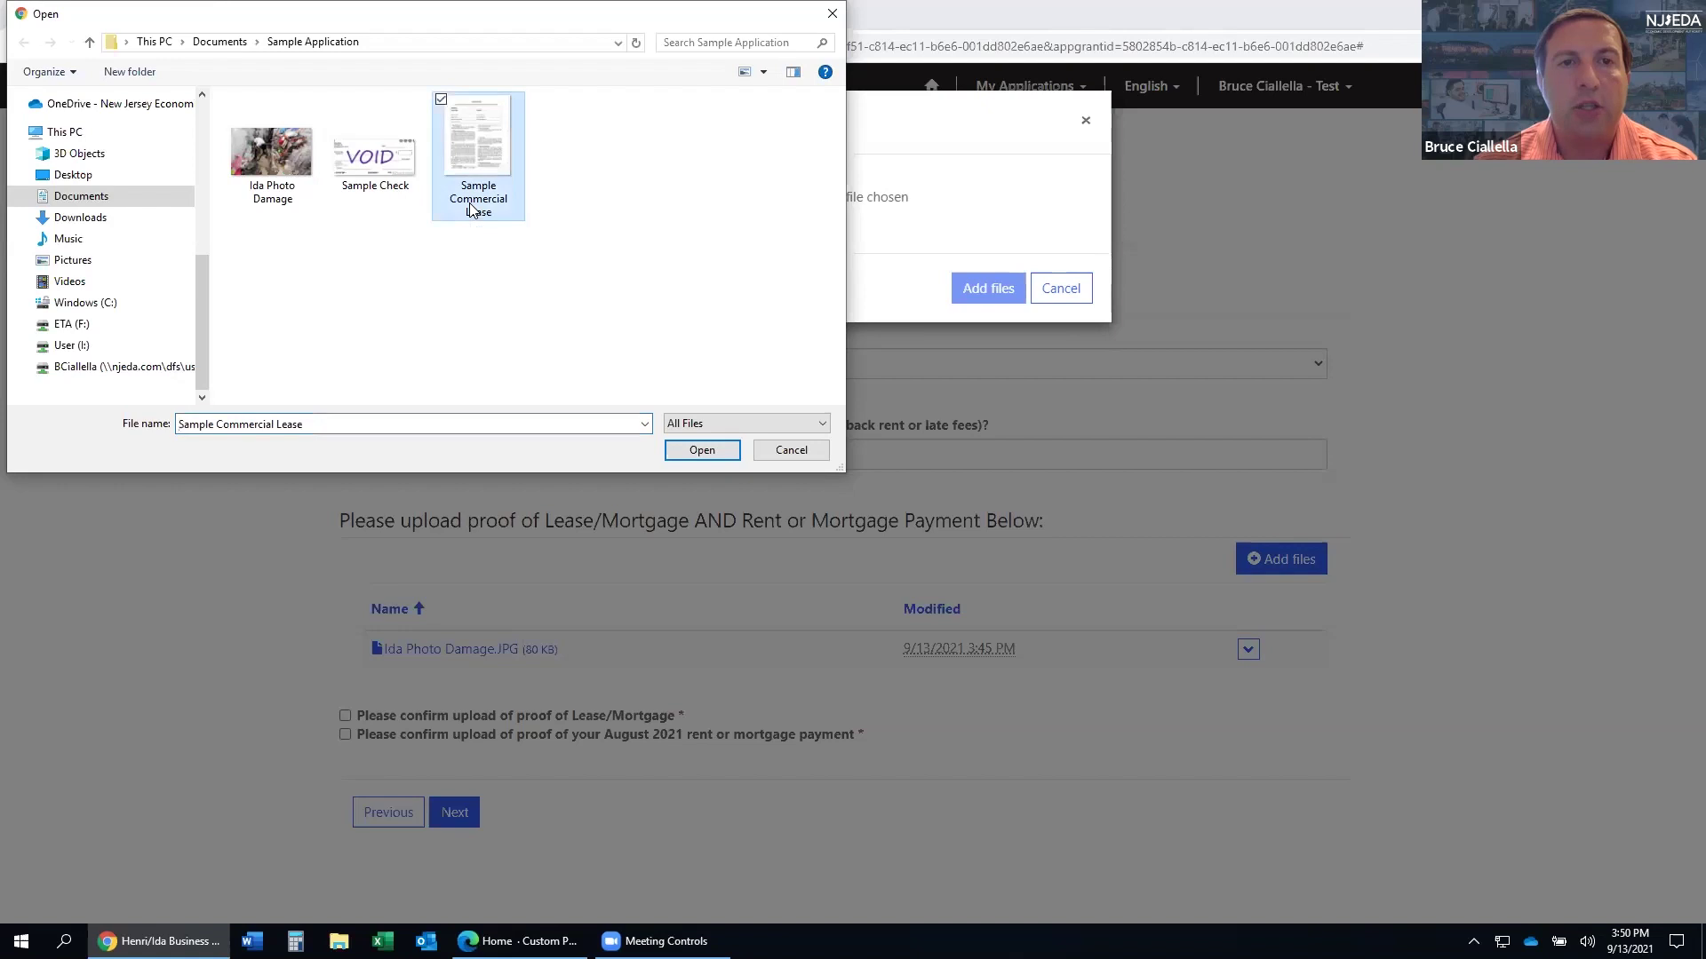
left_click(689, 450)
left_click(974, 298)
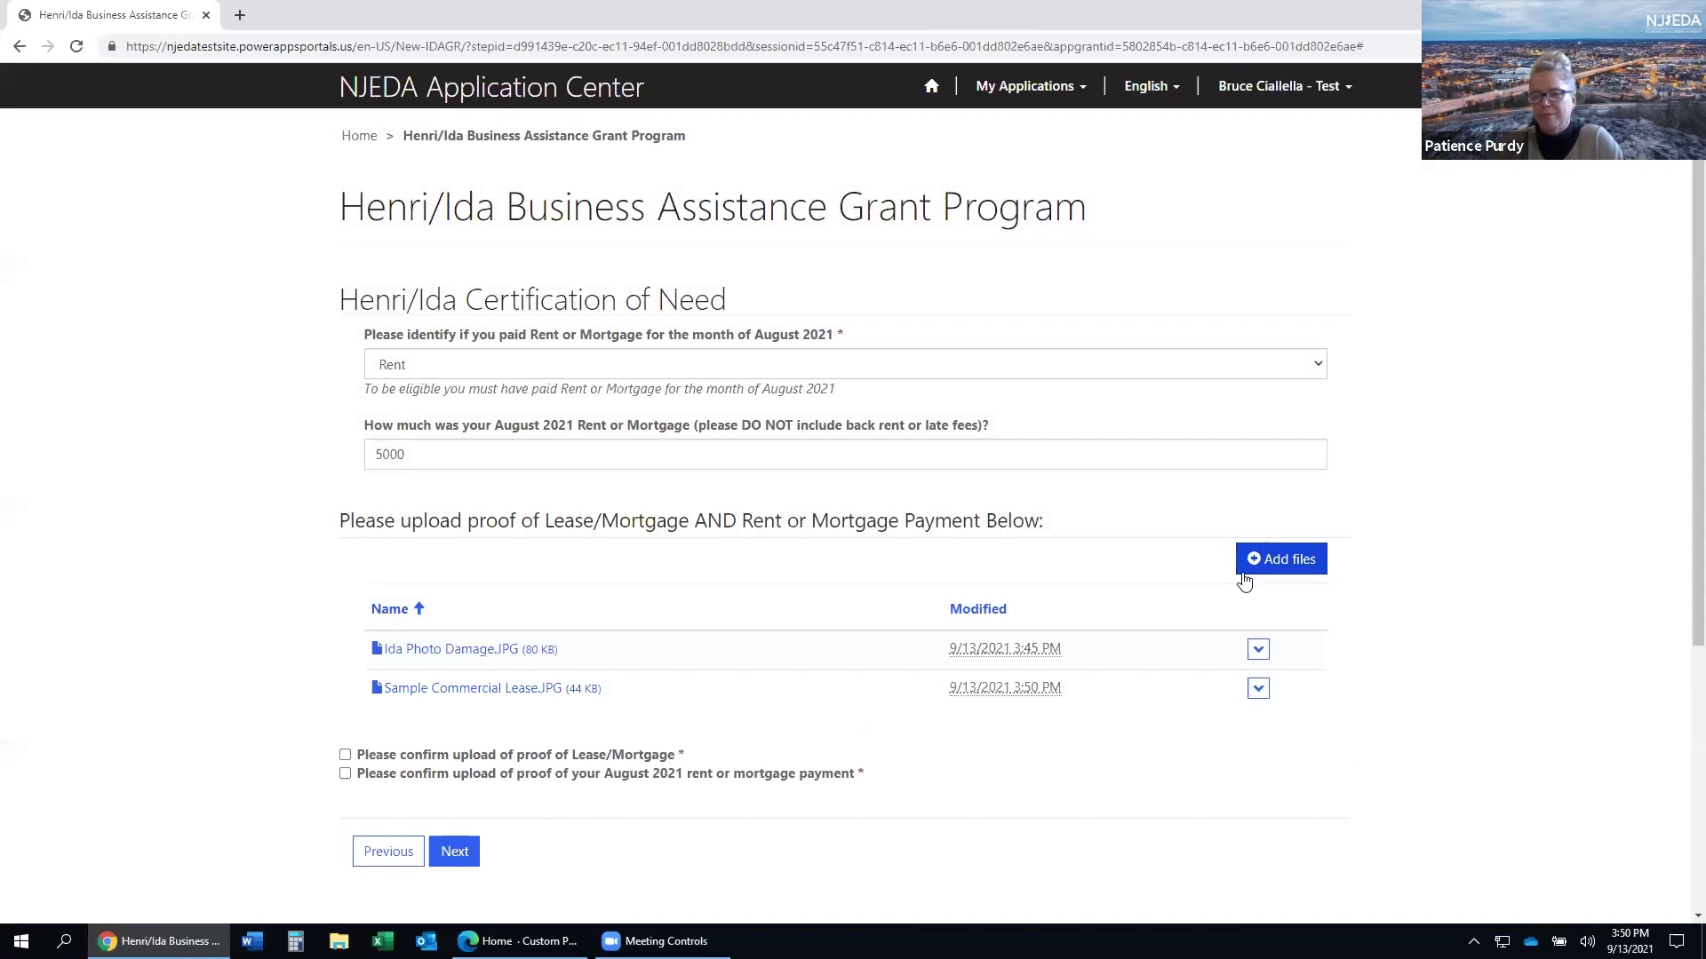
- Upload Sample Check.JPG as proof of the rent payment
left_click(1256, 568)
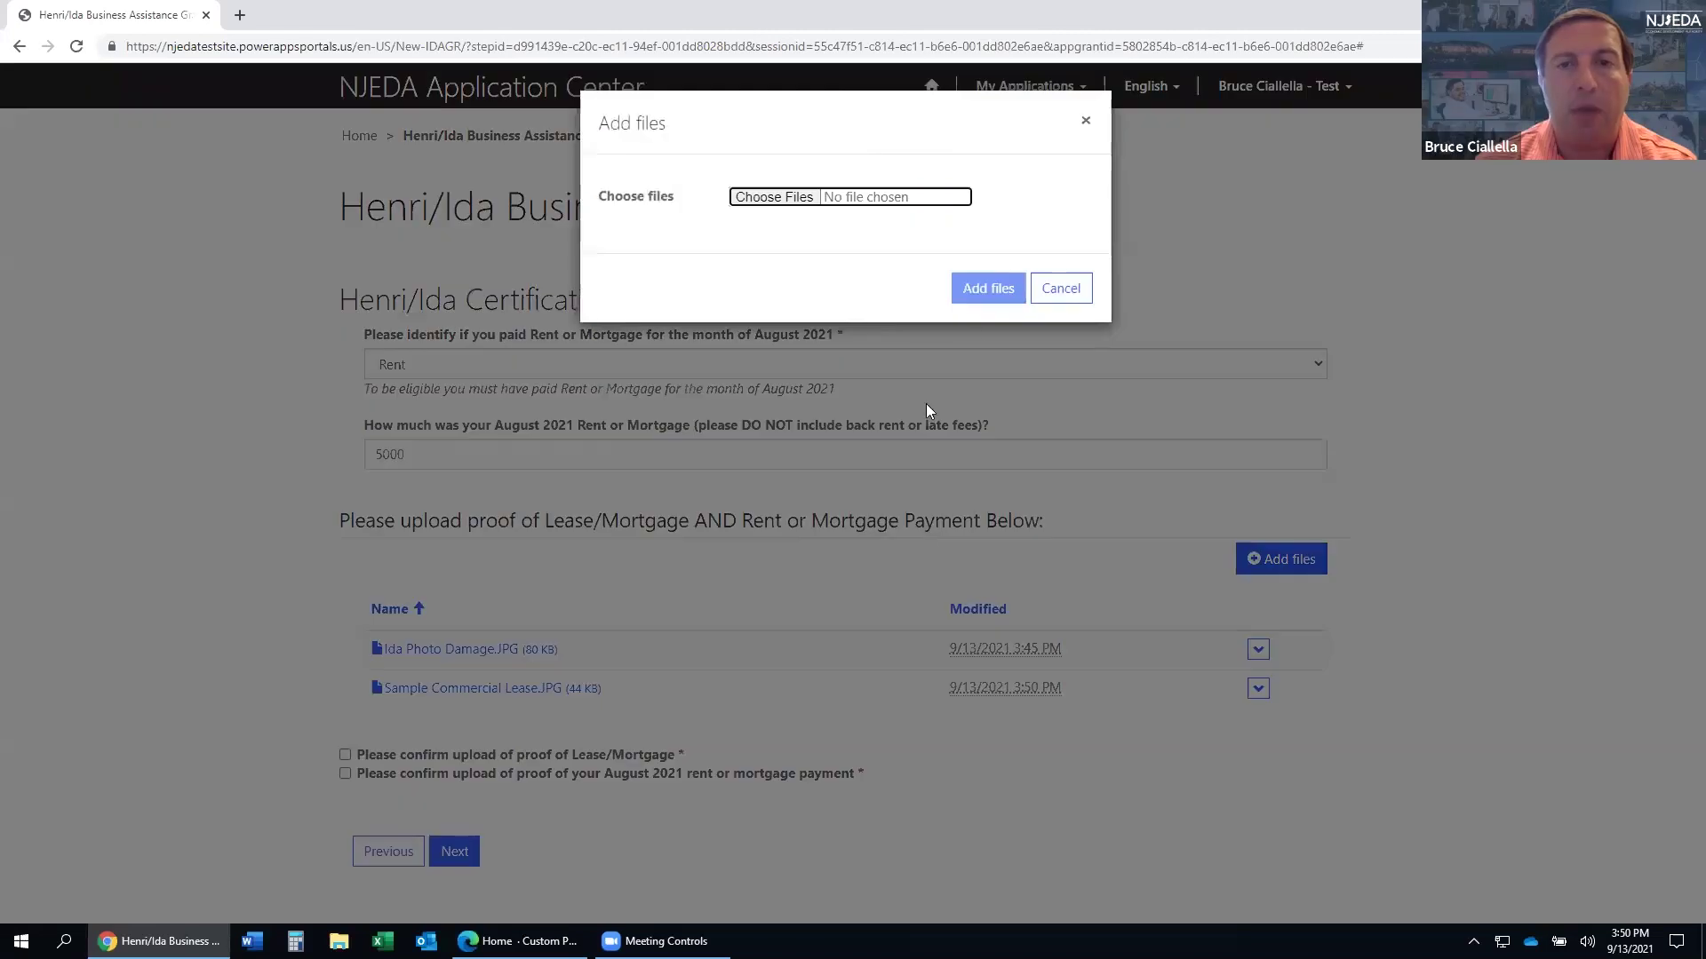
left_click(749, 197)
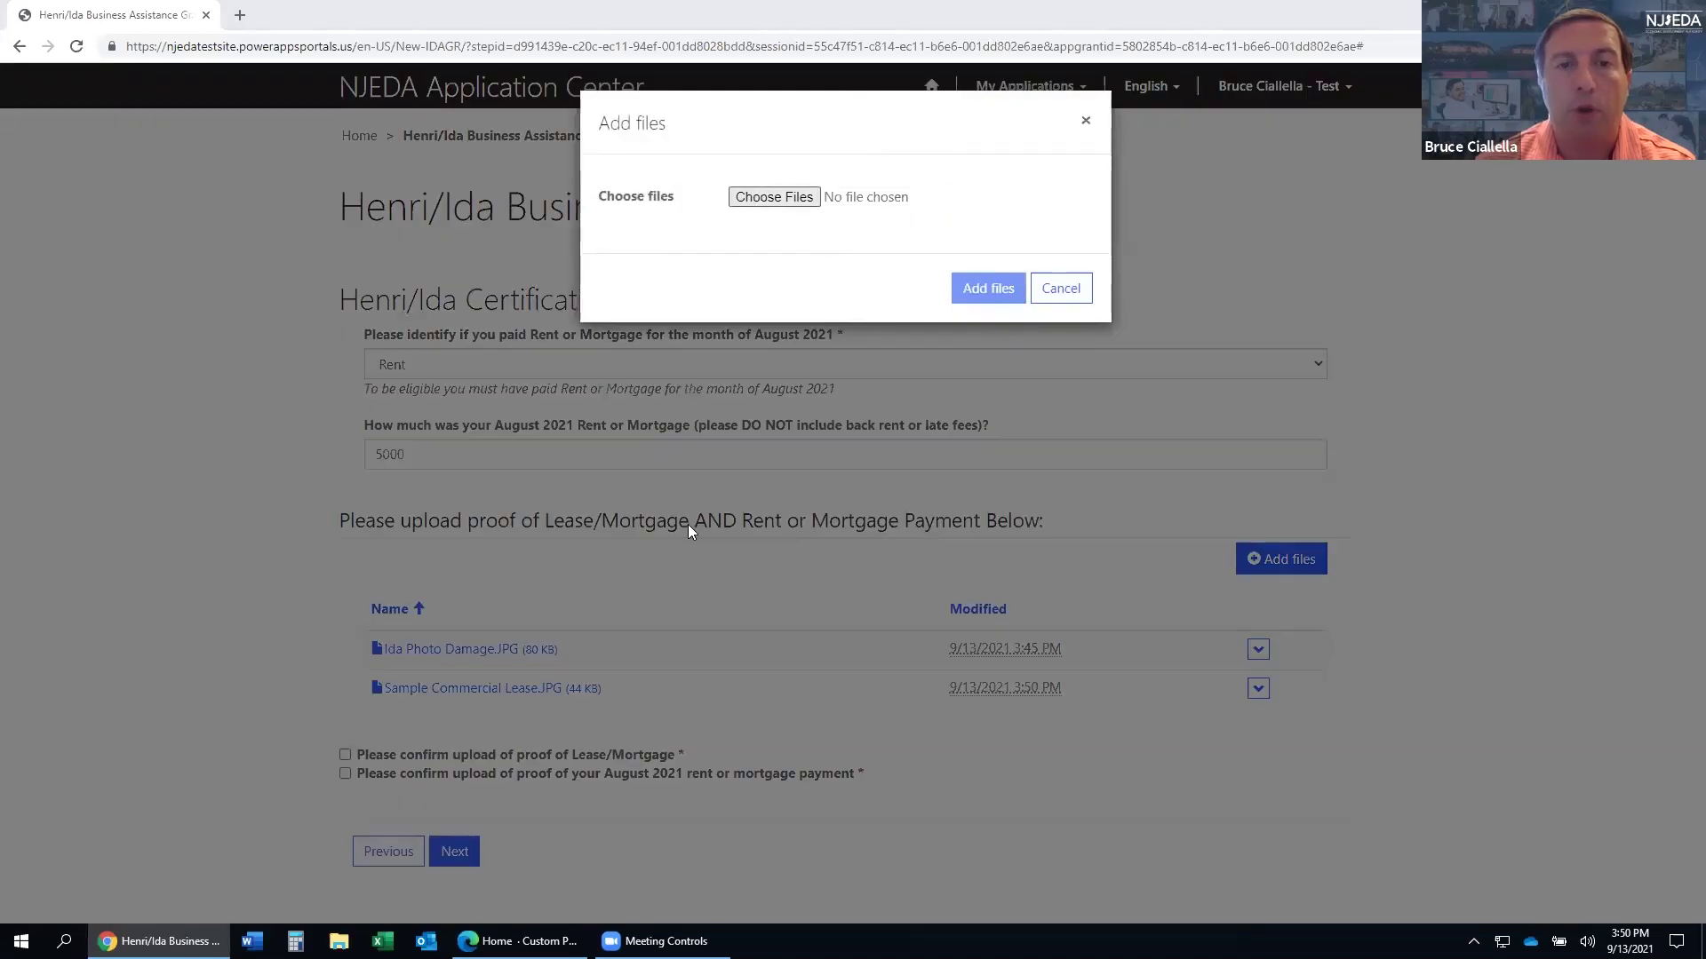
left_click(379, 170)
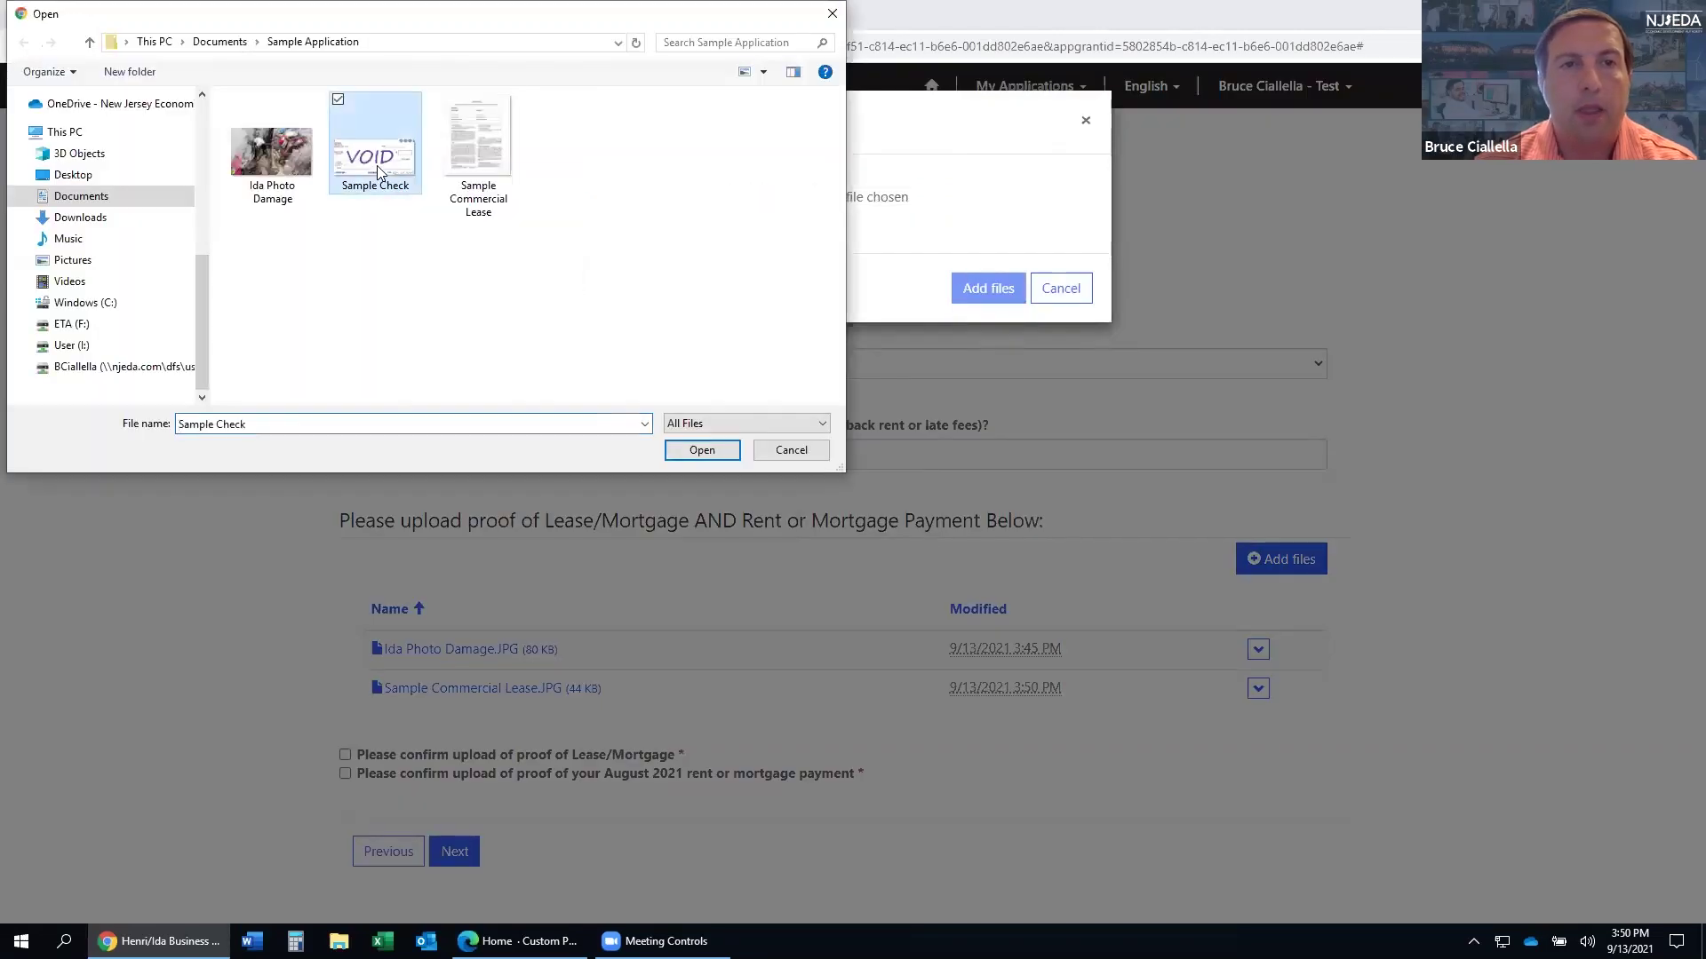
left_click(702, 450)
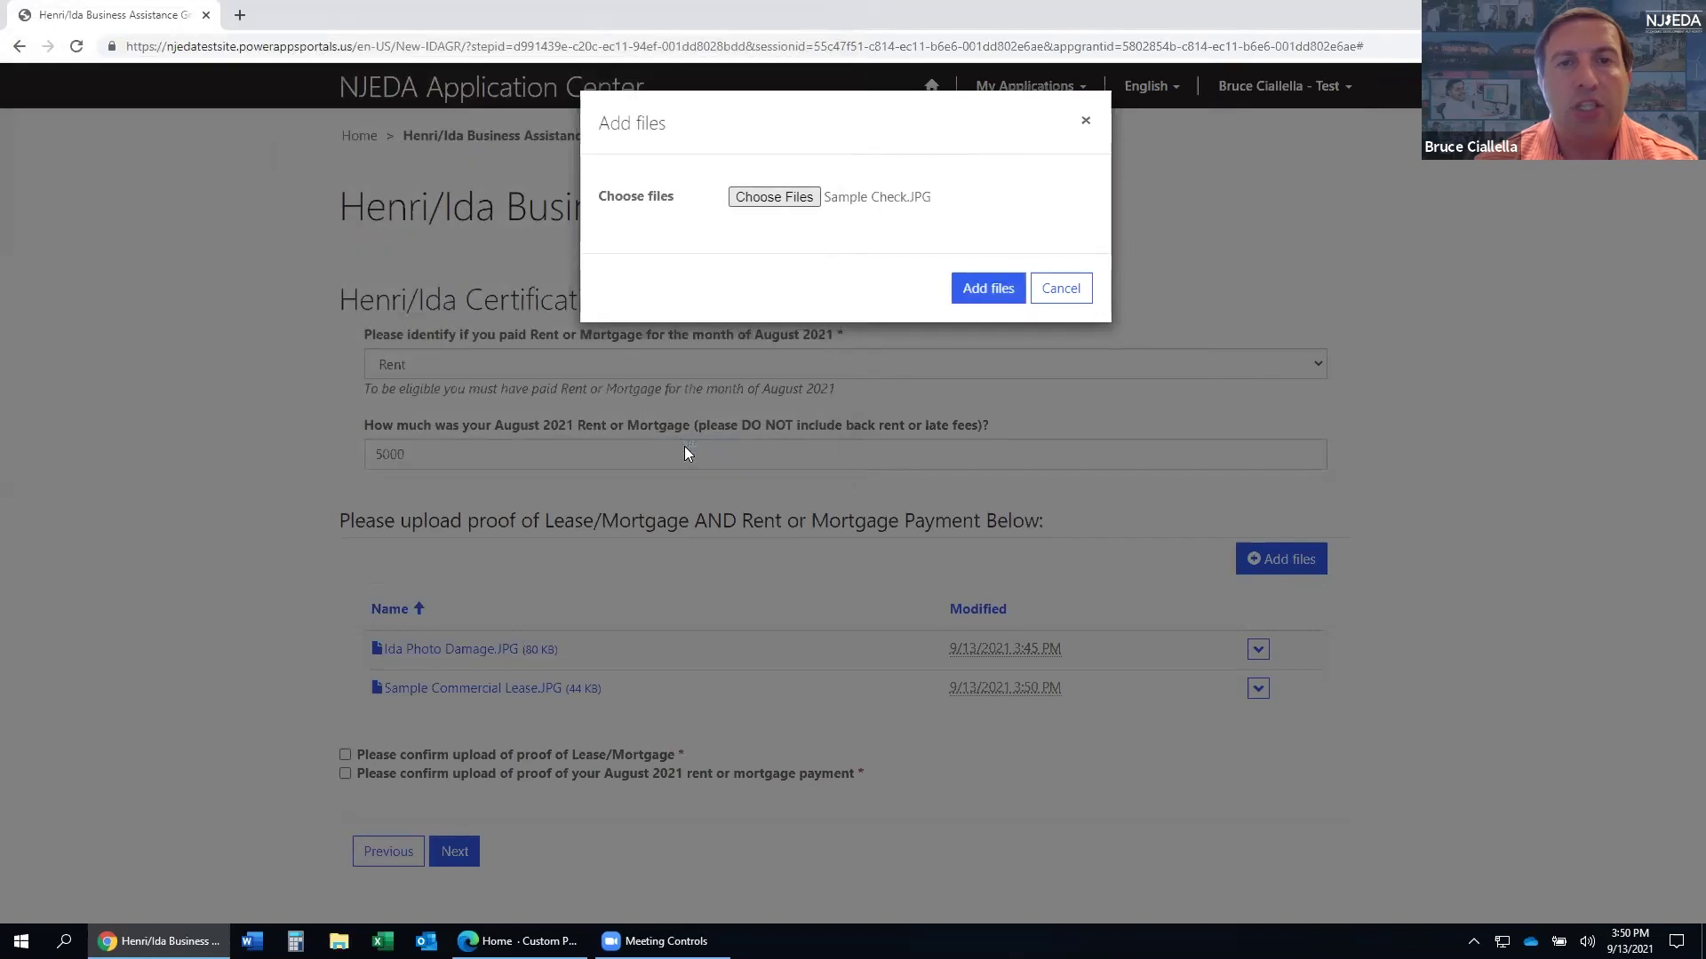
left_click(986, 302)
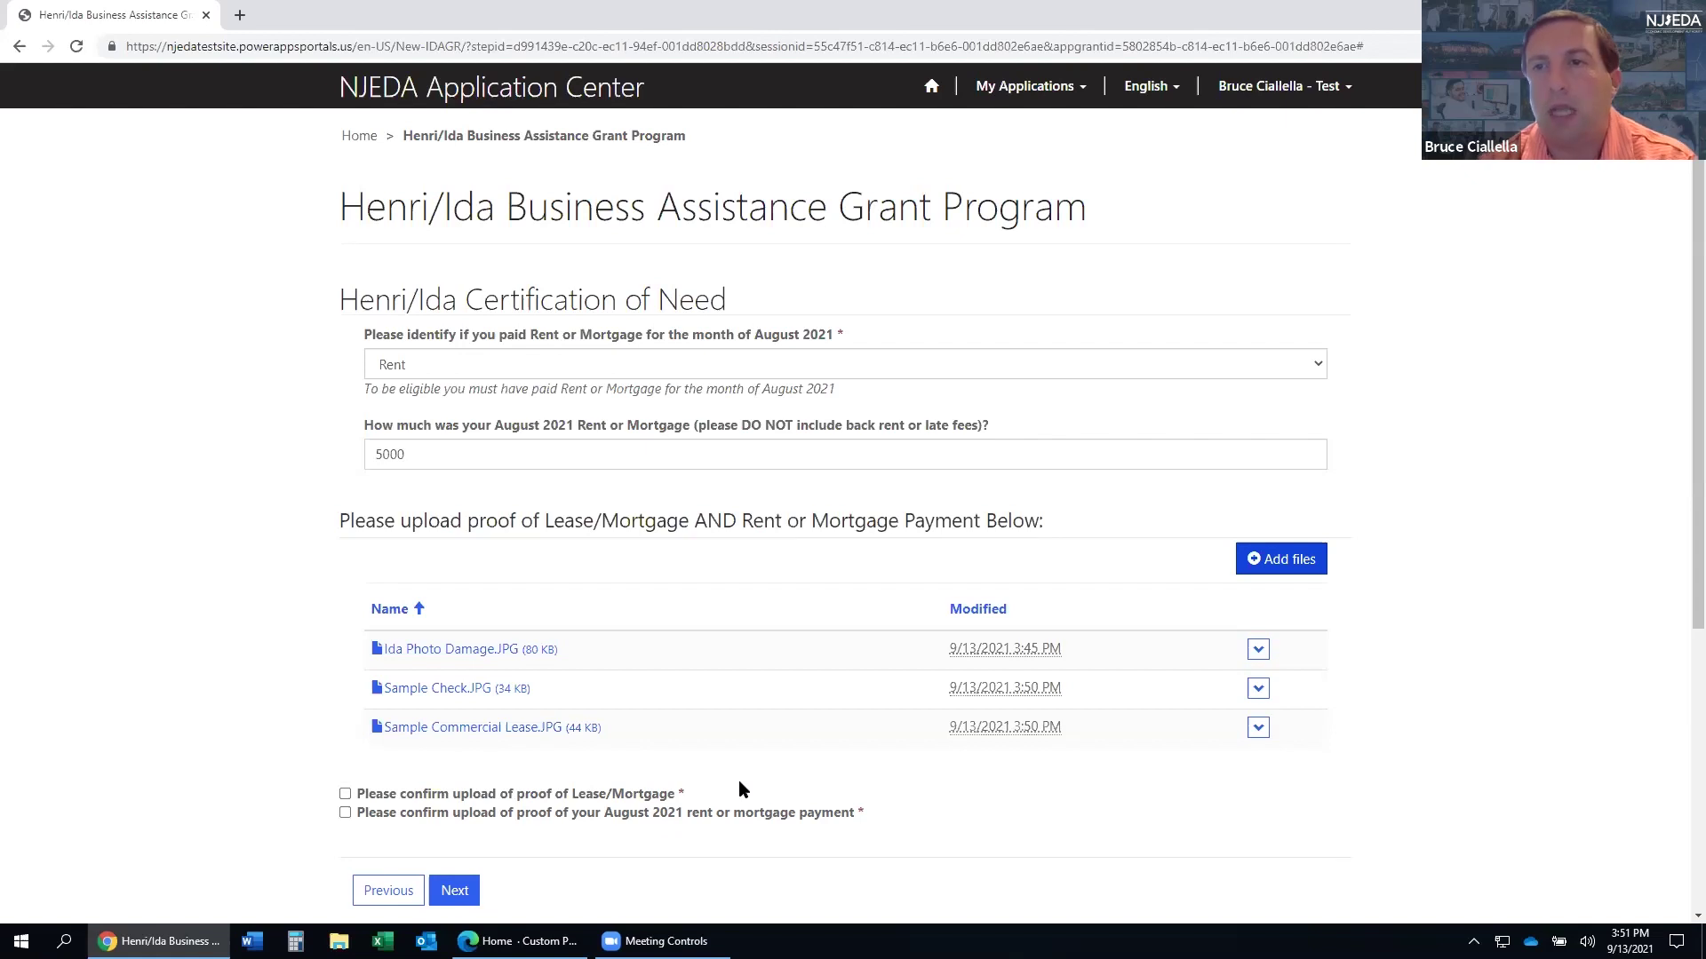
- Confirm the lease/mortgage proof and August 2021 payment proof uploads, then continue to certification
scroll(808, 738, "down", 1)
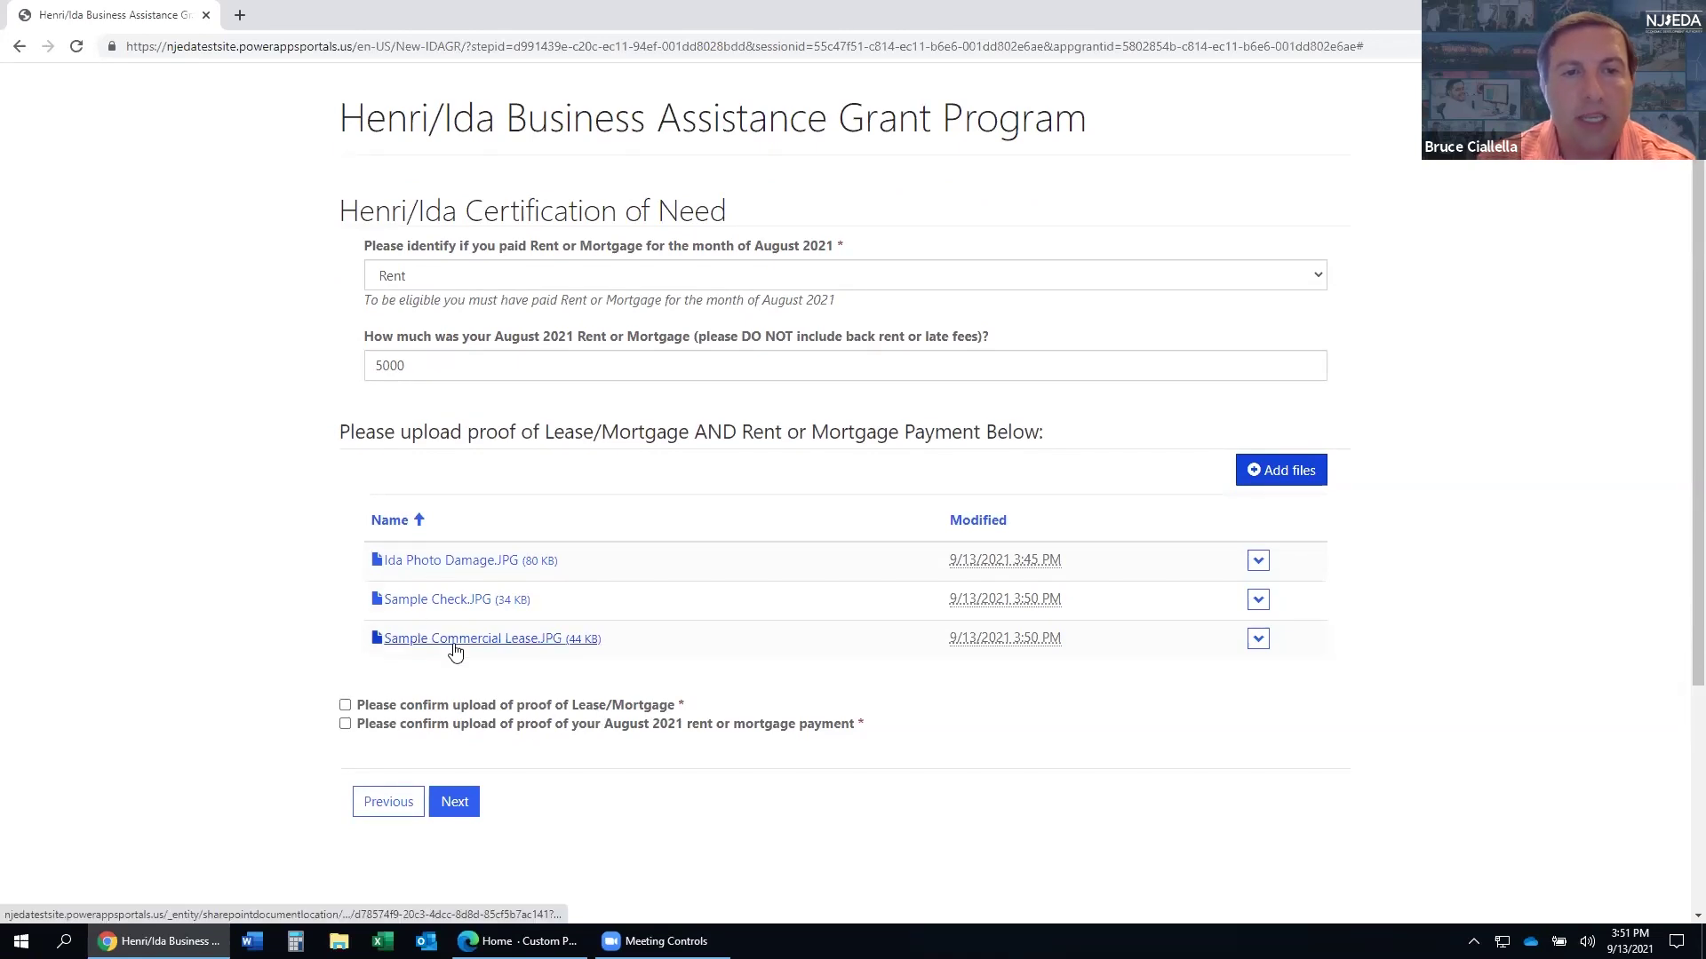
left_click(346, 706)
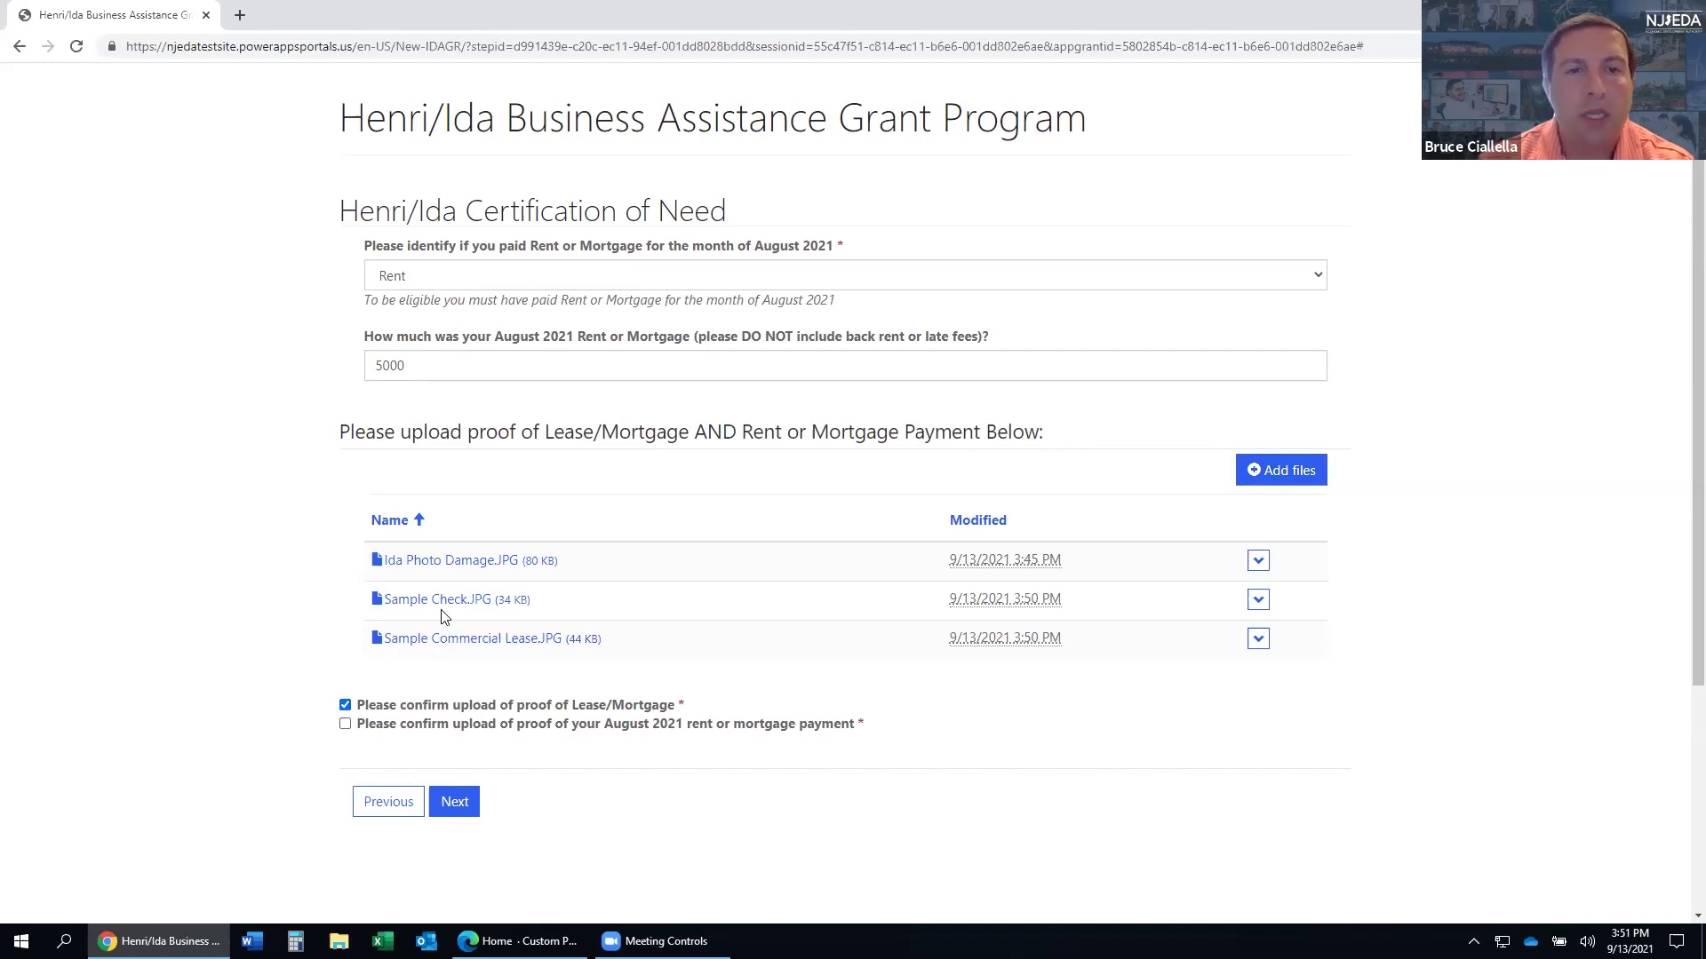
left_click(343, 725)
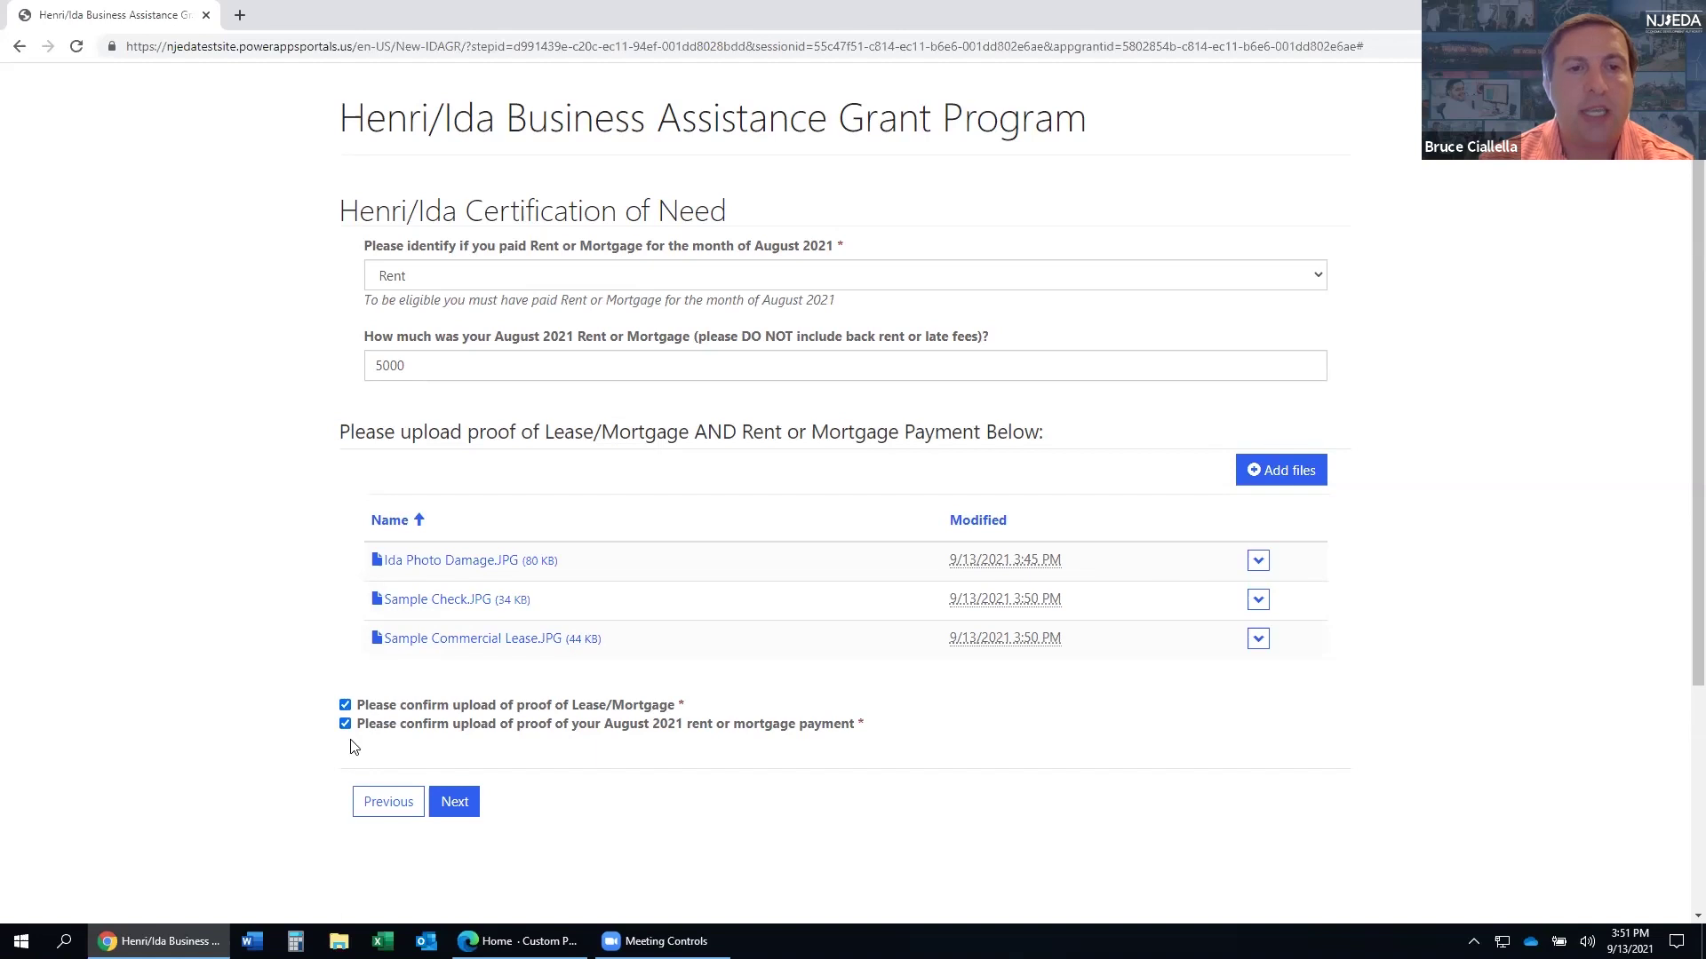
left_click(451, 802)
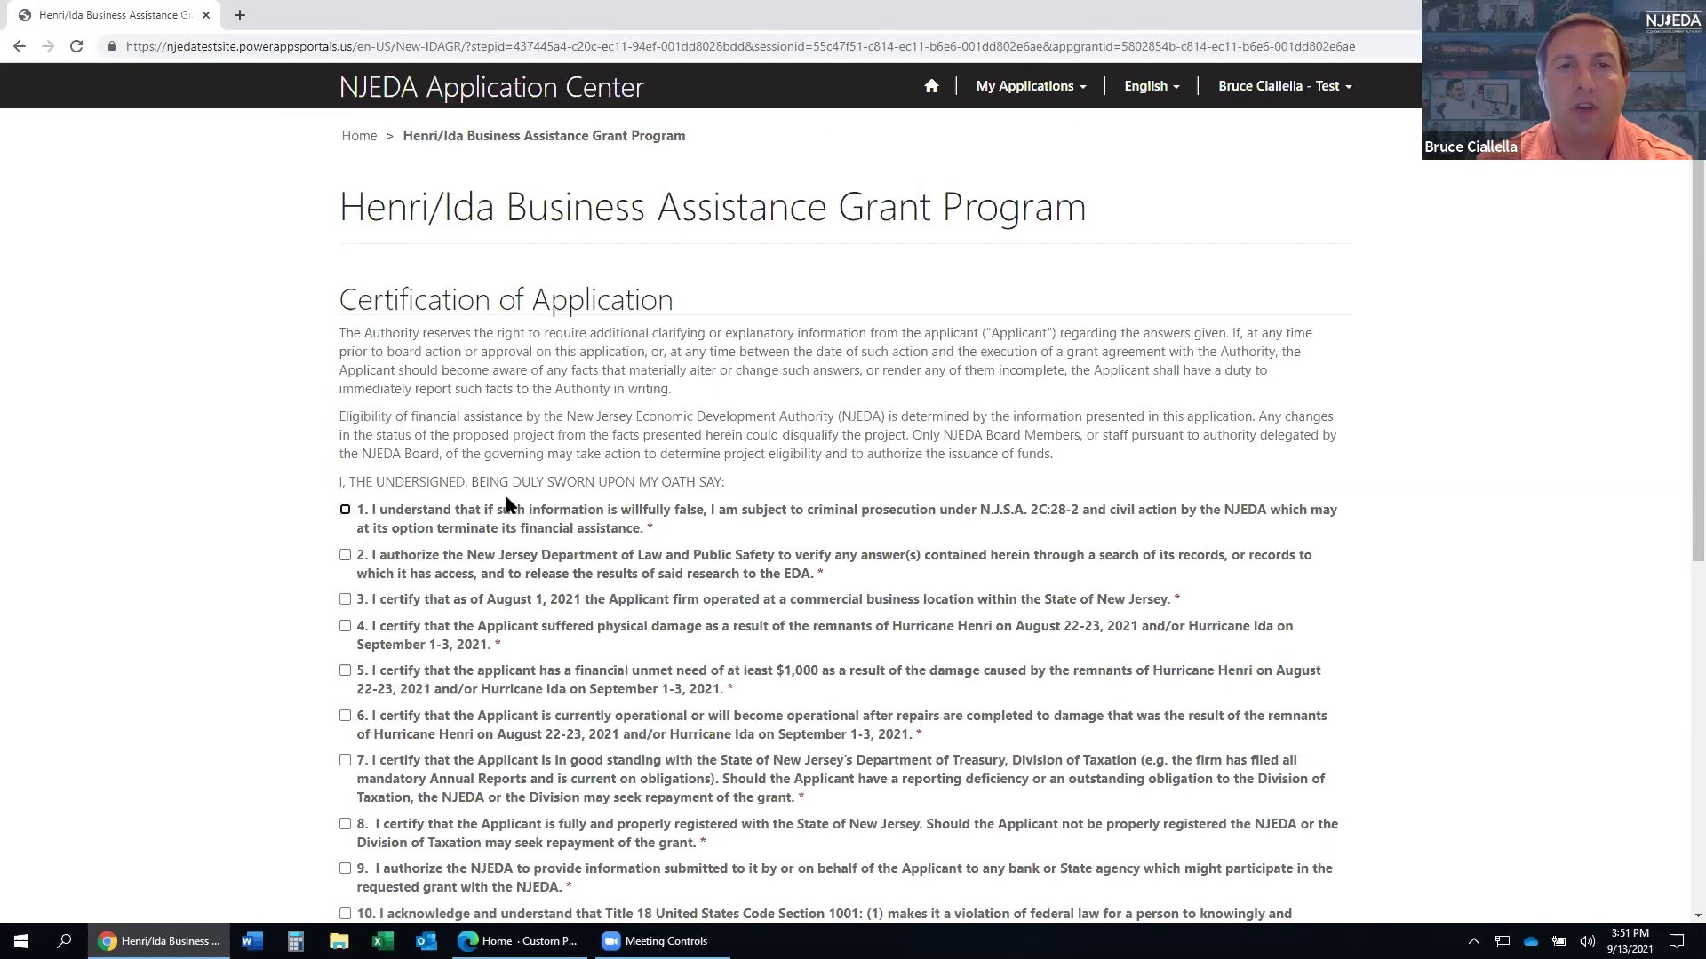
- Check certification statements 1 through 11, including the electronic signature certification, and proceed
scroll(518, 522, "down", 1)
scroll(518, 521, "down", 4)
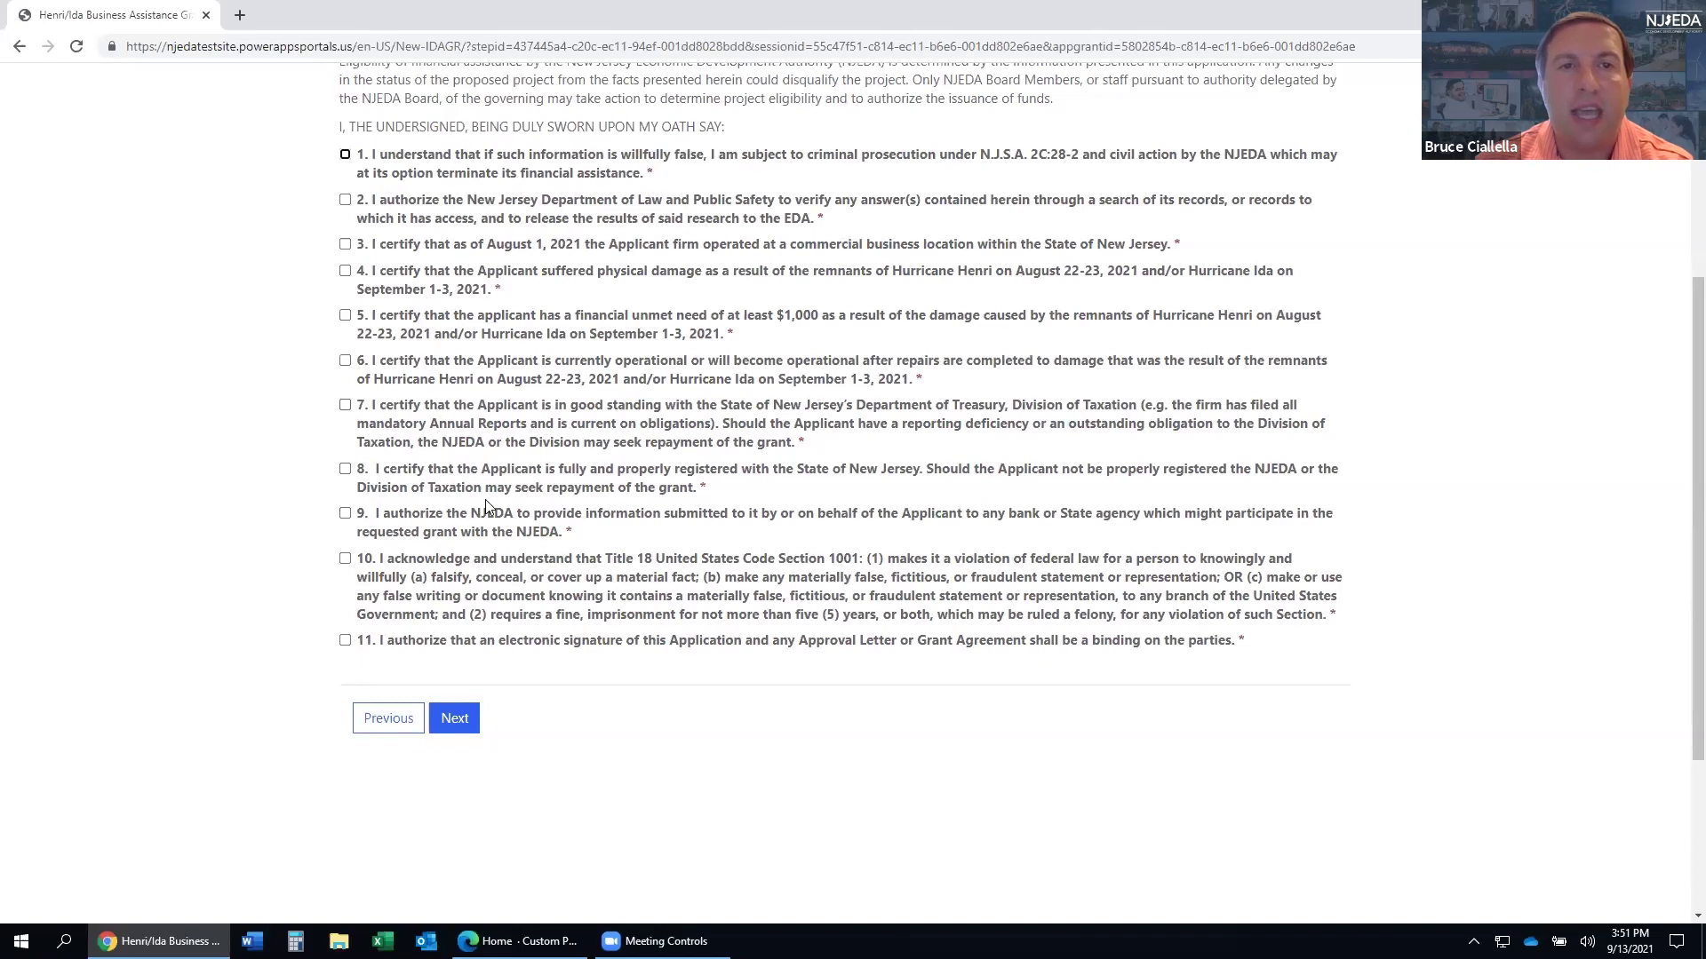
left_click(345, 155)
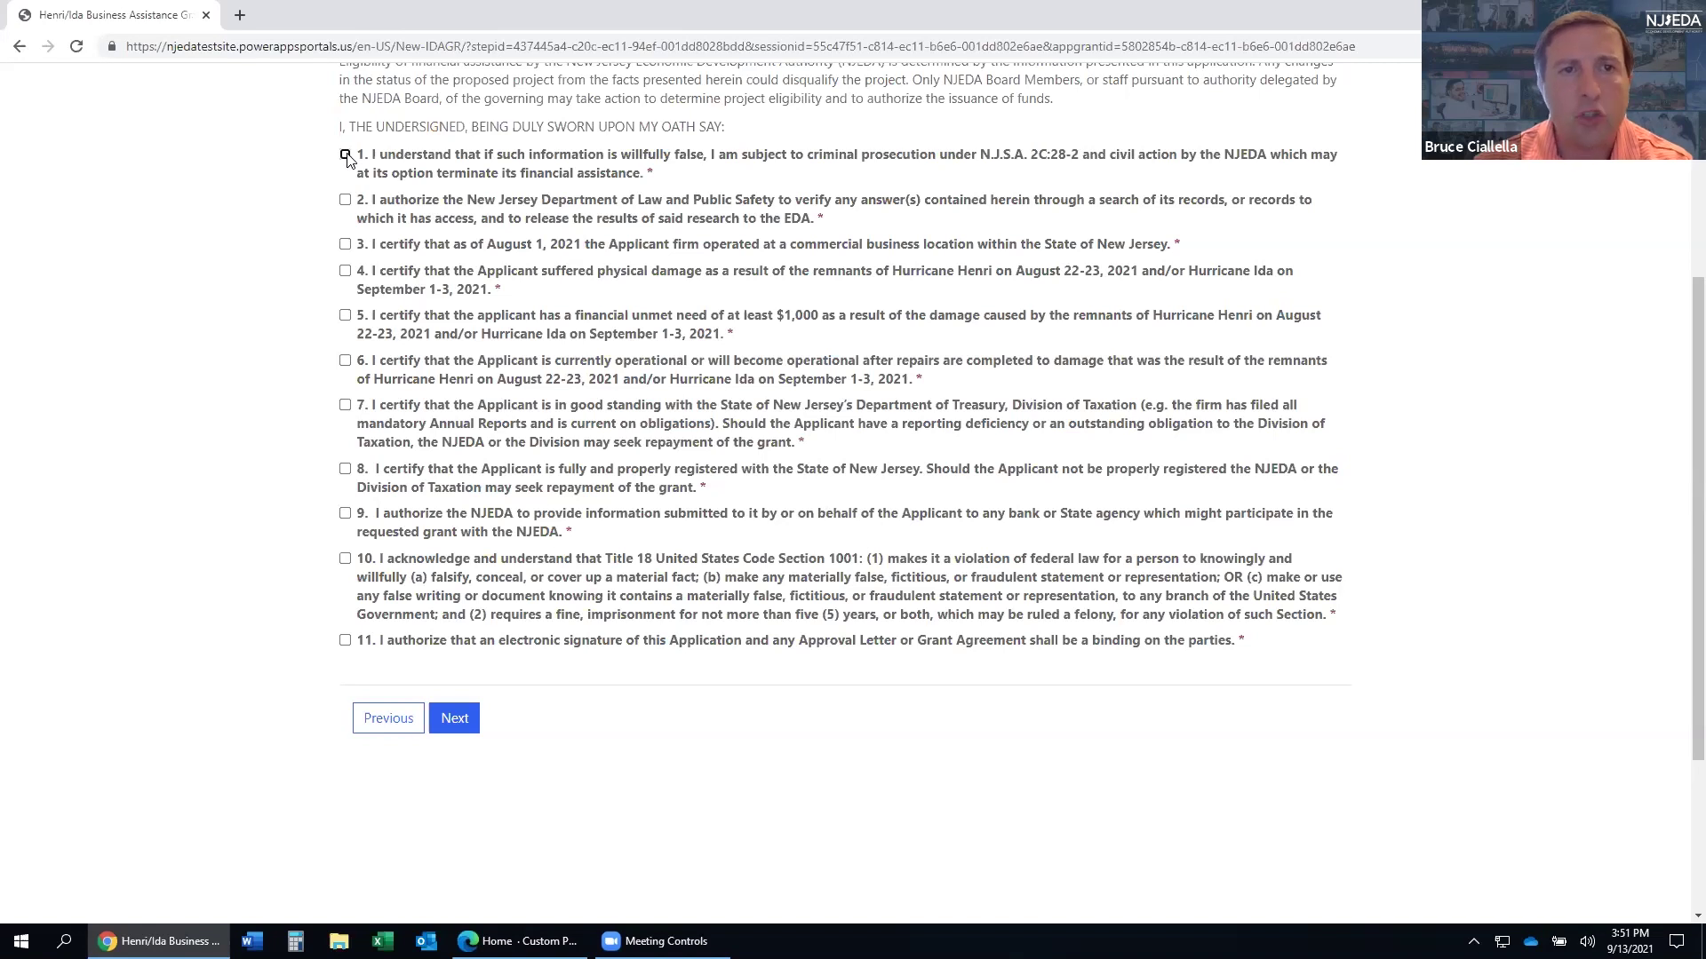
left_click(346, 155)
left_click(345, 200)
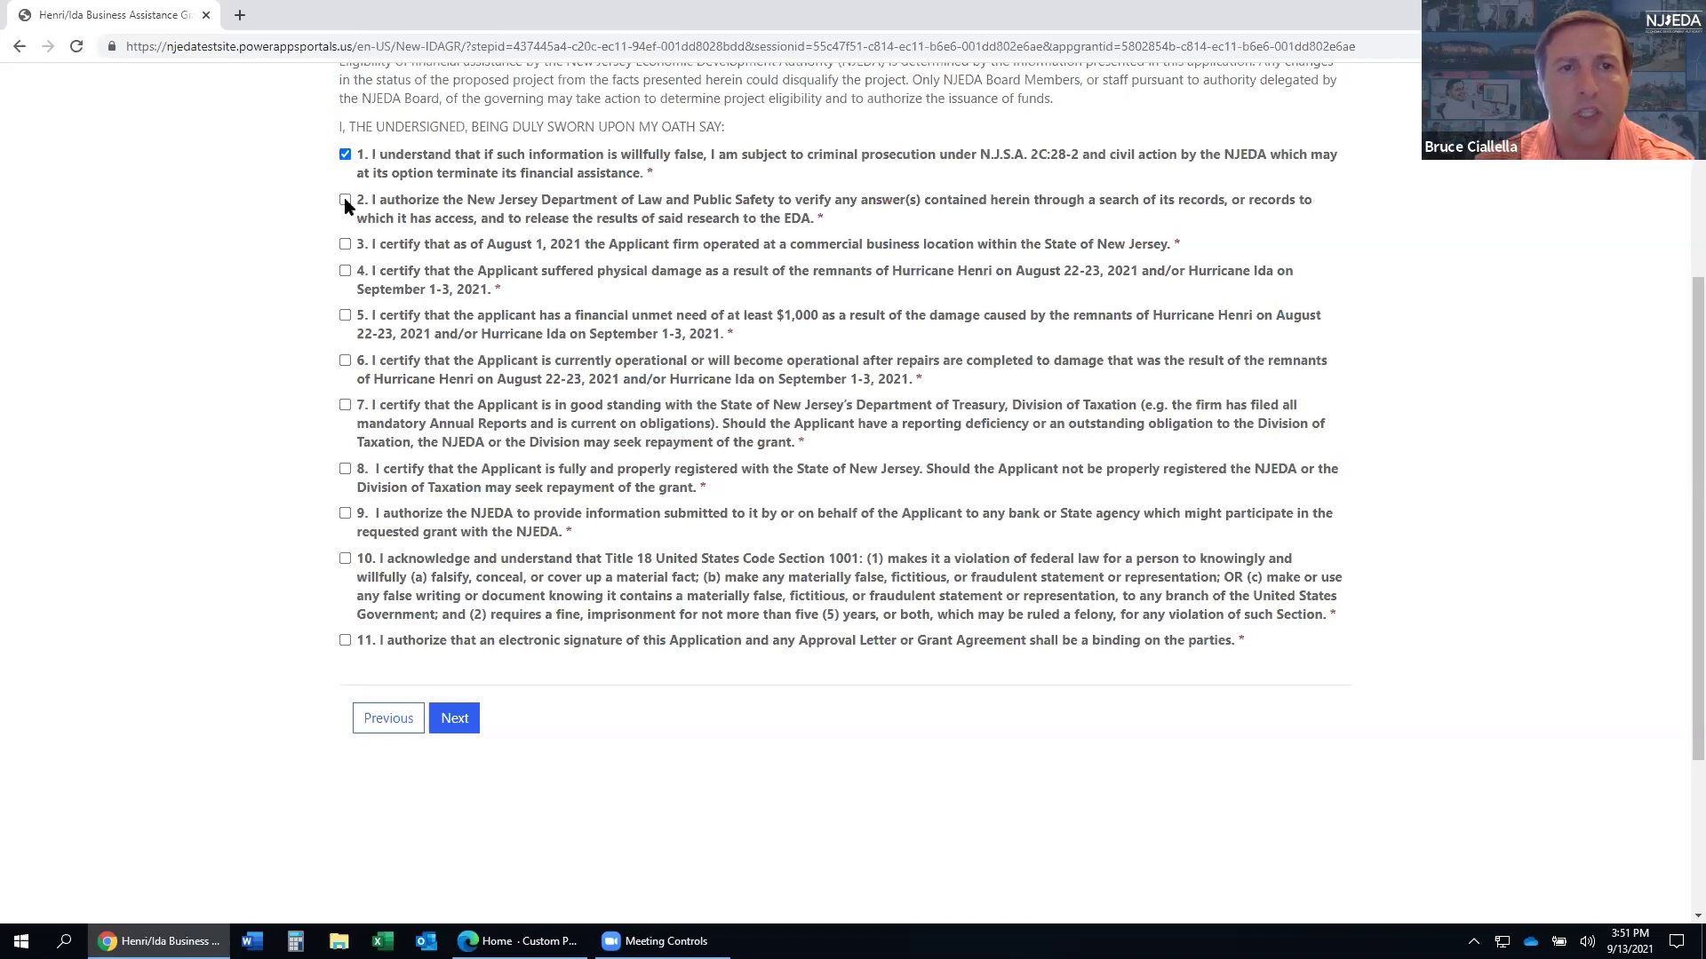
left_click(345, 245)
left_click(346, 271)
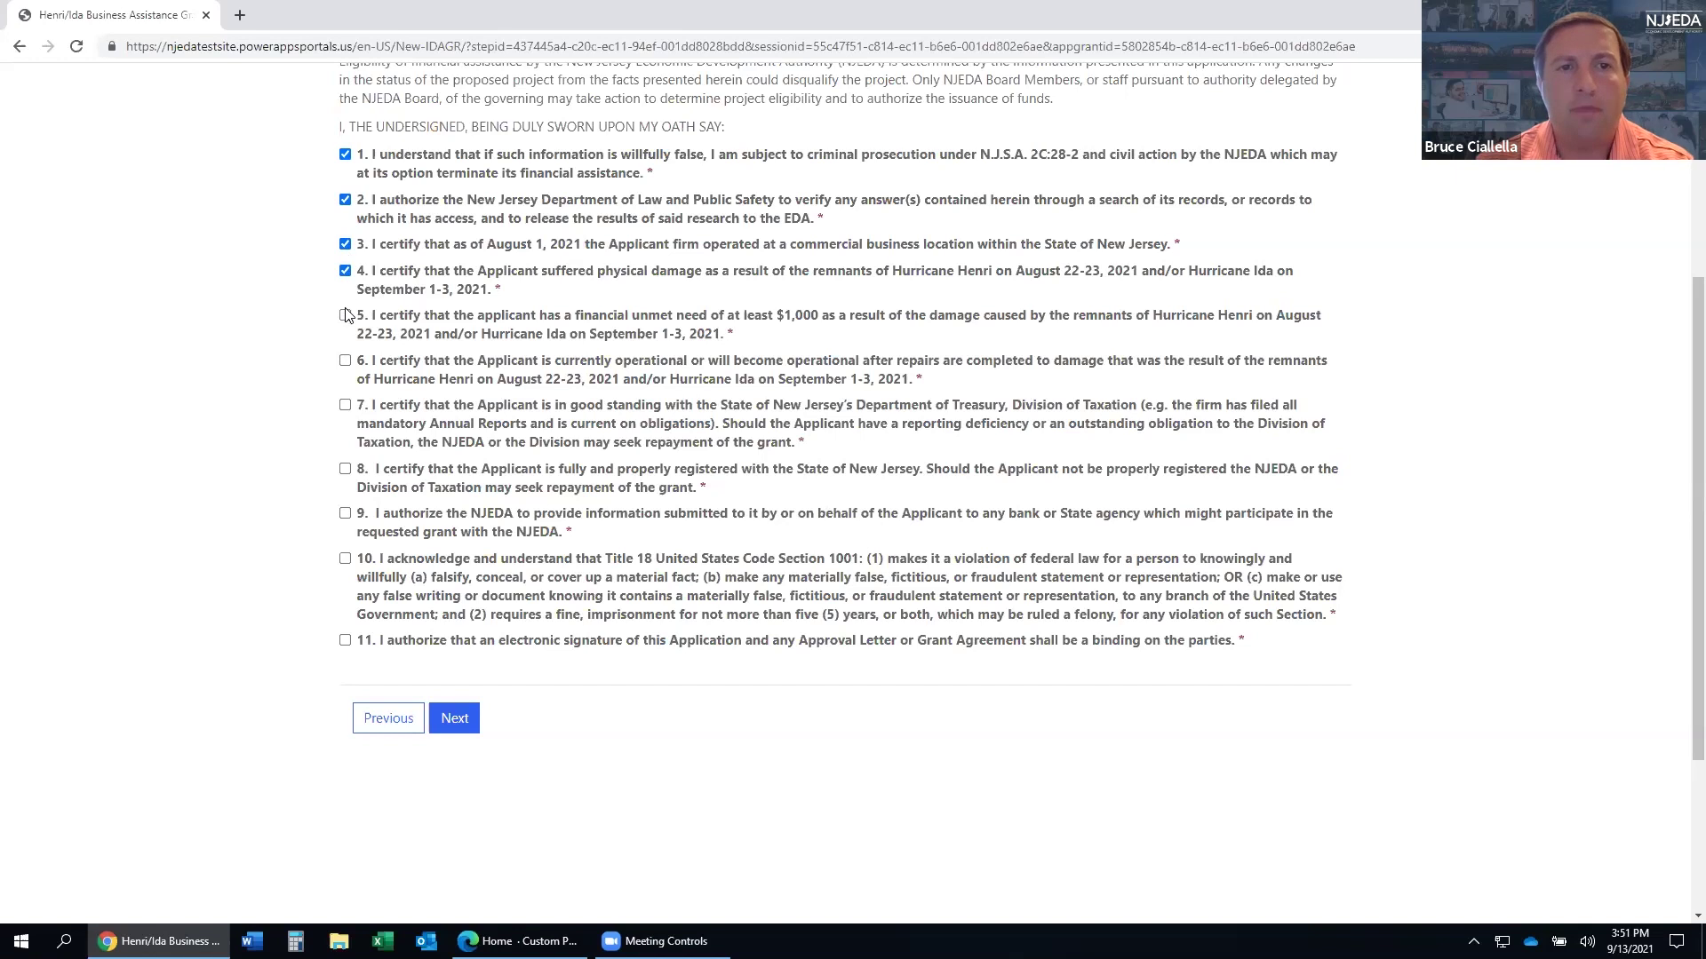
left_click(346, 315)
left_click(345, 361)
left_click(345, 405)
left_click(345, 469)
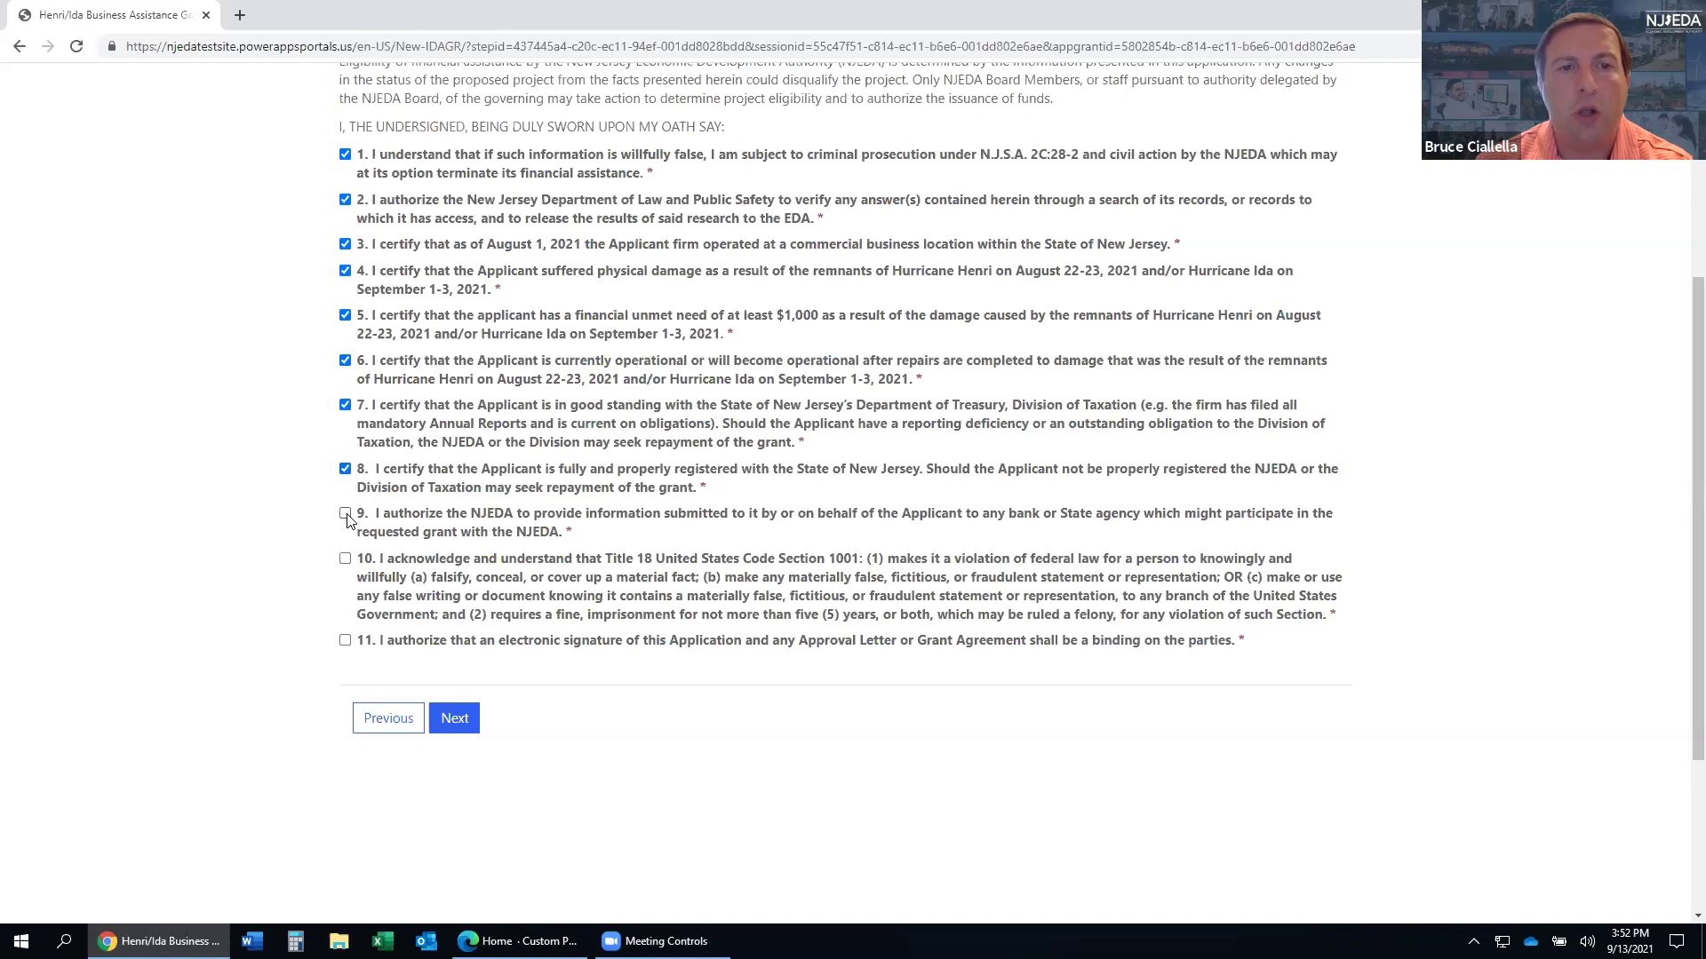
left_click(346, 513)
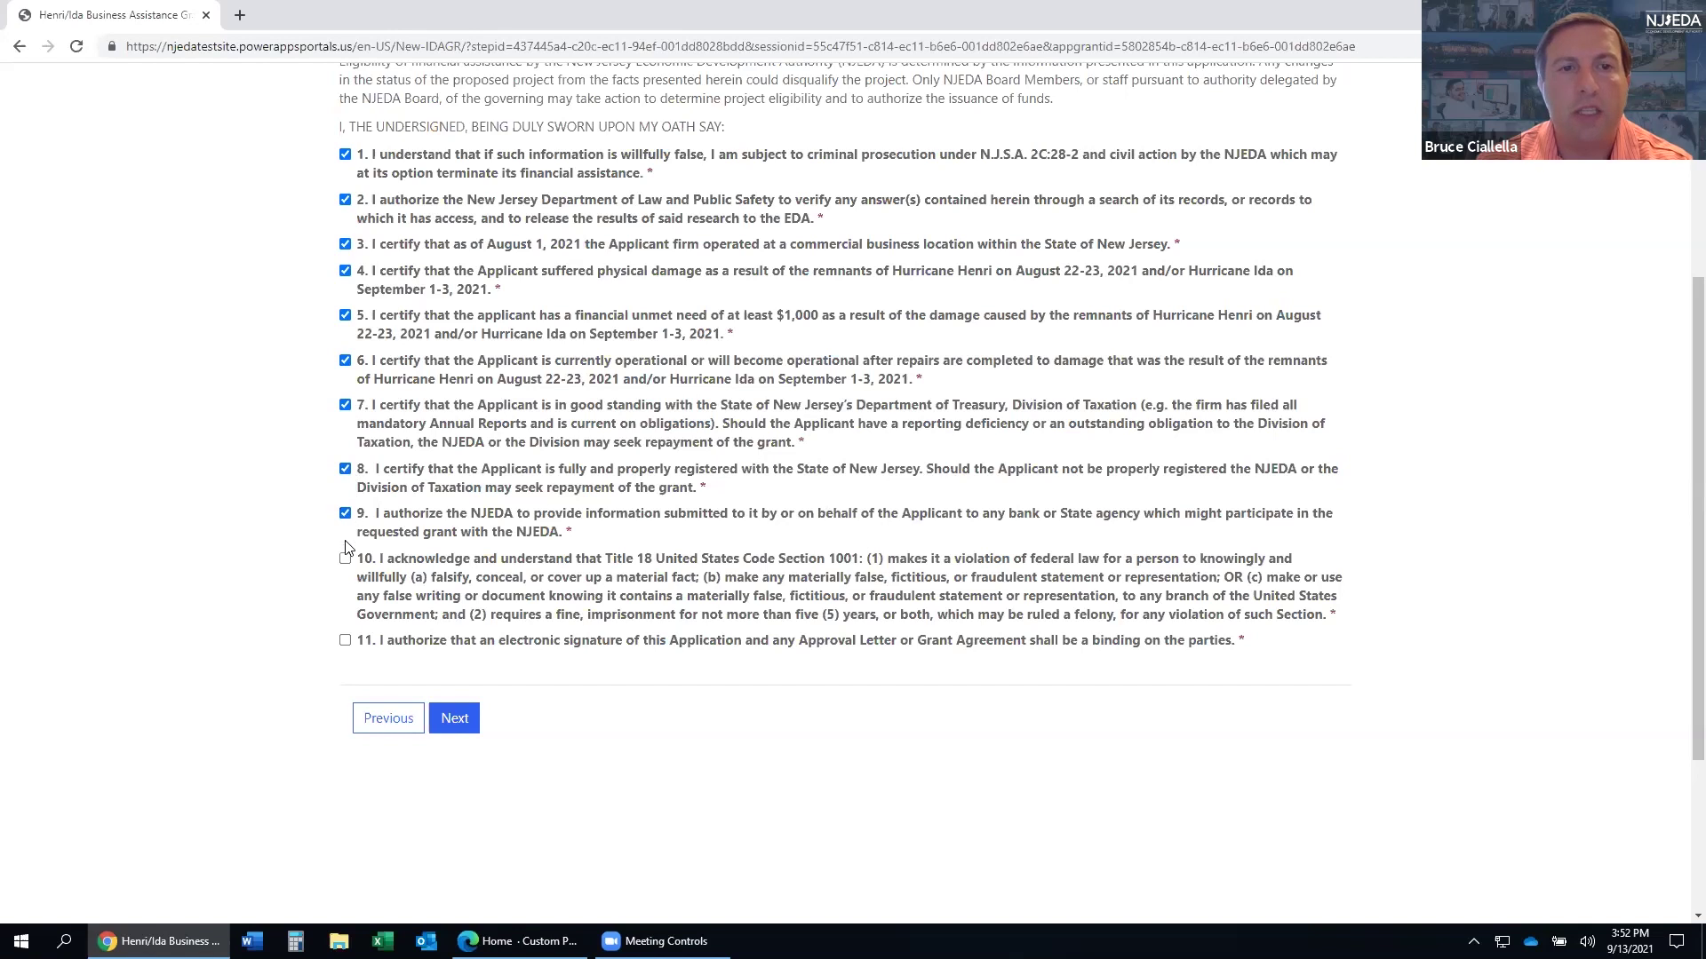
left_click(345, 641)
left_click(454, 722)
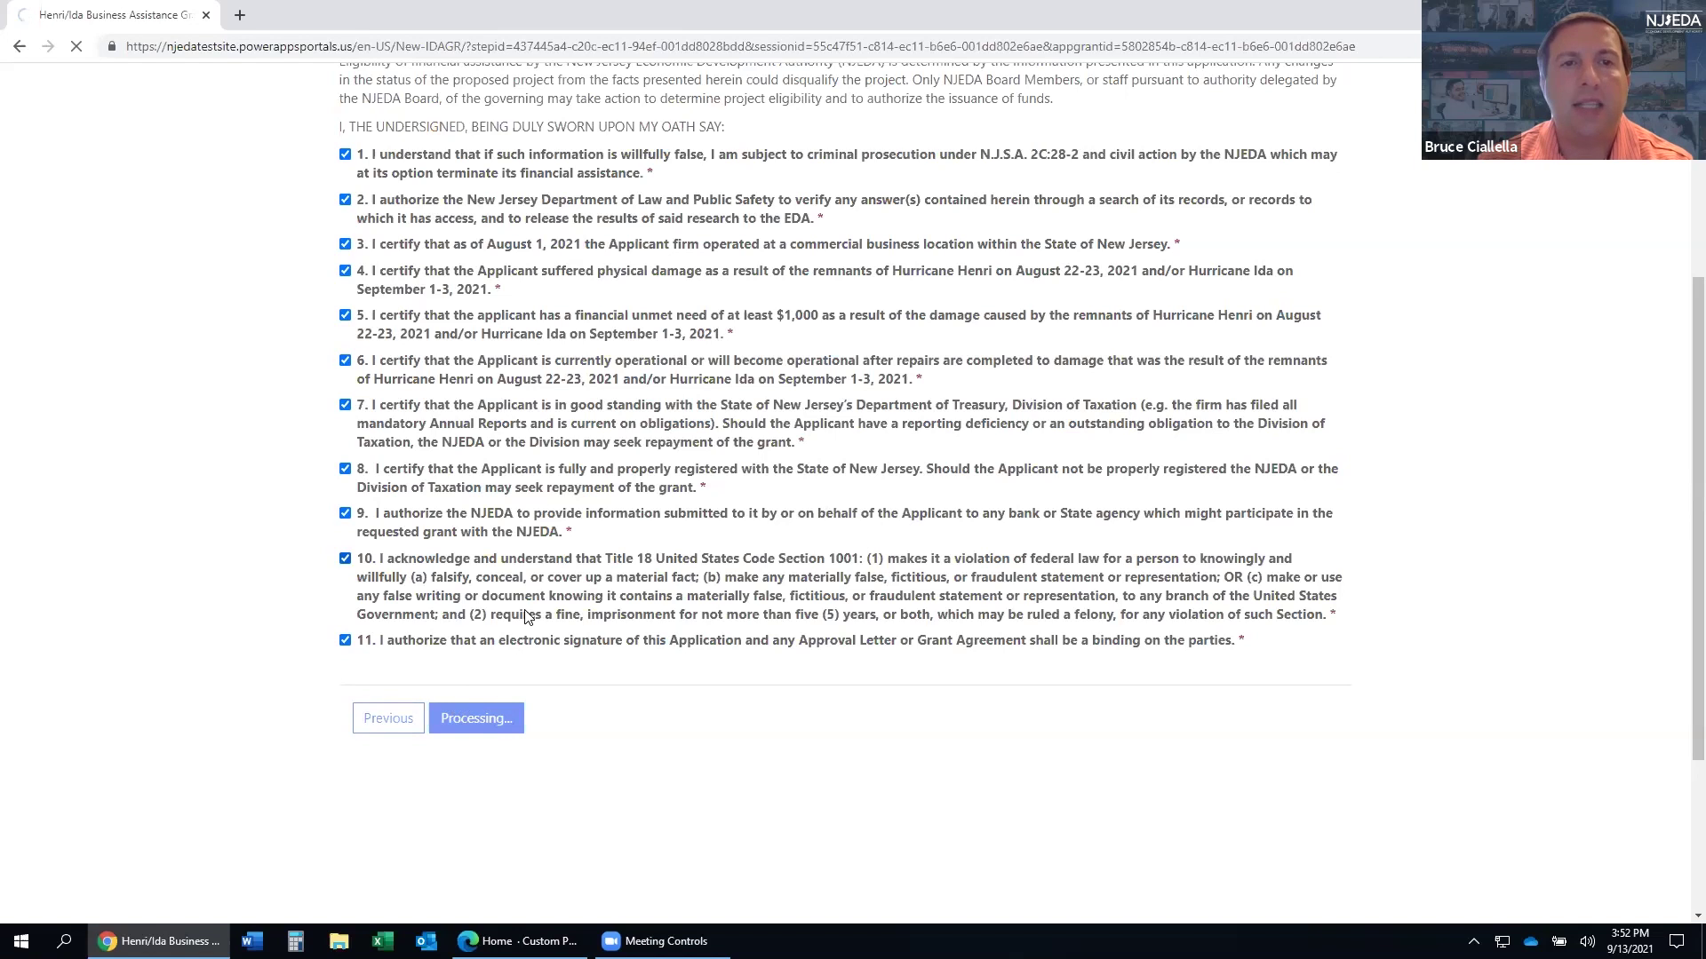
- Agree to electronic signatures, declare authorized-signer status, and confirm the displayed EIN is correct
scroll(518, 552, "down", 2)
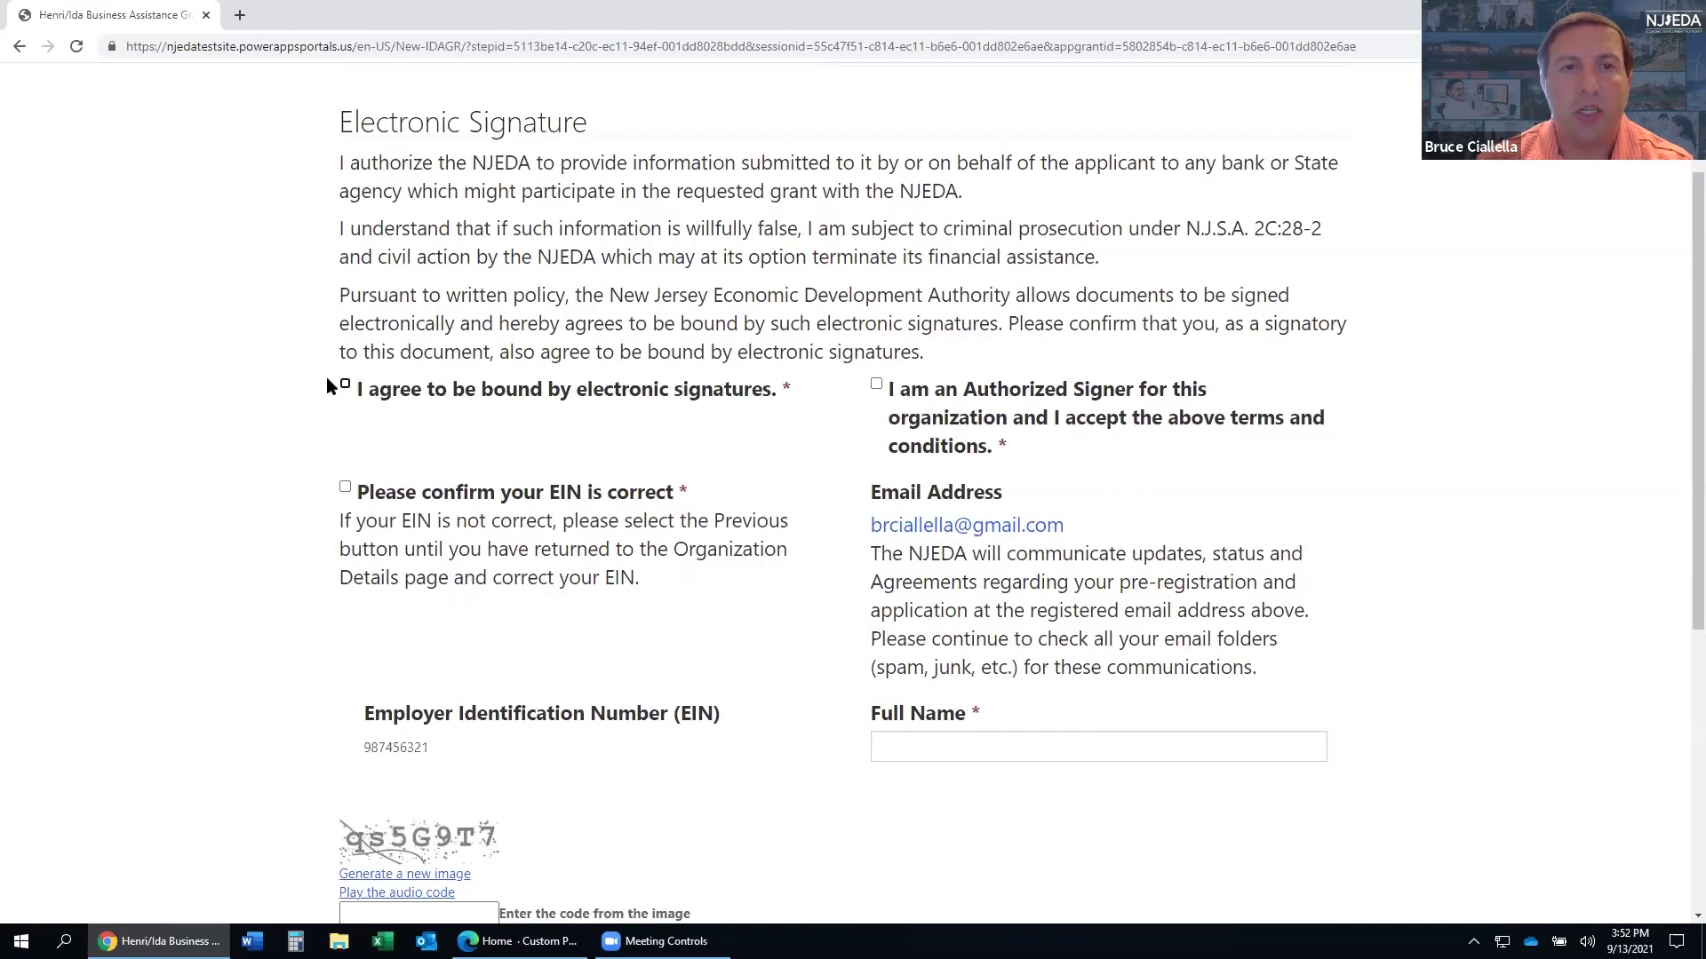
left_click(345, 385)
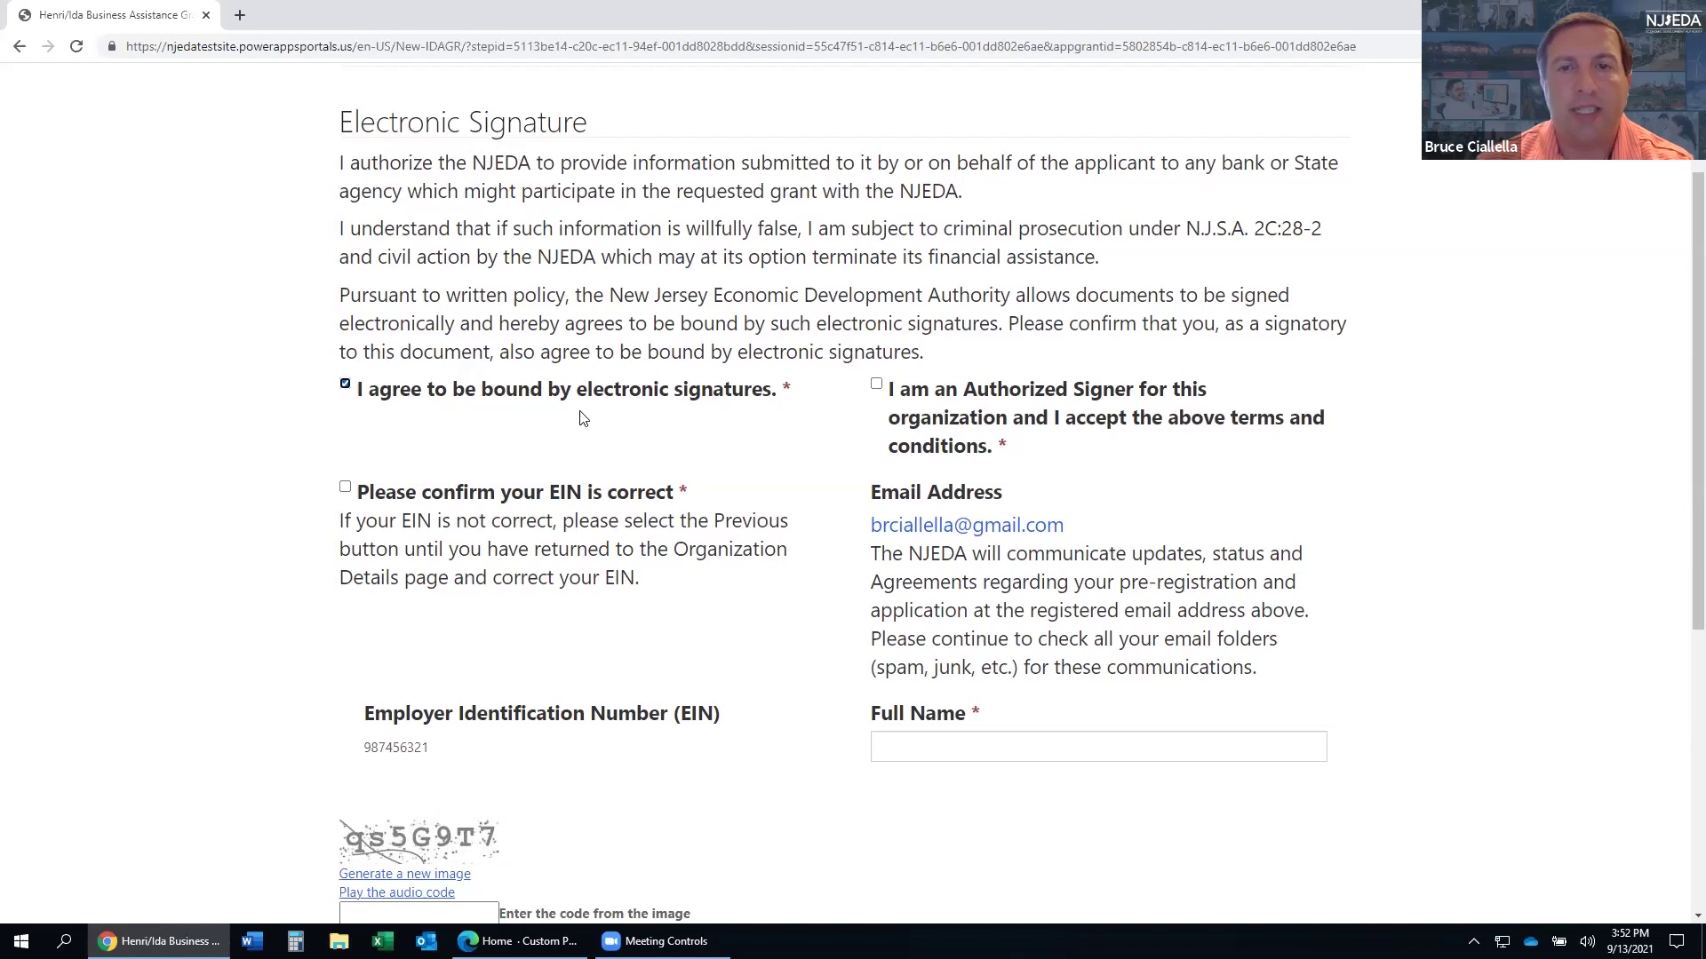
left_click(877, 385)
left_click(345, 487)
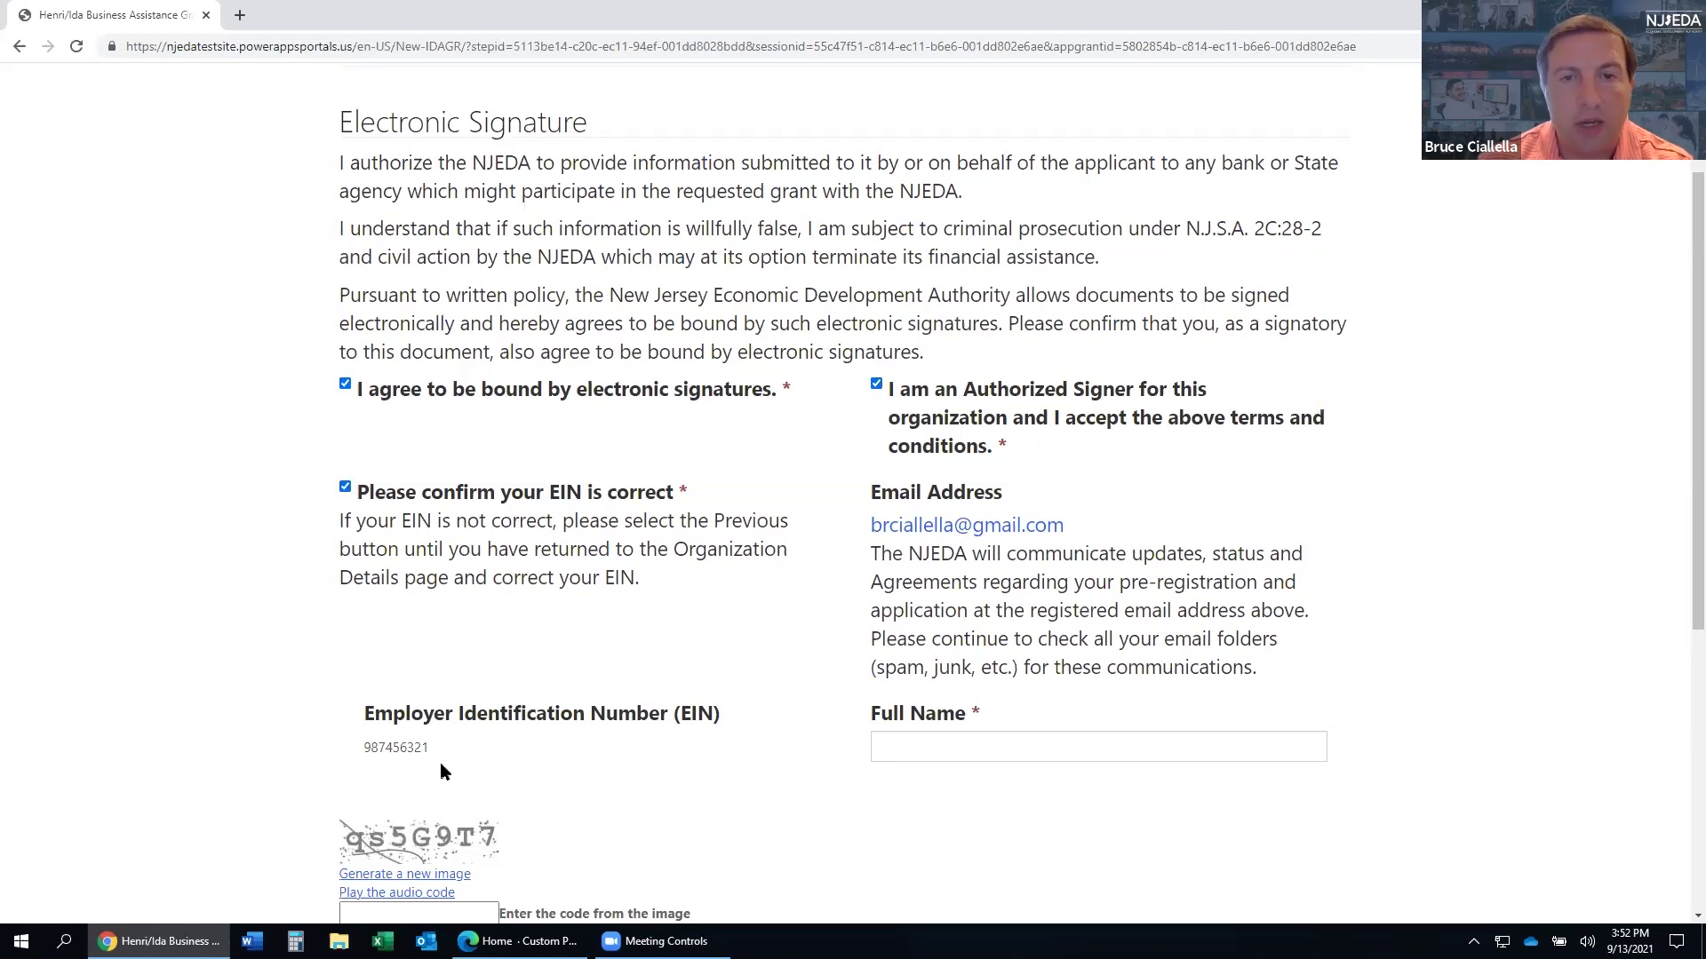
- Sign with the signer's full name and the image verification code, then submit the application
scroll(1107, 641, "down", 6)
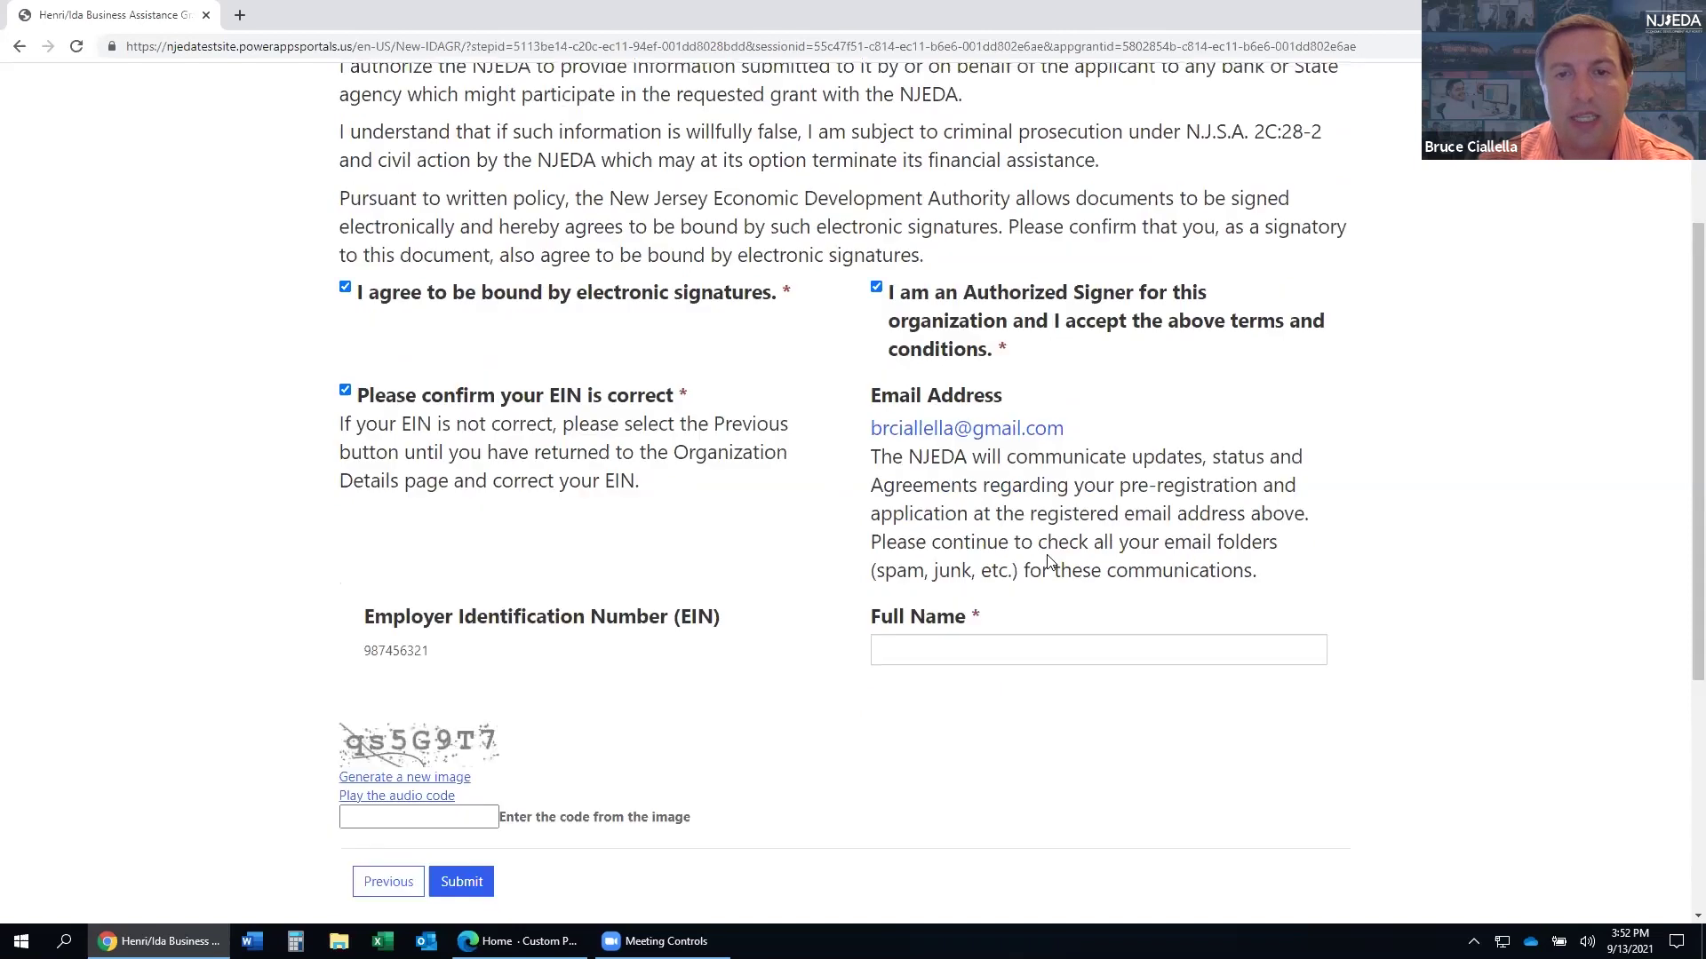
left_click(941, 223)
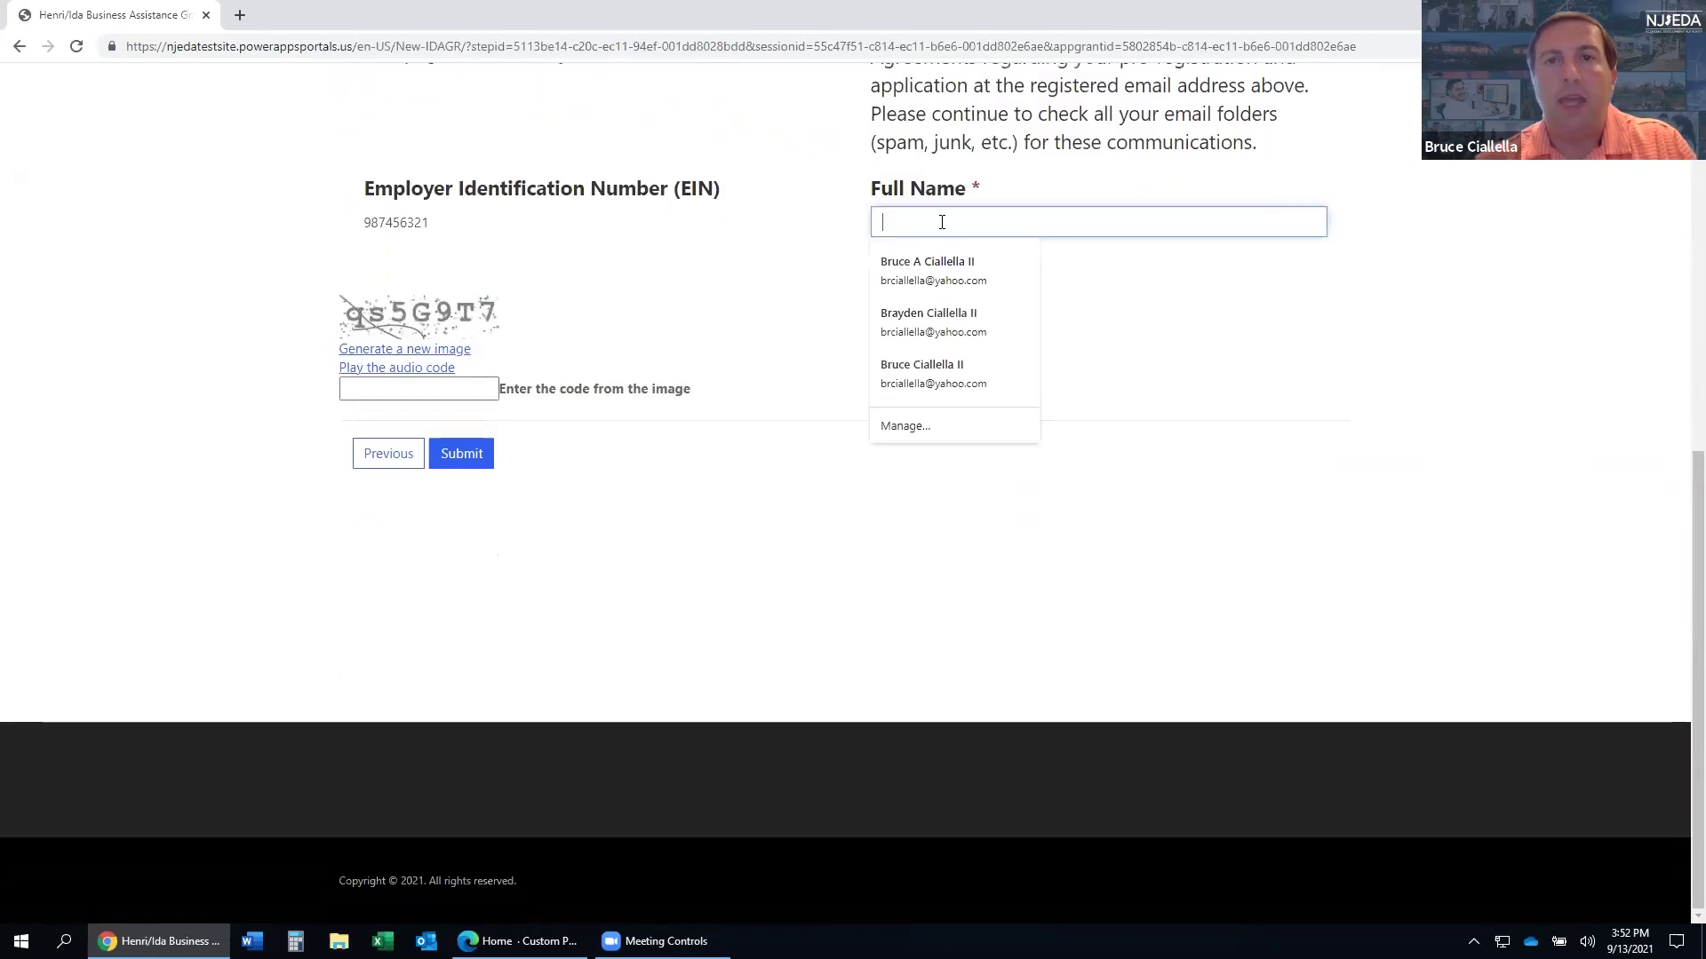
type("Te")
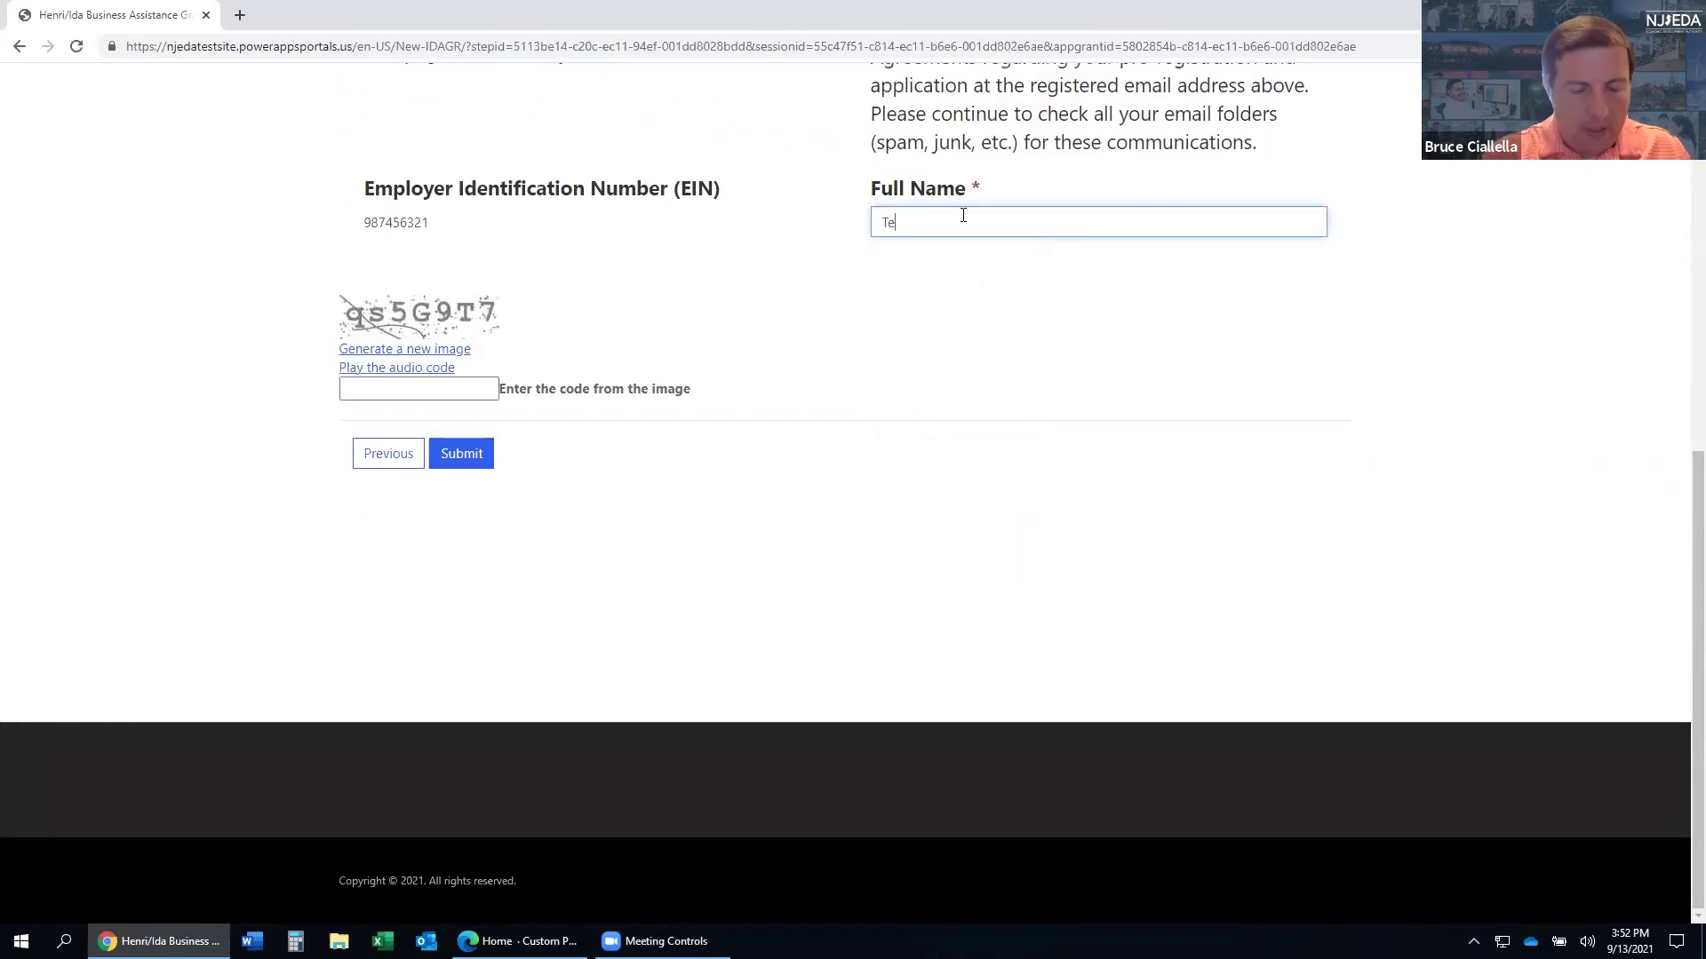
type("st Account")
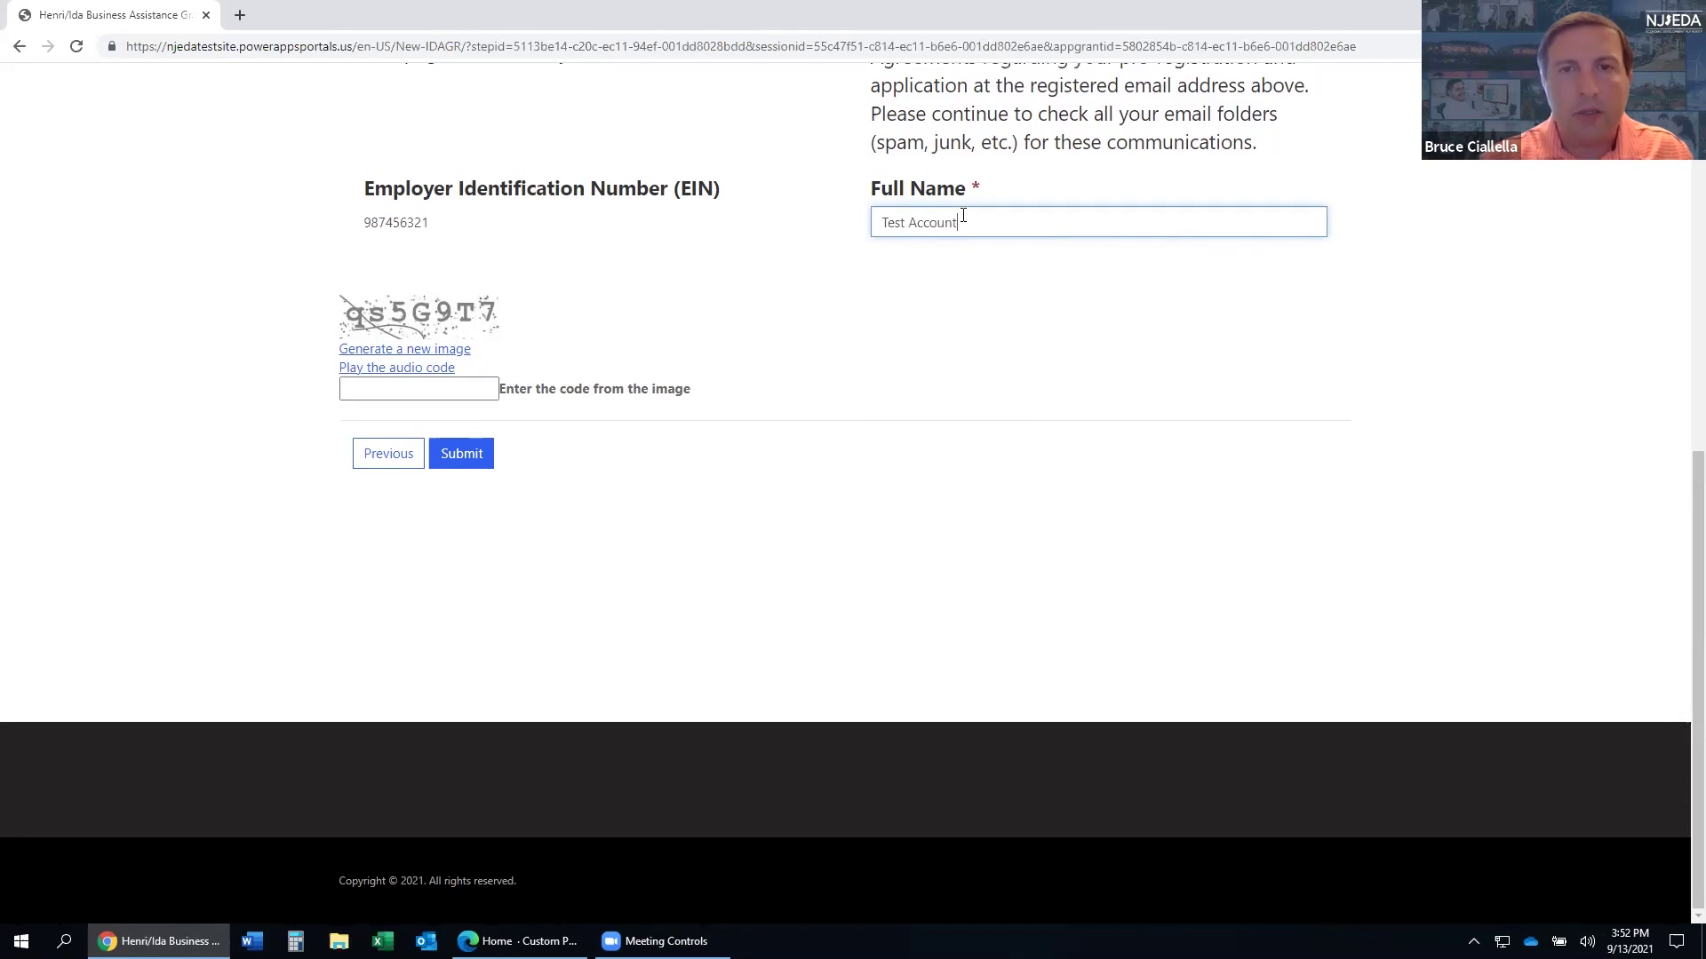
left_click(417, 391)
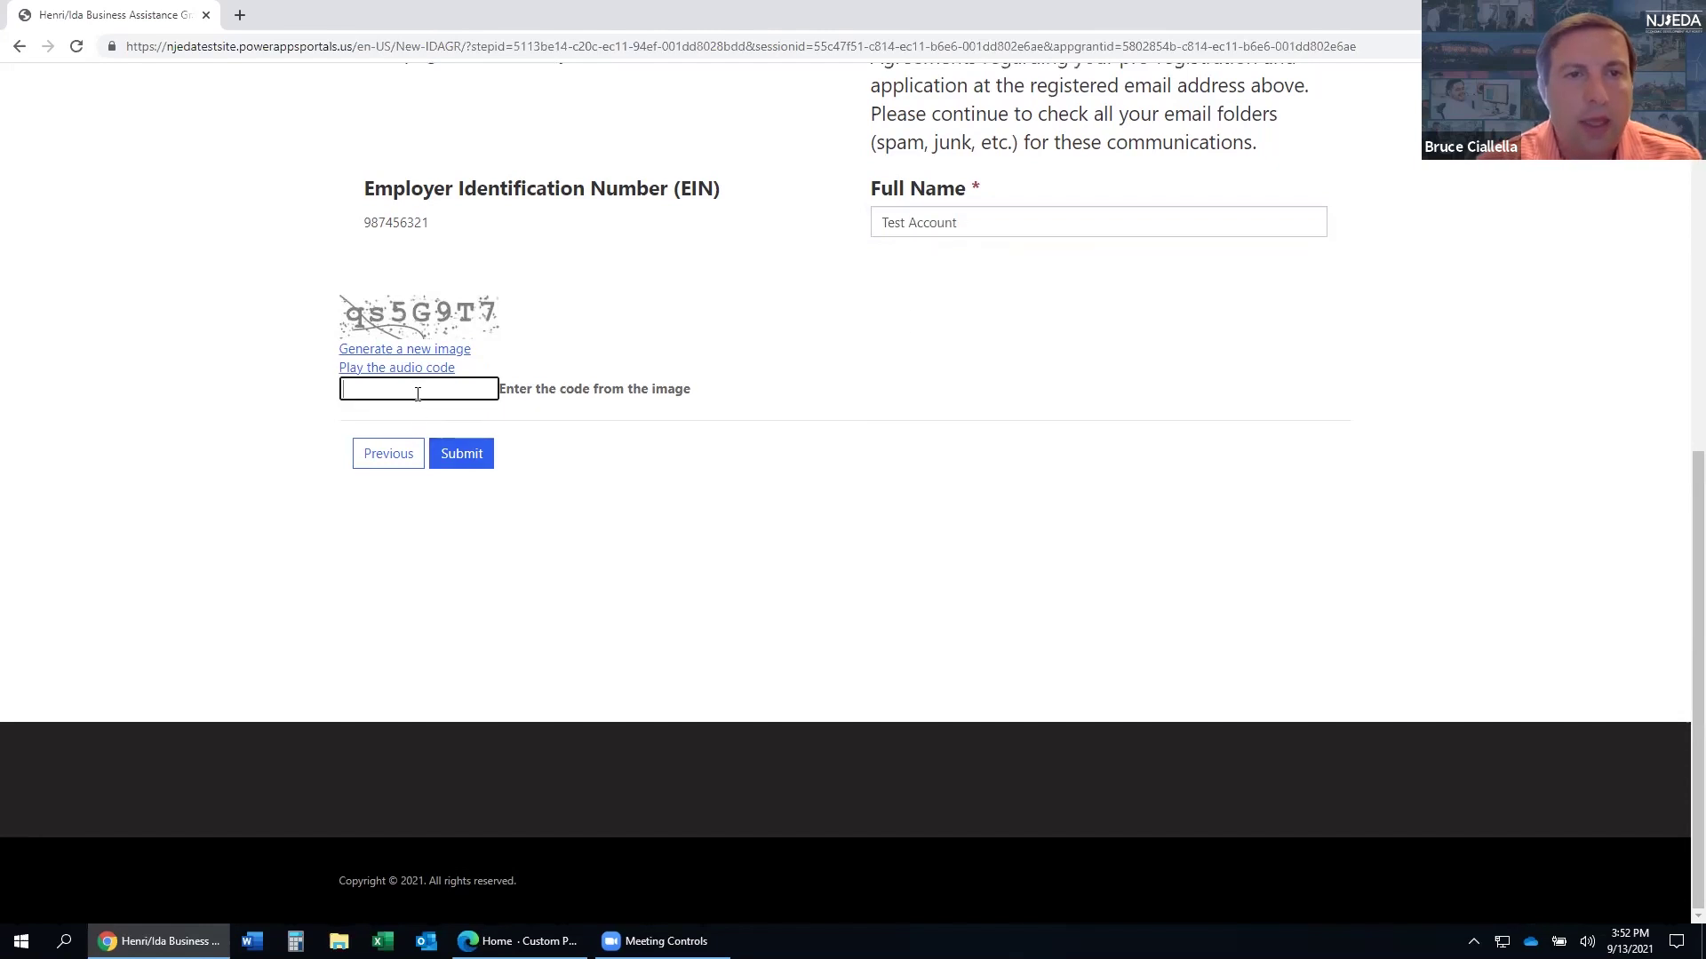
type("qs5G9T7")
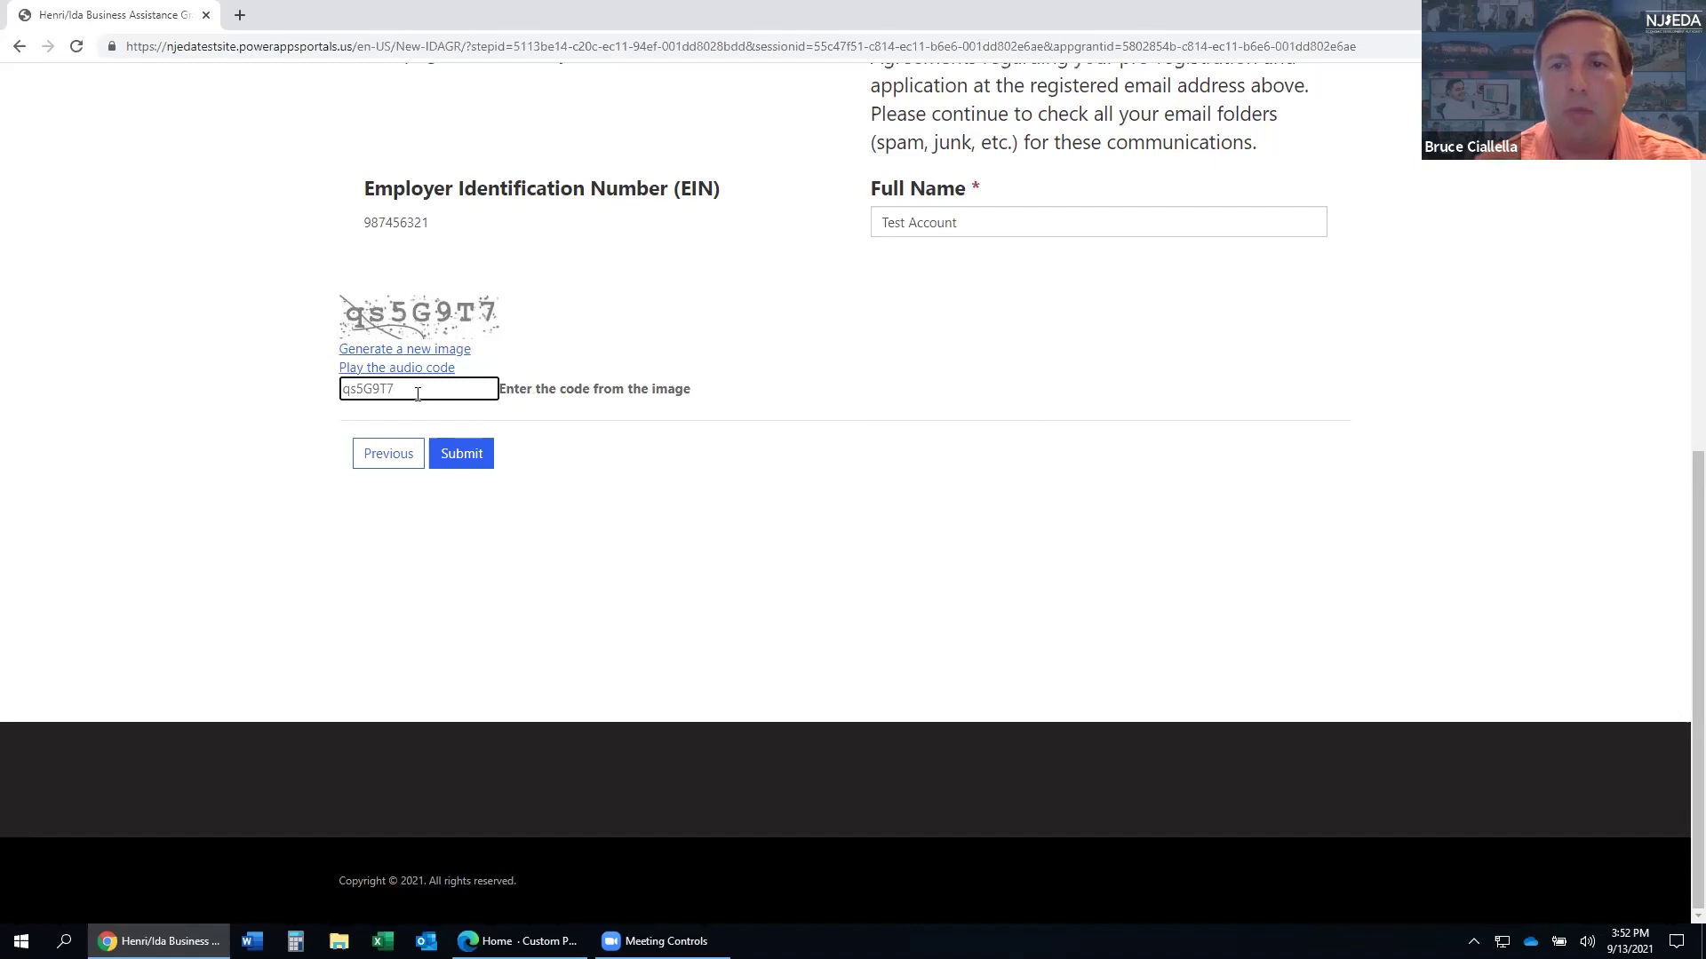
left_click(454, 459)
left_click(457, 458)
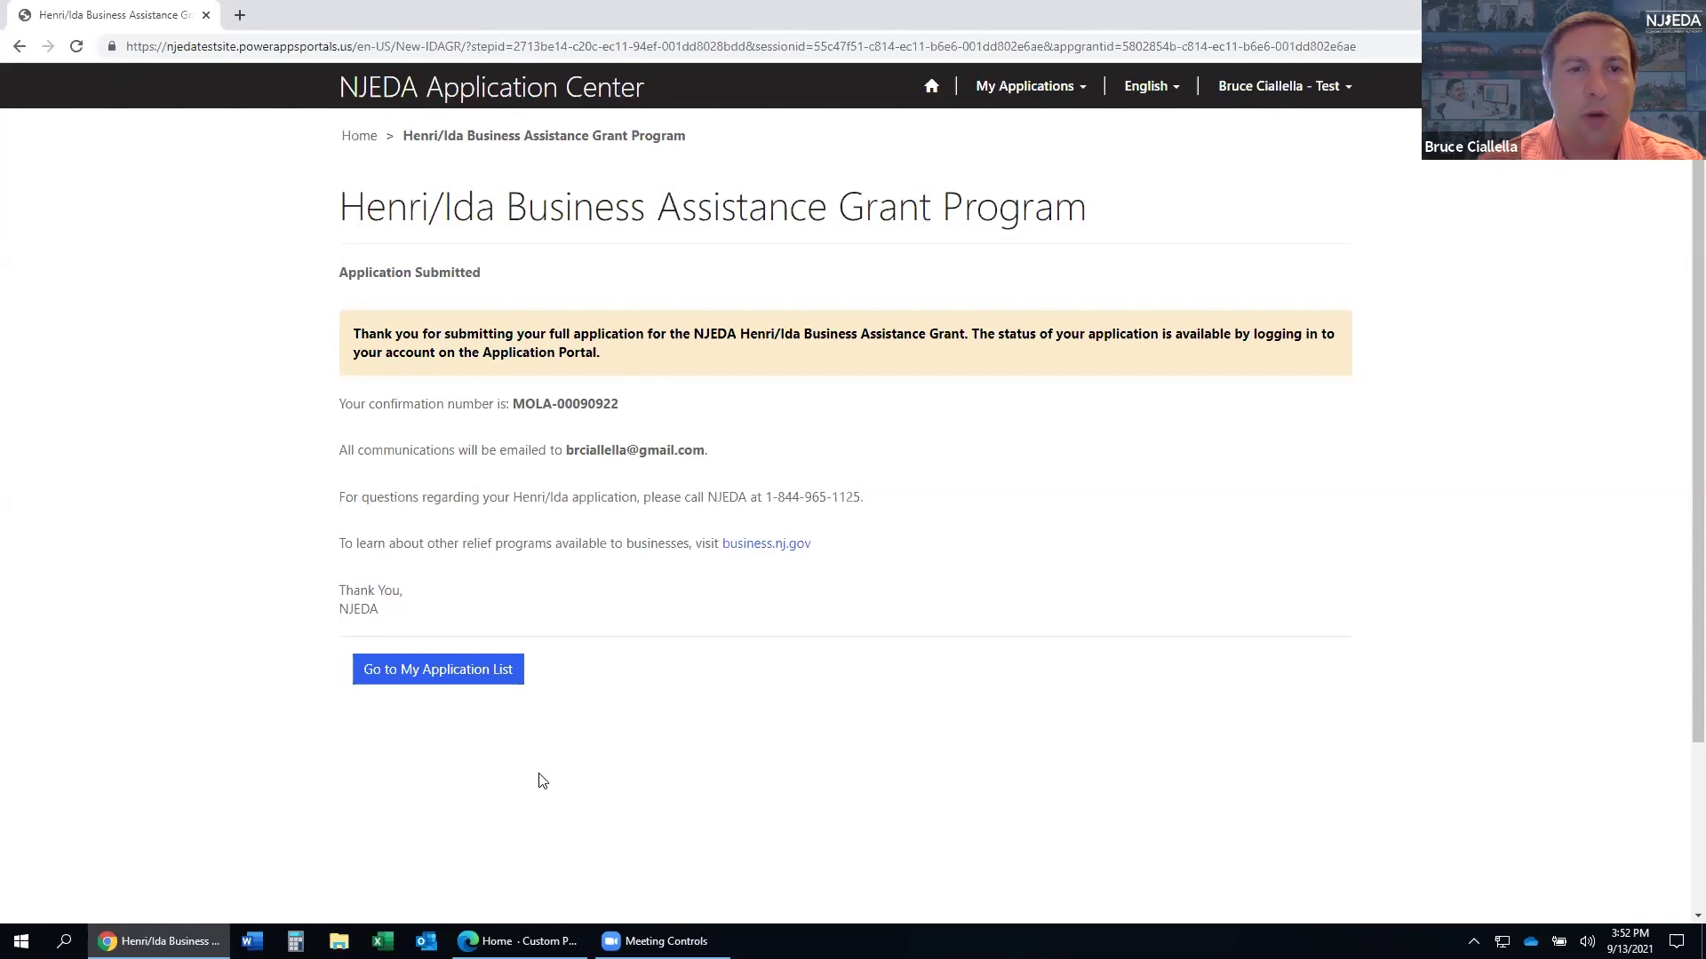
- Go from the confirmation page to My Application List to see Test Account v3 as Submitted
scroll(472, 565, "down", 3)
scroll(484, 563, "up", 3)
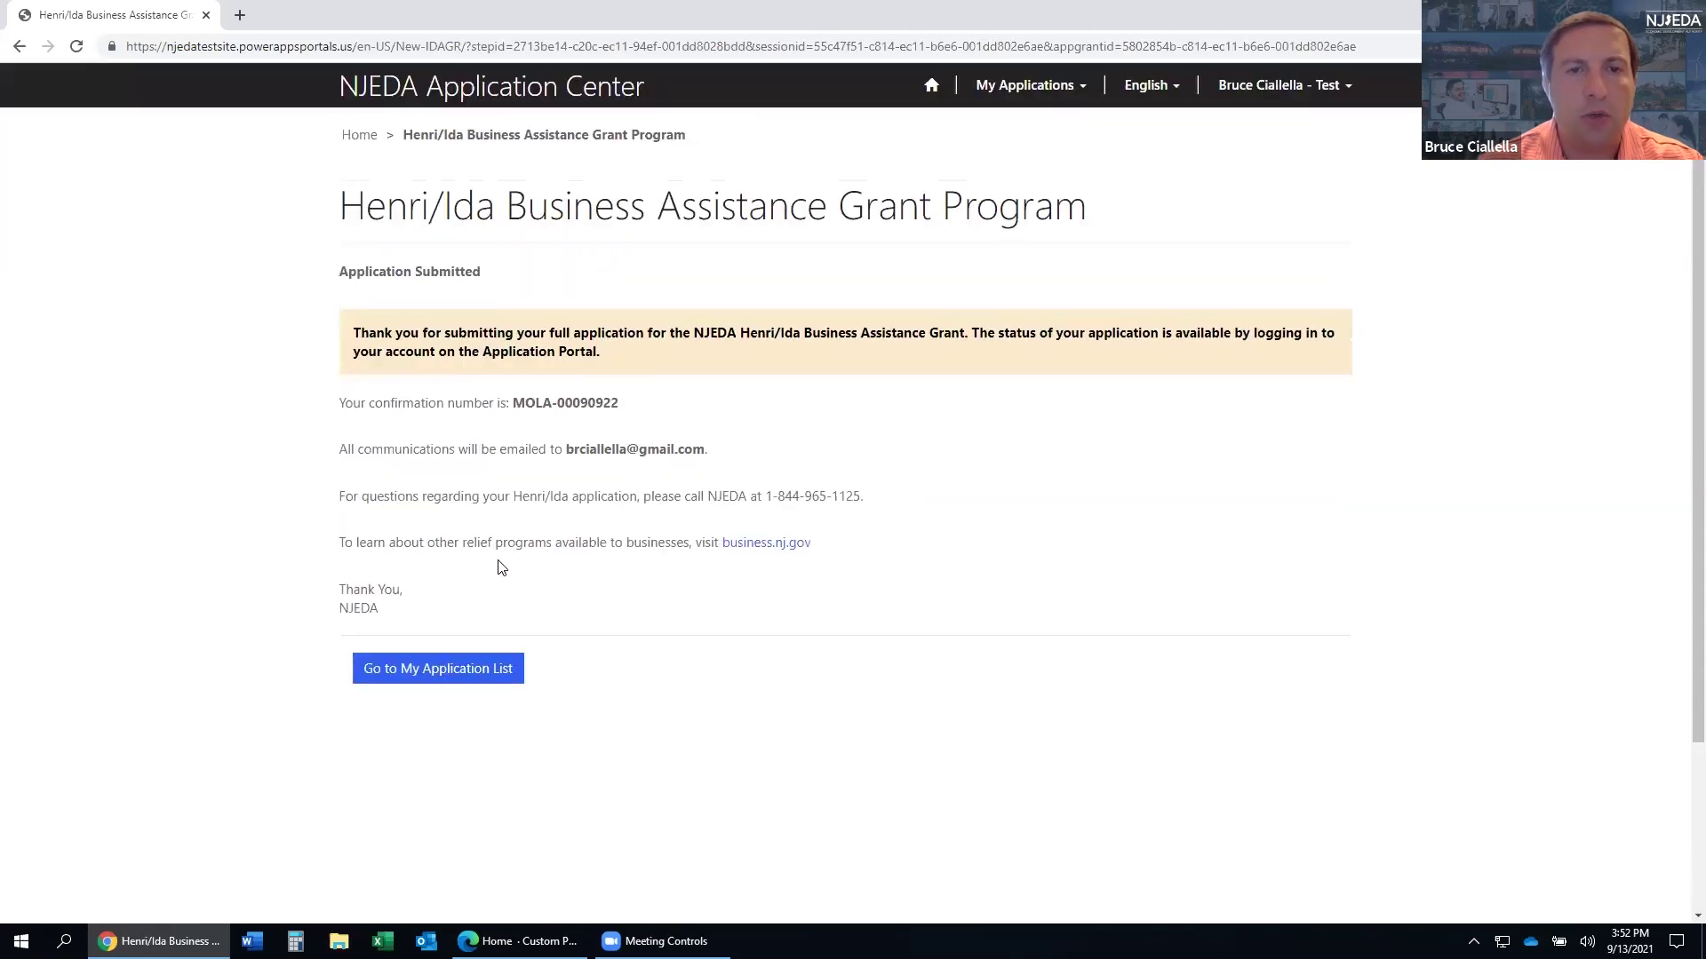
left_click(508, 670)
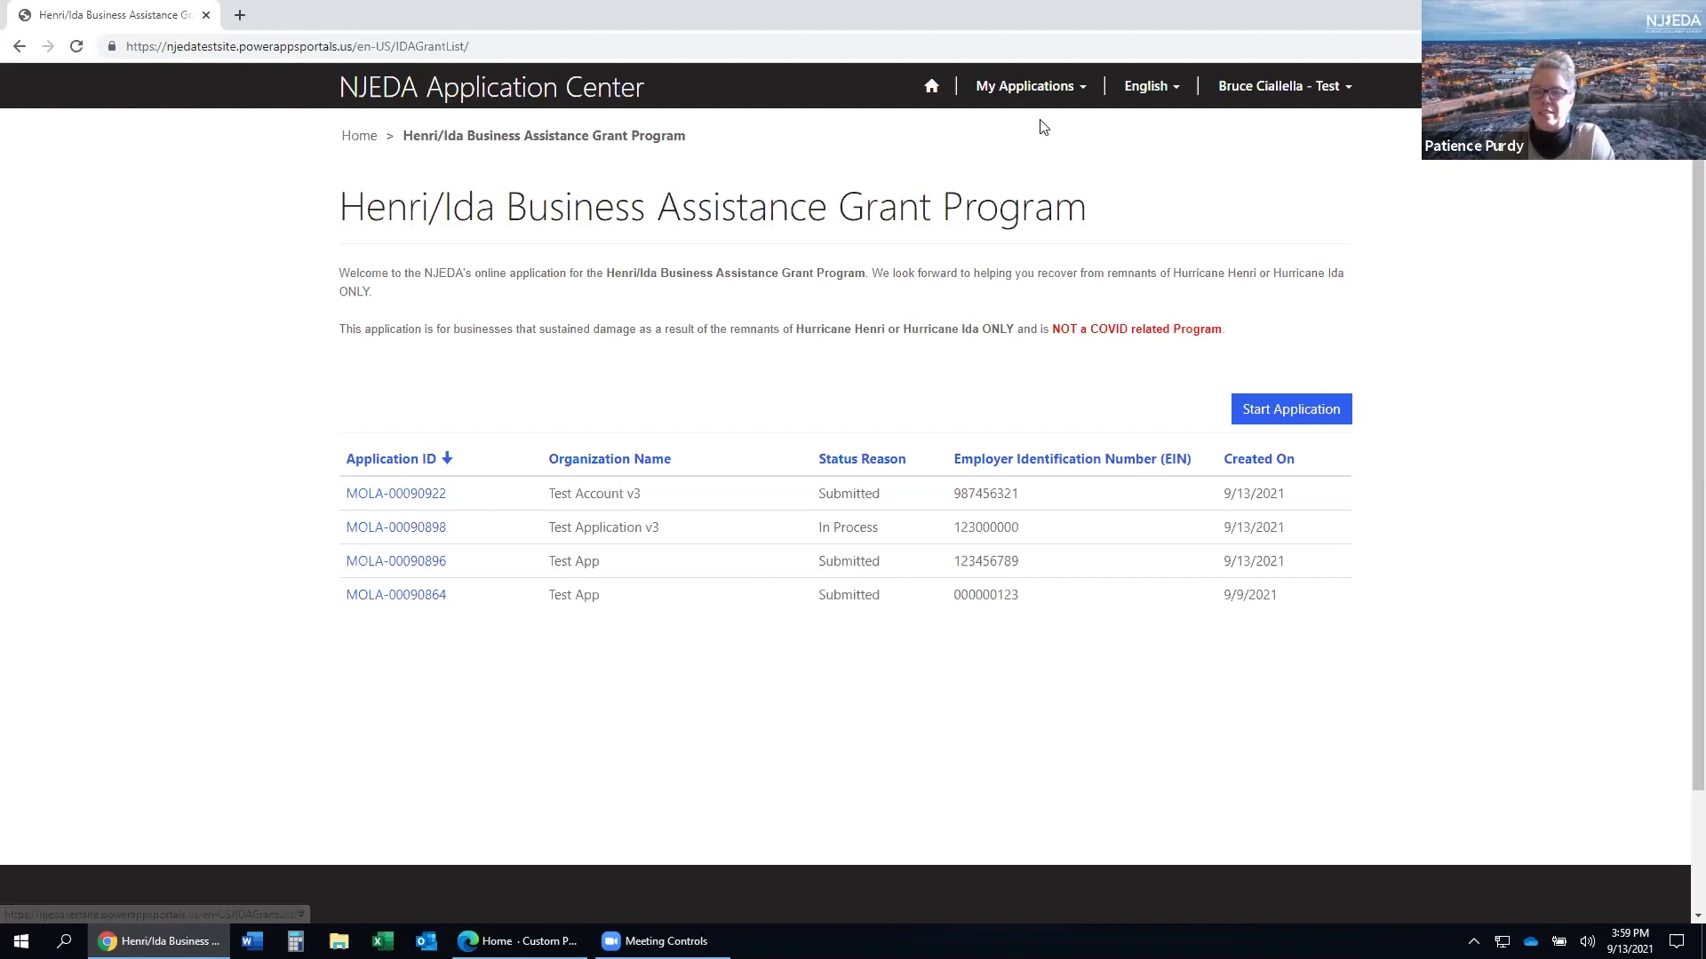
left_click(1046, 86)
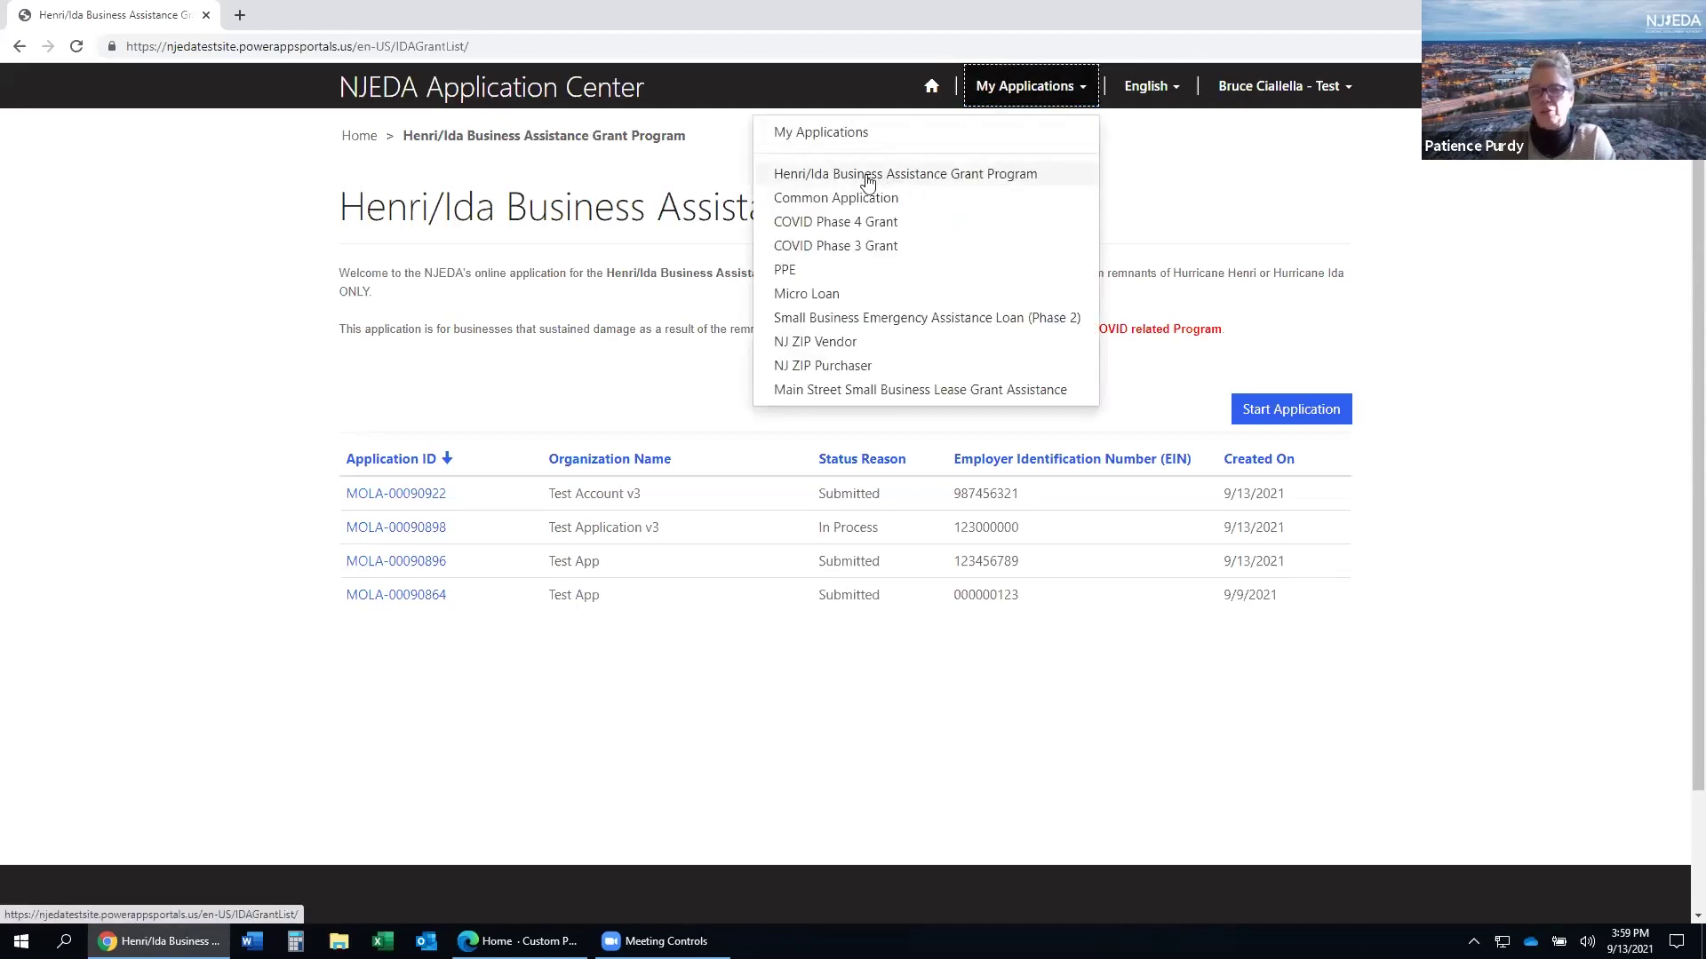
left_click(1142, 175)
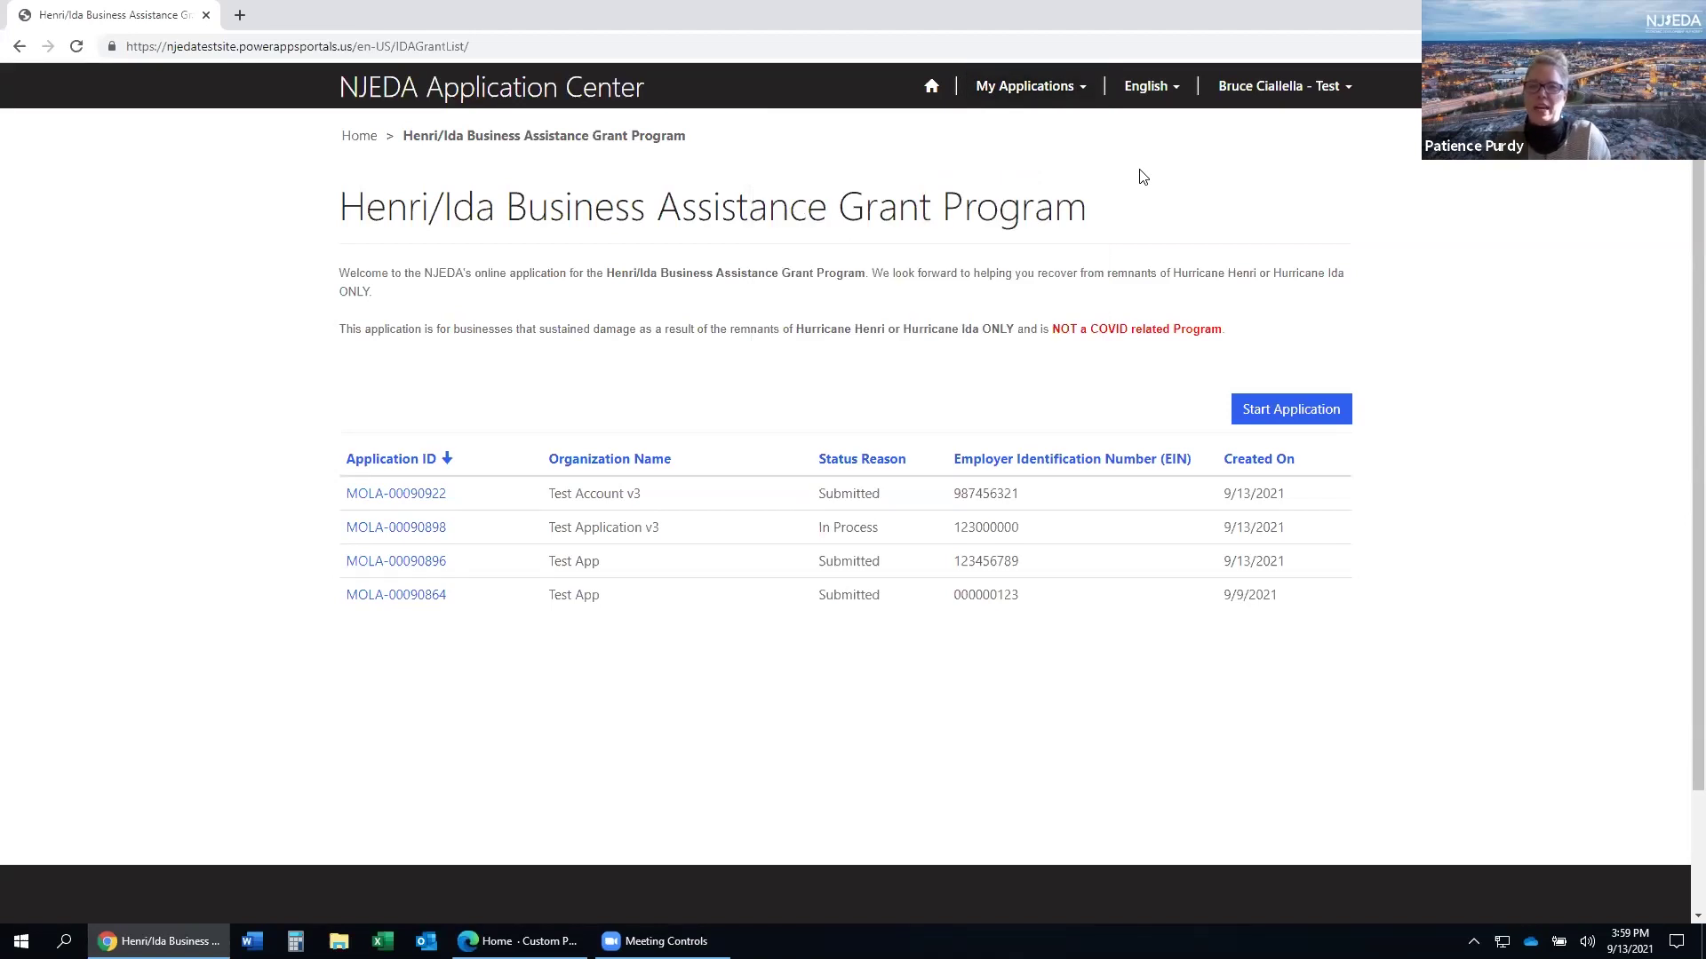